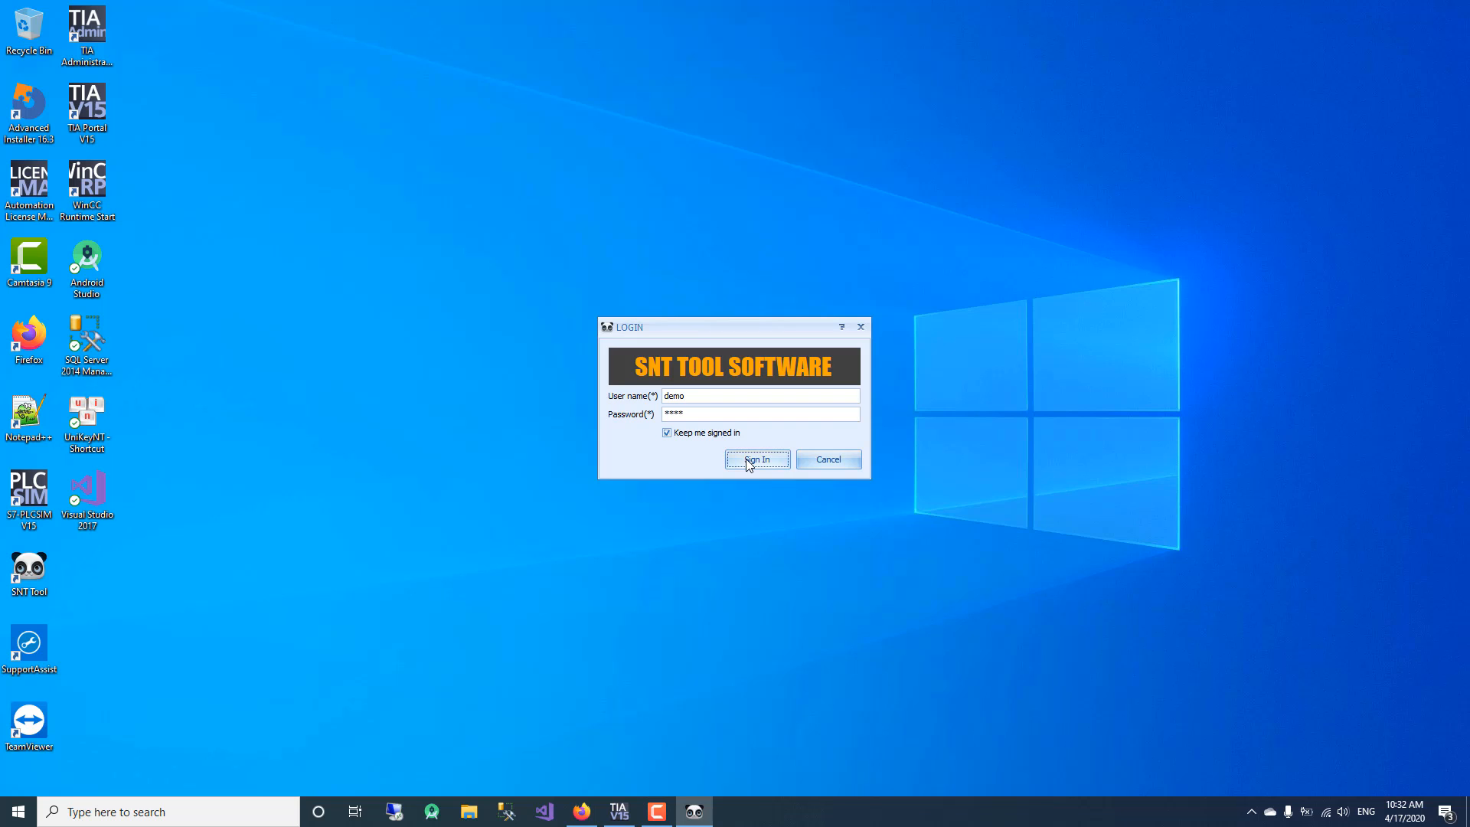
Sign in to SNT Tool with the remembered demo account and open the Tags page.
{"action": "left_click", "coordinate": [748, 462]}
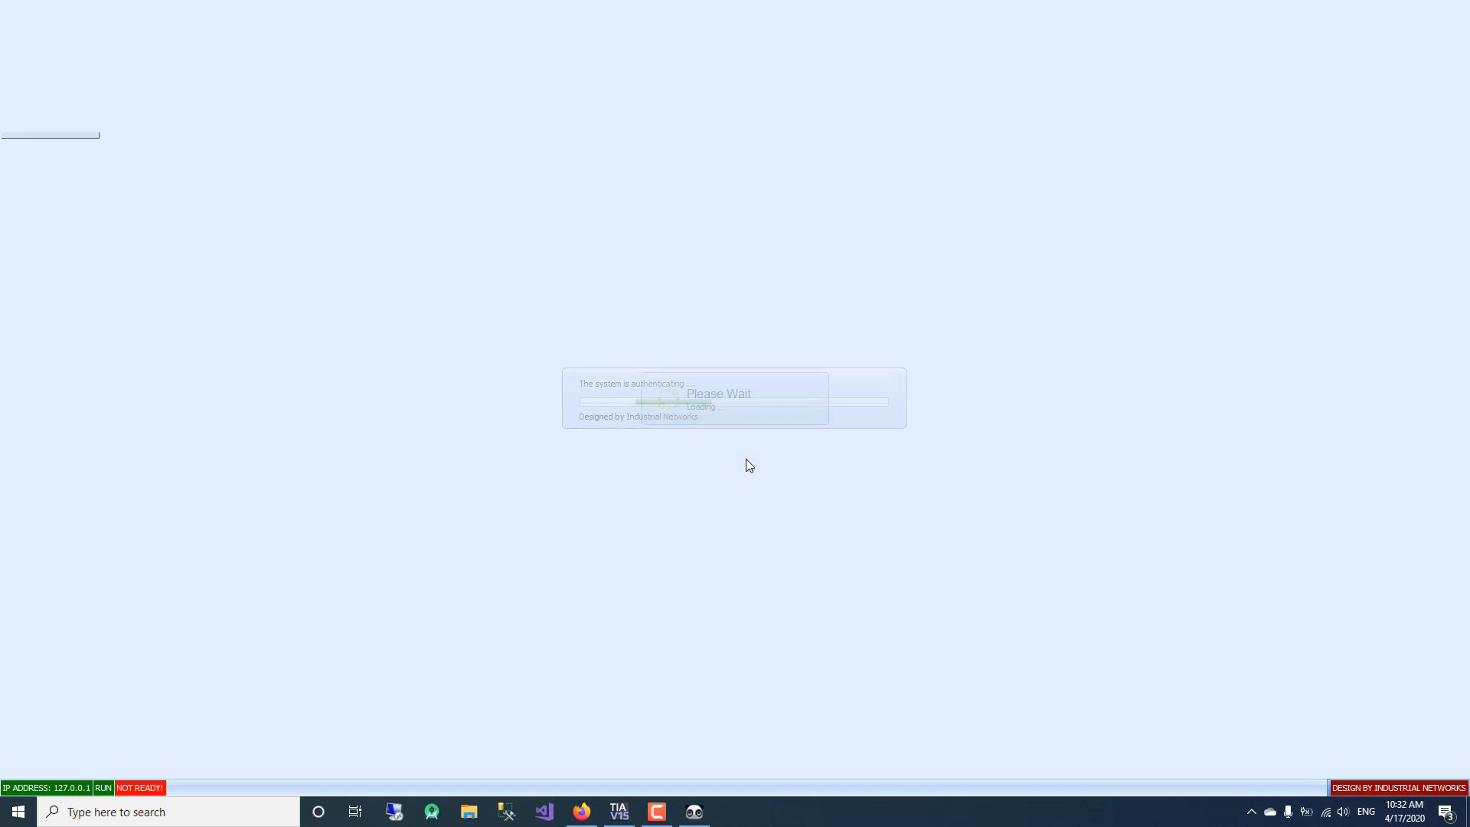
{"action": "left_click", "coordinate": [335, 73]}
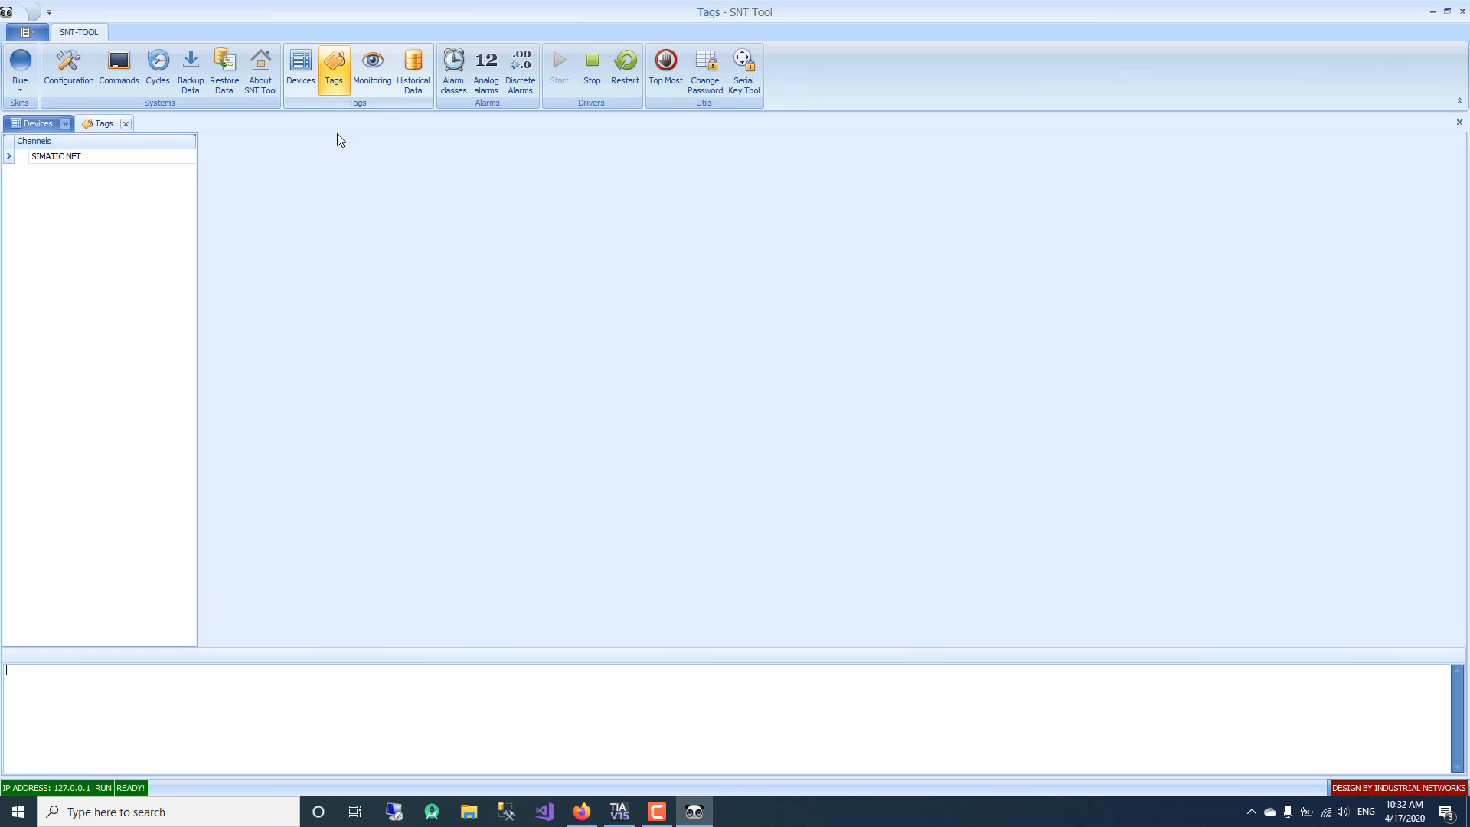
Add a new channel named CH1 under SIMATIC NET.
{"action": "left_click", "coordinate": [74, 152]}
{"action": "right_click", "coordinate": [74, 151]}
{"action": "left_click", "coordinate": [114, 197]}
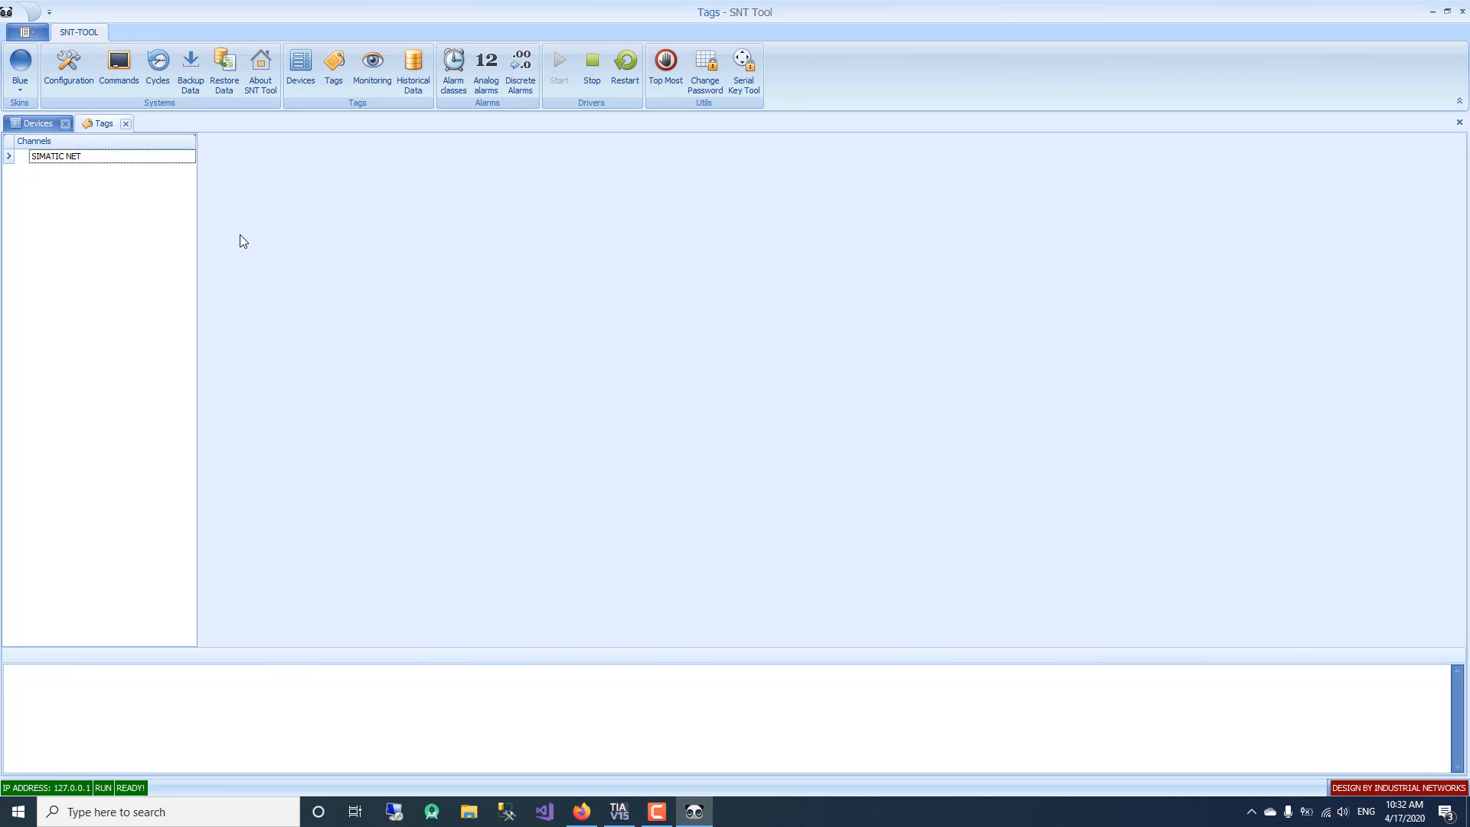
{"action": "type", "text": "CH1"}
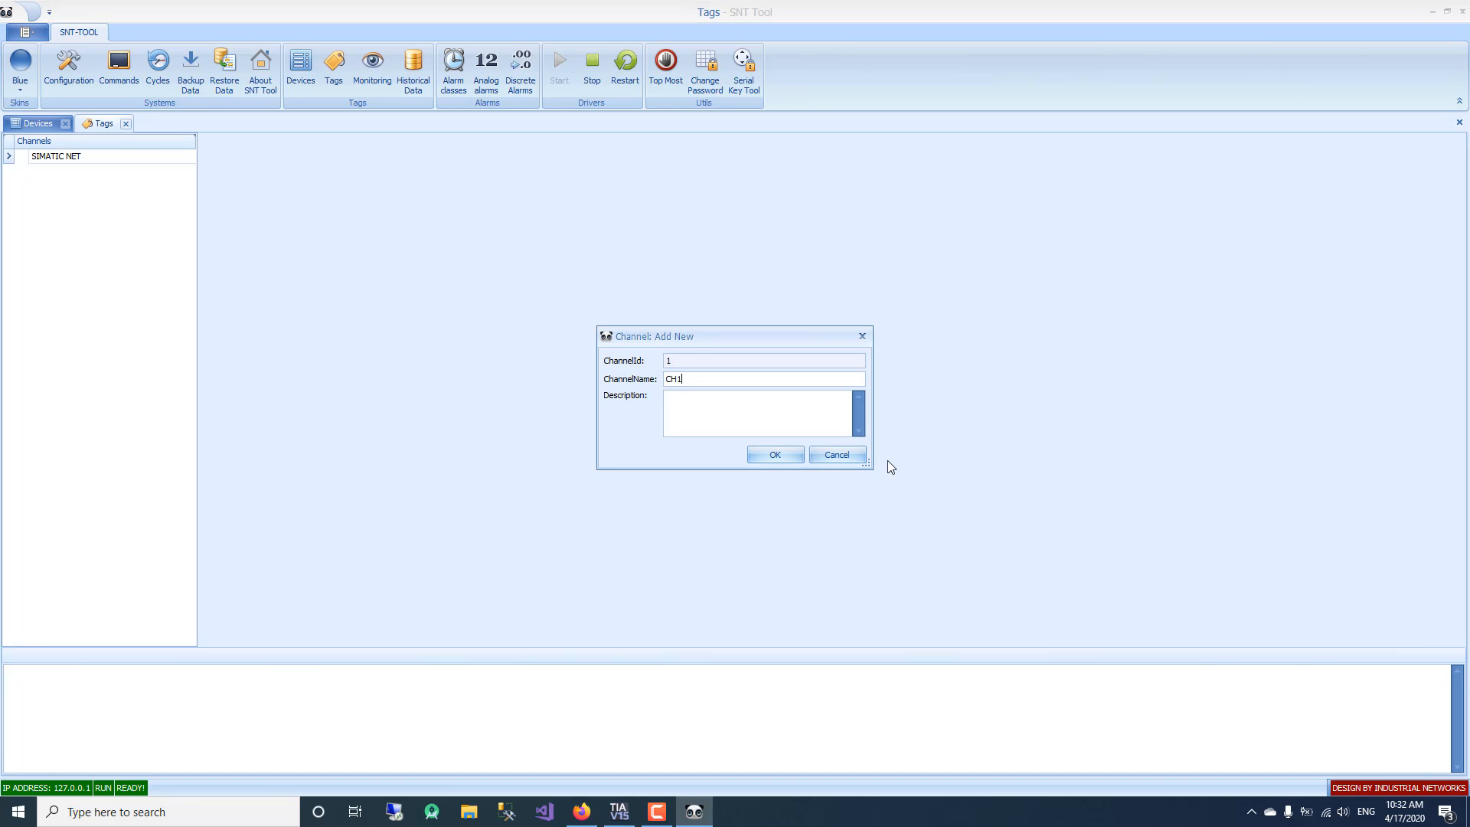
{"action": "left_click", "coordinate": [801, 453]}
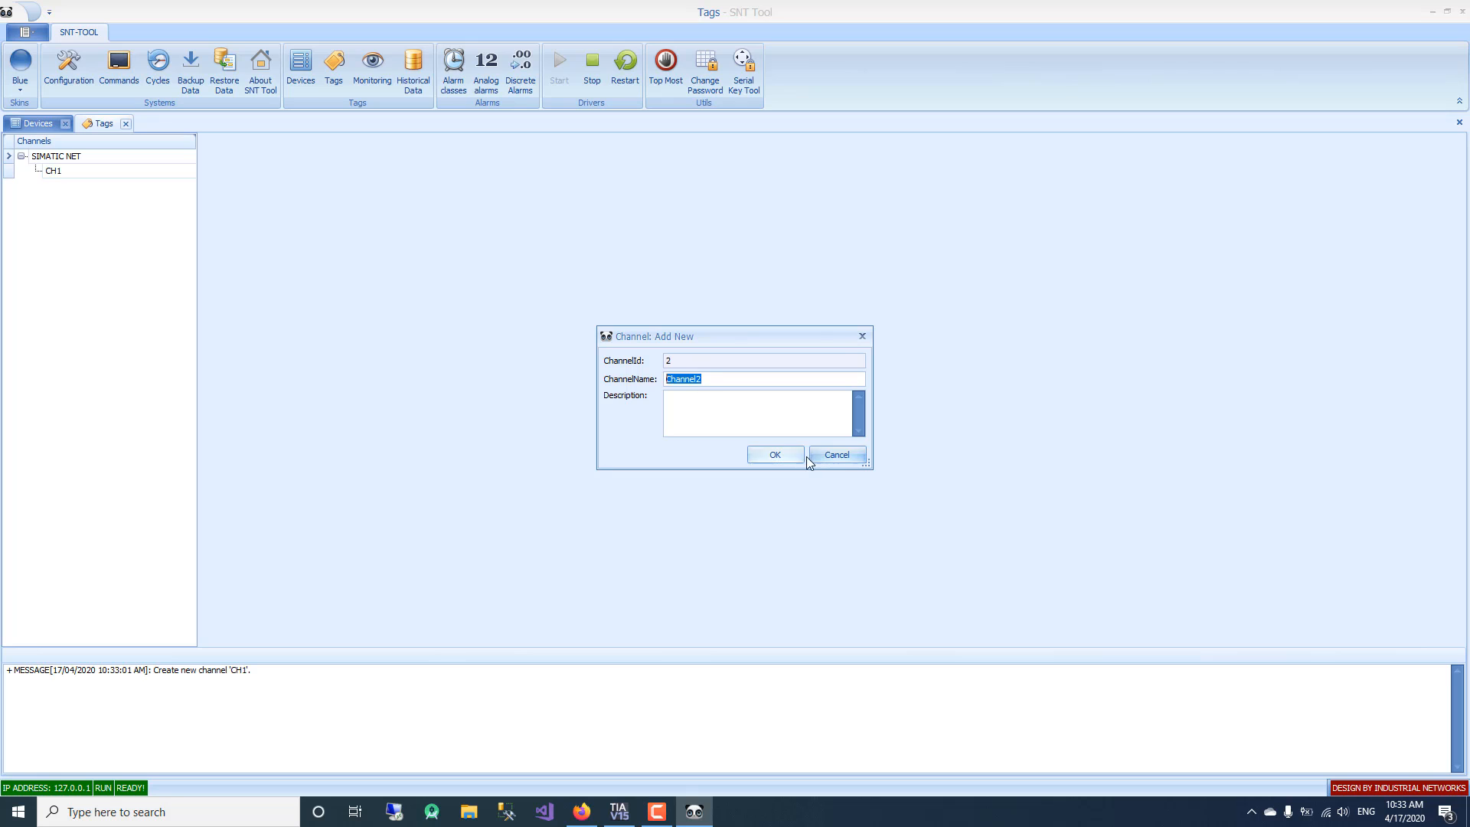
Add an activated S71200 device named PLC1 to channel CH1, with IP address 192.168.0.1, rack 0 and slot 1.
{"action": "left_click", "coordinate": [105, 171]}
{"action": "right_click", "coordinate": [104, 171]}
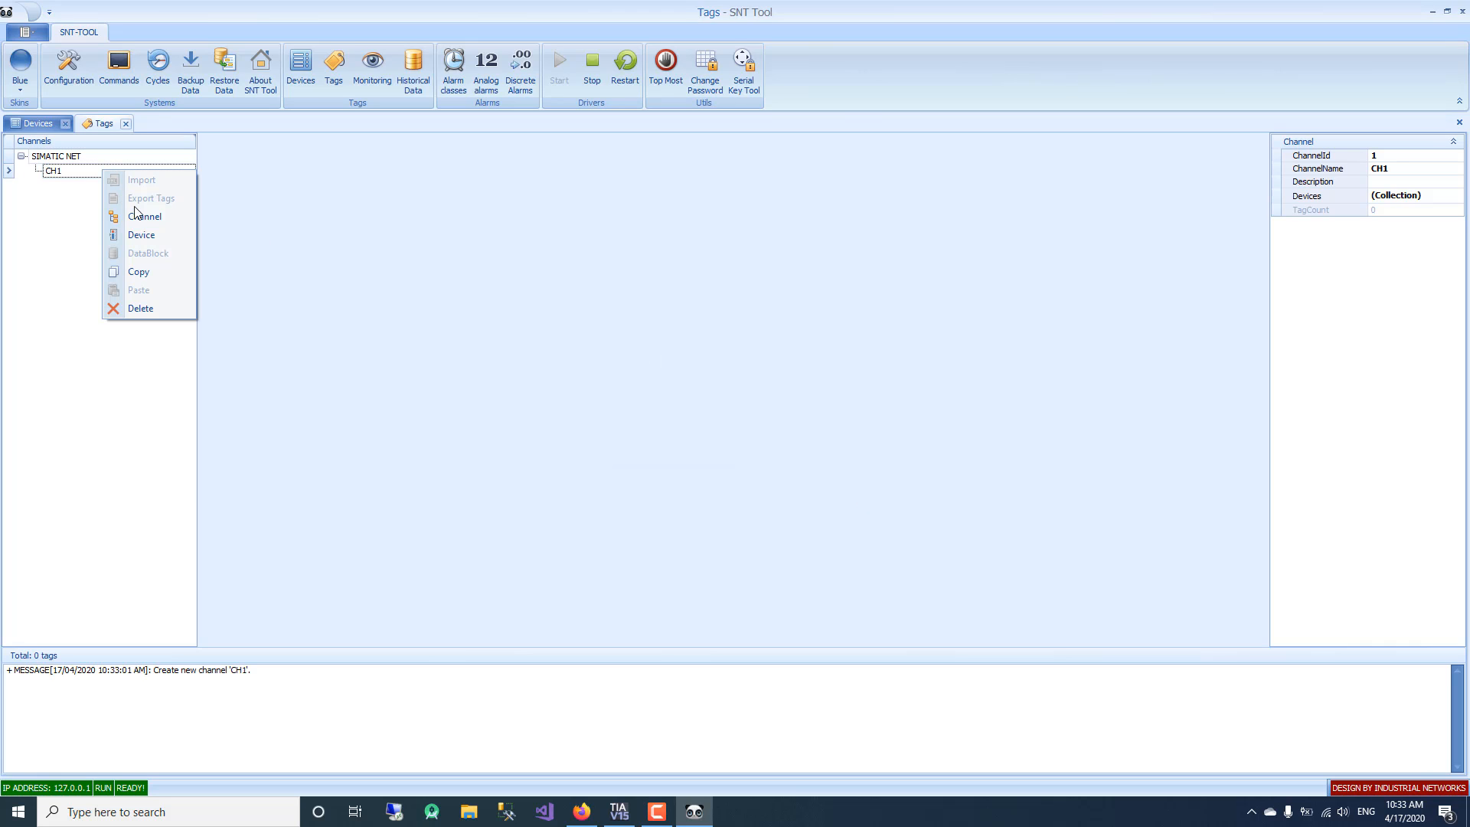
{"action": "left_click", "coordinate": [145, 235]}
{"action": "double_click", "coordinate": [856, 346]}
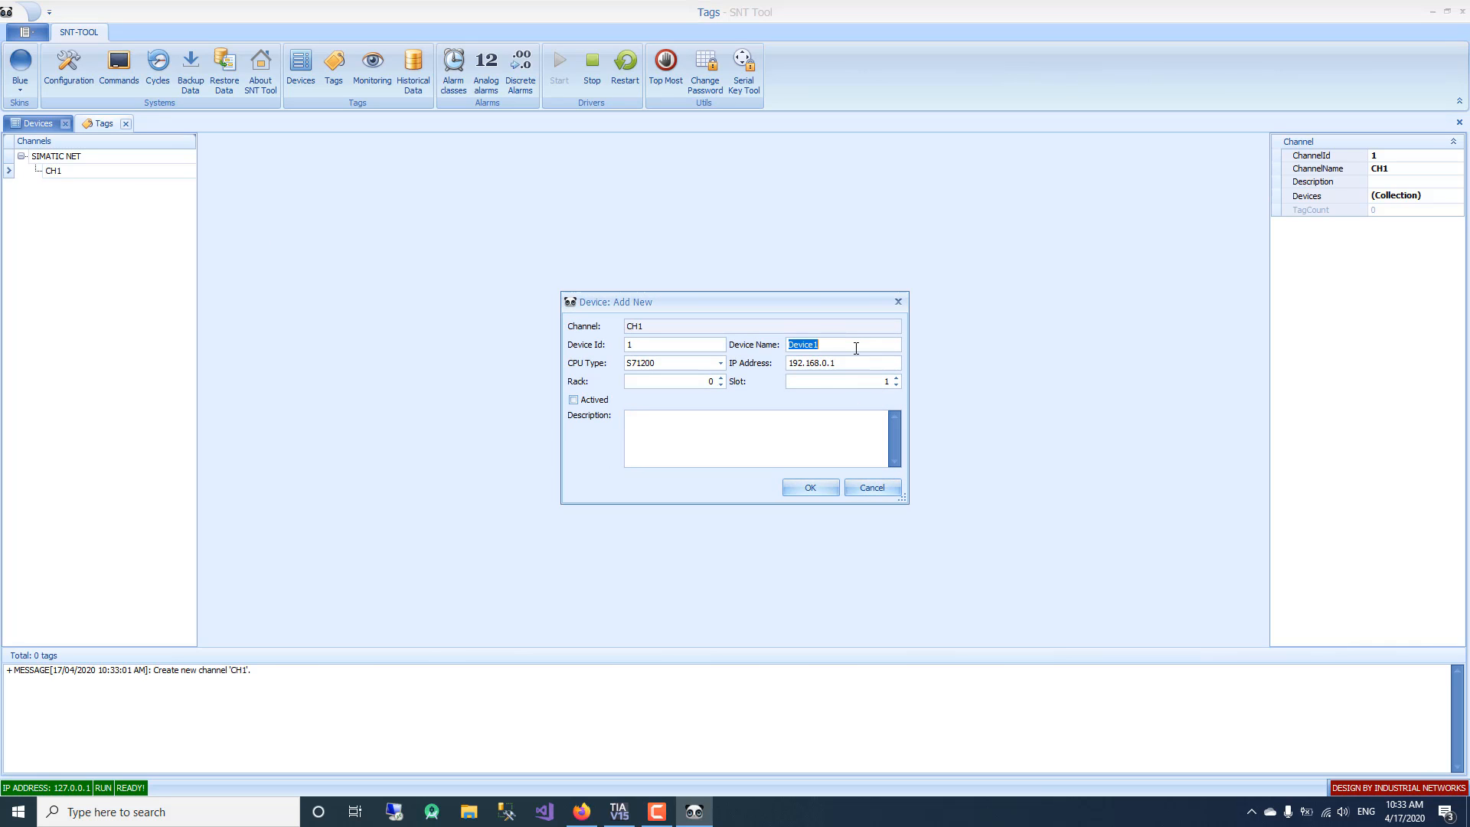
{"action": "type", "text": "PLC1"}
{"action": "left_click", "coordinate": [820, 489]}
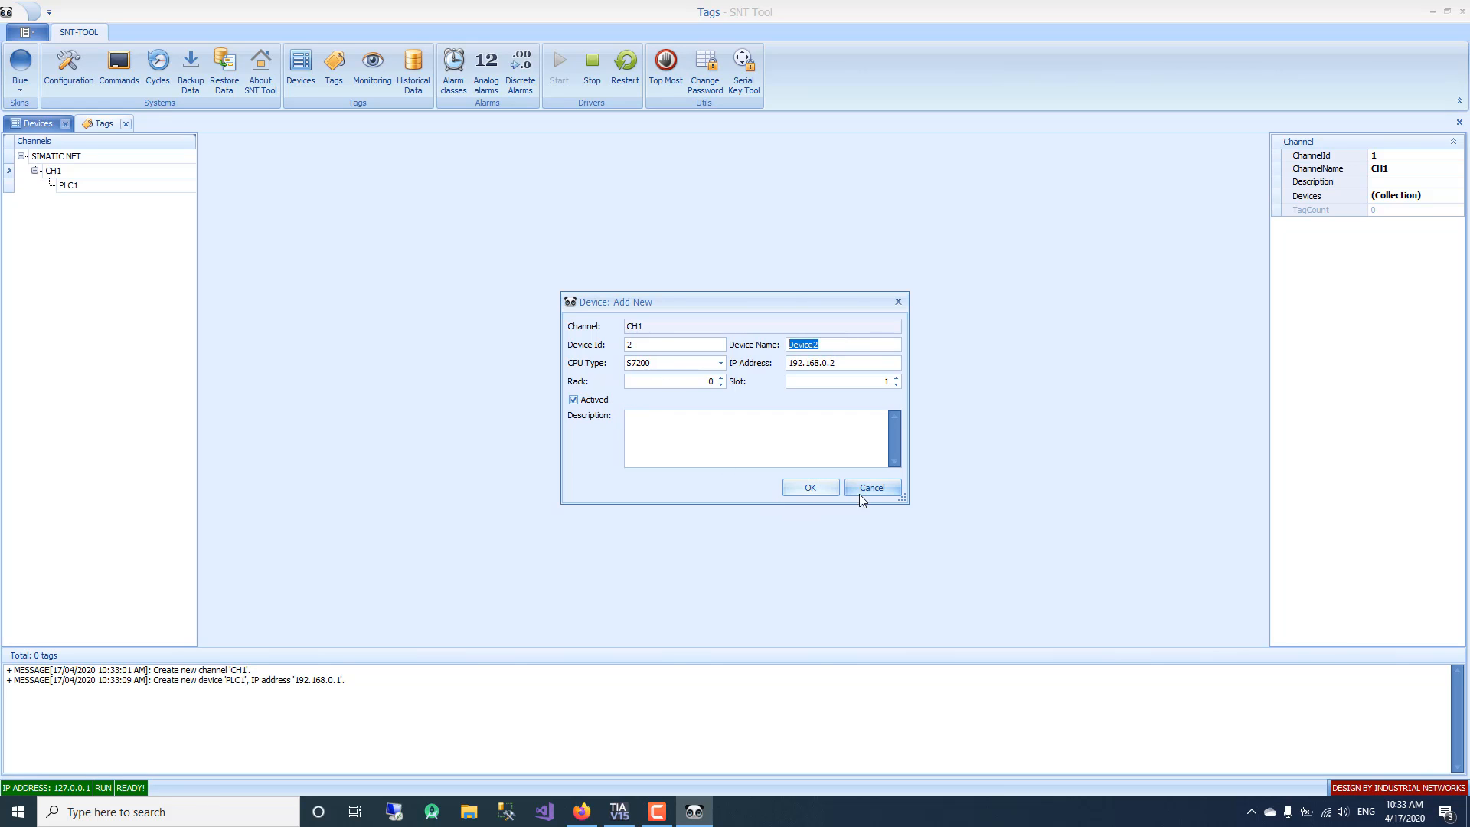
{"action": "left_click", "coordinate": [874, 490]}
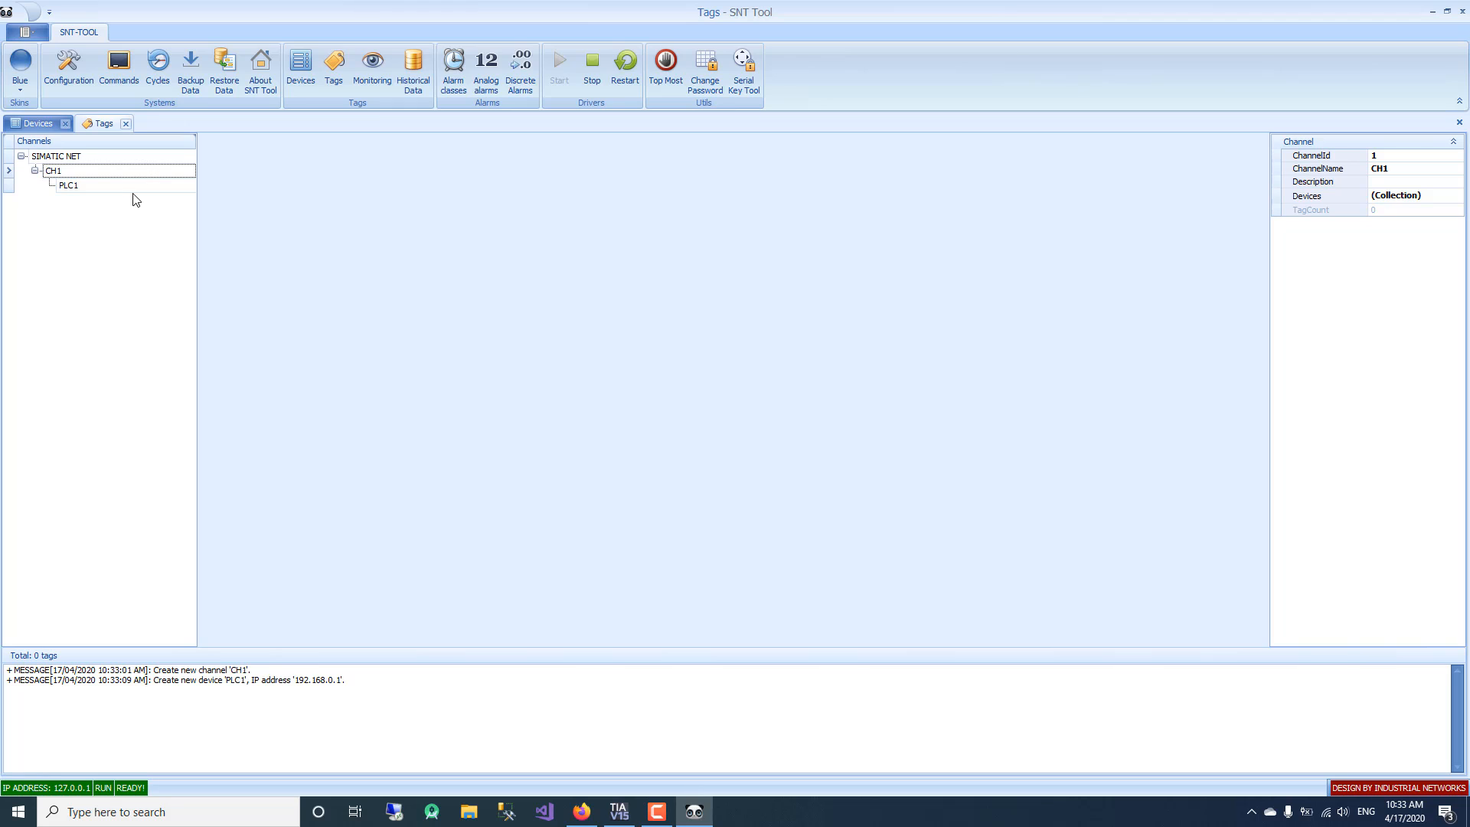
Add a data block named Output with memory type Output to device PLC1.
{"action": "left_click", "coordinate": [105, 191]}
{"action": "right_click", "coordinate": [103, 193]}
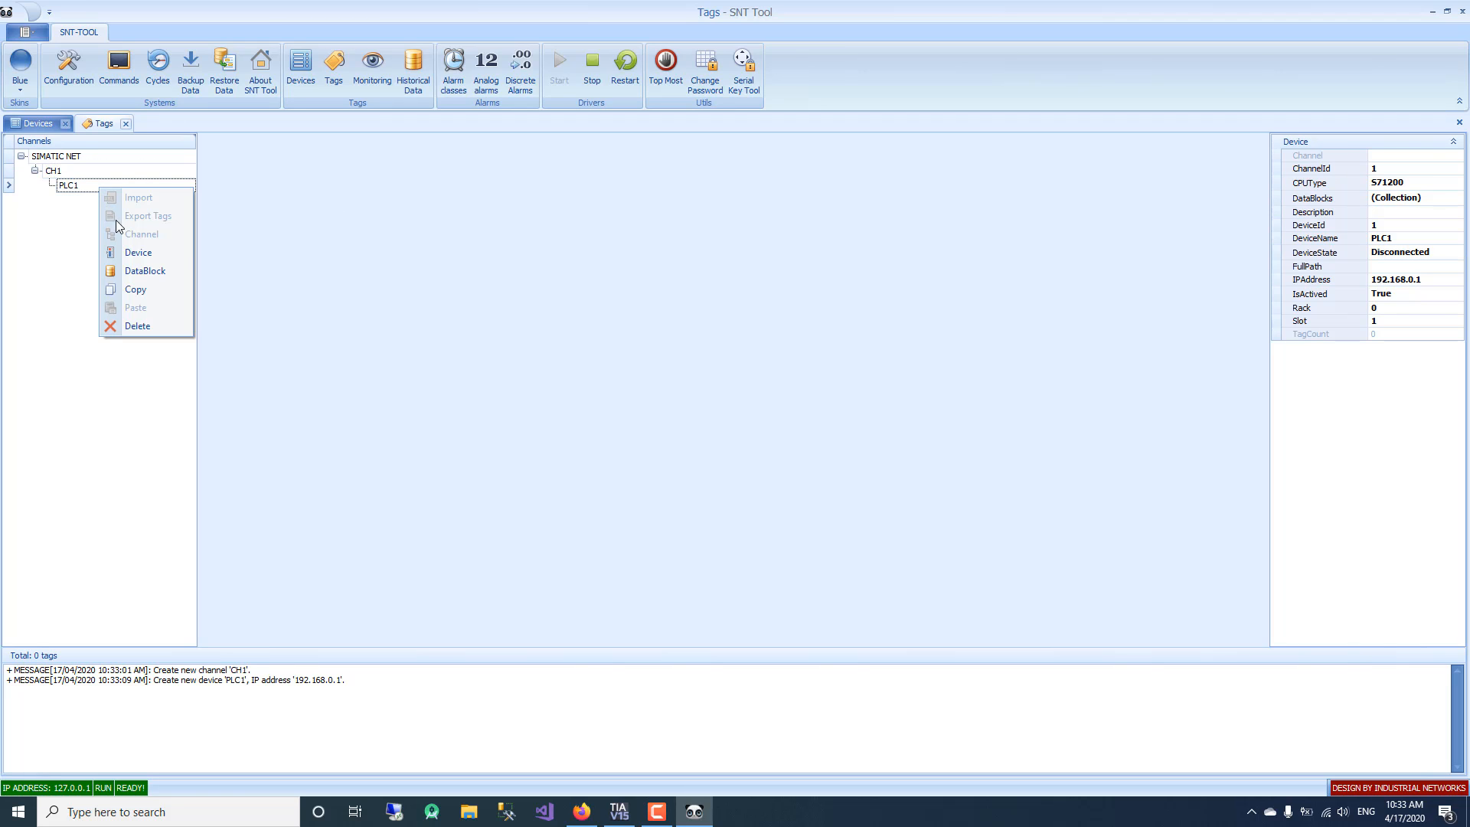
{"action": "left_click", "coordinate": [141, 271]}
{"action": "left_click", "coordinate": [929, 378]}
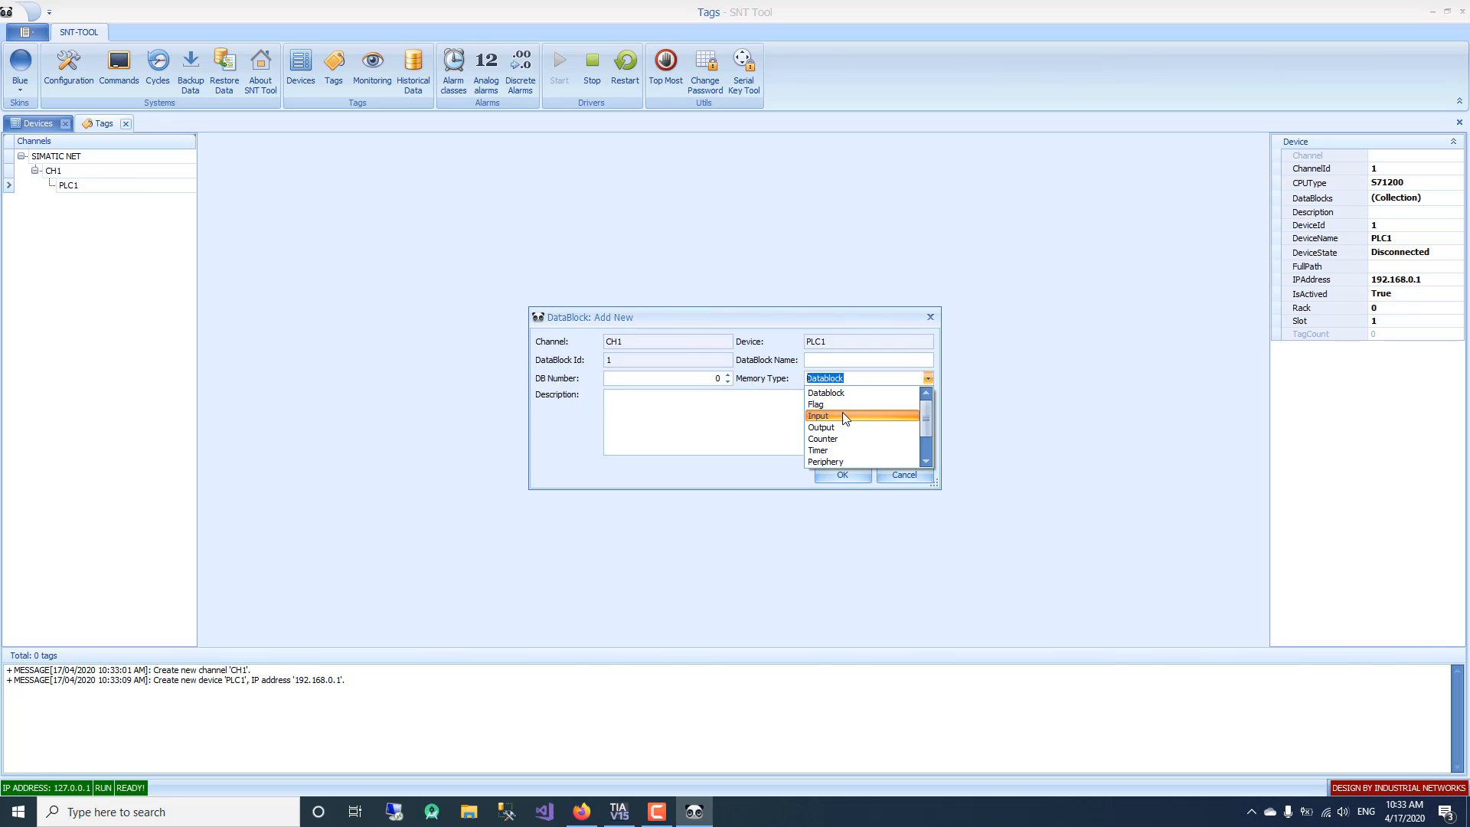
{"action": "left_click", "coordinate": [842, 424]}
{"action": "left_click", "coordinate": [864, 362]}
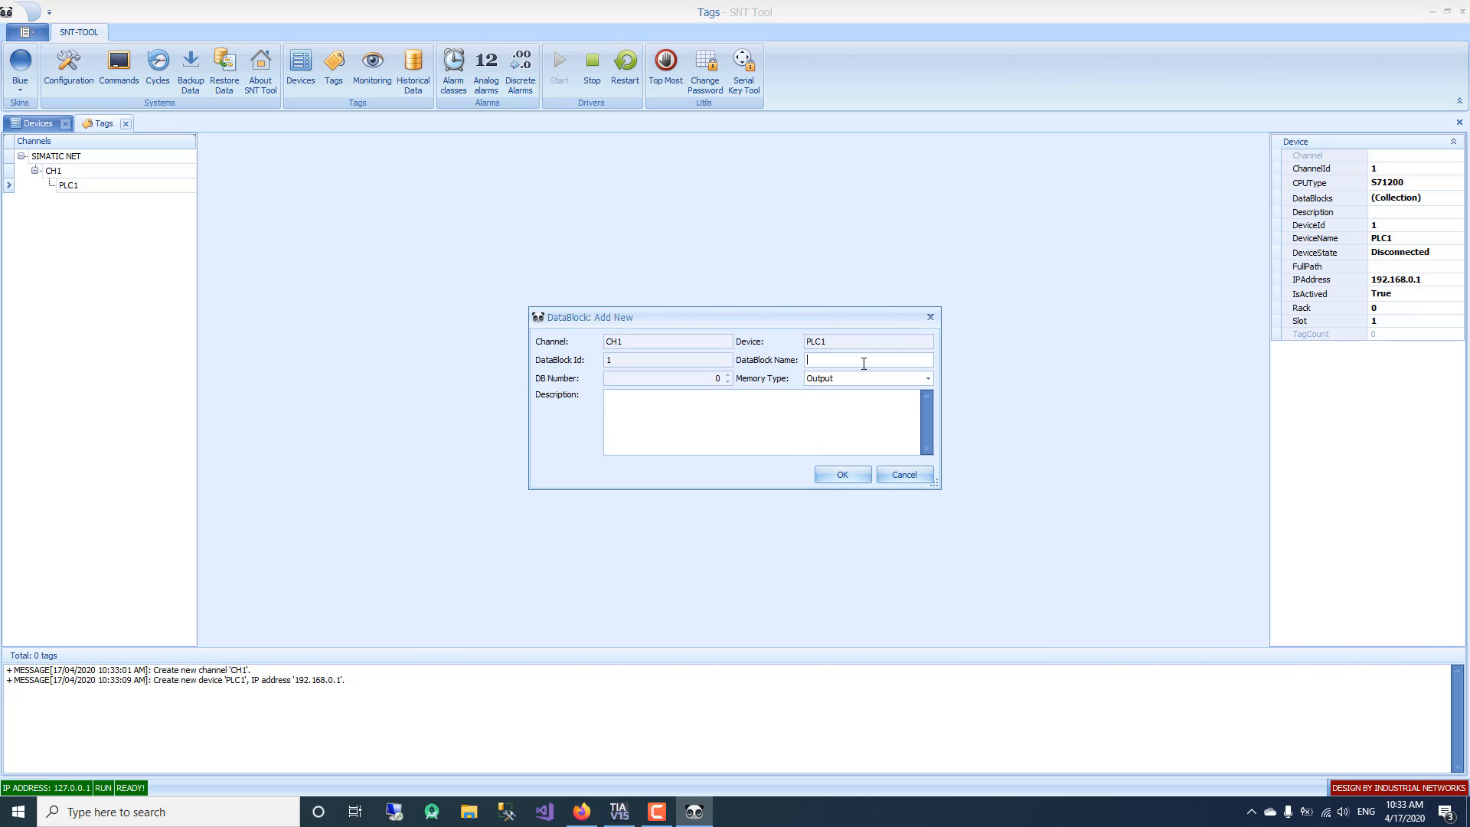
{"action": "left_click", "coordinate": [851, 470]}
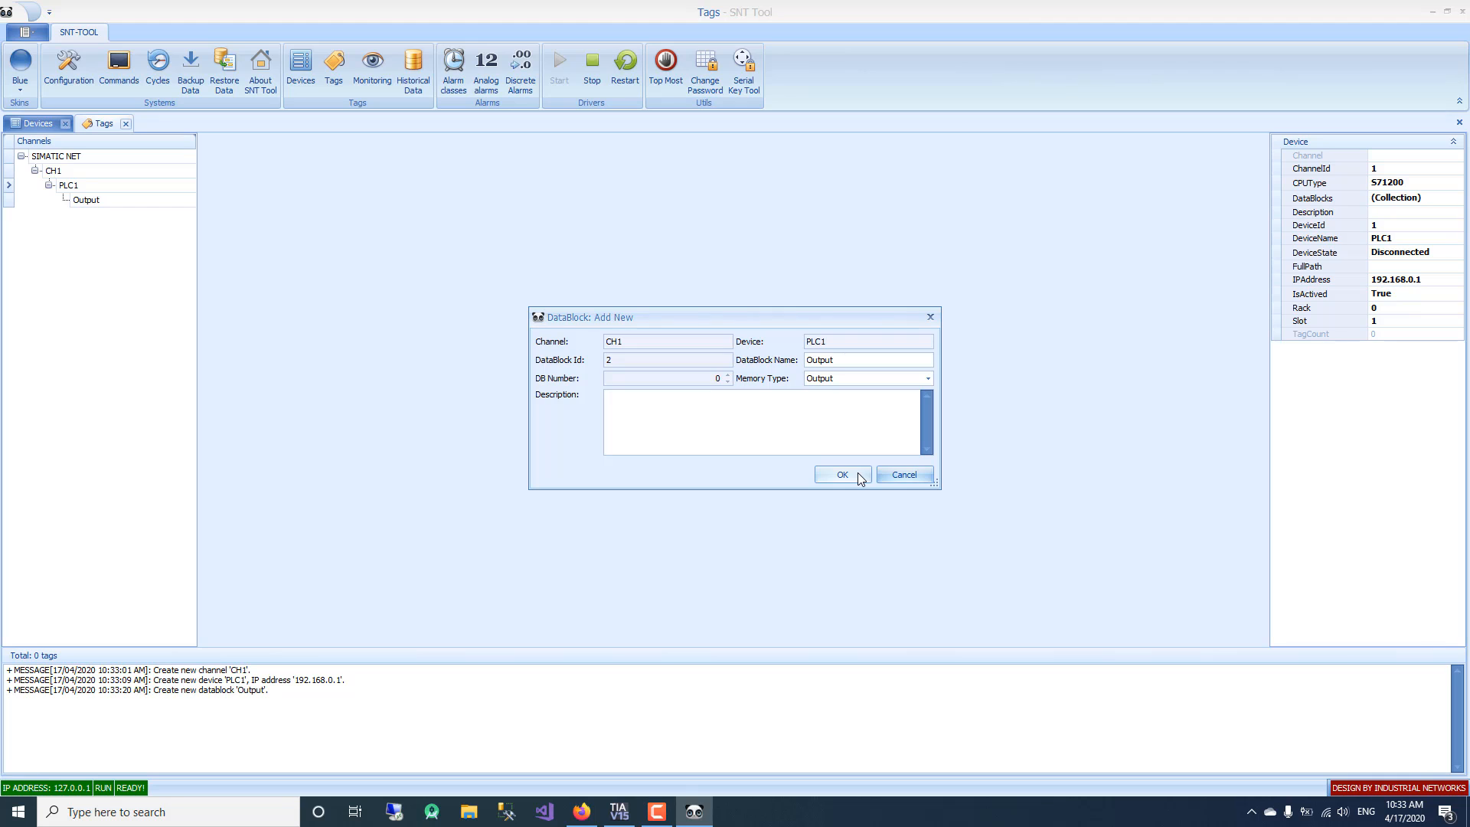
{"action": "left_click", "coordinate": [903, 475]}
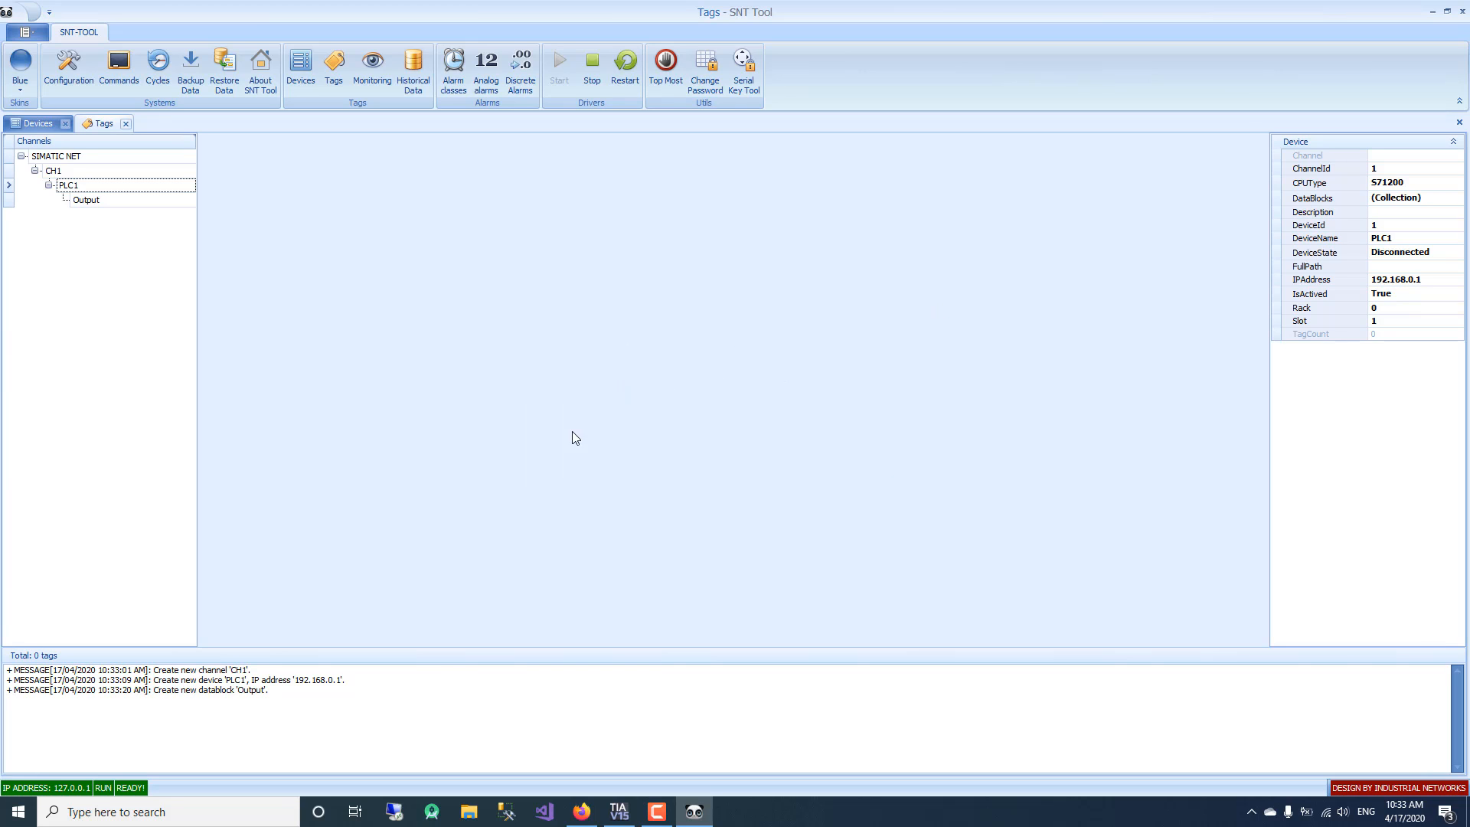
Switch to TIA Portal and copy all rows of the OUTPUT tag table, from OUT1 through OUT129.
{"action": "left_click", "coordinate": [618, 811]}
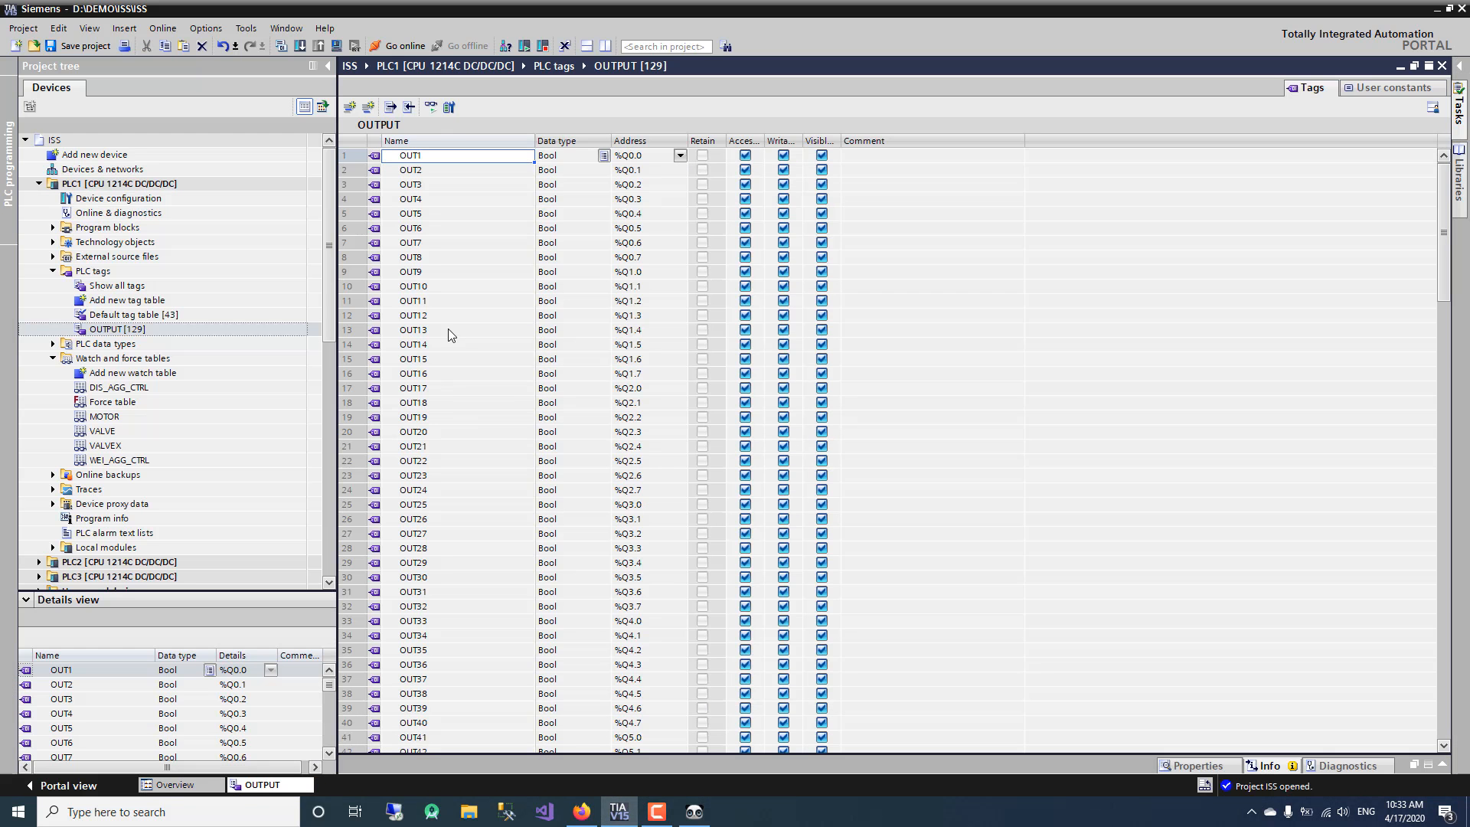
{"action": "left_click", "coordinate": [373, 156]}
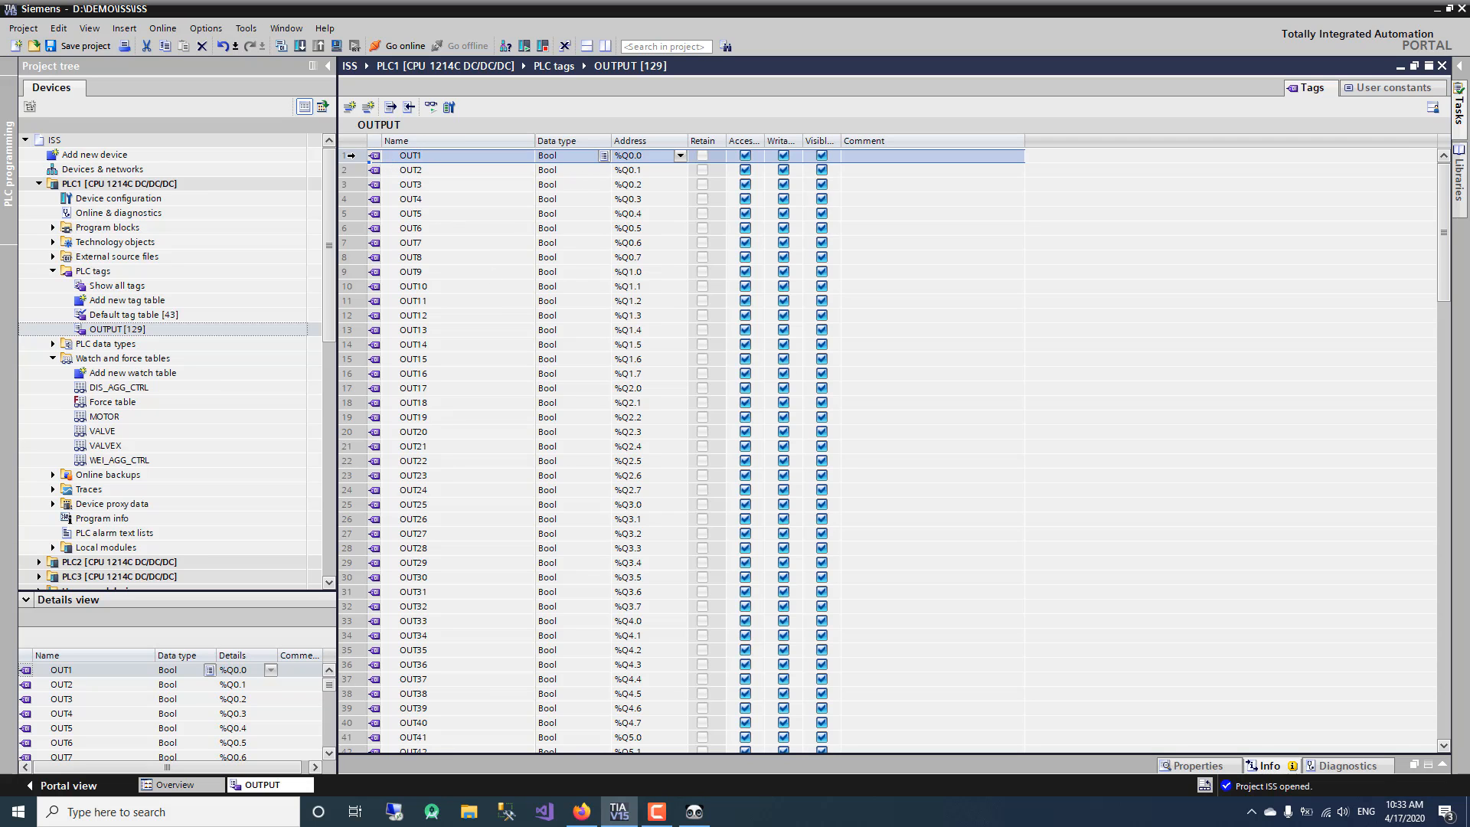
{"action": "scroll", "coordinate": [622, 410], "scroll_direction": "down", "scroll_amount": 20}
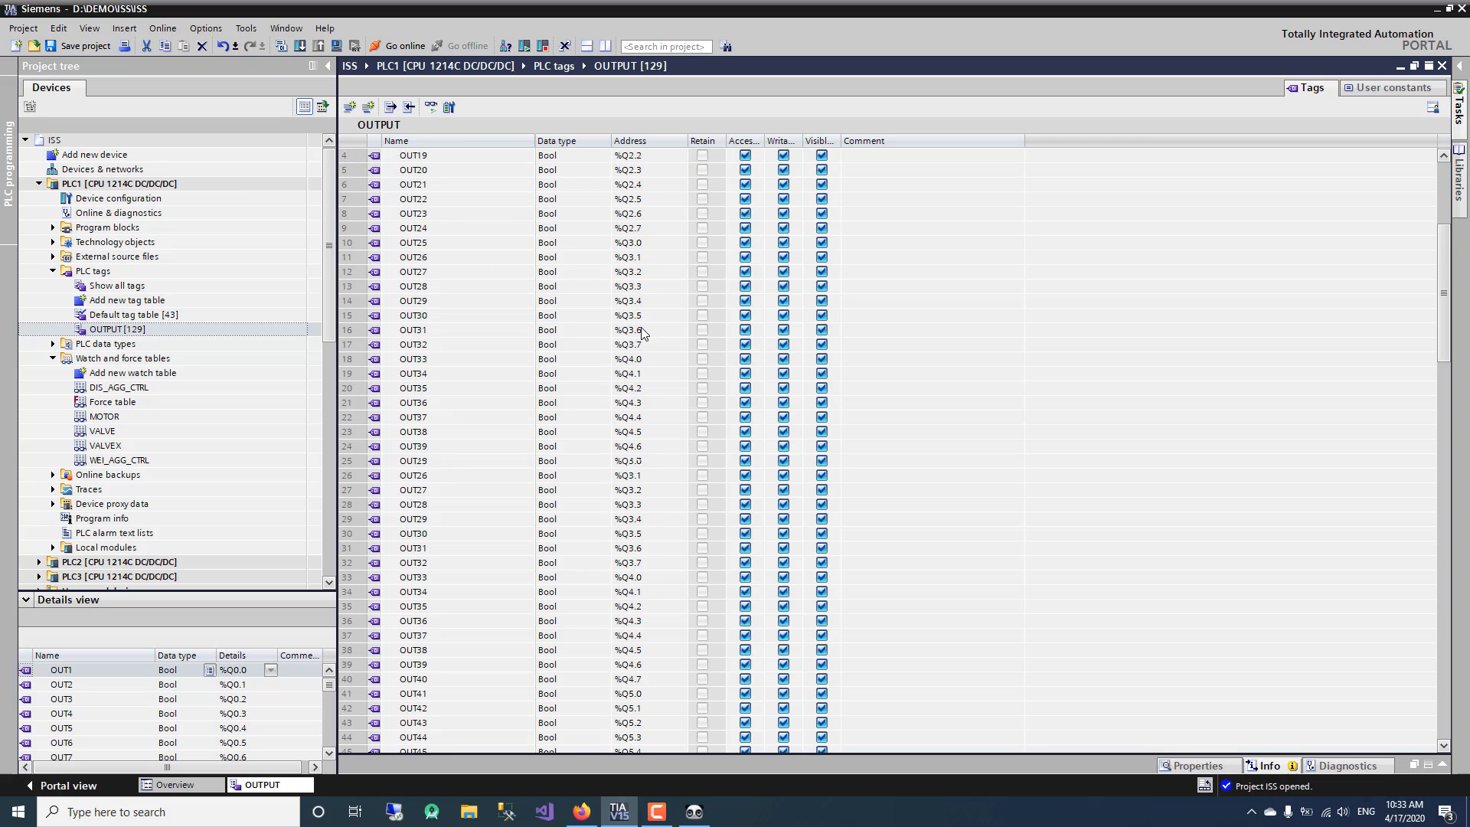
{"action": "scroll", "coordinate": [622, 409], "scroll_direction": "down", "scroll_amount": 15}
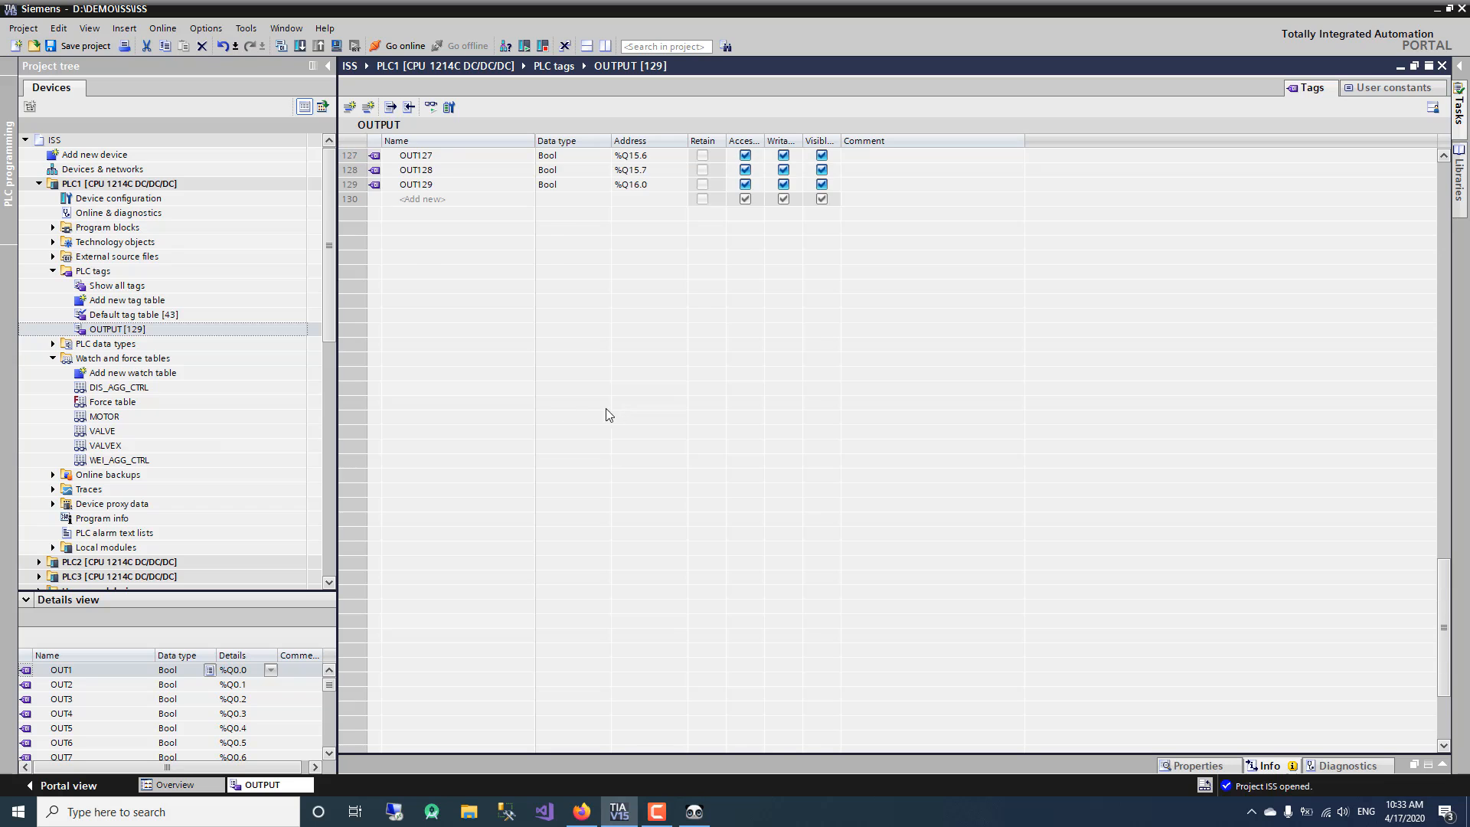
{"action": "left_click", "coordinate": [375, 317], "text": "shift"}
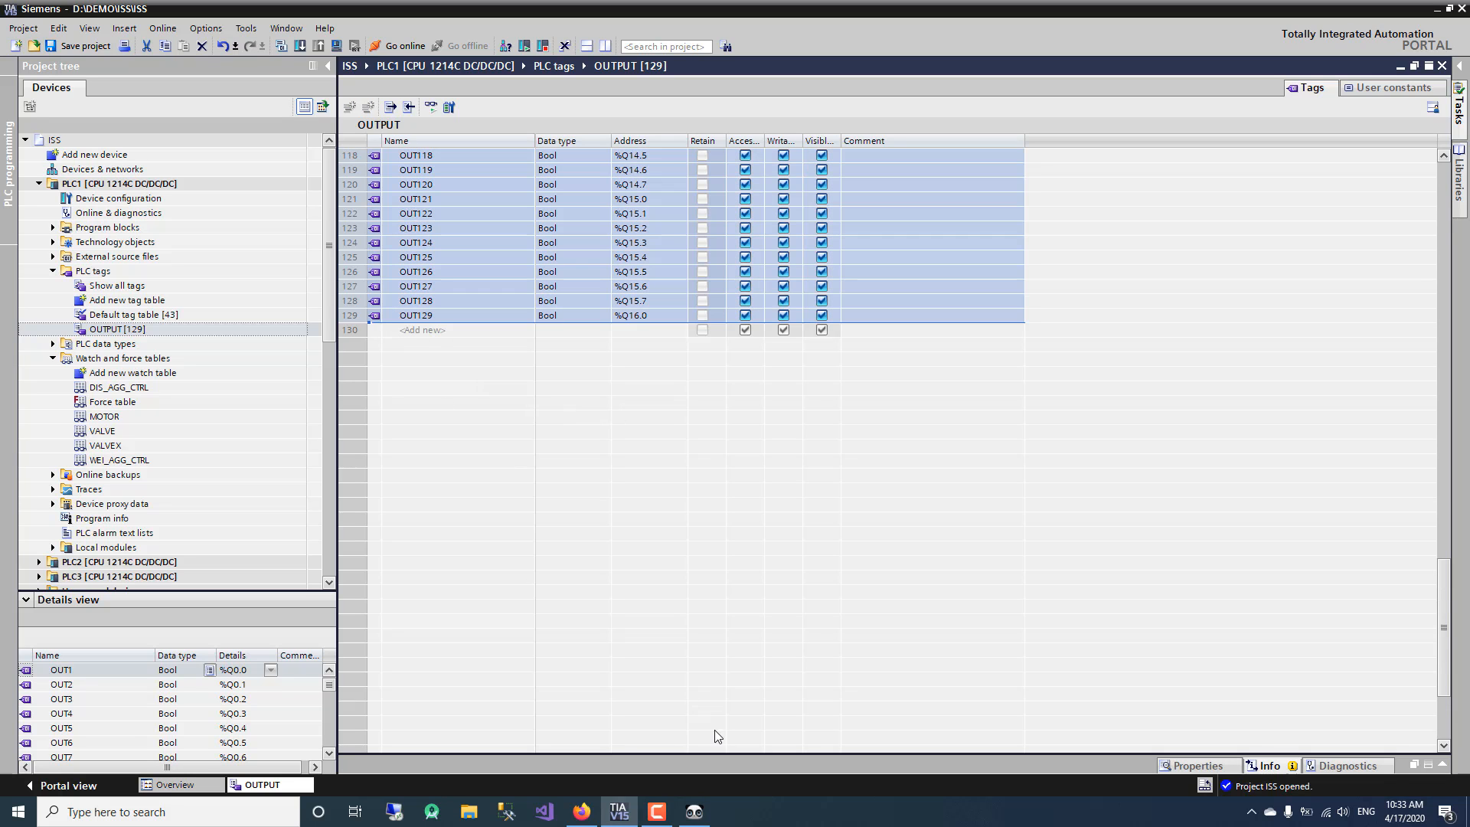
Launch Excel 2016 and open a blank workbook.
{"action": "left_click", "coordinate": [239, 813]}
{"action": "type", "text": "e"}
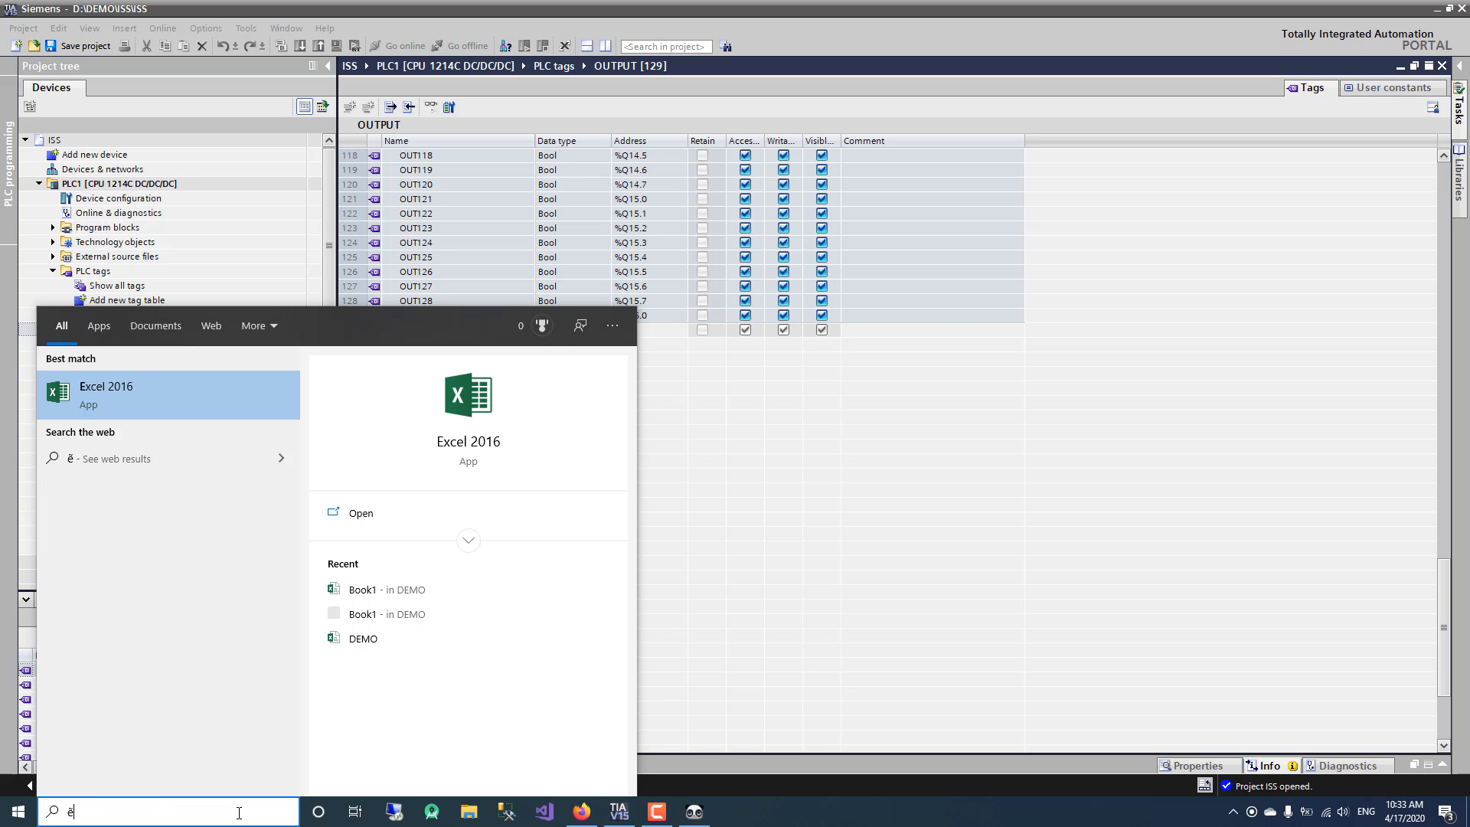
{"action": "key", "text": "Return"}
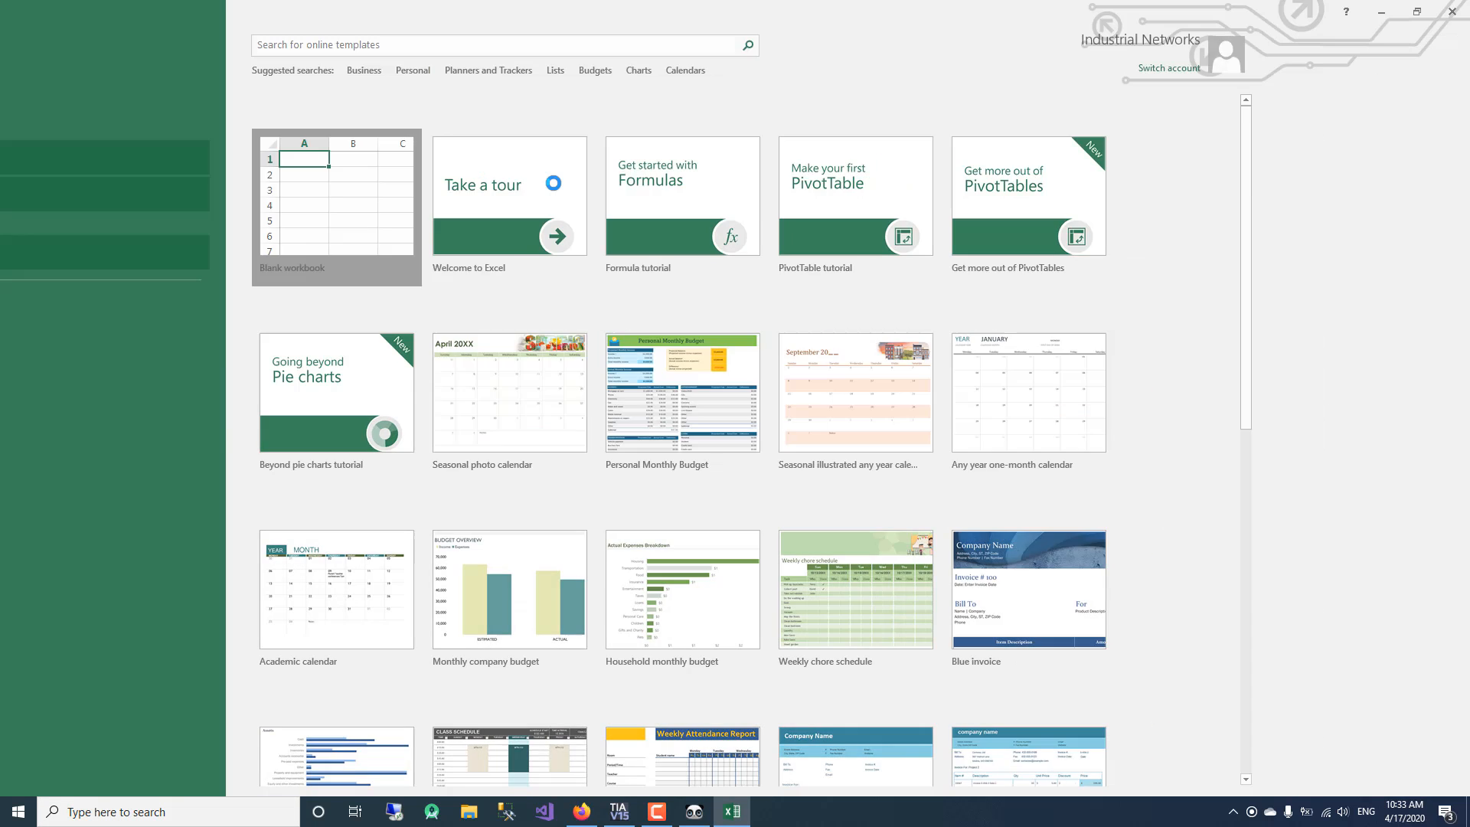
{"action": "left_click", "coordinate": [603, 189]}
{"action": "left_click", "coordinate": [536, 190]}
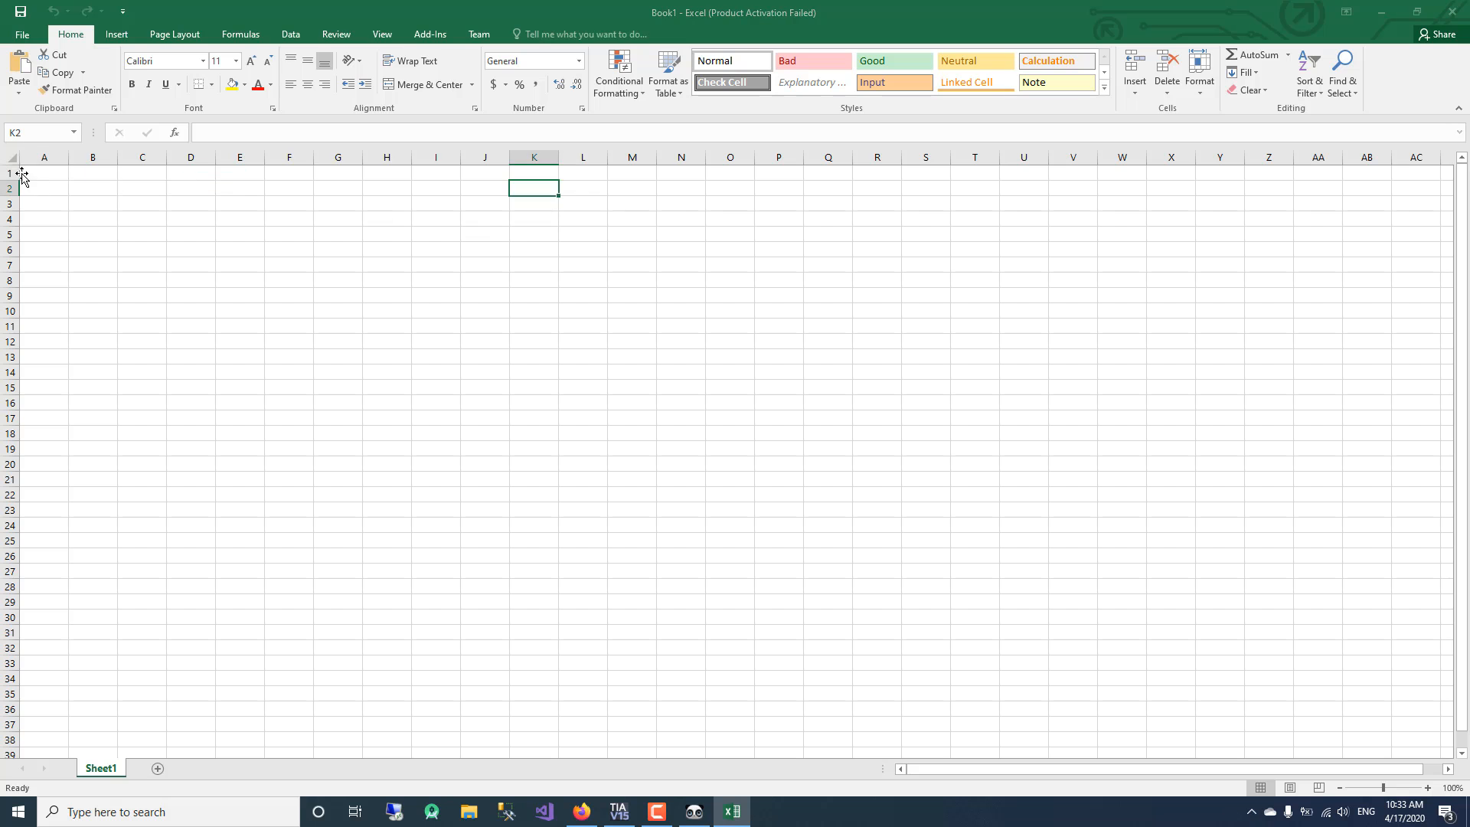
{"action": "left_click", "coordinate": [886, 554]}
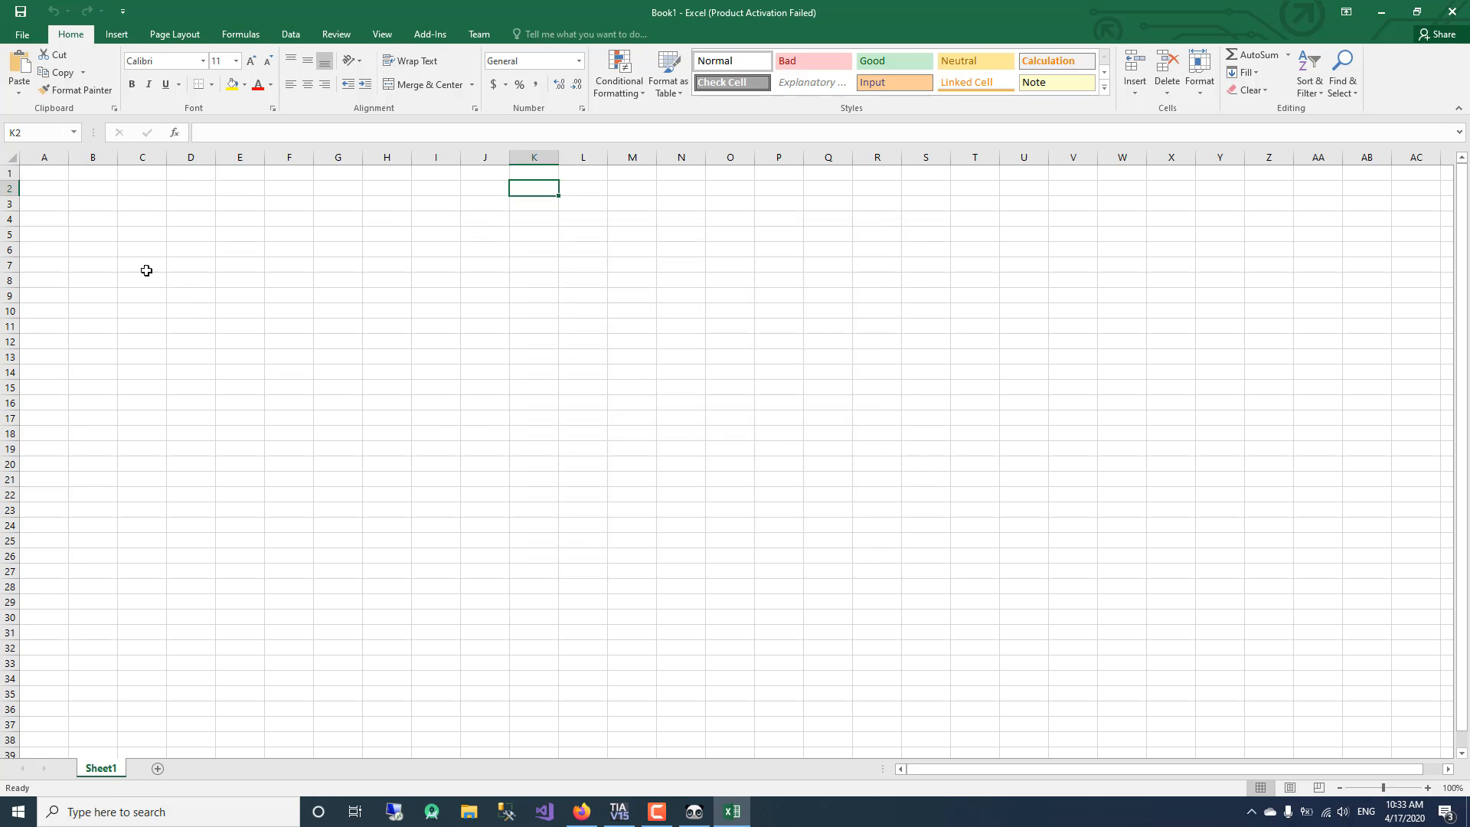
{"action": "key", "text": "ctrl+v"}
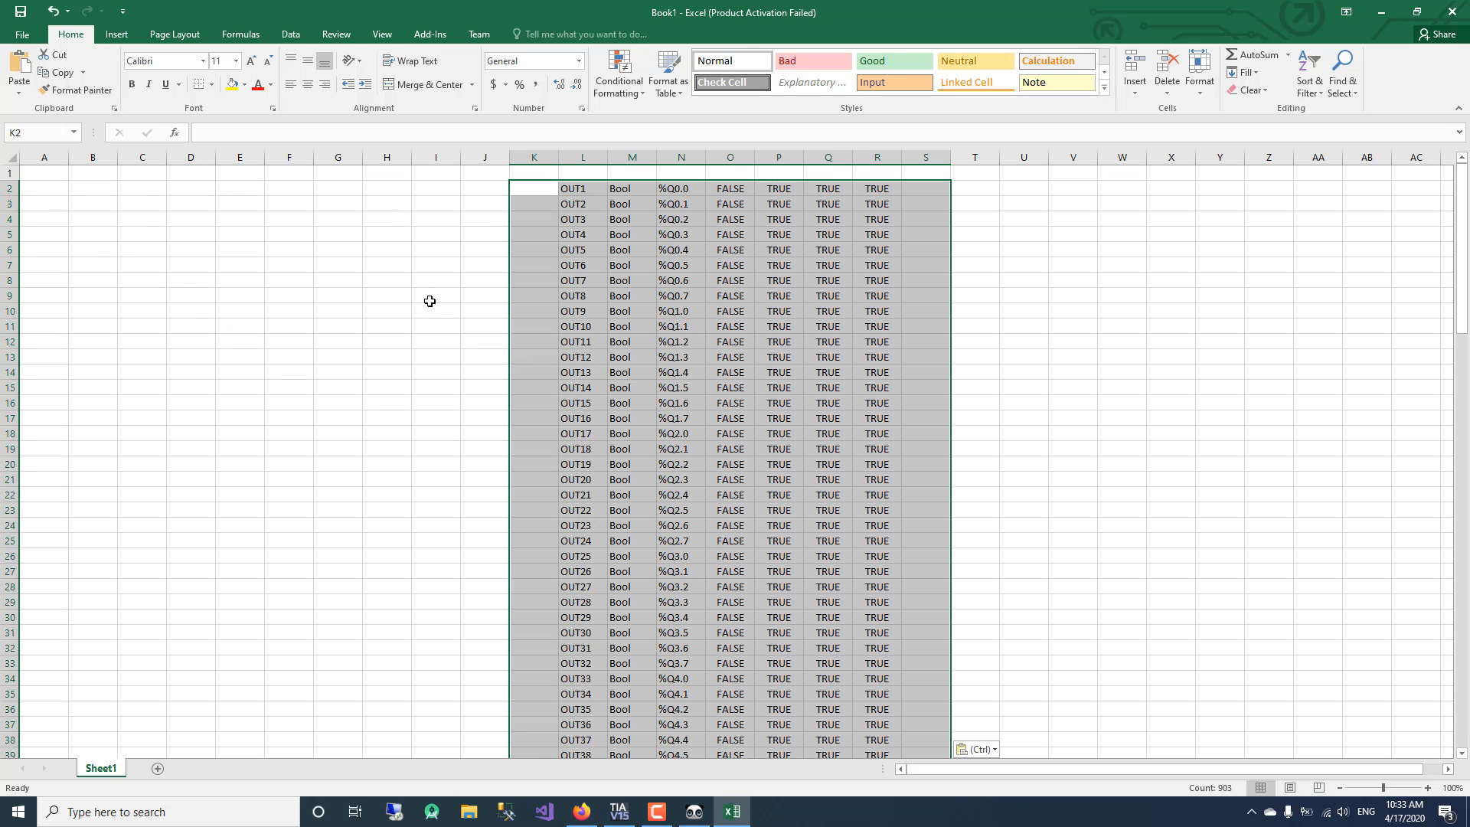
{"action": "key", "text": "ctrl+z"}
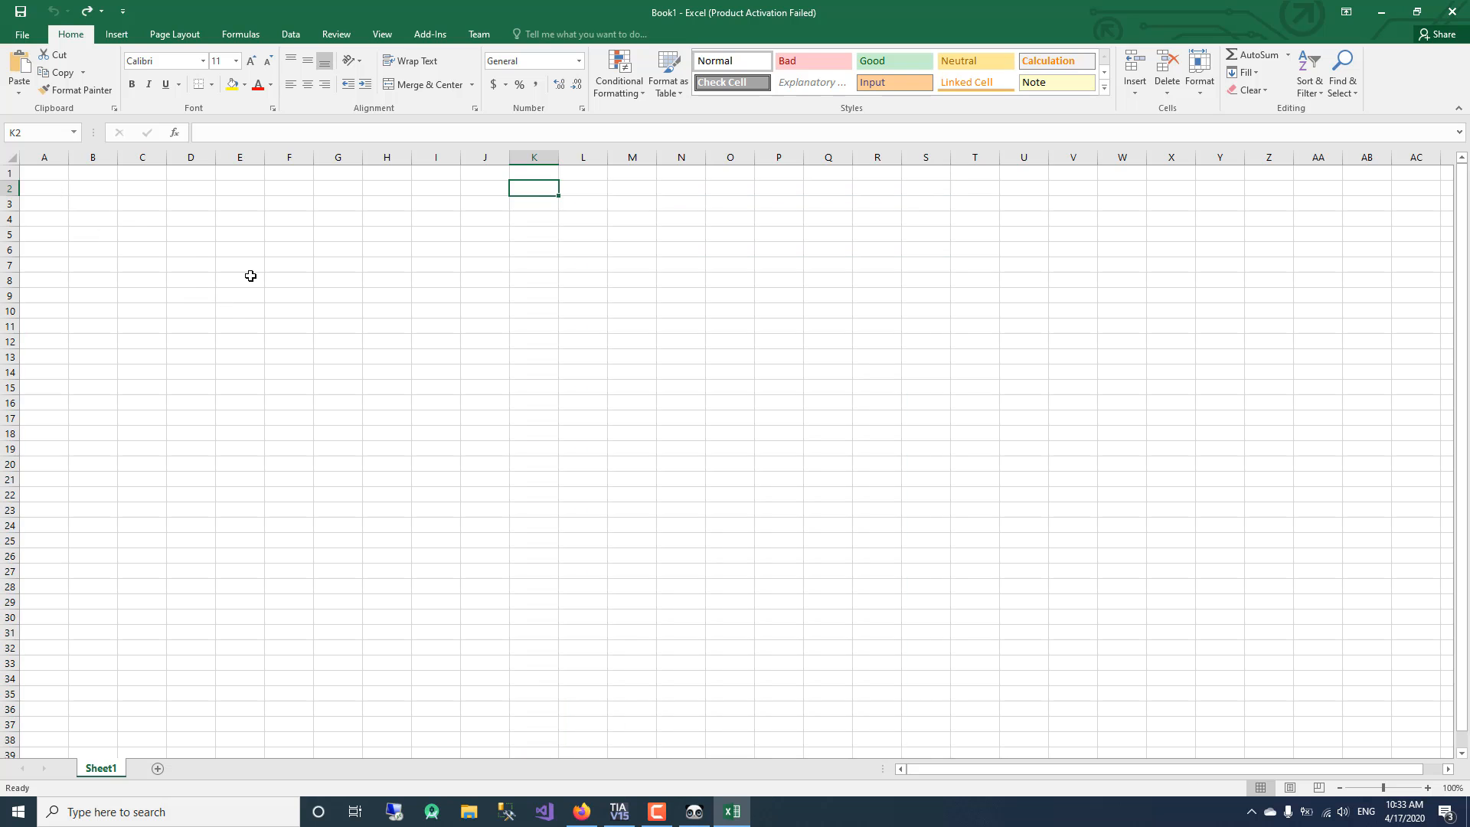
Paste the copied tag rows starting at row 1, then delete the empty column A.
{"action": "left_click", "coordinate": [5, 174]}
{"action": "key", "text": "ctrl+v"}
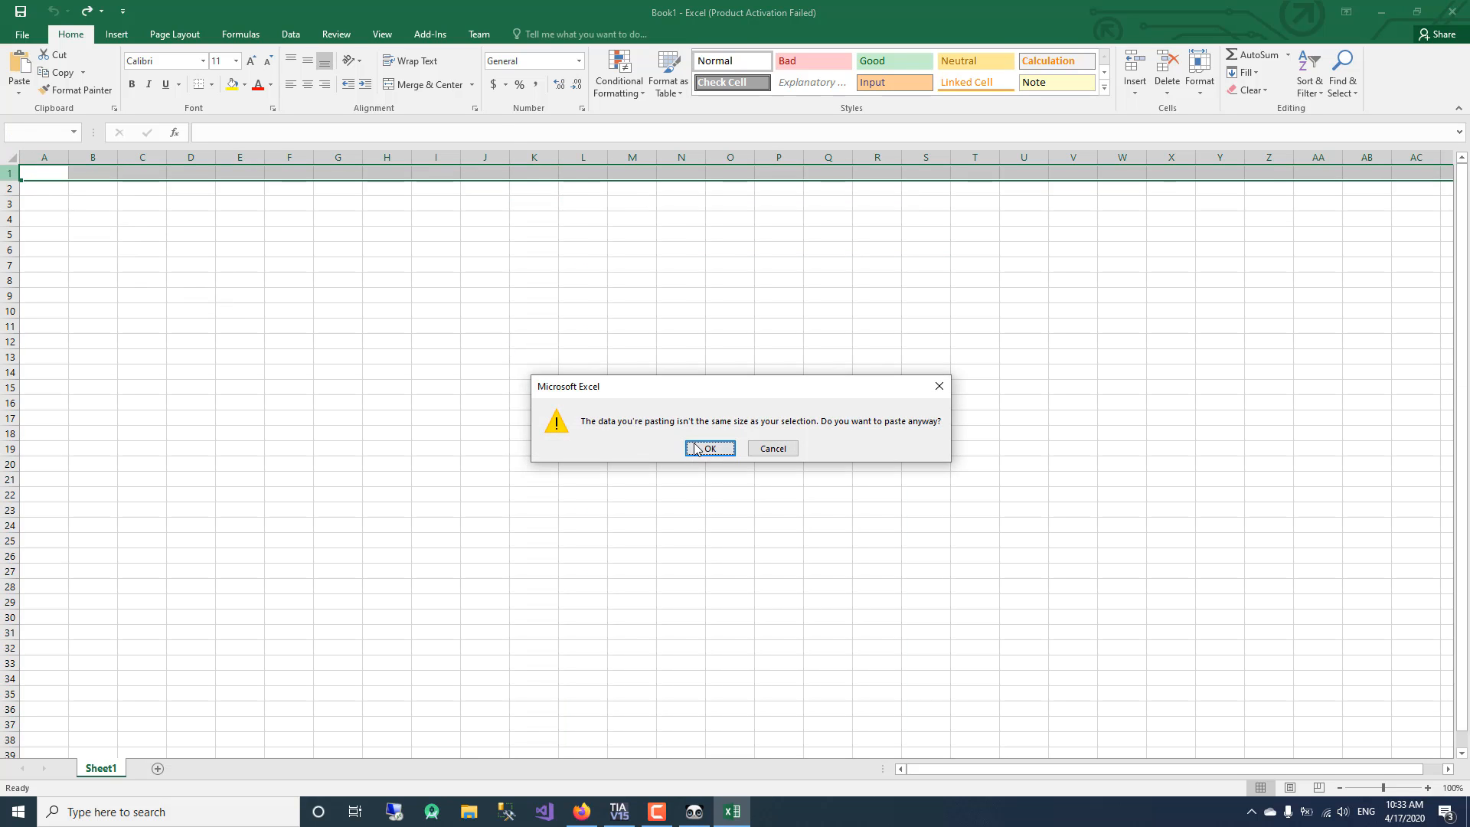
{"action": "left_click", "coordinate": [708, 448]}
{"action": "left_click", "coordinate": [54, 157]}
{"action": "right_click", "coordinate": [53, 157]}
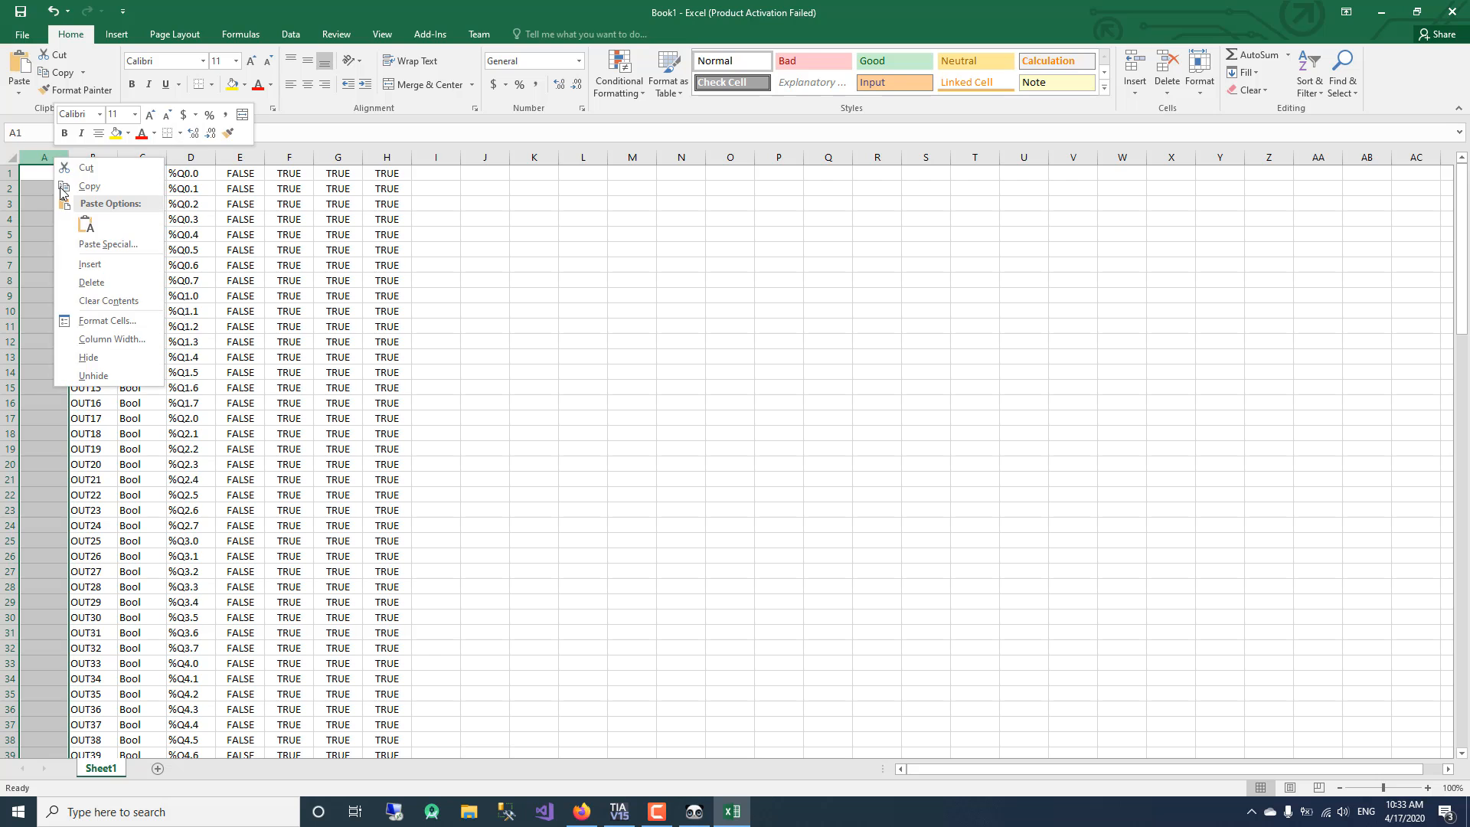
{"action": "left_click", "coordinate": [103, 283]}
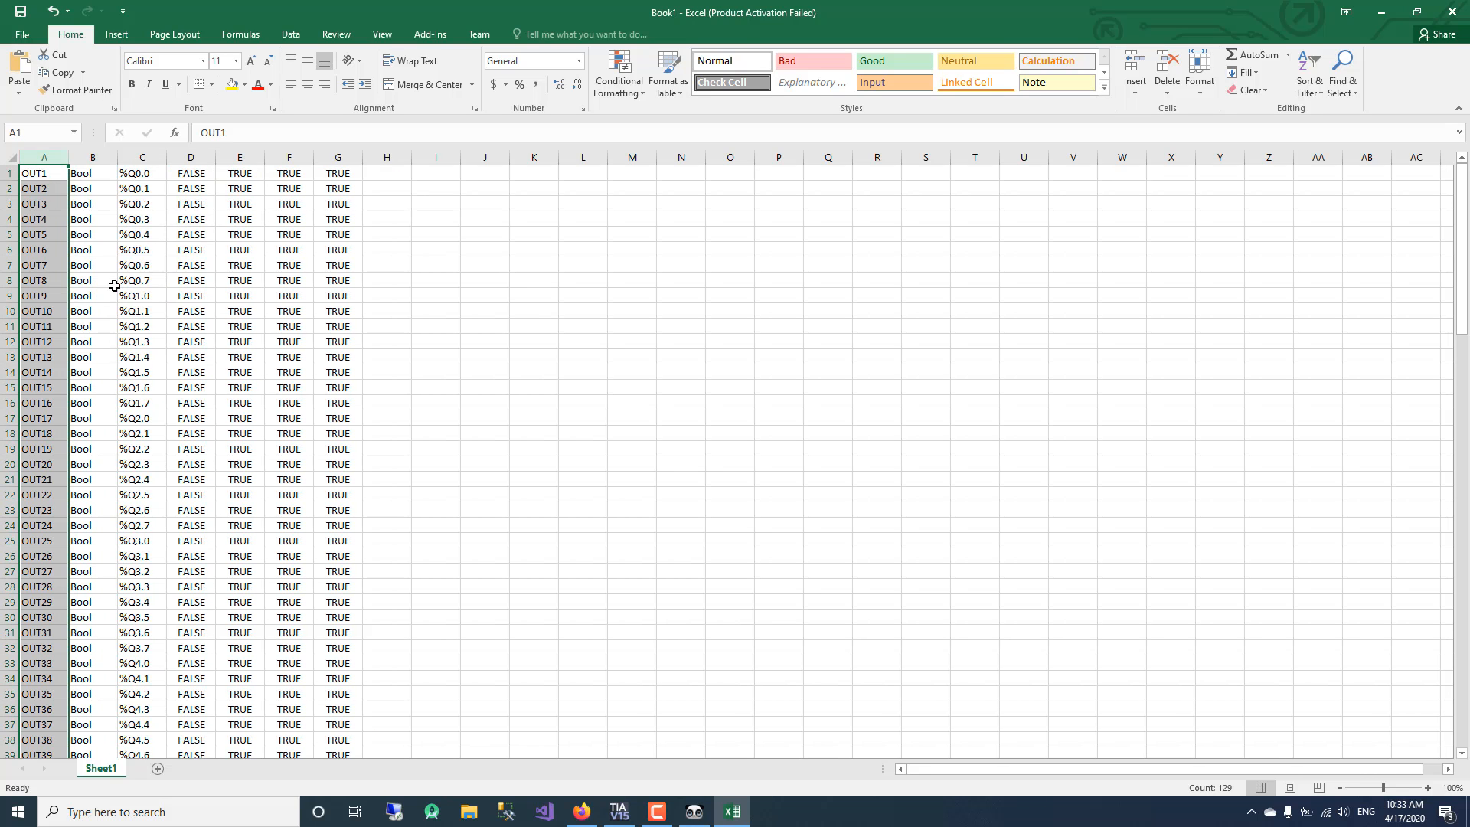
Delete columns D through G, which hold the TRUE/FALSE flags beside the tag addresses.
{"action": "left_click", "coordinate": [200, 156]}
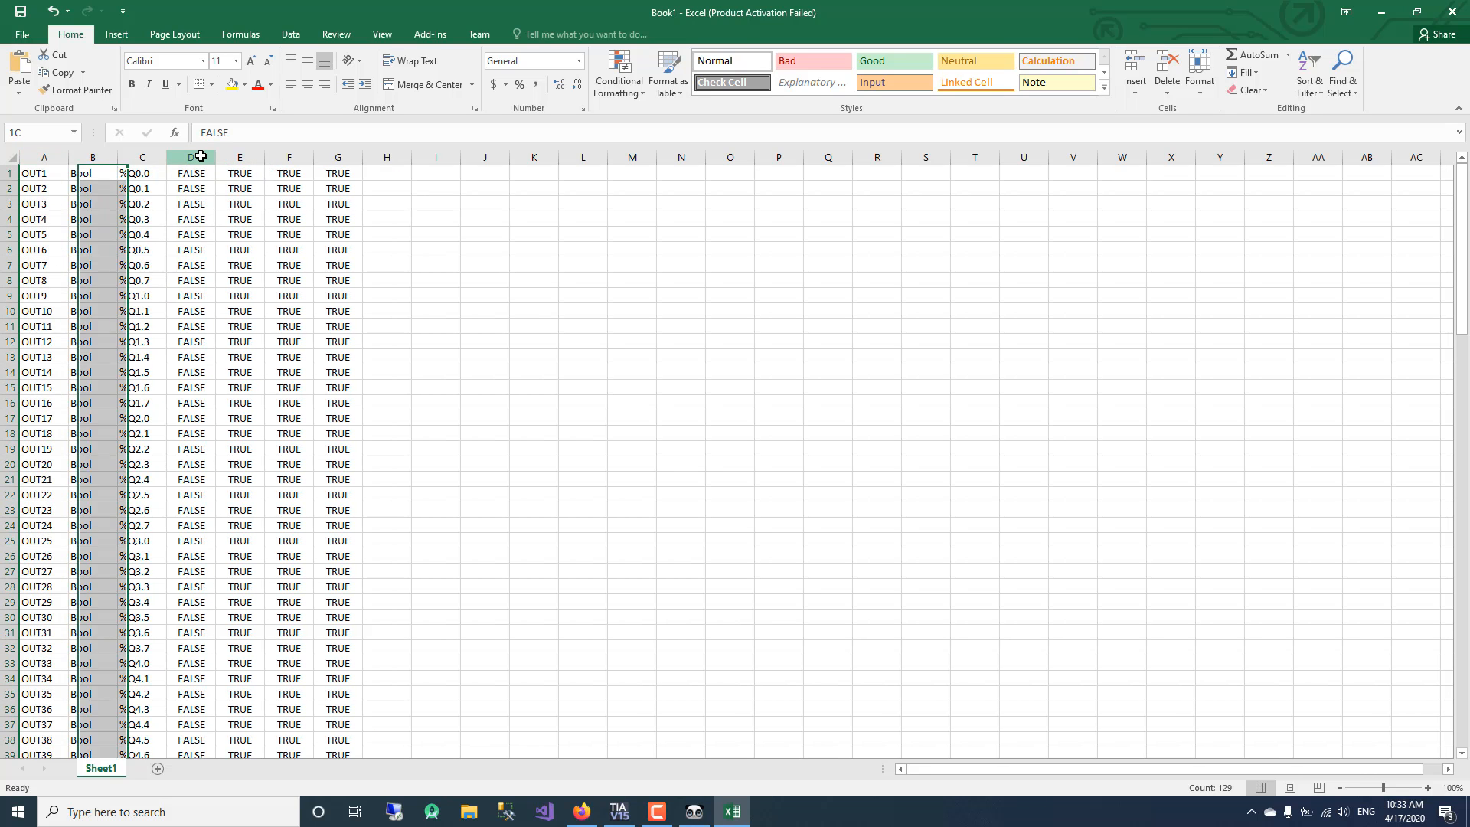
{"action": "left_click", "coordinate": [355, 150]}
{"action": "left_click_drag", "start_coordinate": [191, 157], "coordinate": [340, 153]}
{"action": "right_click", "coordinate": [340, 153]}
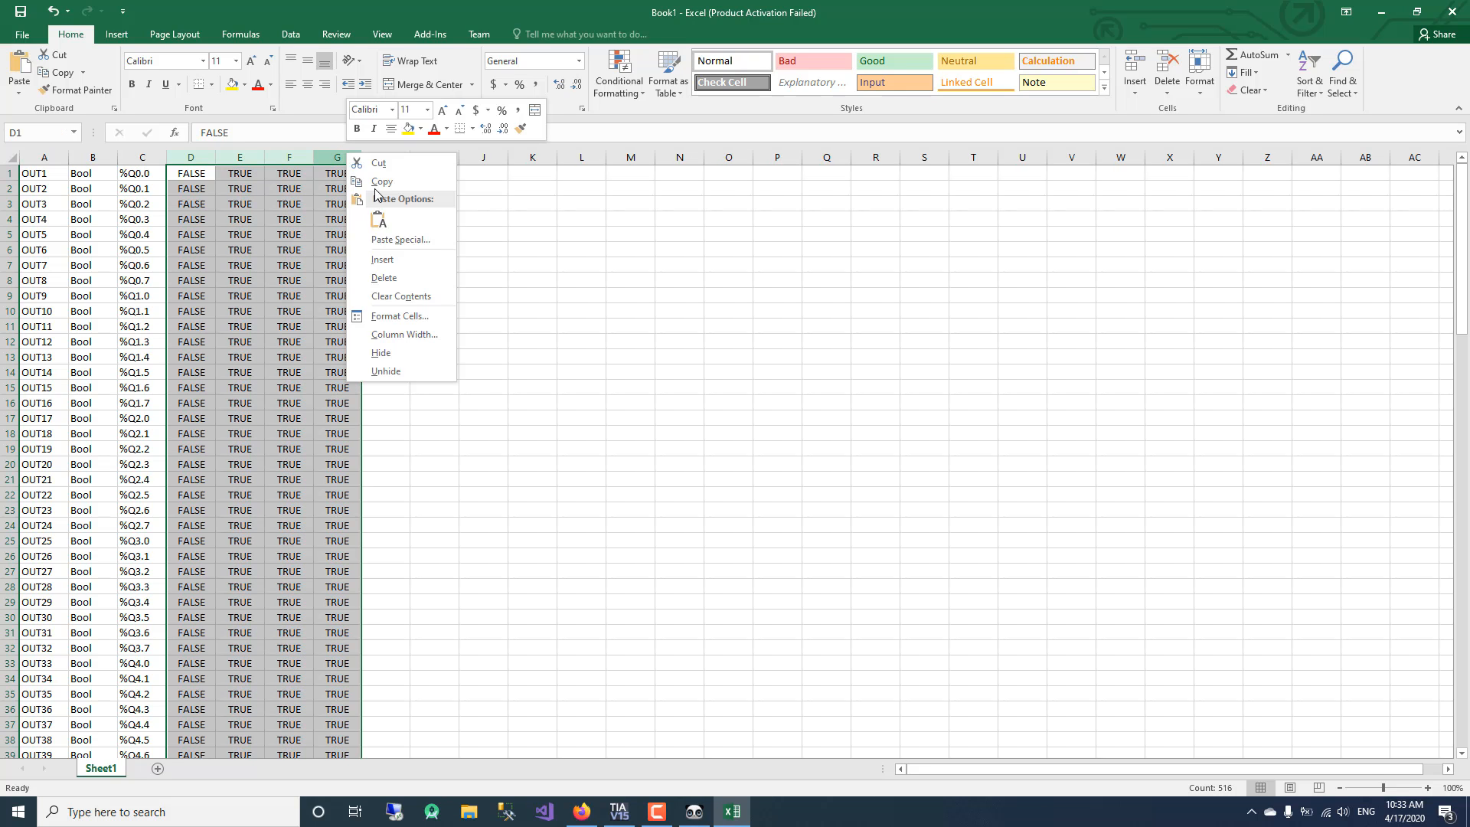
{"action": "left_click", "coordinate": [416, 296]}
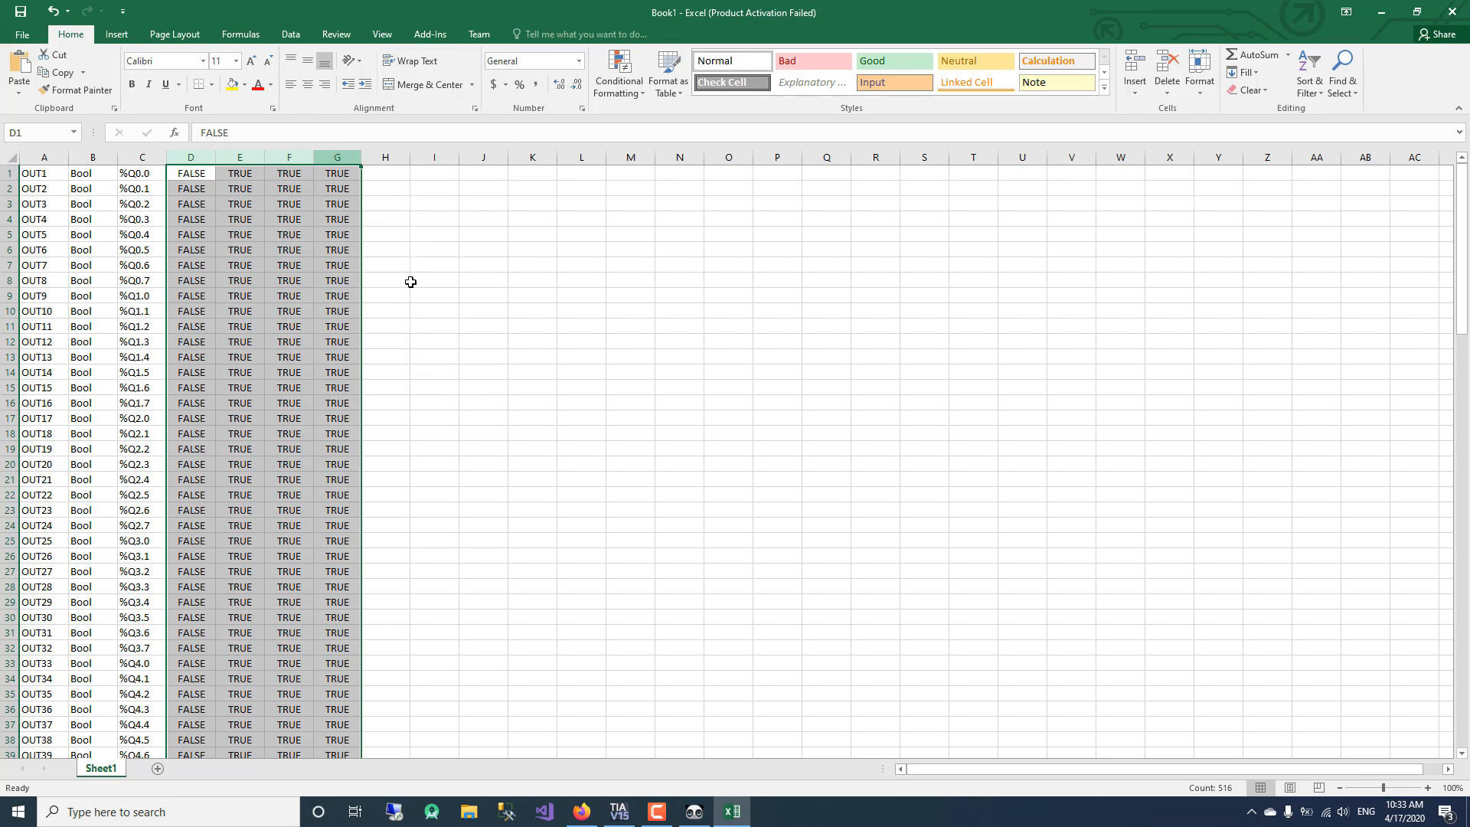
Remove the %Q prefix from all tag addresses in column C by replacing every %Q with nothing.
{"action": "left_click", "coordinate": [139, 194]}
{"action": "key", "text": "ctrl+Down"}
{"action": "scroll", "coordinate": [136, 403], "scroll_direction": "up", "scroll_amount": 1}
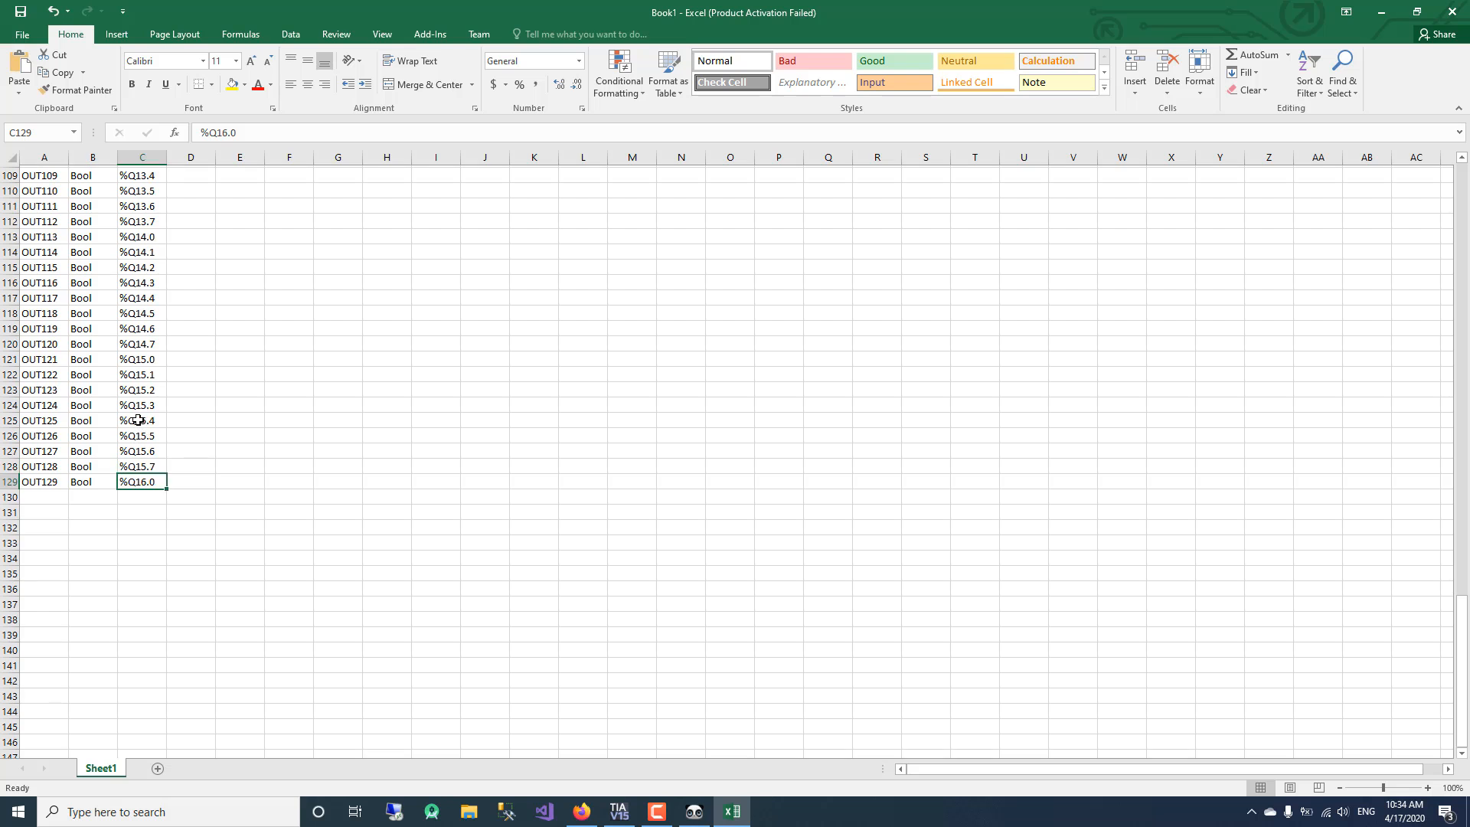
{"action": "key", "text": "ctrl+Up"}
{"action": "double_click", "coordinate": [137, 510]}
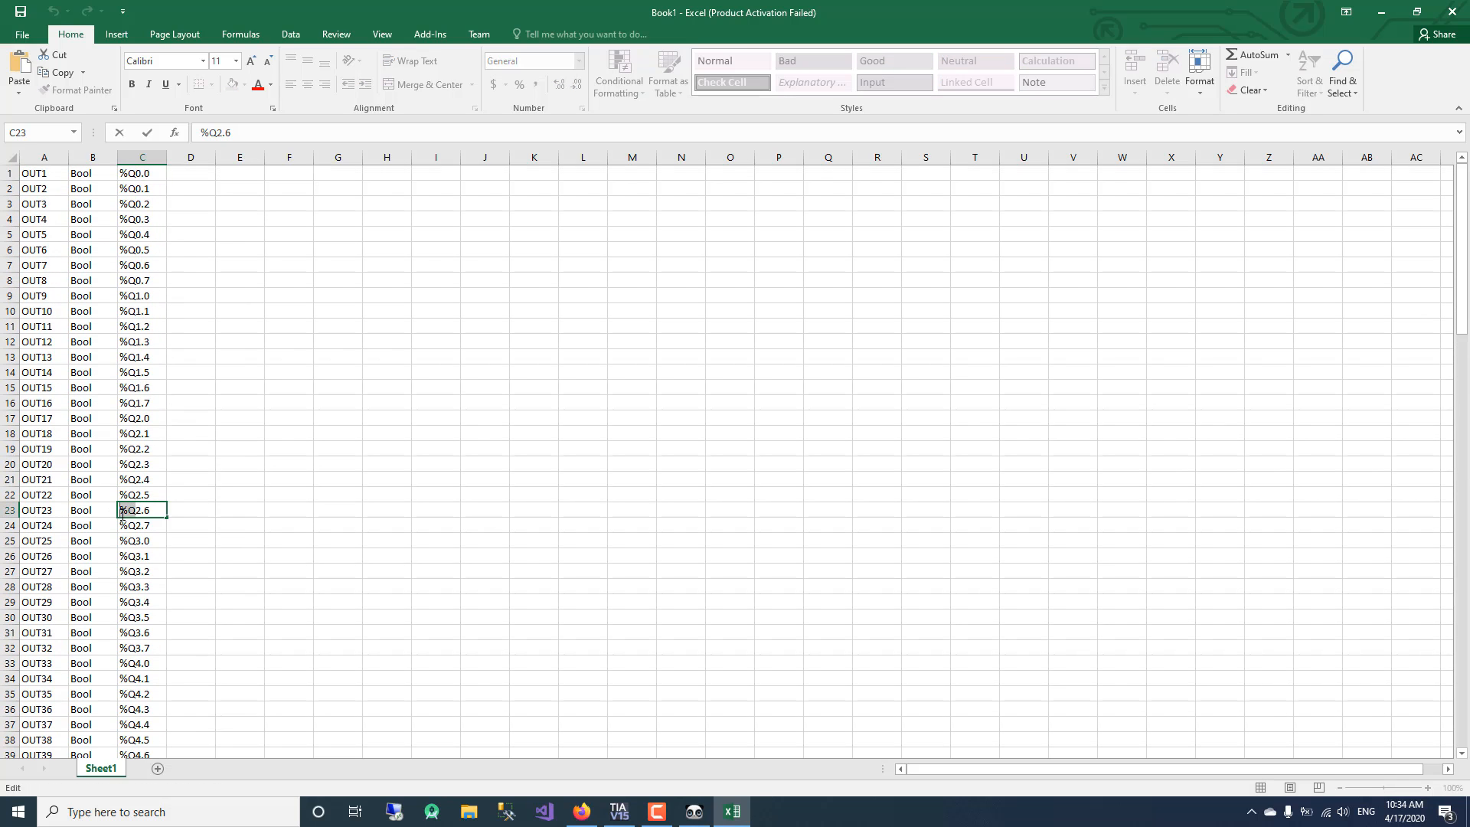
{"action": "key", "text": "Escape"}
{"action": "key", "text": "ctrl+h"}
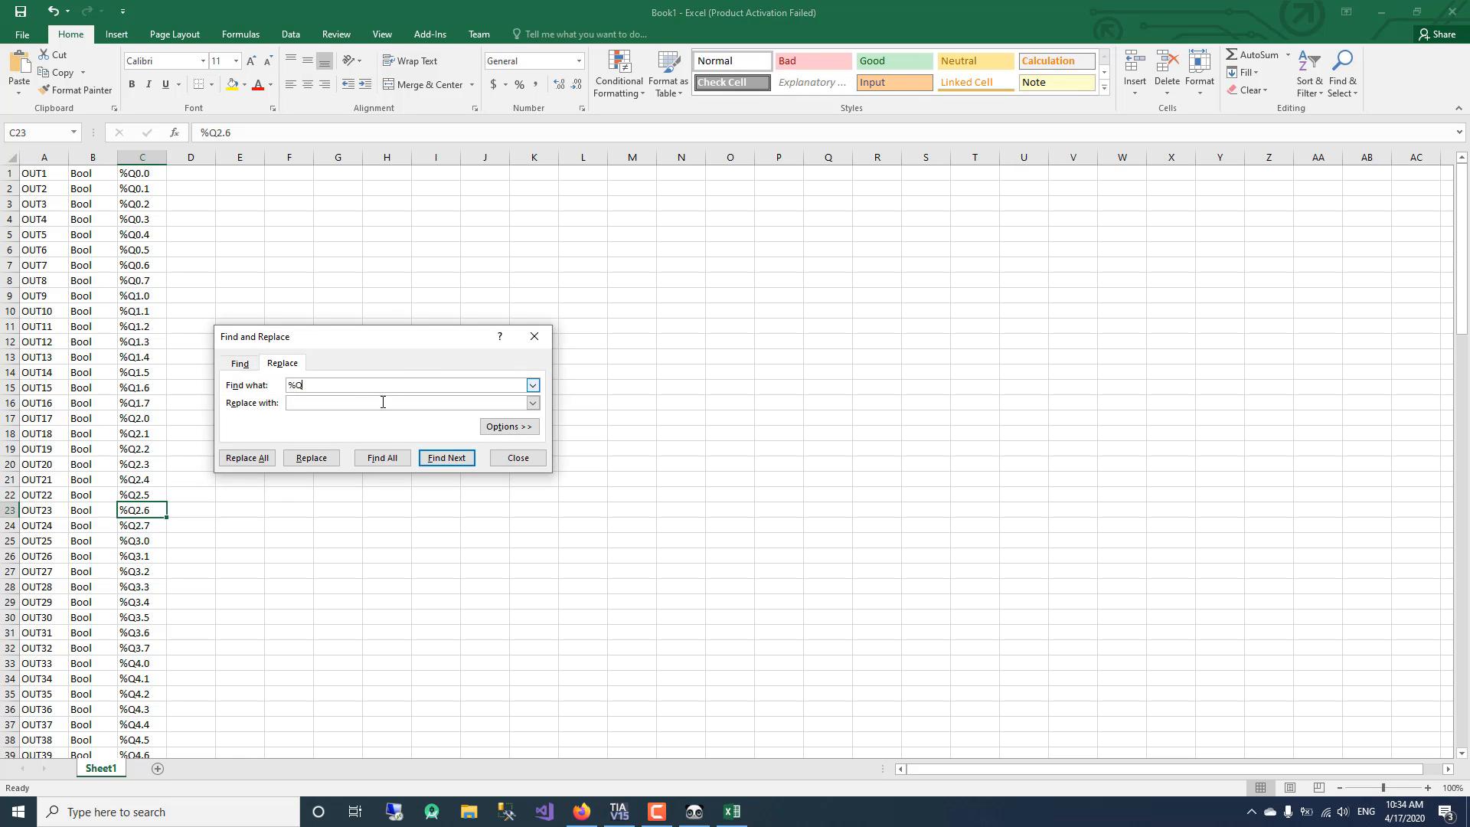
{"action": "left_click", "coordinate": [383, 402]}
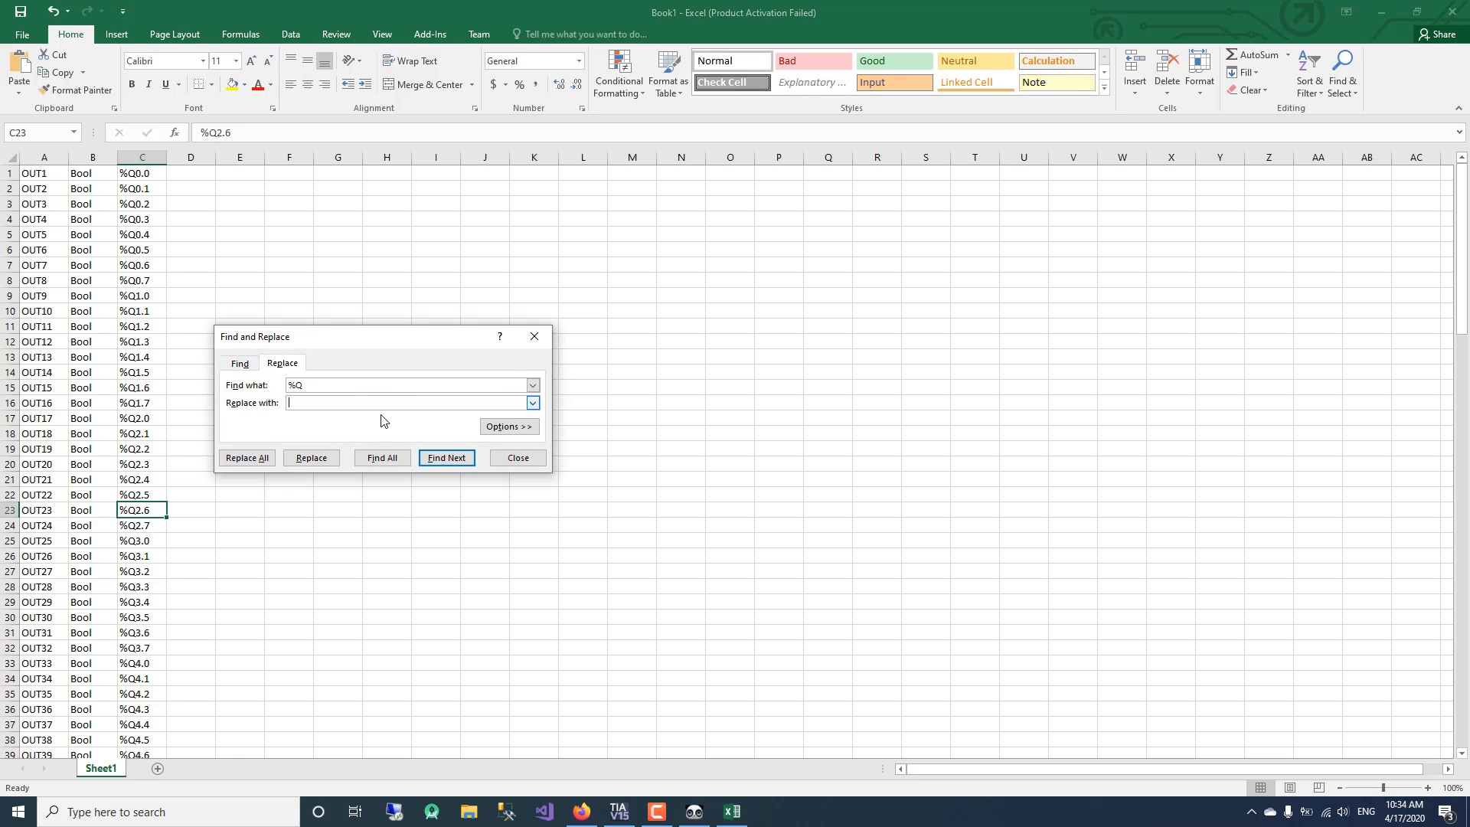
{"action": "left_click", "coordinate": [246, 463]}
{"action": "left_click", "coordinate": [720, 451]}
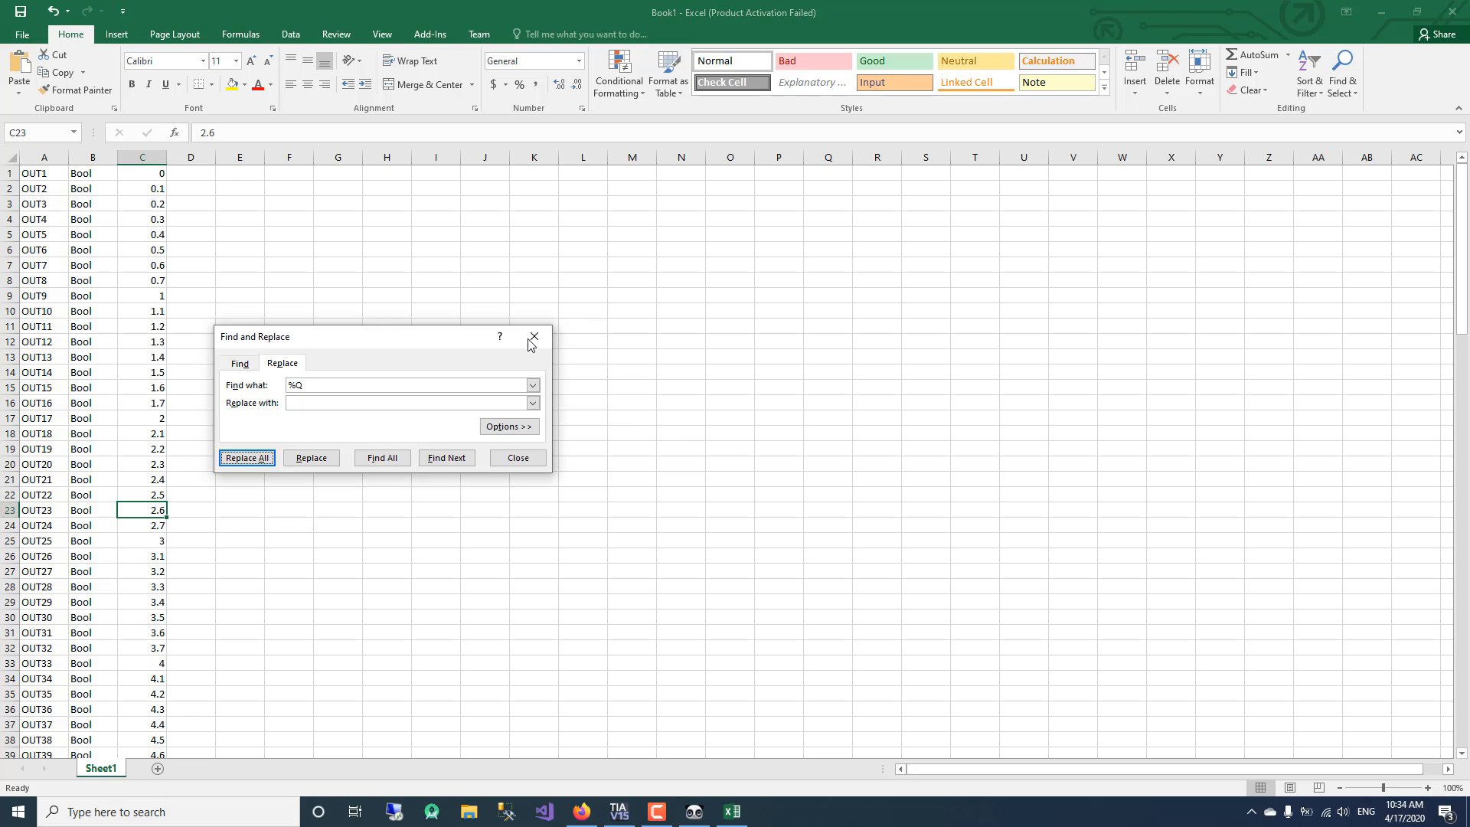
{"action": "left_click", "coordinate": [533, 337]}
Start saving the workbook under a new name and browse to the DATA (D:) drive.
{"action": "key", "text": "ctrl+s"}
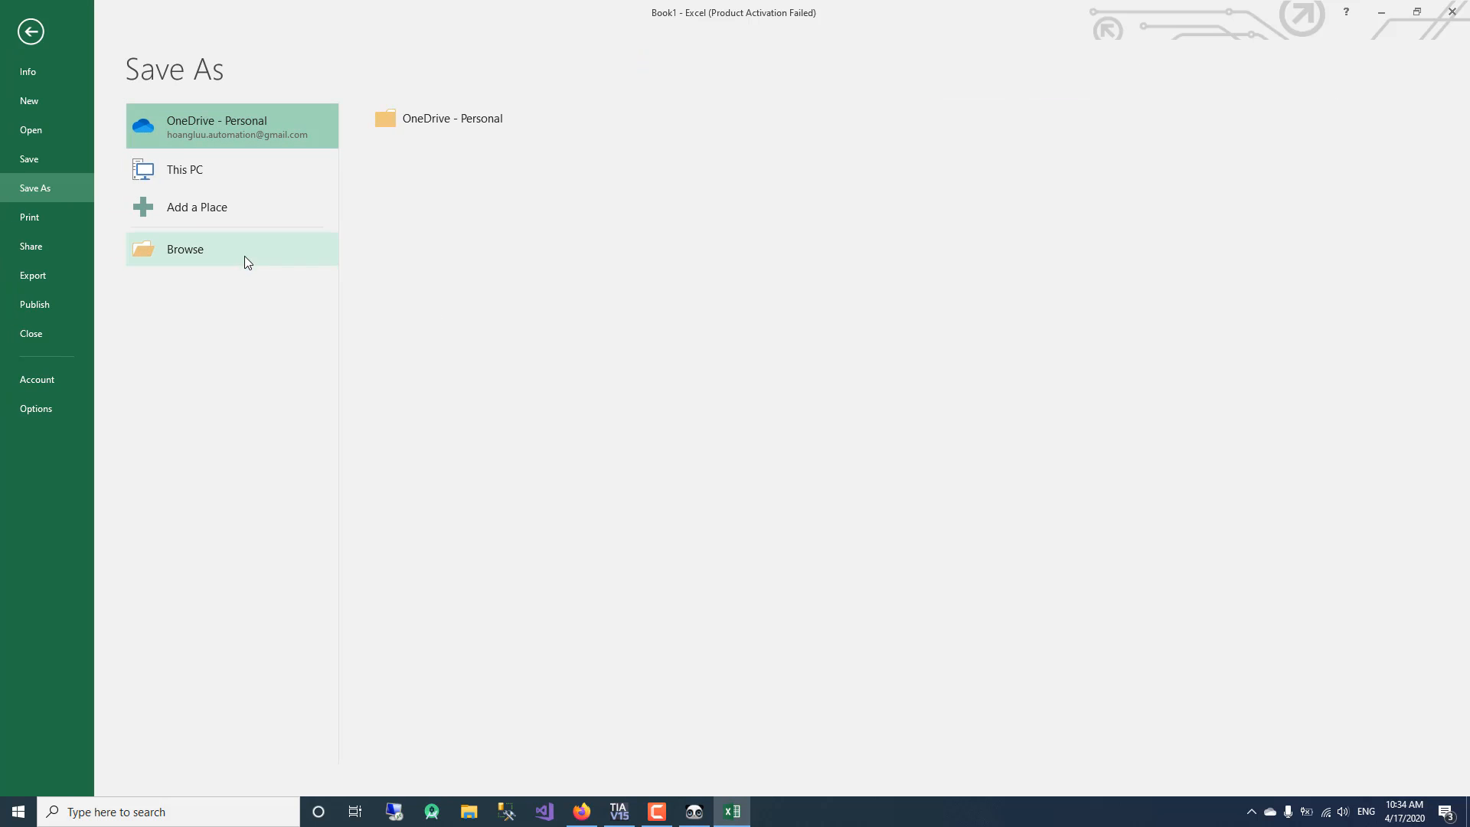
{"action": "left_click", "coordinate": [185, 169]}
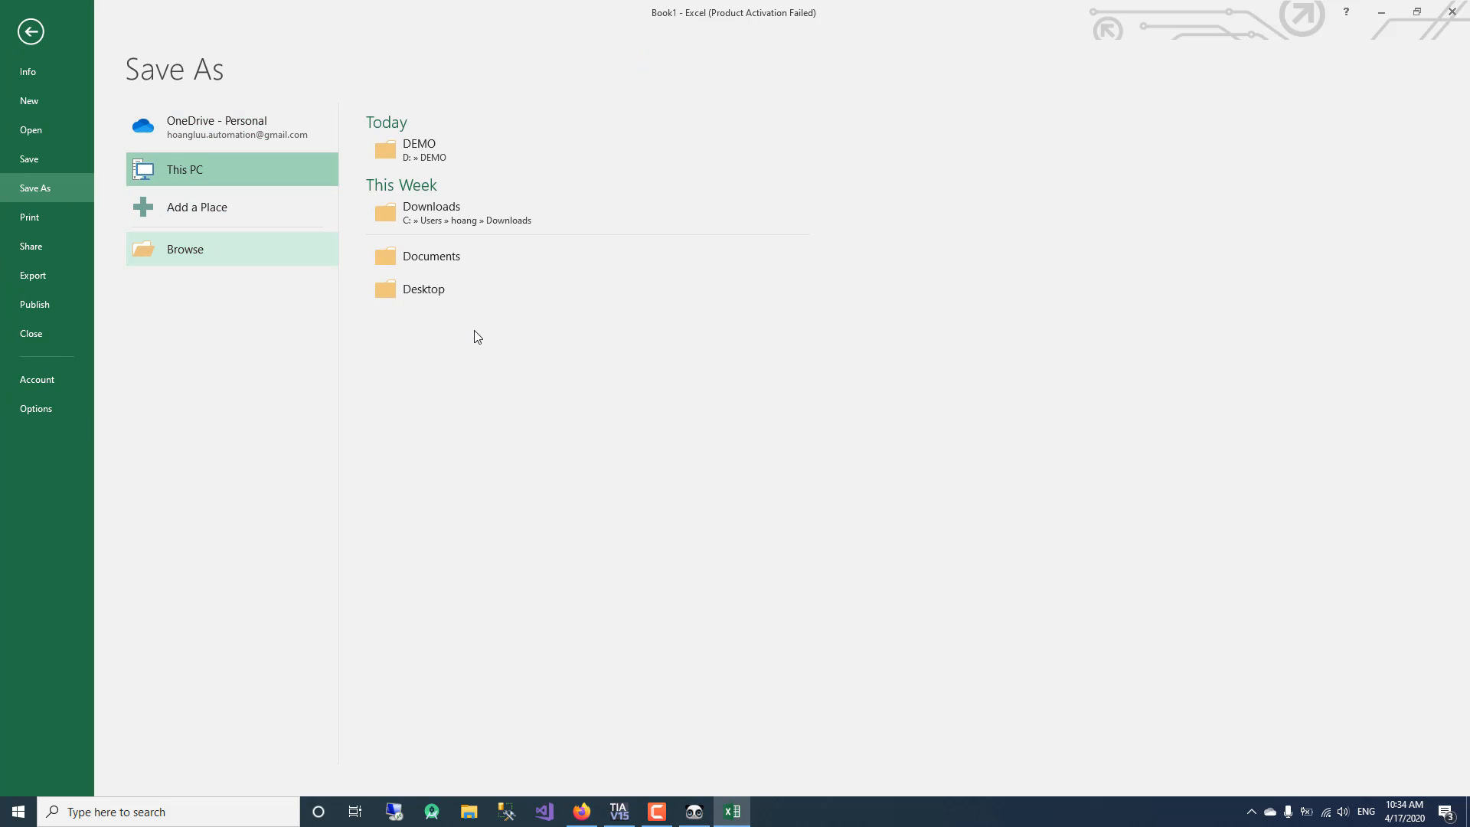
{"action": "key", "text": "F12"}
{"action": "left_click", "coordinate": [65, 260]}
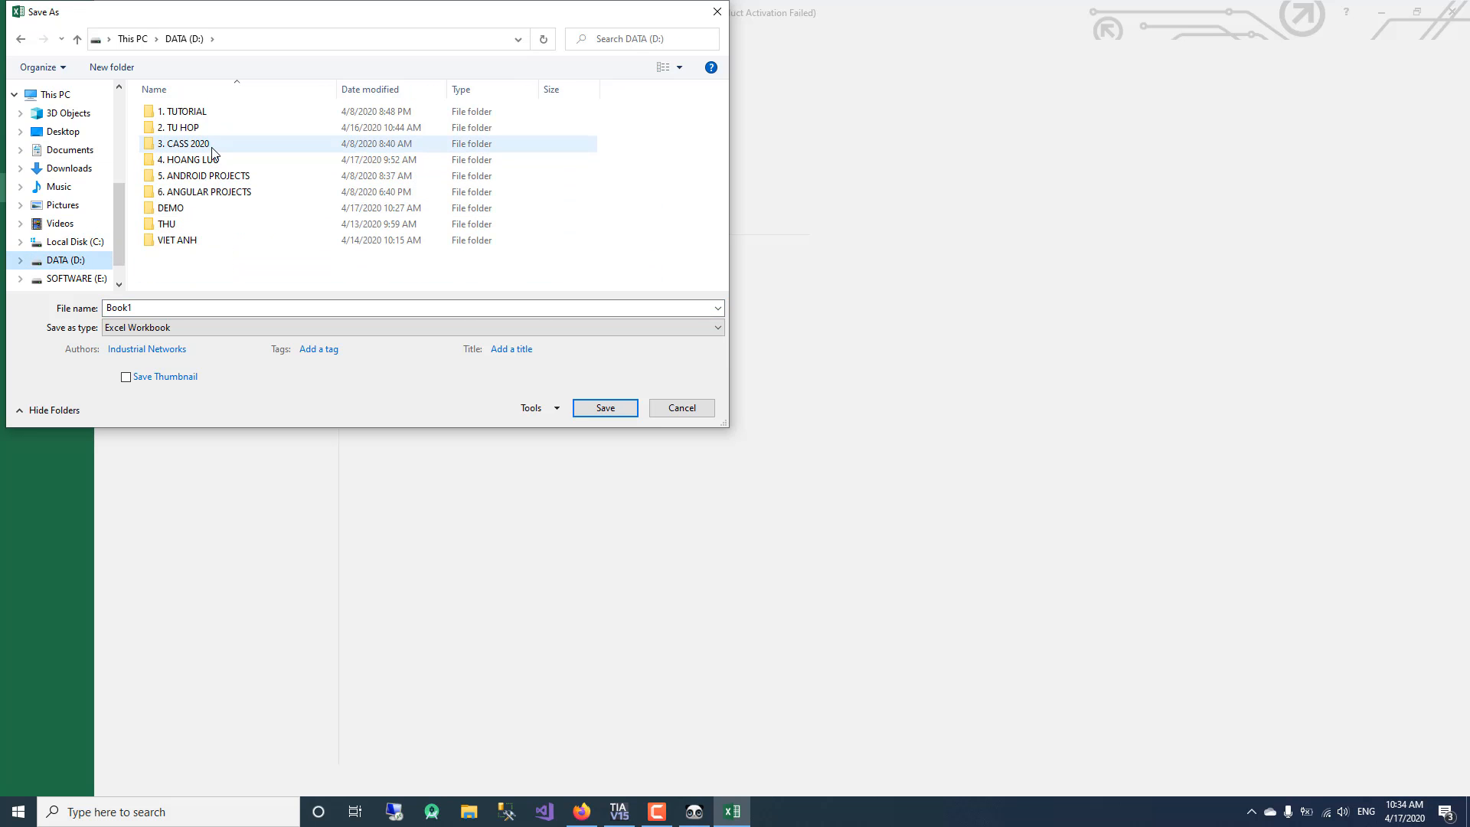
{"action": "double_click", "coordinate": [204, 160]}
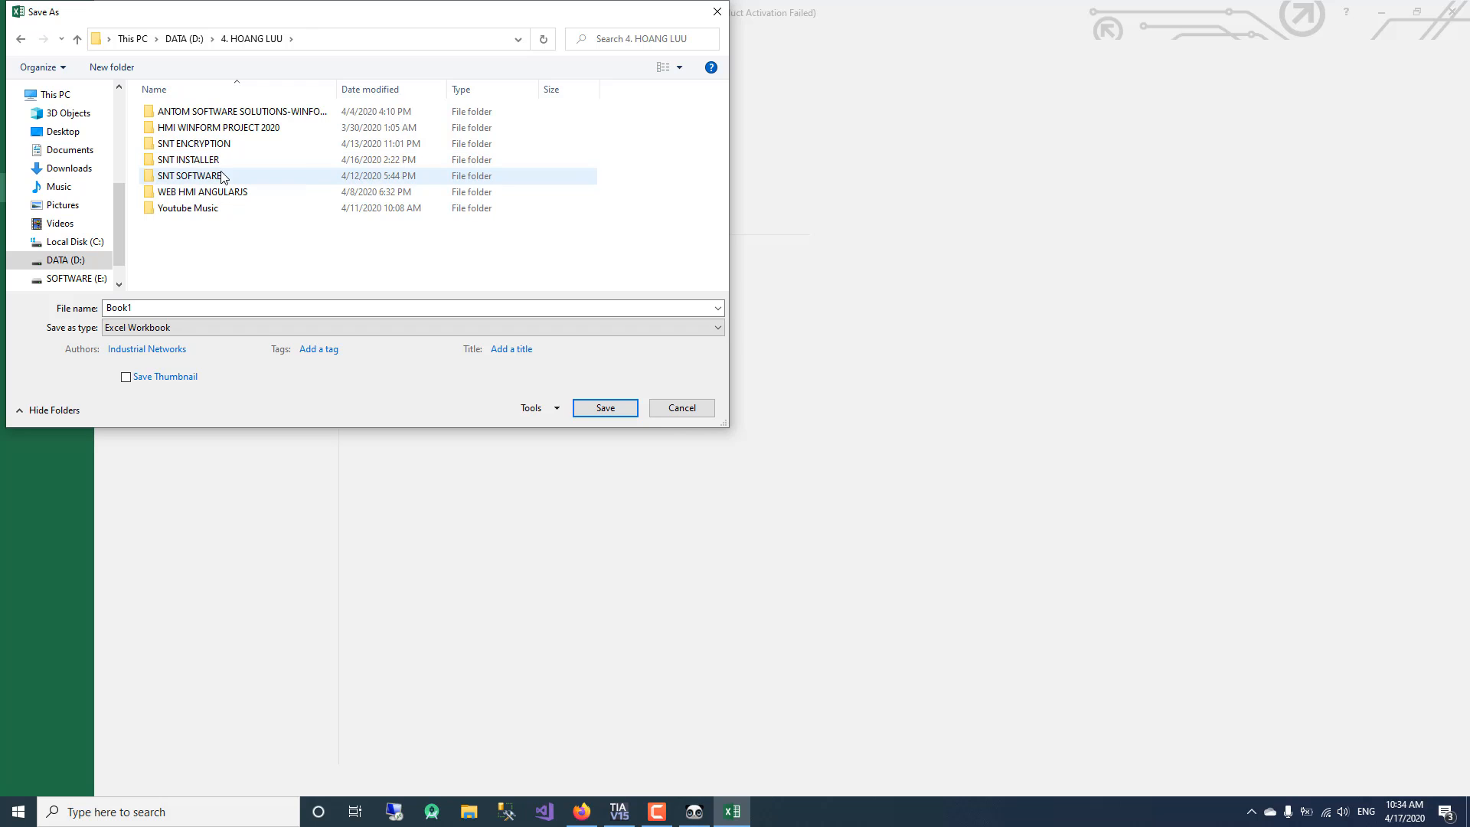
{"action": "left_click", "coordinate": [222, 177]}
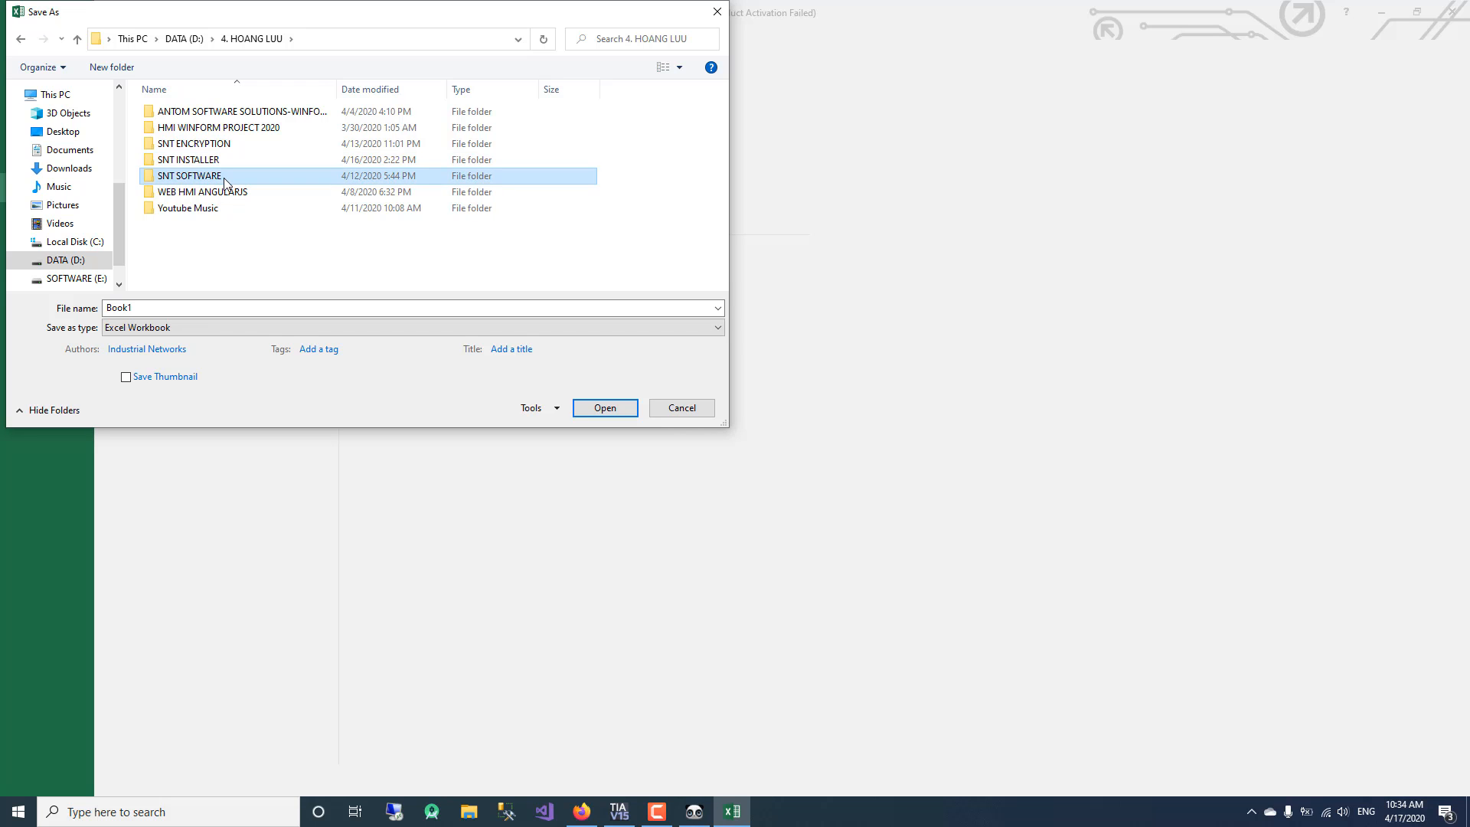
{"action": "left_click", "coordinate": [197, 243]}
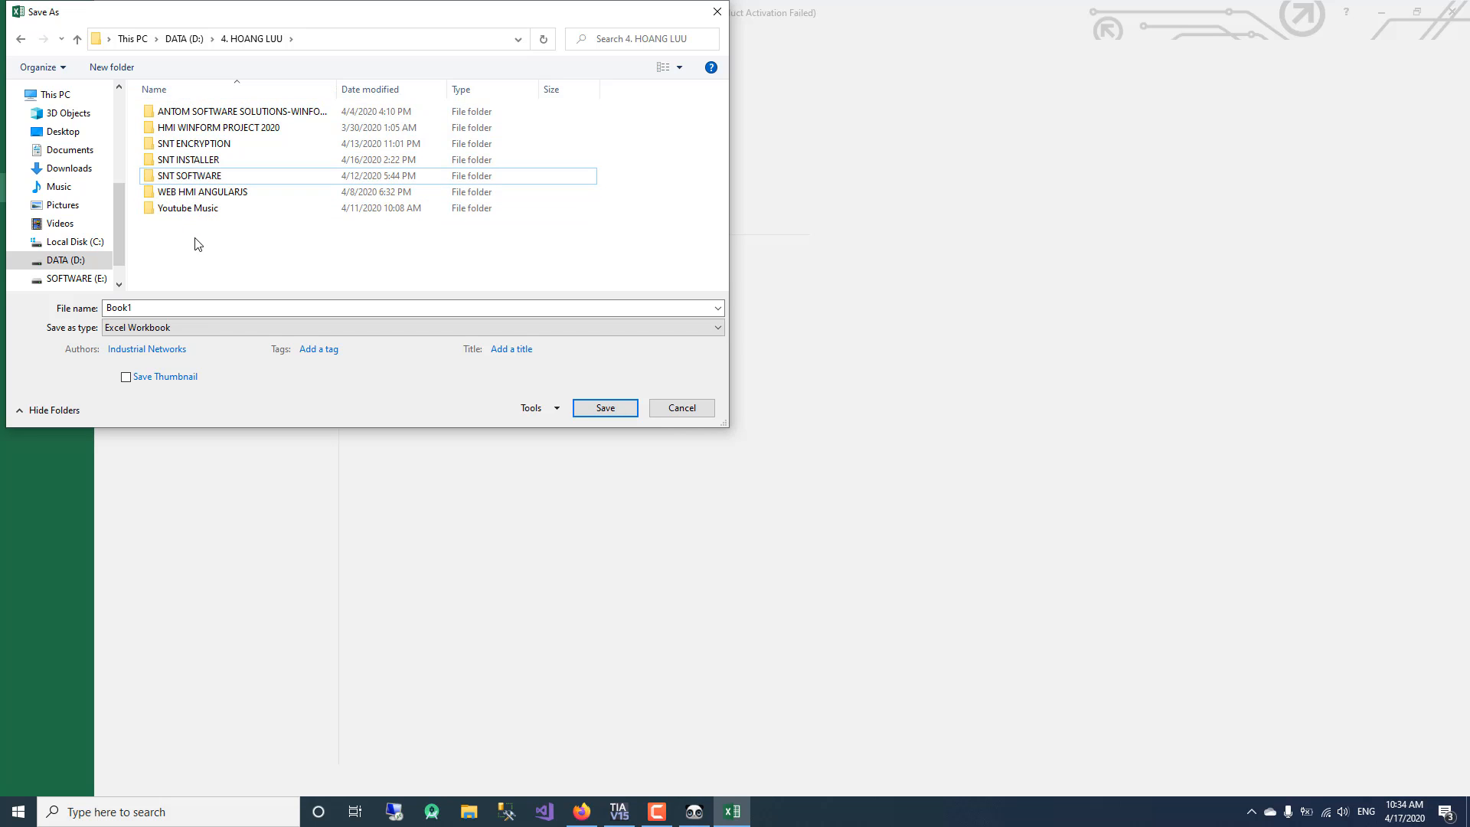
{"action": "left_click", "coordinate": [73, 261]}
Save the workbook as OUTPUT in the DEMO folder on drive D.
{"action": "left_click", "coordinate": [186, 214]}
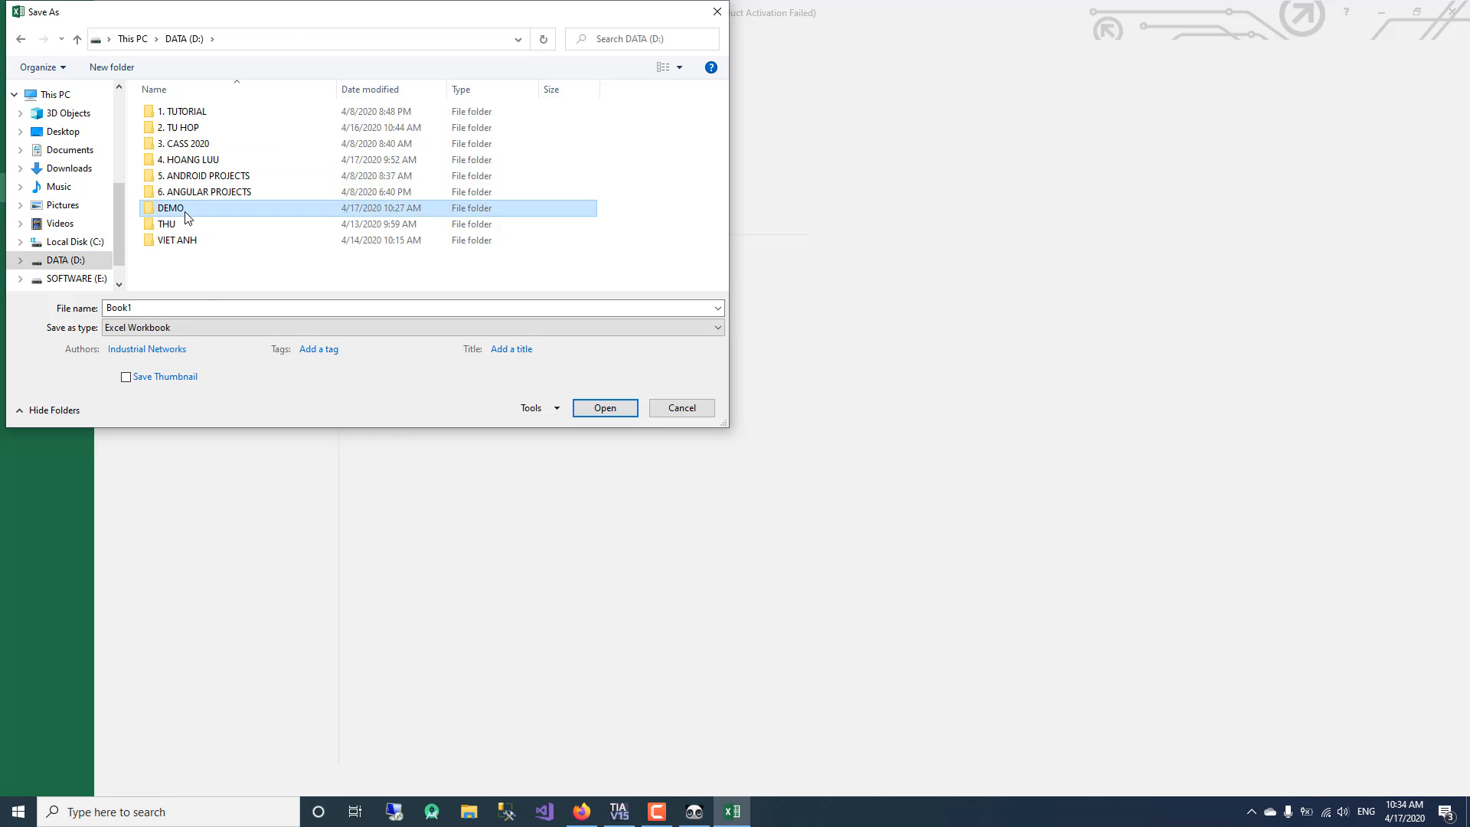
{"action": "double_click", "coordinate": [186, 217]}
{"action": "left_click", "coordinate": [186, 306]}
{"action": "type", "text": "OUTPUT"}
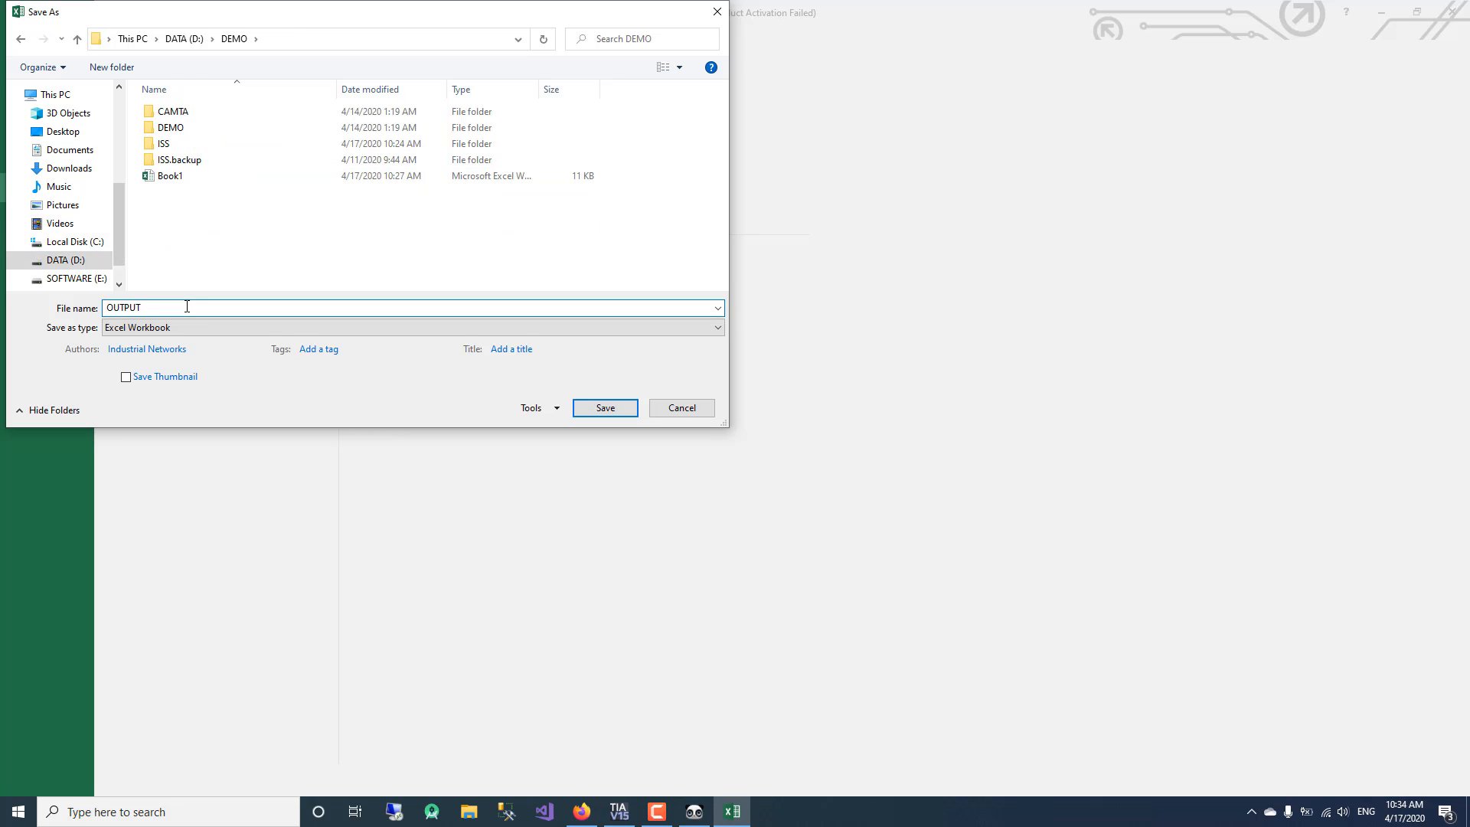
{"action": "key", "text": "Return"}
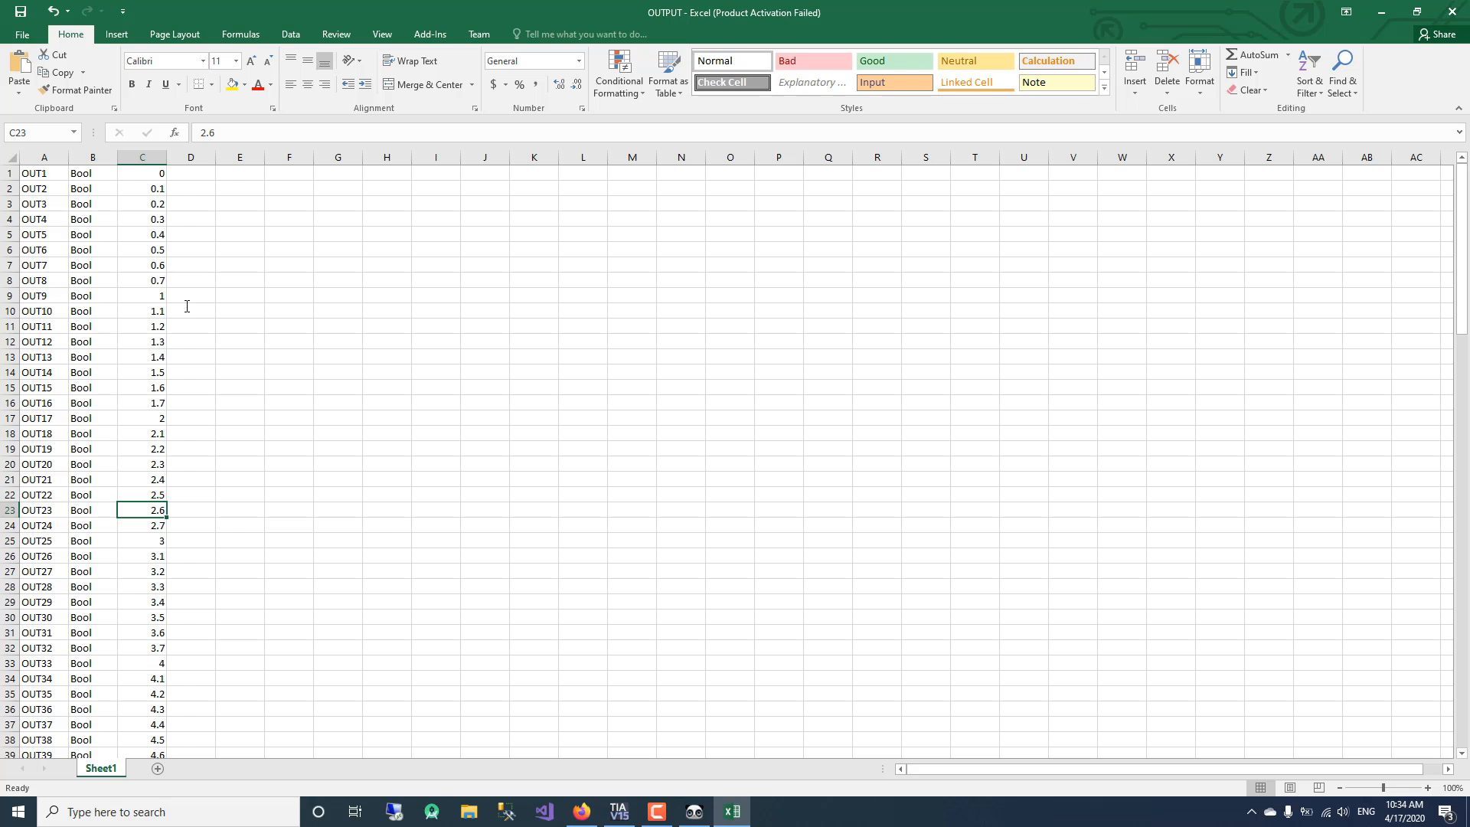
Save a CSV (Comma delimited) copy named OUTPUT in the DEMO folder and close Excel without saving further changes.
{"action": "left_click", "coordinate": [22, 36]}
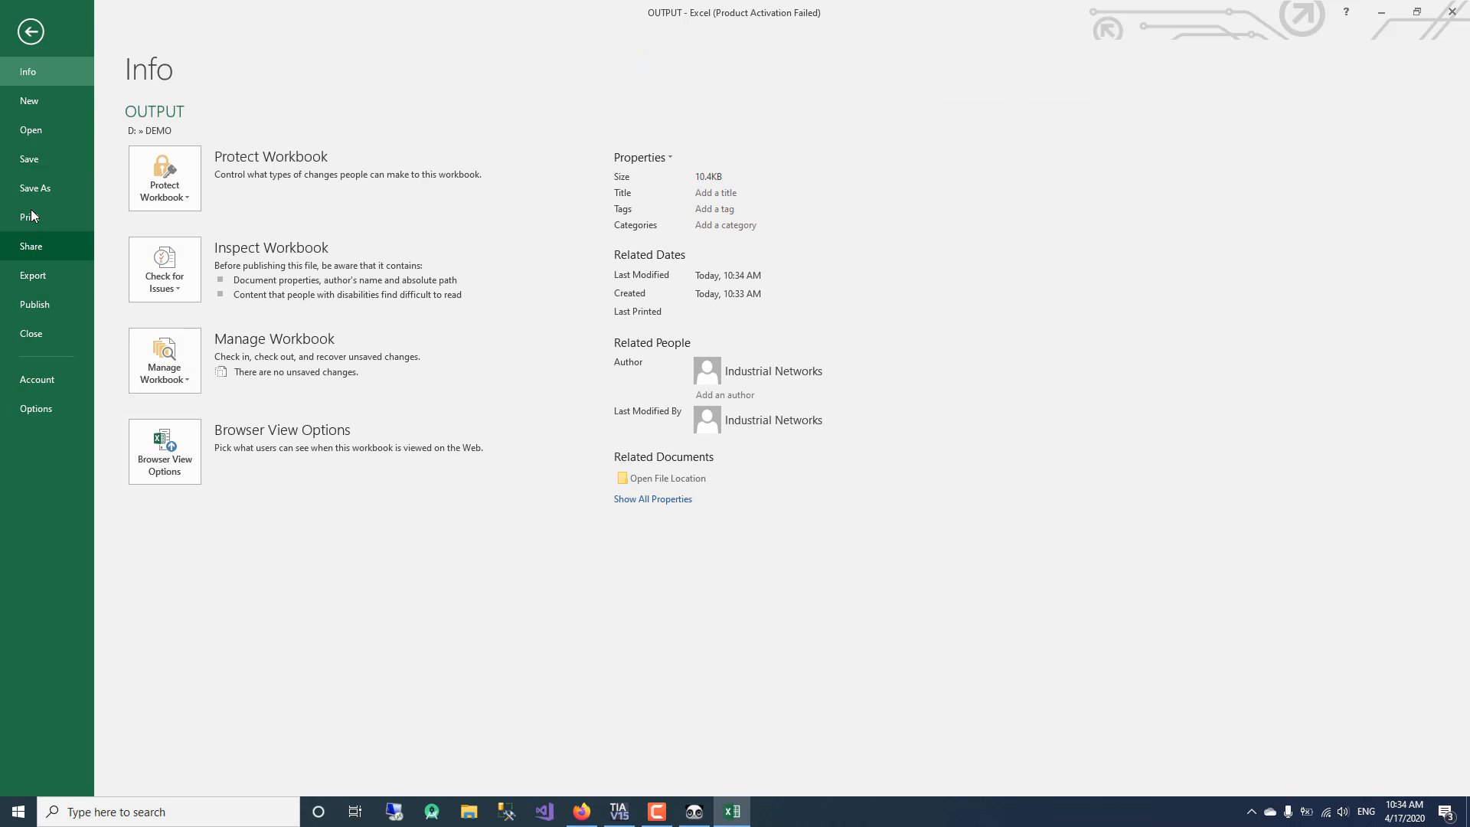
{"action": "left_click", "coordinate": [48, 186]}
{"action": "left_click", "coordinate": [229, 257]}
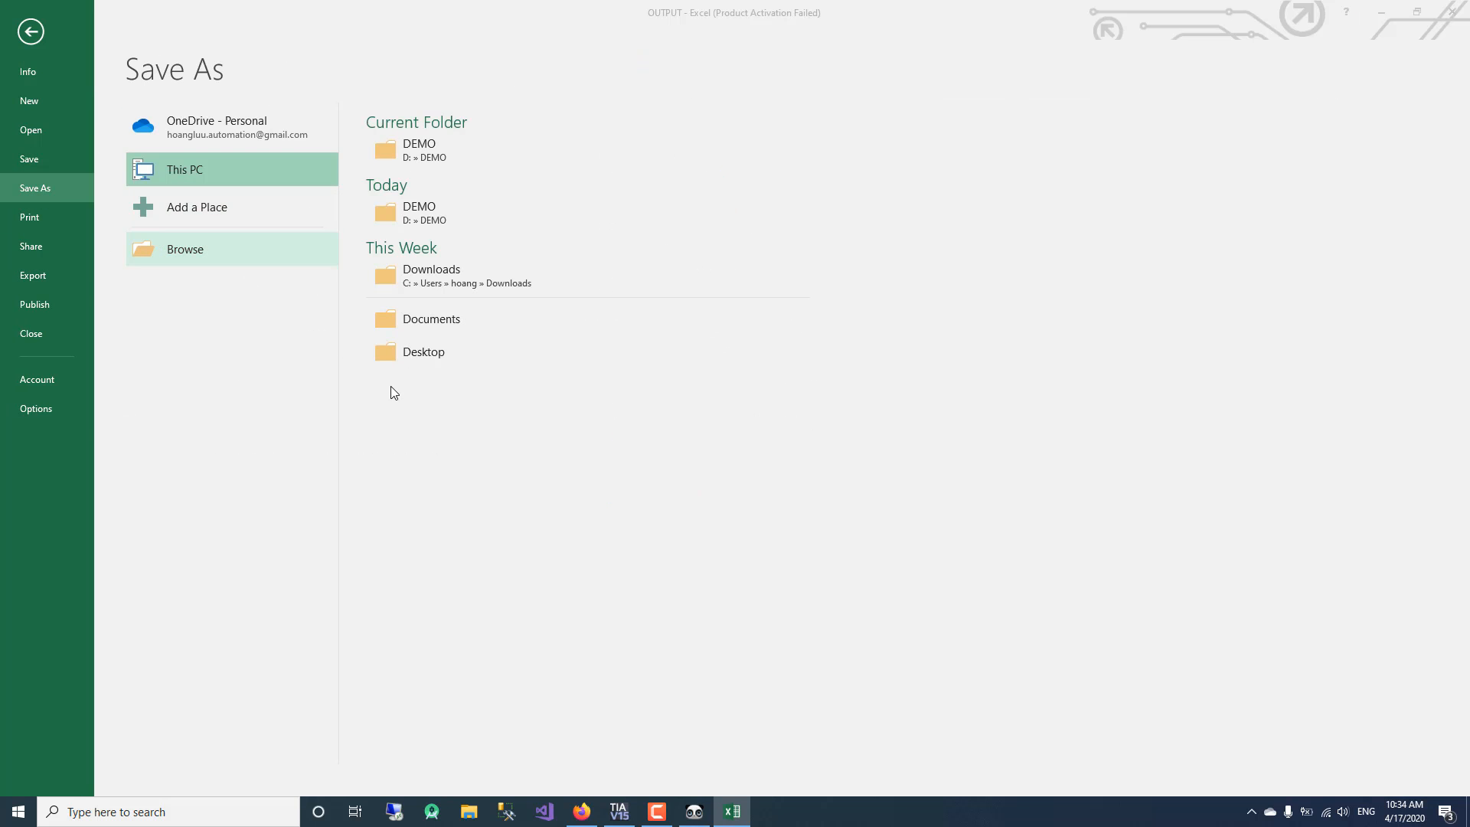
{"action": "left_click", "coordinate": [218, 327]}
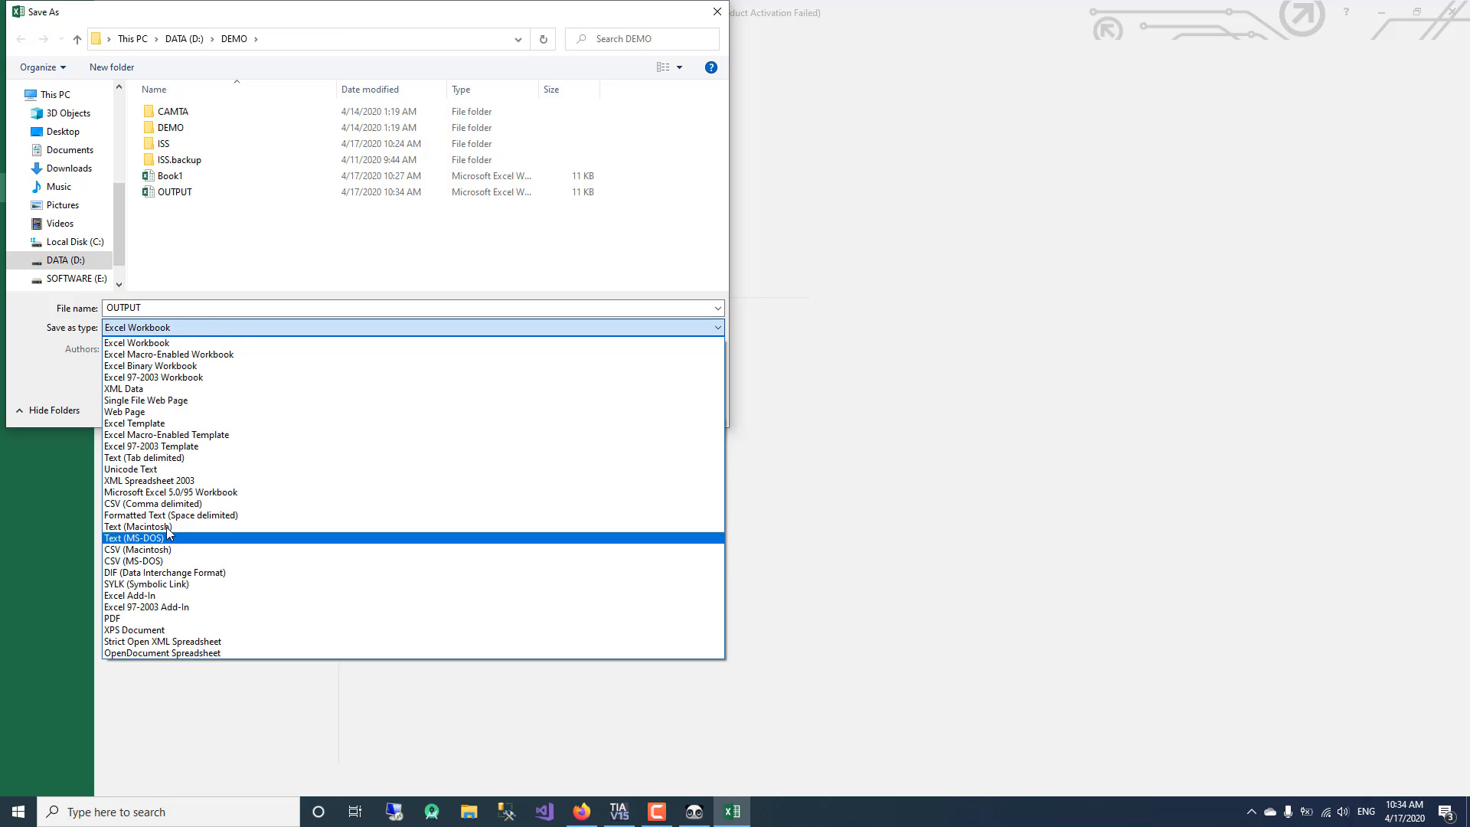
{"action": "left_click", "coordinate": [627, 507]}
{"action": "left_click", "coordinate": [604, 388]}
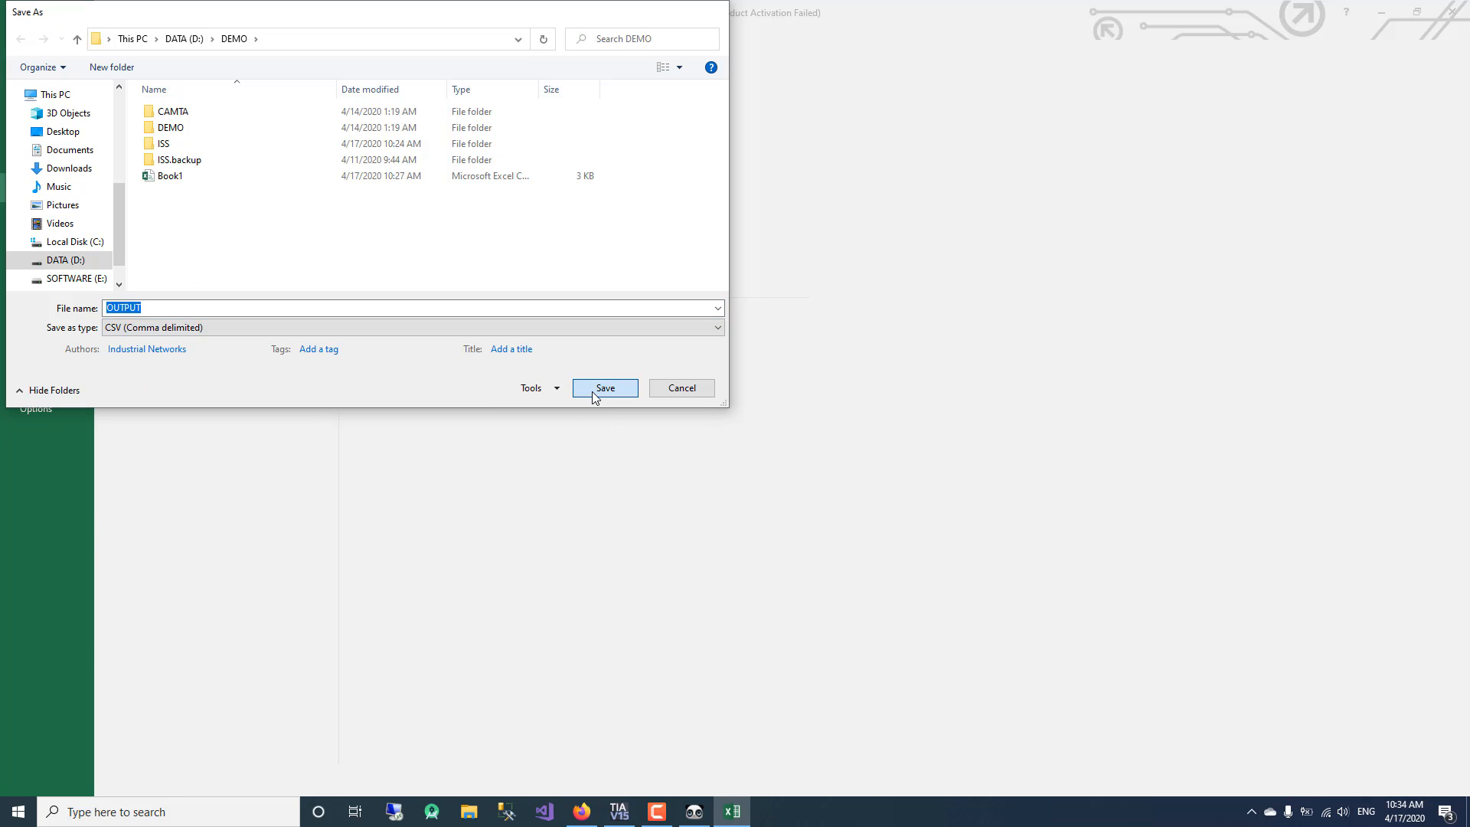
{"action": "left_click", "coordinate": [677, 452]}
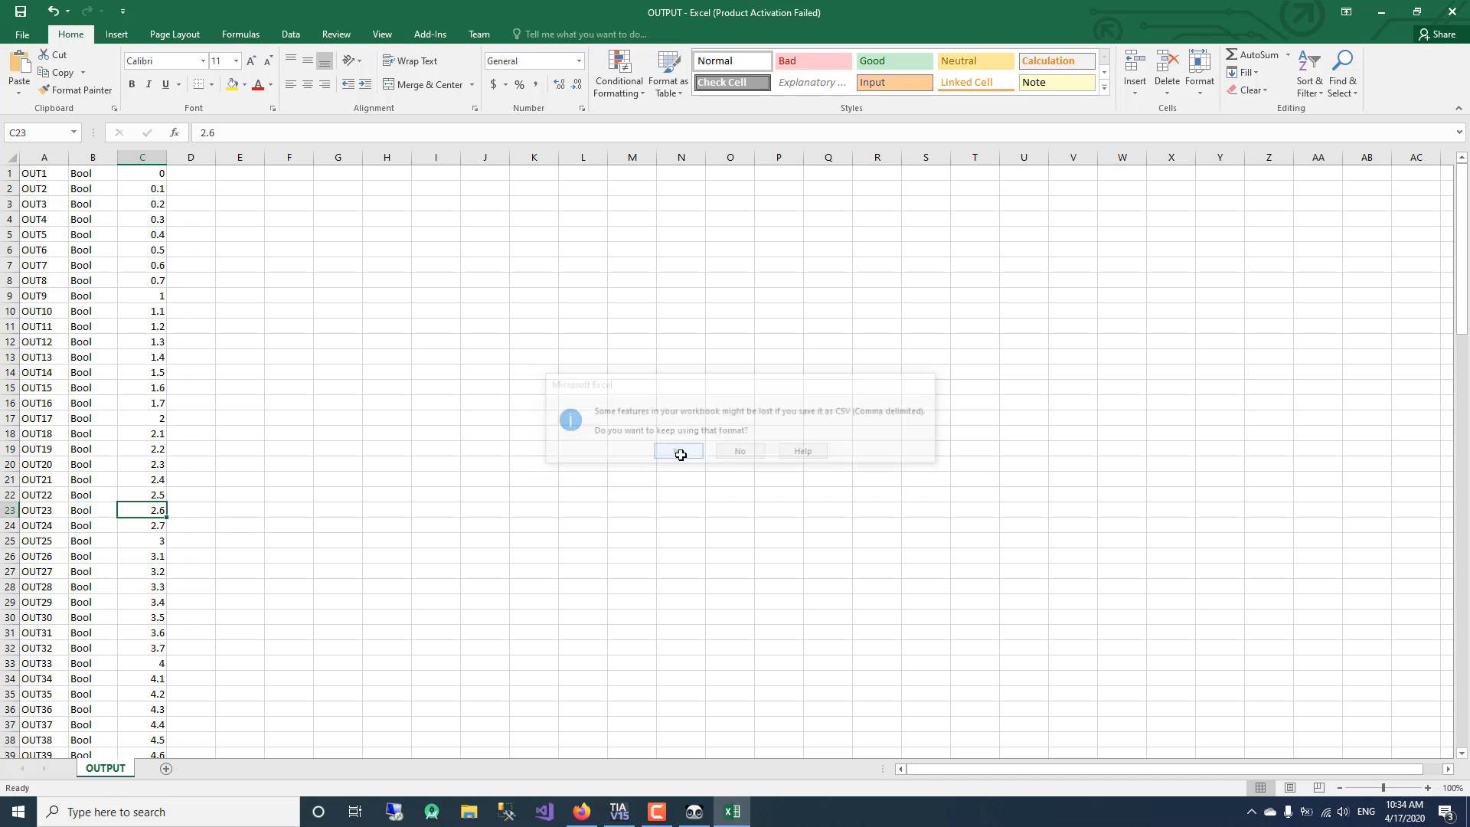
{"action": "left_click", "coordinate": [1453, 13]}
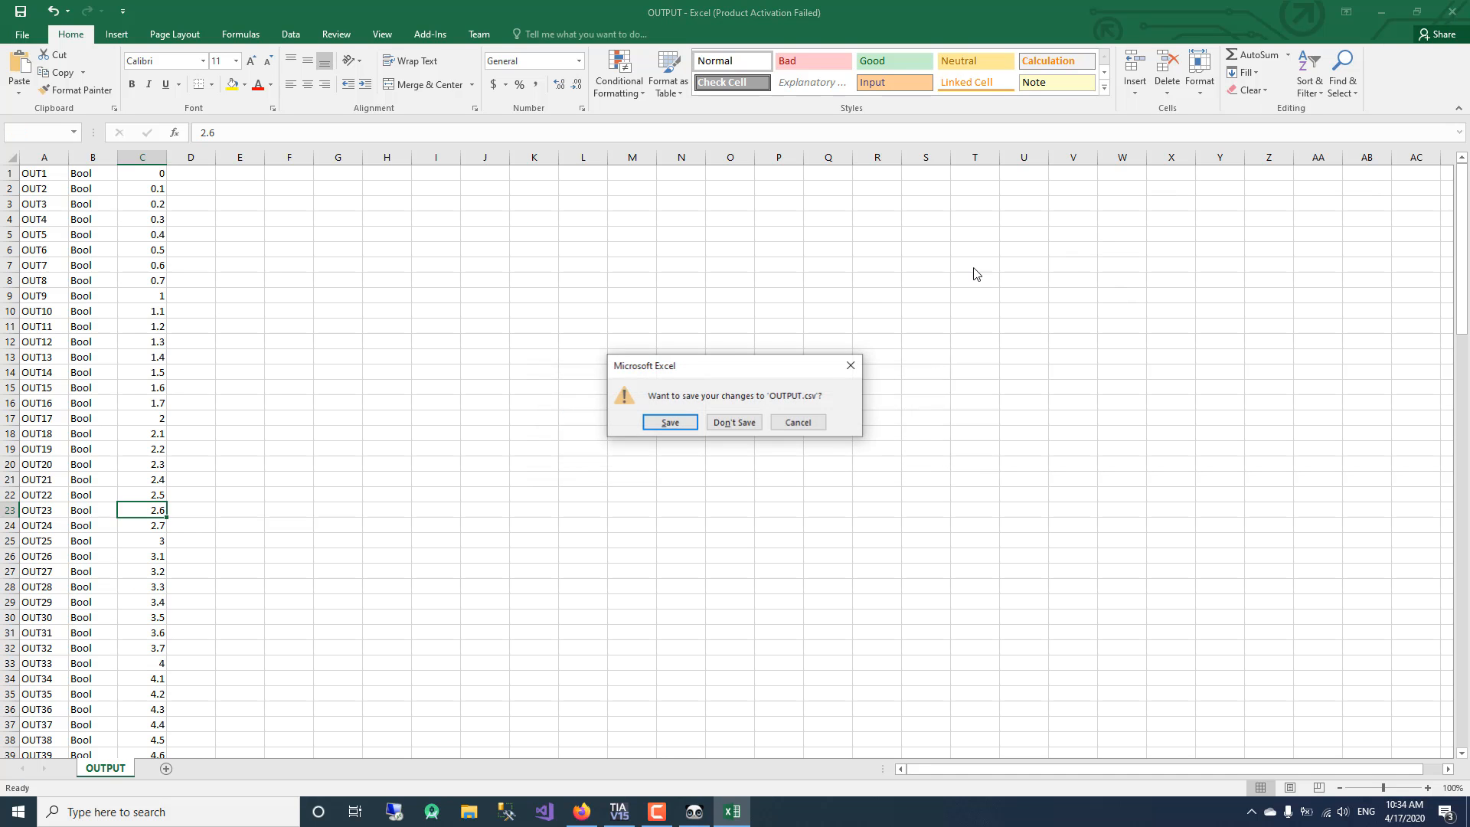
{"action": "left_click", "coordinate": [734, 422]}
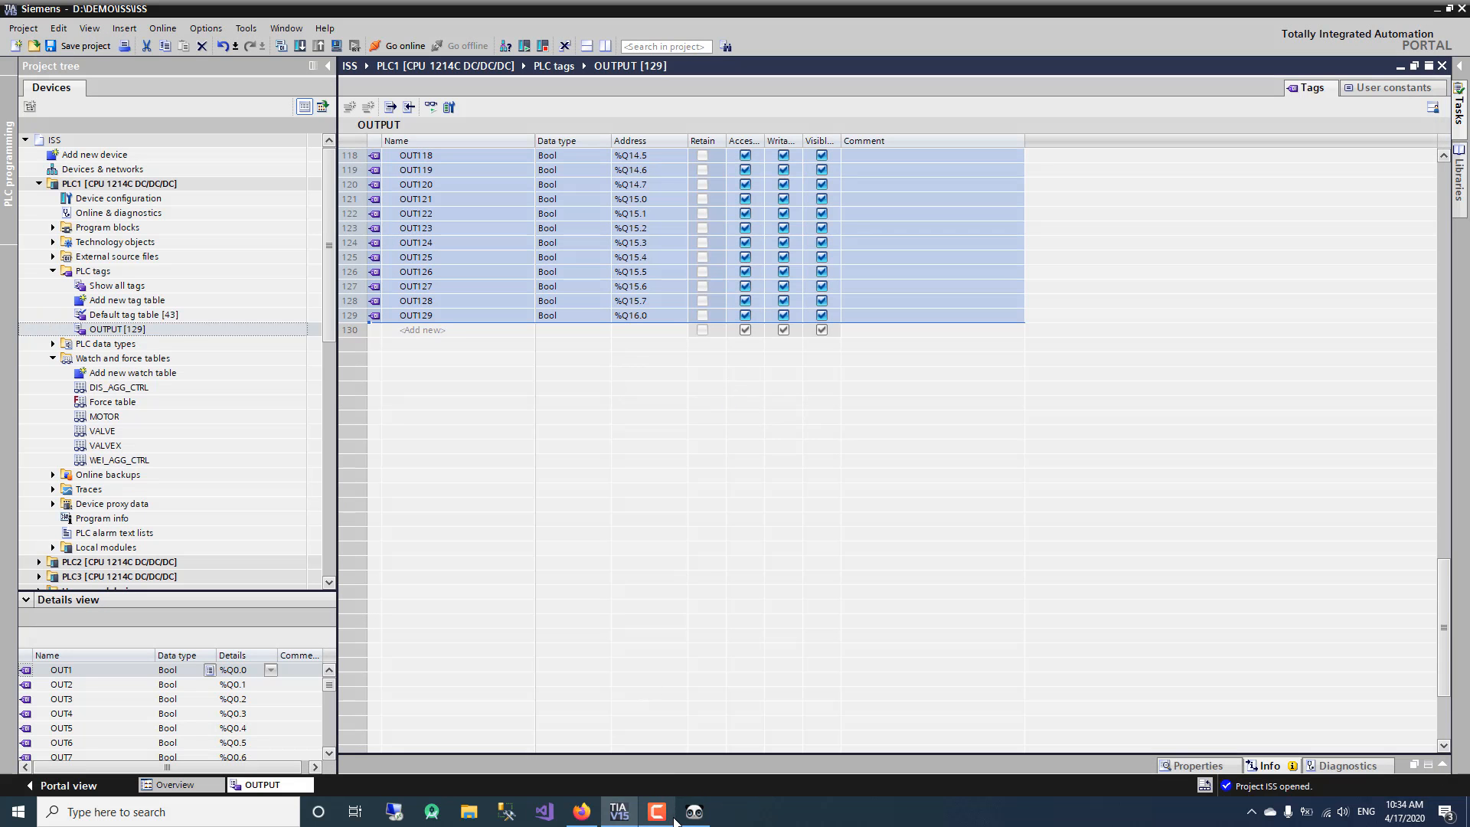
Switch to SNT Tool and open the tag import window for PLC1's Output data block.
{"action": "left_click", "coordinate": [692, 813]}
{"action": "left_click", "coordinate": [98, 205]}
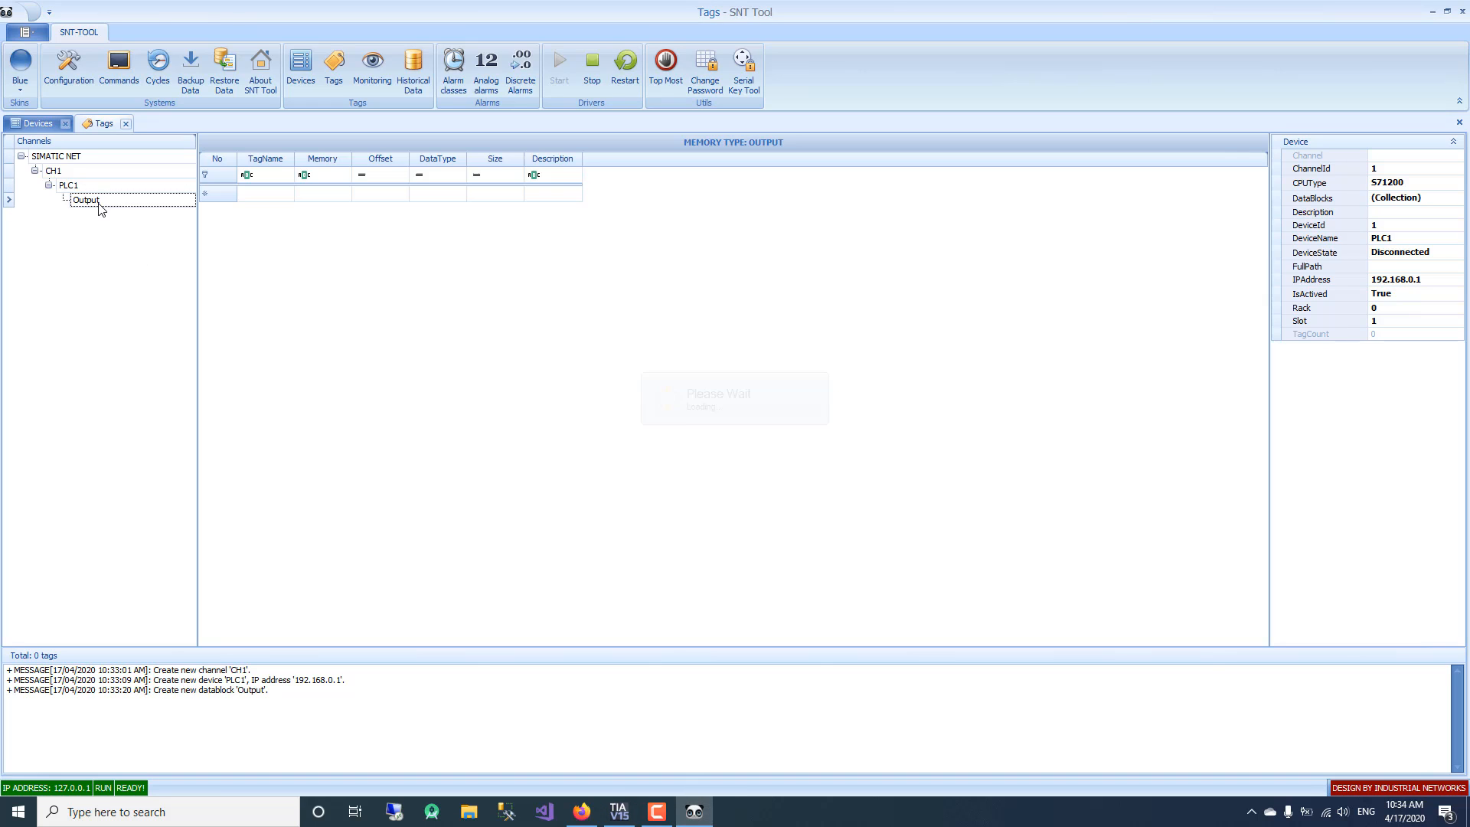
{"action": "right_click", "coordinate": [98, 205]}
{"action": "left_click", "coordinate": [130, 225]}
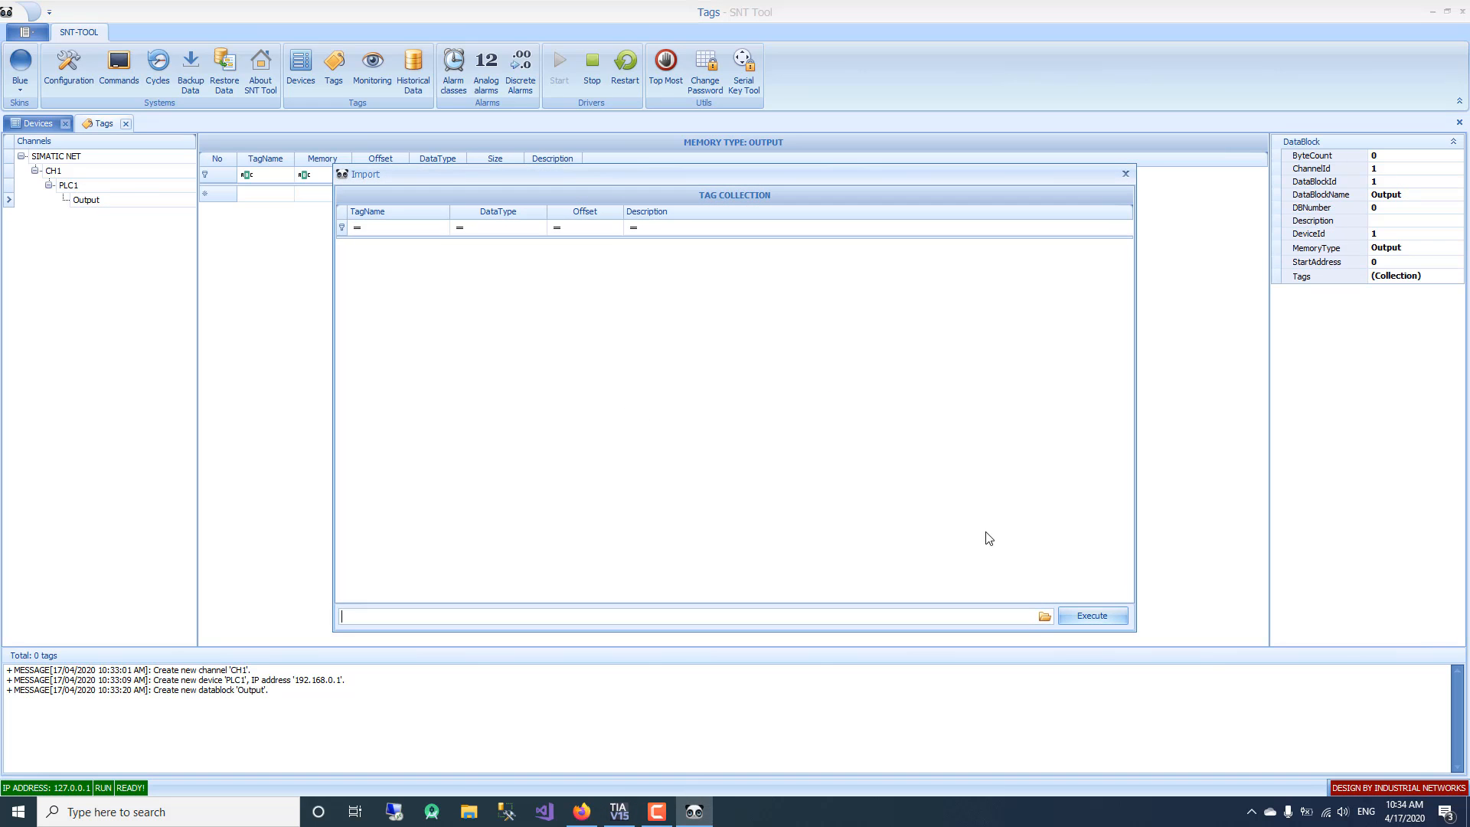
Load OUTPUT.csv from the DEMO folder and execute the tag import into the Output data block.
{"action": "left_click", "coordinate": [1044, 616]}
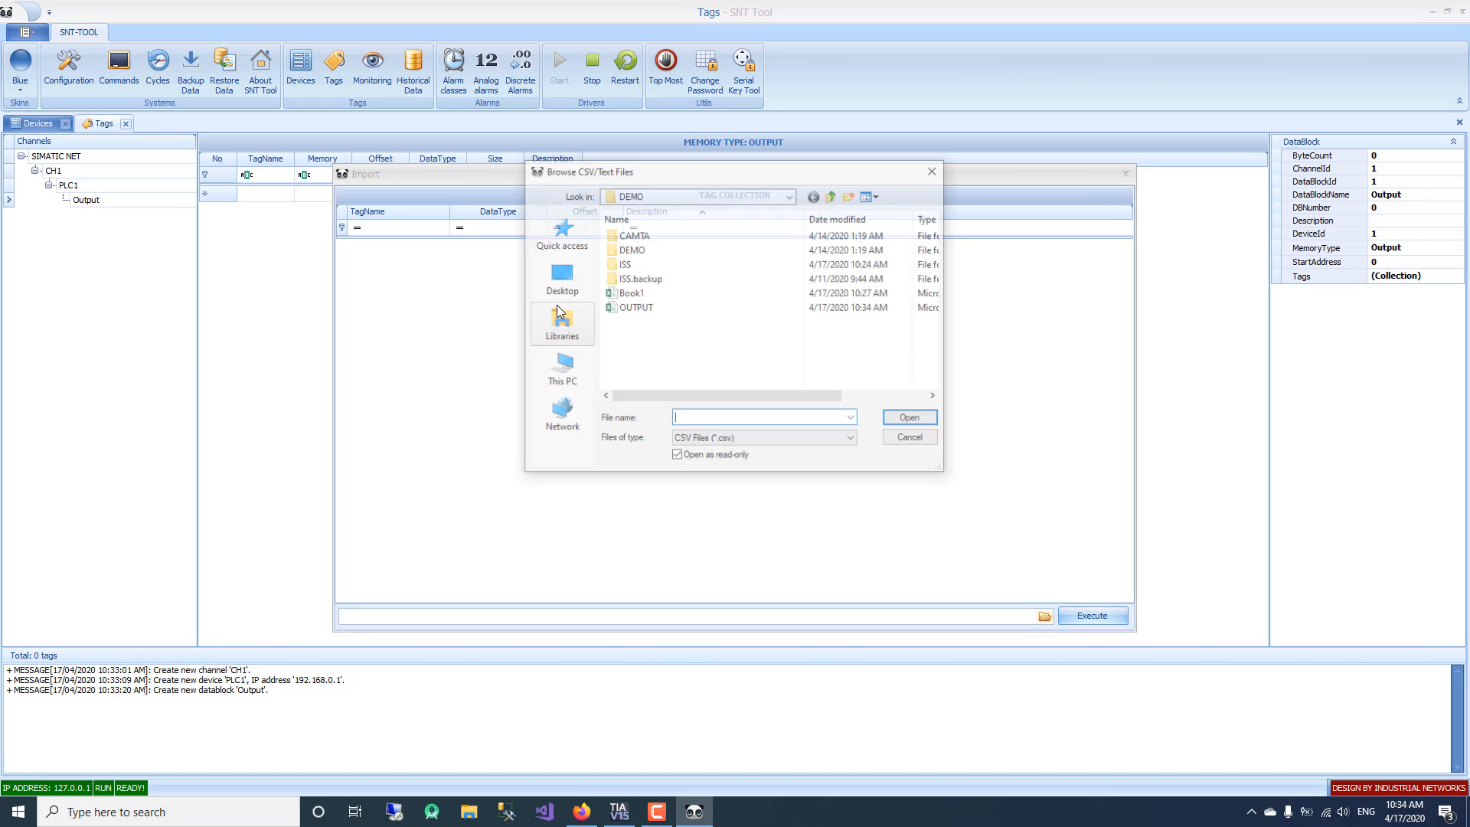
{"action": "left_click", "coordinate": [665, 310]}
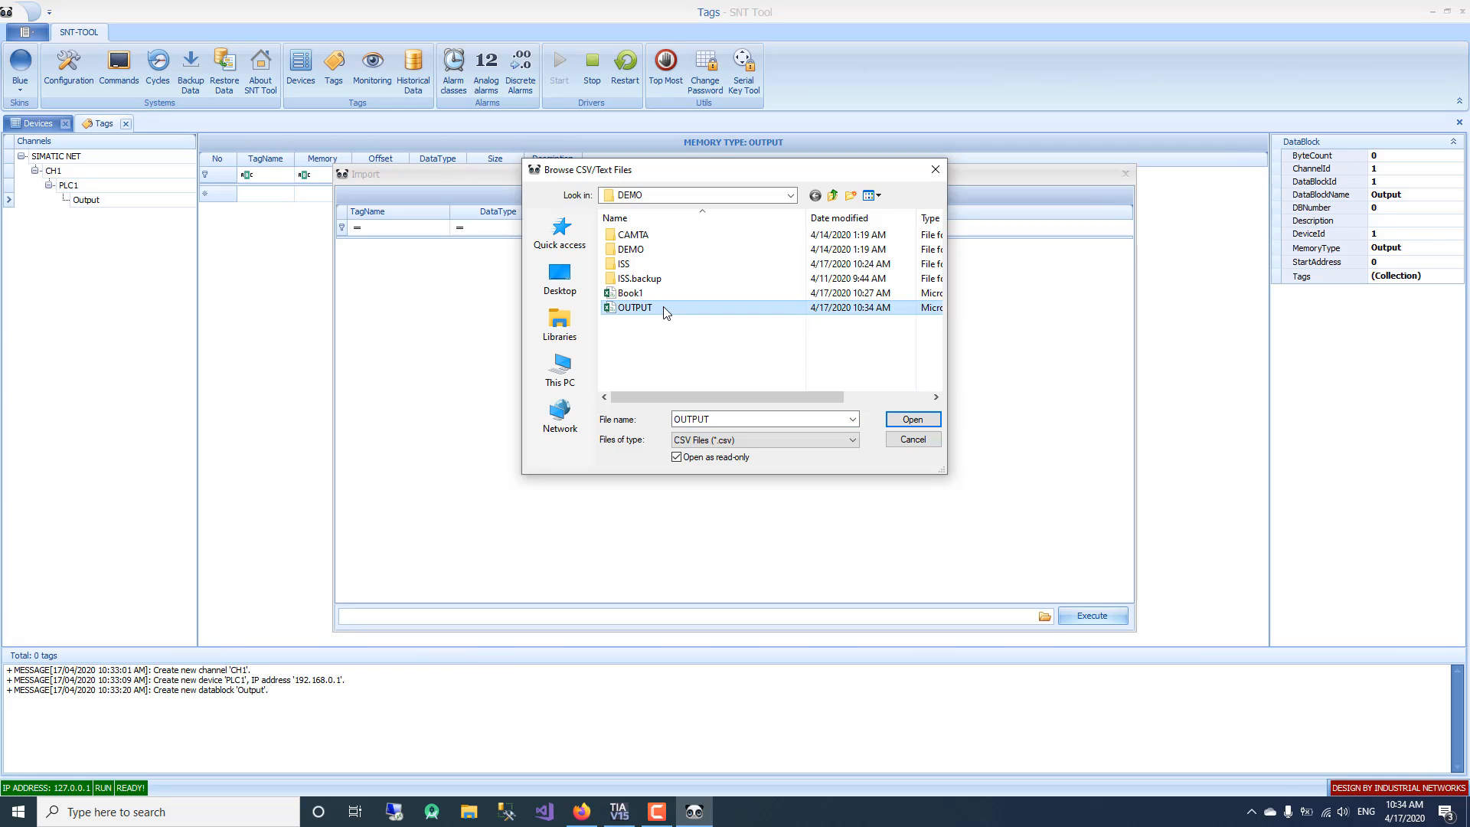
{"action": "left_click", "coordinate": [792, 197]}
{"action": "left_click", "coordinate": [791, 197]}
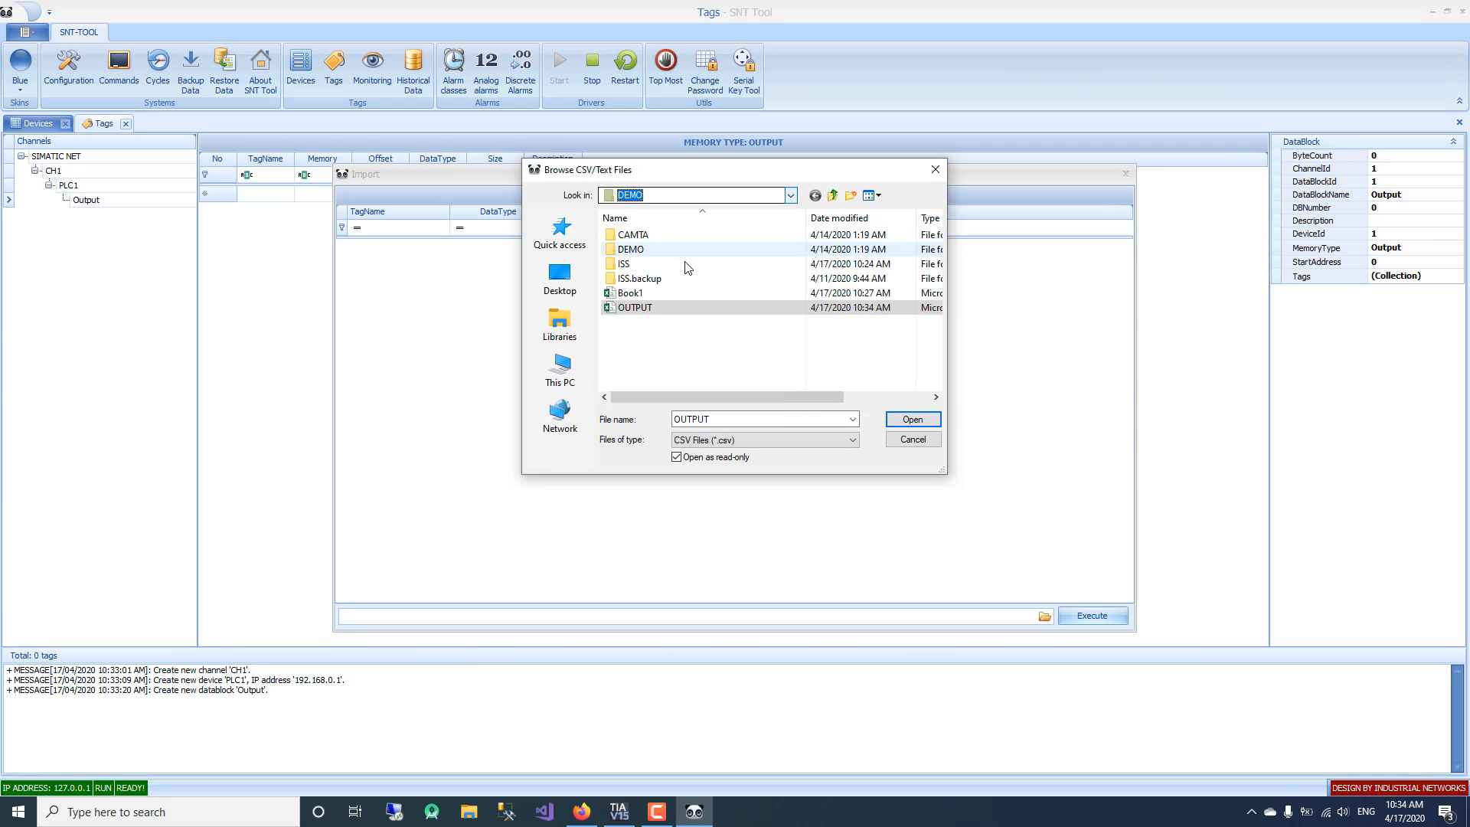
{"action": "double_click", "coordinate": [692, 308]}
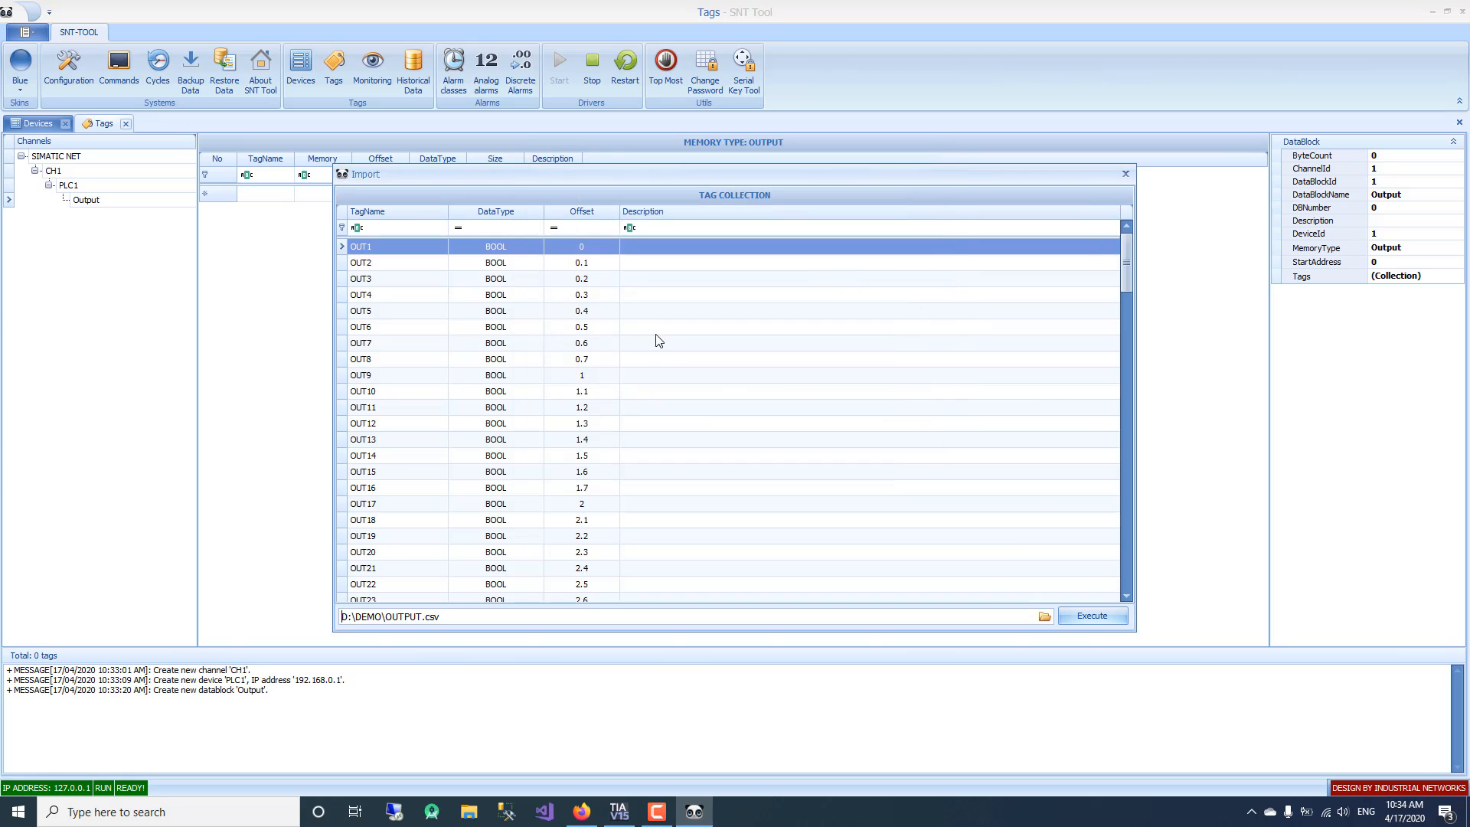
{"action": "left_click", "coordinate": [1087, 617]}
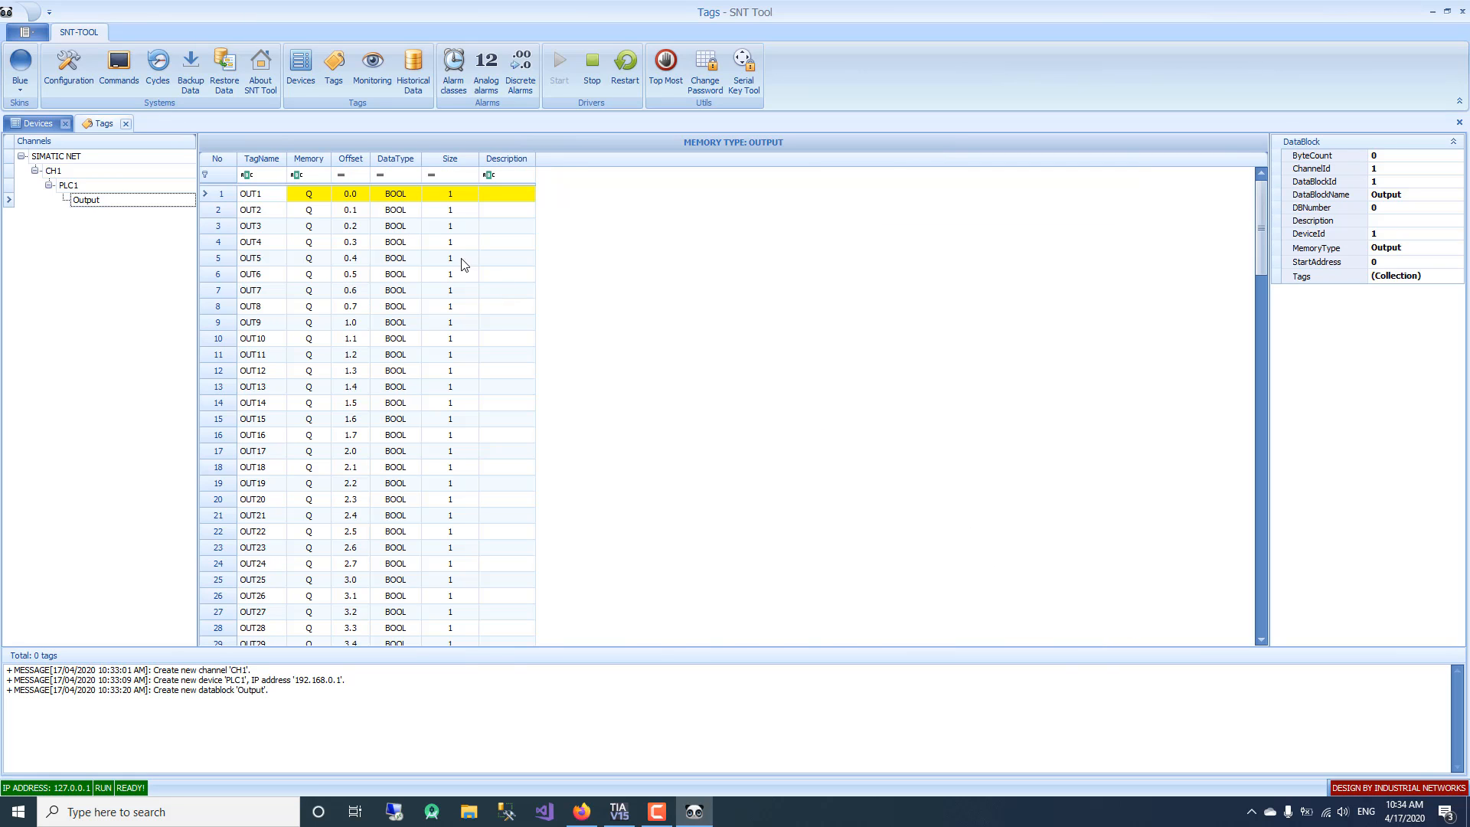
Restart the SNT driver and display the Output data block of PLC1 under CH1 in the Monitoring view.
{"action": "left_click", "coordinate": [623, 73]}
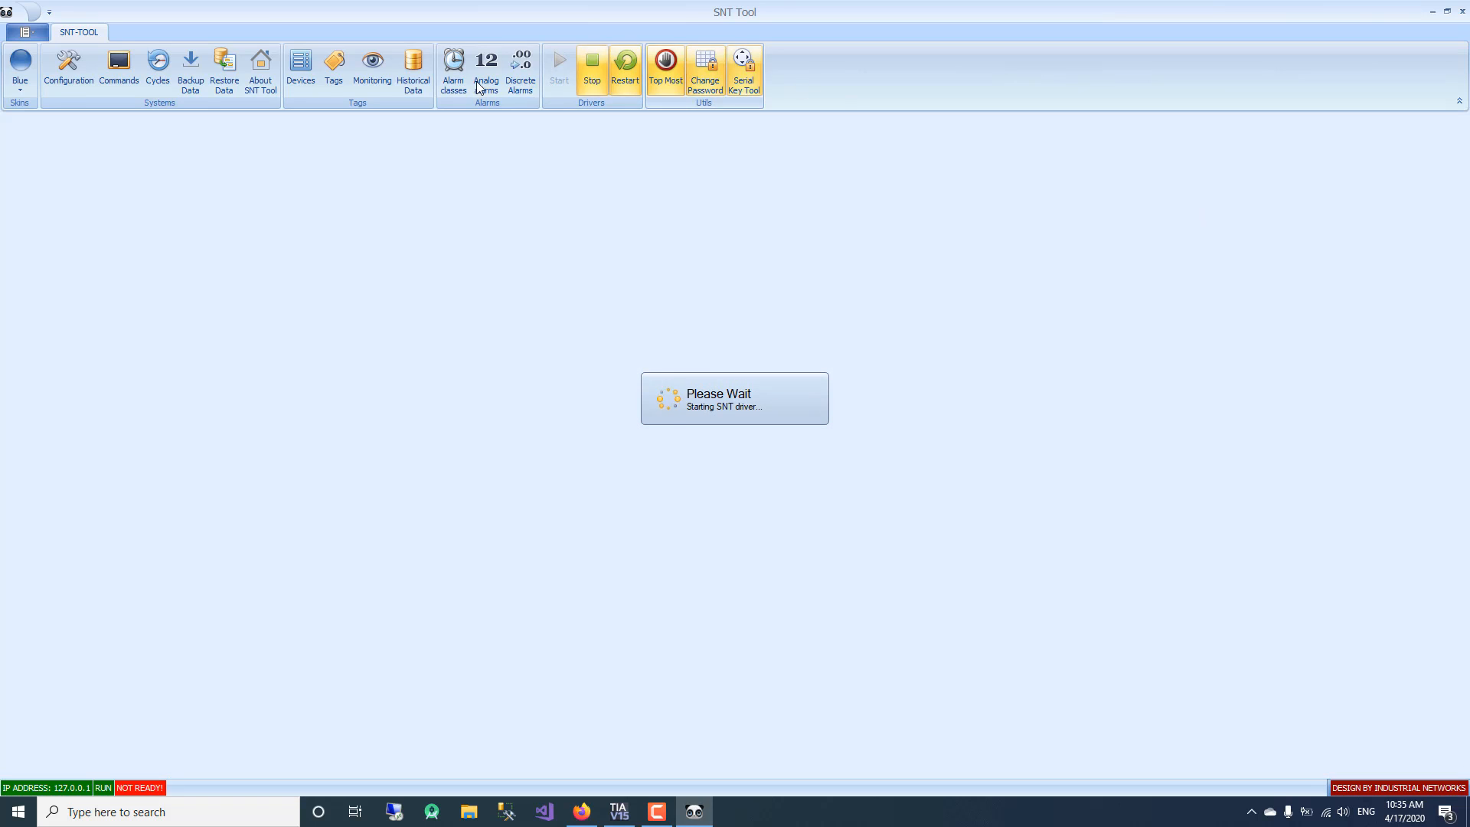
{"action": "left_click", "coordinate": [372, 65]}
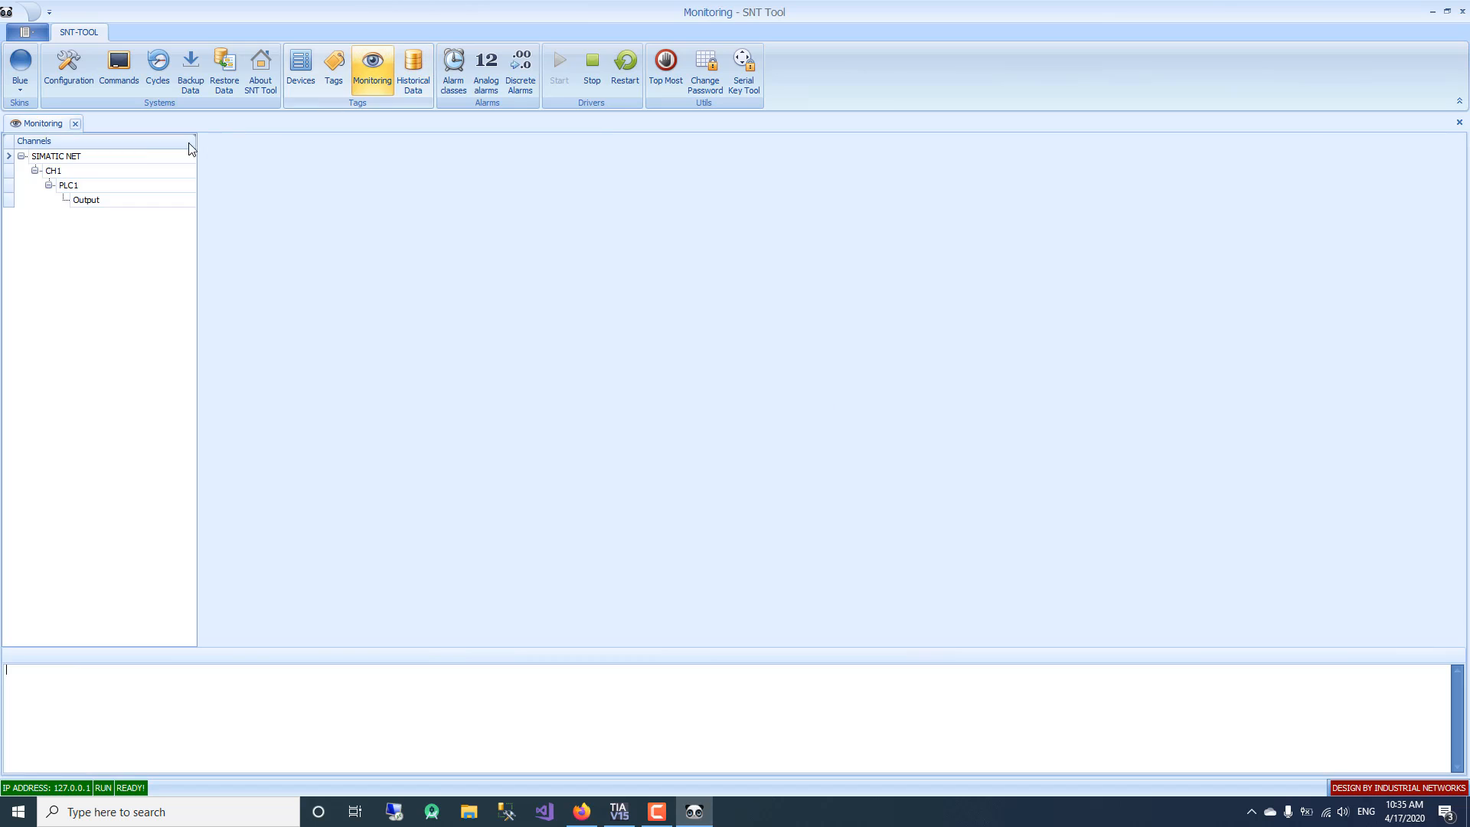
{"action": "left_click", "coordinate": [51, 171]}
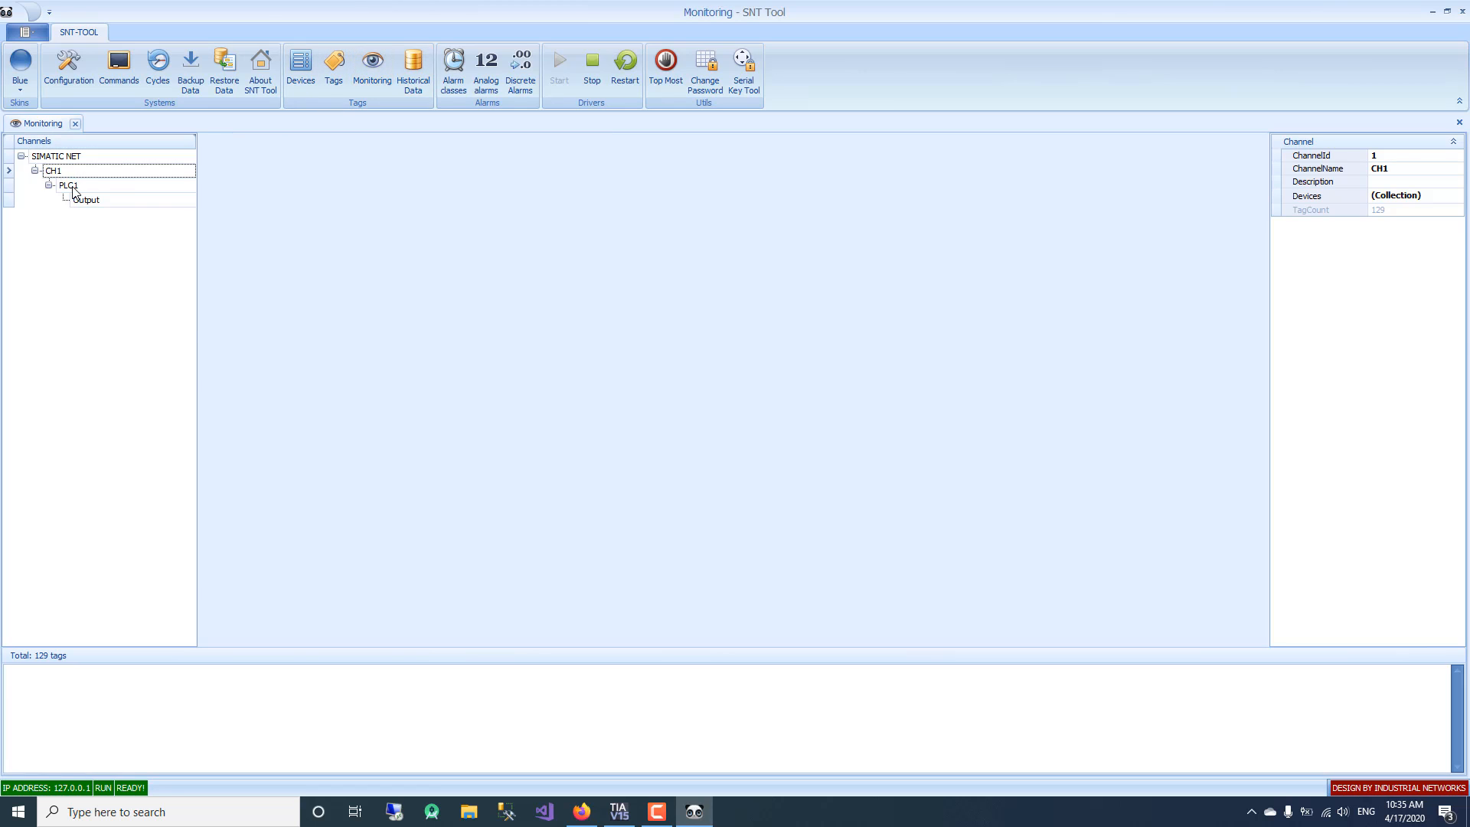
{"action": "left_click", "coordinate": [71, 186]}
{"action": "left_click", "coordinate": [84, 200]}
Check the last monitored tag, OUT129, against its address in TIA Portal's OUTPUT tag table.
{"action": "scroll", "coordinate": [352, 260], "scroll_direction": "down", "scroll_amount": 20}
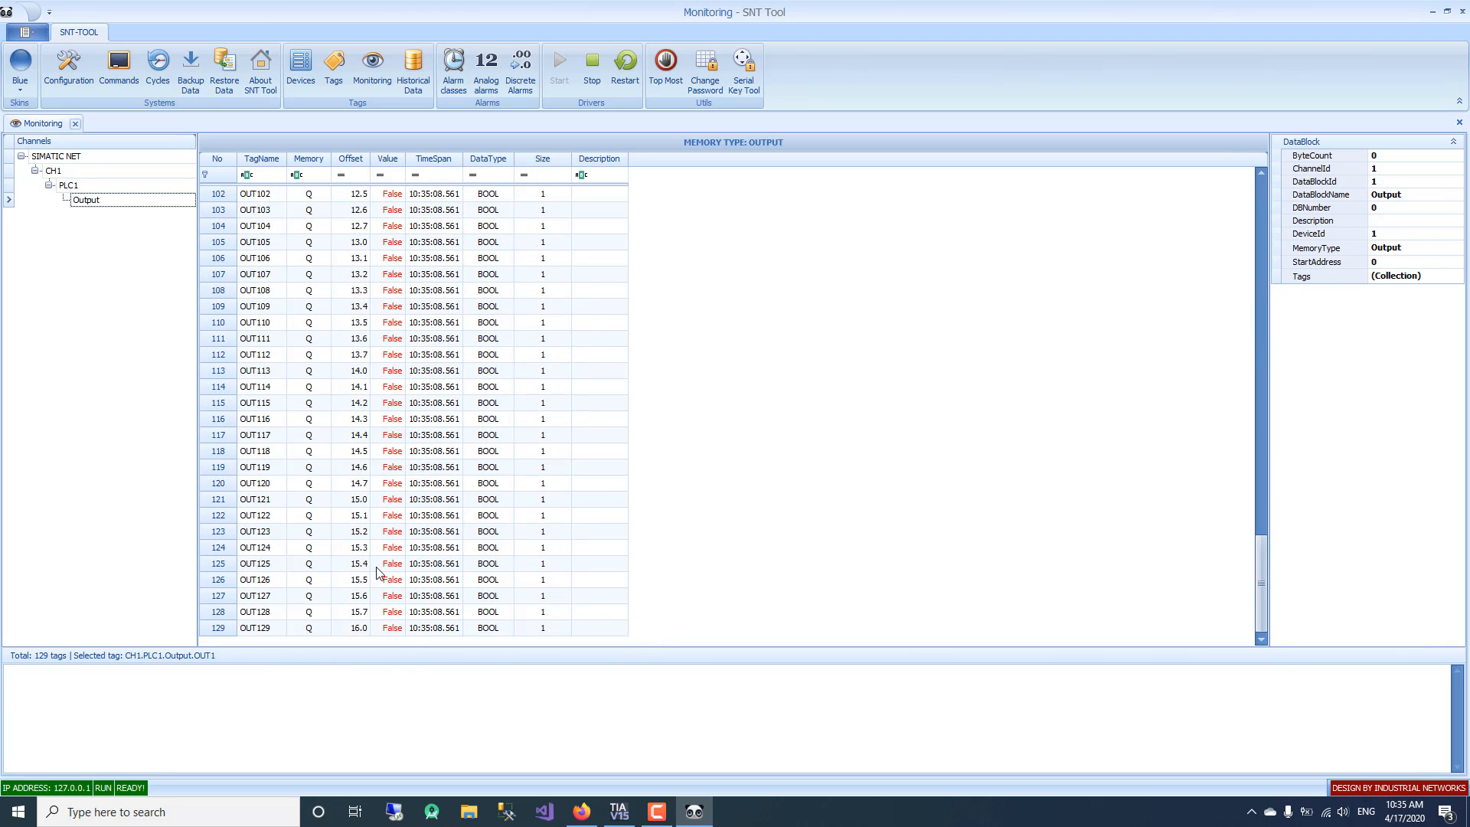
{"action": "left_click", "coordinate": [305, 629]}
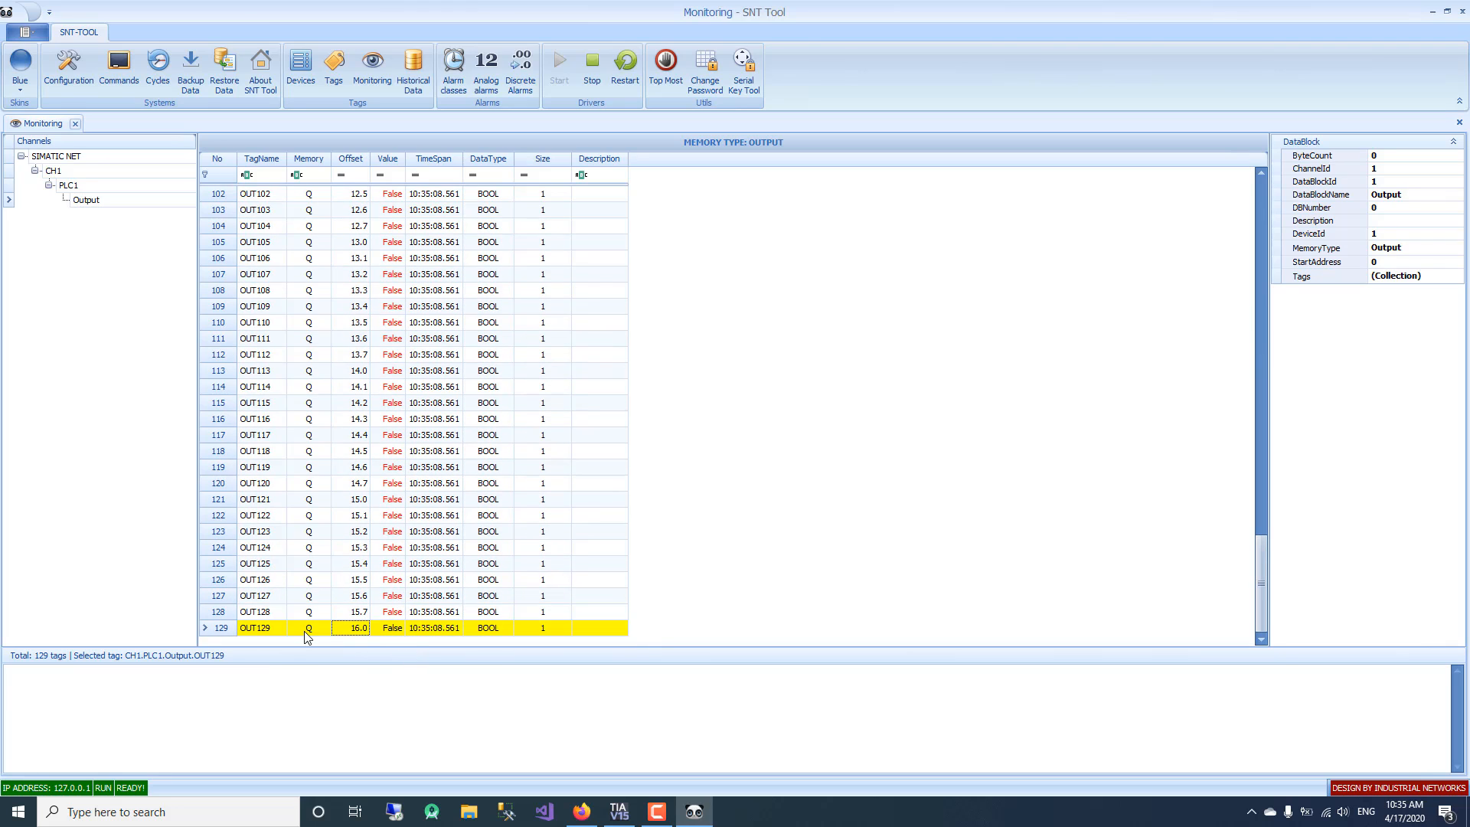
{"action": "left_click", "coordinate": [619, 812]}
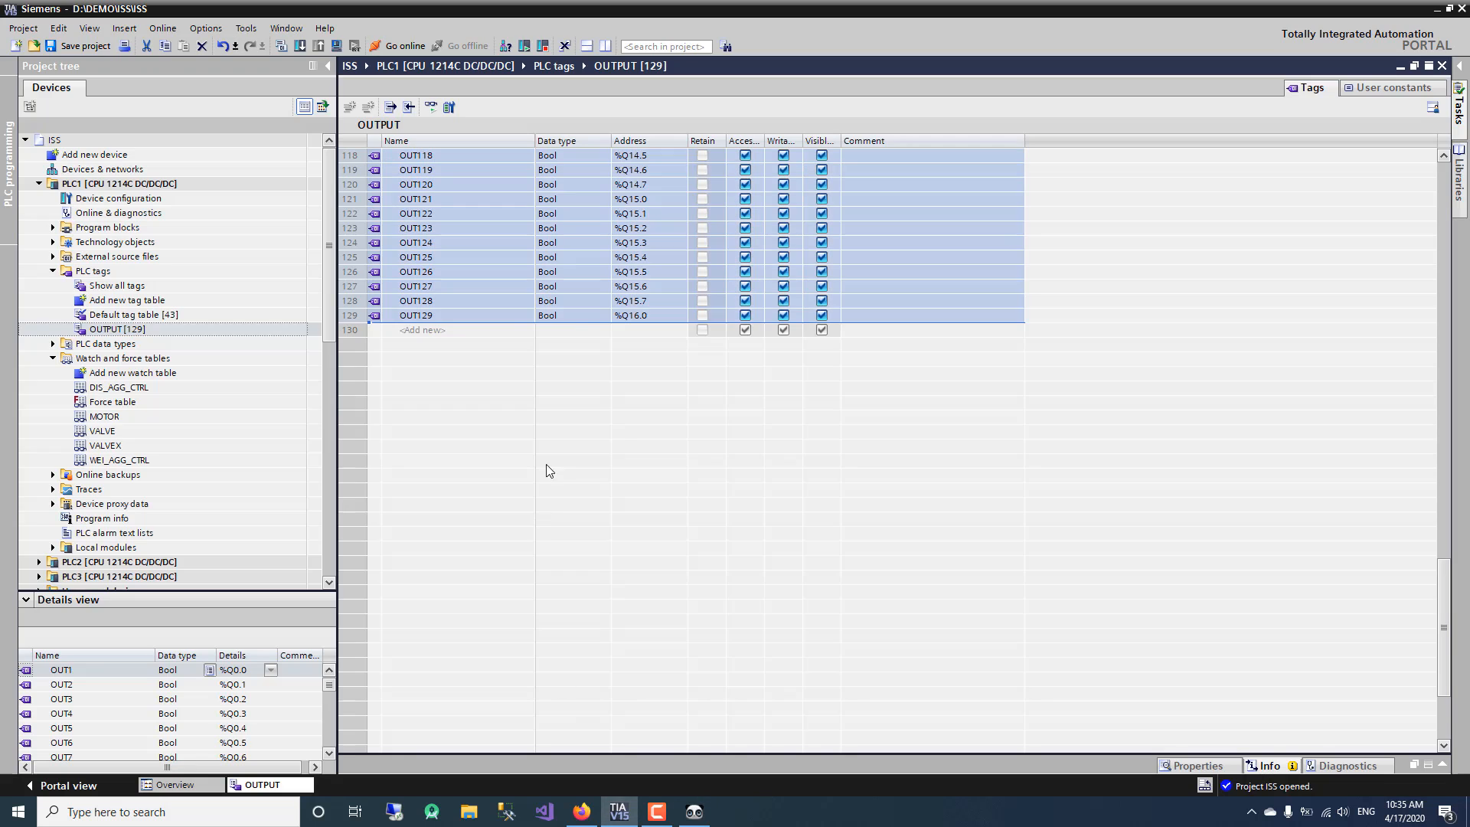
{"action": "left_click", "coordinate": [574, 329]}
{"action": "left_click", "coordinate": [637, 317]}
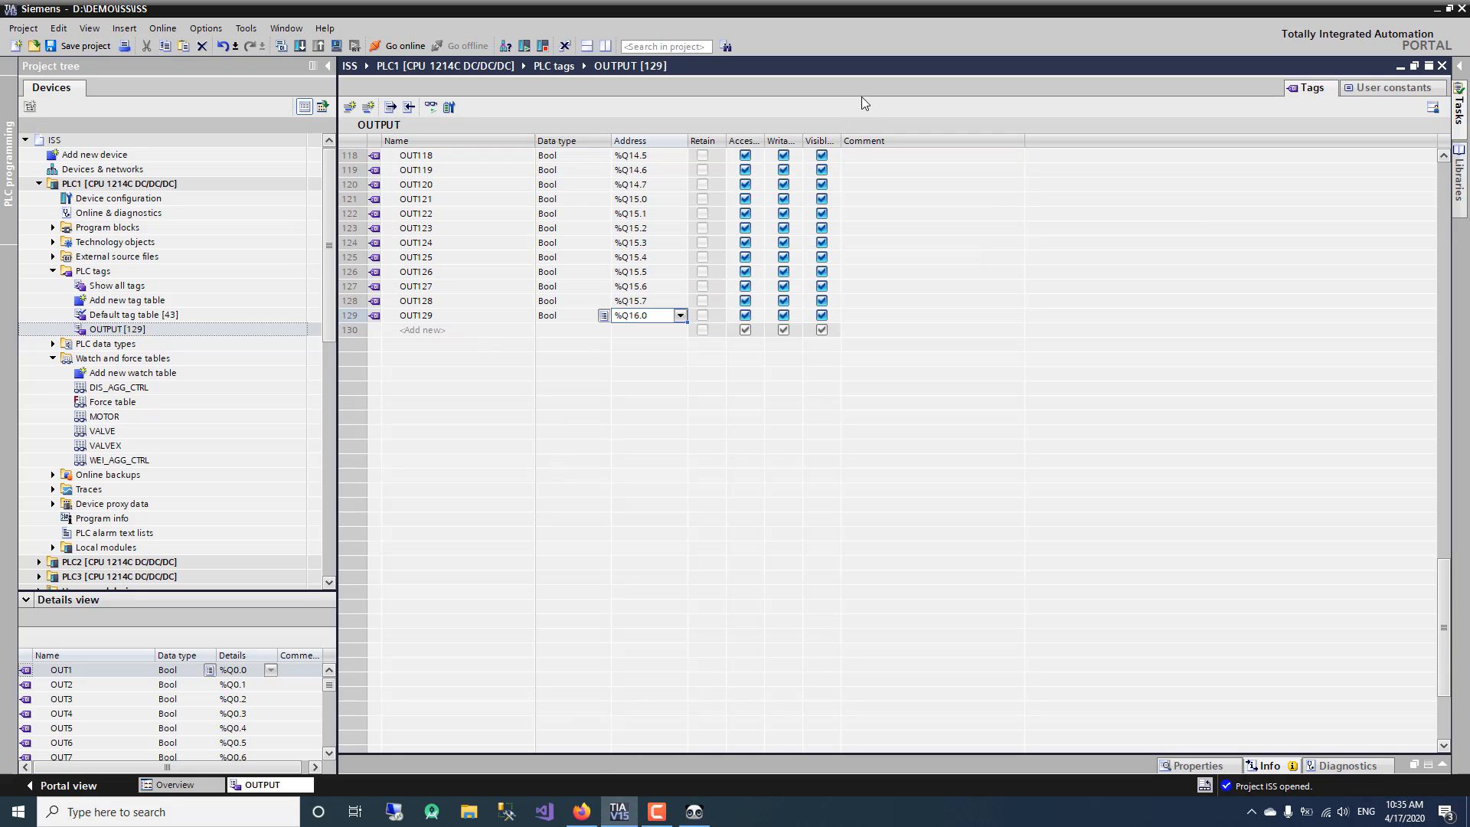
Float the SNT Tool monitoring window over TIA Portal below the last rows of the OUTPUT tag table and keep it on top.
{"action": "left_click", "coordinate": [693, 812]}
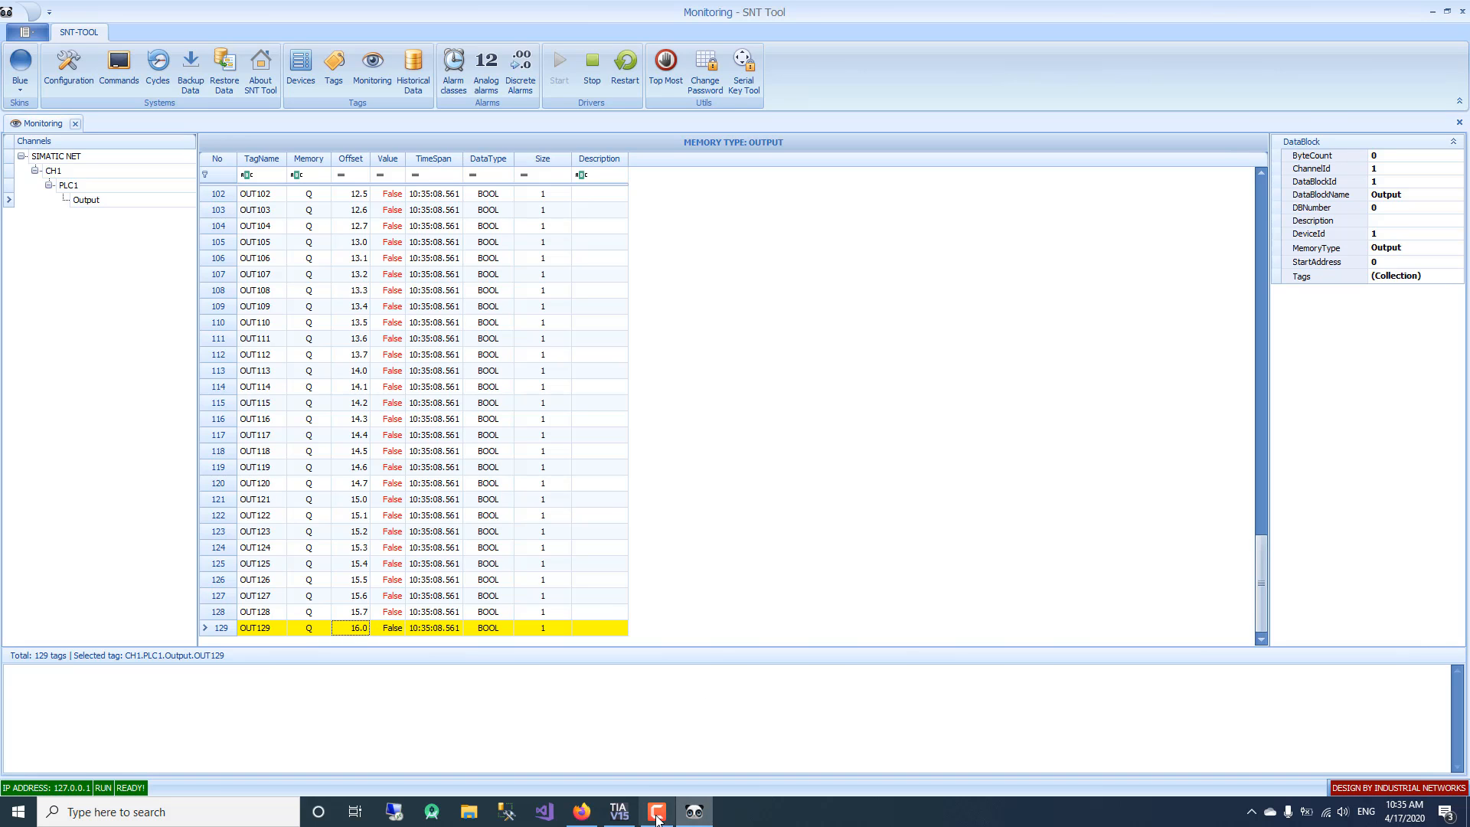
{"action": "left_click", "coordinate": [620, 813]}
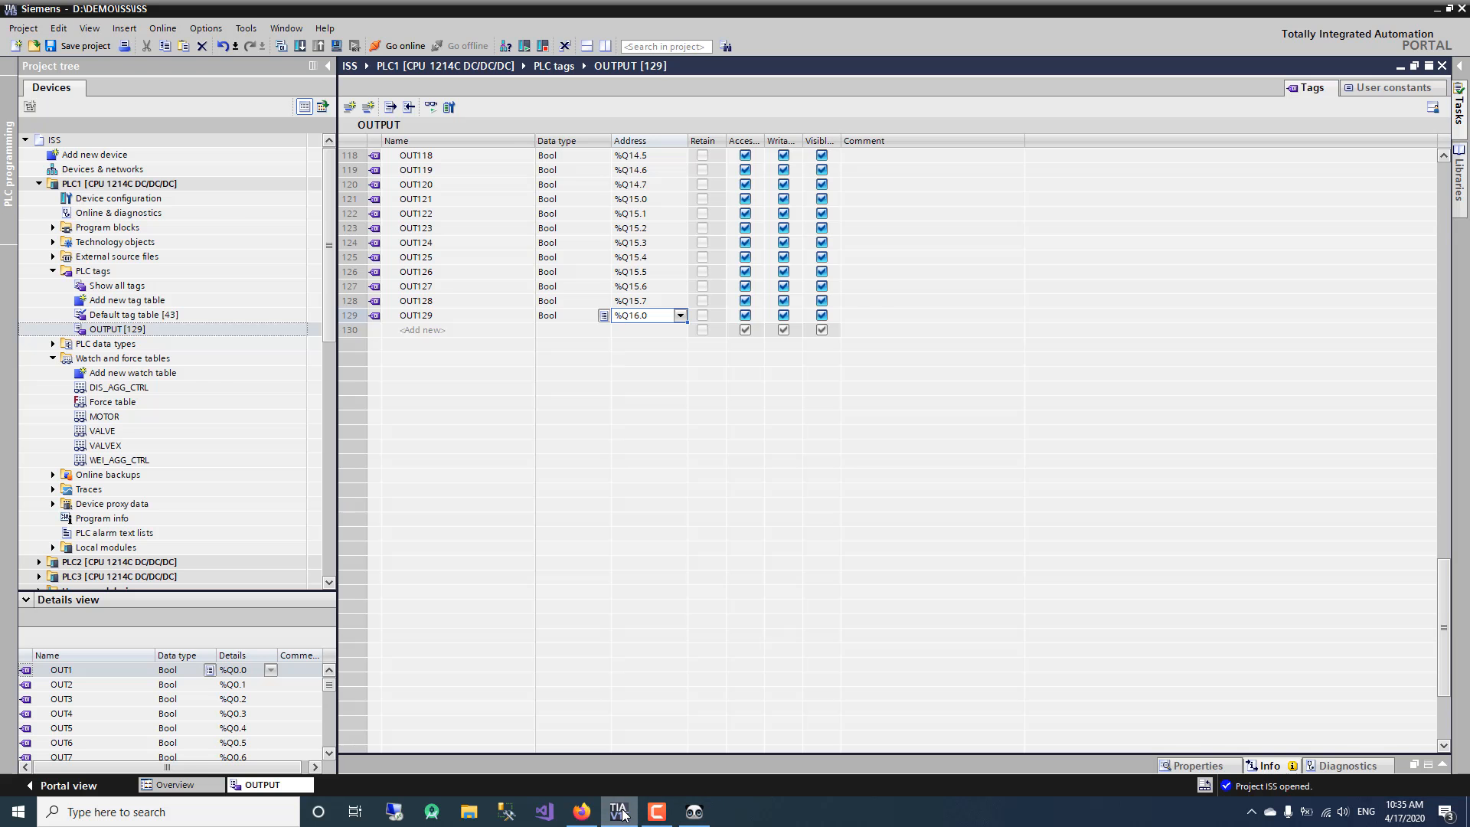
{"action": "left_click", "coordinate": [624, 815]}
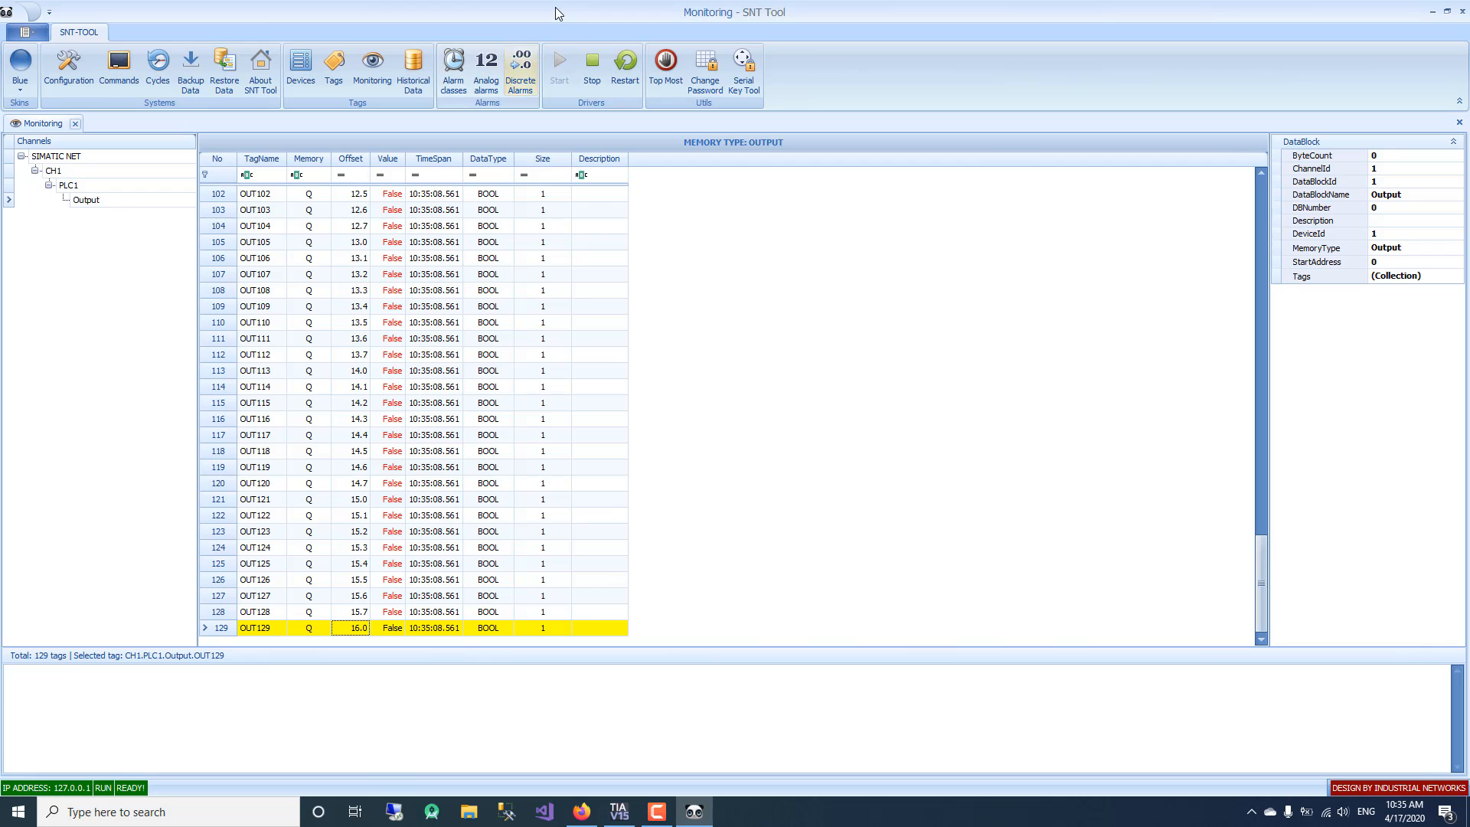
{"action": "left_click_drag", "start_coordinate": [556, 10], "coordinate": [933, 206]}
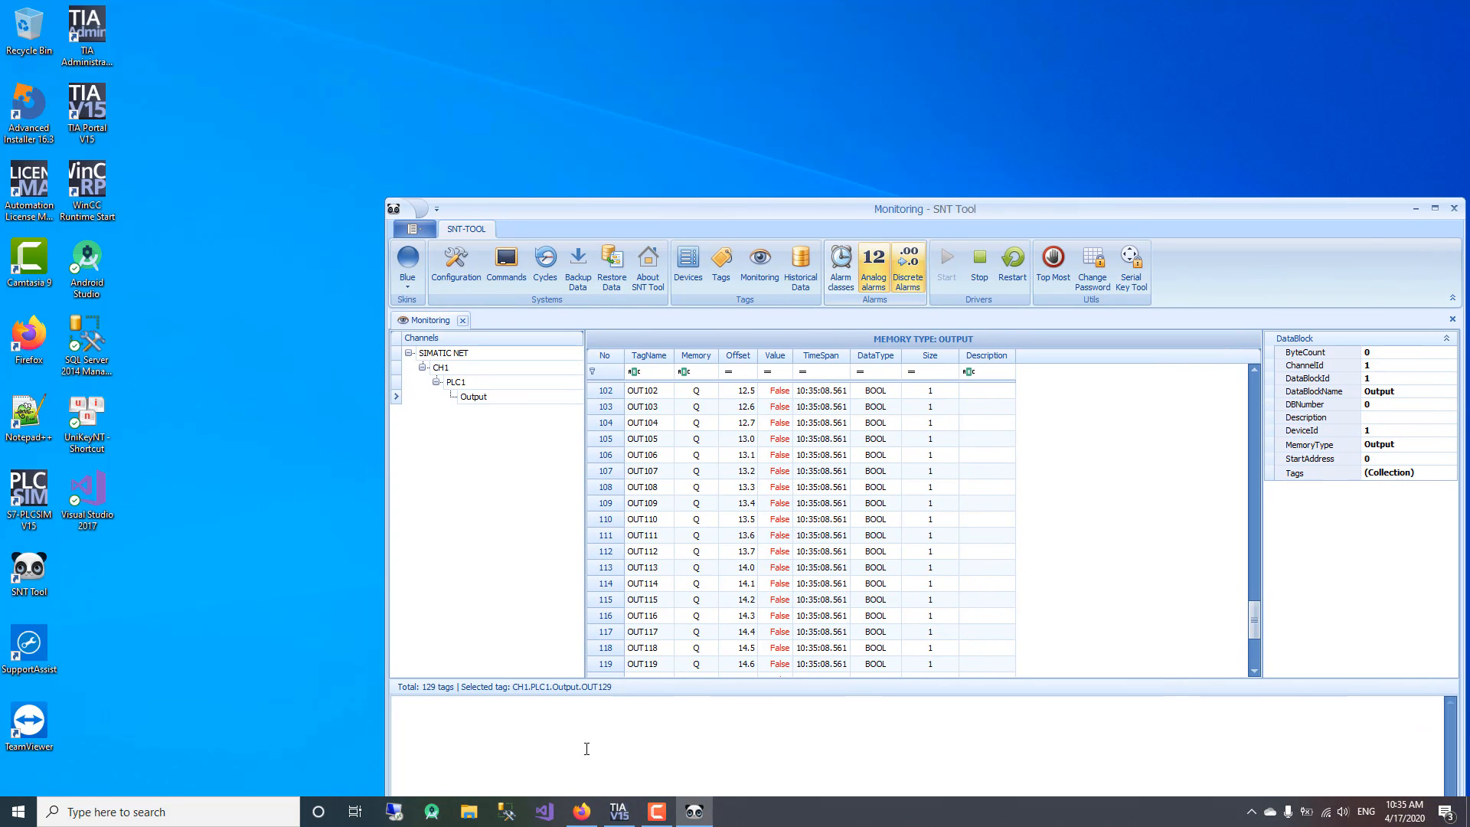
{"action": "left_click", "coordinate": [620, 813]}
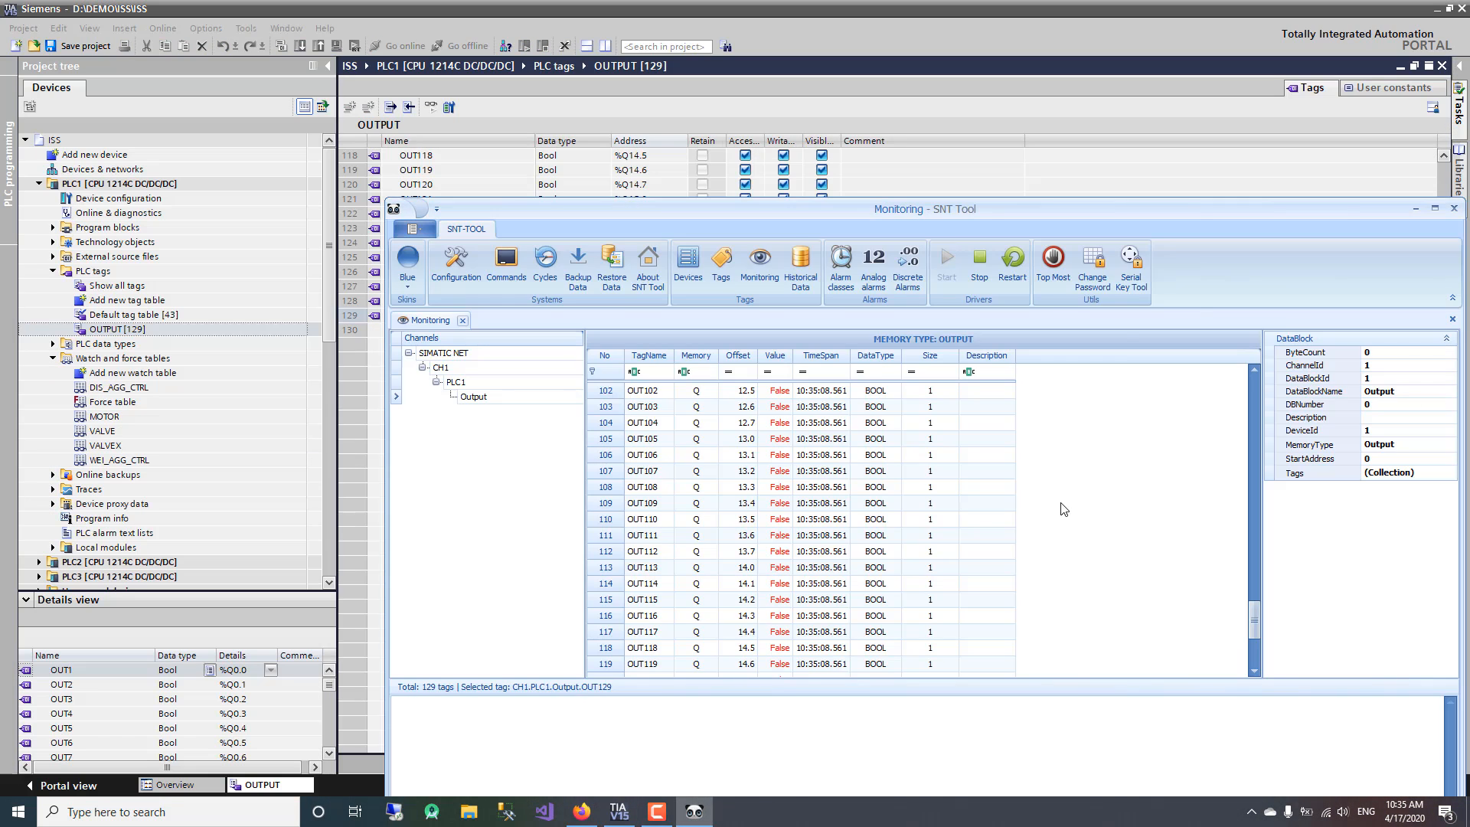
{"action": "left_click", "coordinate": [1053, 264]}
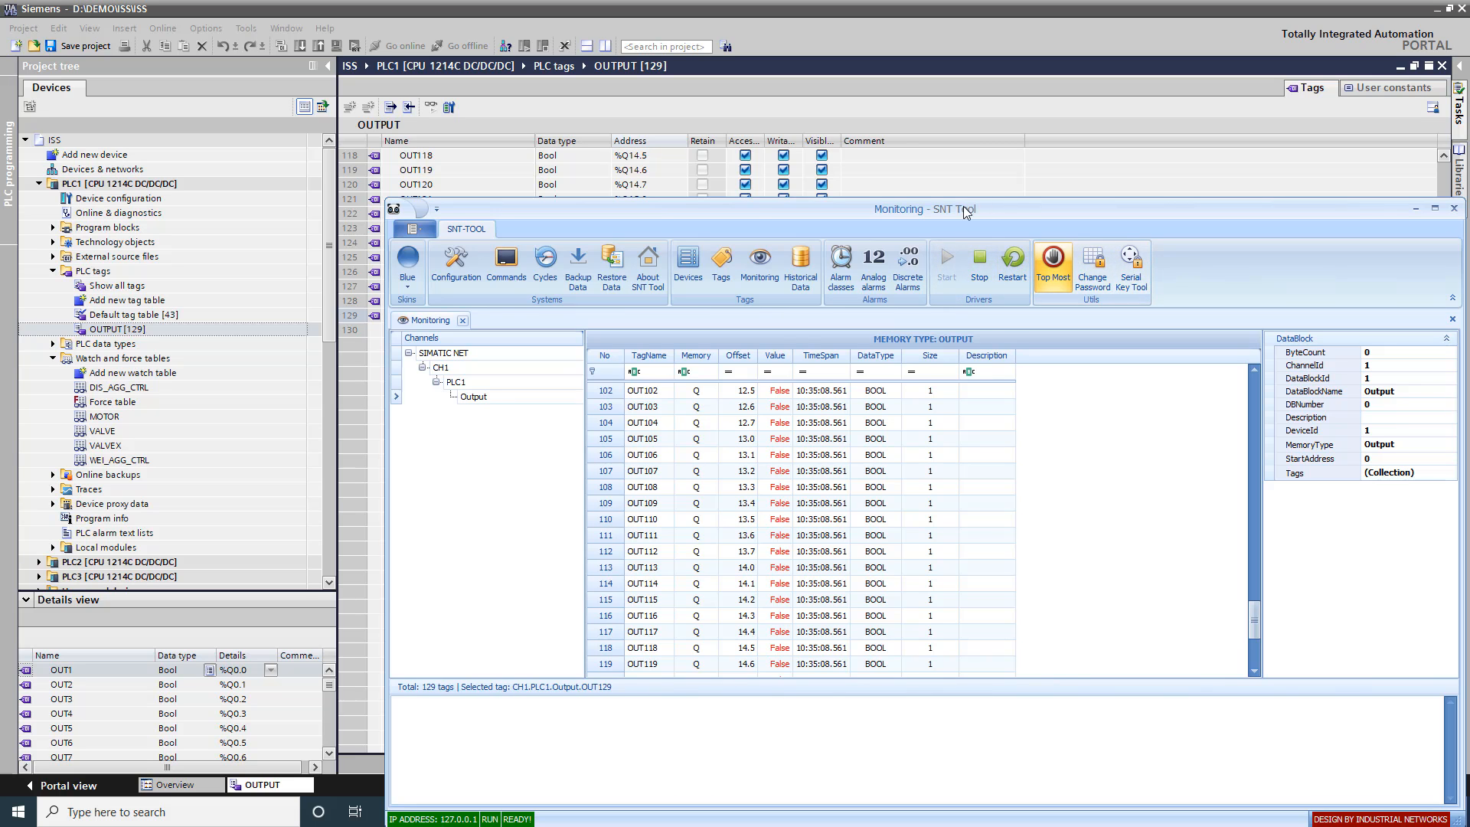
{"action": "left_click_drag", "start_coordinate": [914, 212], "coordinate": [995, 385]}
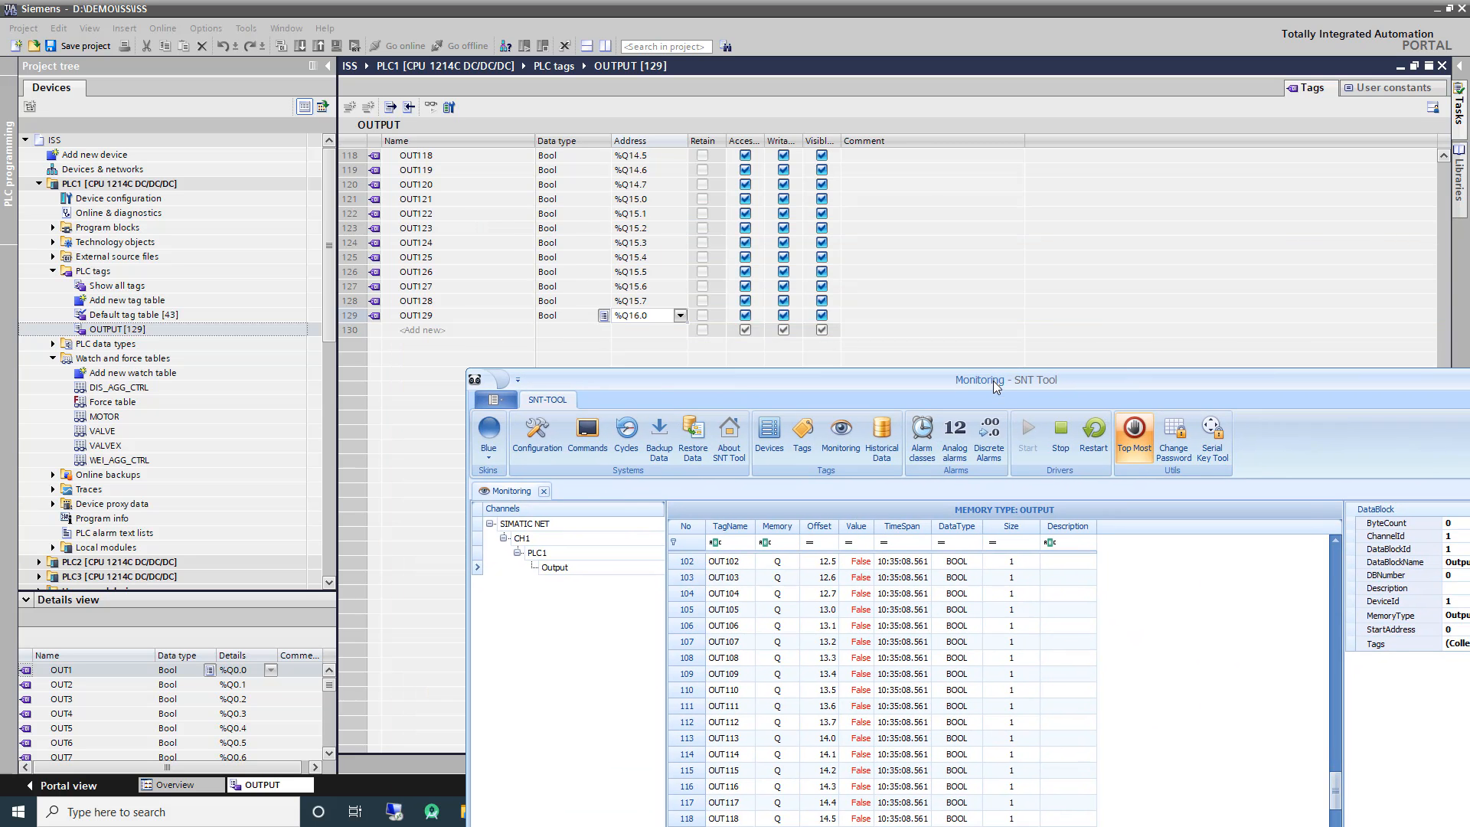
Write ON and back OFF to tag OUT127 from SNT Tool's monitoring list and close the Write Tag window.
{"action": "scroll", "coordinate": [784, 631], "scroll_direction": "down", "scroll_amount": 3}
{"action": "double_click", "coordinate": [766, 801]}
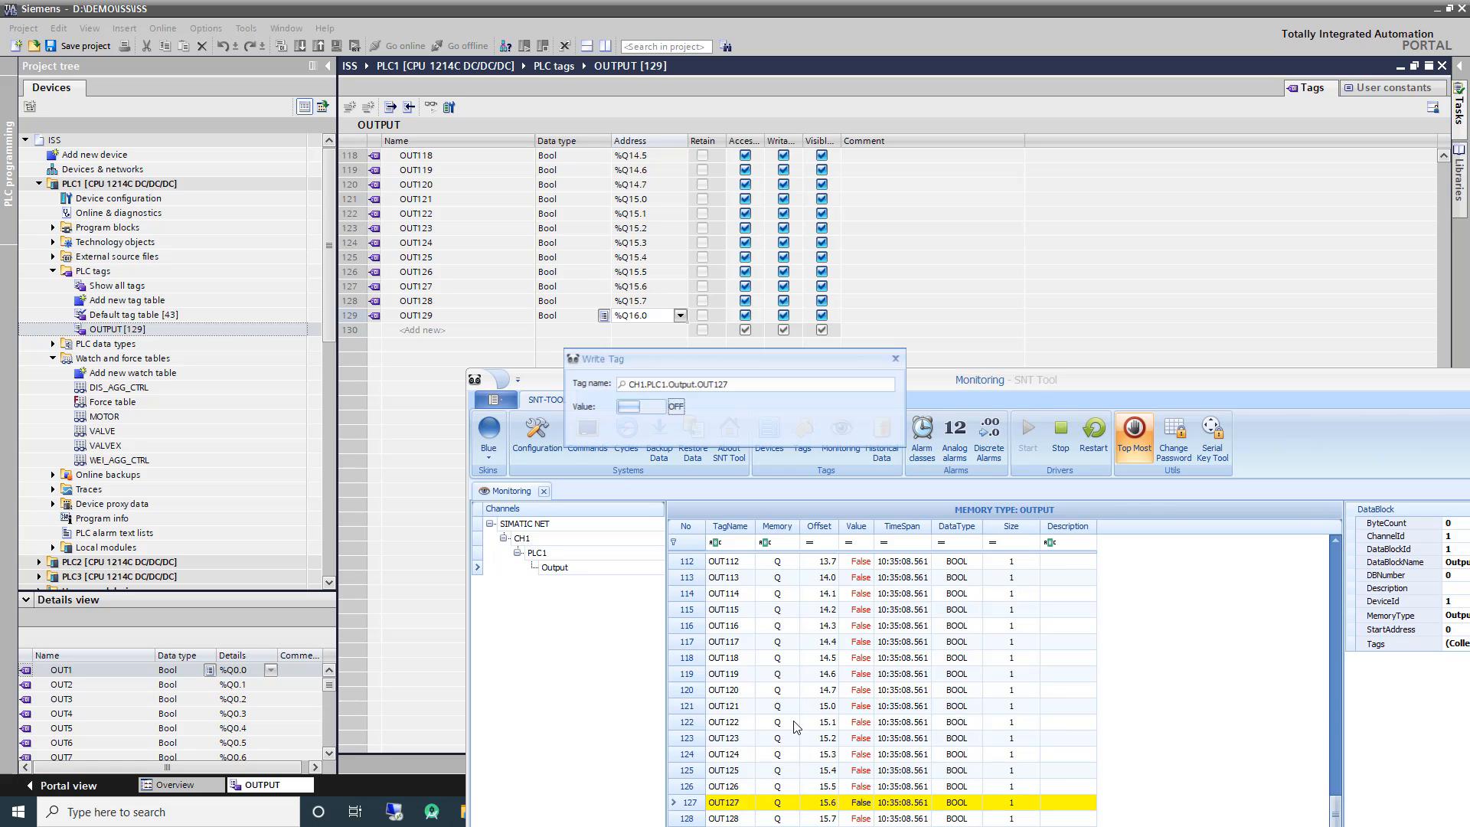
{"action": "left_click", "coordinate": [639, 407]}
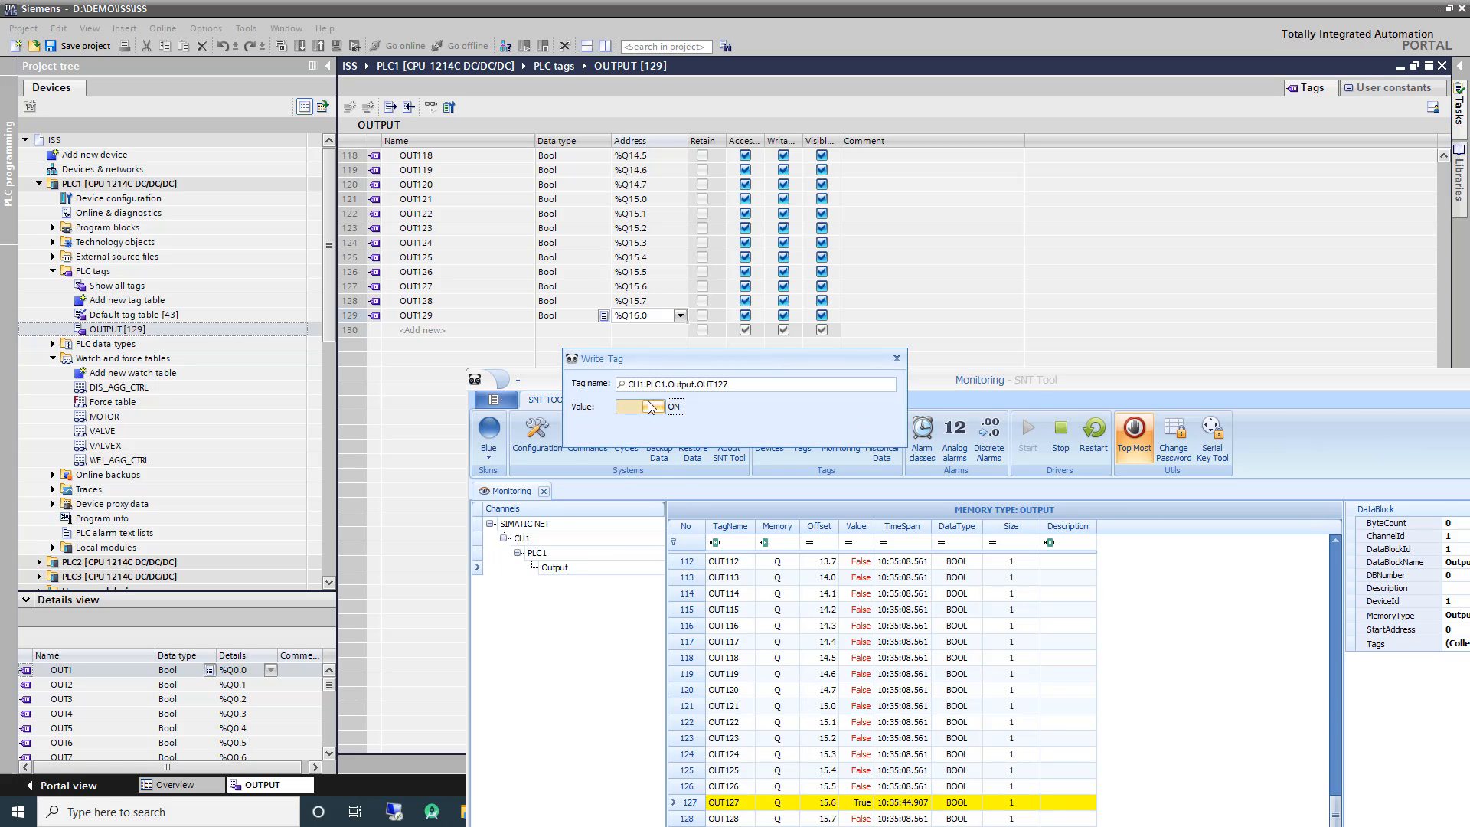
{"action": "left_click", "coordinate": [437, 135]}
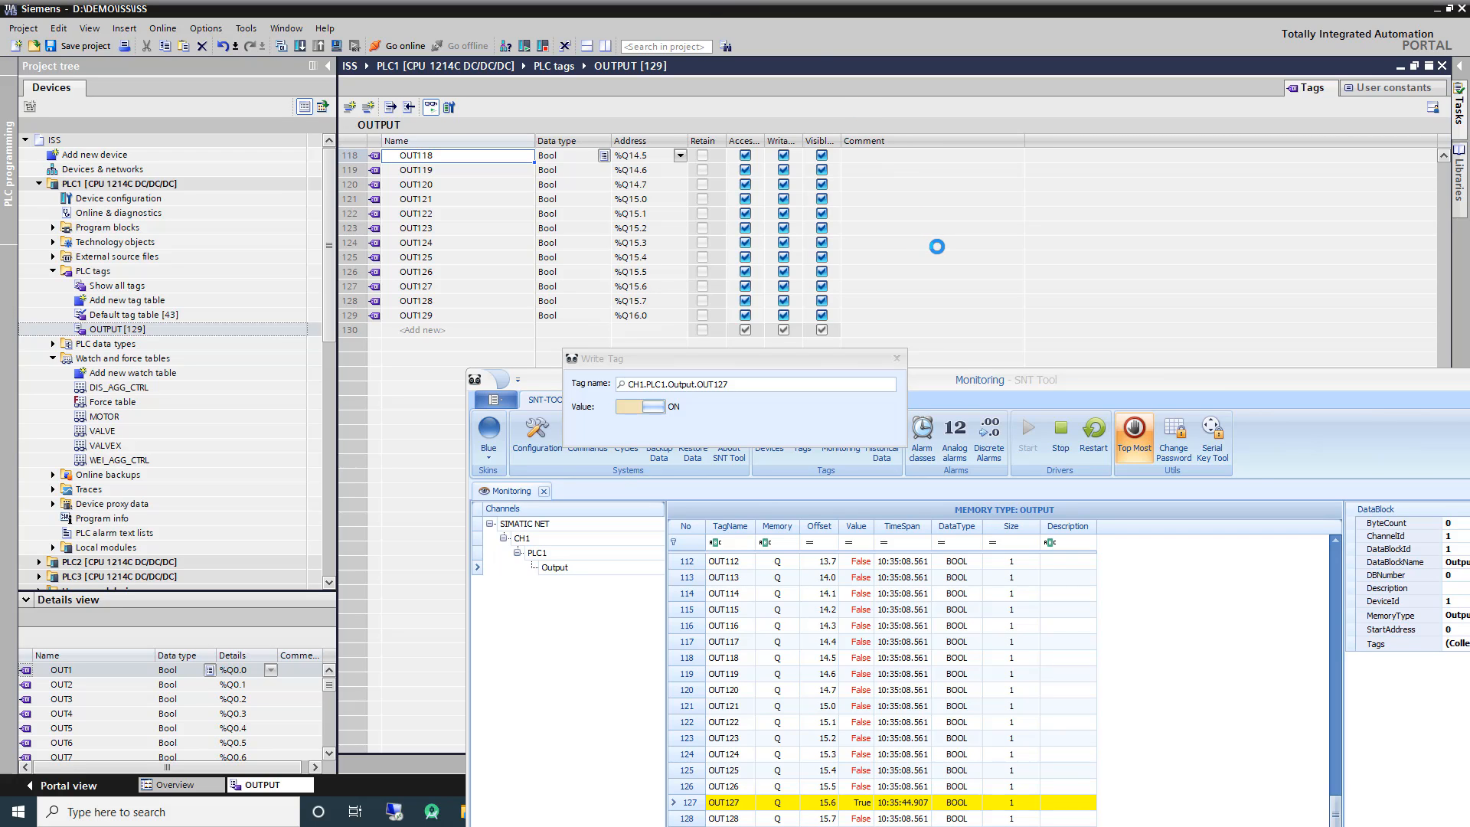
{"action": "left_click", "coordinate": [654, 410]}
{"action": "left_click", "coordinate": [896, 358]}
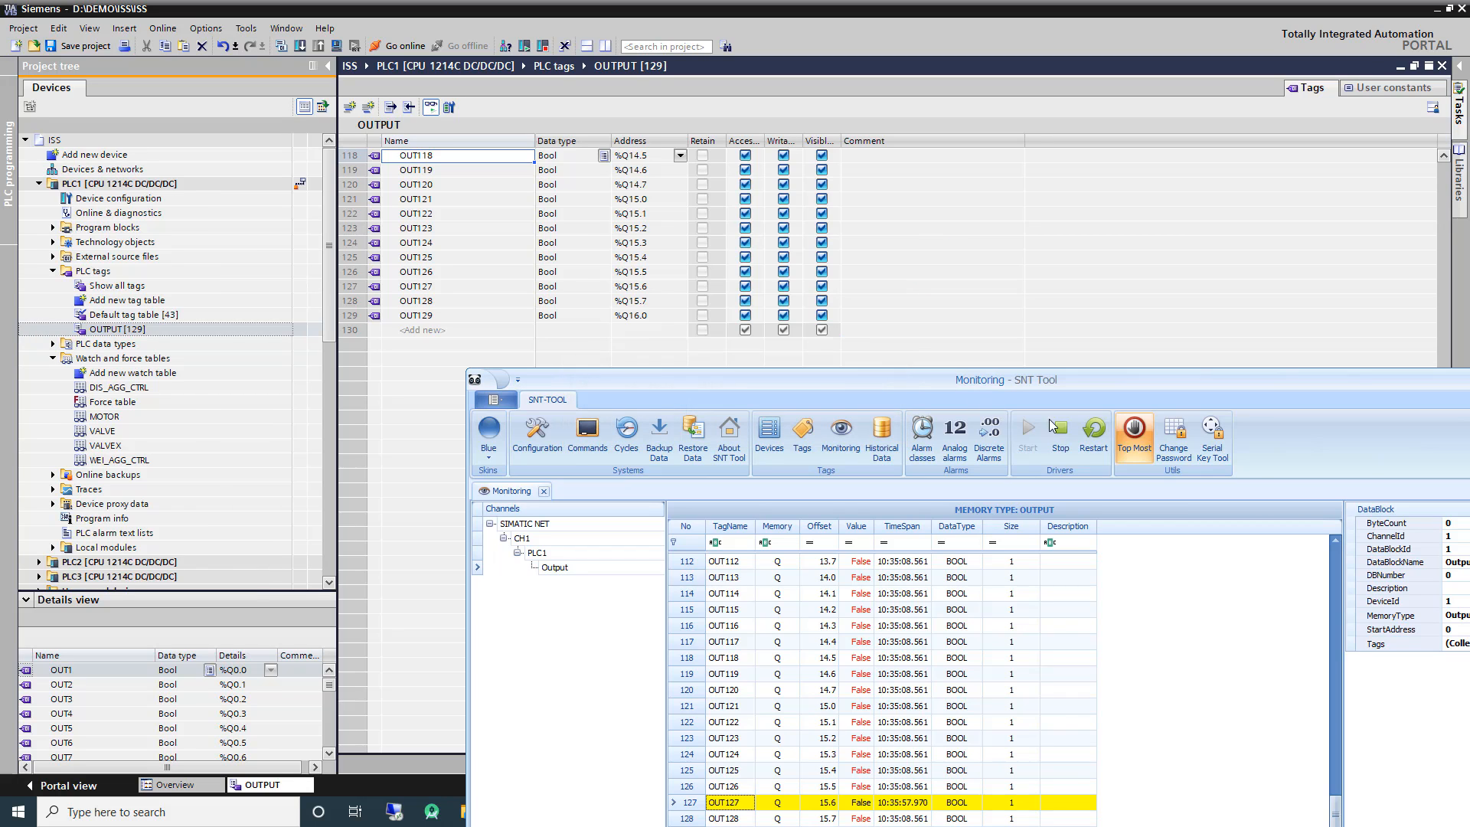
Stop keeping SNT Tool on top and turn on live monitoring of all tags in TIA Portal's OUTPUT table.
{"action": "left_click", "coordinate": [1149, 448]}
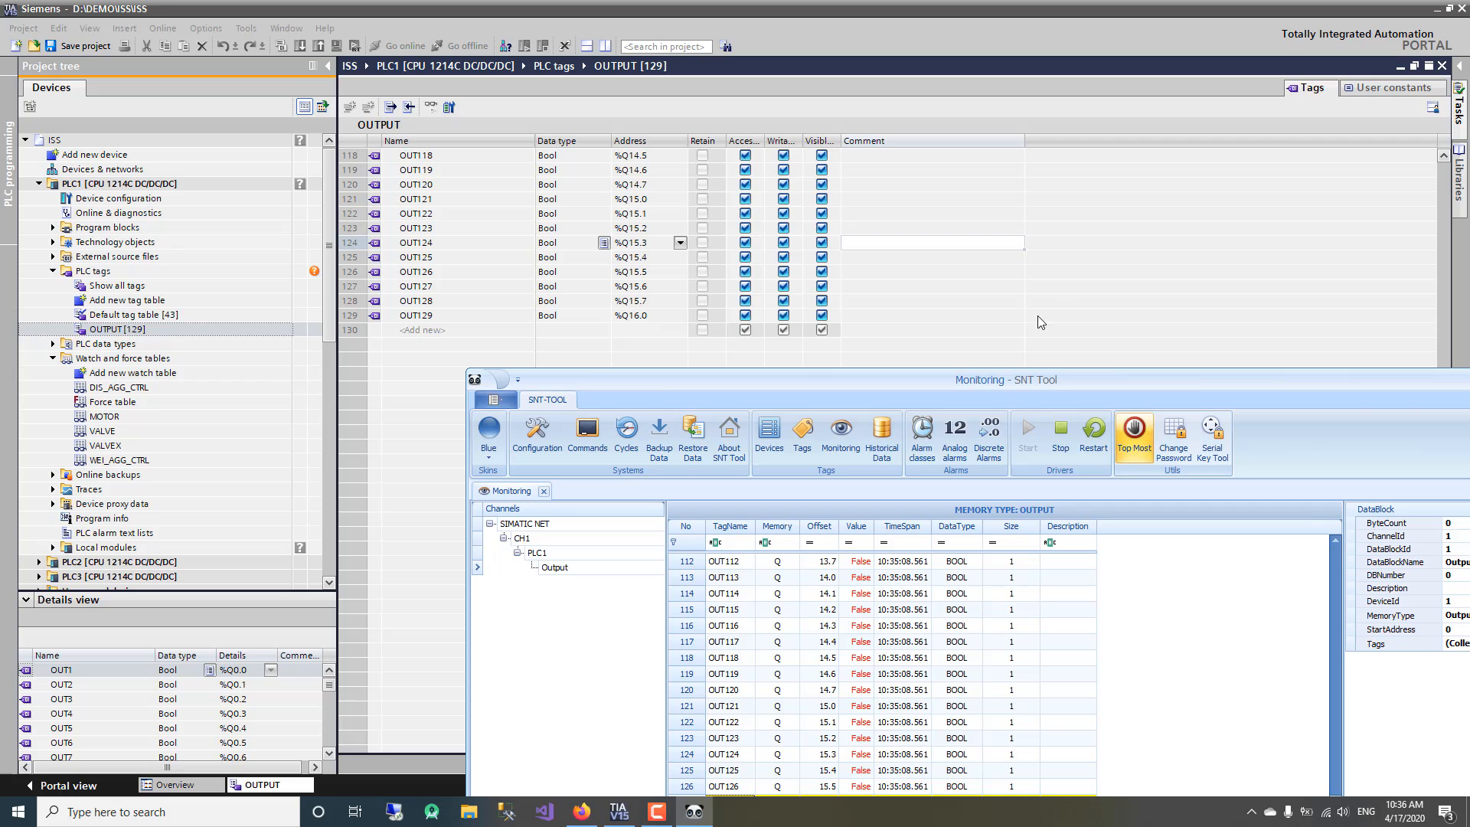
{"action": "left_click", "coordinate": [1040, 323]}
{"action": "left_click", "coordinate": [430, 106]}
{"action": "left_click", "coordinate": [467, 214]}
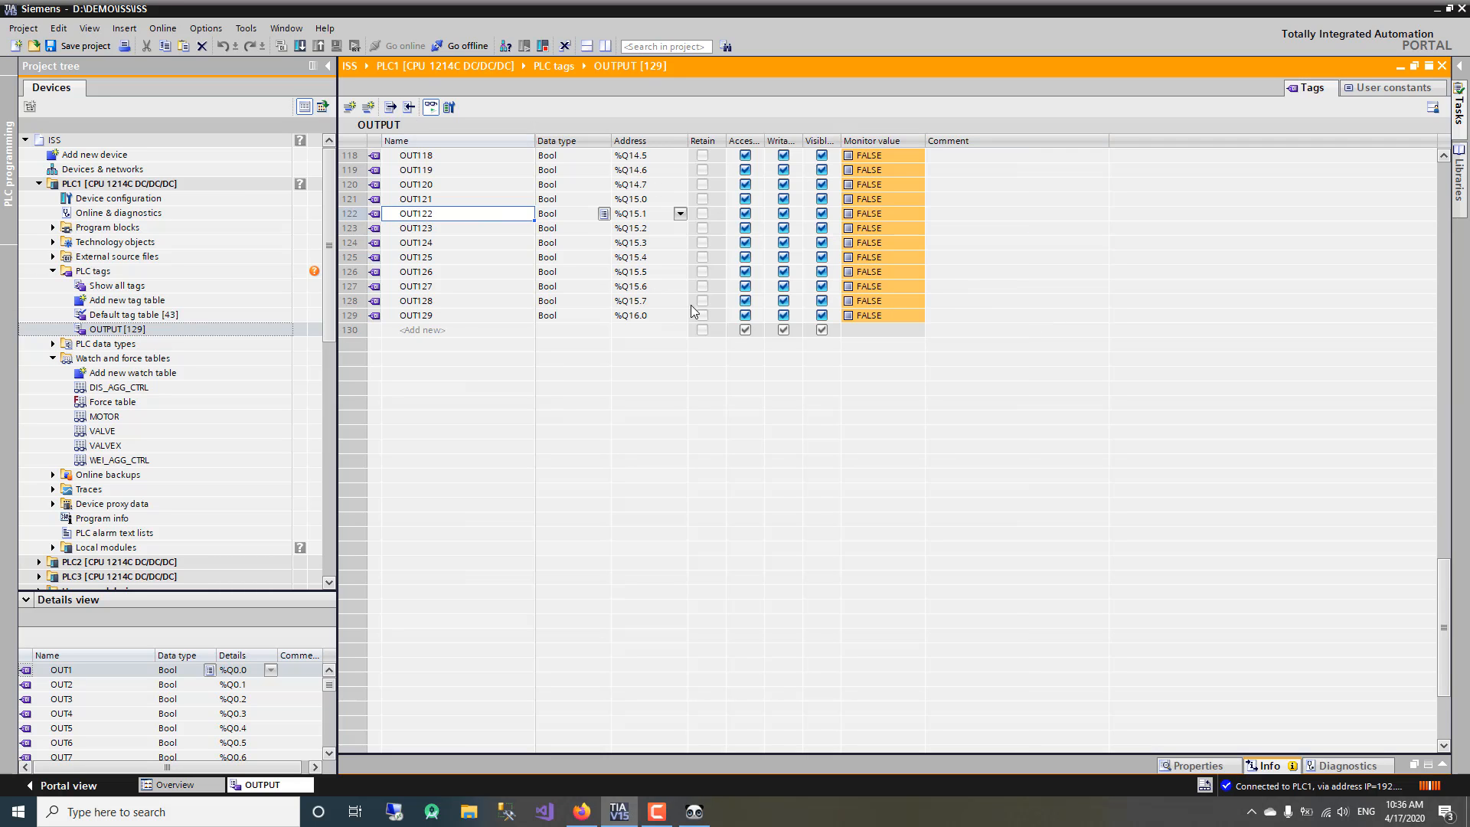
Bring SNT Tool back, move it slightly up over the OUTPUT tag table and keep it on top.
{"action": "left_click", "coordinate": [694, 813]}
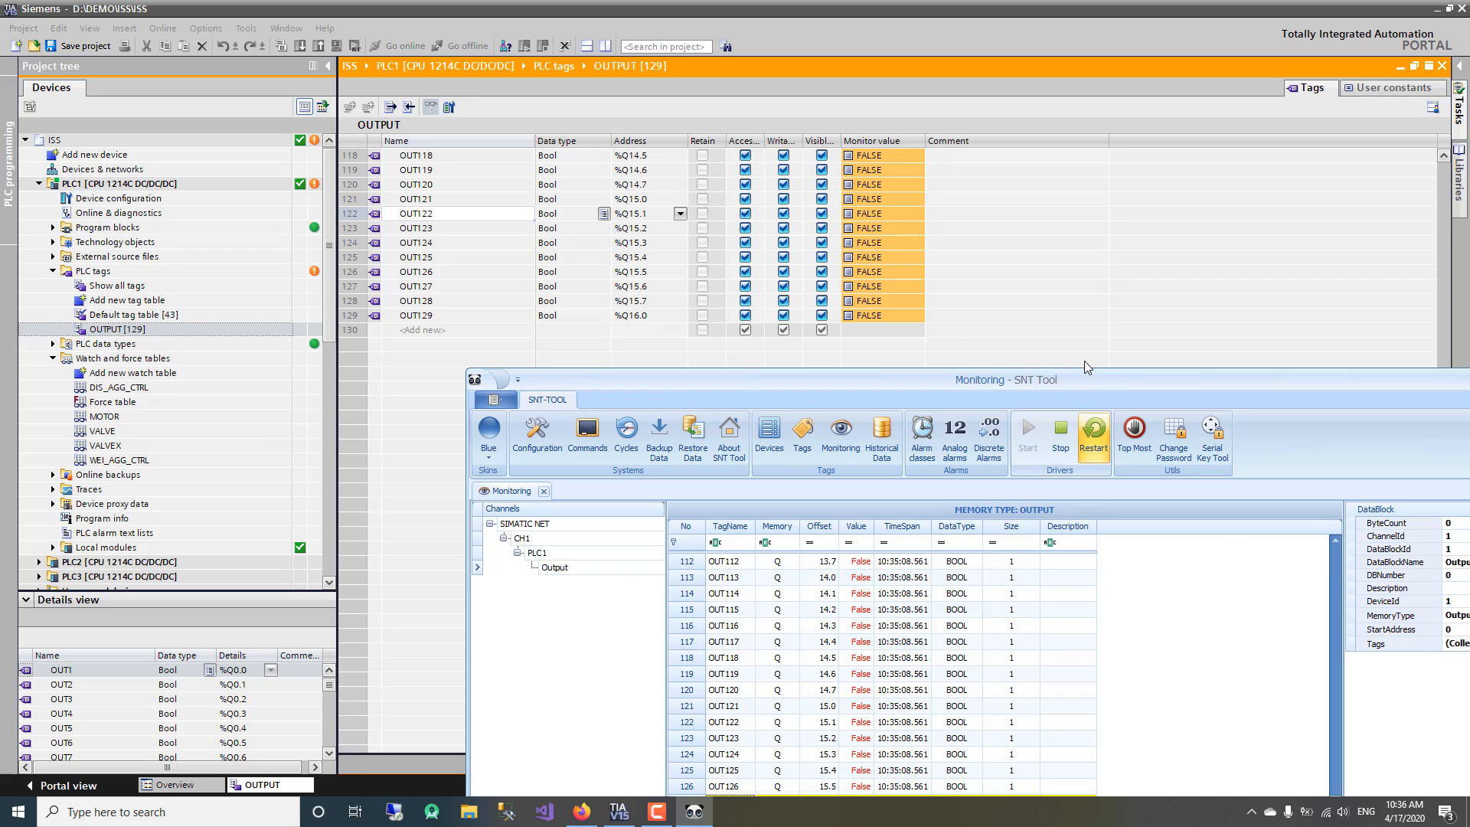
{"action": "left_click_drag", "start_coordinate": [1076, 378], "coordinate": [1086, 312]}
{"action": "left_click_drag", "start_coordinate": [1086, 314], "coordinate": [1092, 326]}
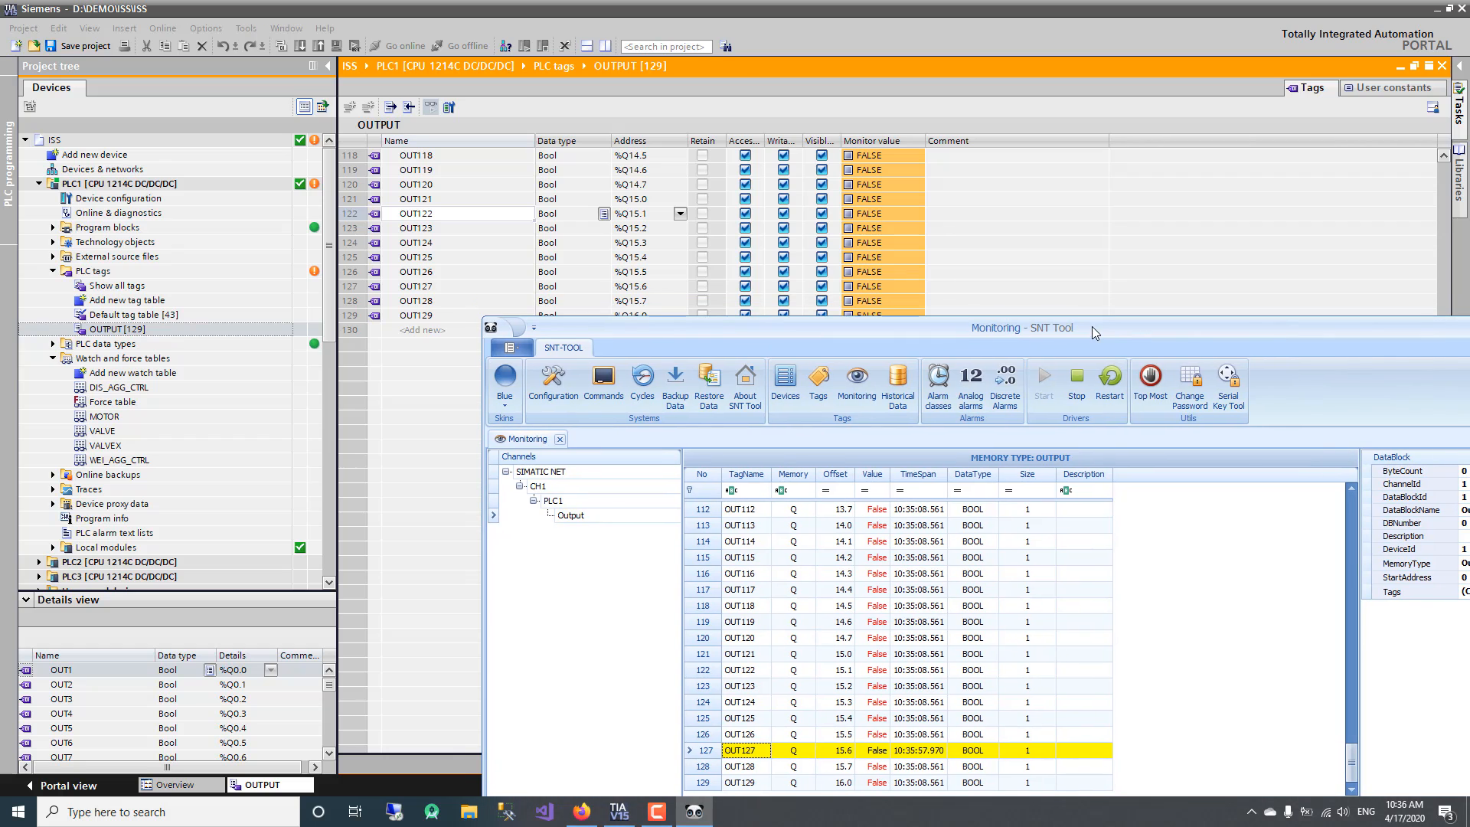
{"action": "left_click", "coordinate": [1150, 377]}
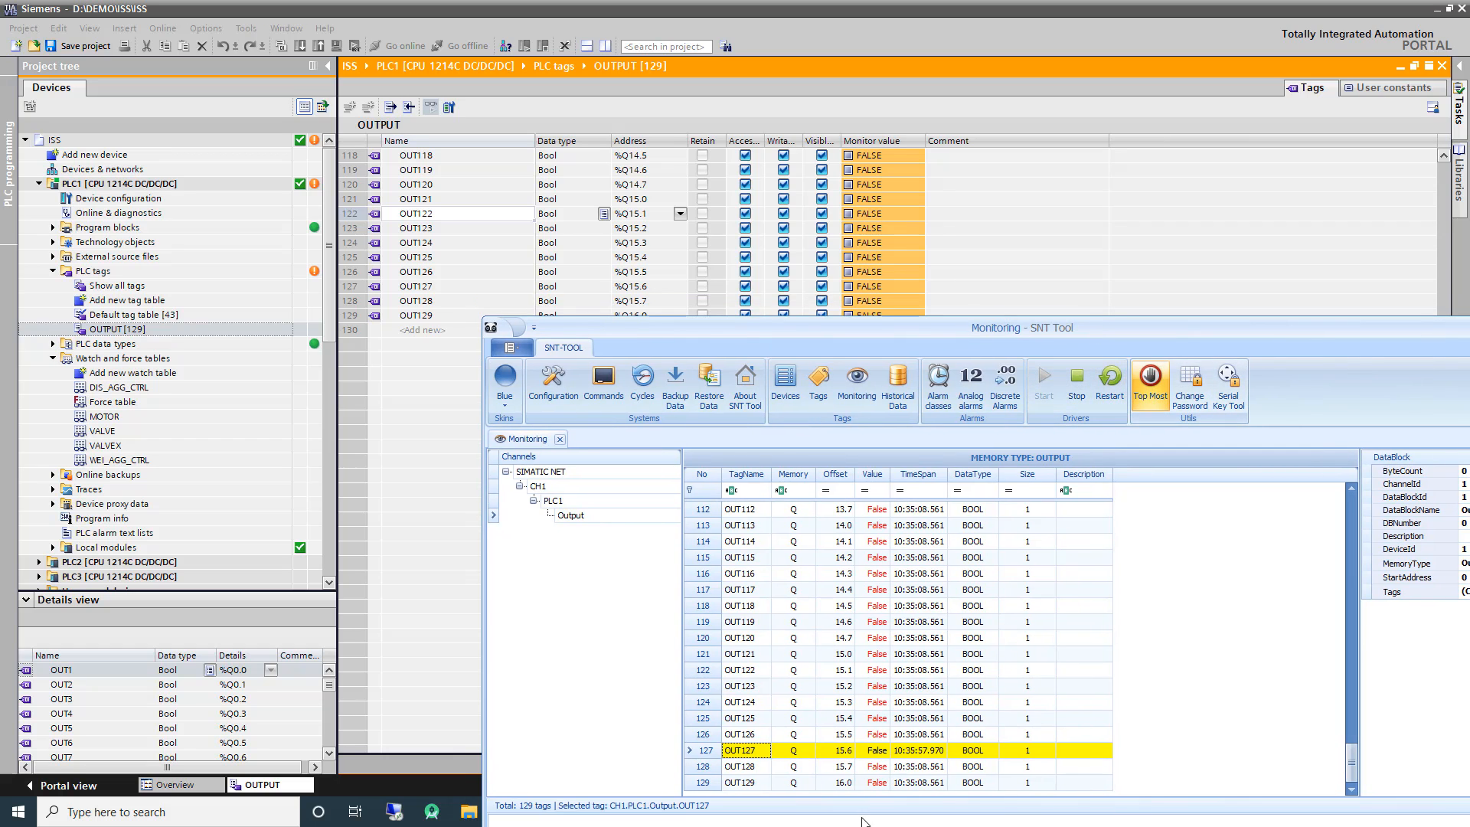
Write ON to tag OUT127, toggle it off and on again, and close the Write Tag window.
{"action": "double_click", "coordinate": [771, 754]}
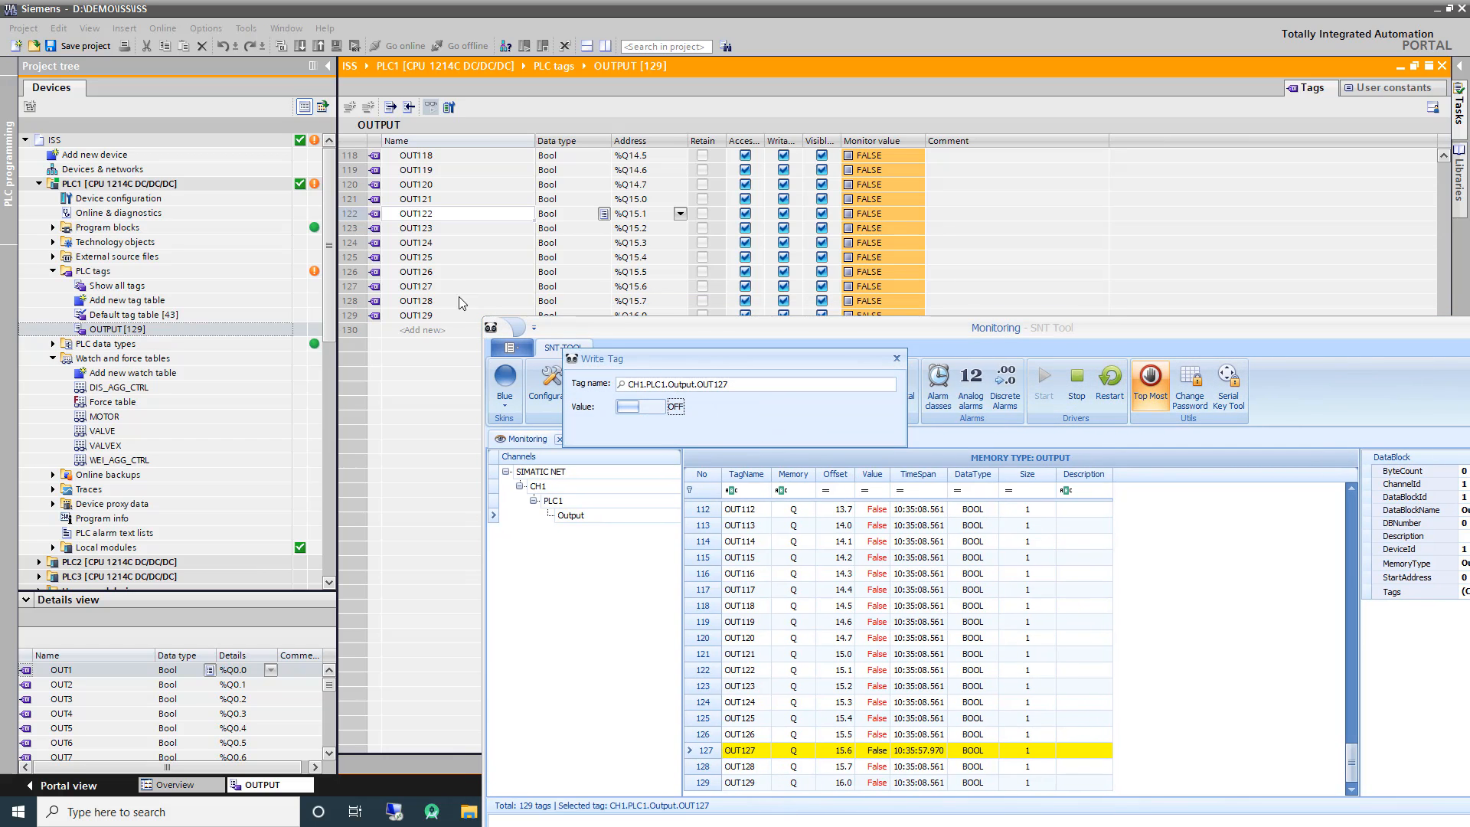
{"action": "left_click", "coordinate": [355, 285]}
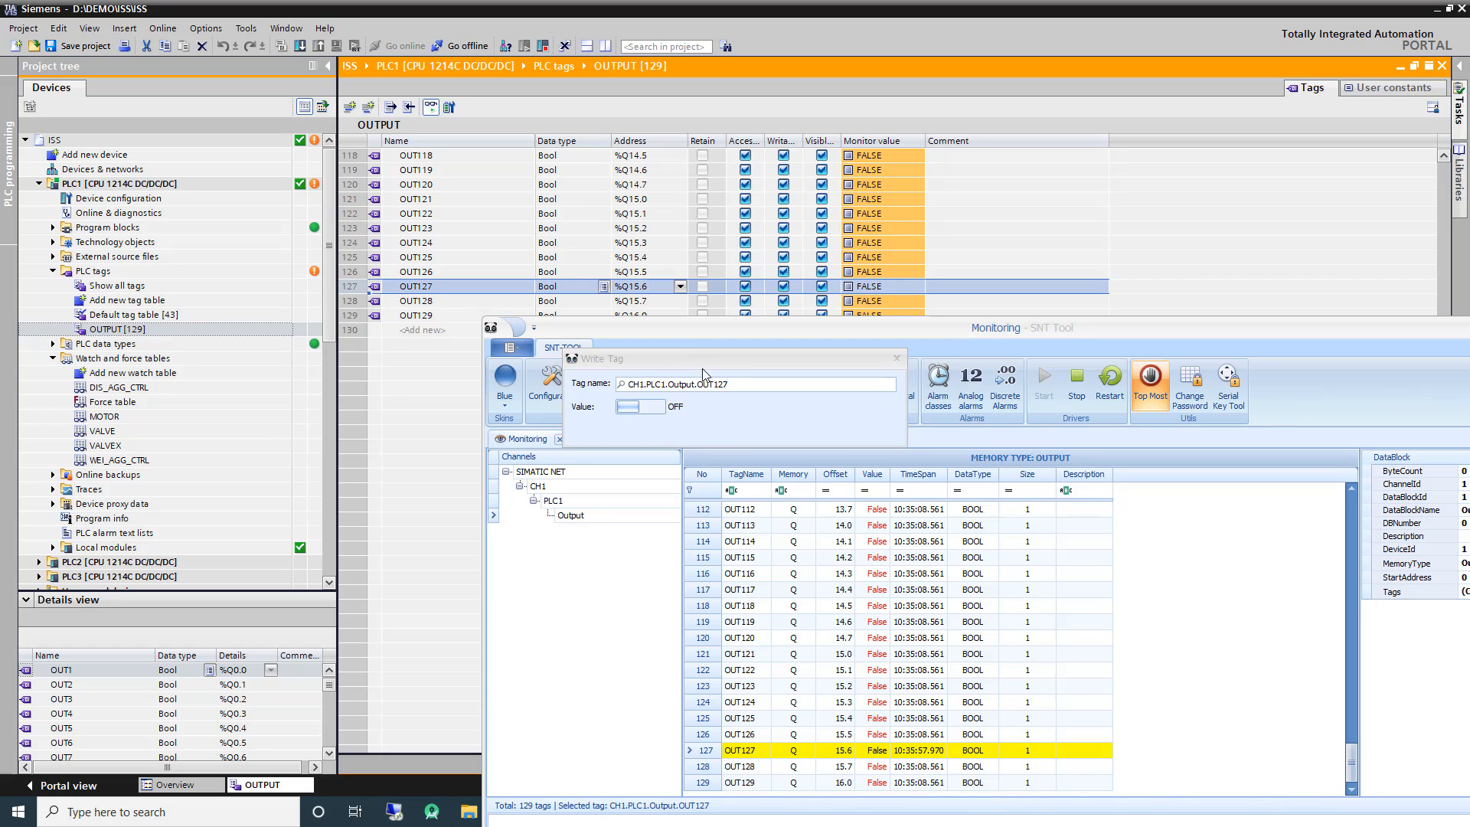
{"action": "left_click", "coordinate": [651, 411]}
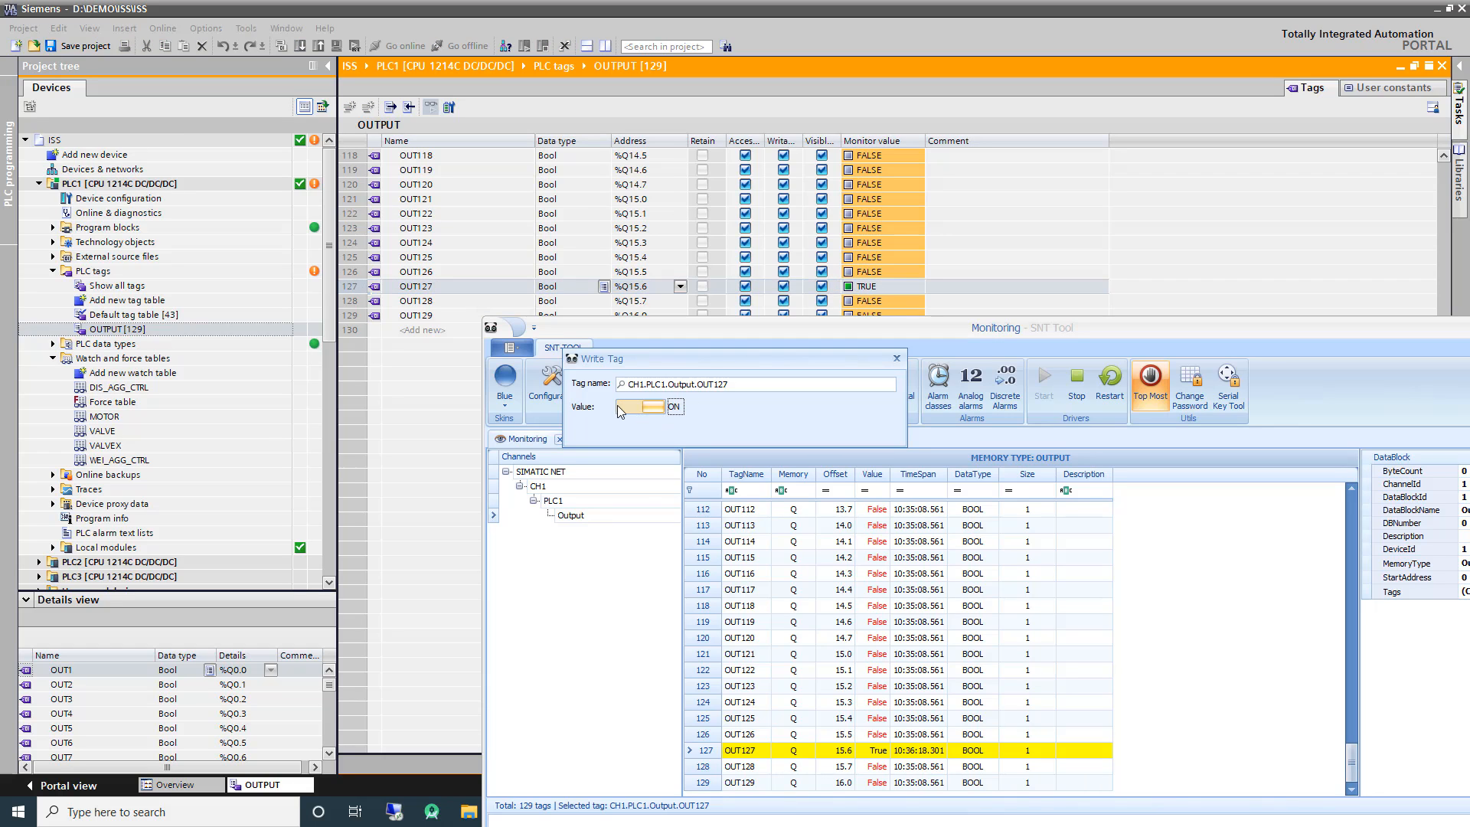
{"action": "left_click", "coordinate": [622, 403]}
{"action": "left_click", "coordinate": [622, 405]}
{"action": "left_click", "coordinate": [896, 358]}
Move SNT Tool clear of TIA Portal's monitor values and compare tag OUT126 in both programs.
{"action": "left_click", "coordinate": [732, 734]}
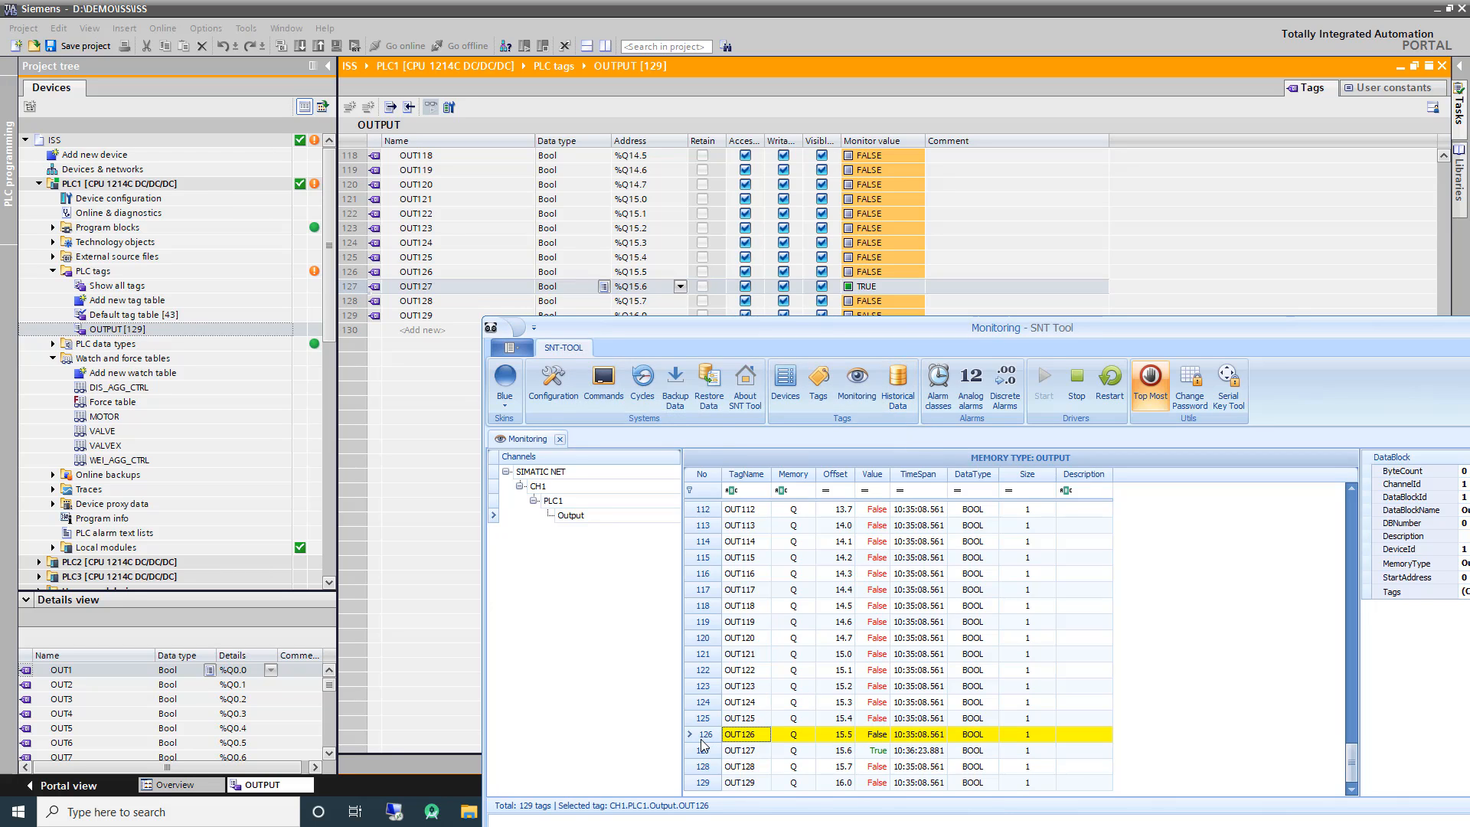
{"action": "left_click", "coordinate": [858, 276]}
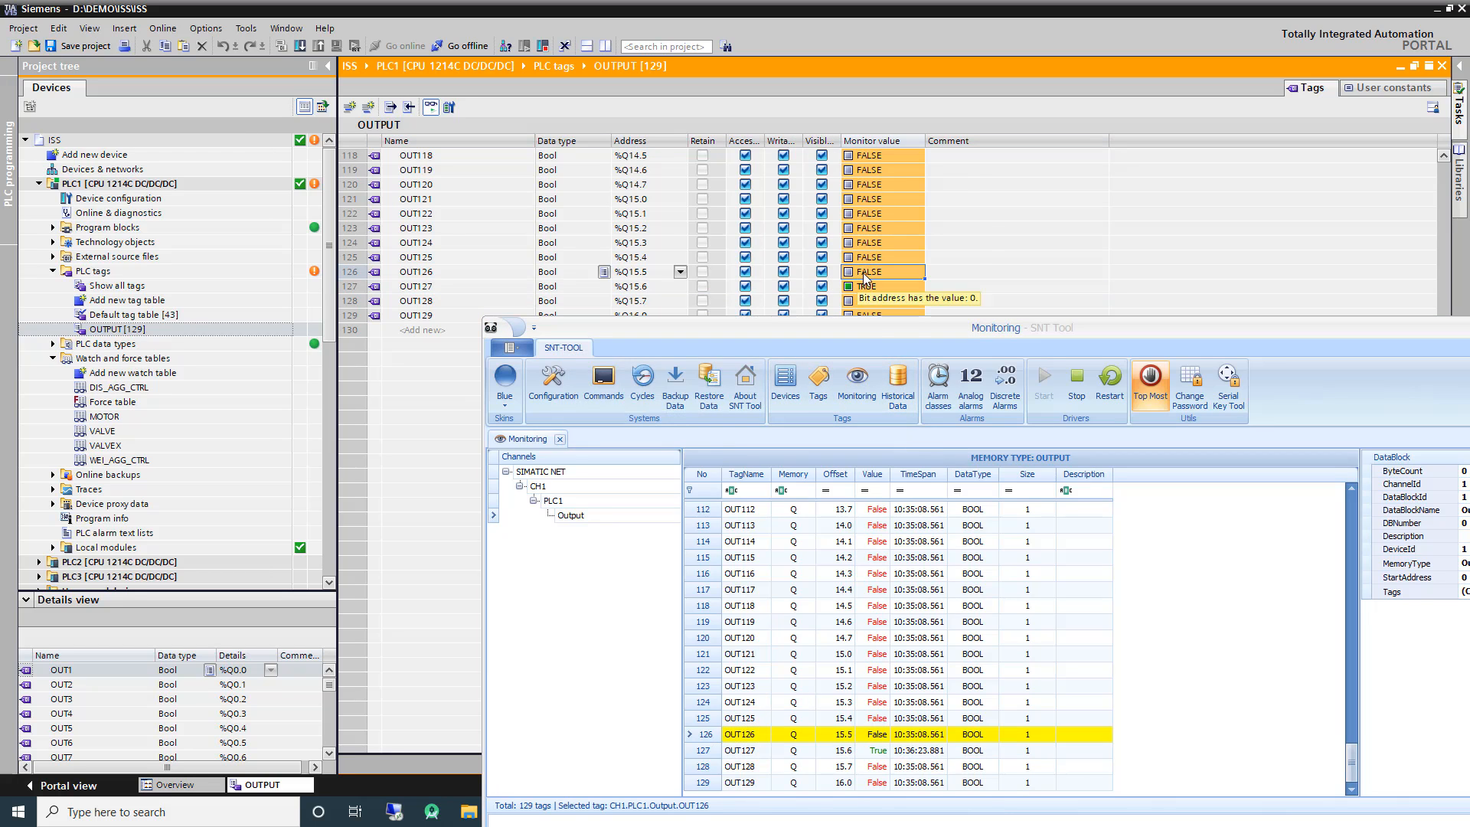
{"action": "left_click_drag", "start_coordinate": [908, 332], "coordinate": [1358, 196]}
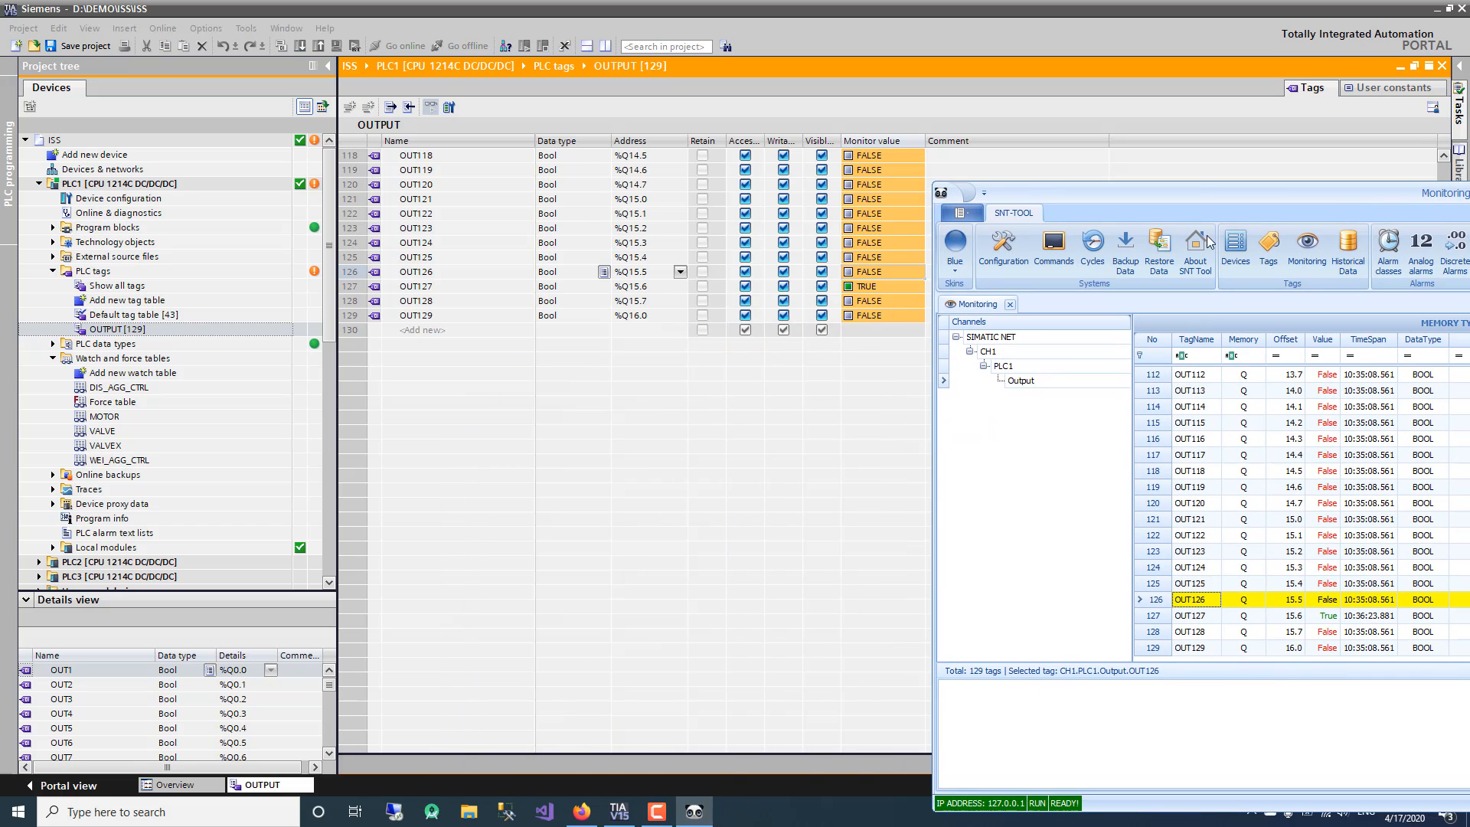
{"action": "right_click", "coordinate": [862, 272]}
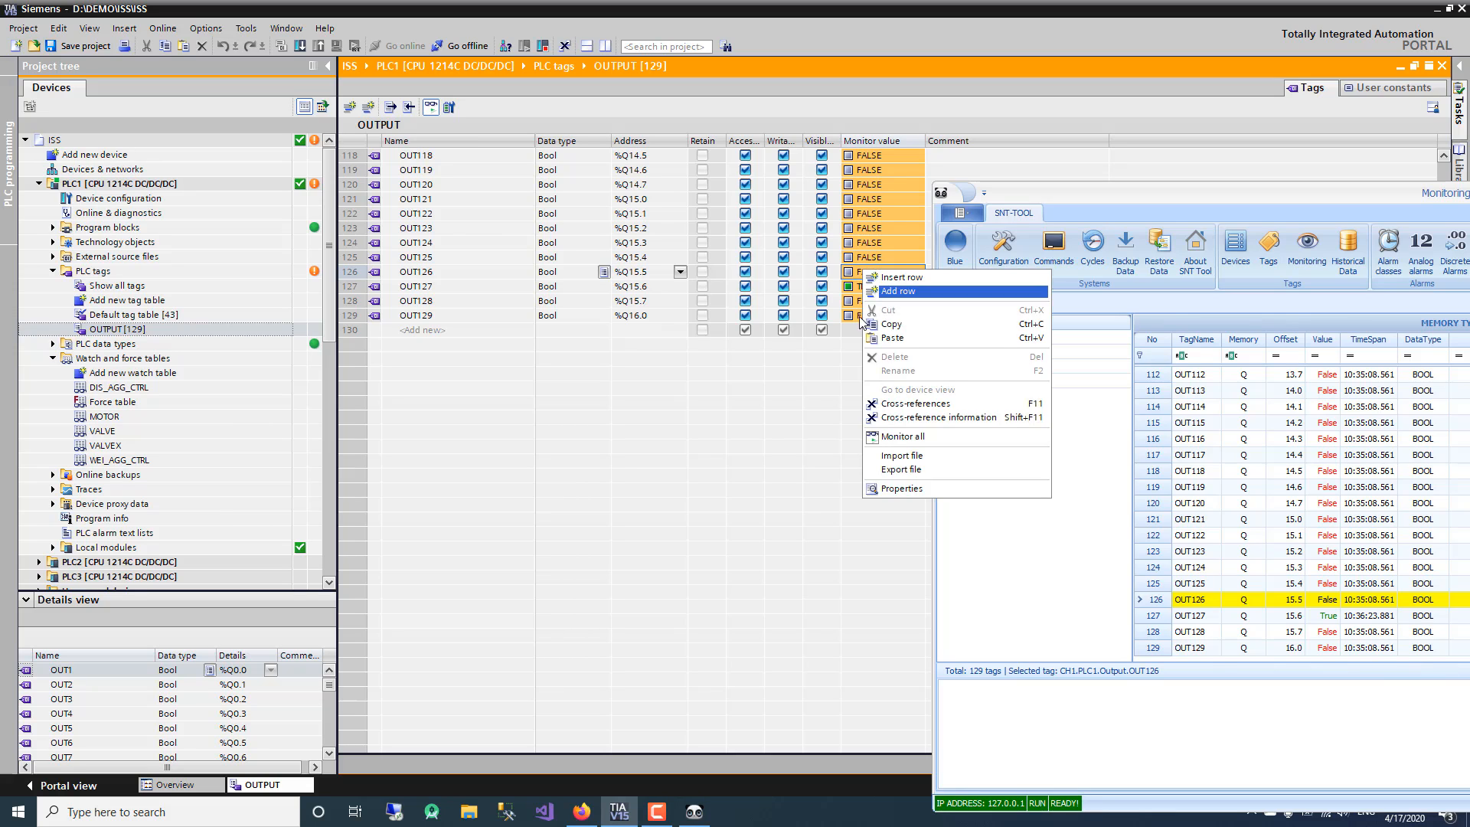
{"action": "left_click", "coordinate": [666, 436]}
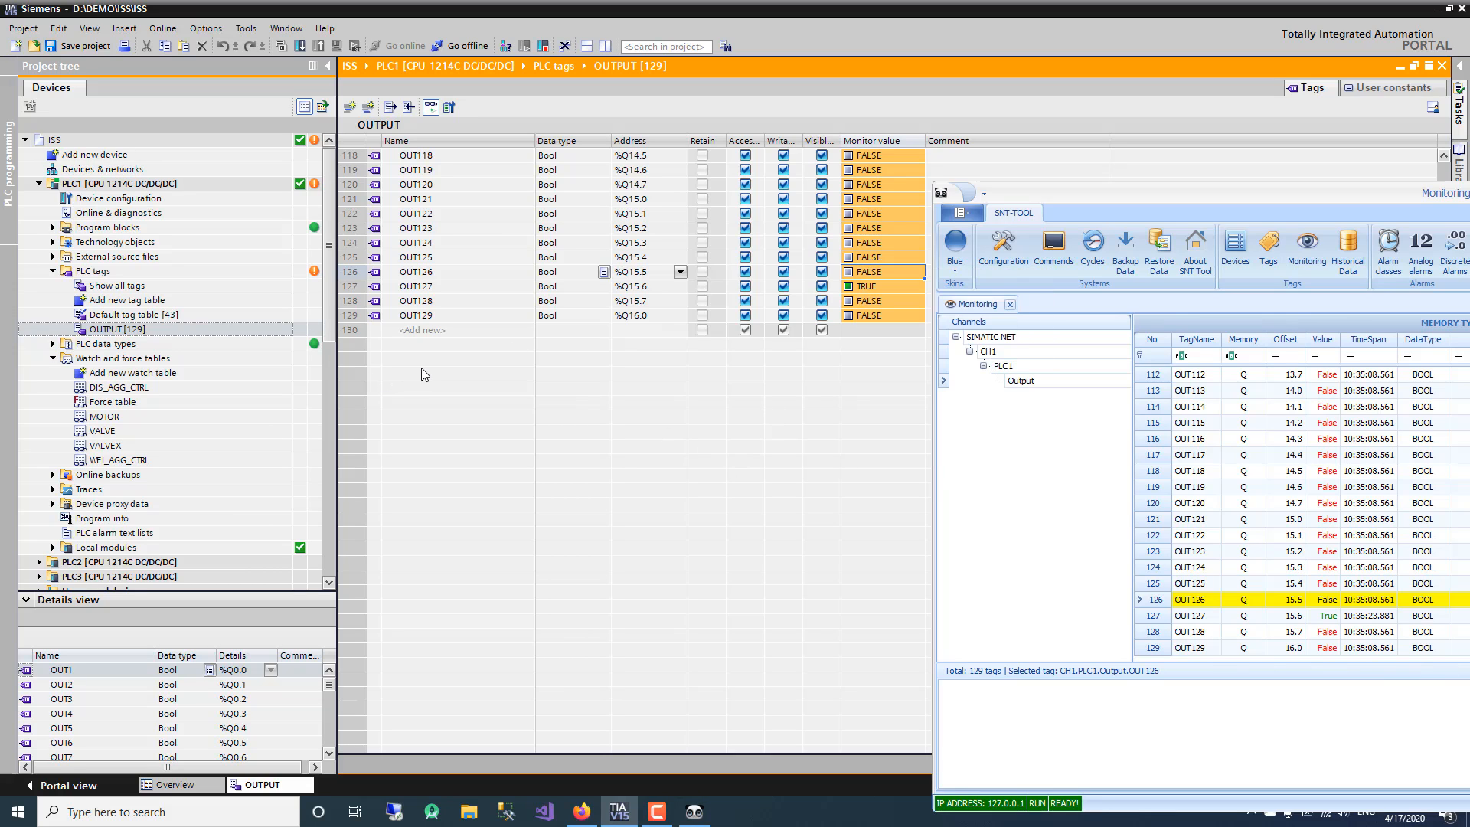
Write ON to tags OUT125, OUT124, OUT123, OUT122 and OUT121 one after another in the Write Tag window.
{"action": "double_click", "coordinate": [1256, 581]}
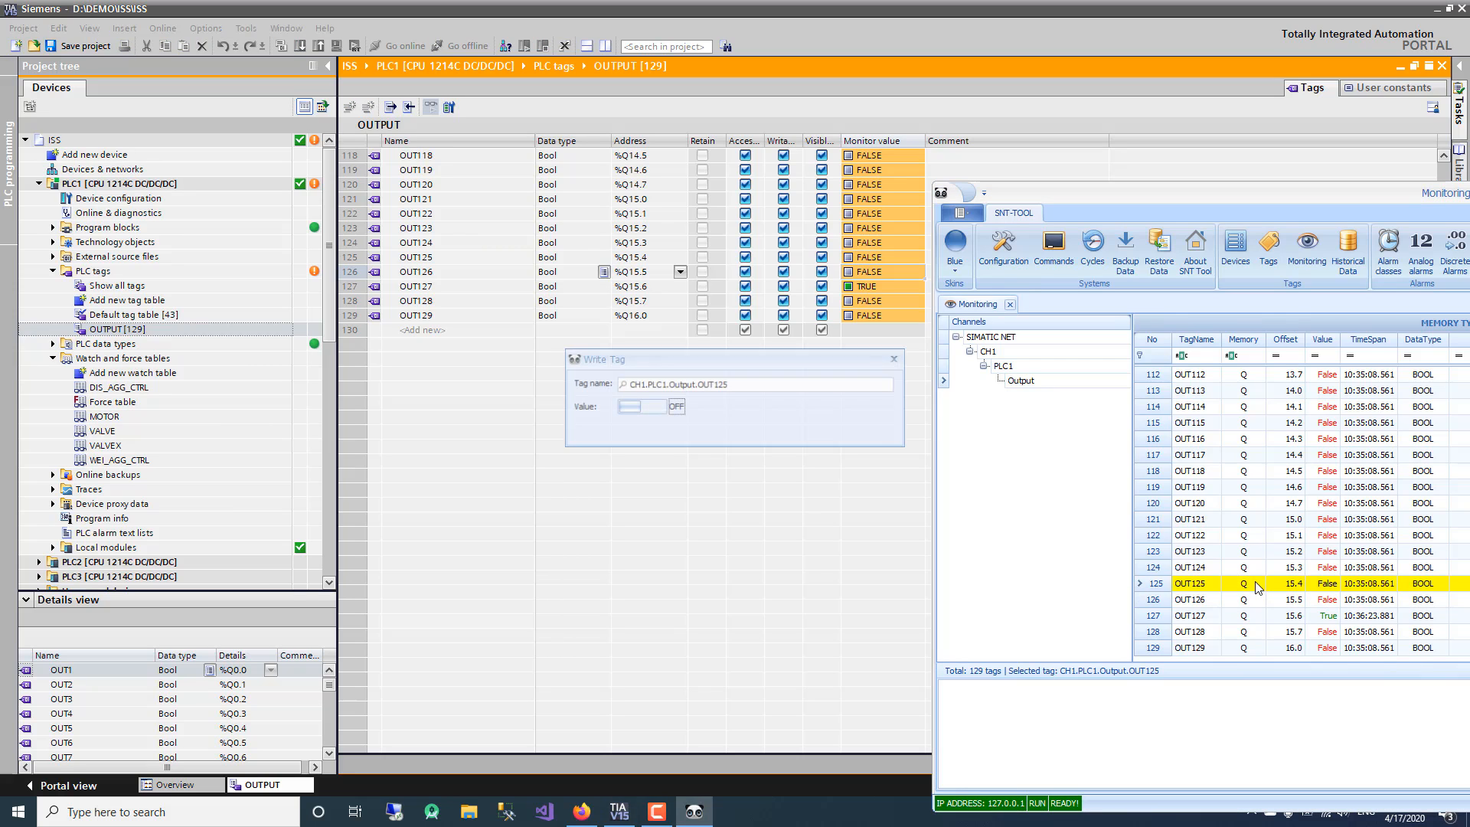
{"action": "left_click", "coordinate": [659, 407]}
{"action": "scroll", "coordinate": [670, 384], "scroll_direction": "up", "scroll_amount": 1}
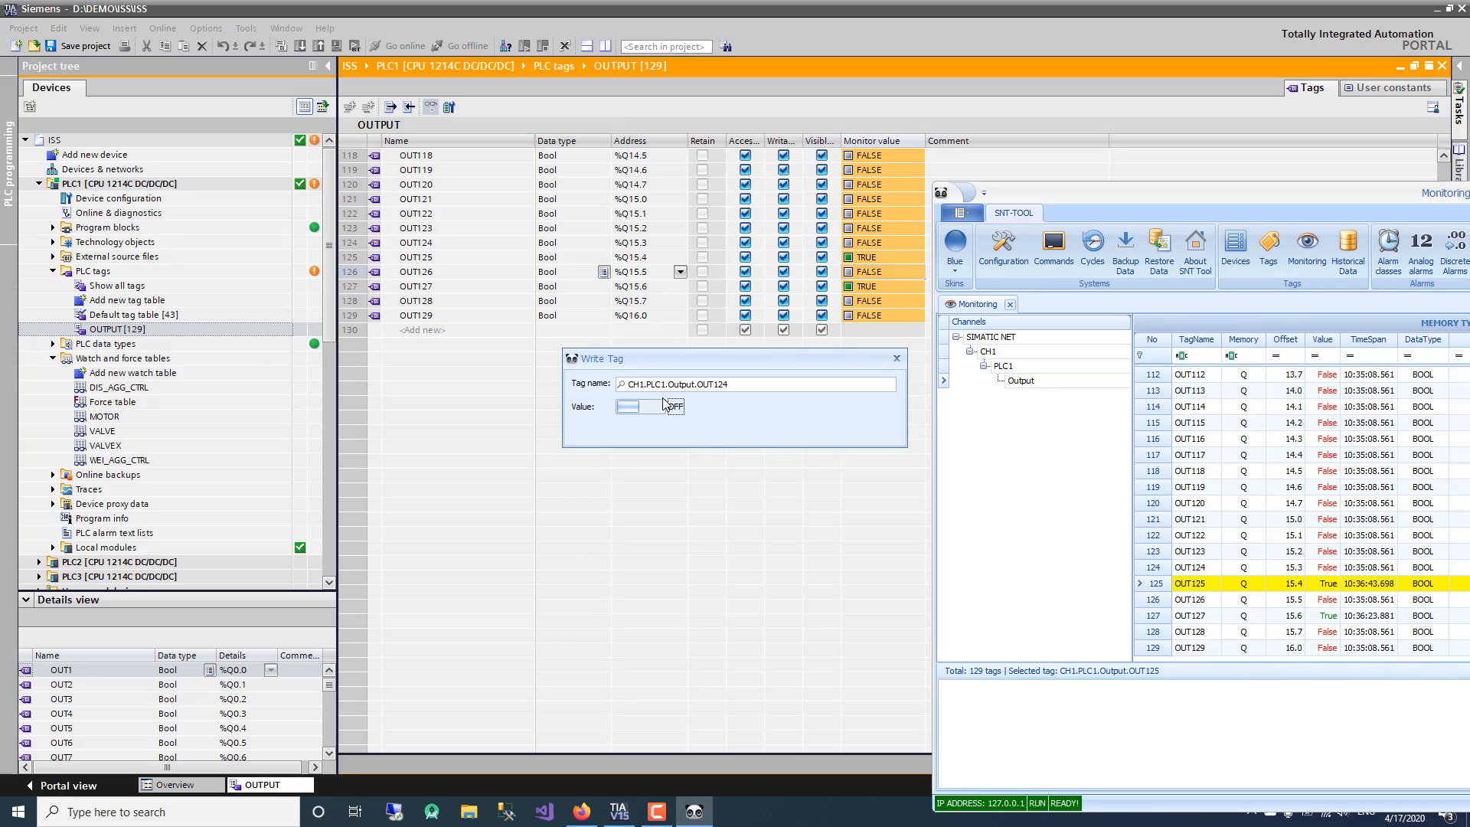
{"action": "left_click", "coordinate": [666, 406]}
{"action": "scroll", "coordinate": [677, 384], "scroll_direction": "up", "scroll_amount": 1}
{"action": "left_click", "coordinate": [666, 407]}
{"action": "scroll", "coordinate": [691, 384], "scroll_direction": "up", "scroll_amount": 1}
{"action": "left_click", "coordinate": [676, 406]}
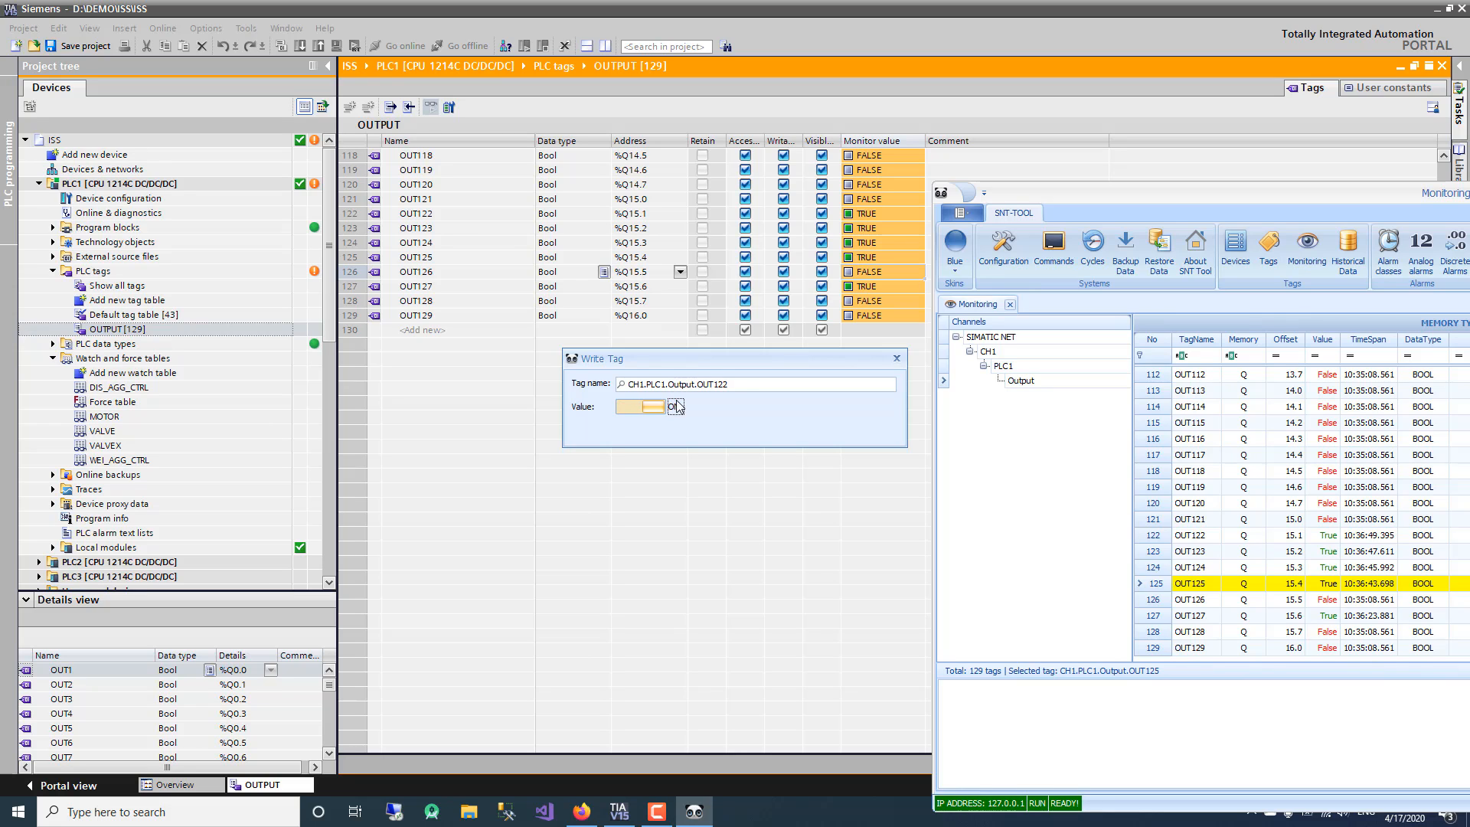
{"action": "scroll", "coordinate": [702, 383], "scroll_direction": "up", "scroll_amount": 1}
{"action": "left_click", "coordinate": [678, 406]}
Choose CH1.PLC1.Output.OUT129 as the tag to write, set it to ON and close the Write Tag window.
{"action": "left_click", "coordinate": [630, 381]}
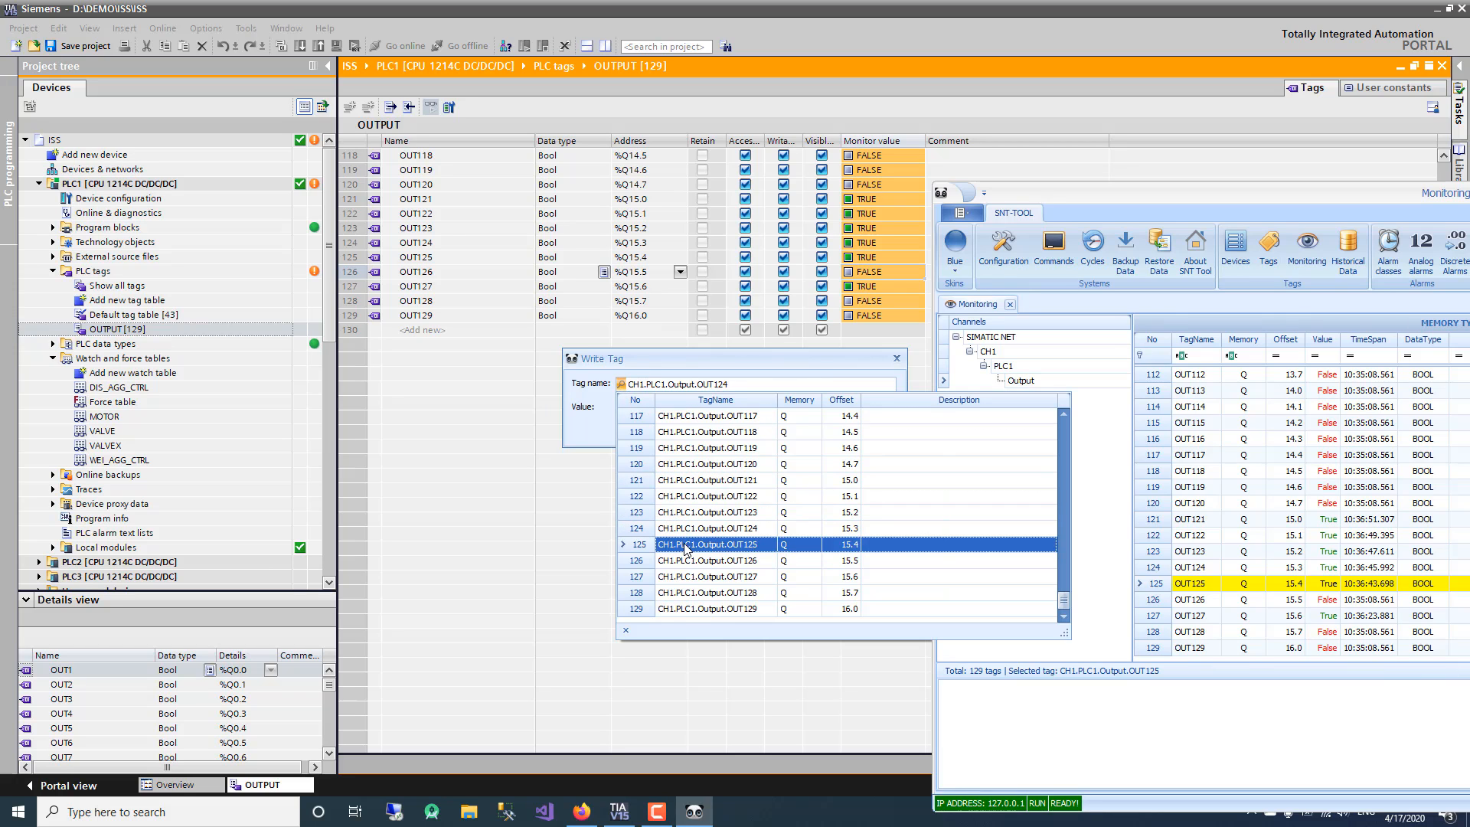
{"action": "left_click", "coordinate": [682, 610]}
{"action": "left_click", "coordinate": [660, 413]}
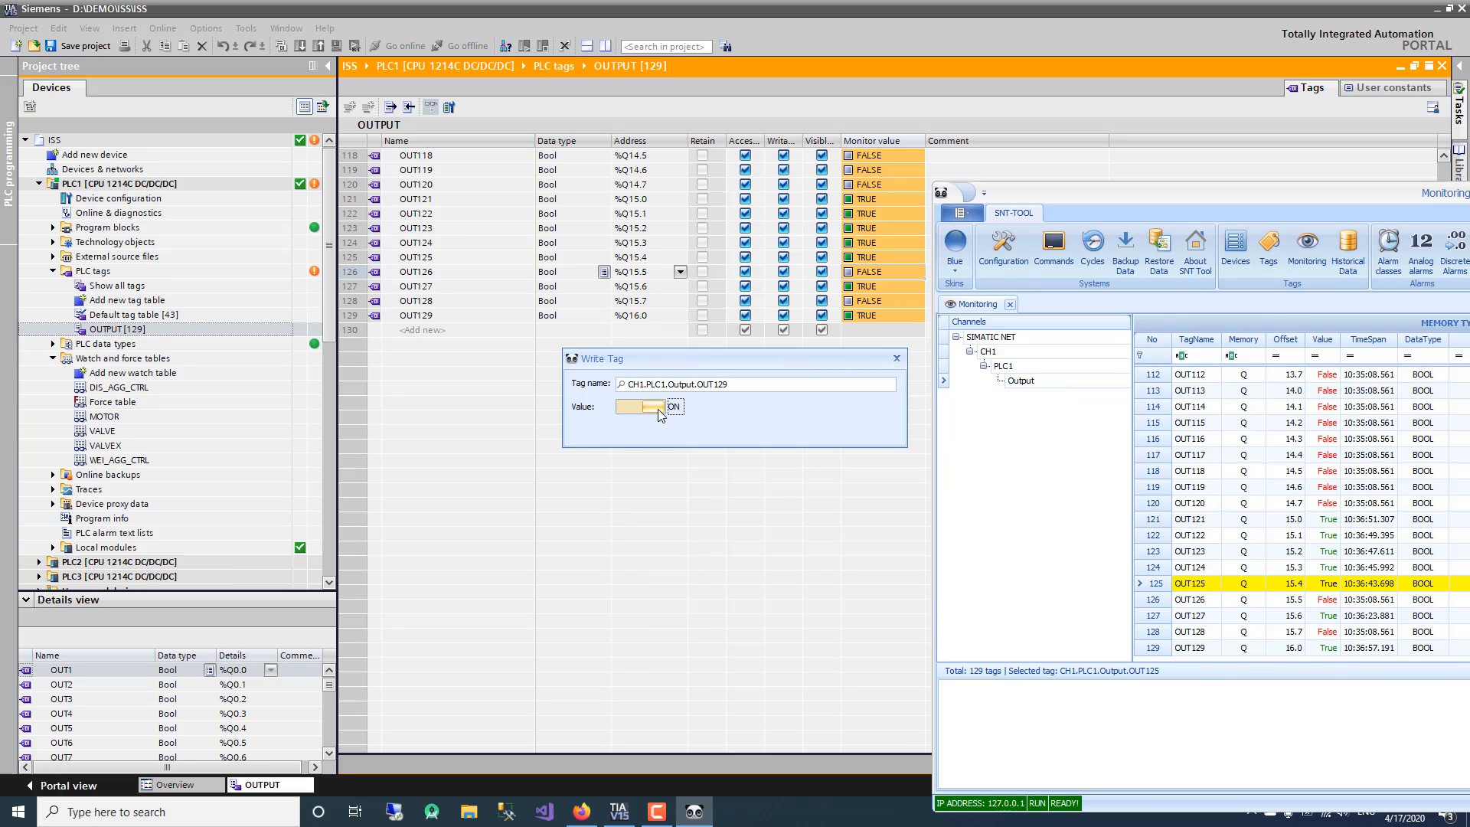
{"action": "left_click", "coordinate": [896, 360]}
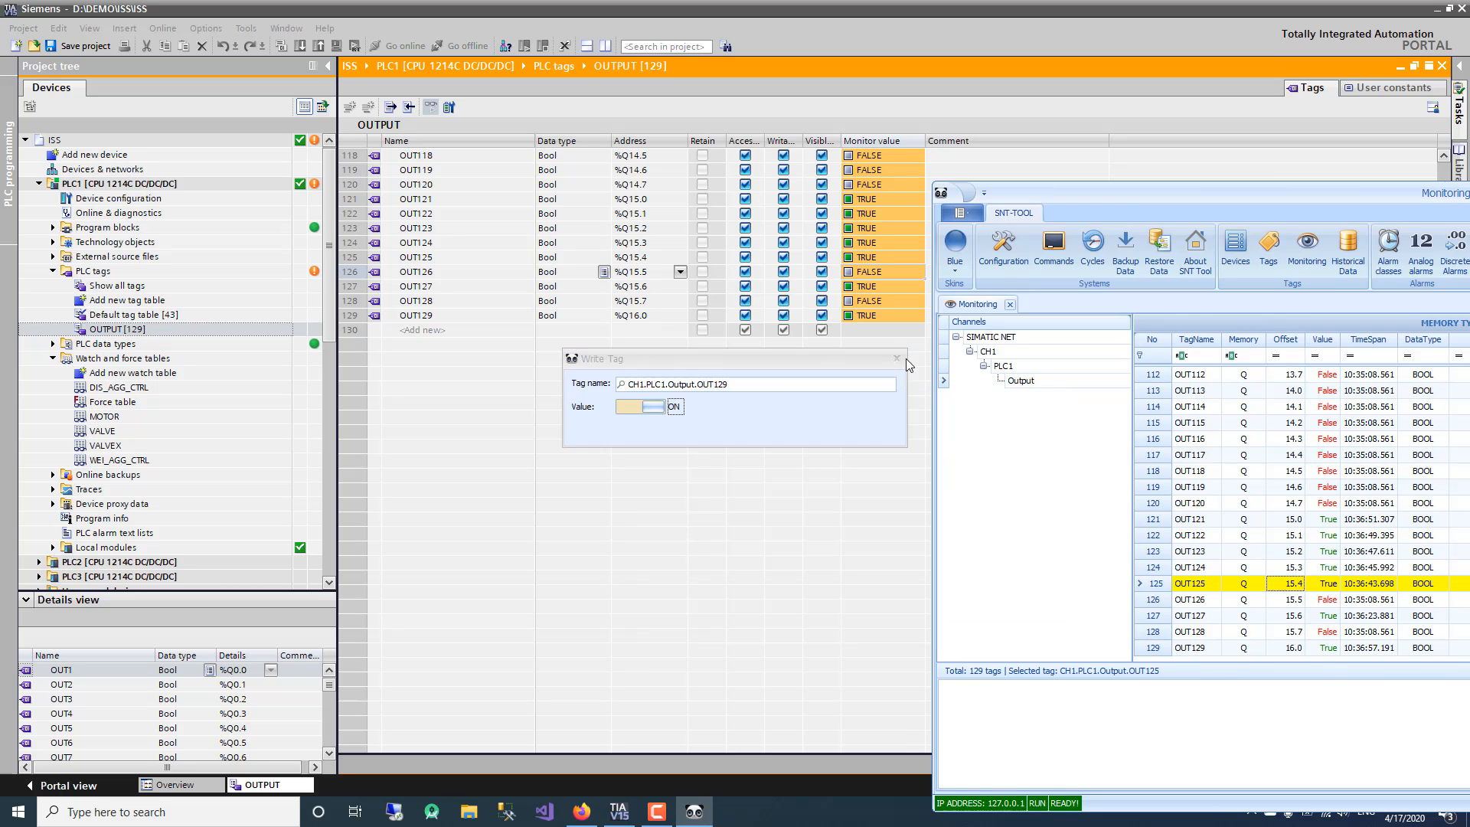
Review the written values in the maximized SNT Tool window, restore it, stop keeping it on top and return to TIA Portal.
{"action": "double_click", "coordinate": [1237, 191]}
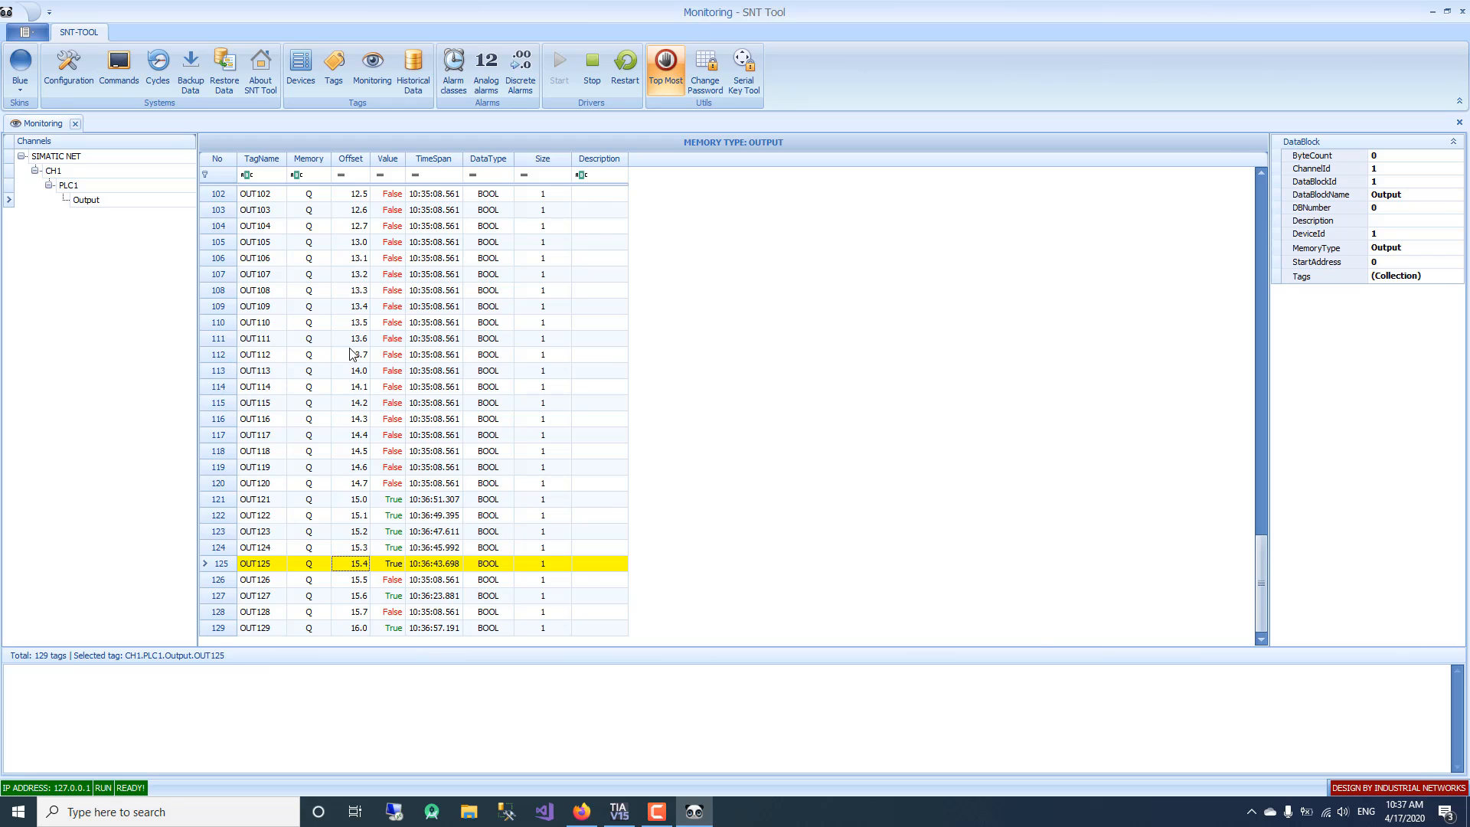
{"action": "double_click", "coordinate": [1422, 15]}
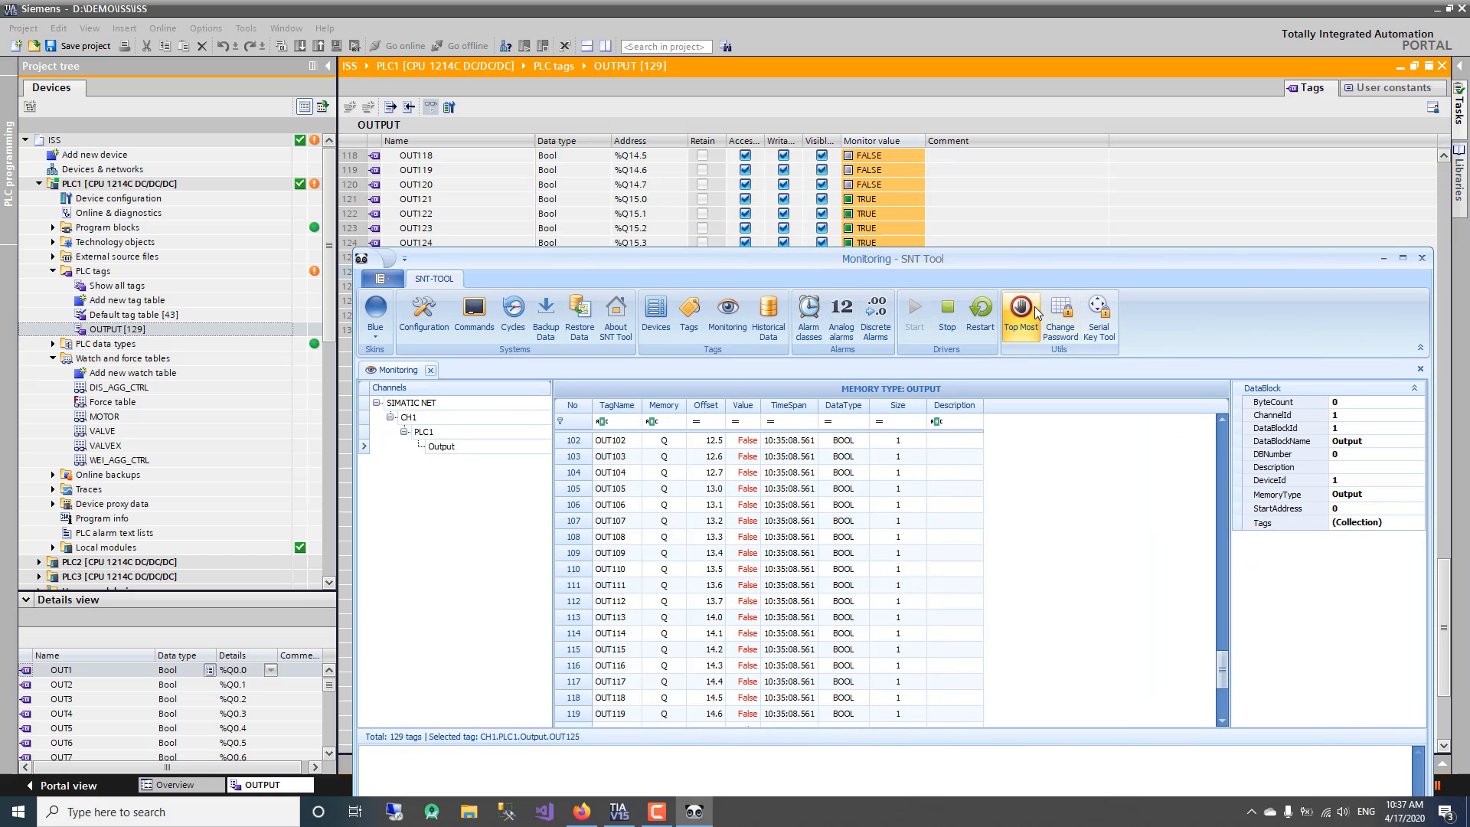
{"action": "left_click", "coordinate": [94, 249]}
Open the Default tag table of PLC1's PLC tags and select the System_Byte tag.
{"action": "left_click", "coordinate": [99, 271]}
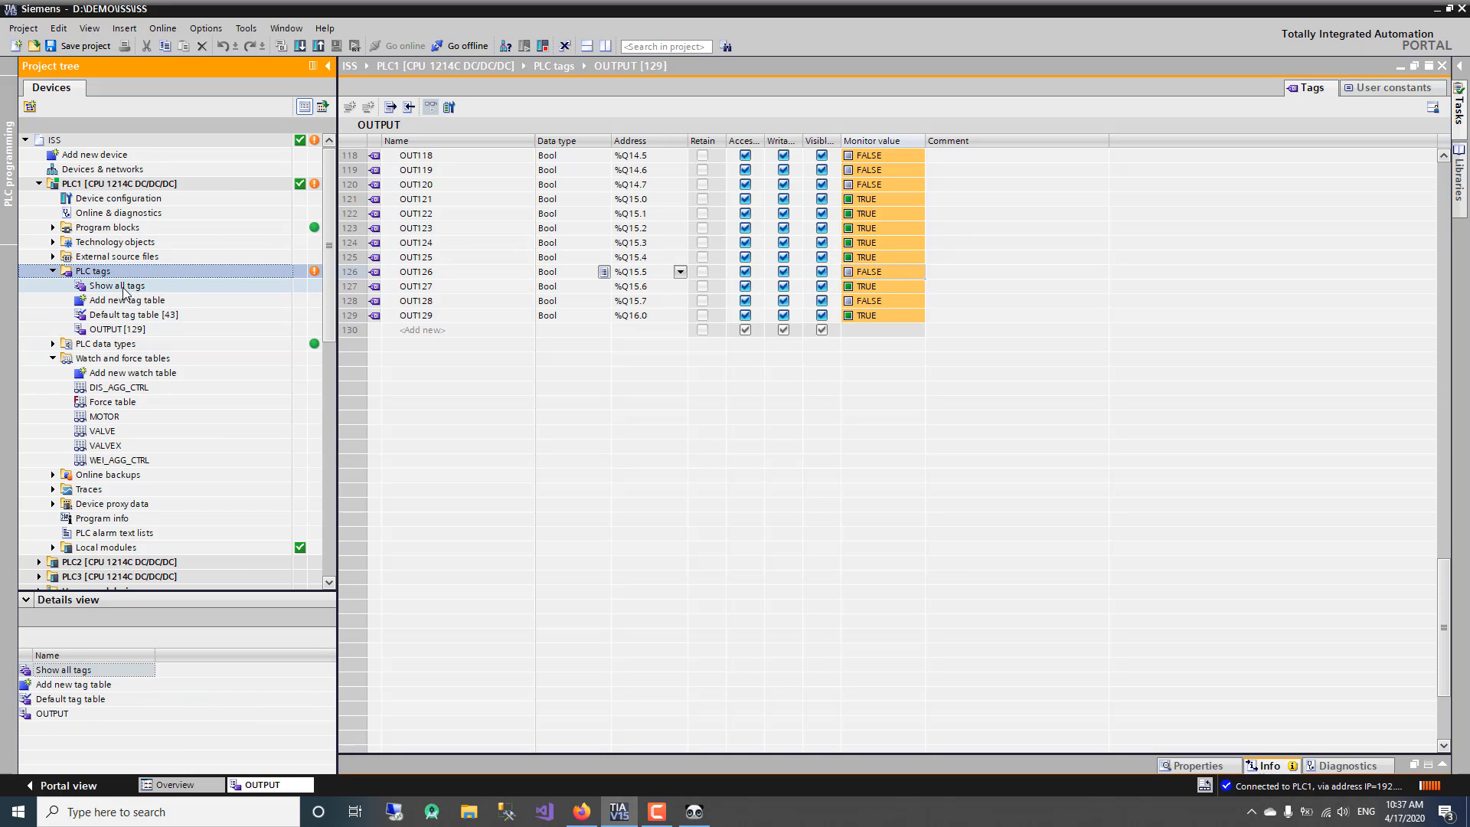
{"action": "left_click", "coordinate": [125, 286]}
{"action": "double_click", "coordinate": [126, 315]}
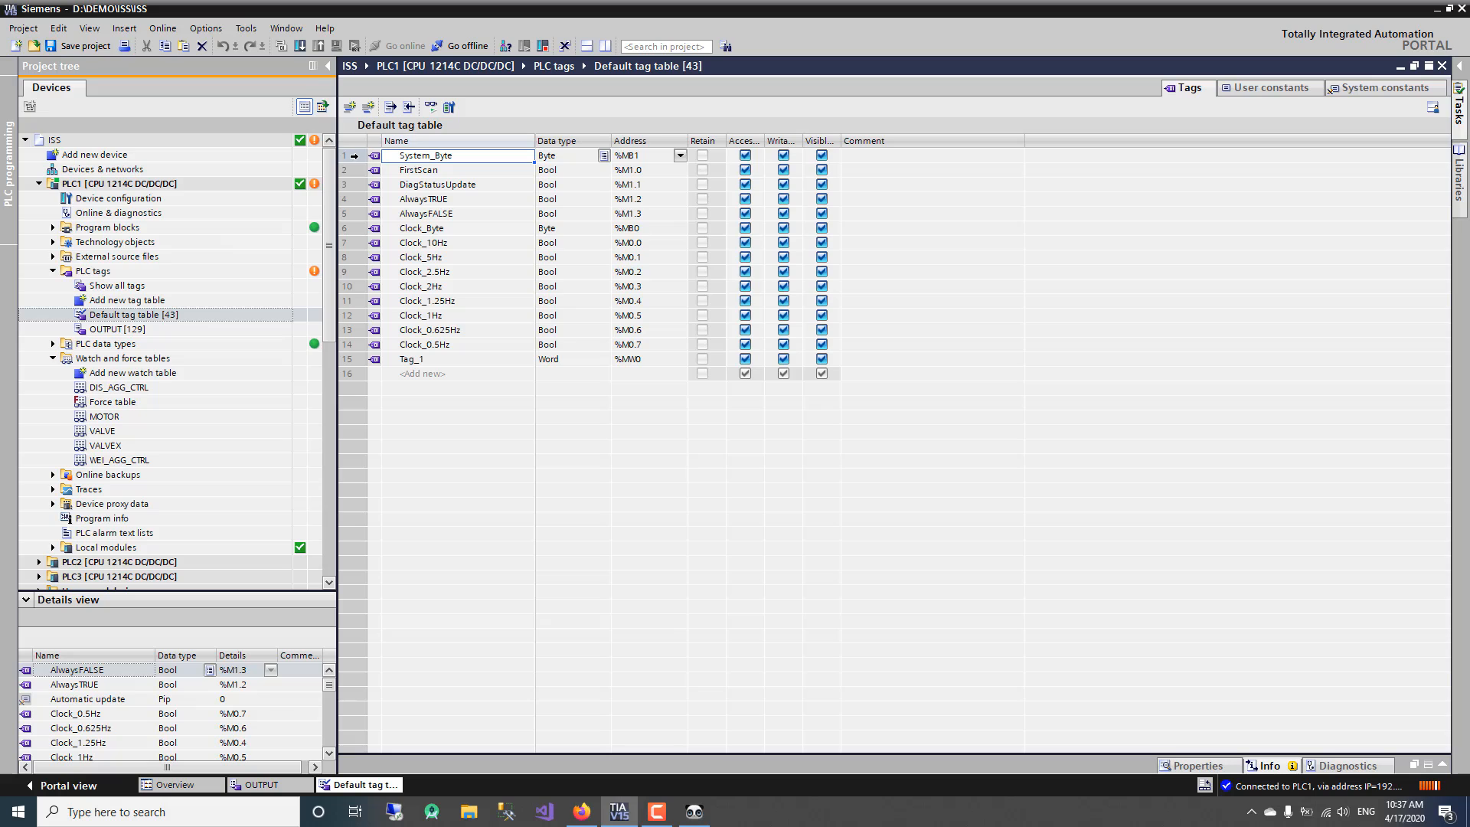
{"action": "left_click", "coordinate": [374, 157]}
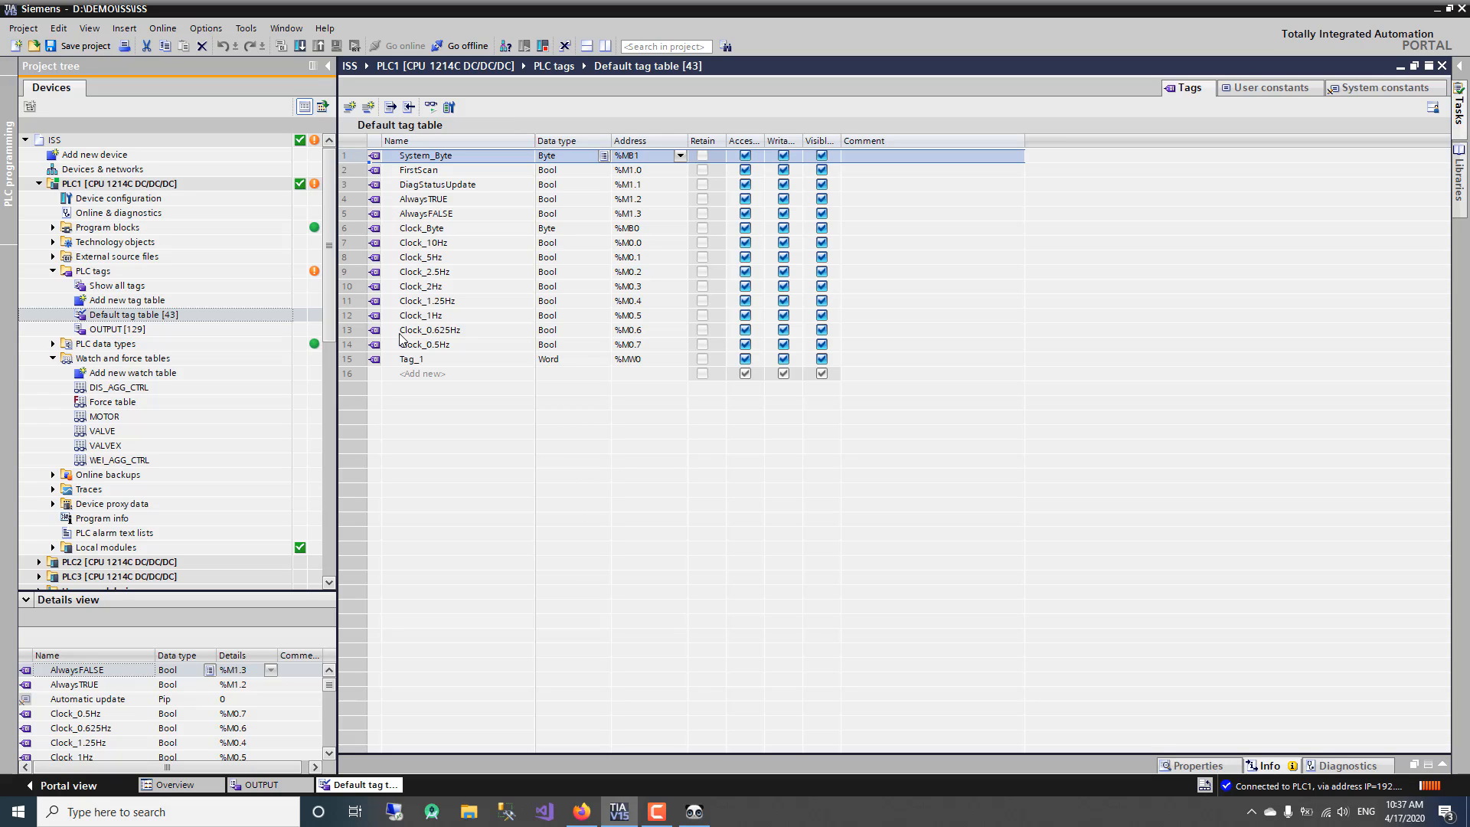
Copy the tags from System_Byte through Tag_1 in the Default tag table and open a blank Excel workbook.
{"action": "left_click", "coordinate": [375, 359], "text": "shift"}
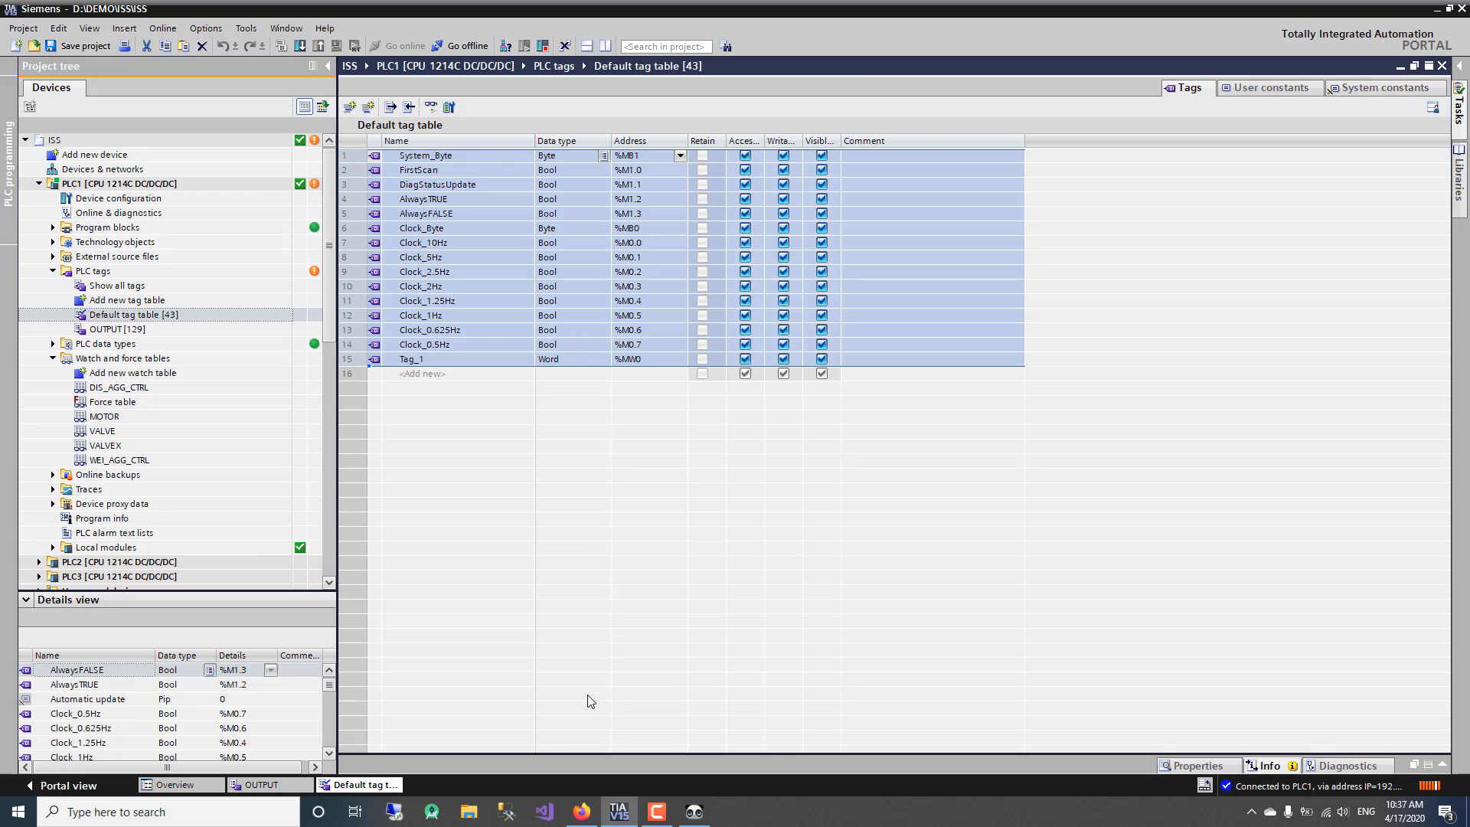
{"action": "left_click", "coordinate": [257, 810]}
{"action": "type", "text": "ed"}
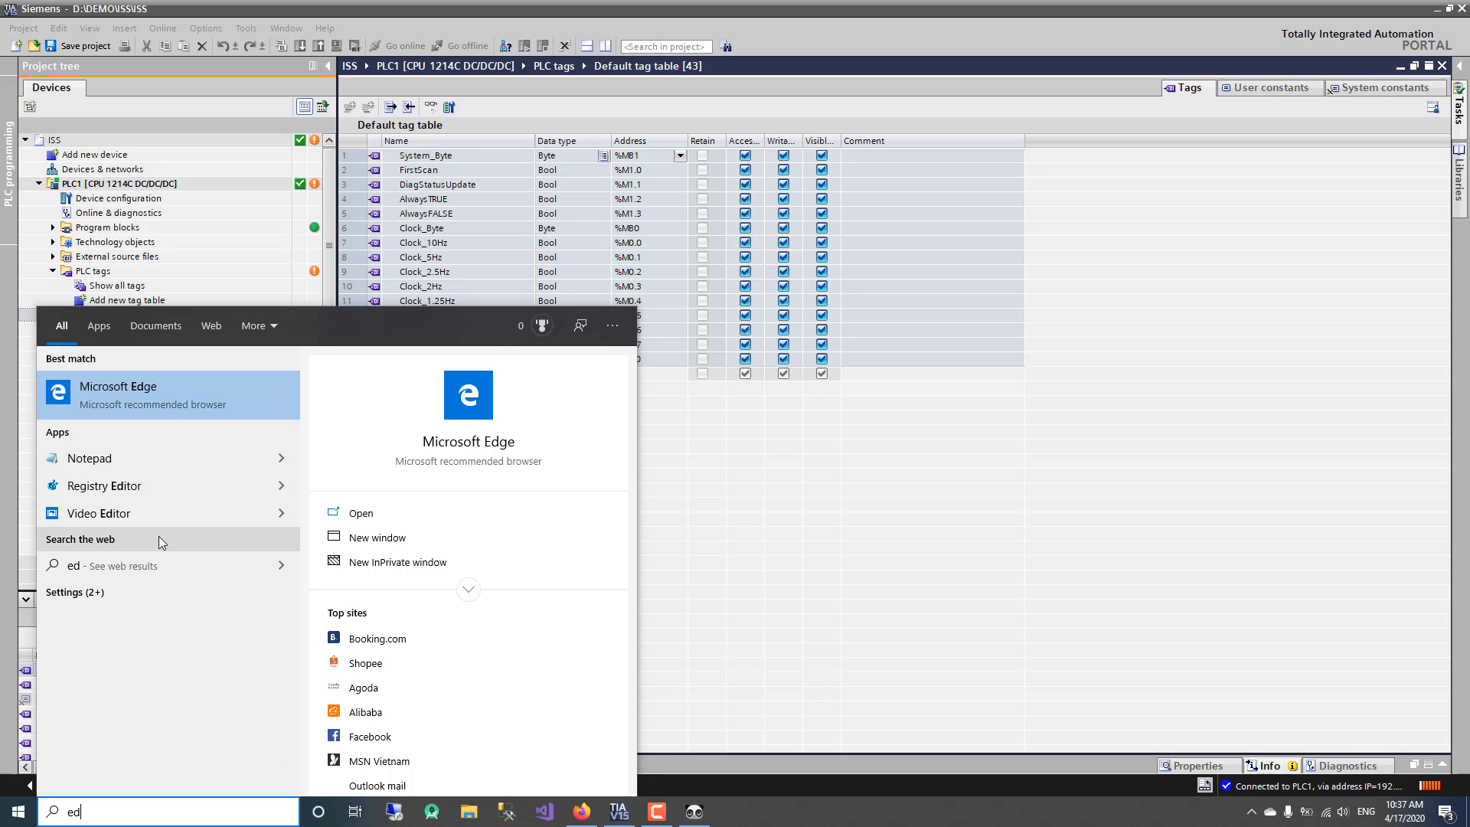
{"action": "key", "text": "BackSpace"}
{"action": "type", "text": "x"}
{"action": "key", "text": "Return"}
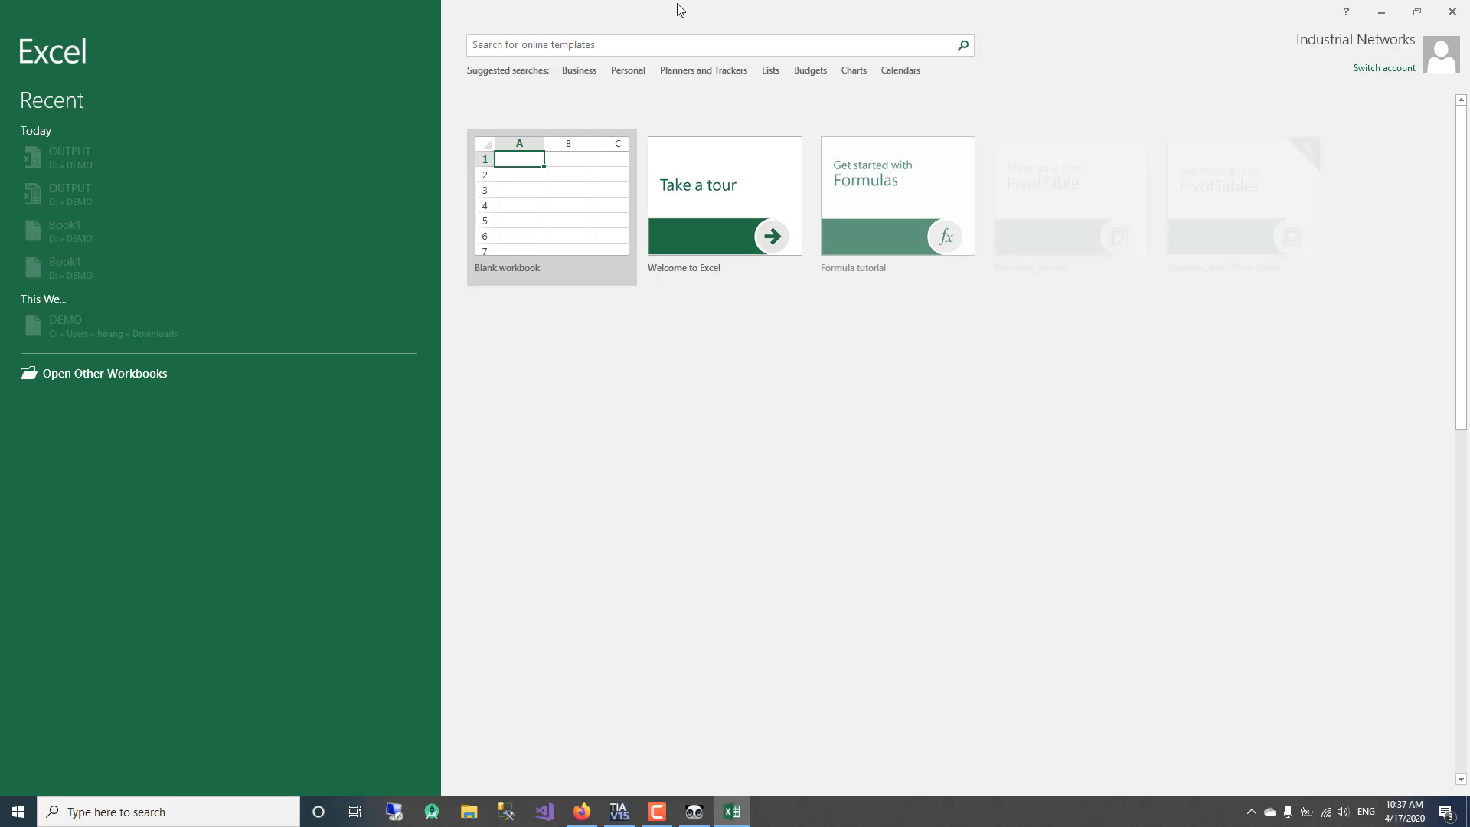
{"action": "left_click", "coordinate": [539, 157]}
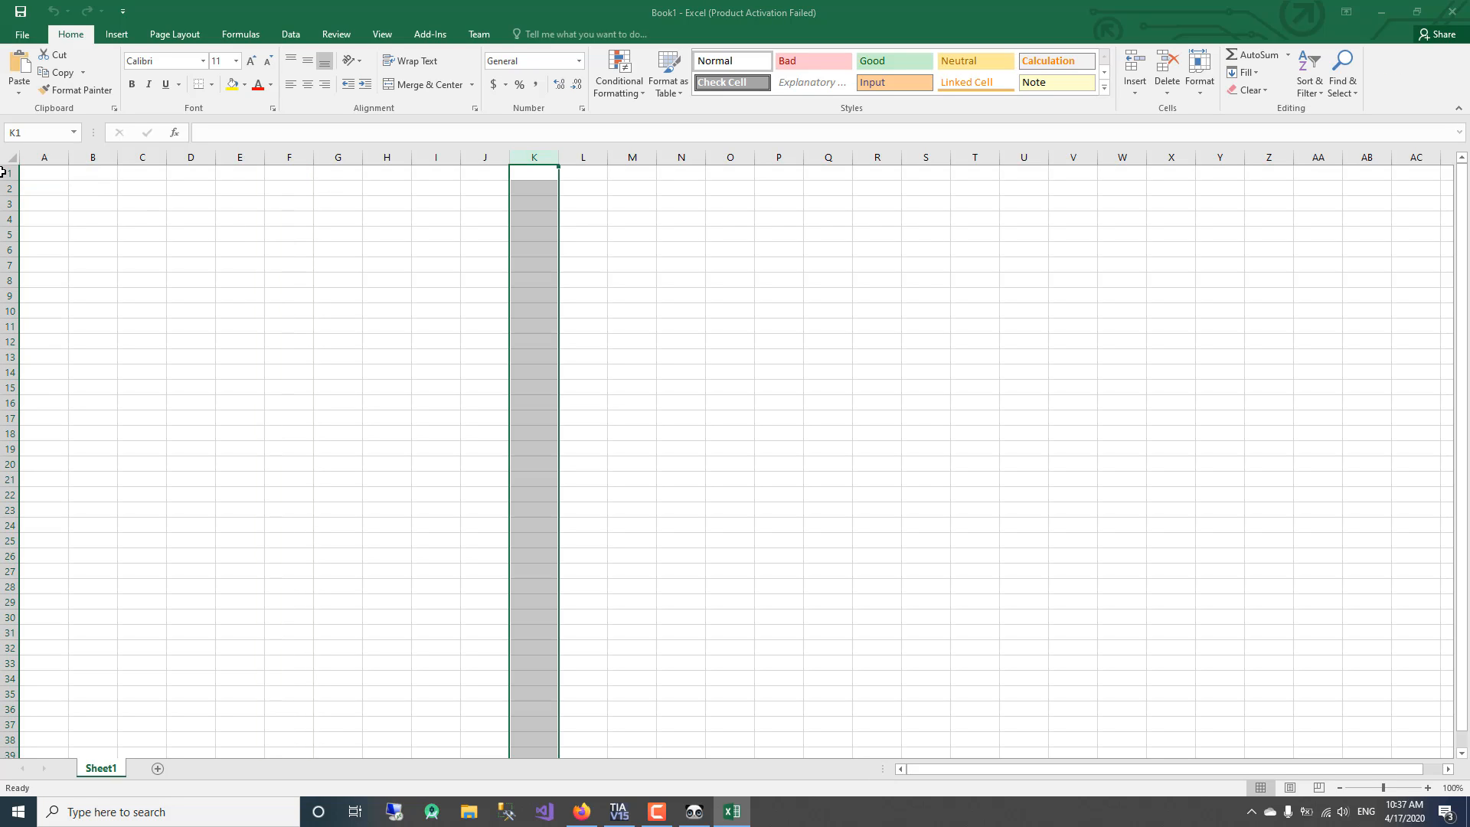
Paste the copied tags into the sheet starting at row 1 and delete the empty column A.
{"action": "left_click", "coordinate": [870, 558]}
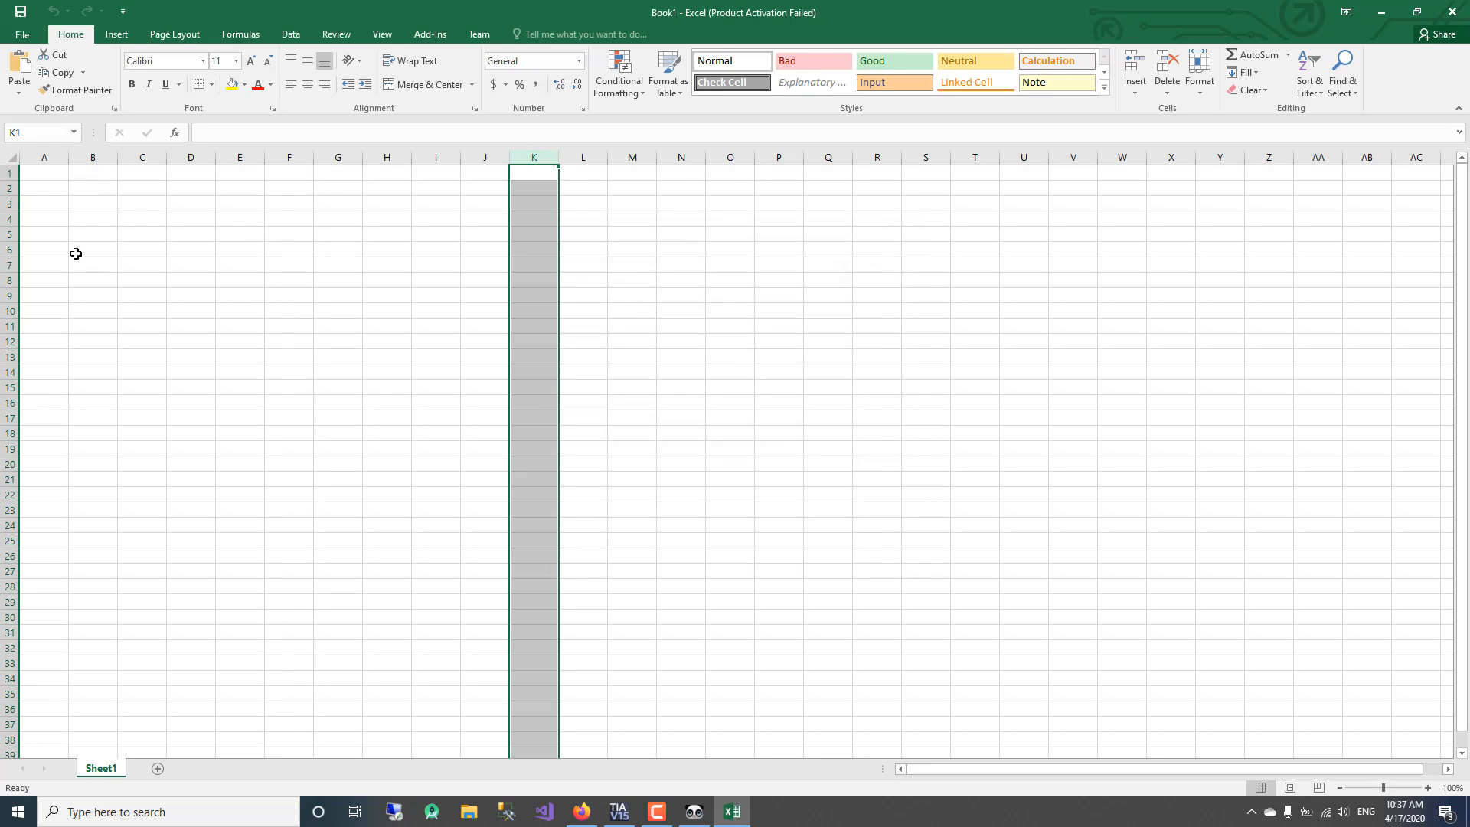
{"action": "left_click", "coordinate": [9, 173]}
{"action": "key", "text": "ctrl+v"}
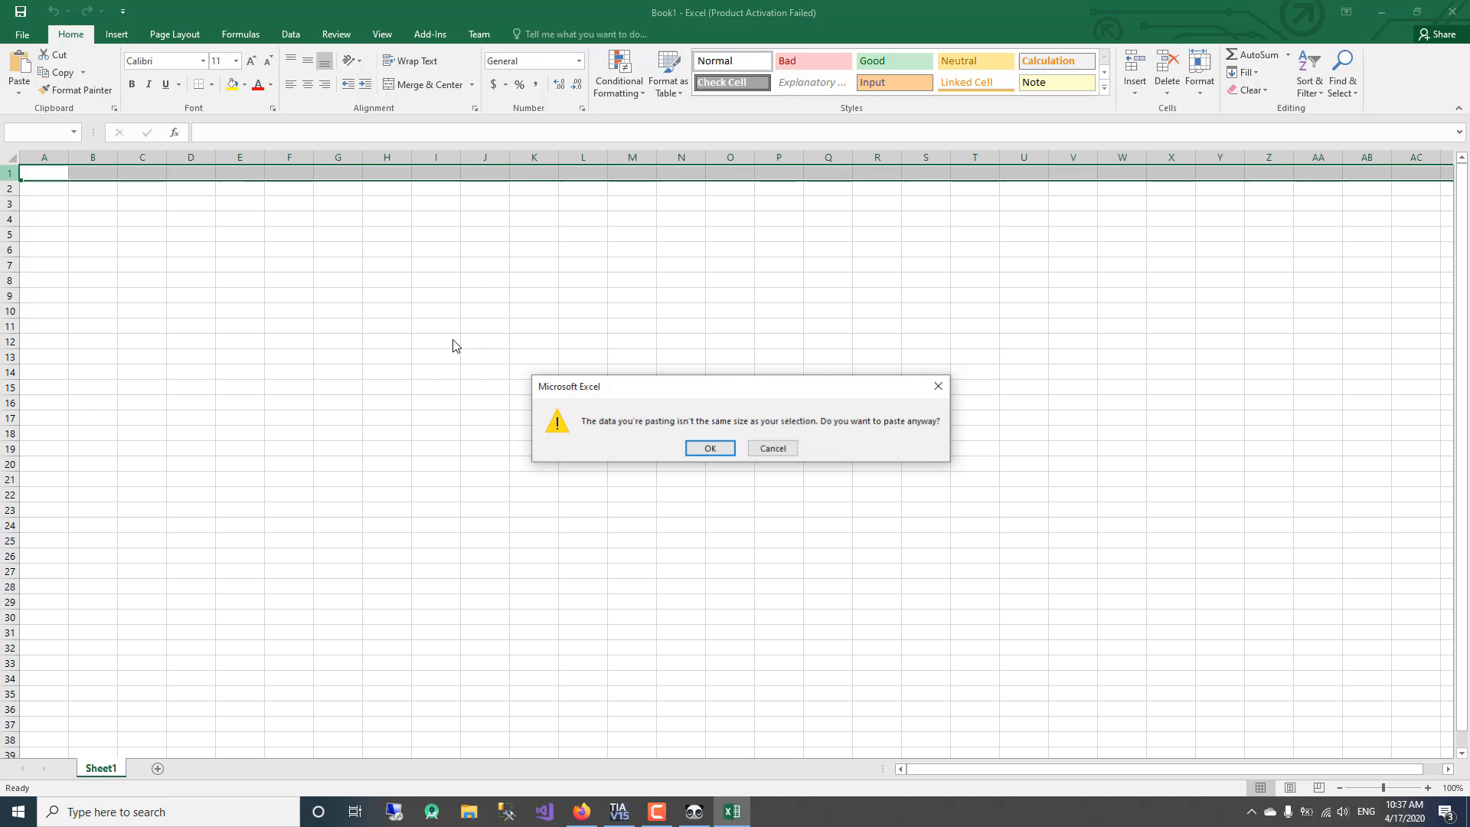
{"action": "left_click", "coordinate": [704, 451]}
{"action": "left_click", "coordinate": [58, 152]}
{"action": "right_click", "coordinate": [58, 153]}
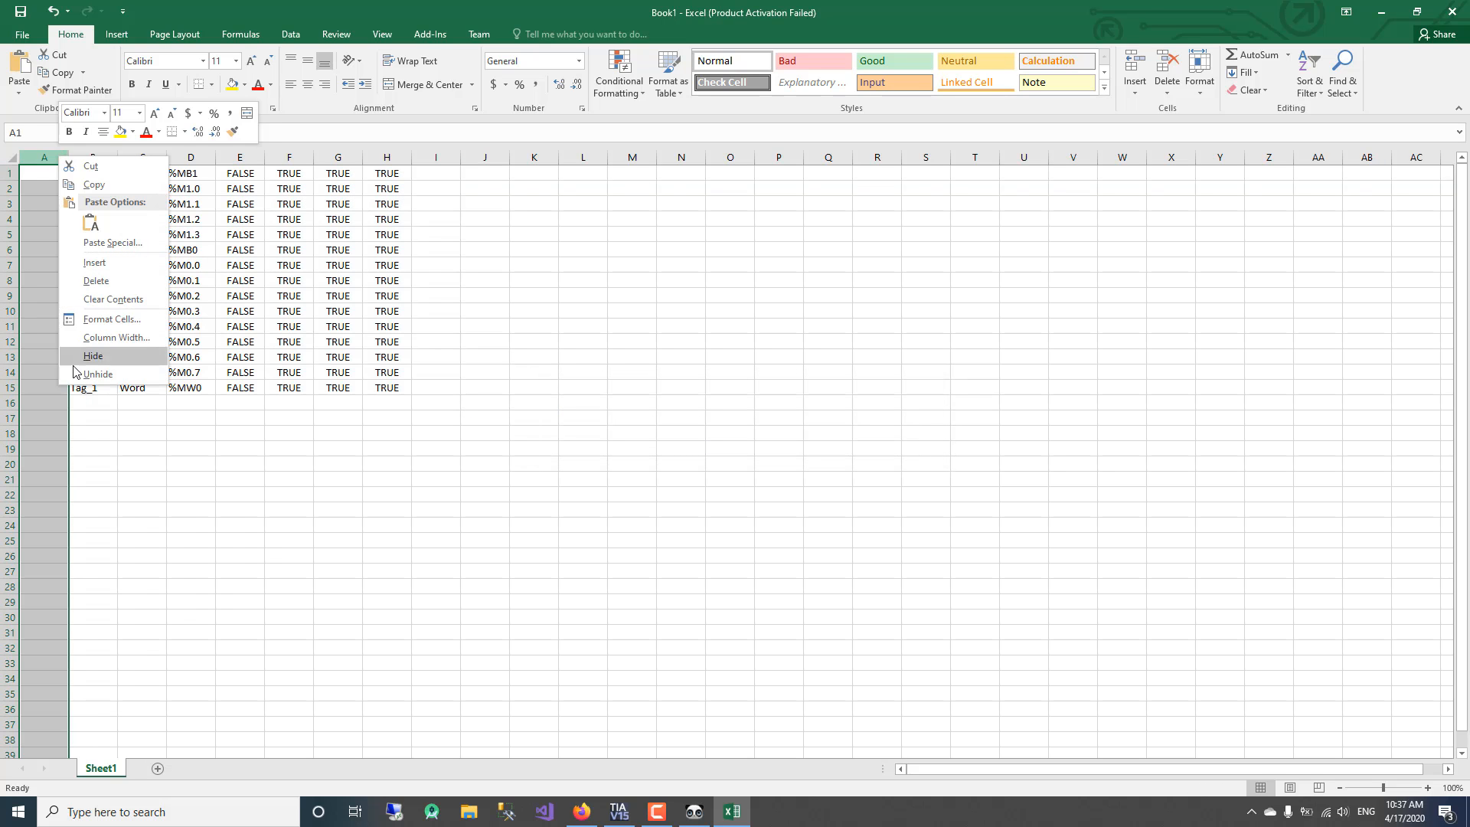
{"action": "left_click", "coordinate": [111, 279]}
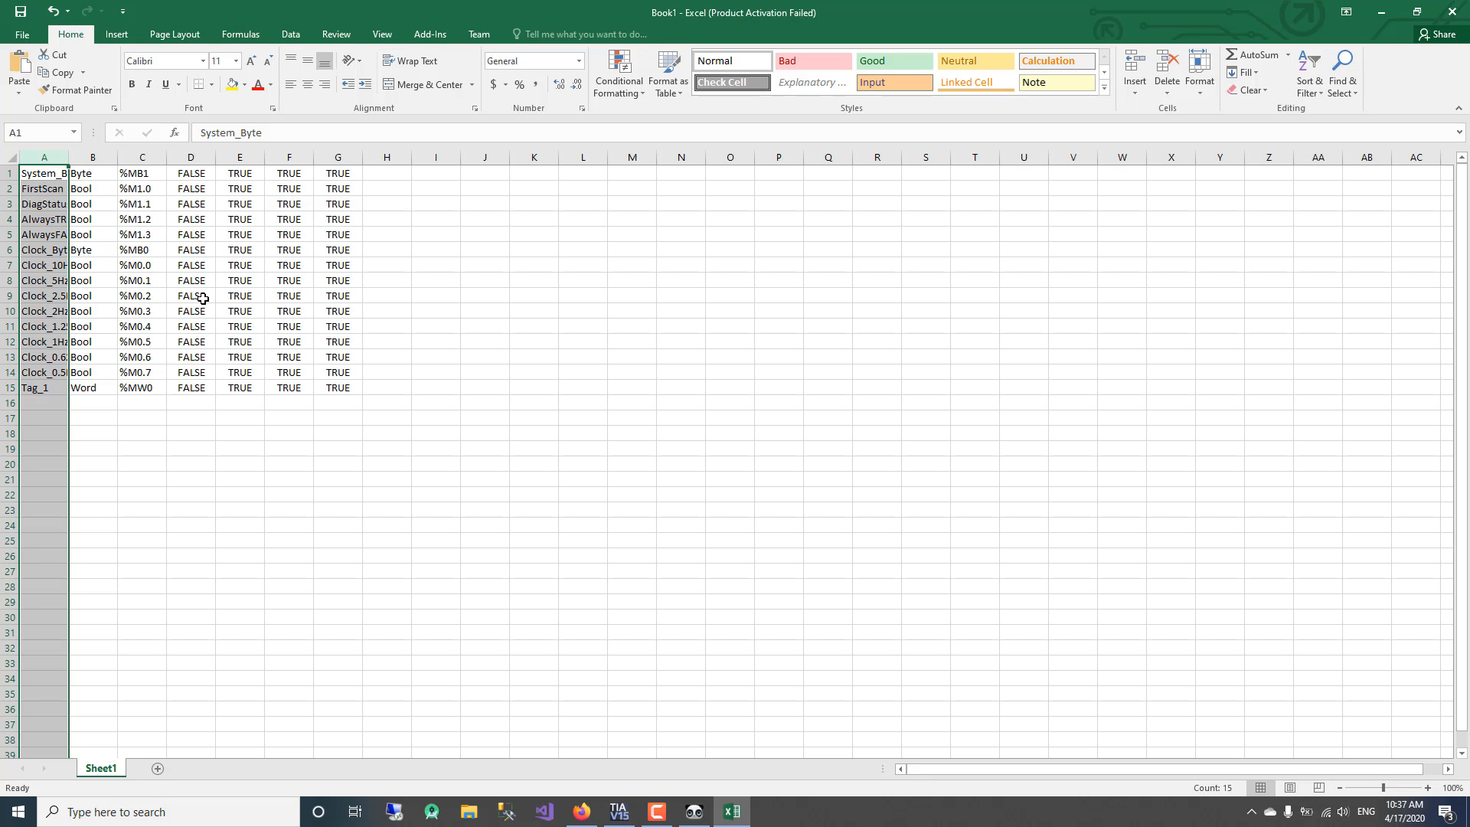
Replace every occurrence of %M in the sheet's tag addresses with nothing.
{"action": "left_click", "coordinate": [657, 812]}
{"action": "double_click", "coordinate": [135, 221]}
{"action": "left_click_drag", "start_coordinate": [135, 221], "coordinate": [119, 220]}
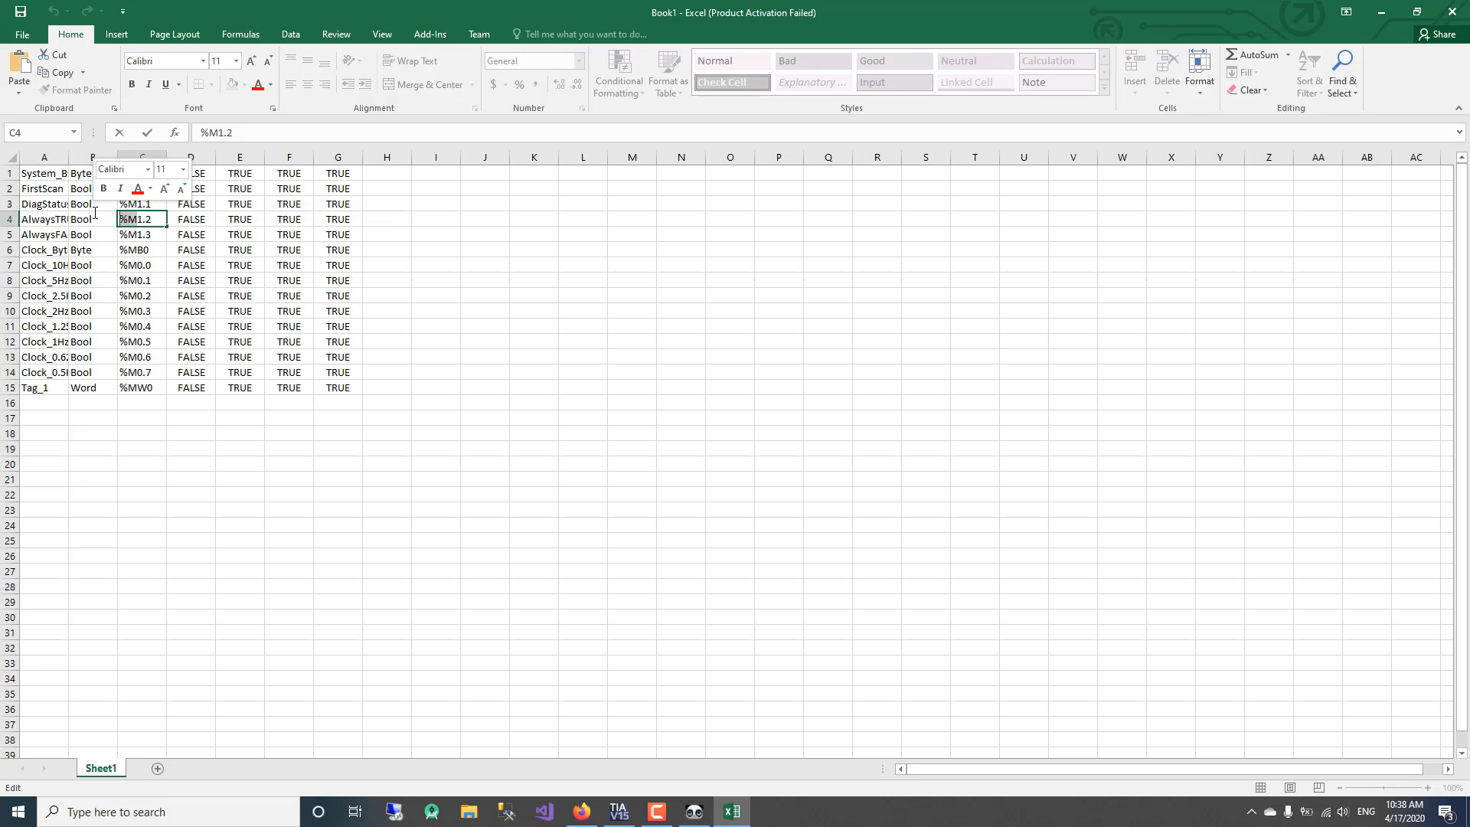
{"action": "key", "text": "Escape"}
{"action": "key", "text": "ctrl+h"}
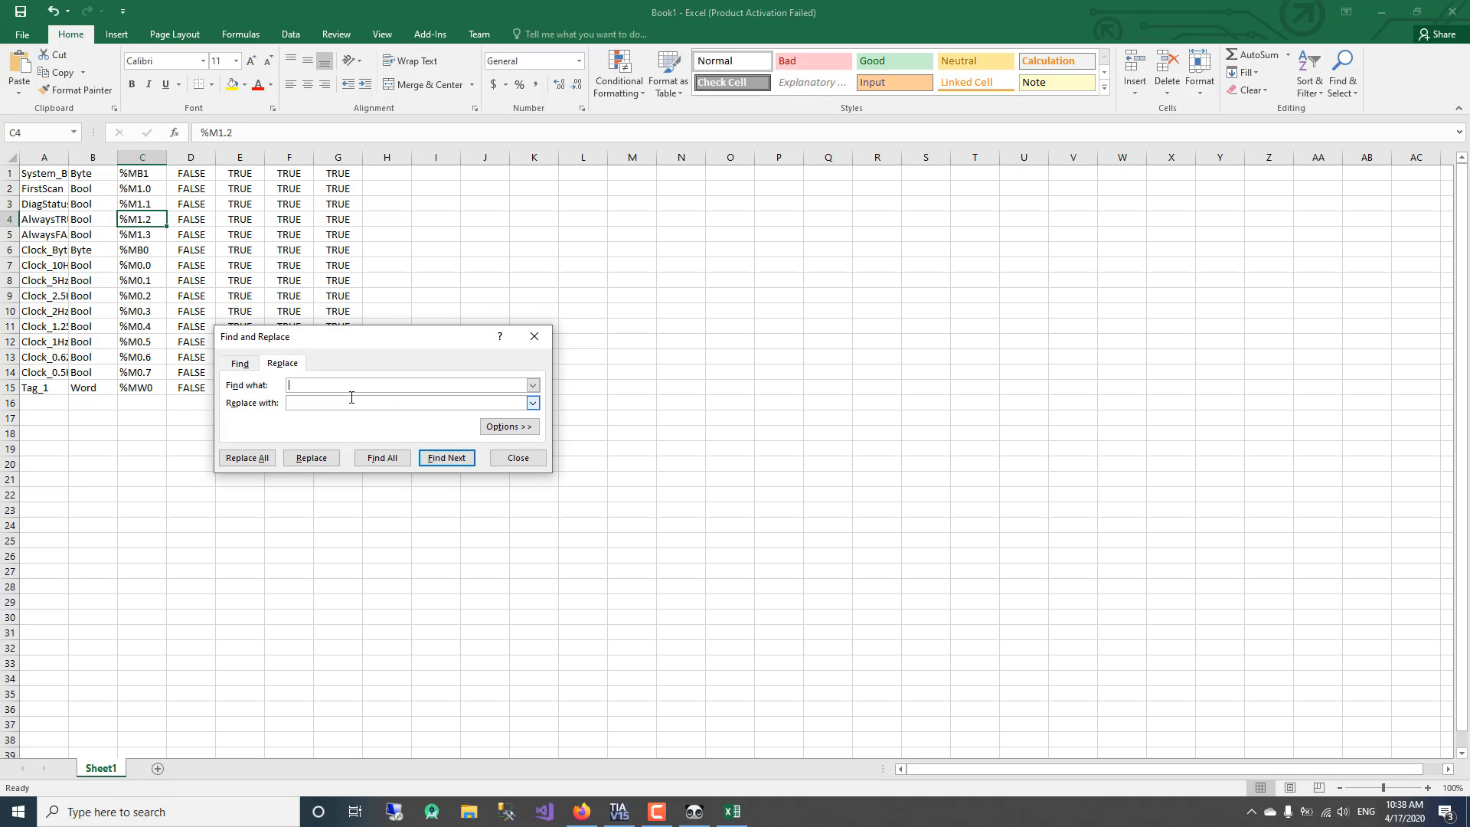
{"action": "type", "text": "%M"}
{"action": "left_click", "coordinate": [258, 464]}
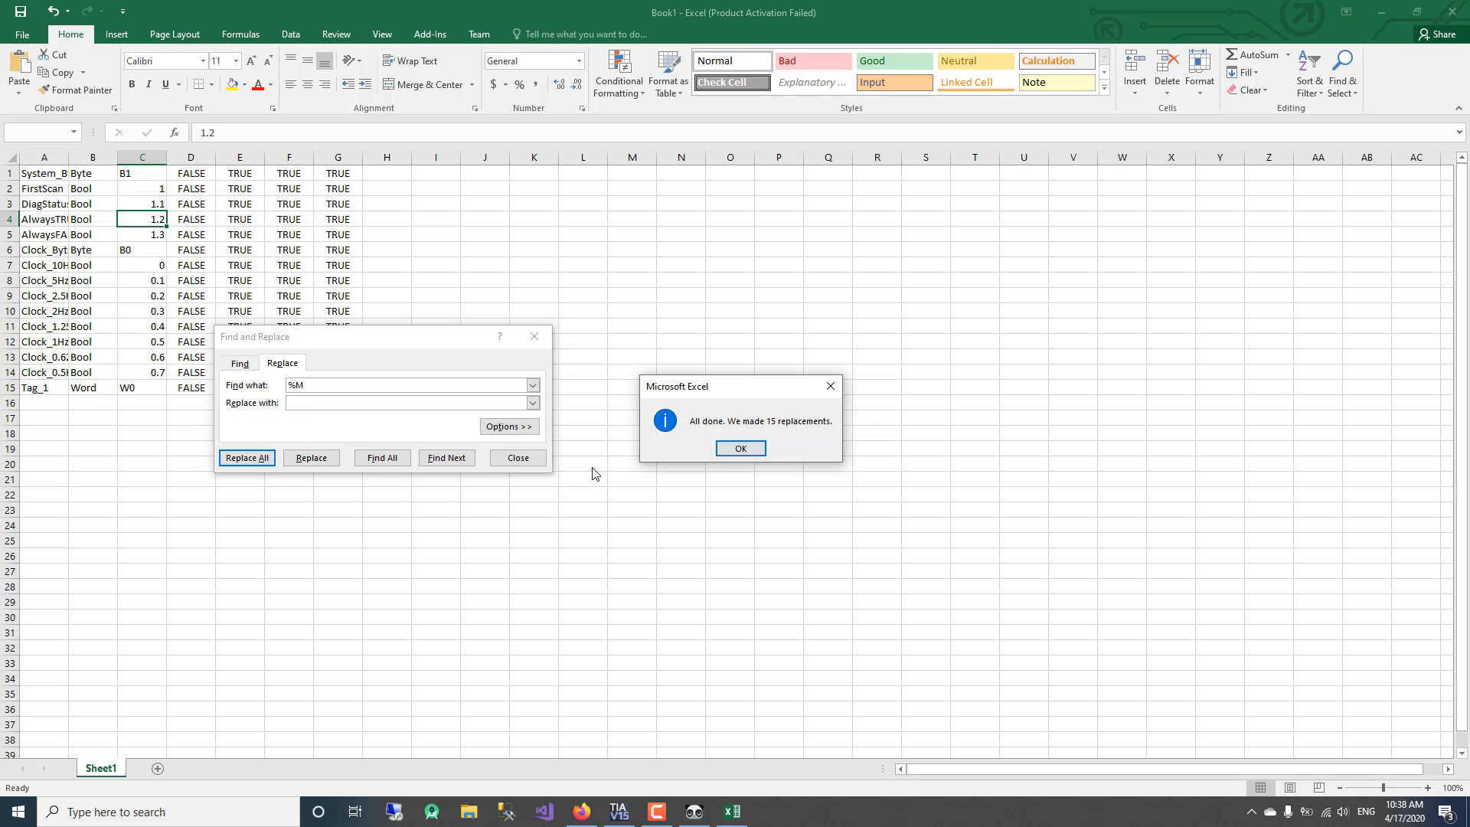
{"action": "left_click", "coordinate": [740, 449]}
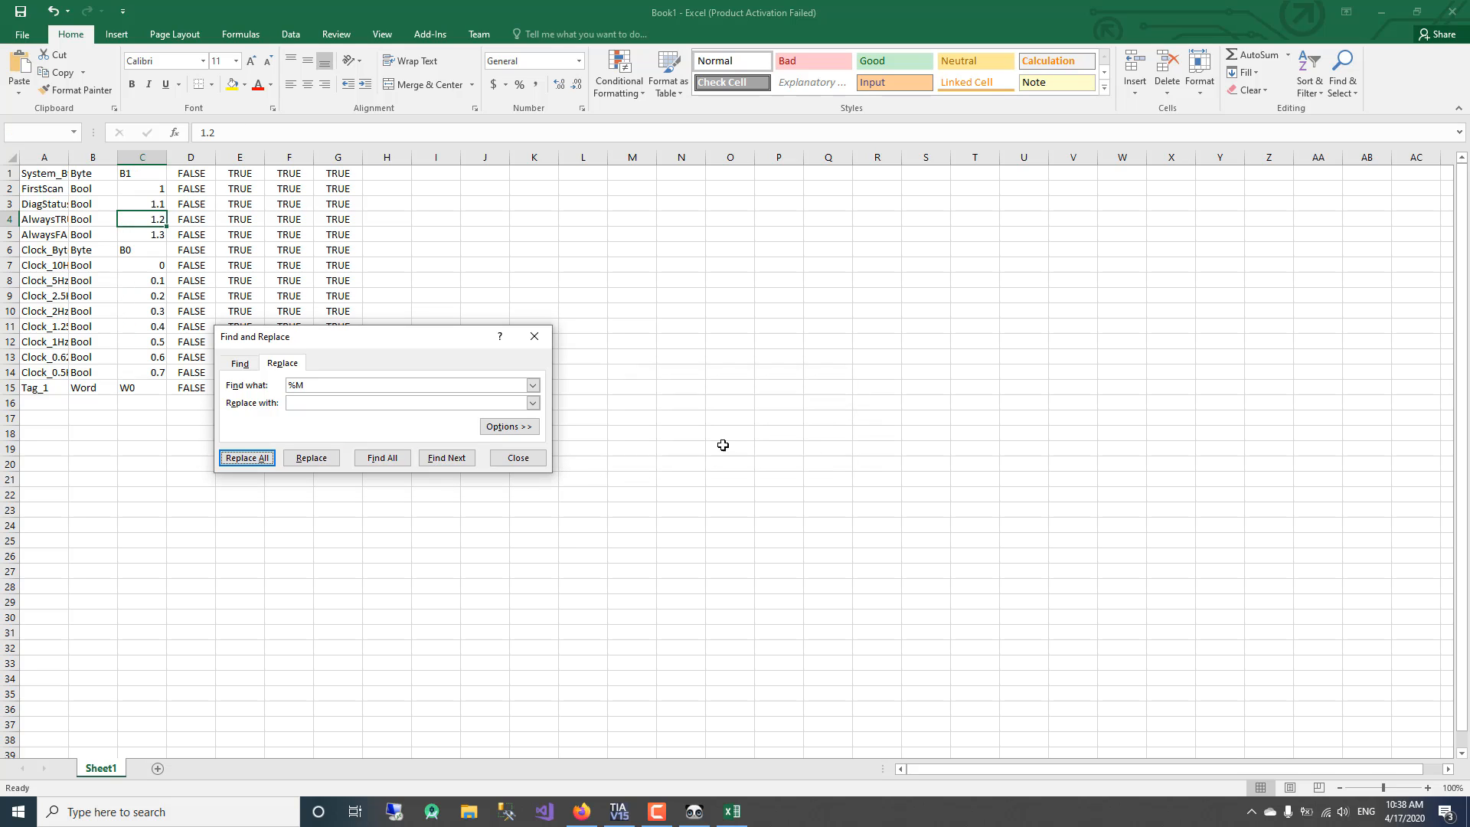
Try running the replacement of %M across the whole sheet again after checking the Tag_1 address.
{"action": "left_click", "coordinate": [135, 388]}
{"action": "double_click", "coordinate": [130, 386]}
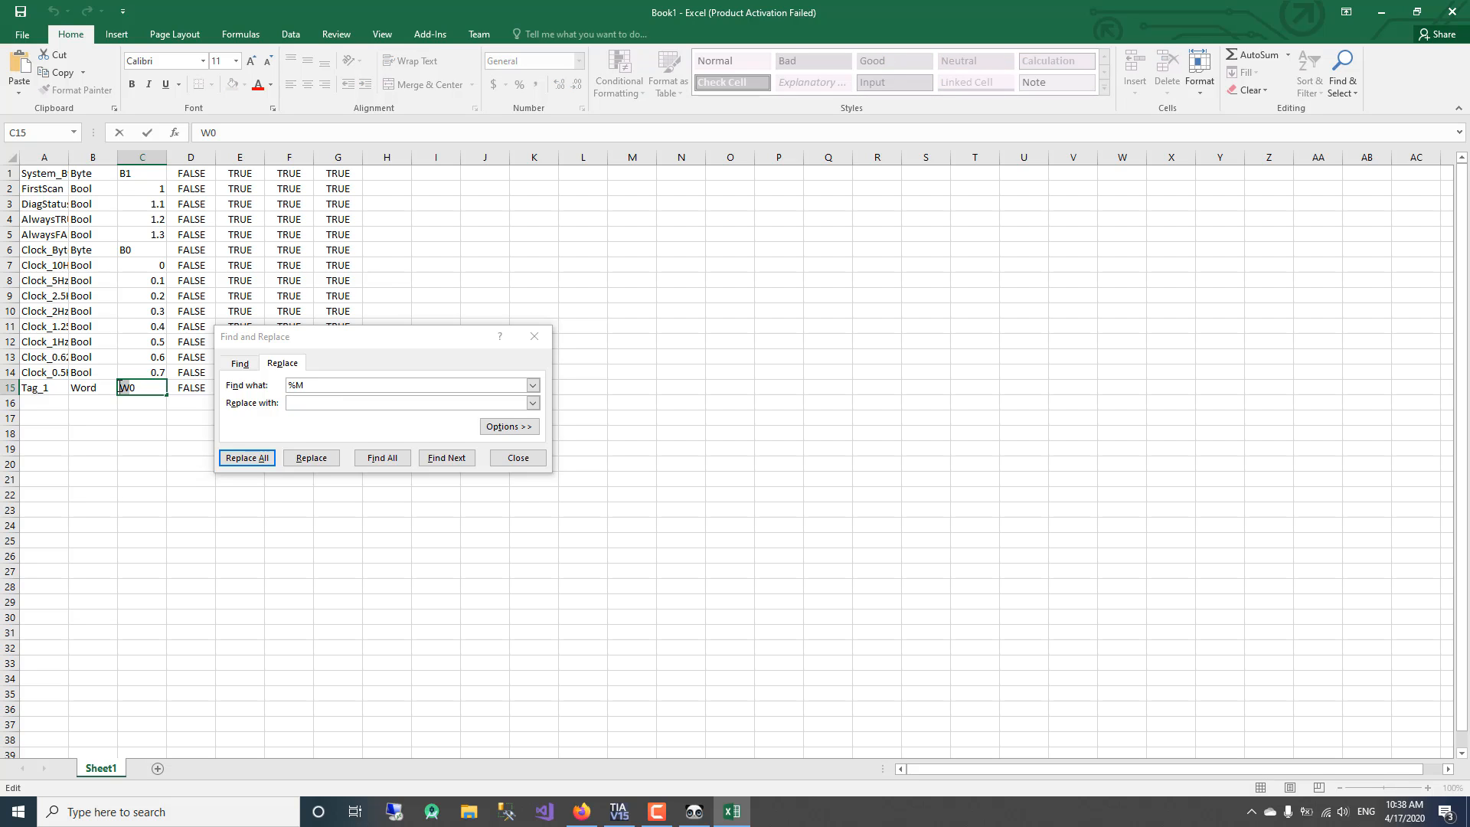
{"action": "left_click", "coordinate": [260, 421]}
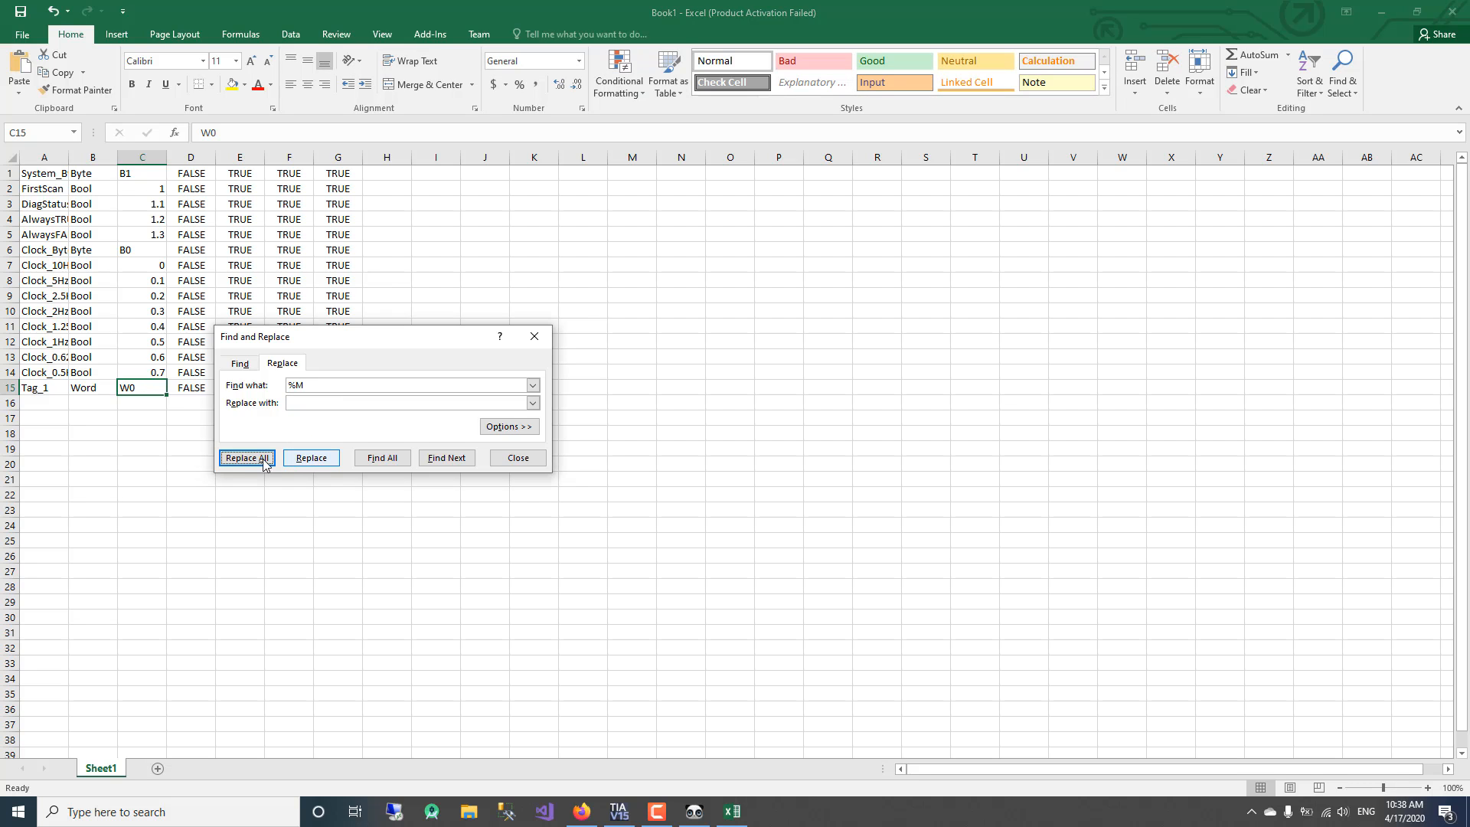
{"action": "left_click", "coordinate": [264, 459]}
{"action": "left_click", "coordinate": [740, 452]}
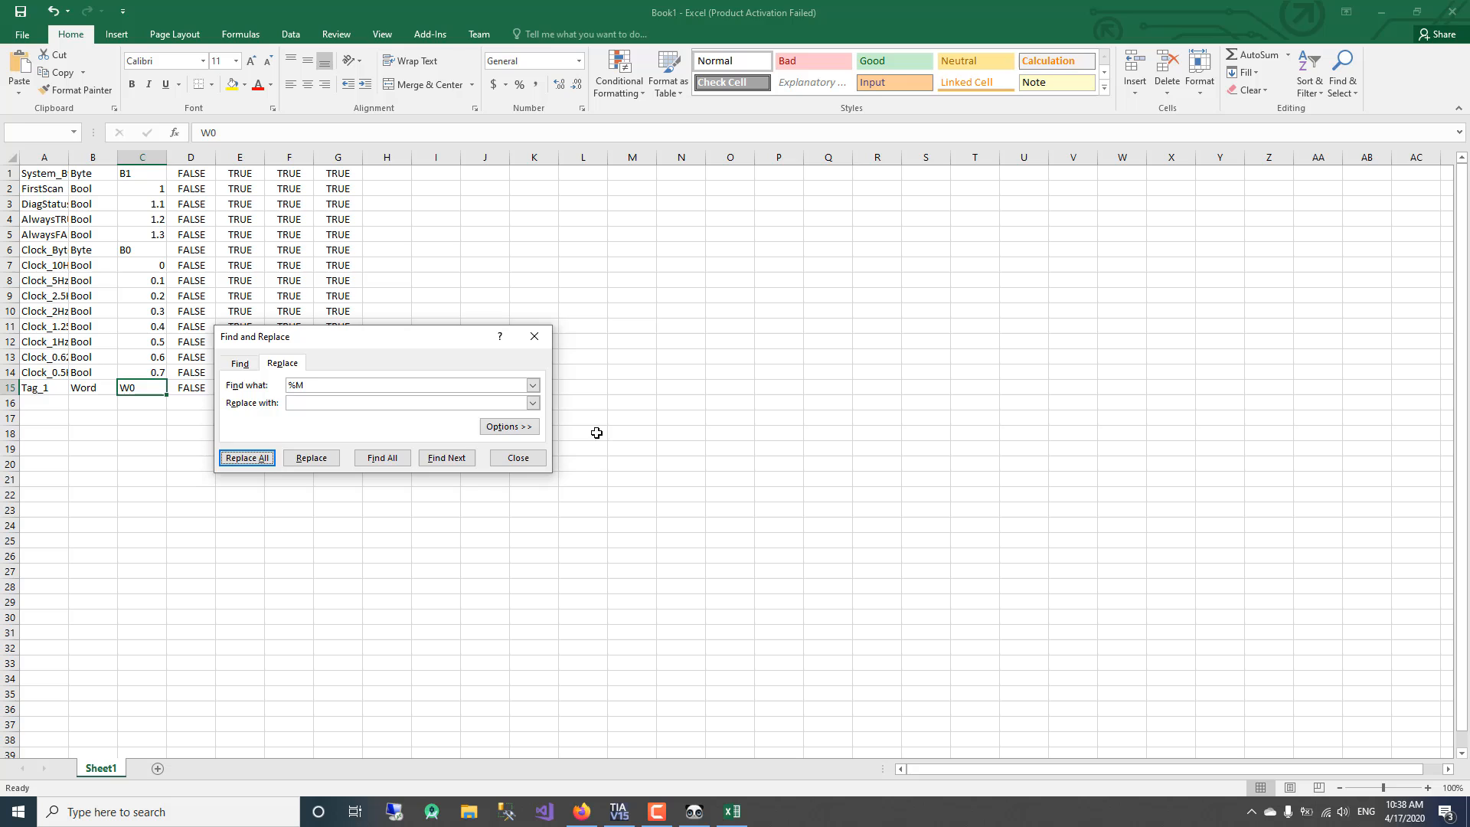
Close Find and Replace and strip the letter prefixes from the Tag_1, Clock_Byte and System_Byte addresses, leaving 0, 0 and 1.
{"action": "left_click", "coordinate": [548, 337]}
{"action": "double_click", "coordinate": [128, 388]}
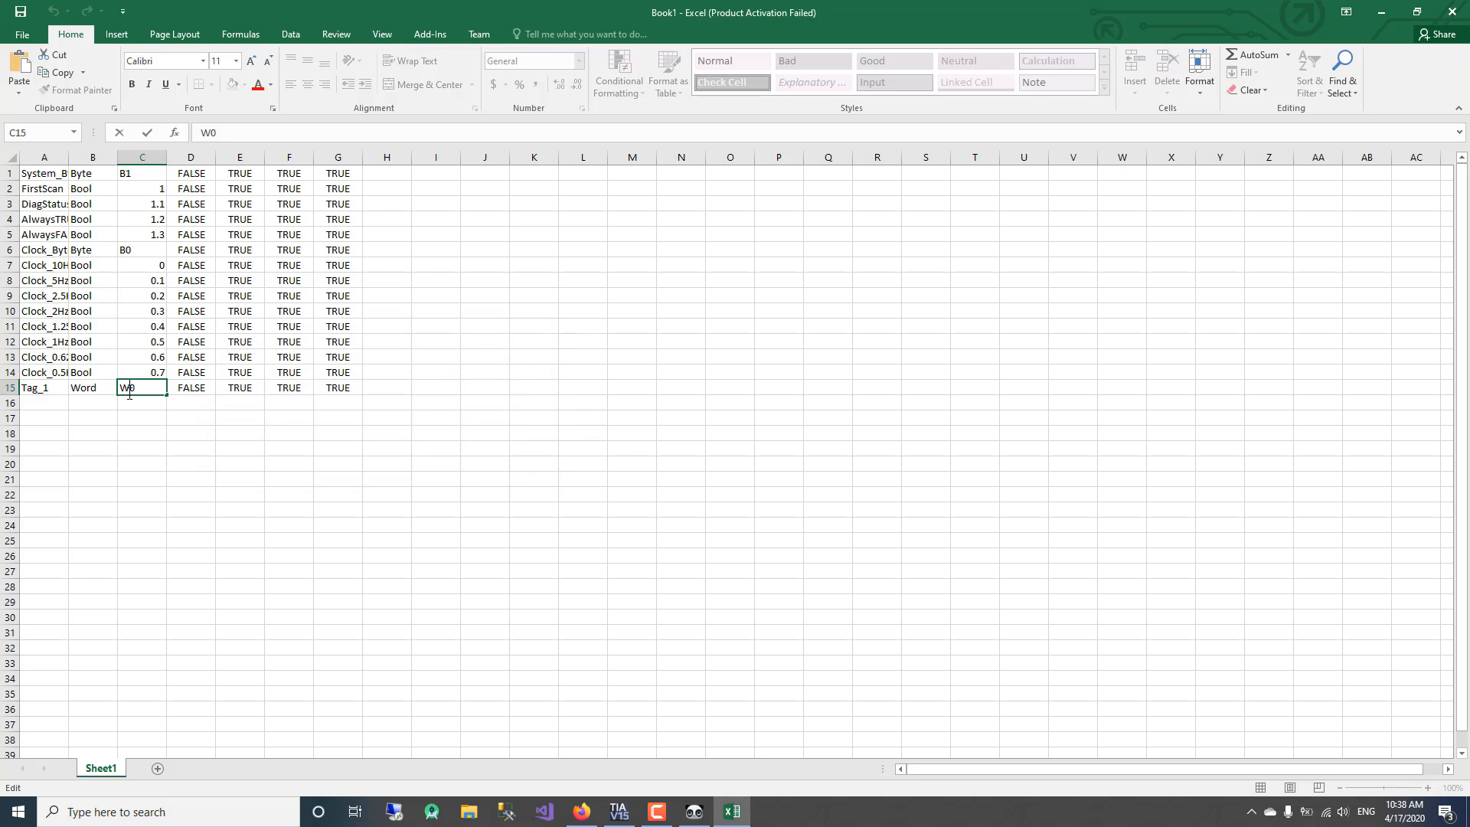
{"action": "key", "text": "BackSpace"}
{"action": "left_click", "coordinate": [125, 251]}
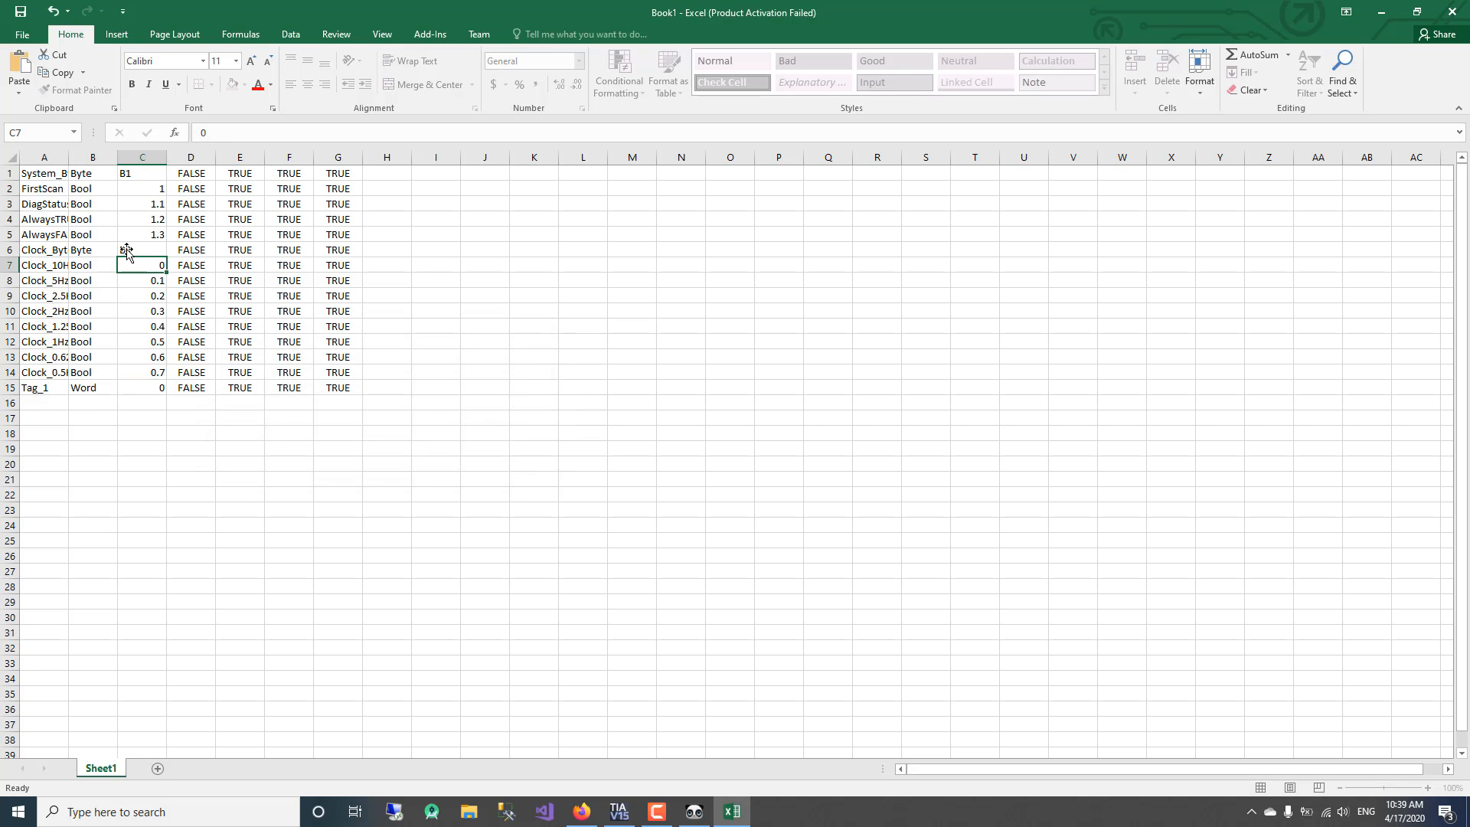
{"action": "double_click", "coordinate": [125, 252]}
{"action": "key", "text": "BackSpace"}
{"action": "left_click", "coordinate": [174, 314]}
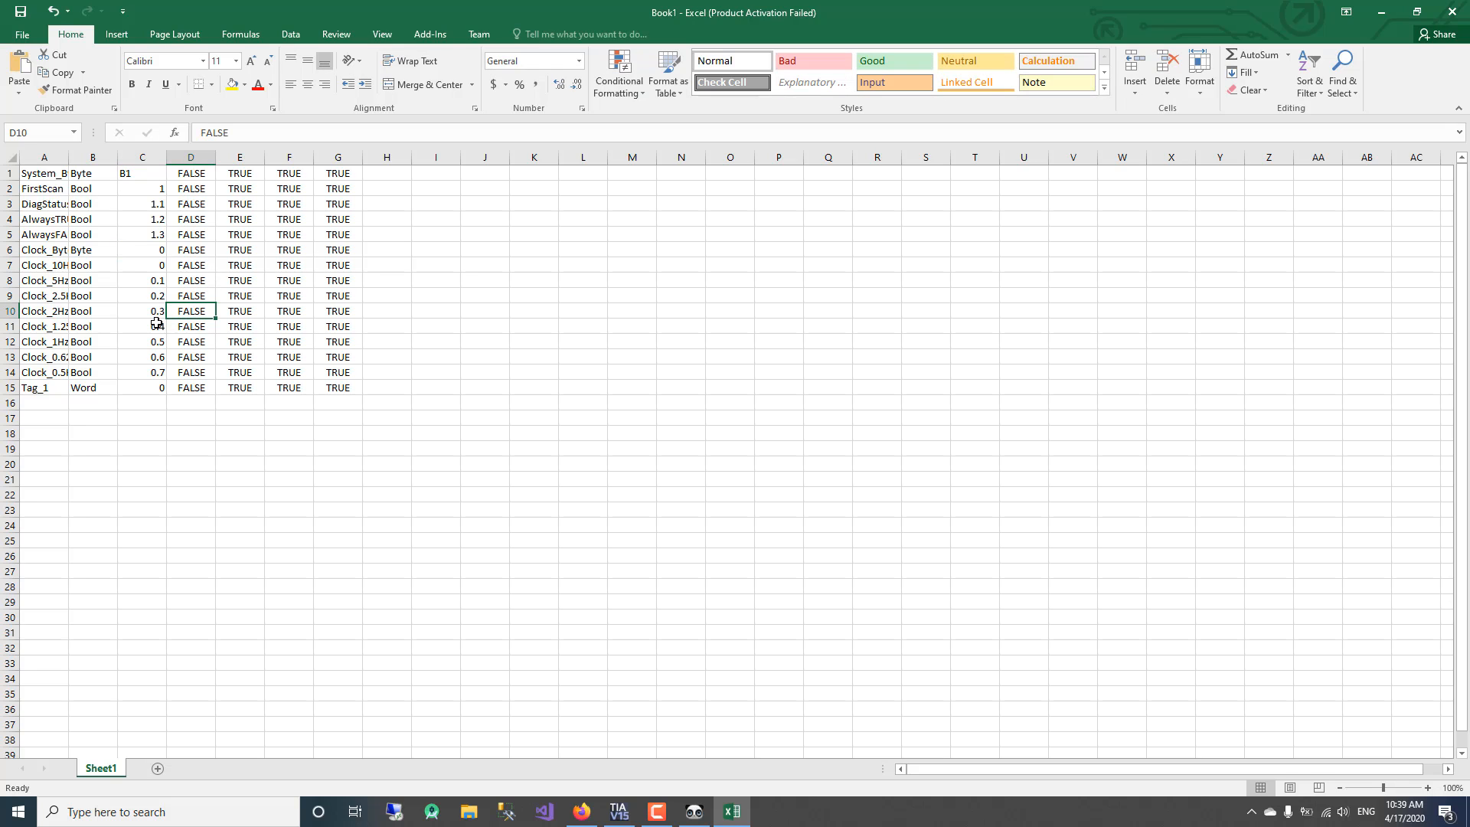
{"action": "double_click", "coordinate": [126, 174]}
{"action": "key", "text": "BackSpace"}
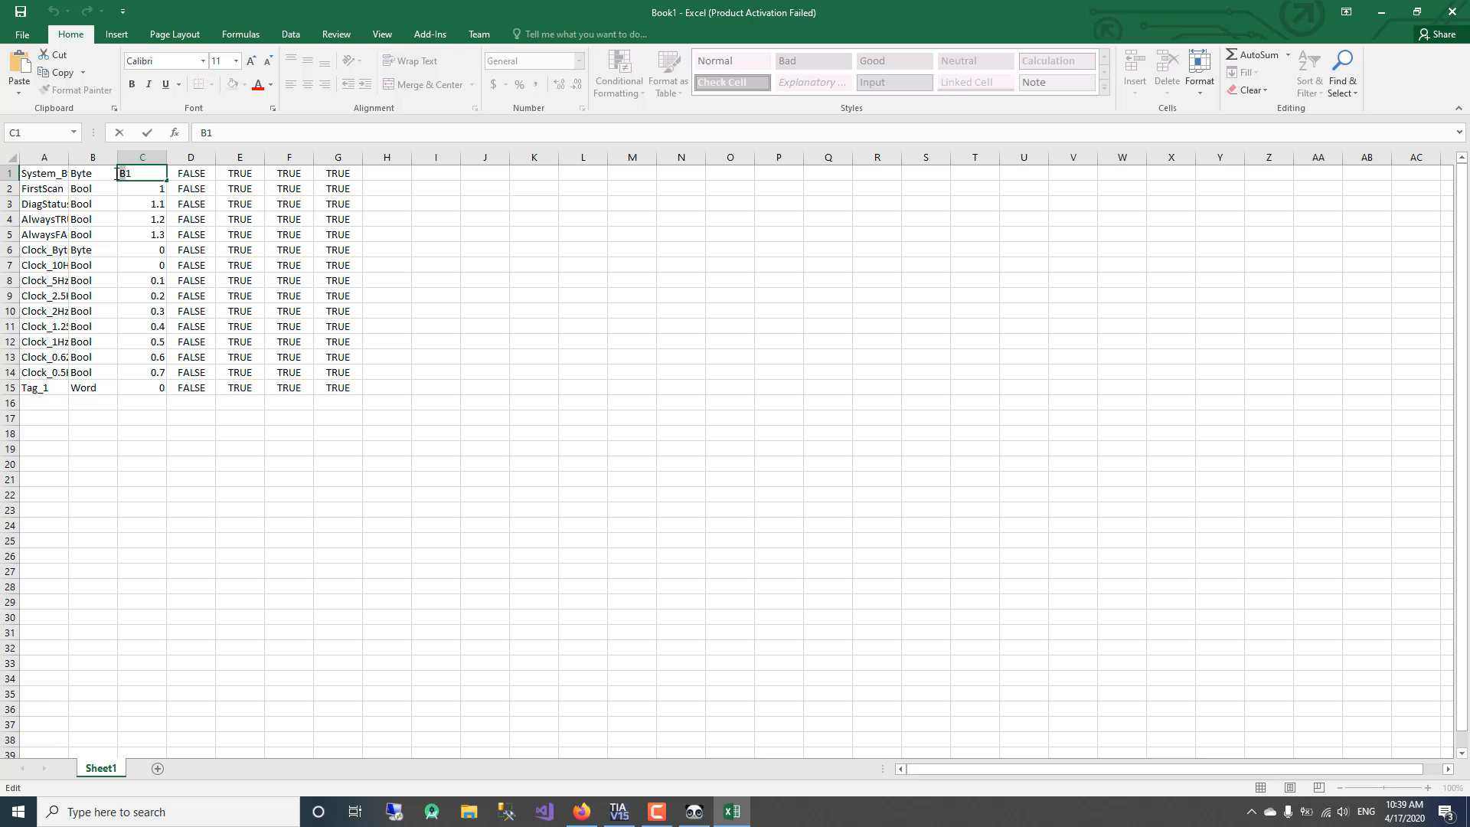
{"action": "left_click", "coordinate": [141, 226]}
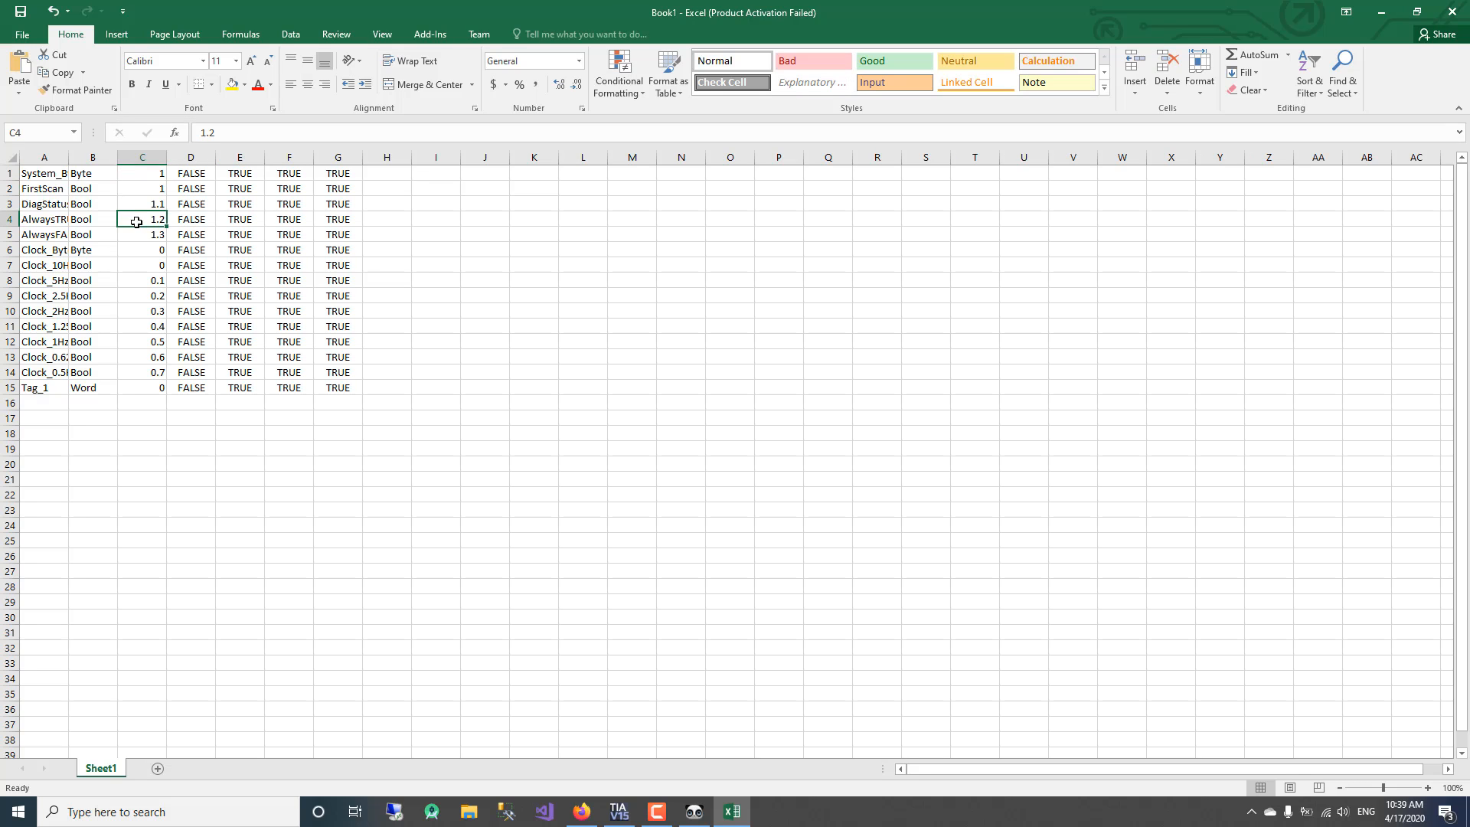
Save the workbook as FLAG in the DEMO folder on drive D.
{"action": "key", "text": "ctrl+s"}
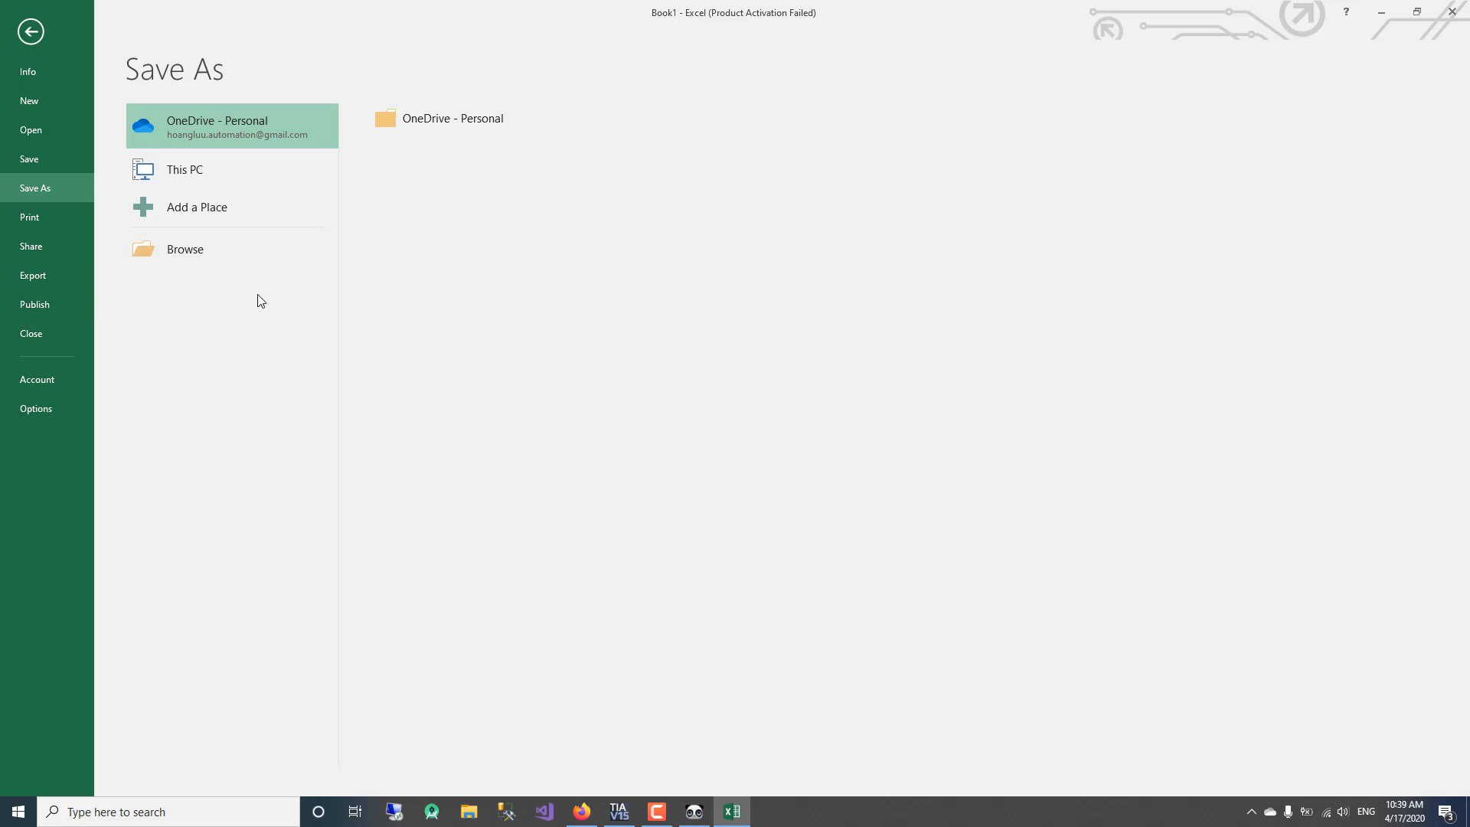
{"action": "left_click", "coordinate": [192, 172]}
{"action": "left_click", "coordinate": [194, 253]}
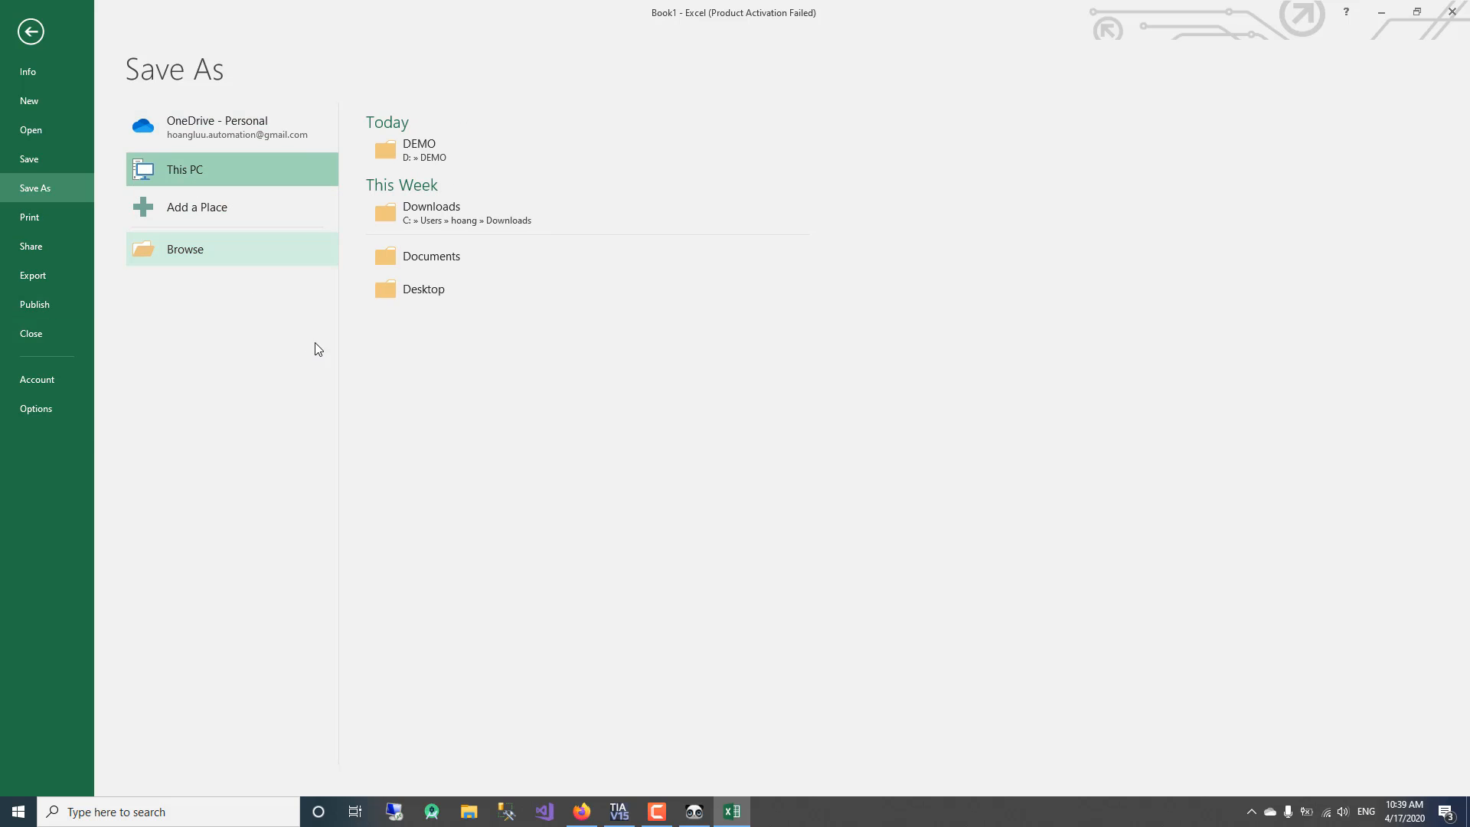
{"action": "left_click", "coordinate": [98, 262]}
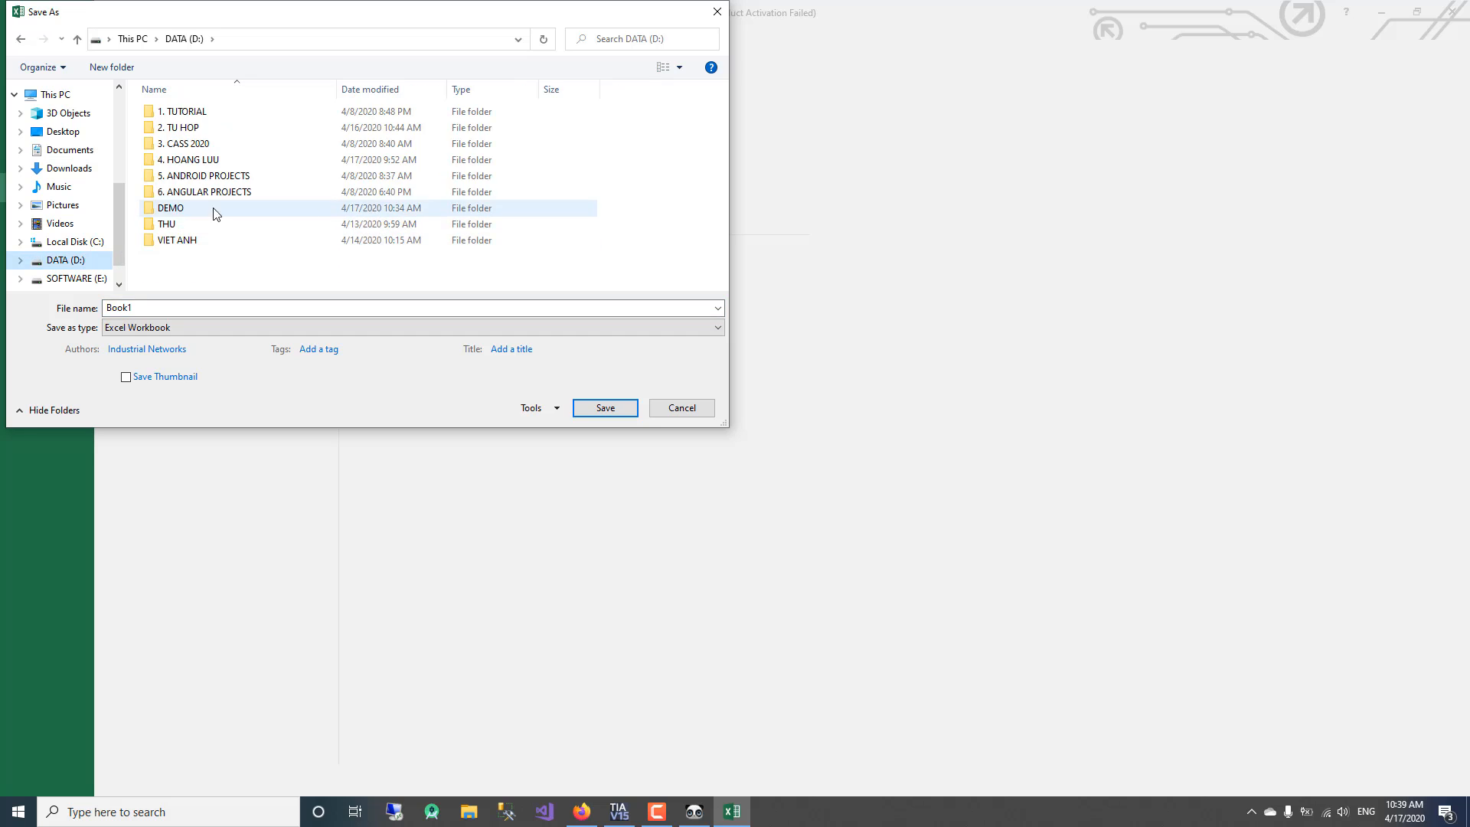
{"action": "double_click", "coordinate": [190, 209]}
{"action": "double_click", "coordinate": [164, 307]}
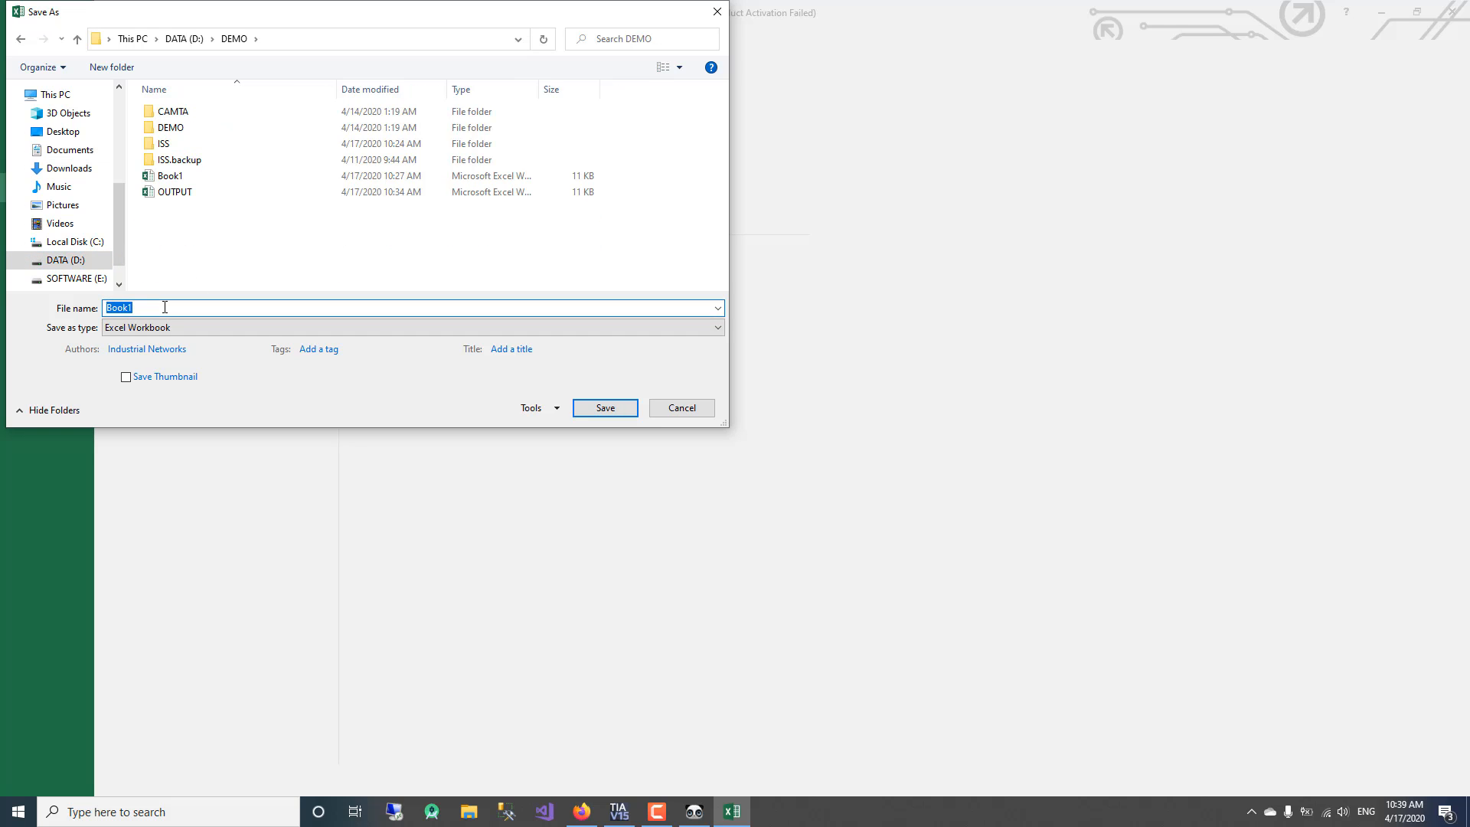
{"action": "type", "text": "M"}
{"action": "type", "text": "LAG"}
{"action": "key", "text": "Return"}
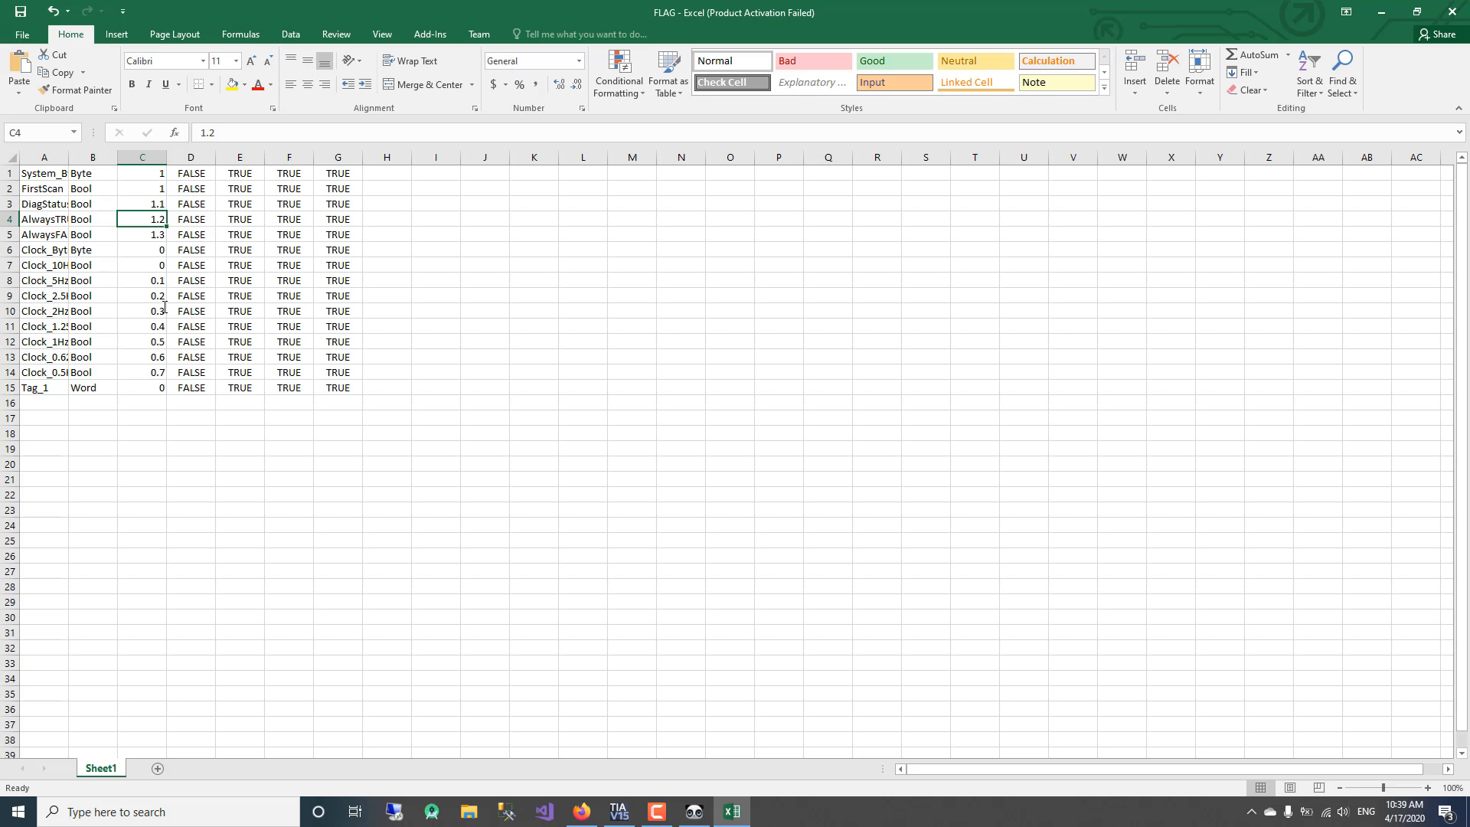
Save a CSV (Comma delimited) copy of FLAG in the DEMO folder and close Excel without saving again.
{"action": "left_click", "coordinate": [22, 34]}
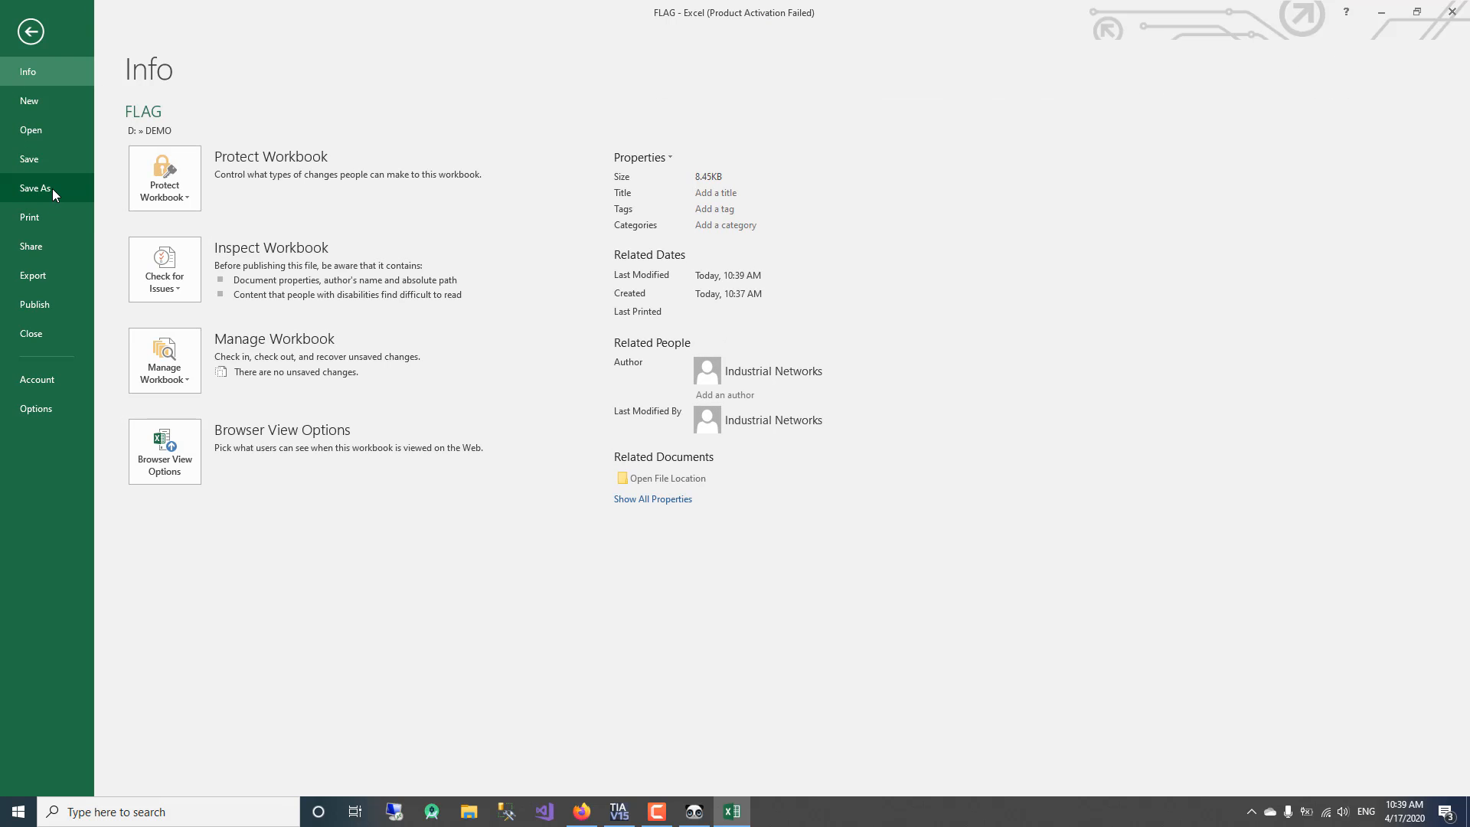
{"action": "left_click", "coordinate": [52, 188]}
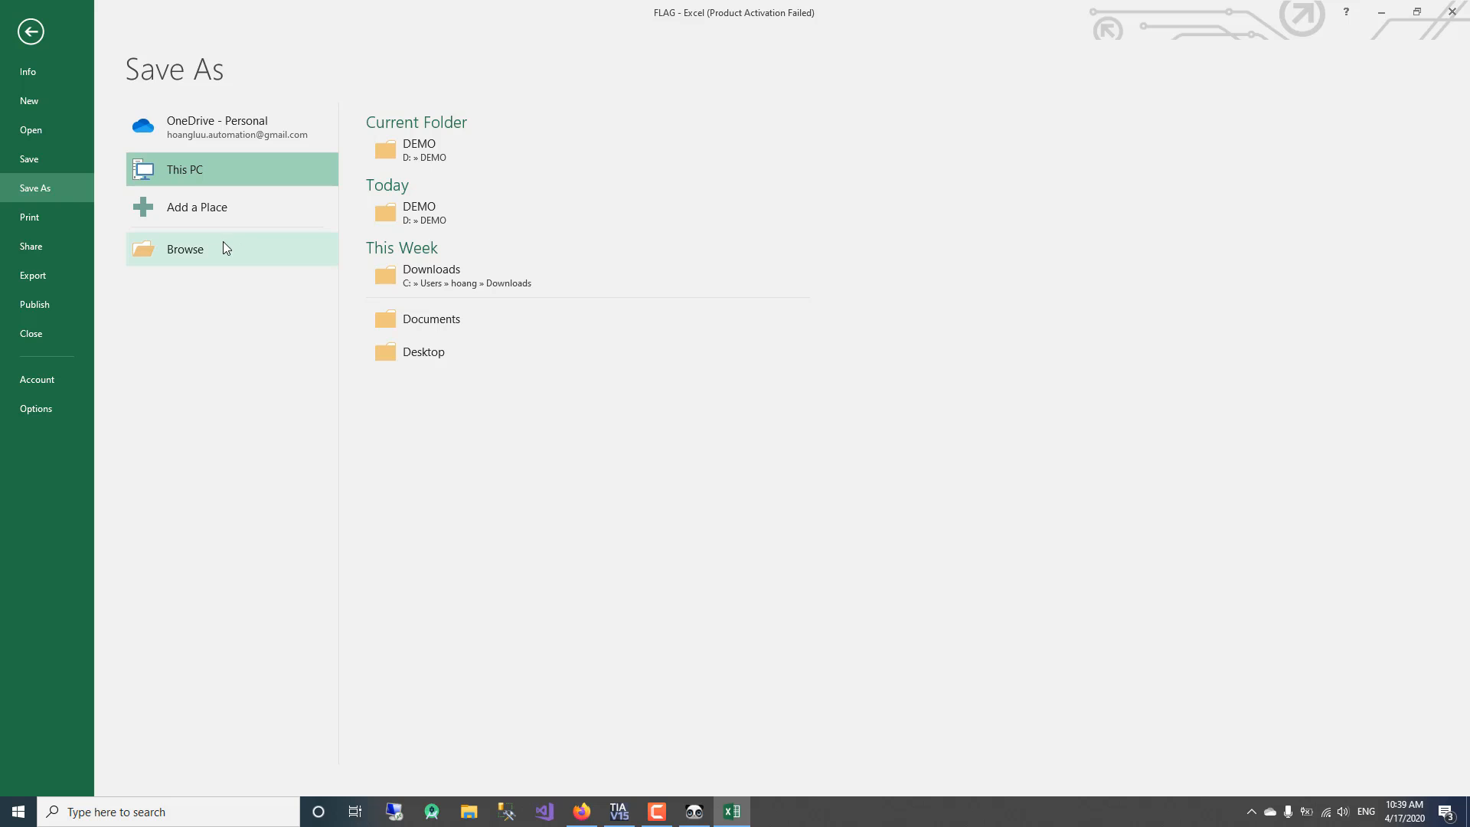
{"action": "left_click", "coordinate": [217, 327]}
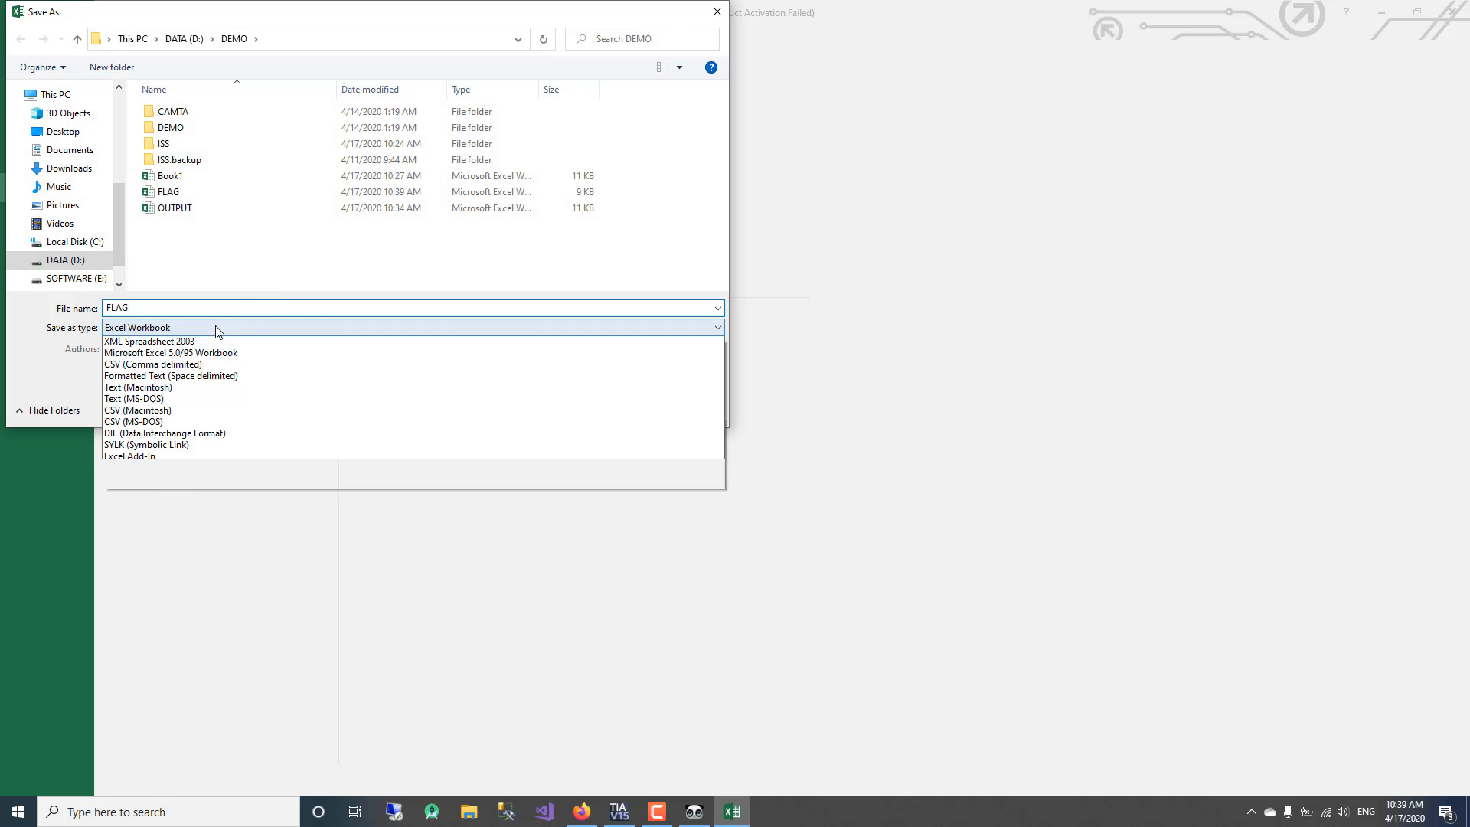
{"action": "left_click", "coordinate": [165, 506]}
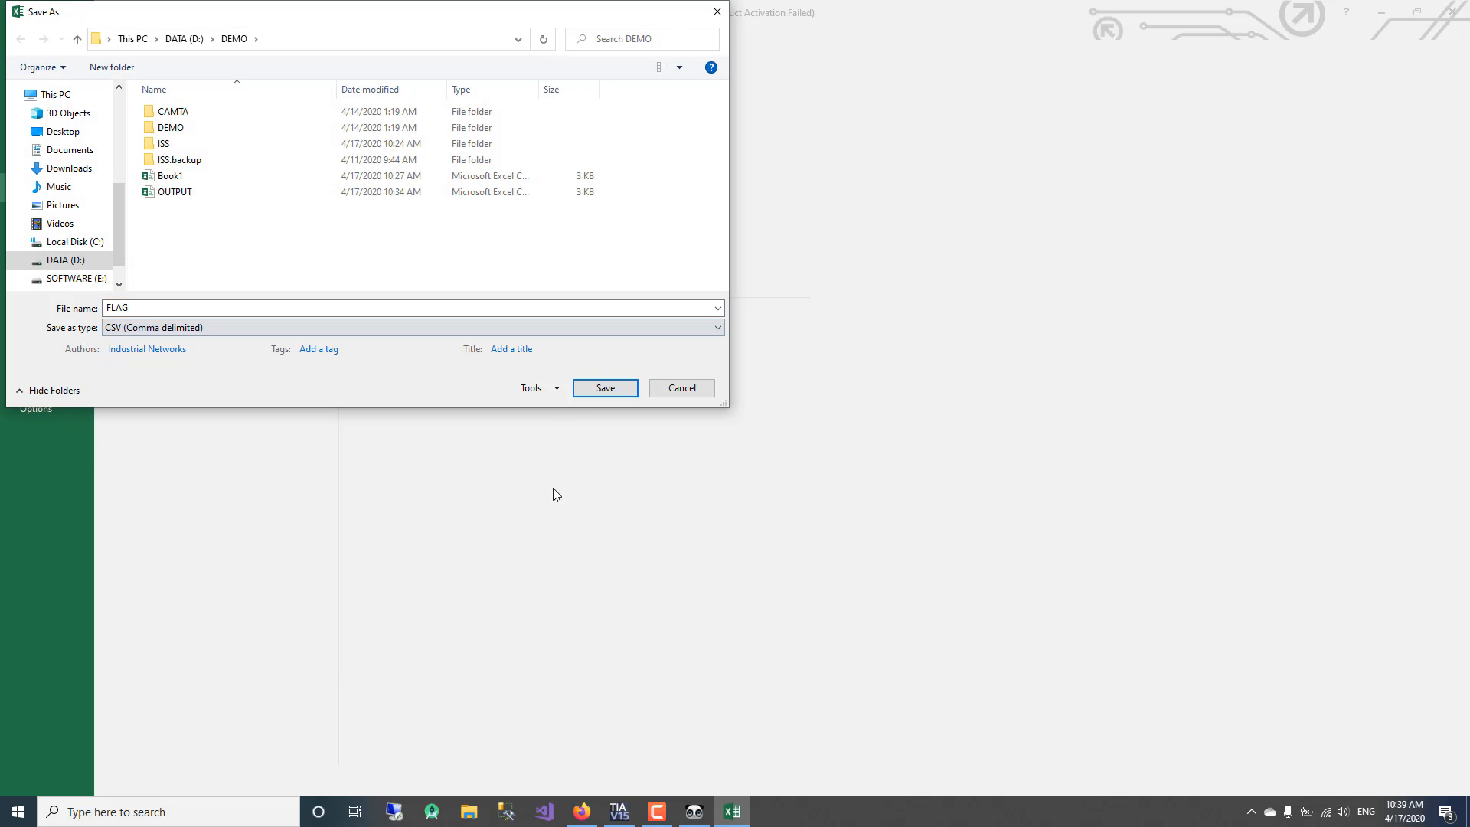
{"action": "left_click", "coordinate": [602, 391]}
{"action": "left_click", "coordinate": [693, 453]}
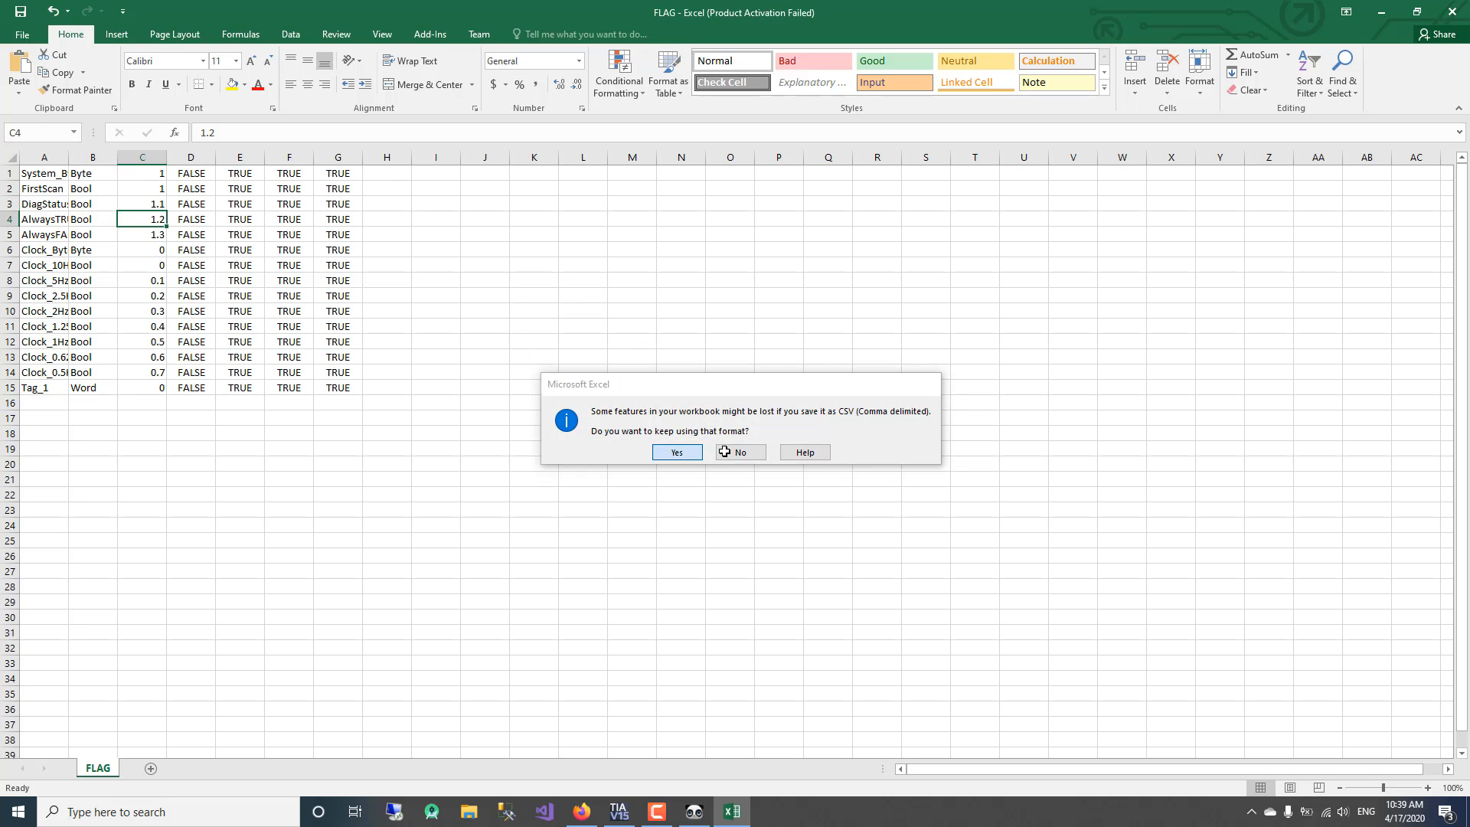
{"action": "left_click", "coordinate": [1464, 11]}
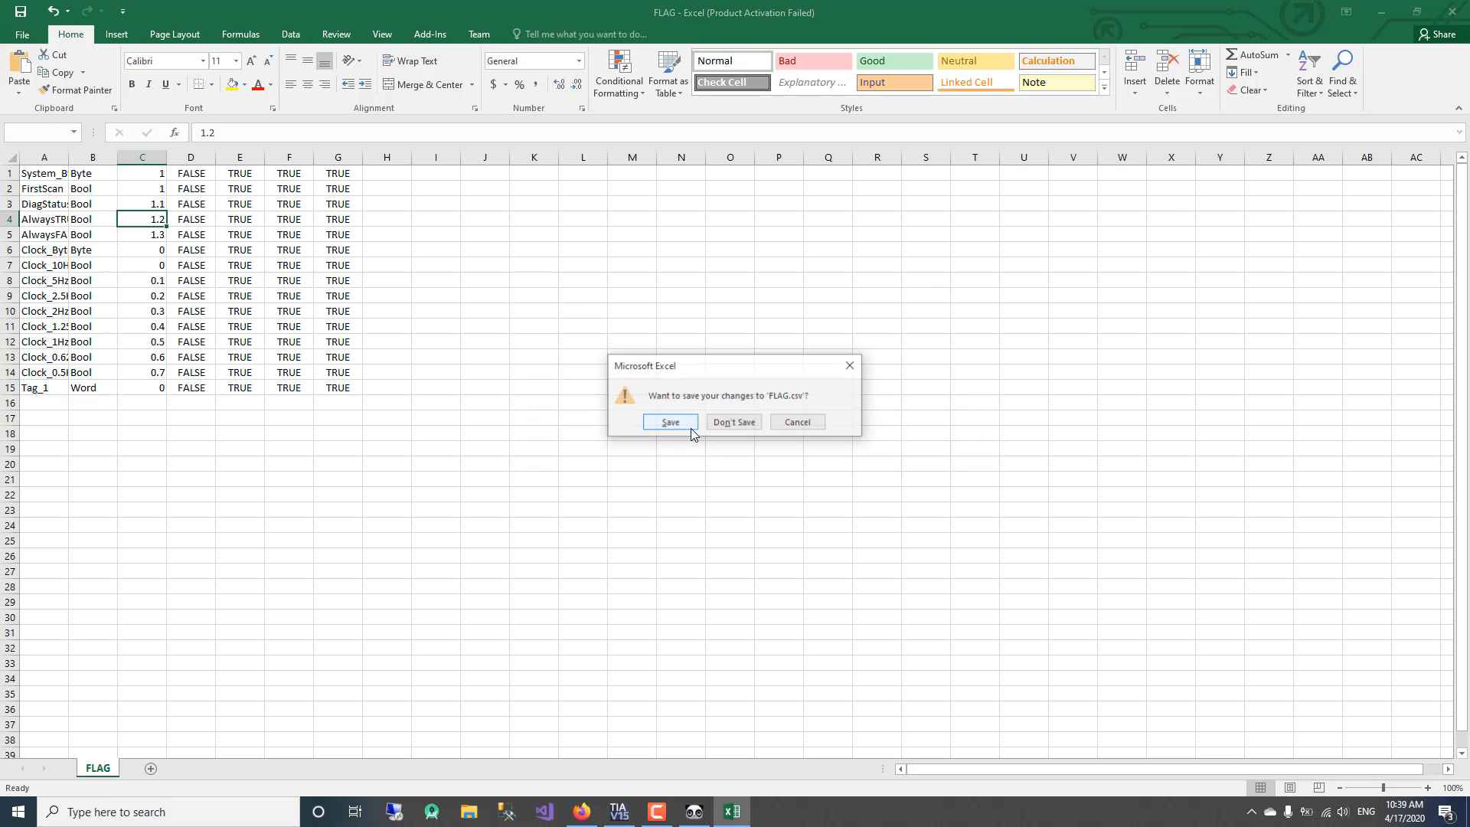
{"action": "left_click", "coordinate": [737, 425]}
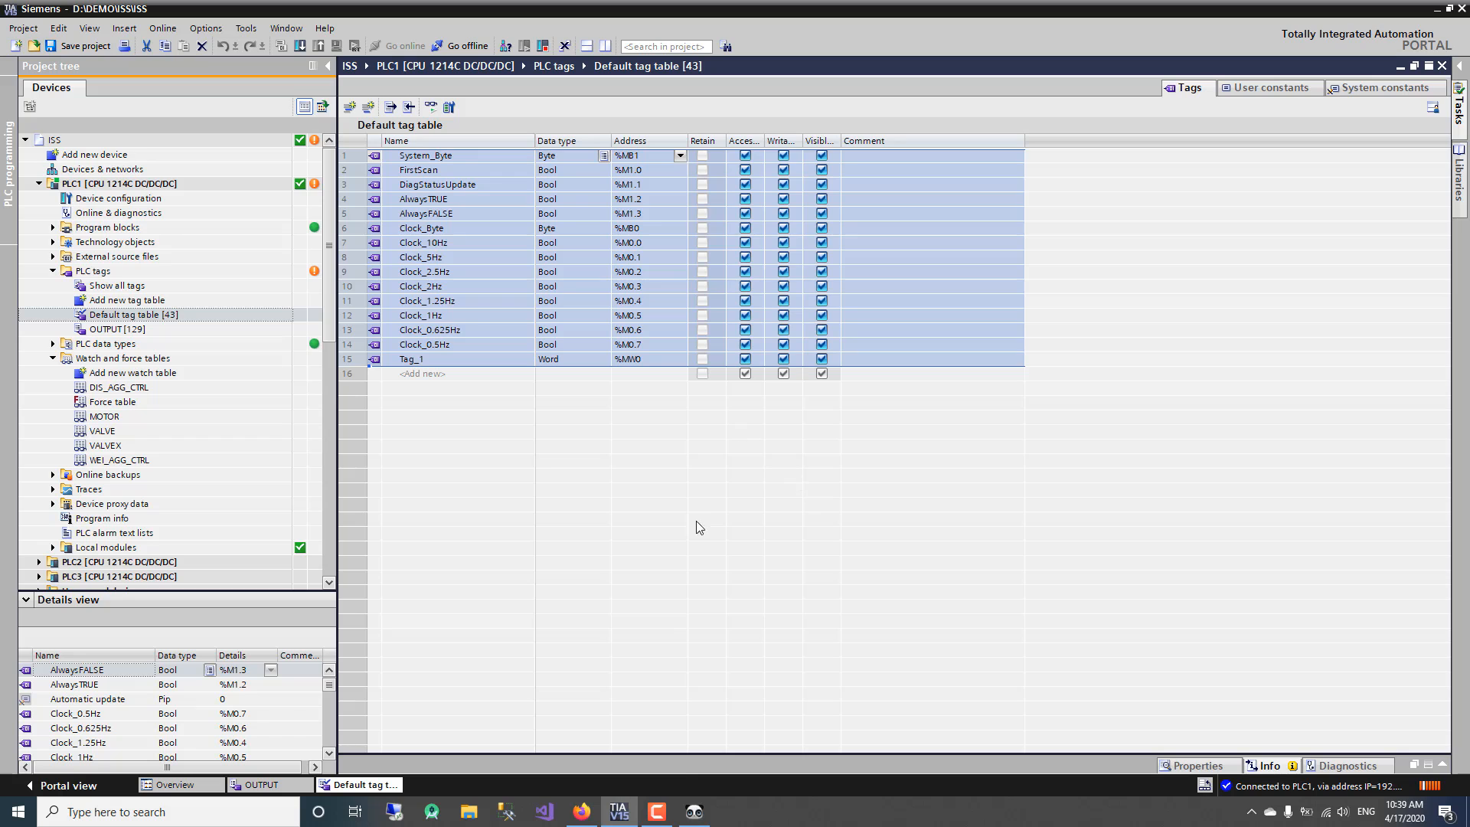
Switch to SNT Tool, open the Tags view and select PLC1 under channel CH1.
{"action": "left_click", "coordinate": [694, 813]}
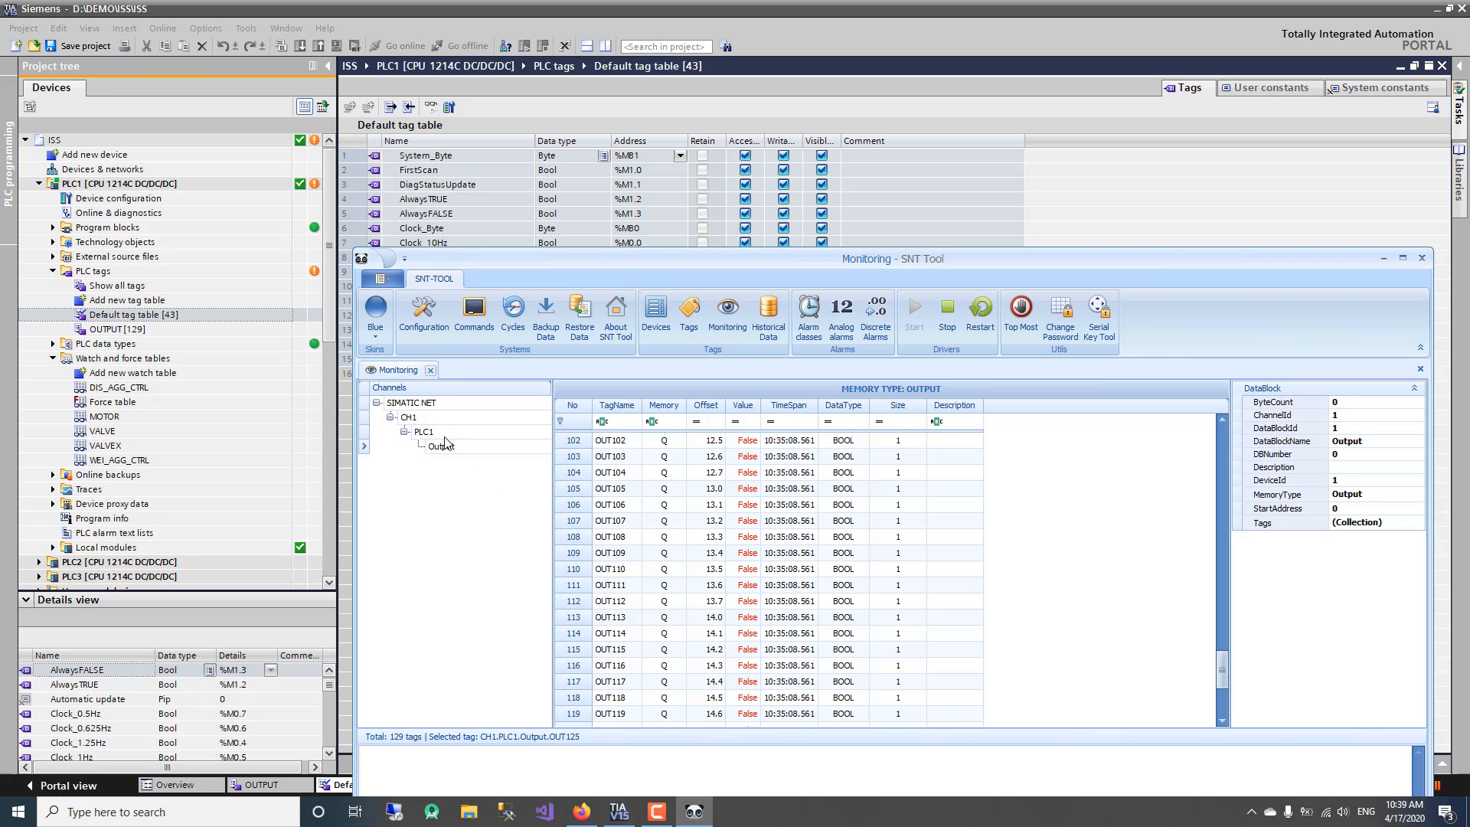
{"action": "left_click", "coordinate": [446, 438]}
{"action": "right_click", "coordinate": [446, 438]}
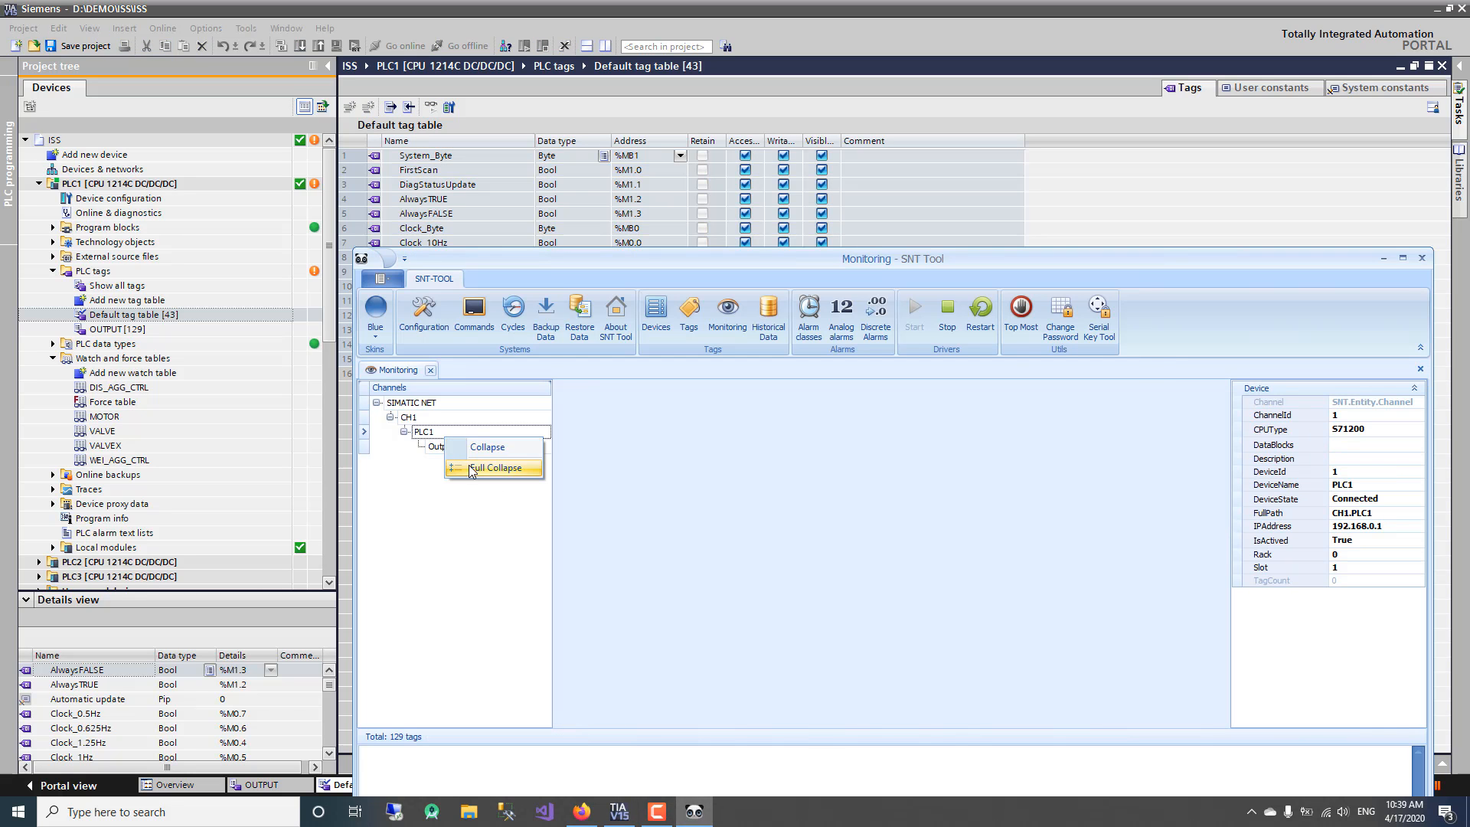
{"action": "left_click", "coordinate": [689, 312]}
{"action": "left_click", "coordinate": [440, 433]}
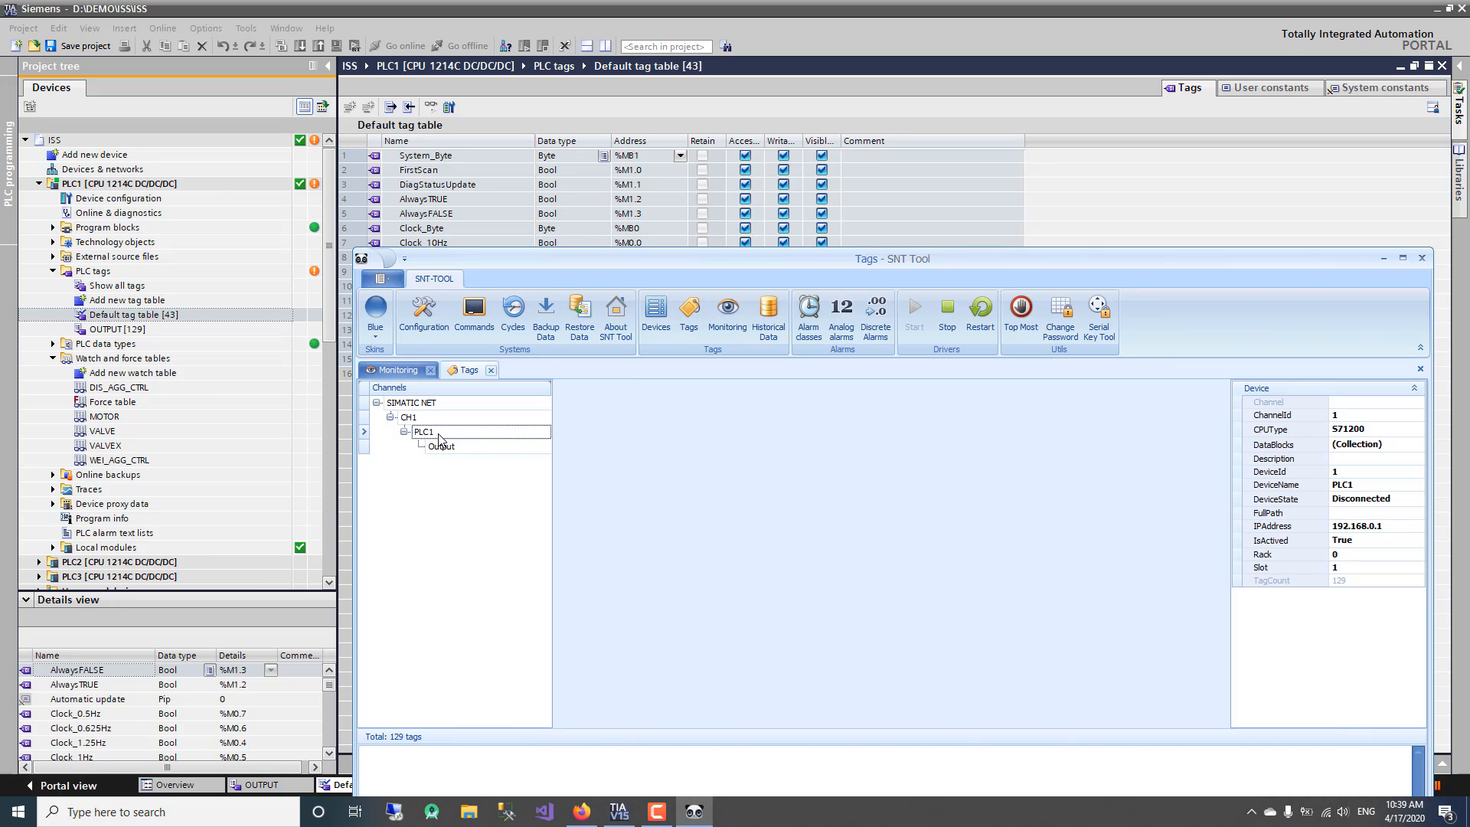
Add a new DataBlock named Flag with memory type Flag under PLC1.
{"action": "right_click", "coordinate": [440, 433]}
{"action": "left_click", "coordinate": [483, 517]}
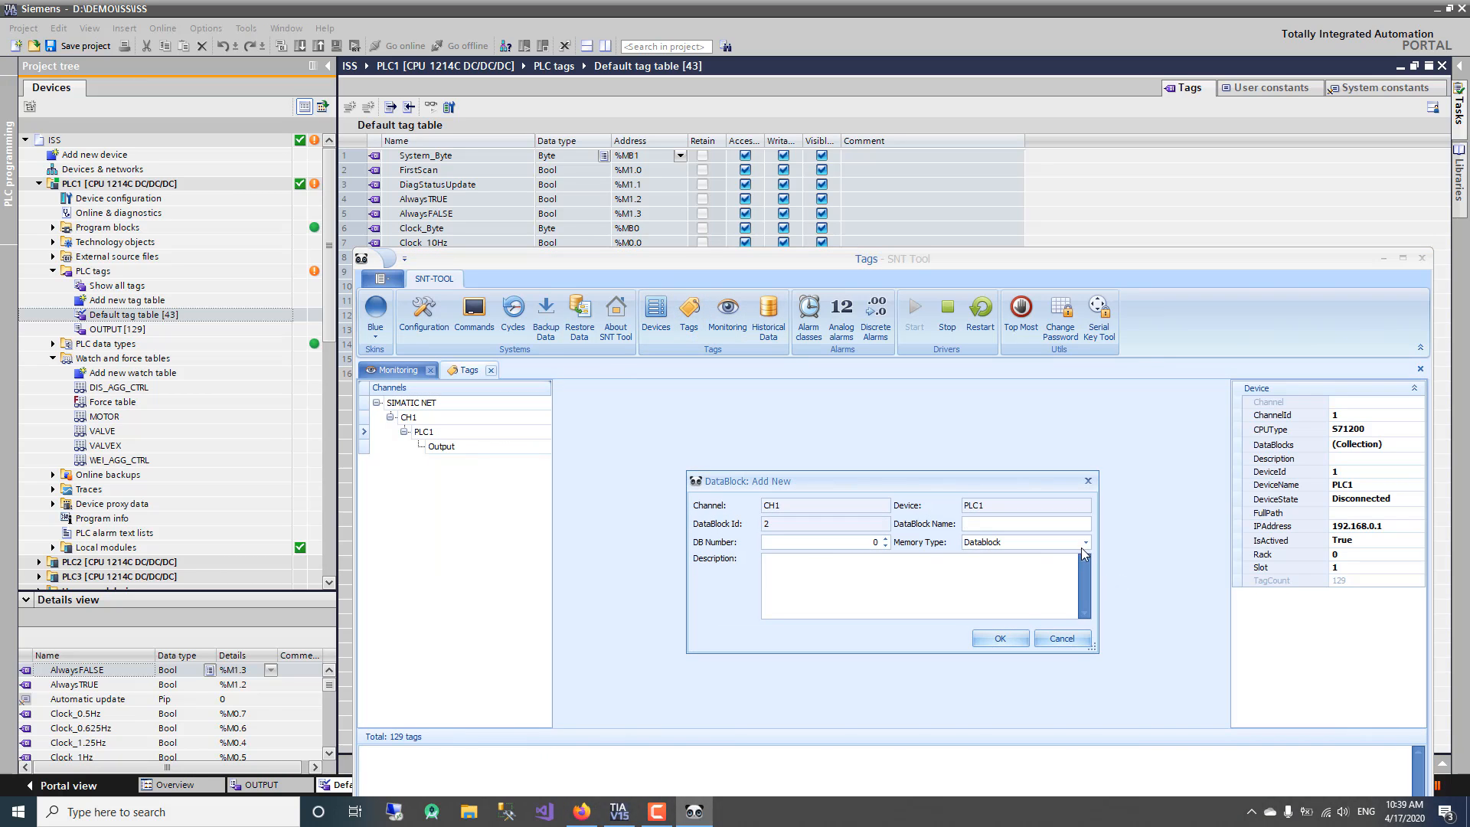
{"action": "left_click", "coordinate": [1085, 542]}
{"action": "left_click", "coordinate": [989, 568]}
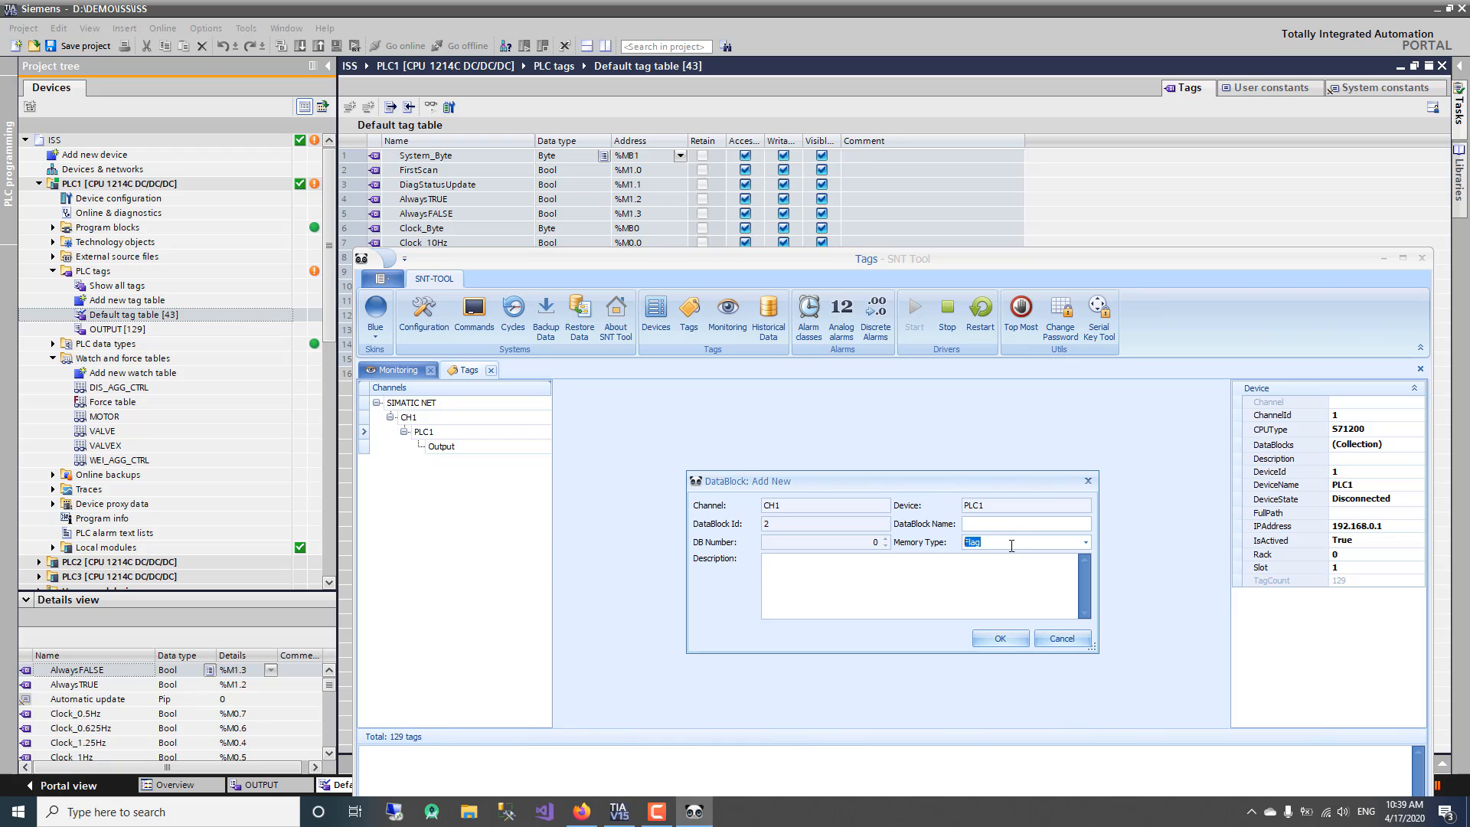
{"action": "left_click", "coordinate": [1001, 638]}
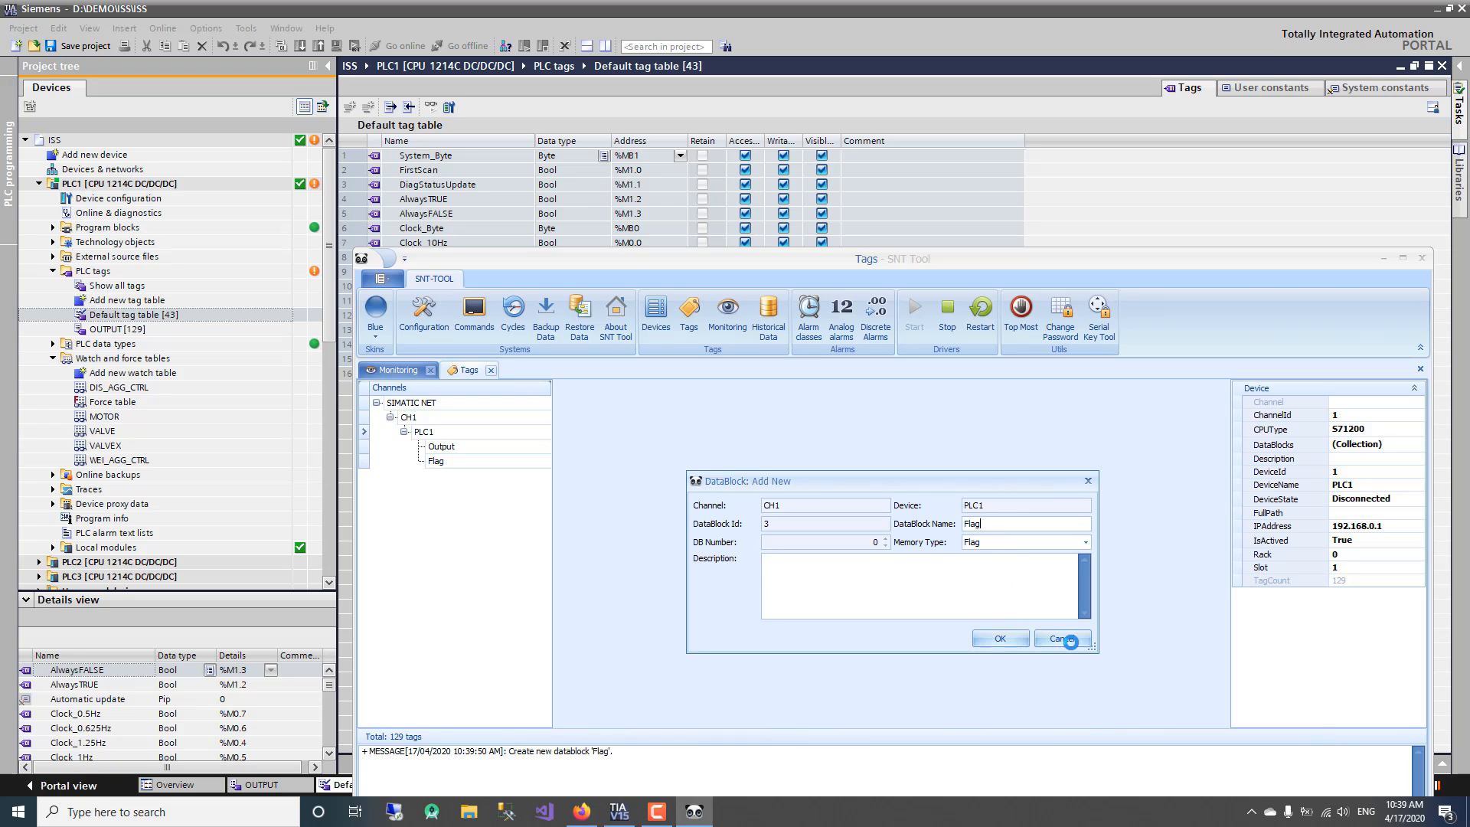
{"action": "left_click", "coordinate": [463, 463]}
{"action": "right_click", "coordinate": [463, 469]}
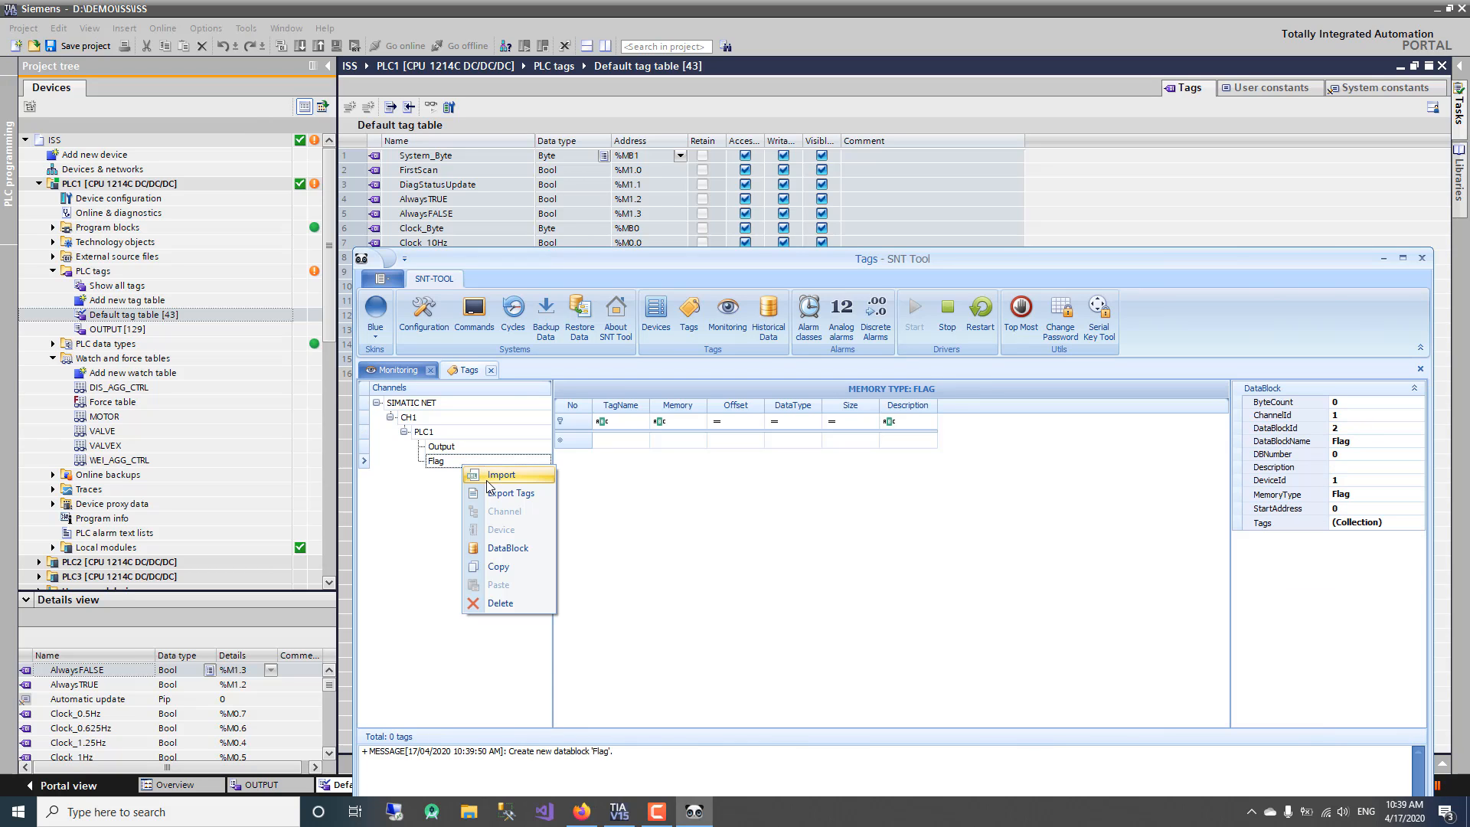
{"action": "left_click", "coordinate": [502, 478]}
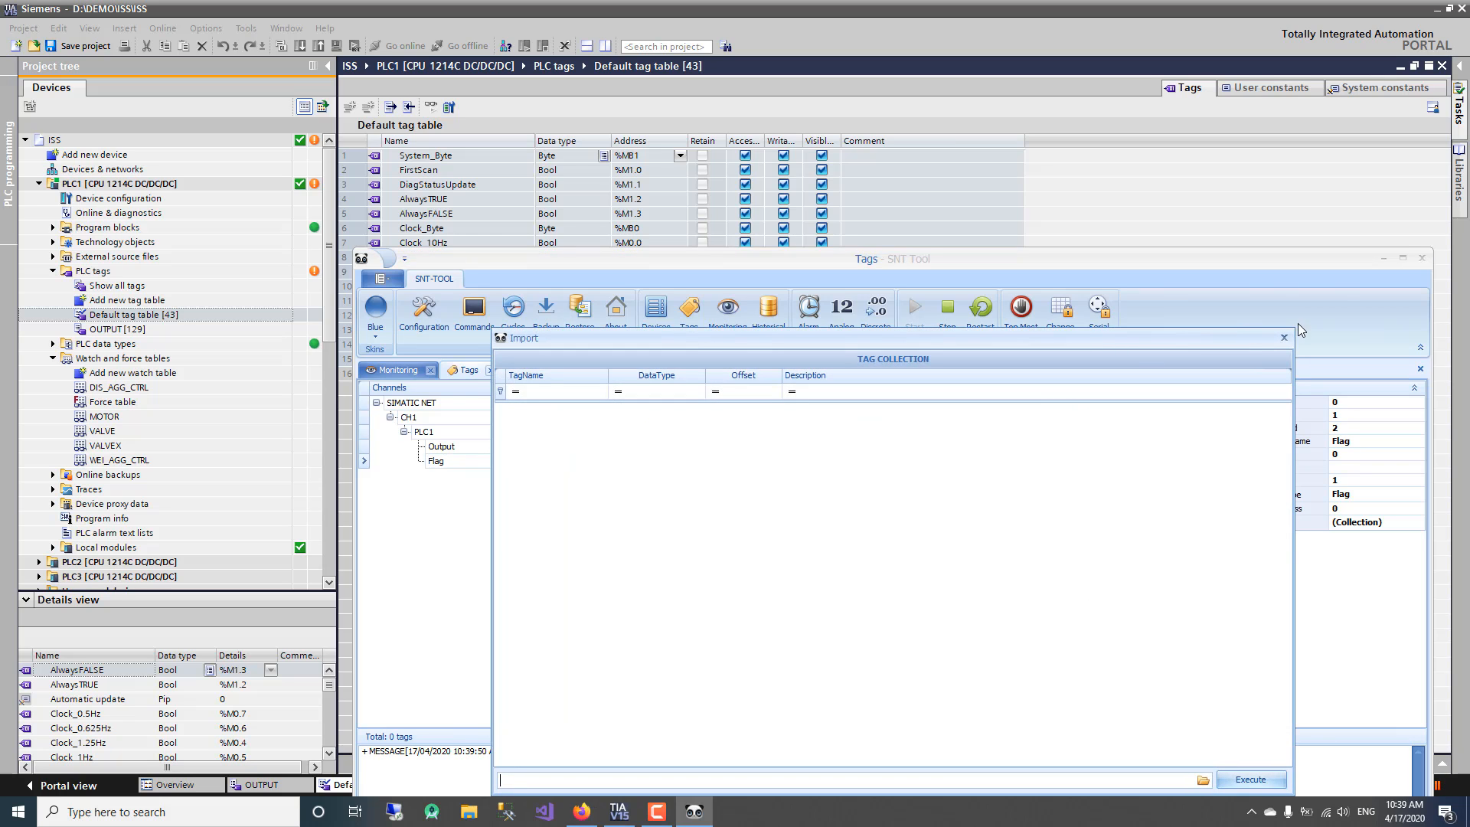
{"action": "left_click", "coordinate": [1284, 337]}
Import the tags from D:\DEMO\FLAG.csv into the Flag datablock.
{"action": "double_click", "coordinate": [1277, 260]}
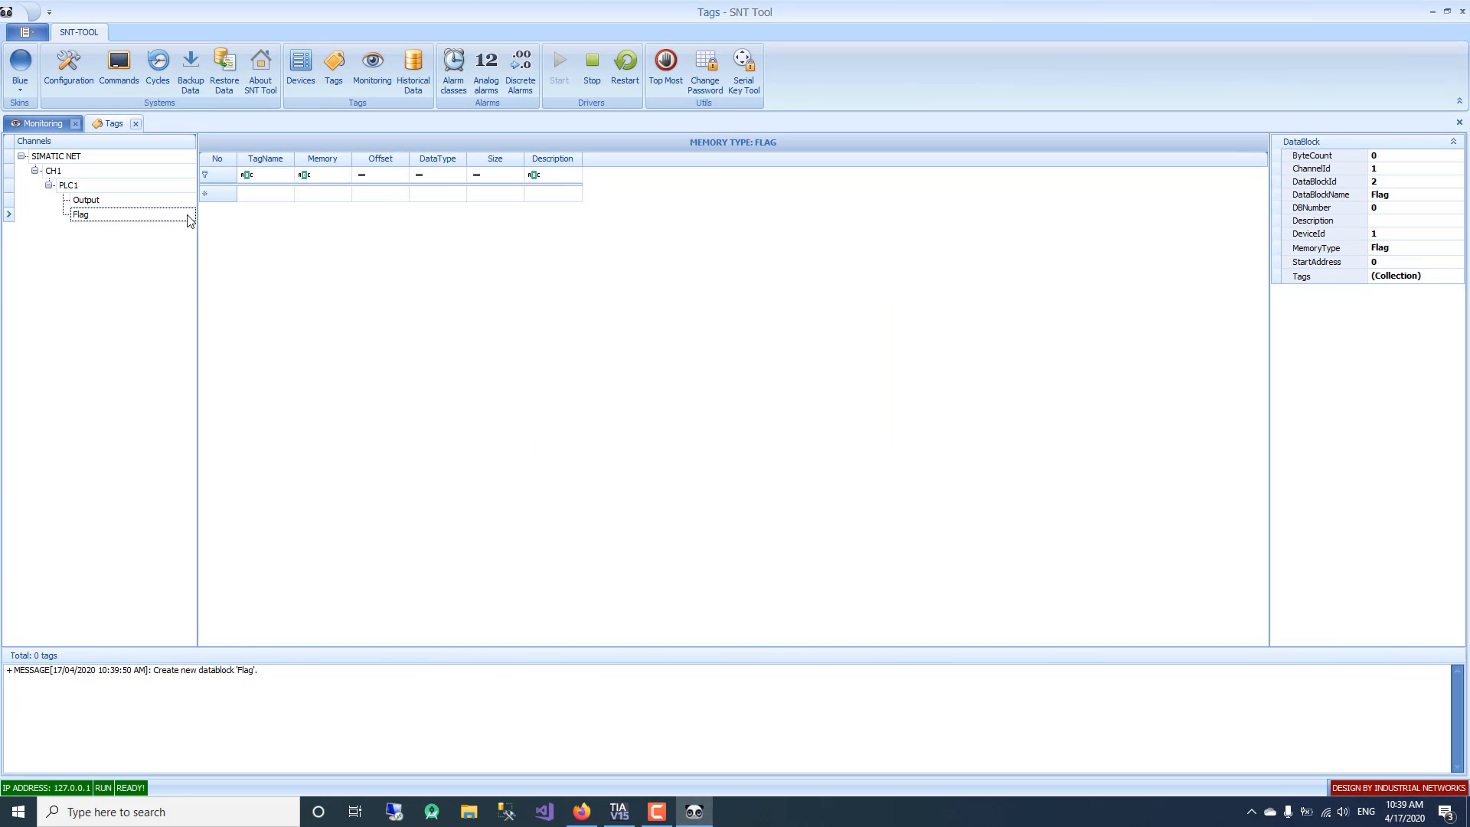
{"action": "right_click", "coordinate": [150, 209]}
{"action": "left_click", "coordinate": [233, 238]}
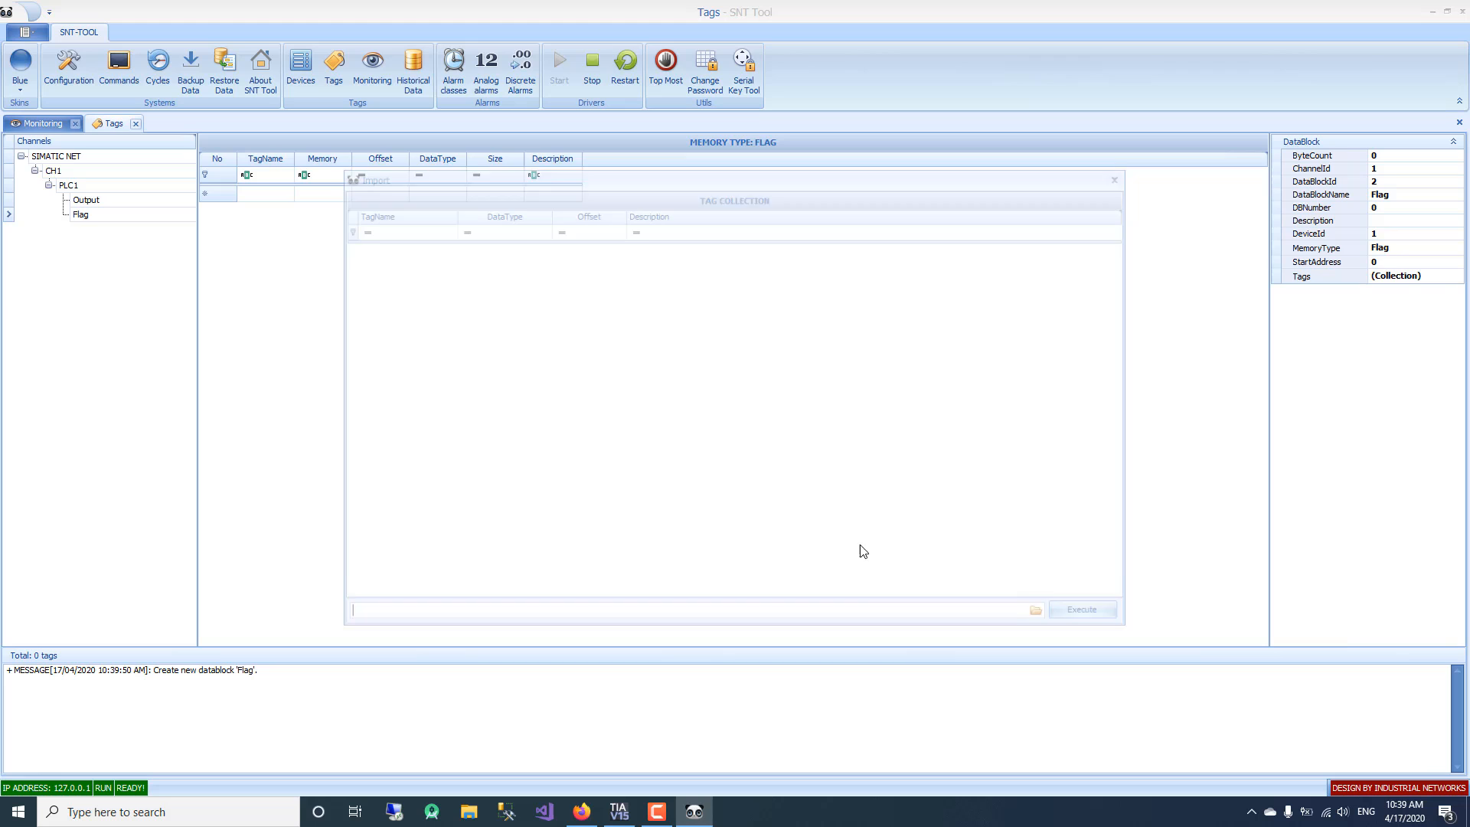
{"action": "left_click", "coordinate": [1044, 617]}
{"action": "double_click", "coordinate": [646, 320]}
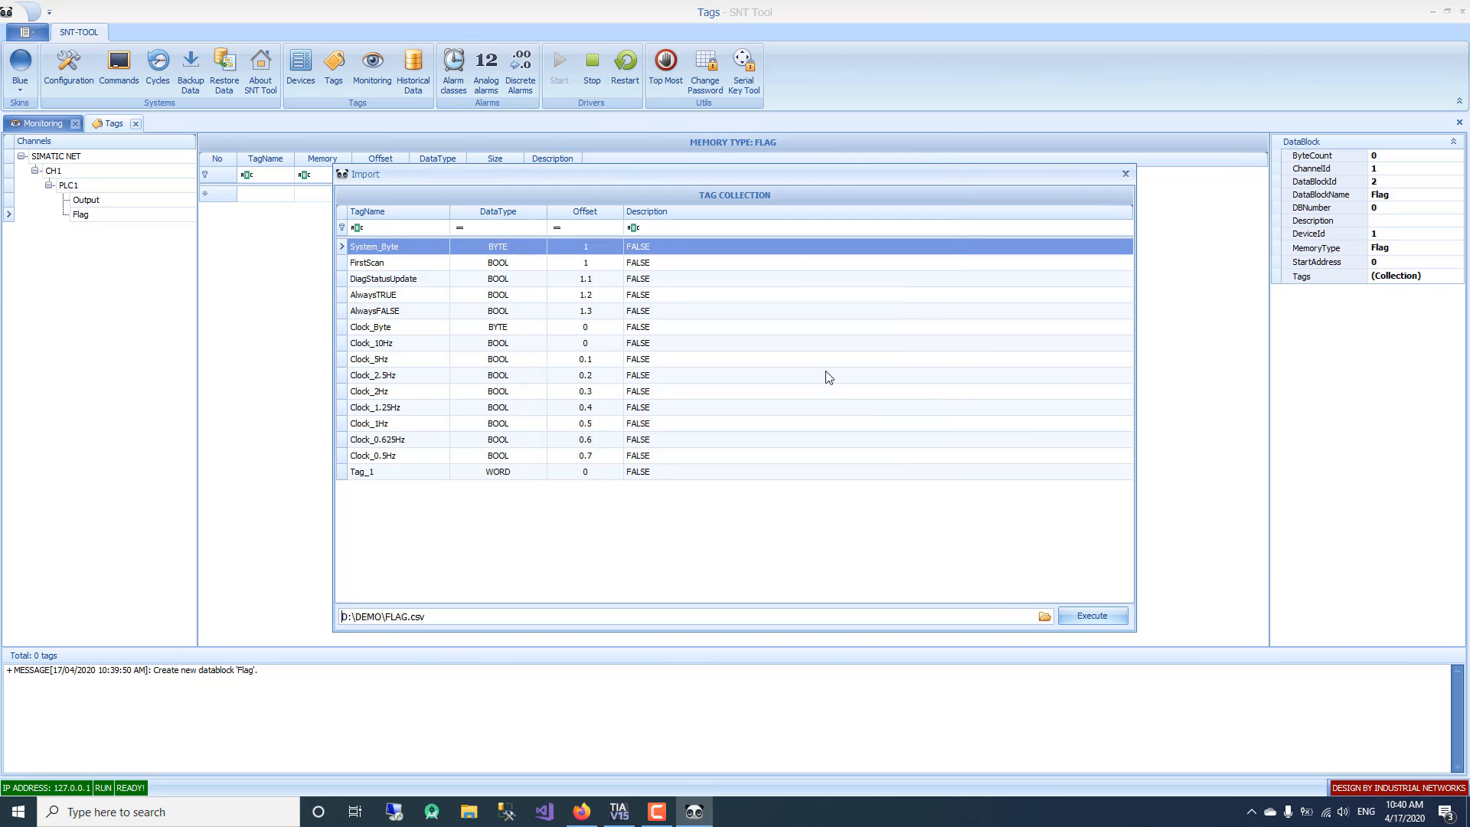
{"action": "left_click", "coordinate": [1090, 616]}
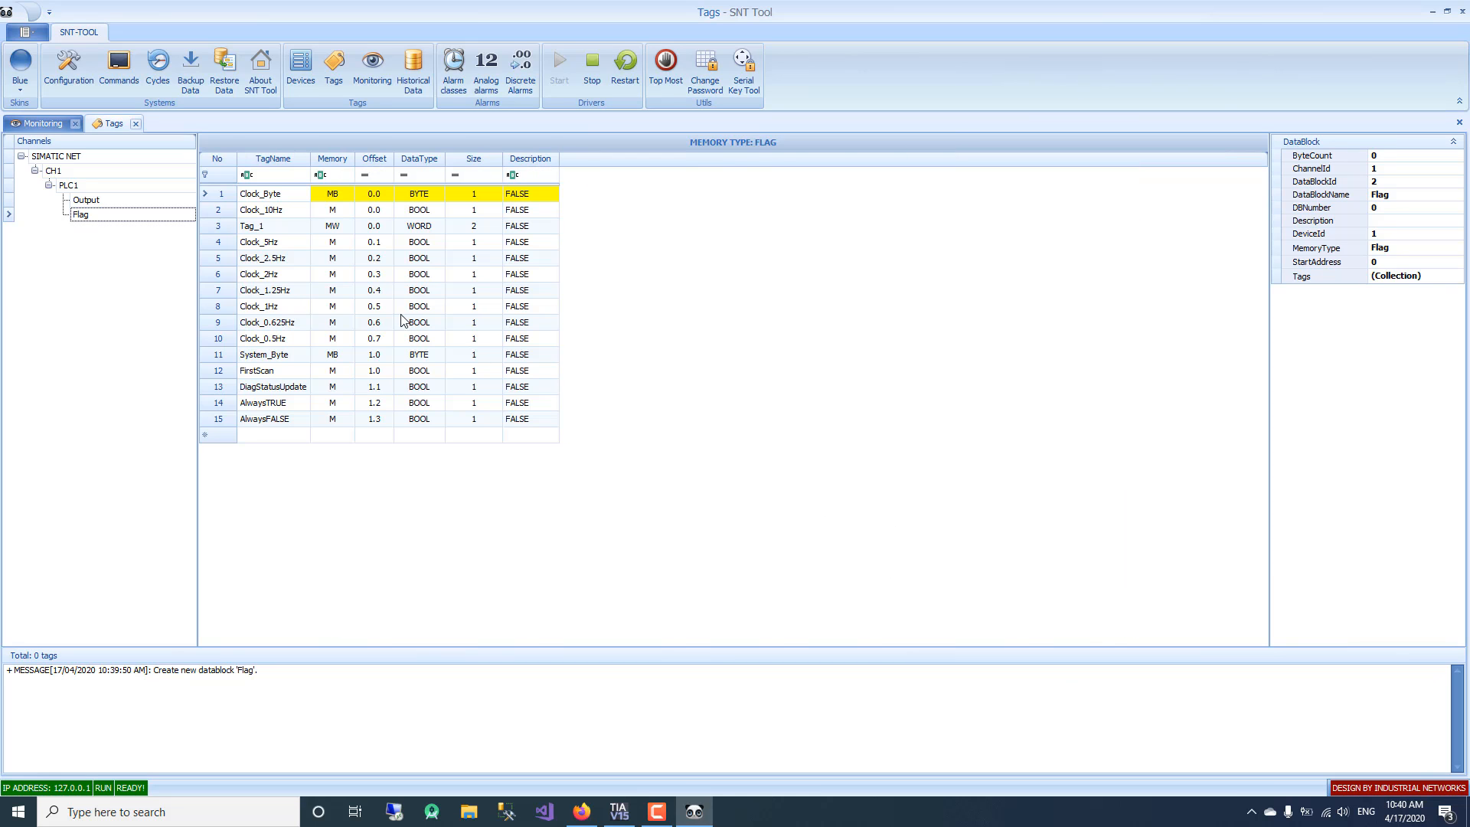
Restart the SNT driver, check PLC1's connection status and open the Flag datablock in Monitoring.
{"action": "left_click", "coordinate": [620, 63]}
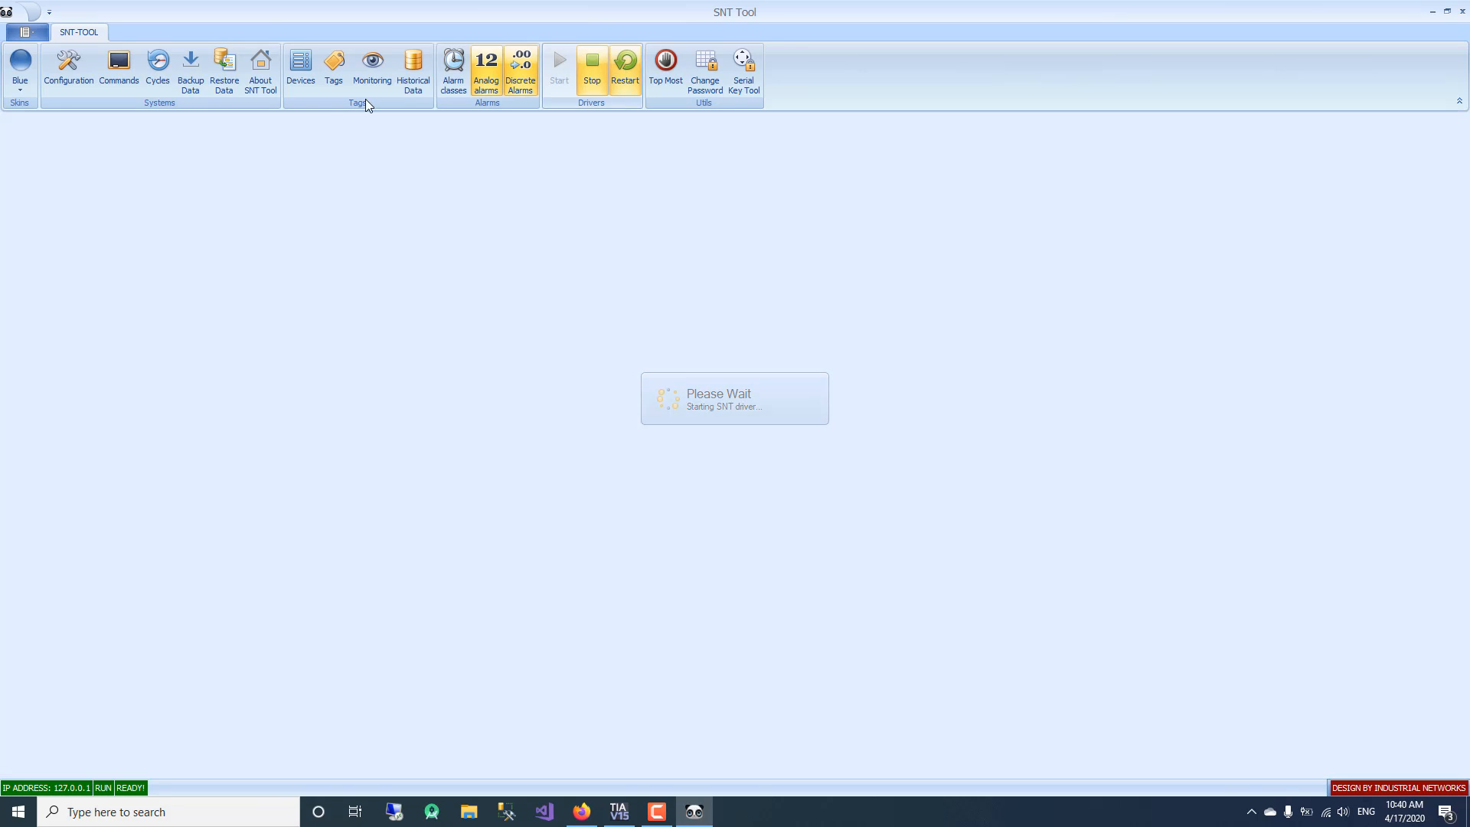
{"action": "left_click", "coordinate": [308, 82]}
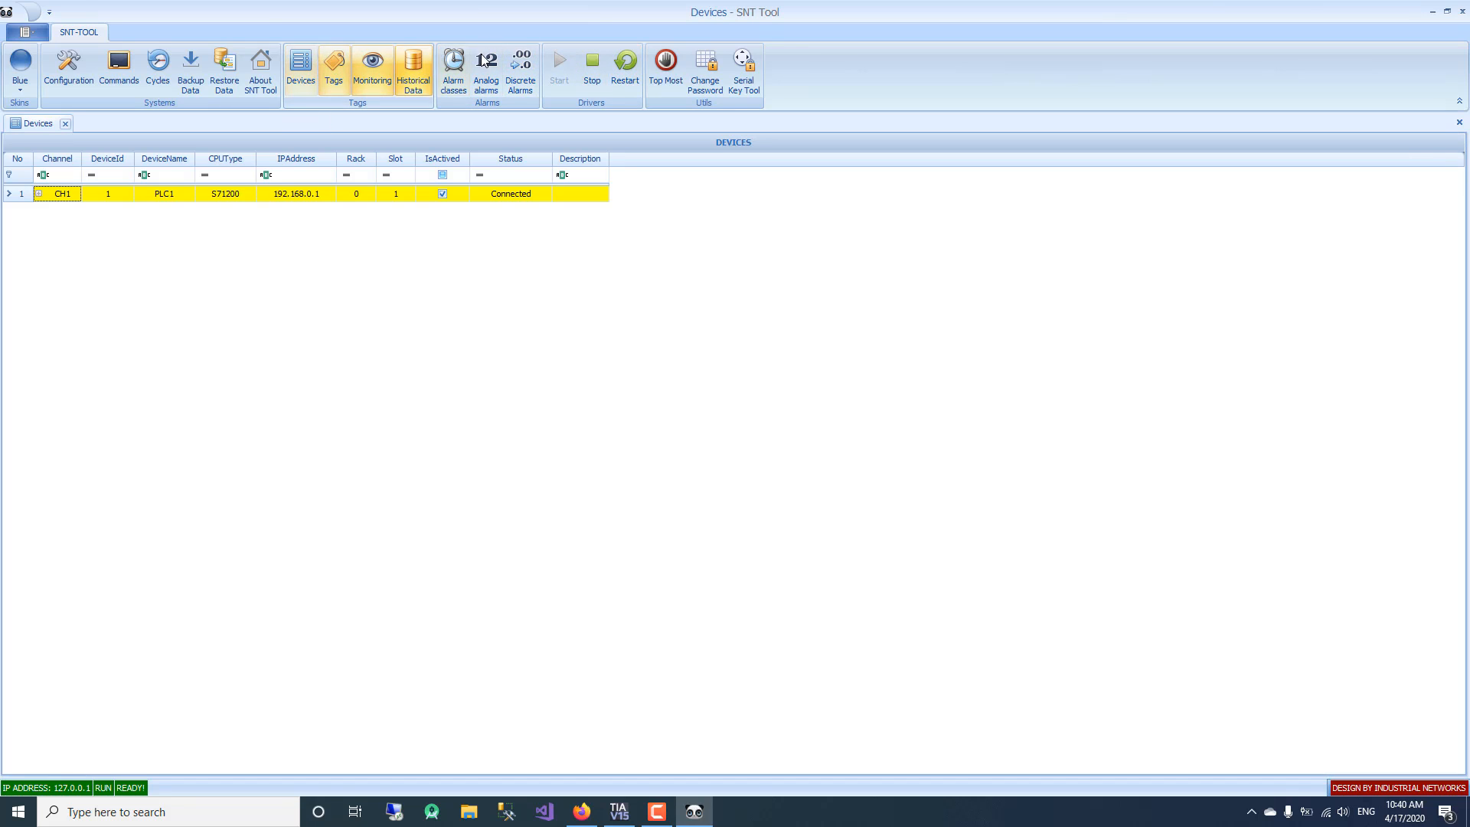
{"action": "left_click", "coordinate": [370, 70]}
{"action": "left_click", "coordinate": [108, 218]}
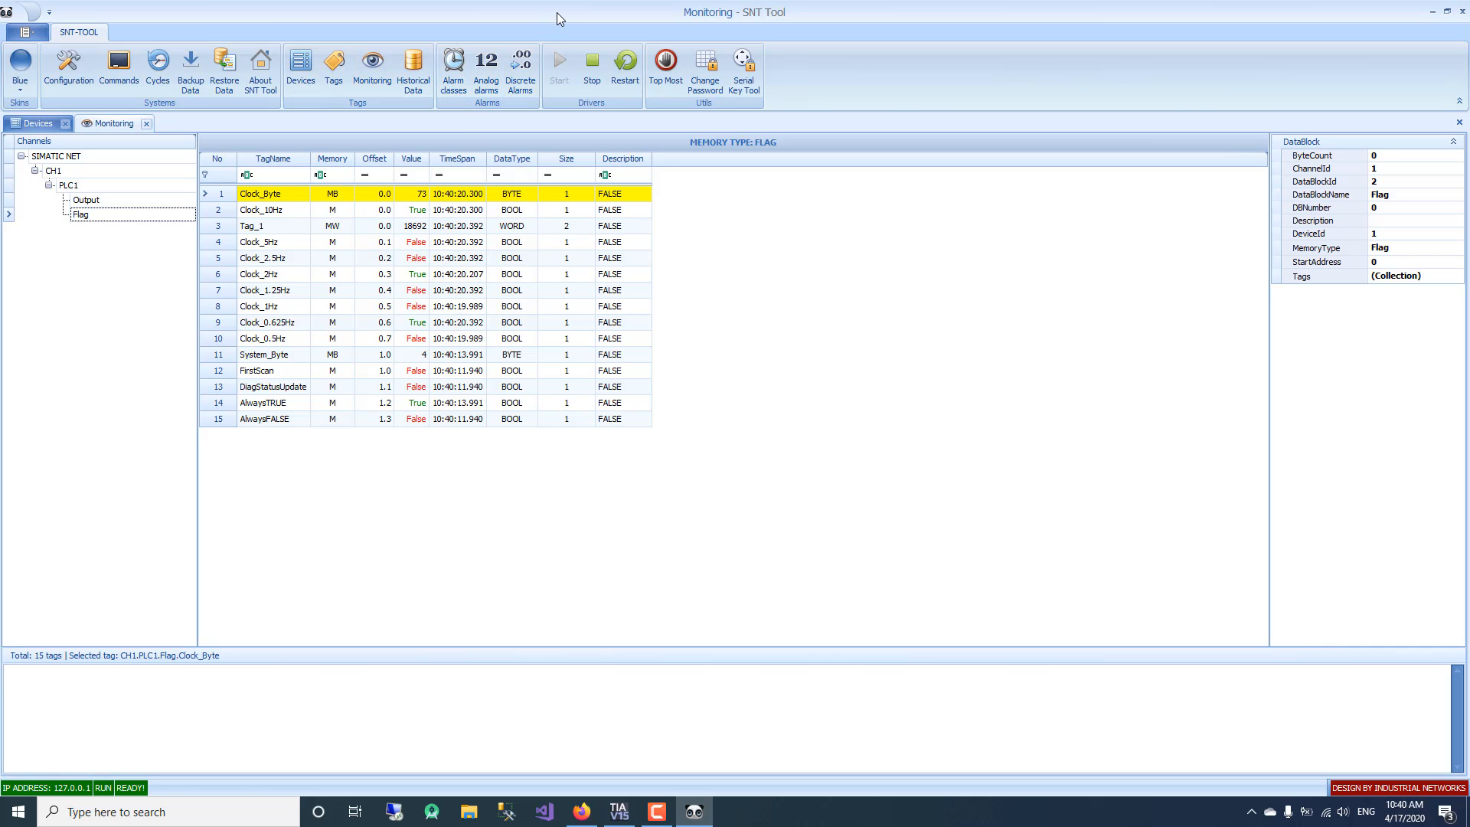
Move the SNT Tool window aside and turn on live monitoring of the Default tag table in TIA Portal.
{"action": "left_click_drag", "start_coordinate": [557, 12], "coordinate": [794, 504]}
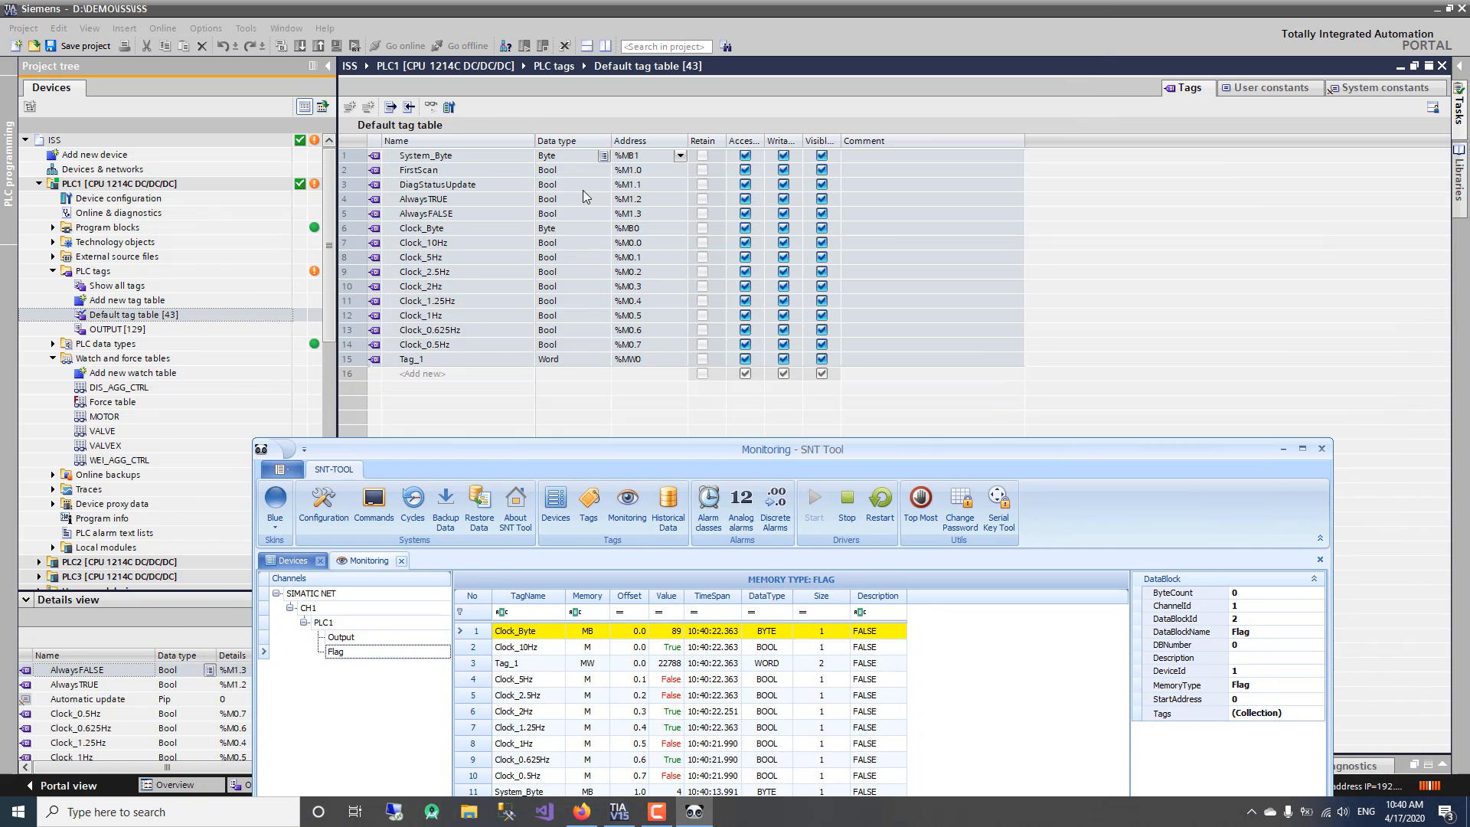
{"action": "left_click", "coordinate": [449, 170]}
{"action": "left_click", "coordinate": [431, 107]}
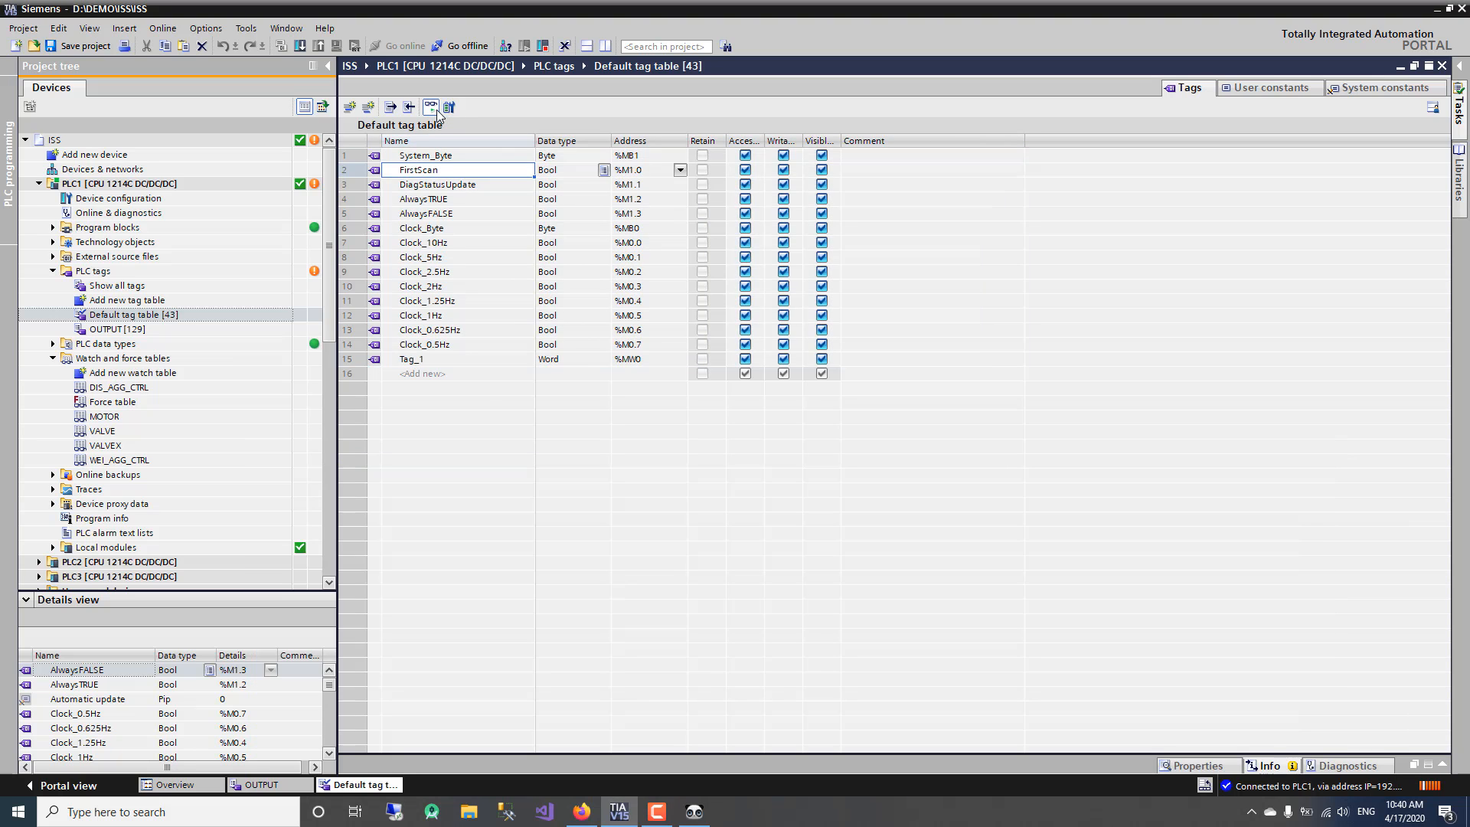
Place SNT Tool beside the TIA Portal tag table and compare the live System_Byte value in both.
{"action": "left_click", "coordinate": [696, 810]}
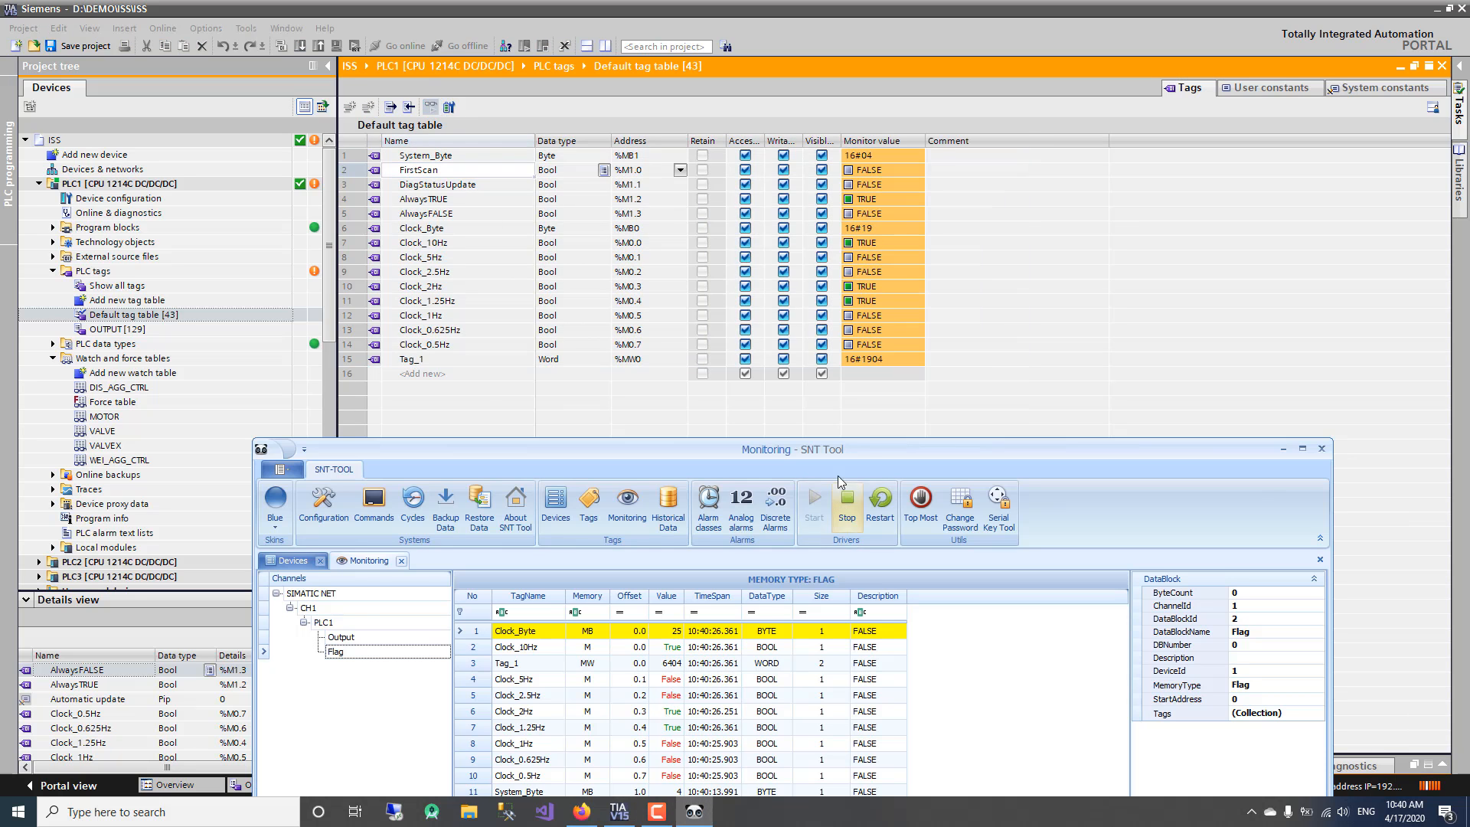
{"action": "left_click_drag", "start_coordinate": [999, 337], "coordinate": [1234, 365]}
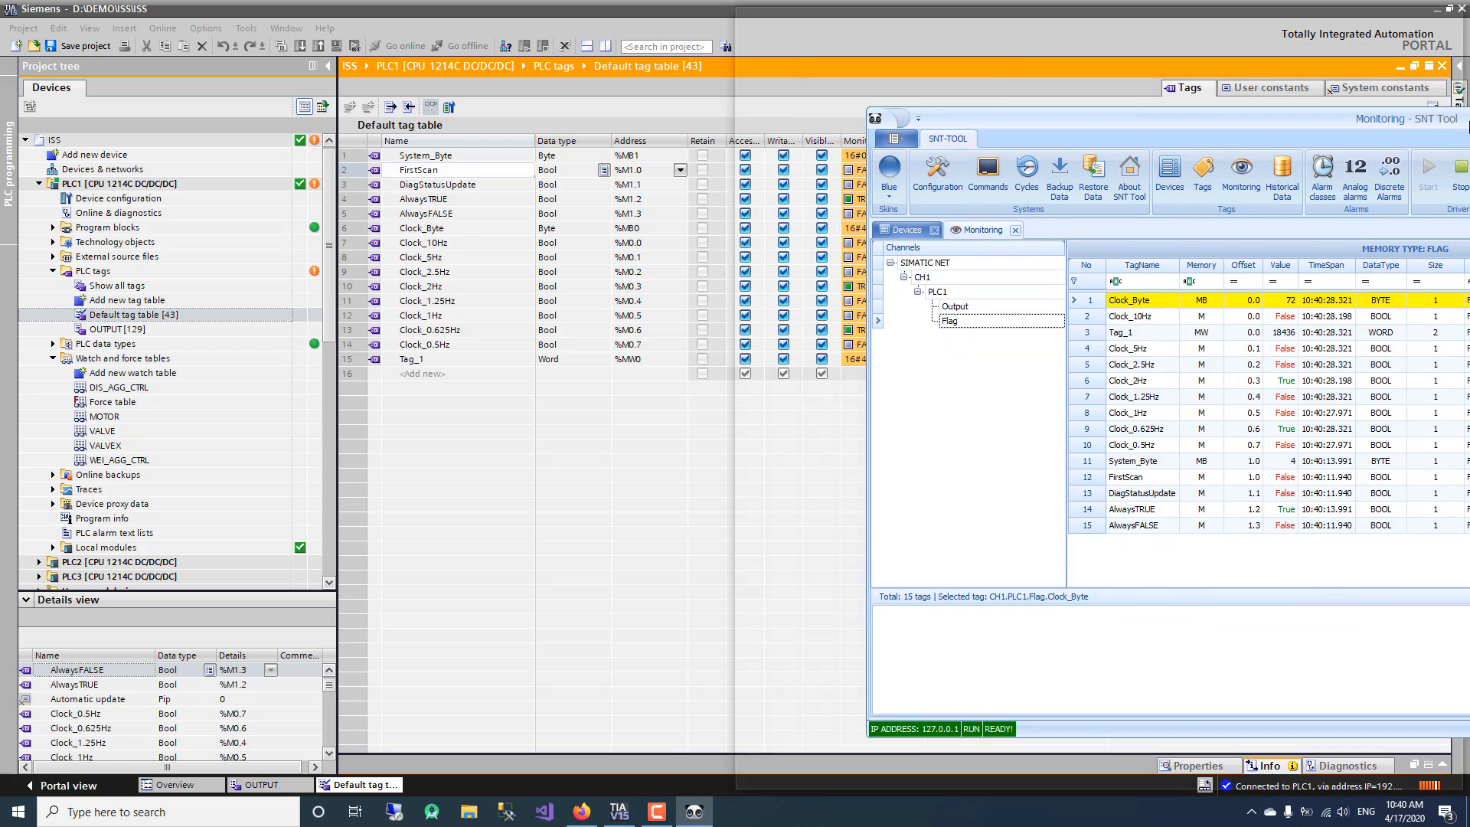
{"action": "left_click_drag", "start_coordinate": [1450, 164], "coordinate": [999, 385]}
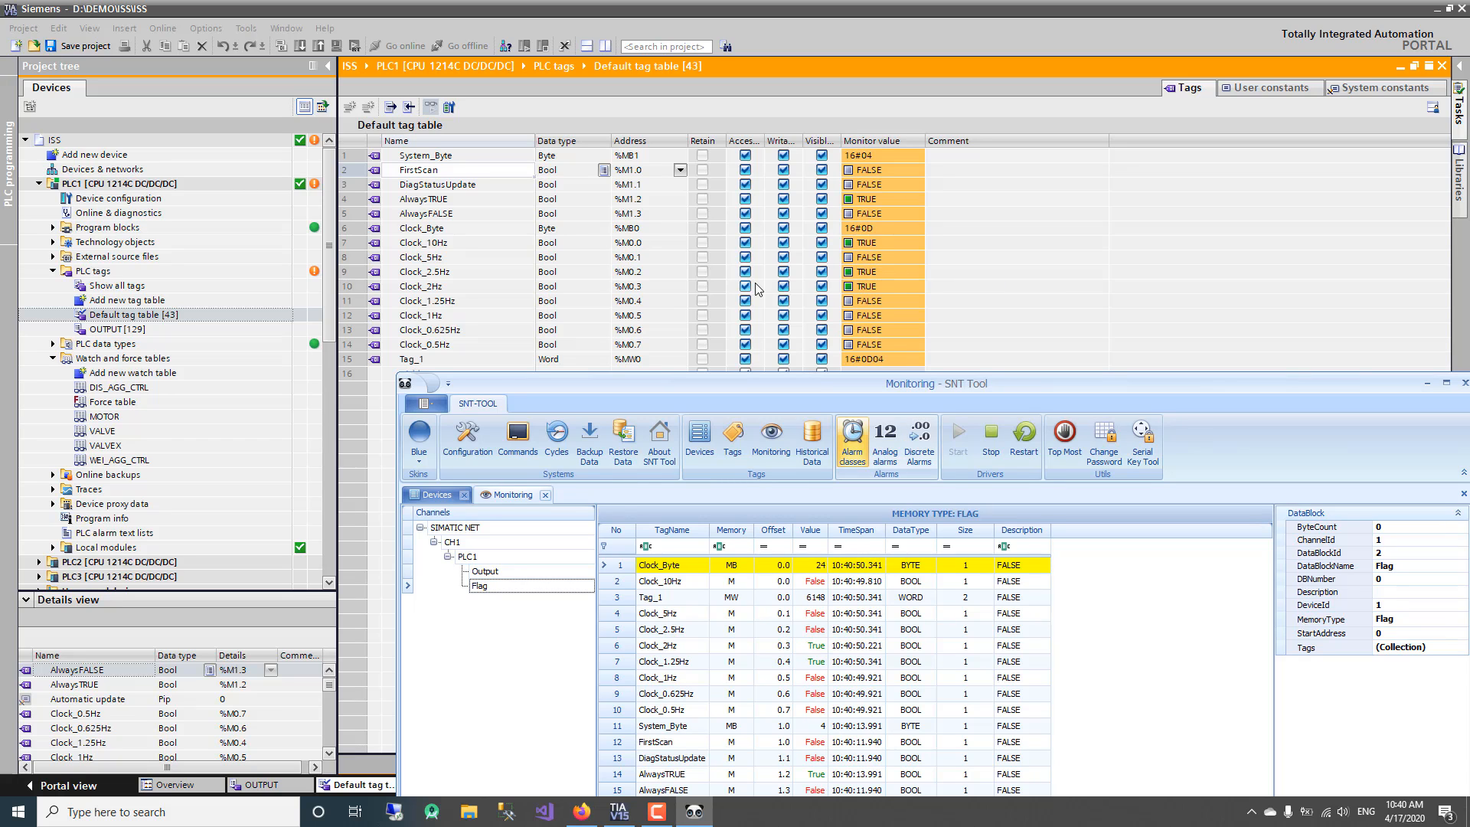
{"action": "left_click", "coordinate": [356, 153]}
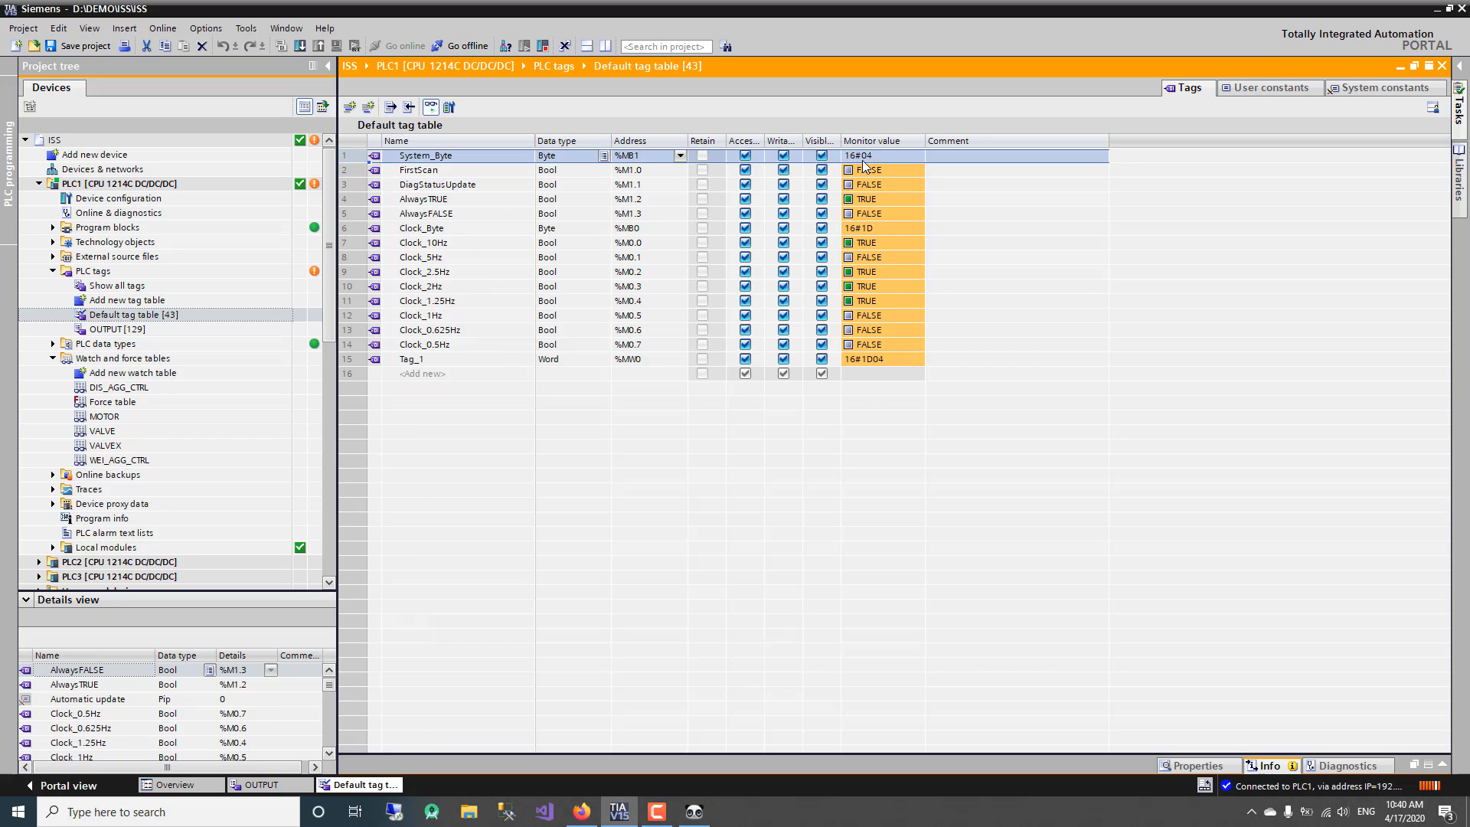
{"action": "key", "text": "alt+Tab"}
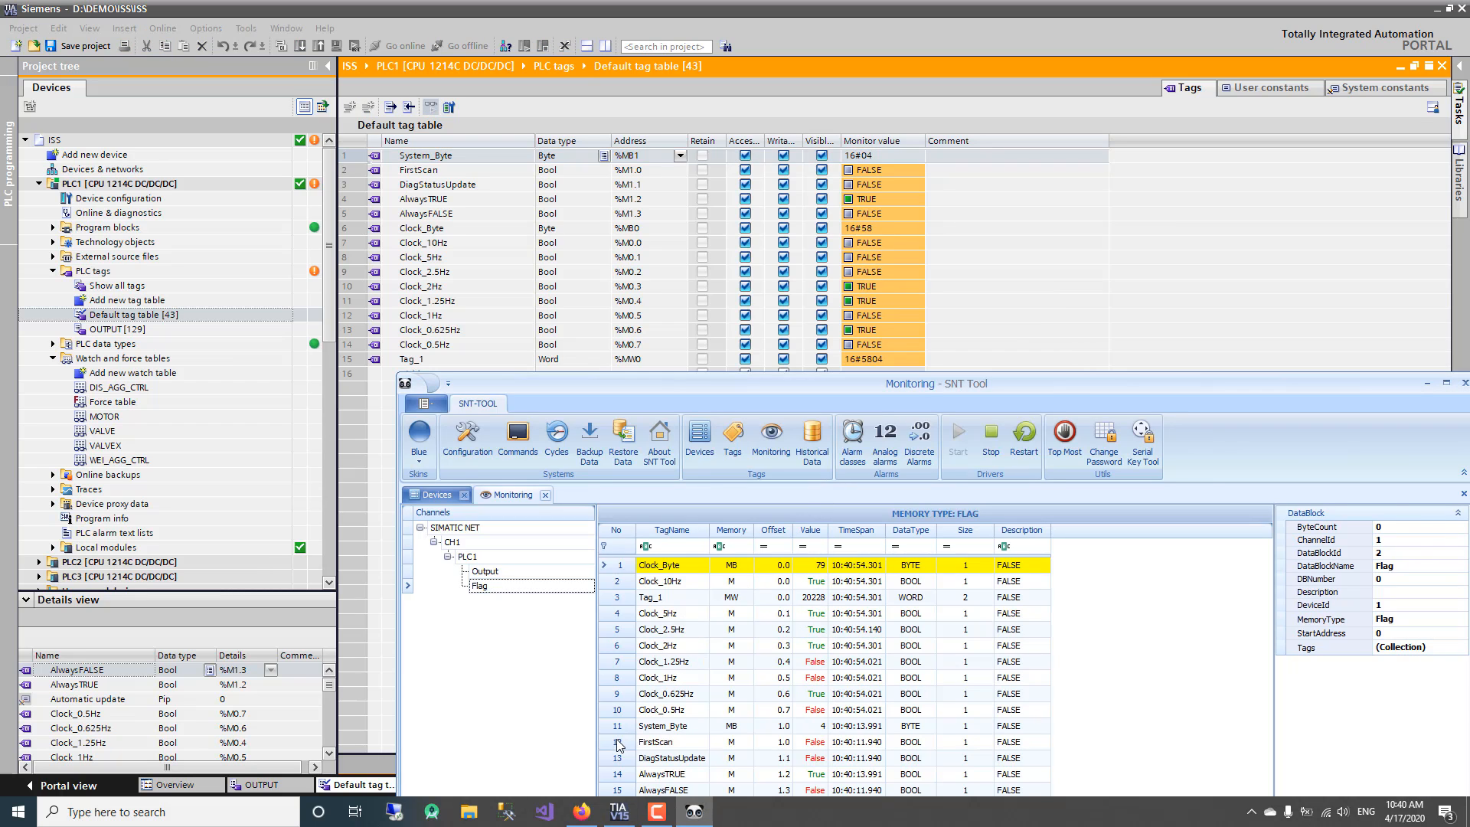
{"action": "left_click", "coordinate": [622, 729]}
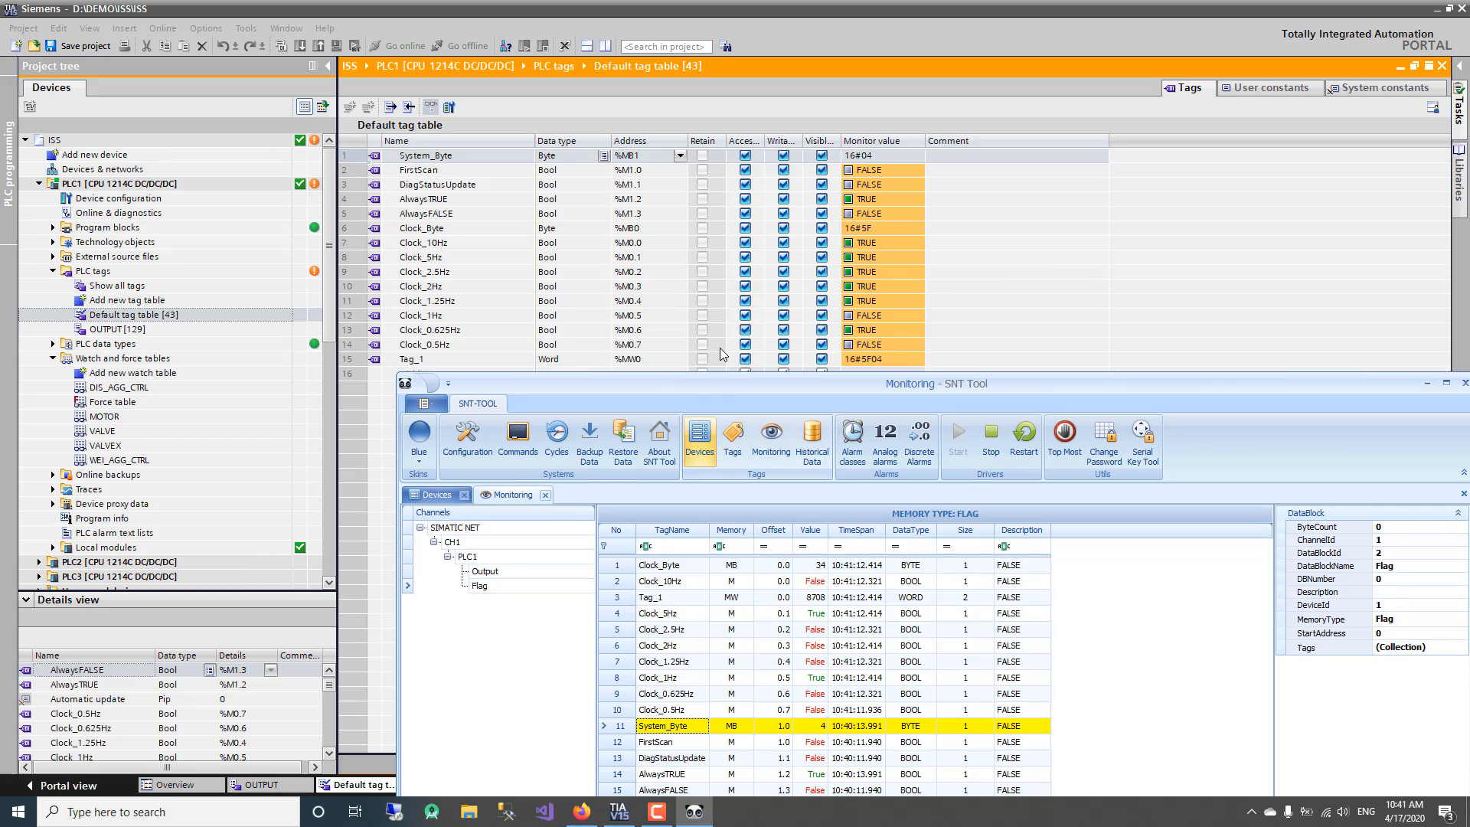
{"action": "left_click_drag", "start_coordinate": [719, 388], "coordinate": [734, 306]}
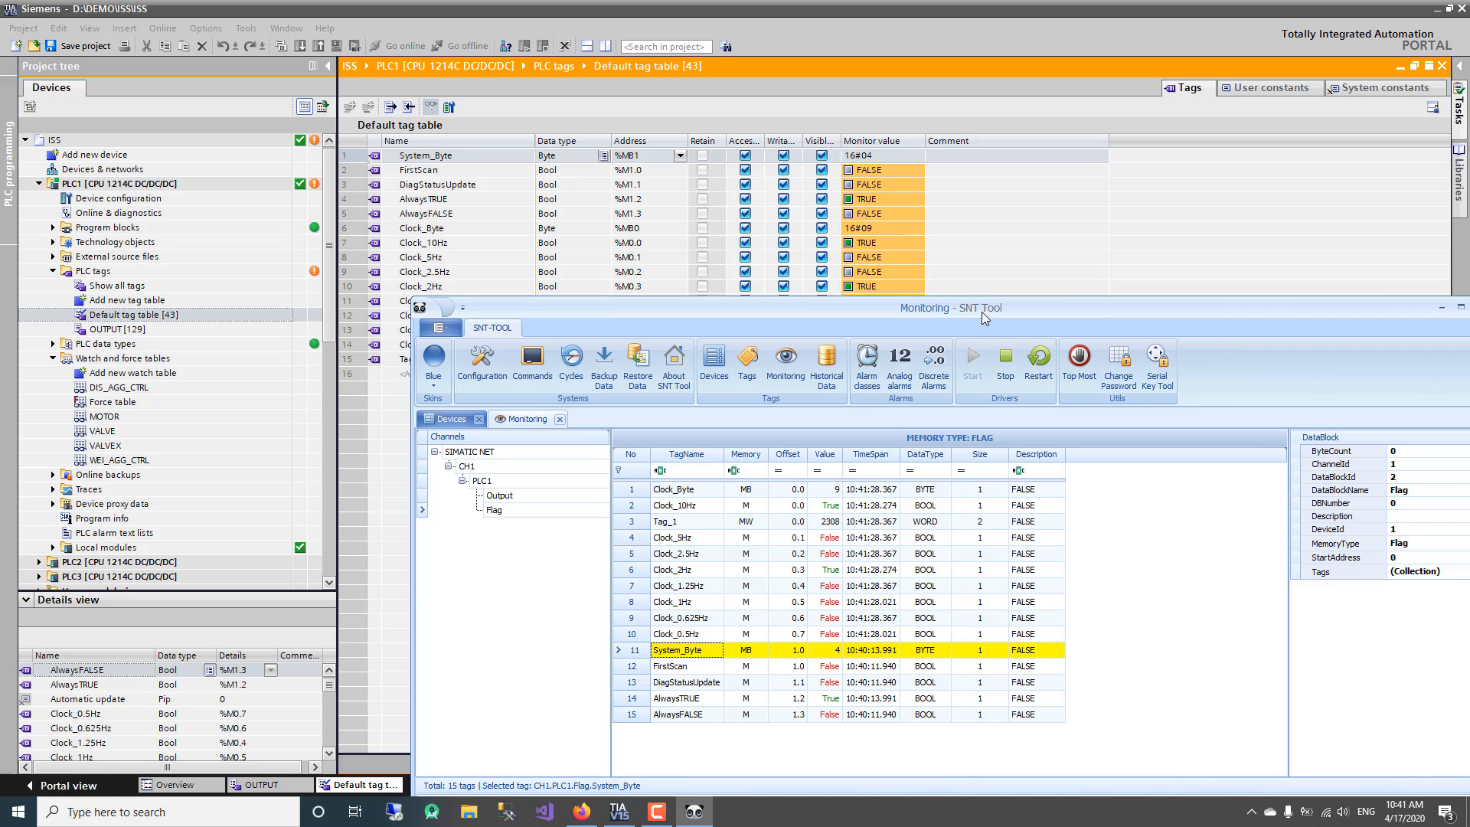
{"action": "left_click_drag", "start_coordinate": [981, 310], "coordinate": [1018, 293]}
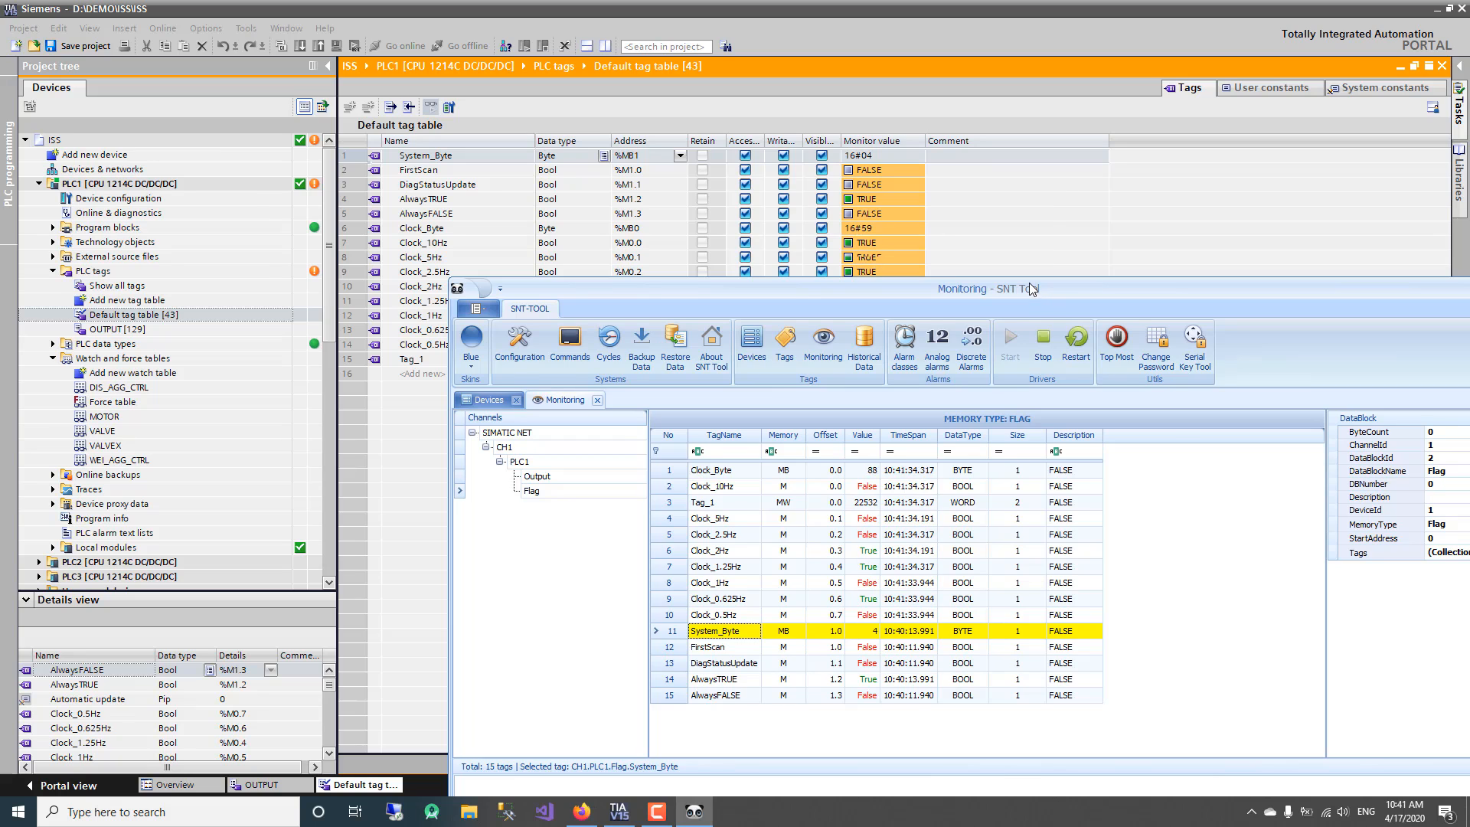
{"action": "double_click", "coordinate": [1039, 297]}
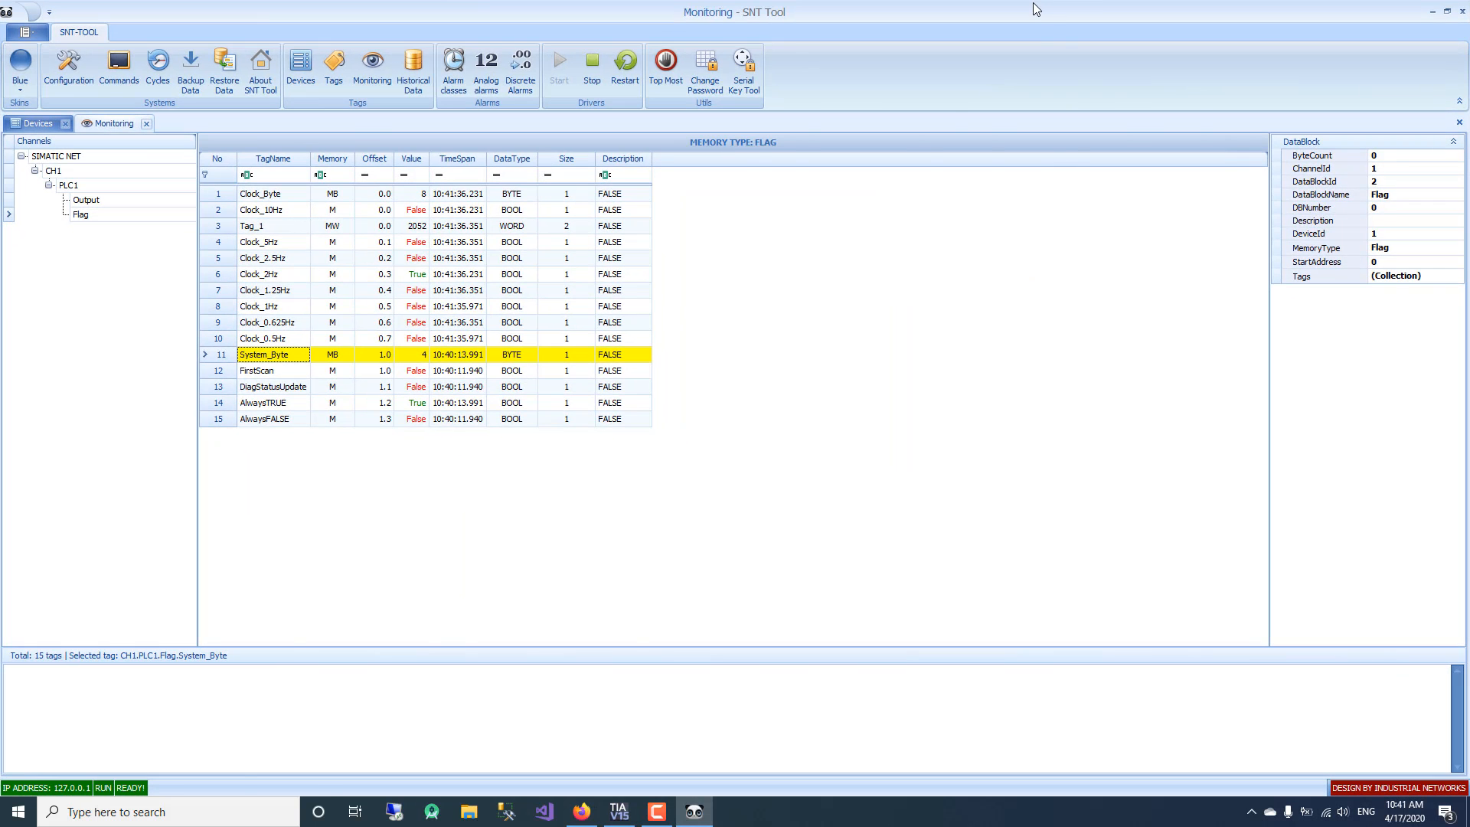
{"action": "double_click", "coordinate": [1031, 3]}
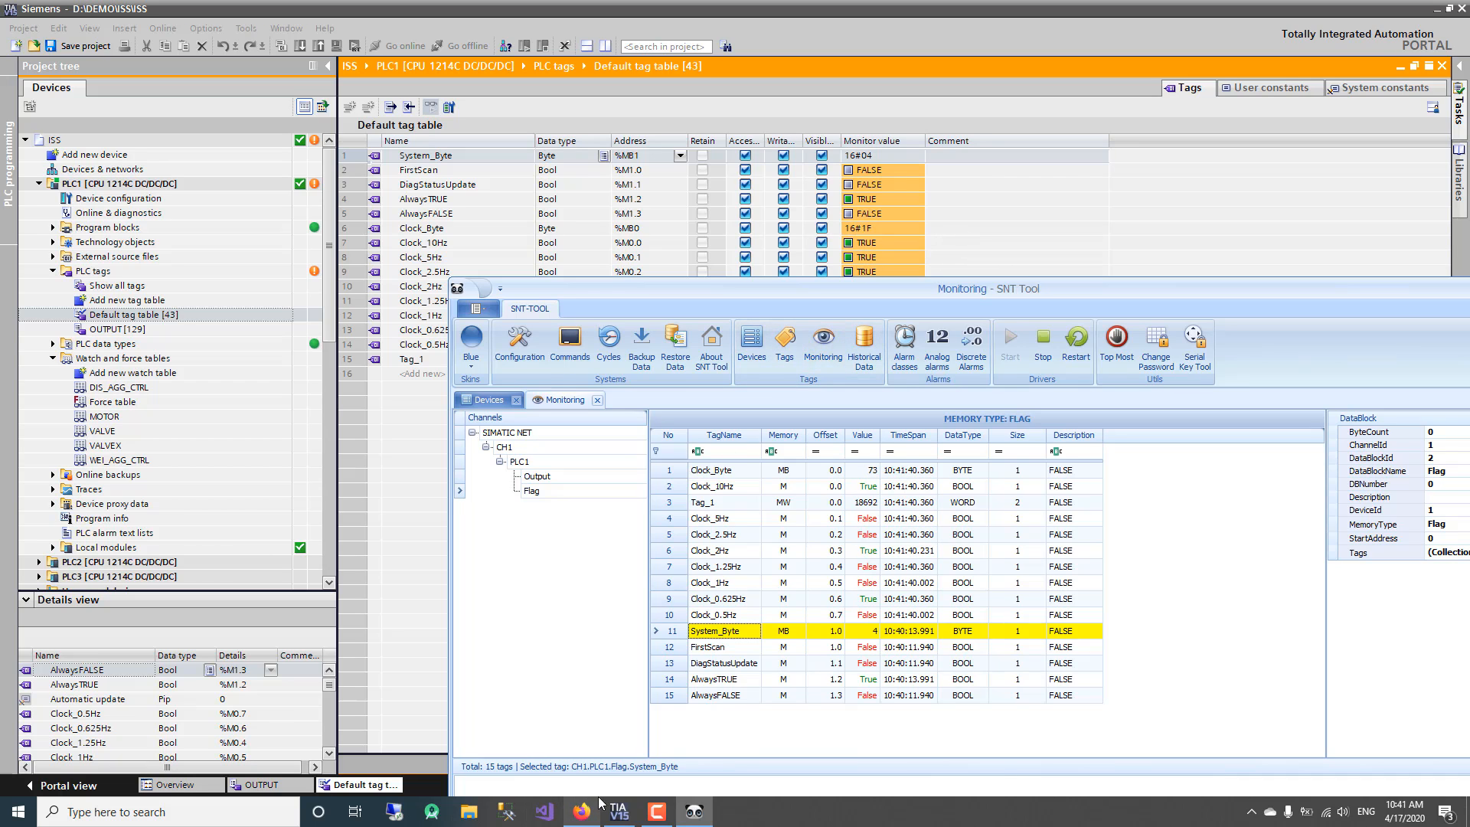
{"action": "left_click", "coordinate": [620, 812]}
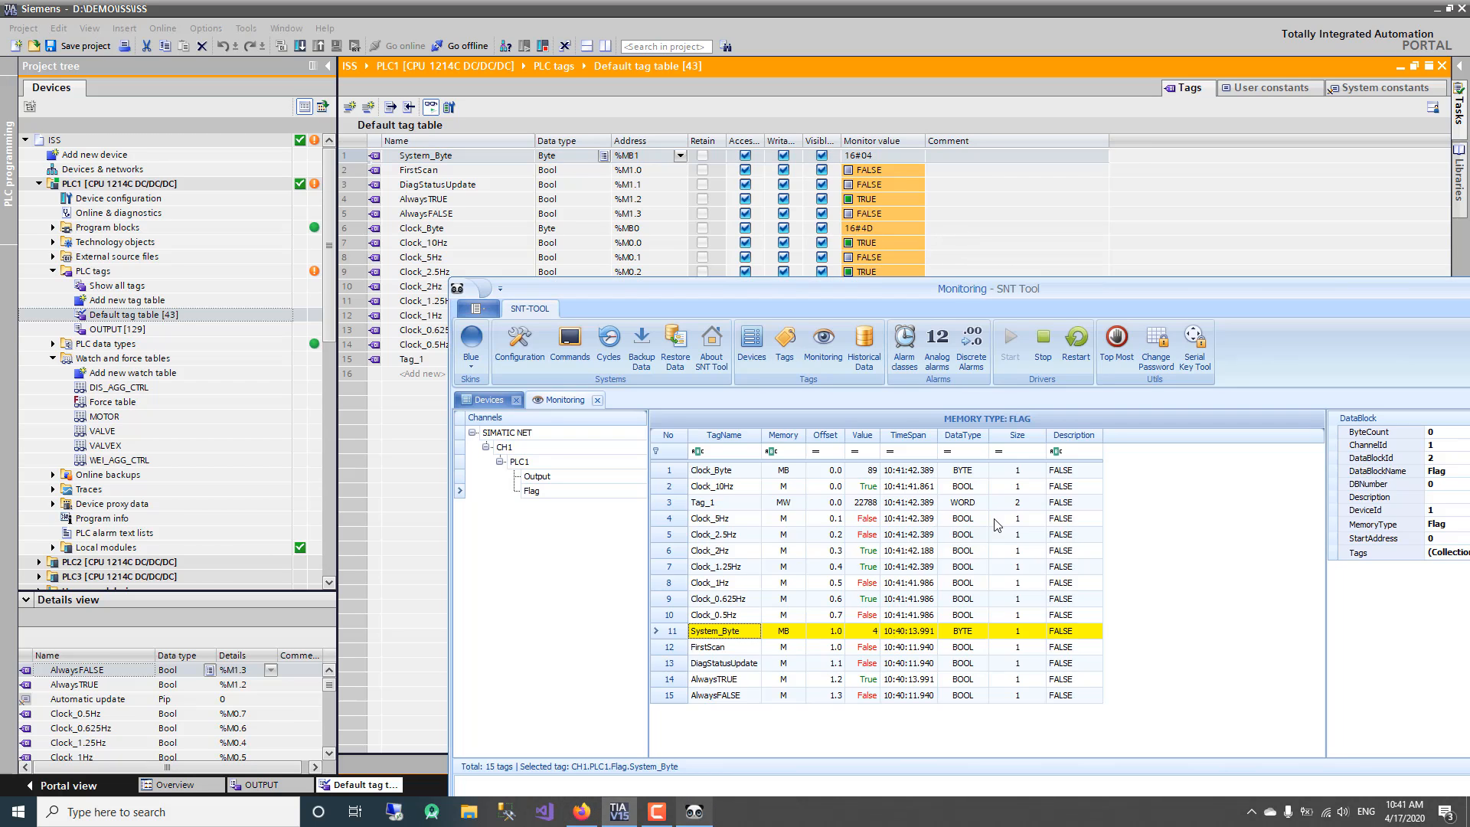
{"action": "left_click", "coordinate": [694, 811]}
In TIA Portal, add a global data block named DBIMPORT to the DATABASE group in PLC1's program blocks.
{"action": "left_click", "coordinate": [1145, 195]}
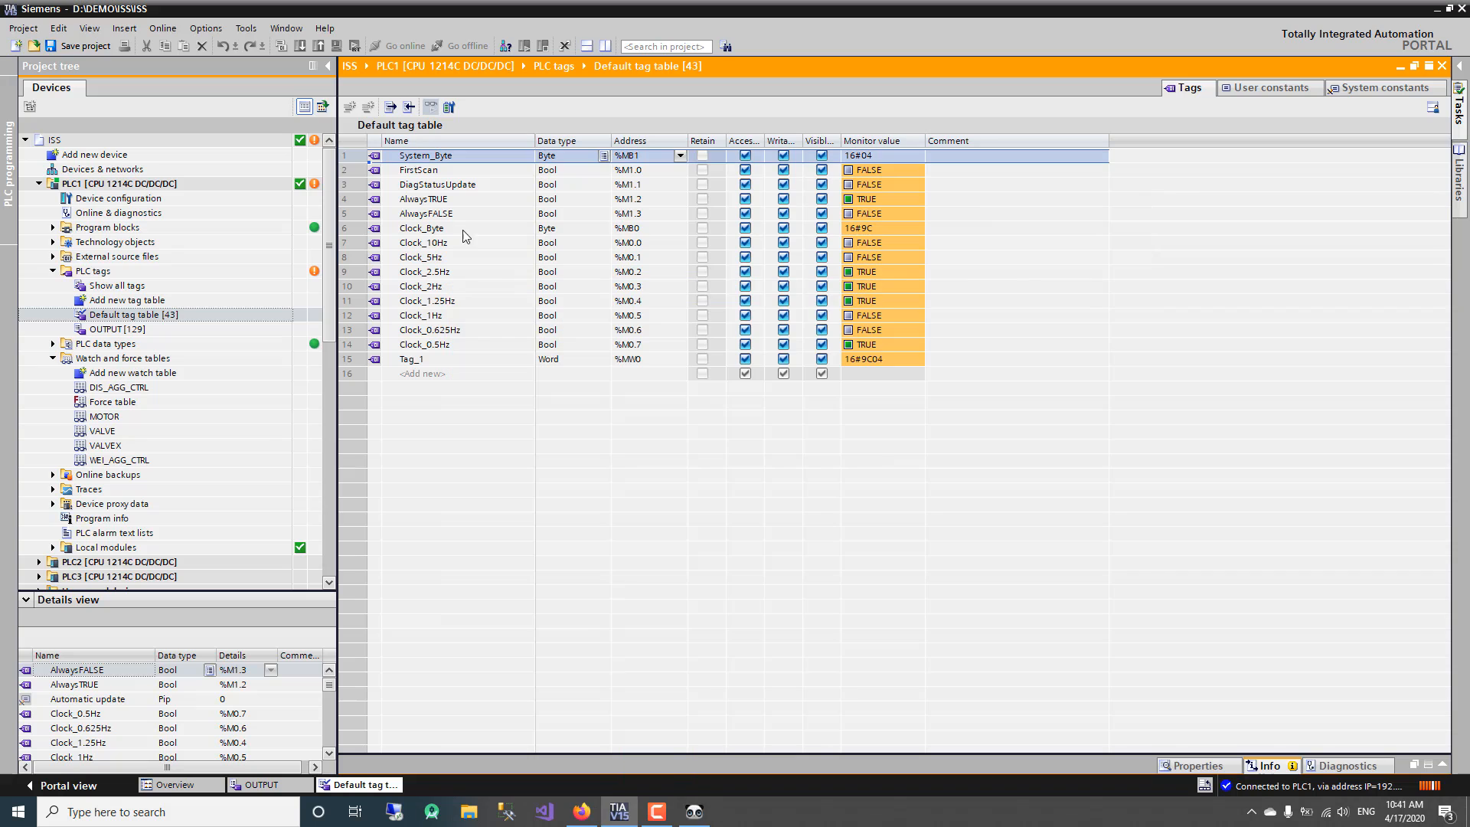
{"action": "left_click", "coordinate": [167, 215]}
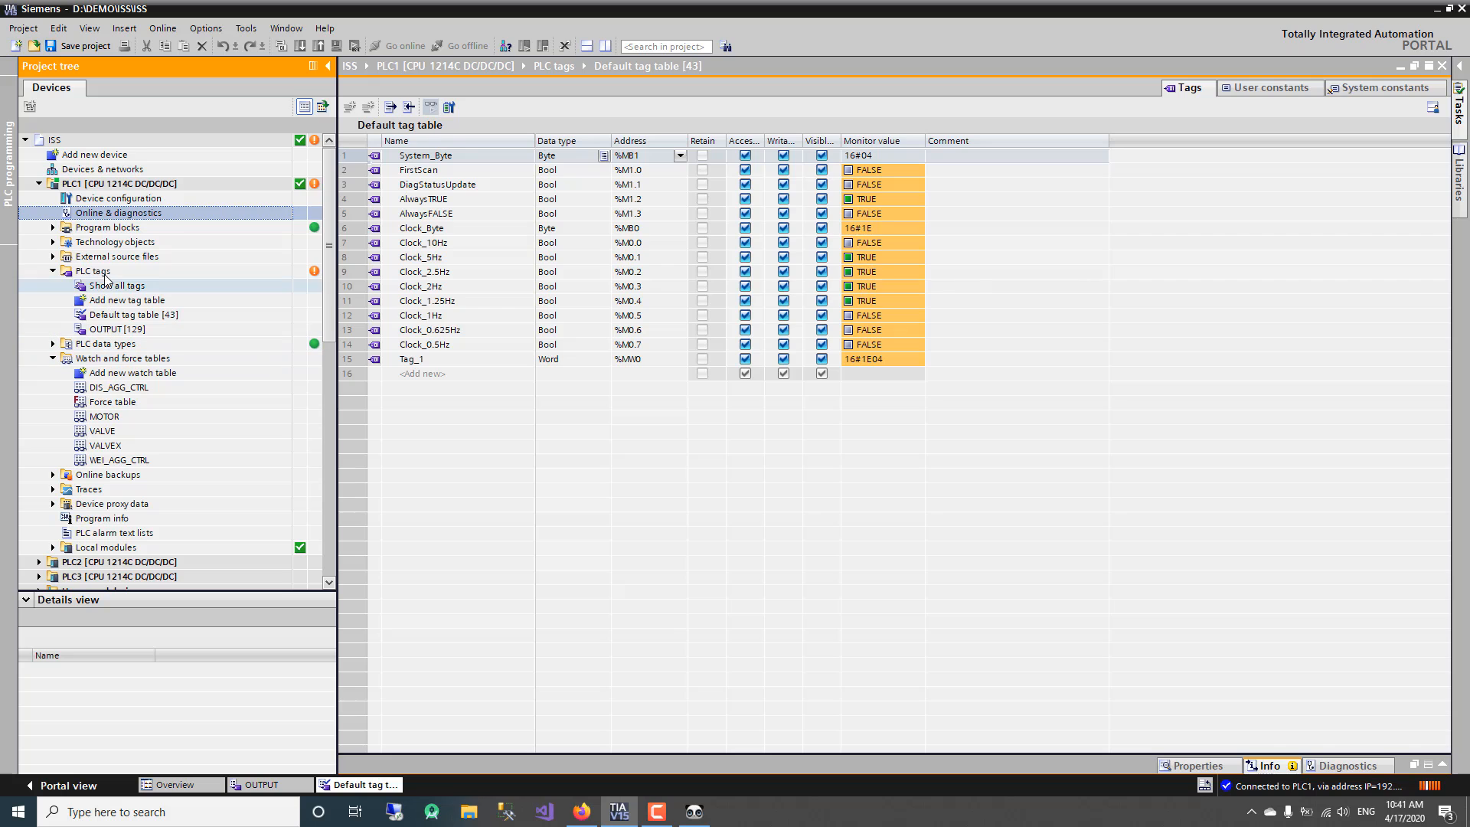
{"action": "double_click", "coordinate": [122, 227]}
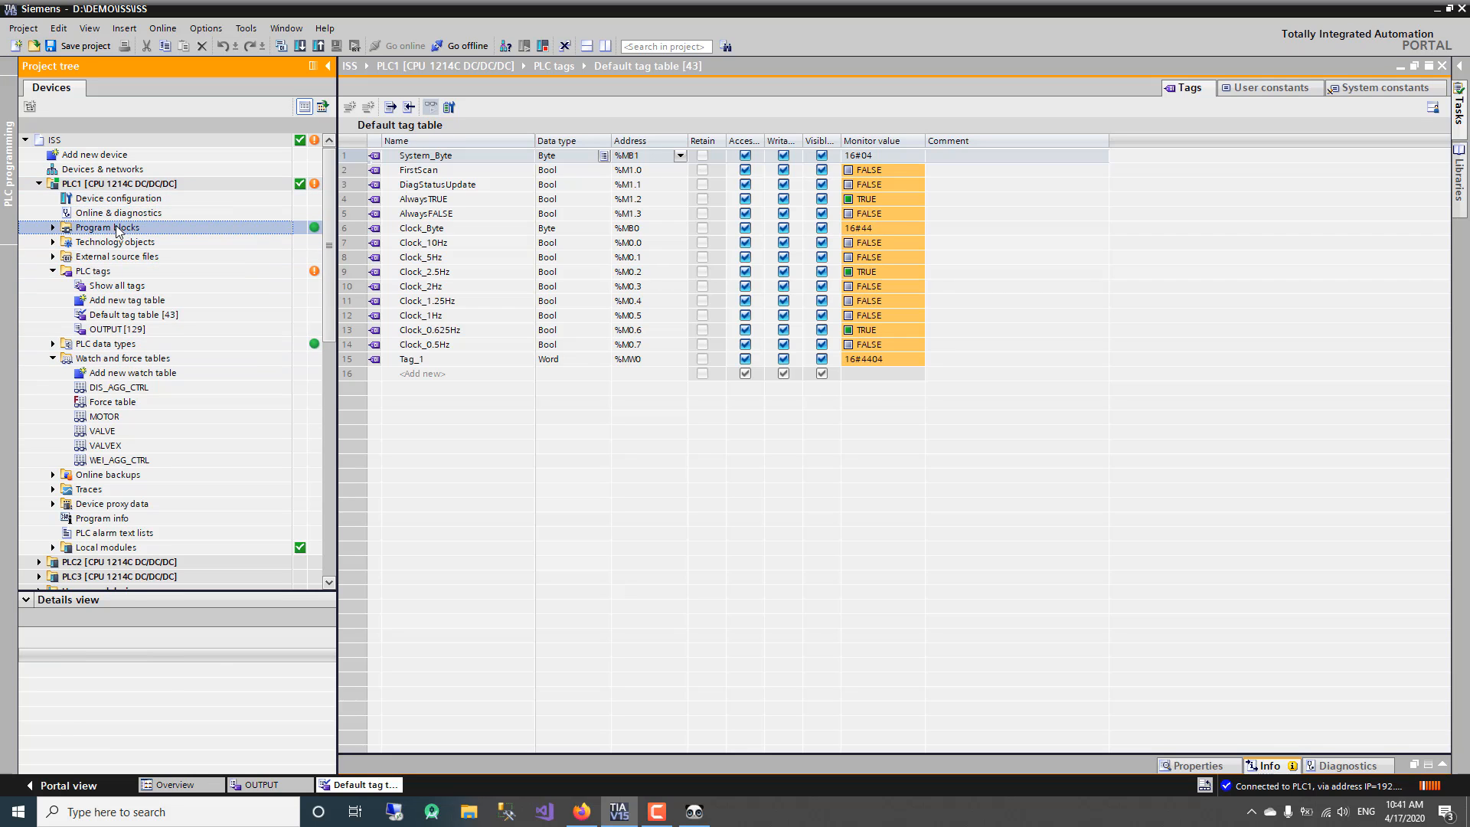
{"action": "double_click", "coordinate": [111, 286]}
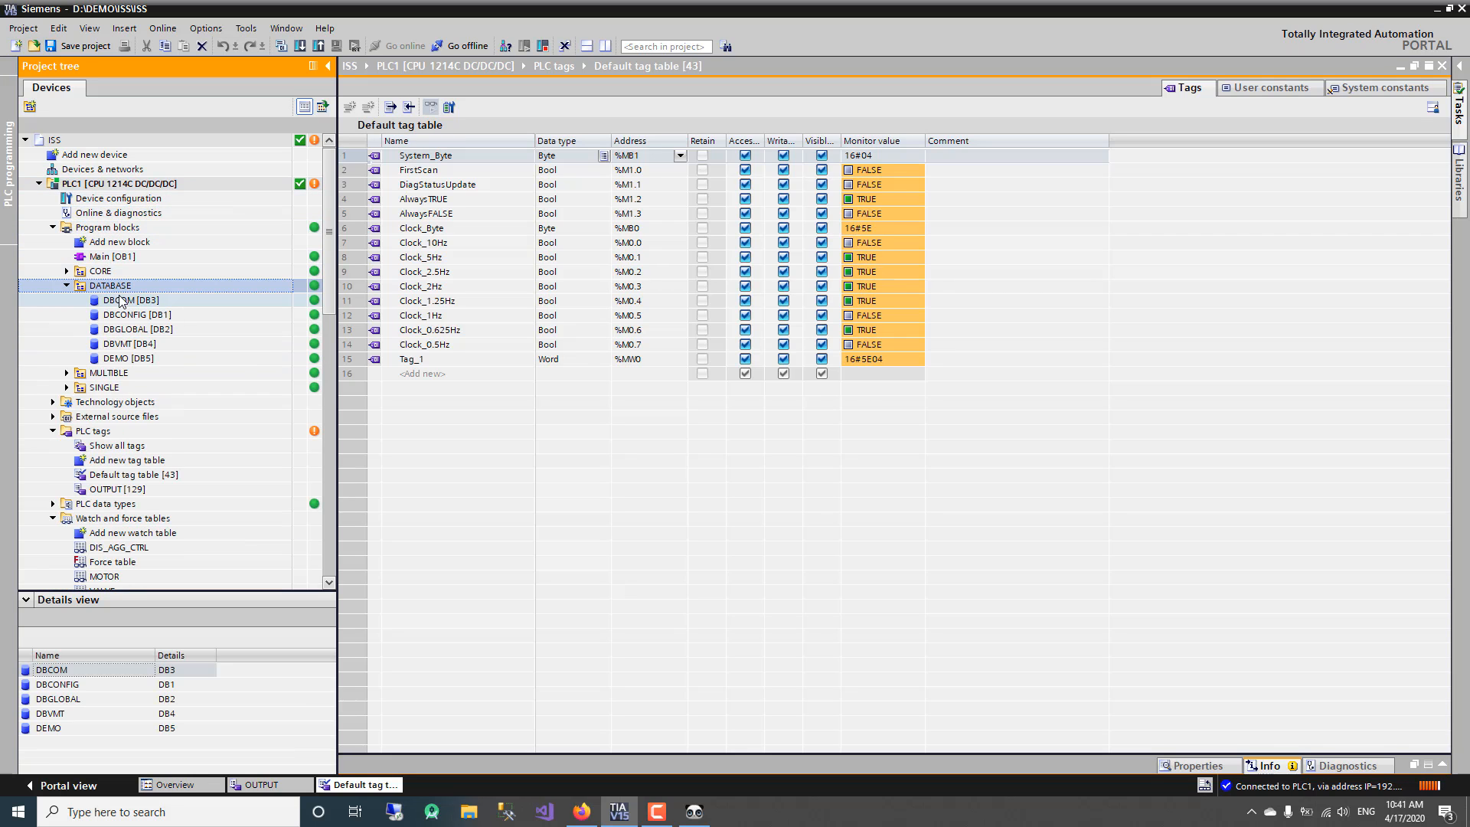
{"action": "right_click", "coordinate": [129, 288]}
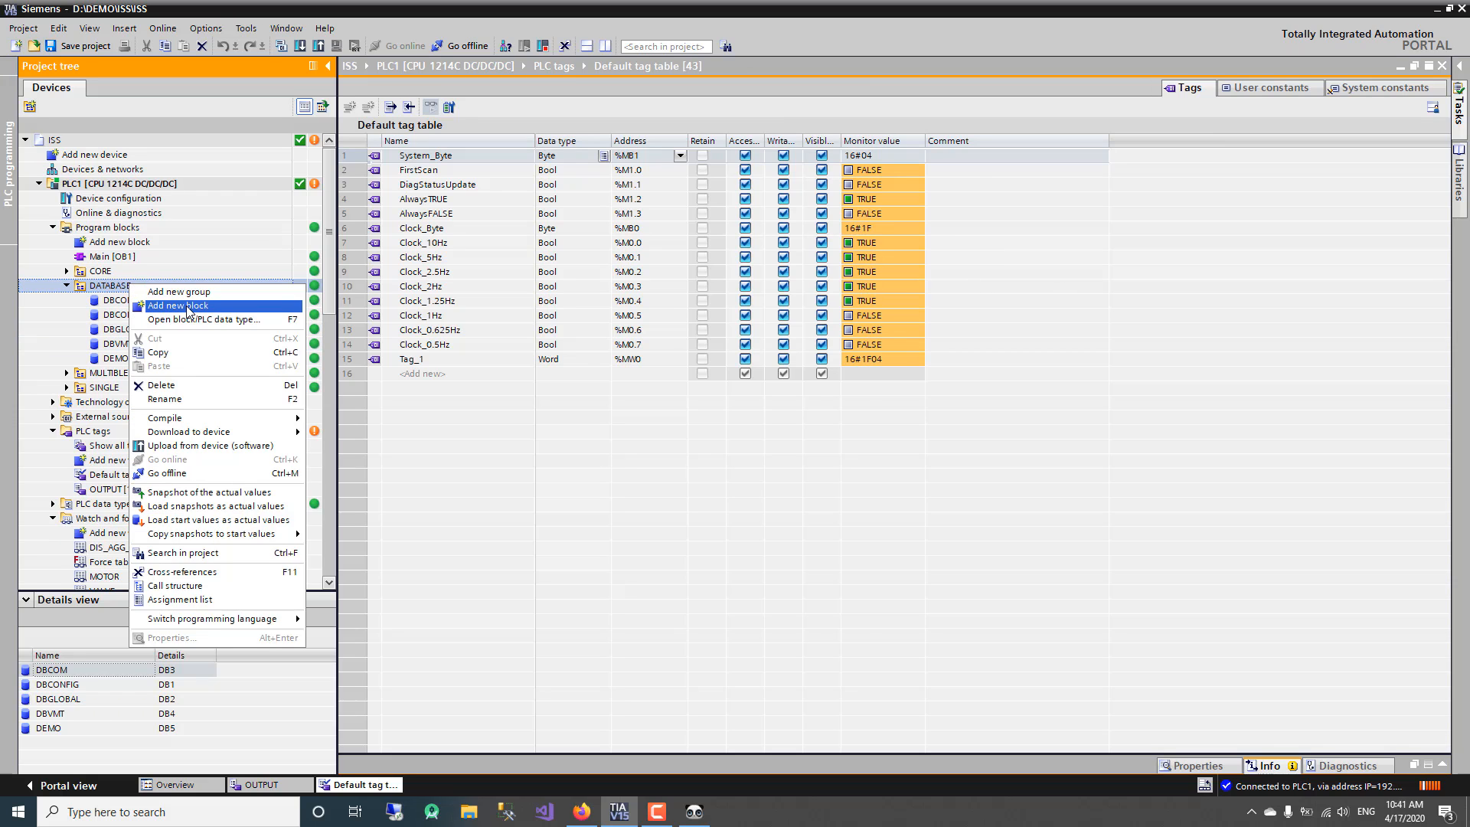
{"action": "left_click", "coordinate": [243, 305]}
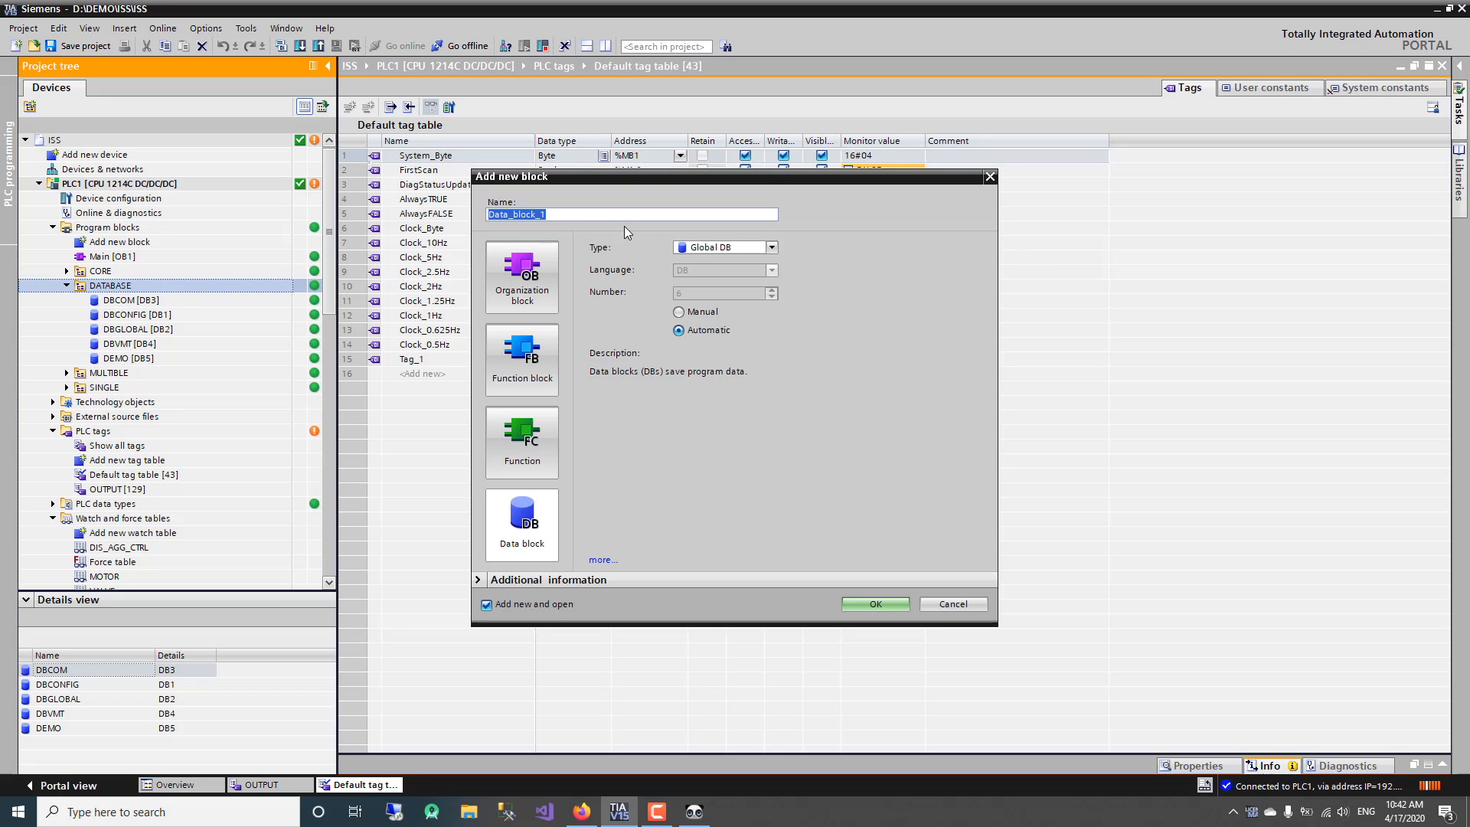
{"action": "type", "text": "DBINM"}
{"action": "key", "text": "BackSpace"}
{"action": "key", "text": "BackSpace"}
{"action": "type", "text": "MPOR"}
{"action": "key", "text": "Return"}
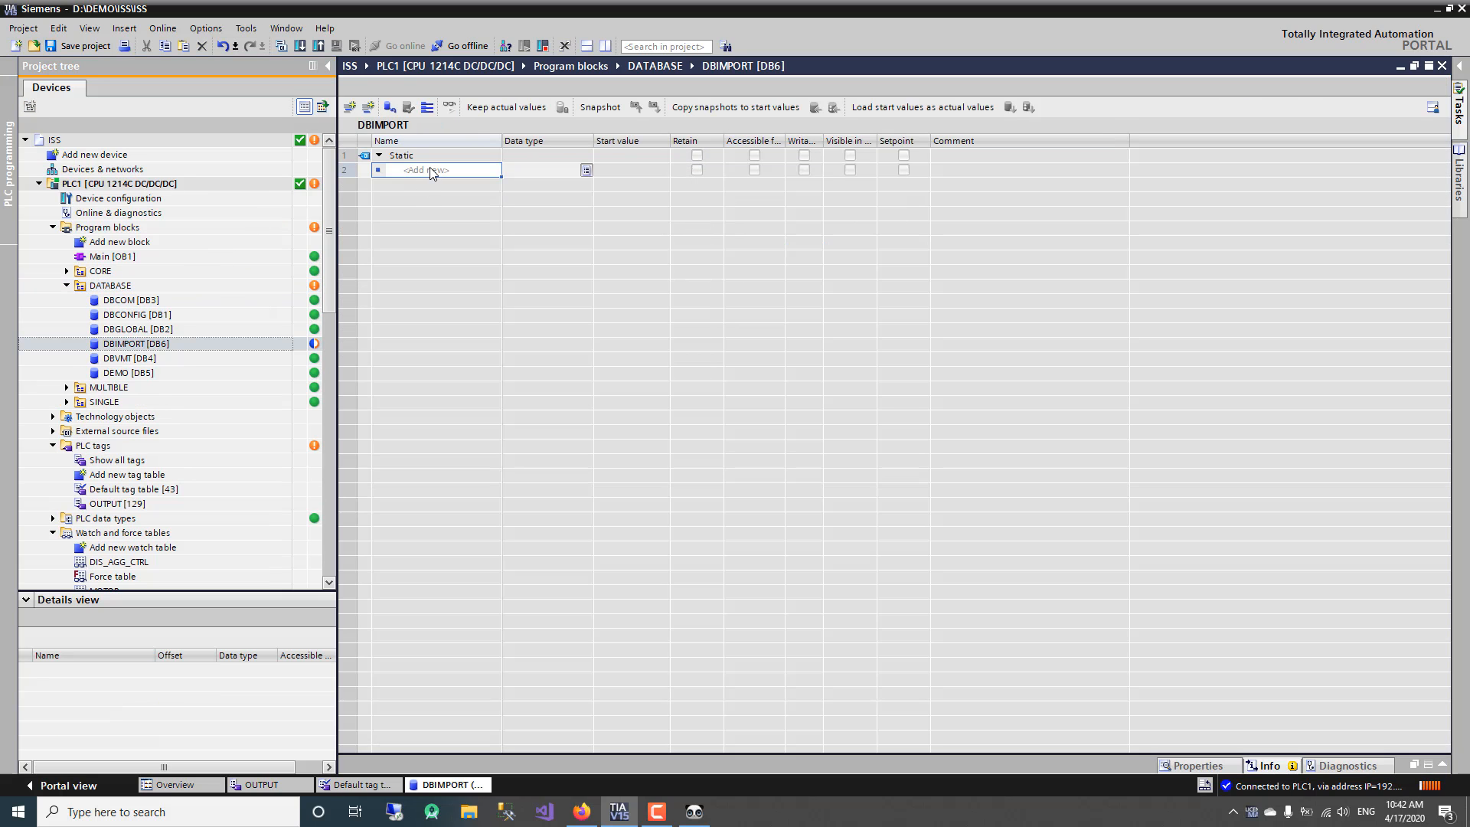
Add a tag named MTK to the DBIMPORT data block and choose an array as its data type.
{"action": "left_click", "coordinate": [432, 172]}
{"action": "type", "text": "MTK"}
{"action": "key", "text": "Tab"}
{"action": "type", "text": "A"}
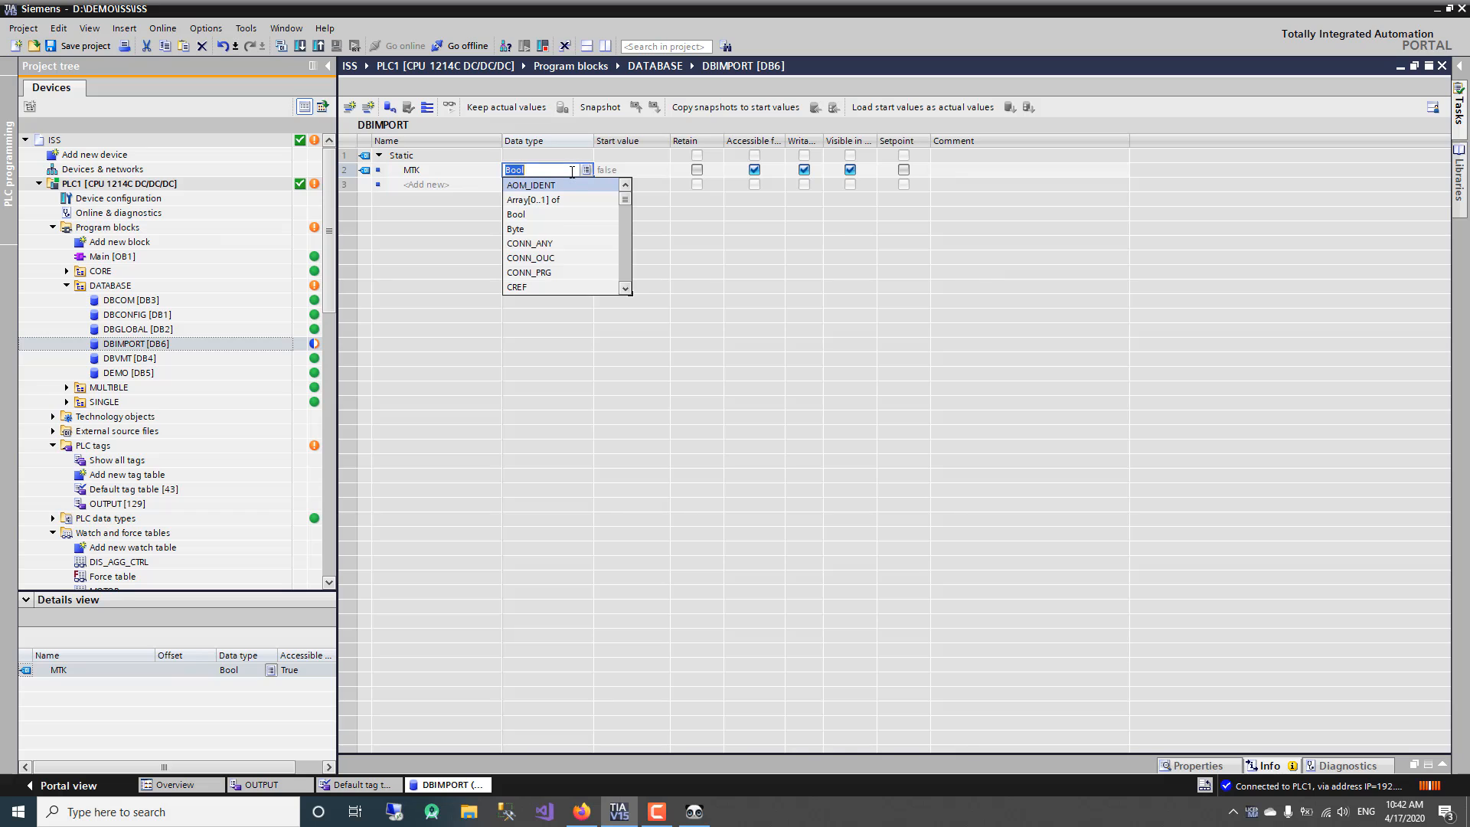
{"action": "left_click", "coordinate": [554, 200]}
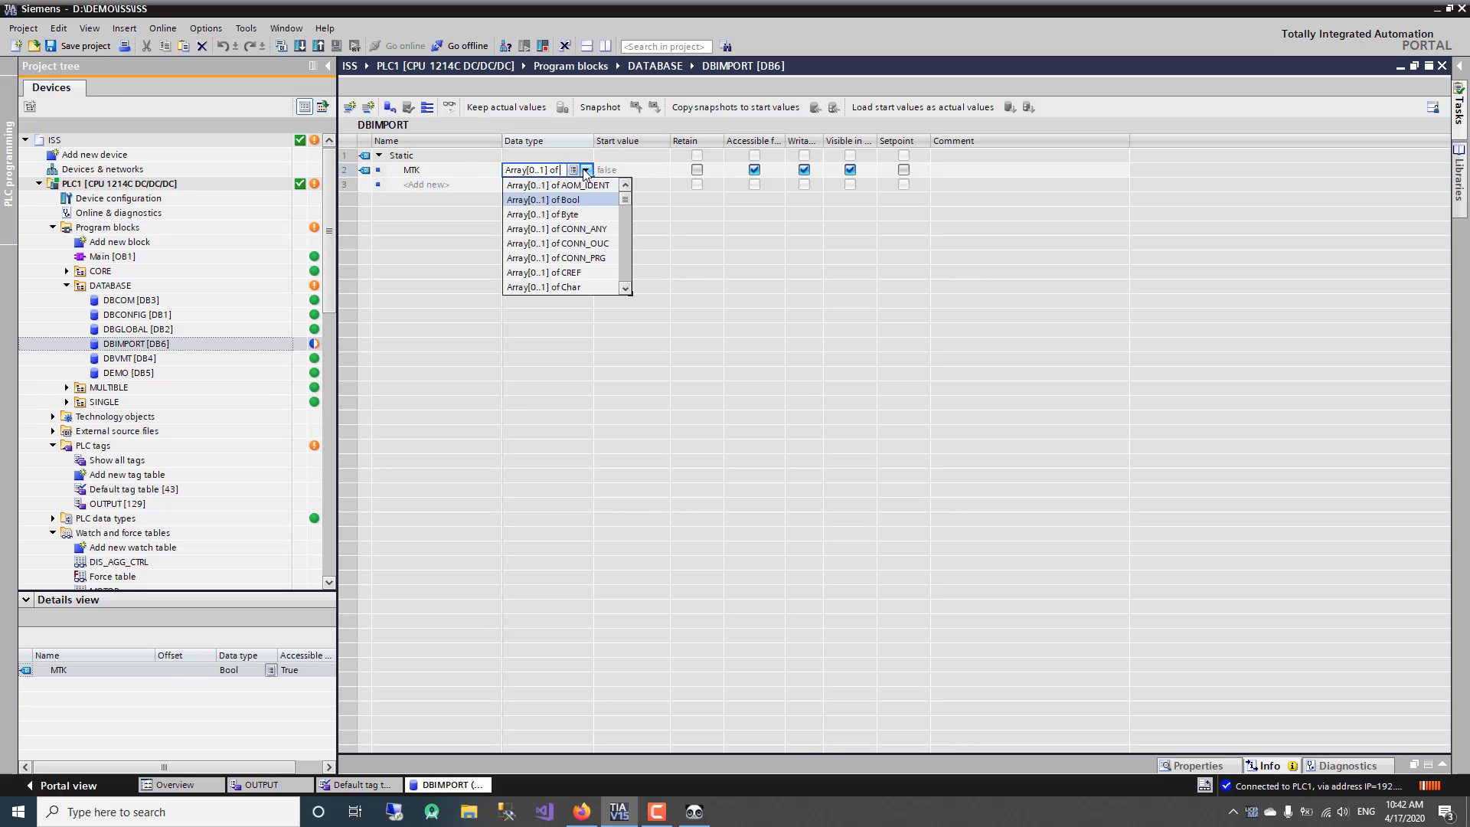
Set the MTK array's element type to MOTOR with limits 0..2 and expand all of its members.
{"action": "left_click", "coordinate": [584, 172]}
{"action": "left_click", "coordinate": [586, 172]}
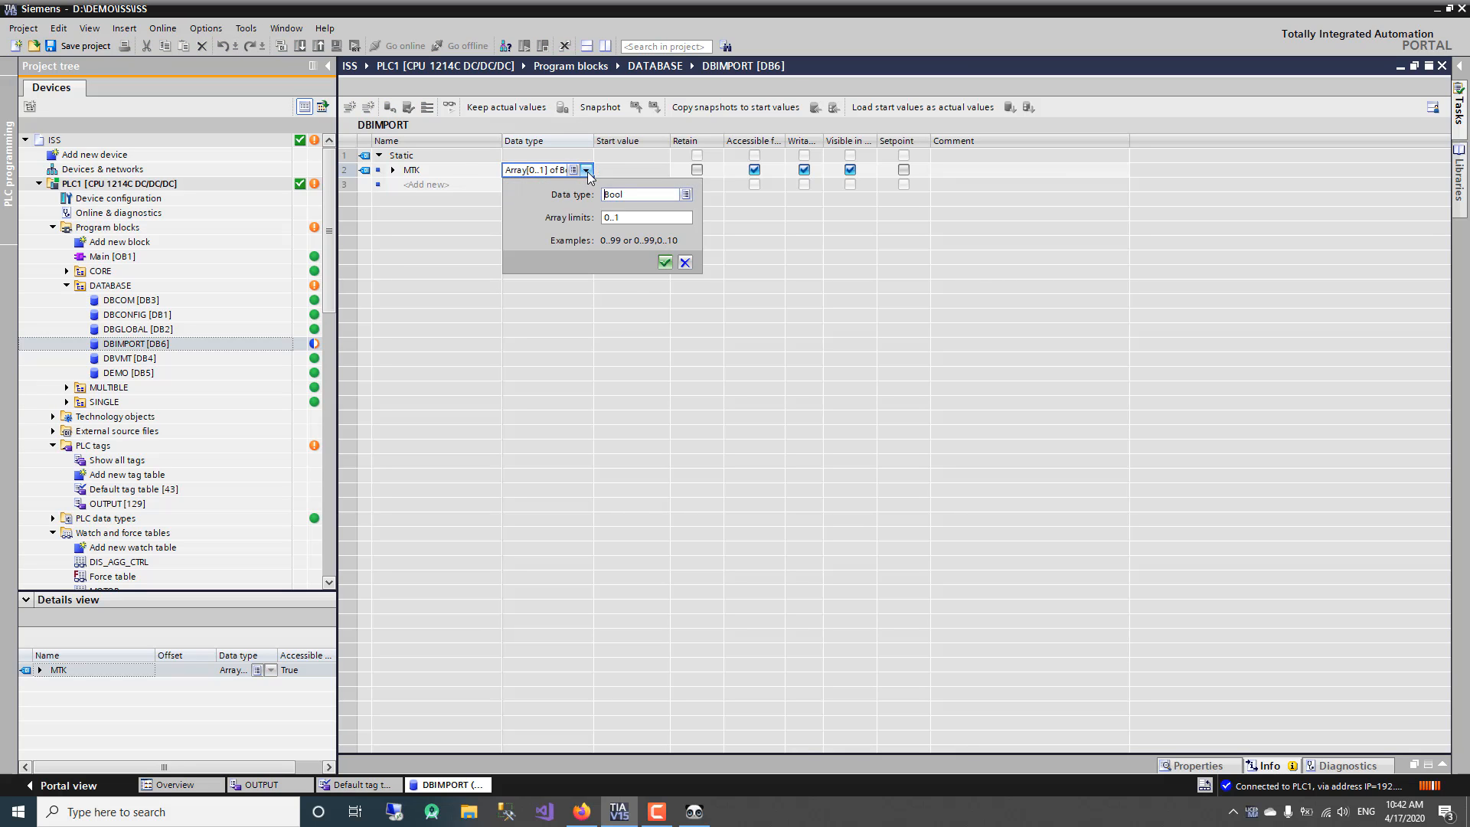
{"action": "type", "text": "MO"}
{"action": "left_click", "coordinate": [624, 213]}
{"action": "type", "text": "3"}
{"action": "left_click", "coordinate": [664, 264]}
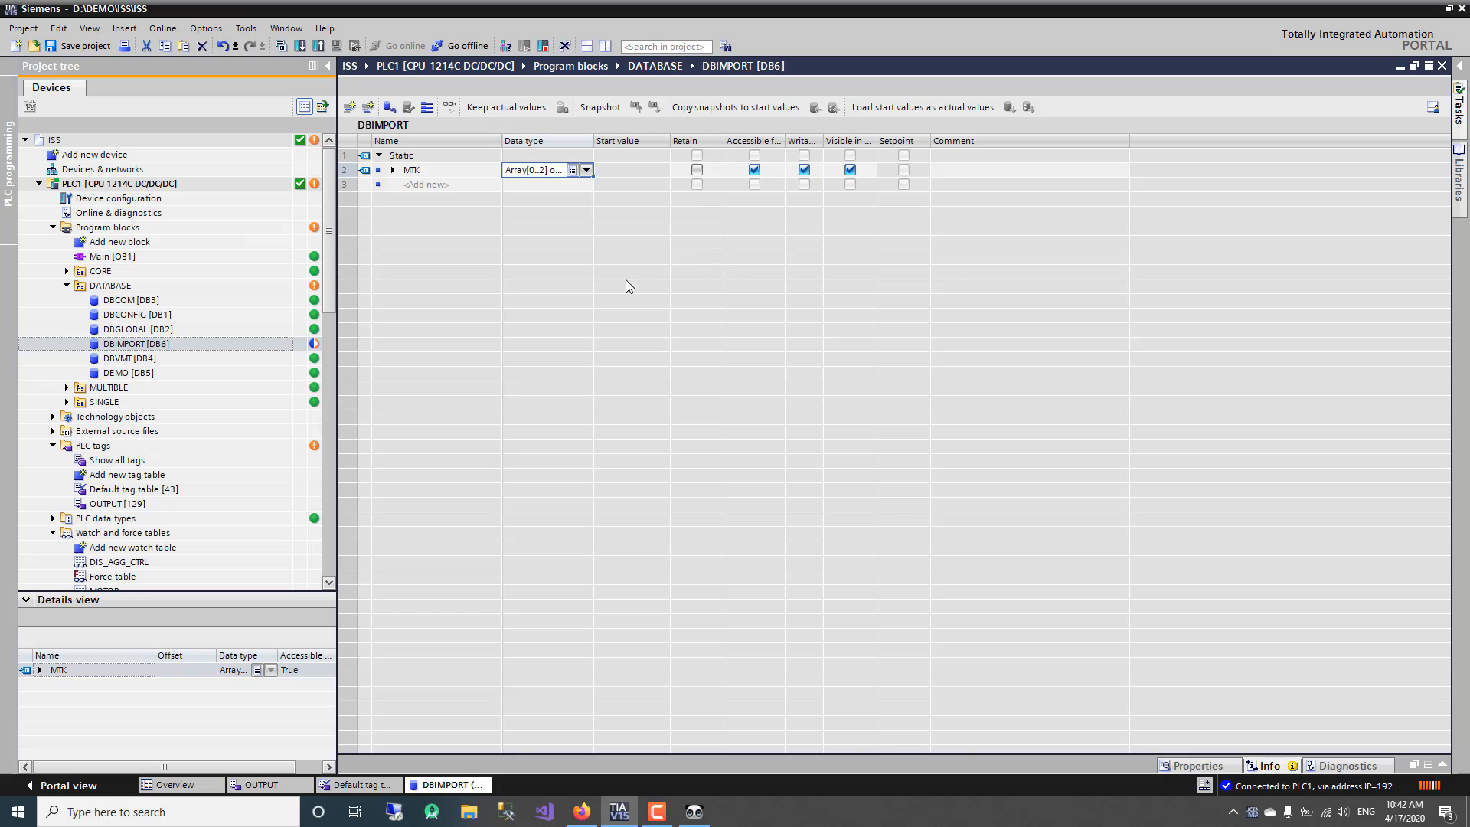
{"action": "left_click", "coordinate": [393, 171]}
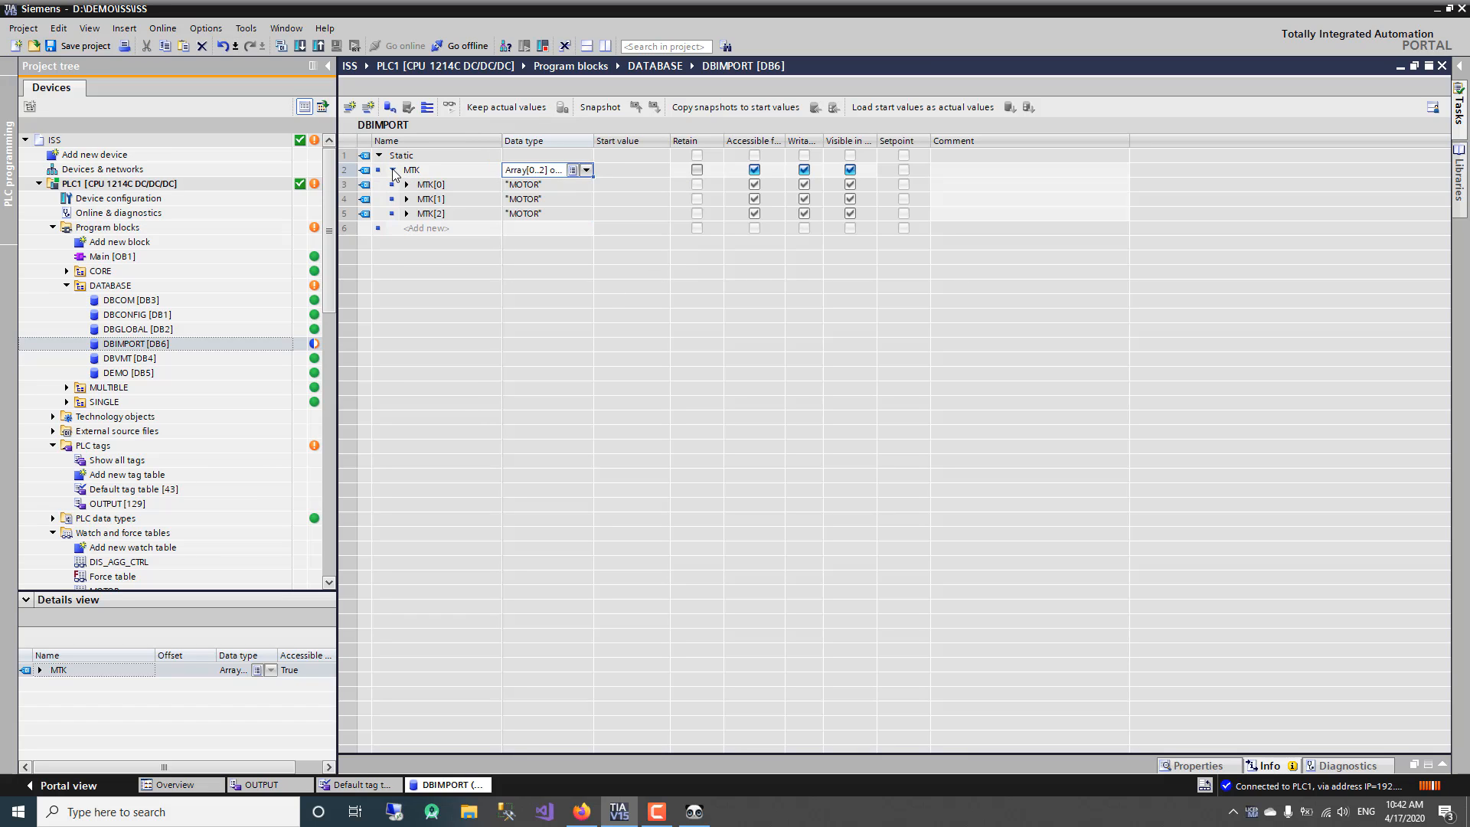
{"action": "left_click", "coordinate": [427, 109]}
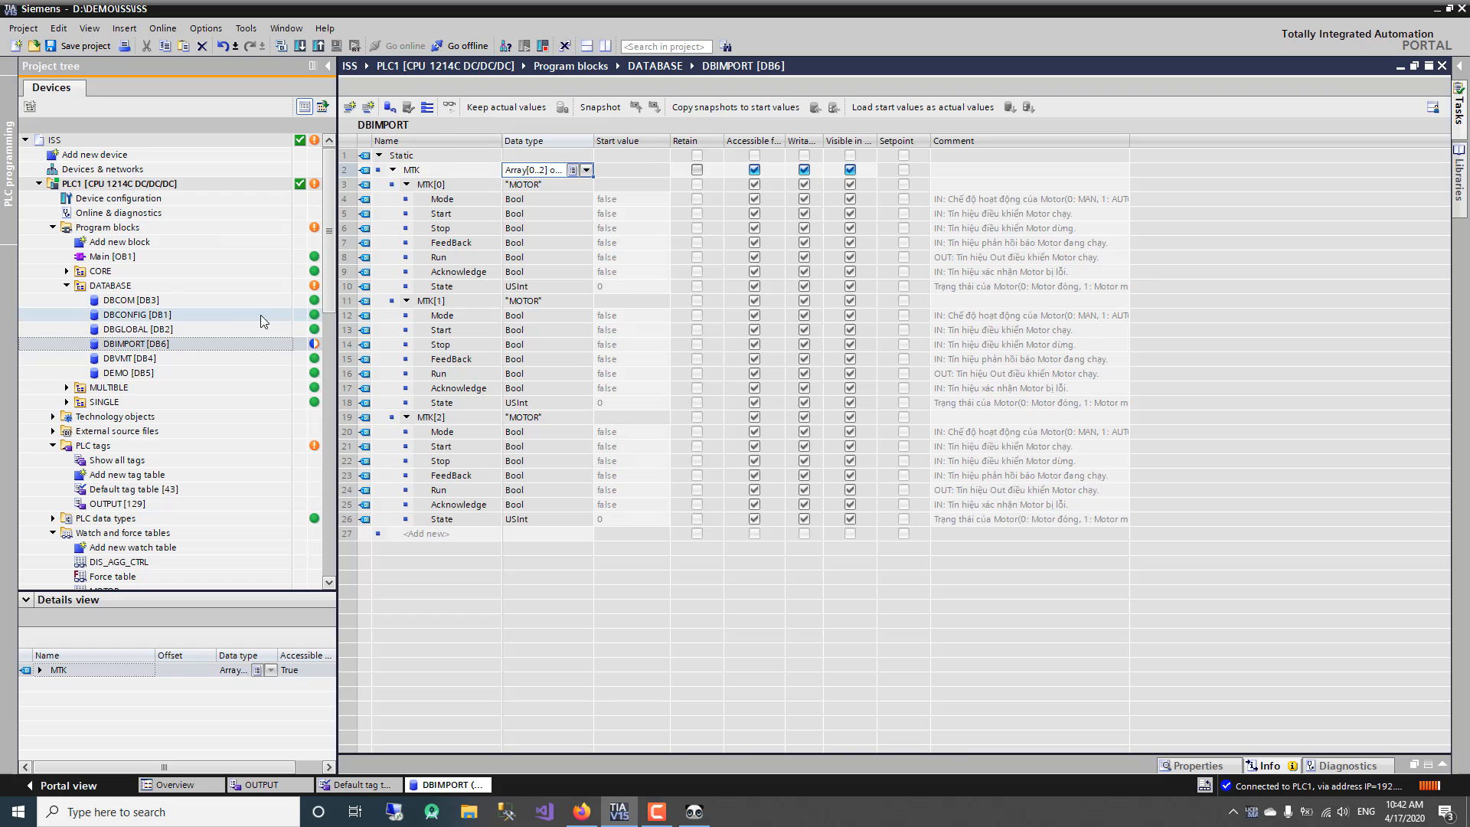
Disable optimized block access in DBIMPORT's attributes and compile the block.
{"action": "right_click", "coordinate": [152, 350]}
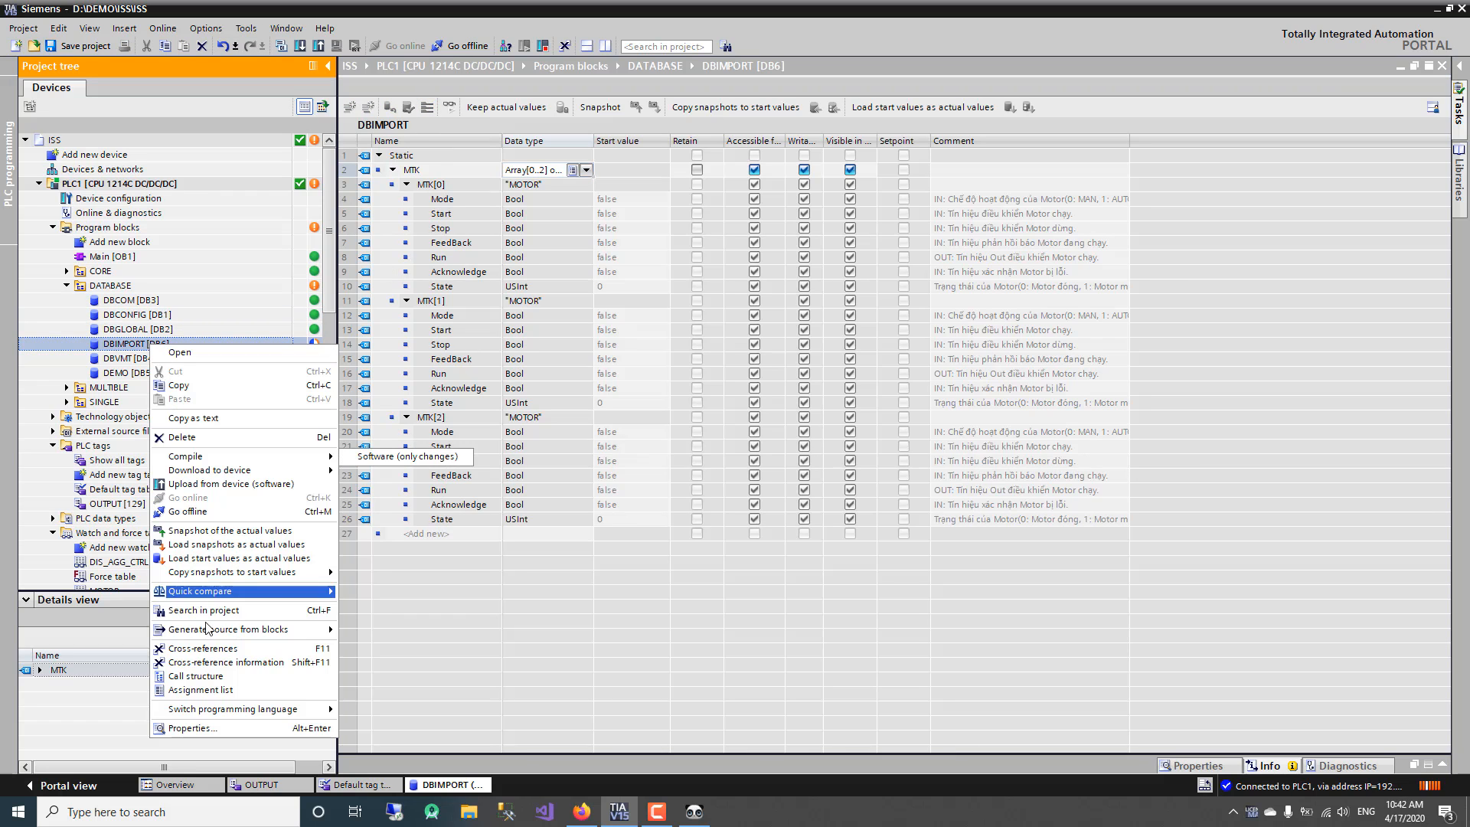
{"action": "left_click", "coordinate": [192, 728]}
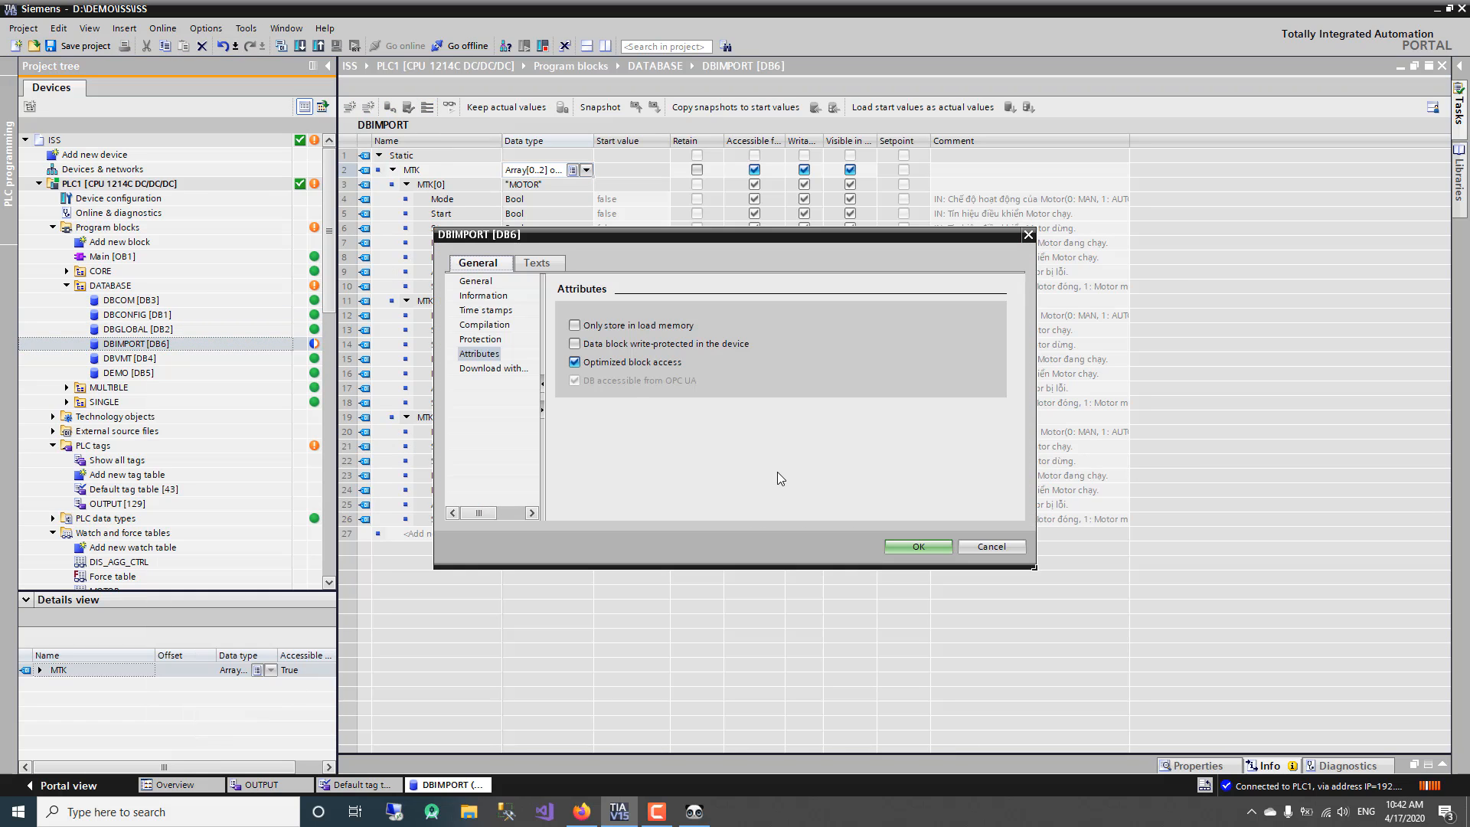
{"action": "left_click", "coordinate": [630, 363]}
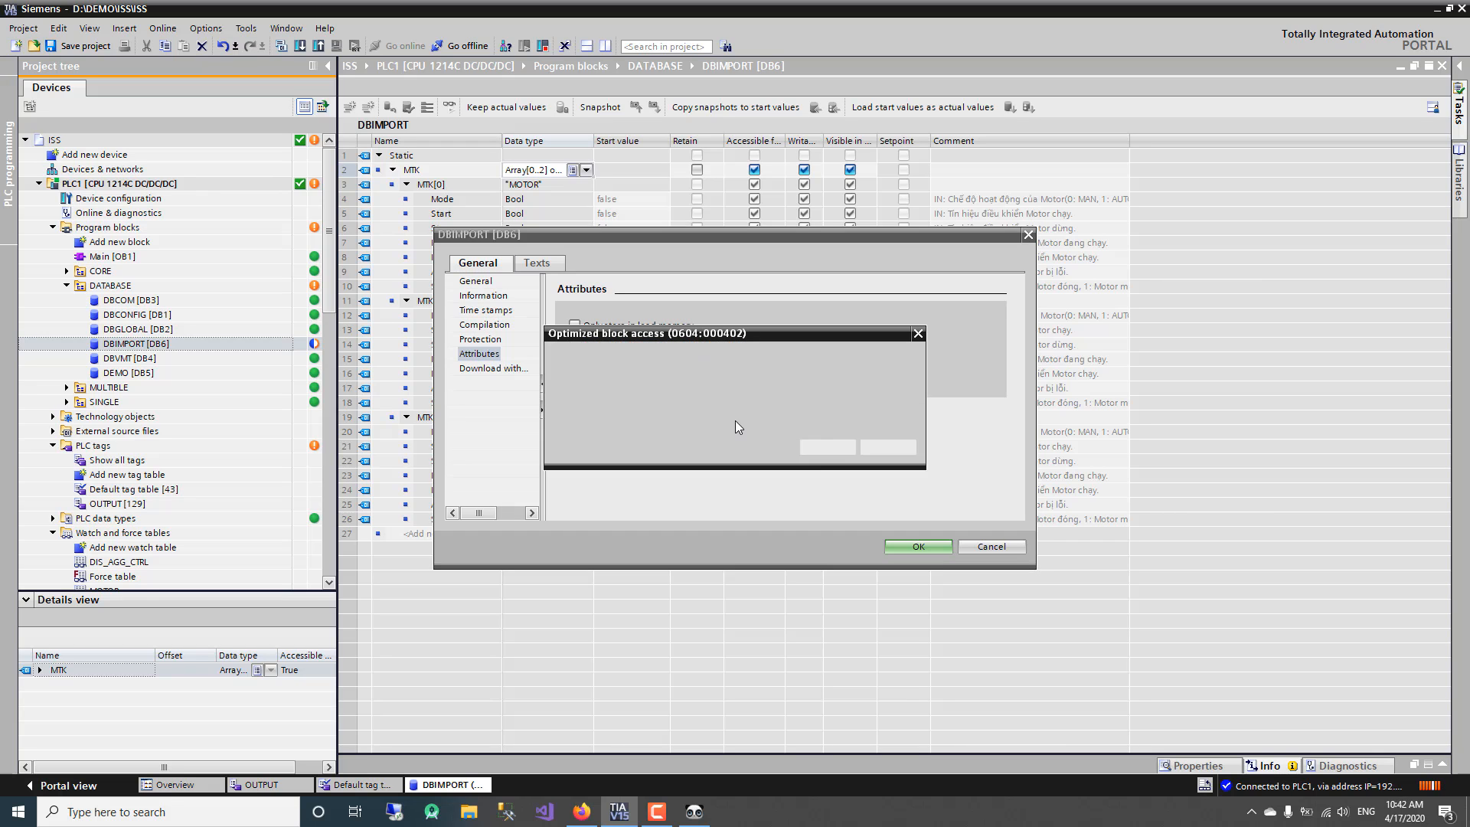
{"action": "left_click", "coordinate": [836, 453]}
{"action": "left_click", "coordinate": [918, 546]}
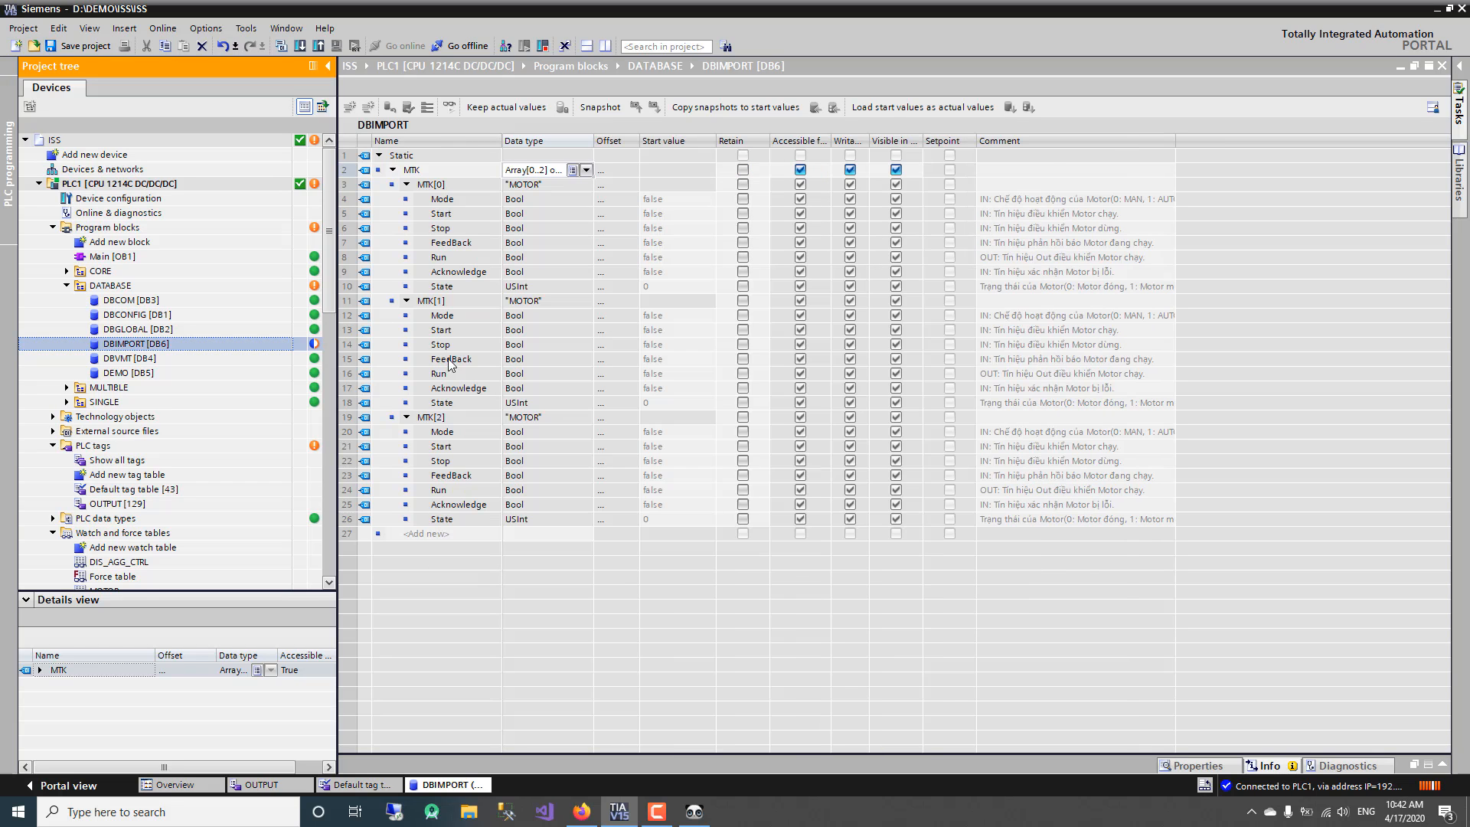
{"action": "left_click", "coordinate": [181, 116]}
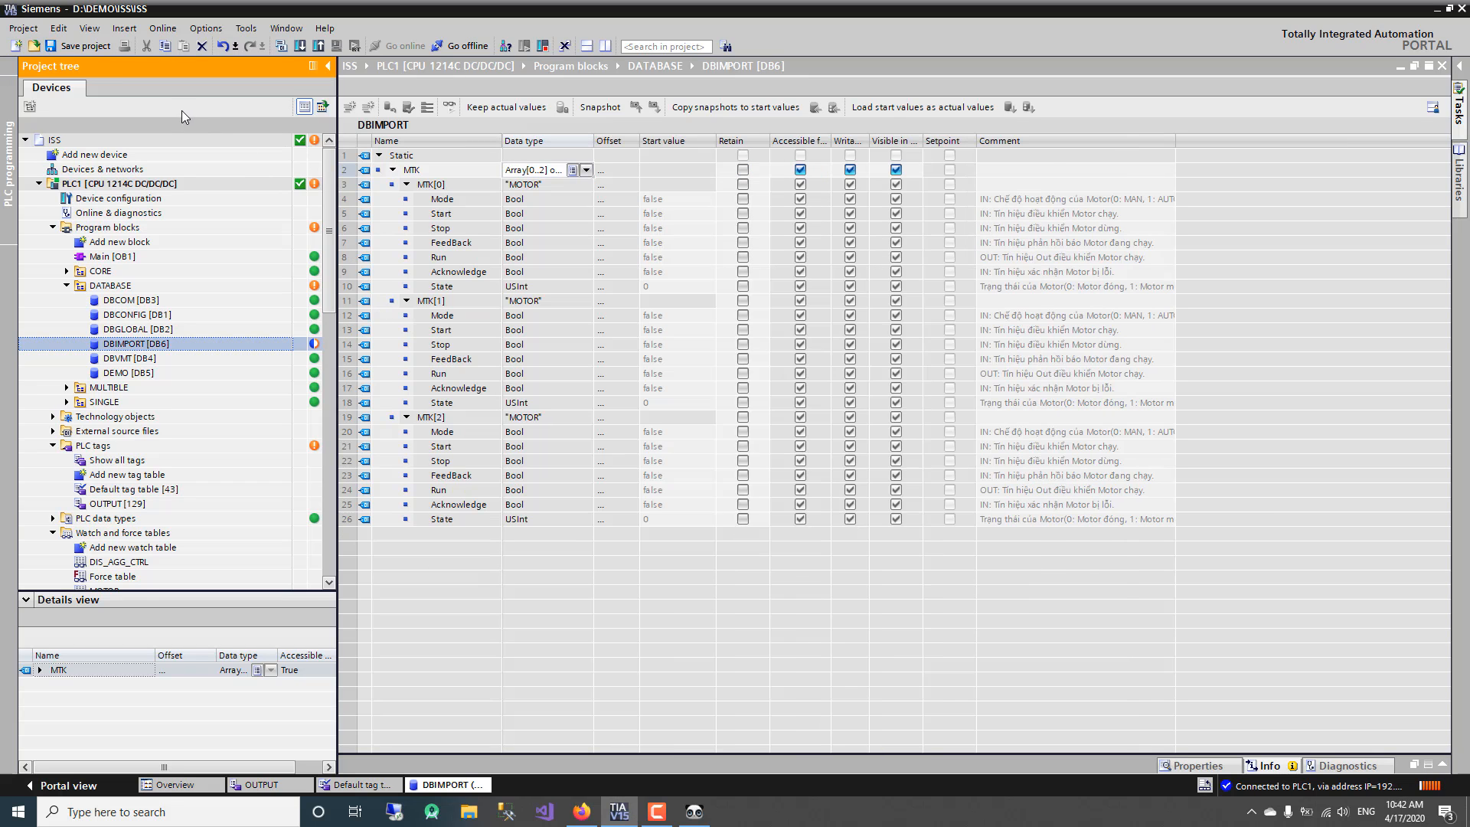
{"action": "left_click", "coordinate": [282, 49]}
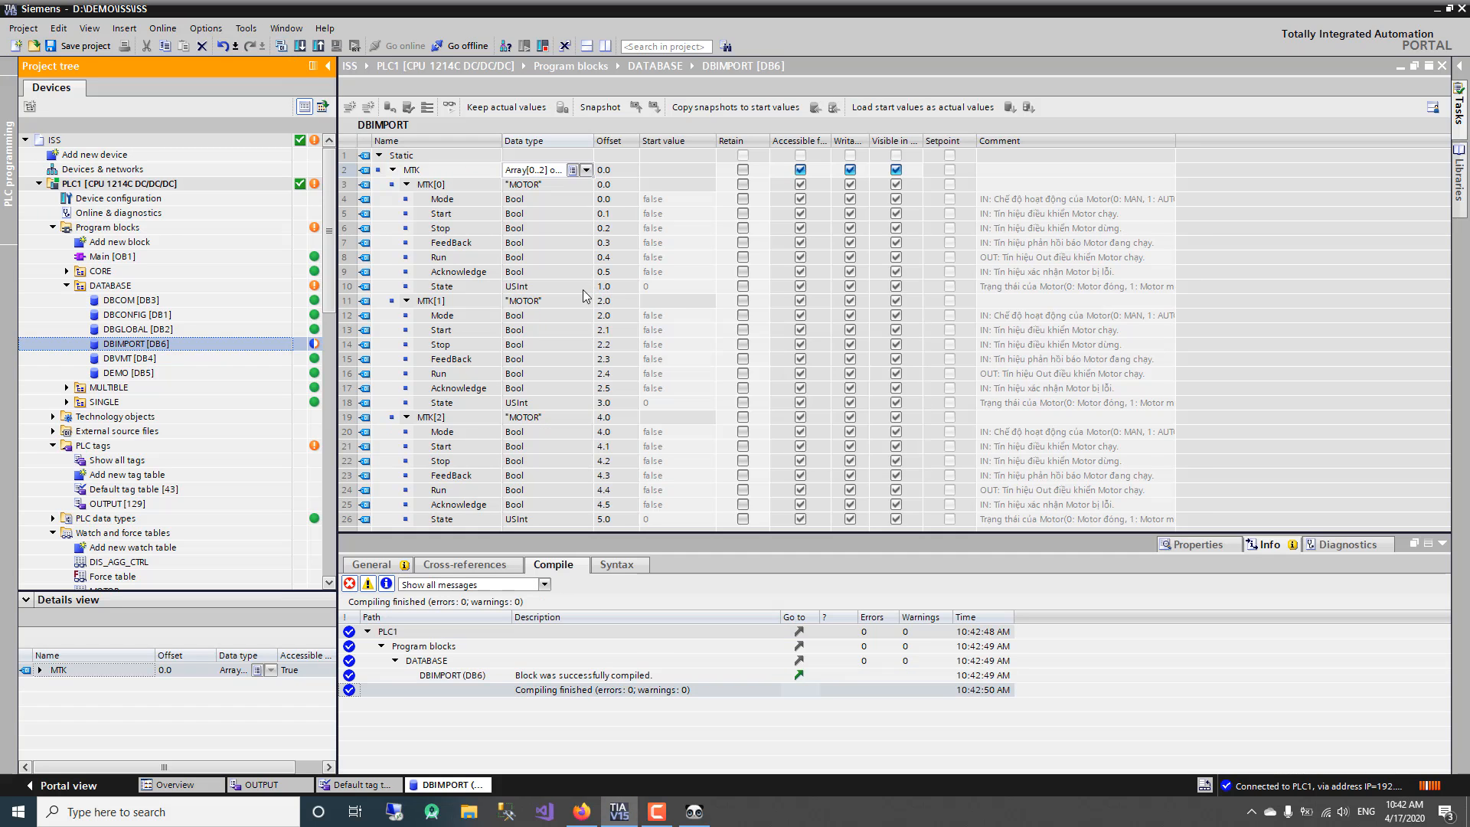
{"action": "right_click", "coordinate": [450, 140]}
{"action": "mouse_move", "coordinate": [559, 149]}
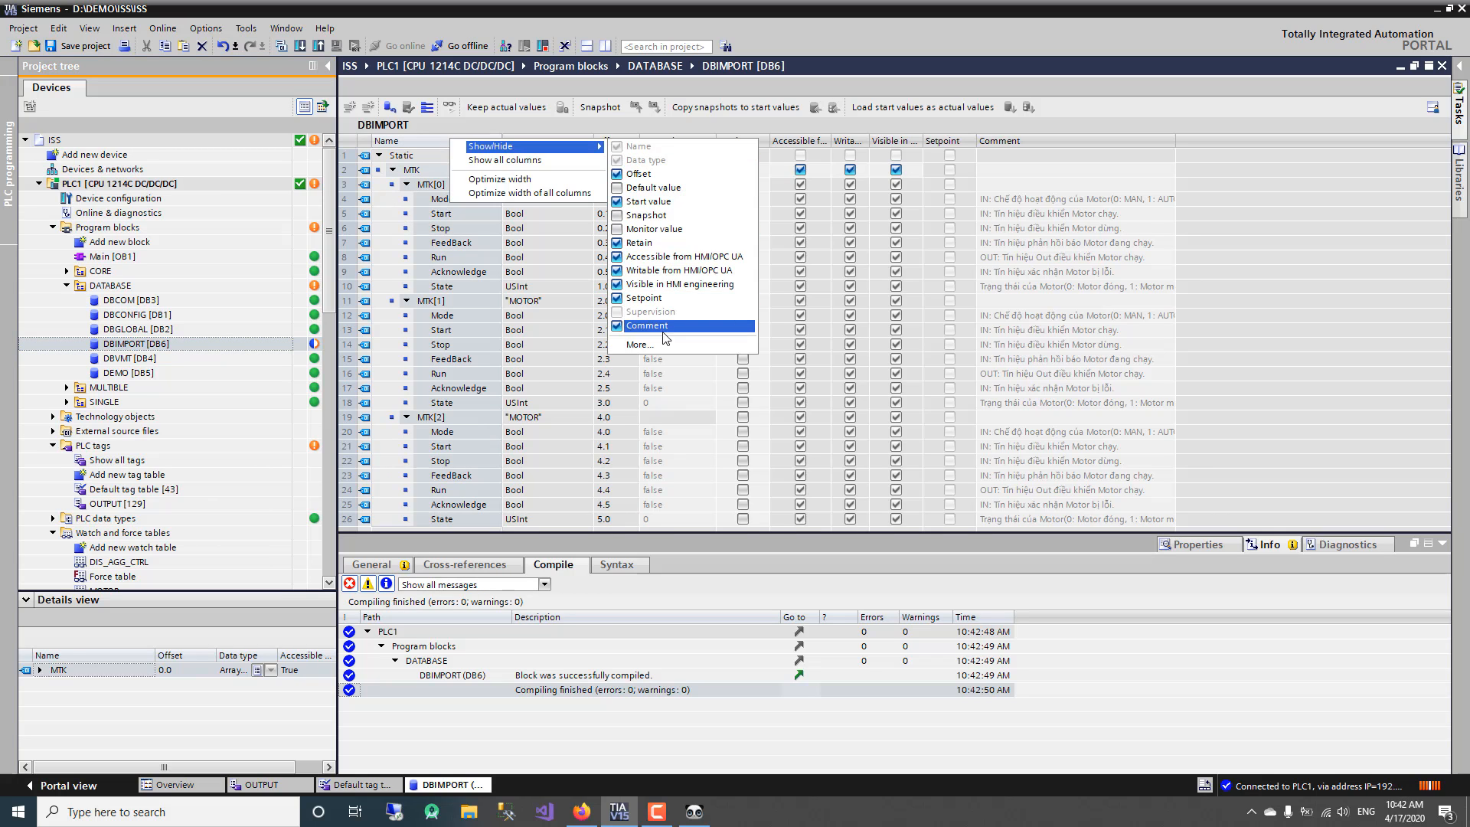
{"action": "left_click", "coordinate": [639, 345]}
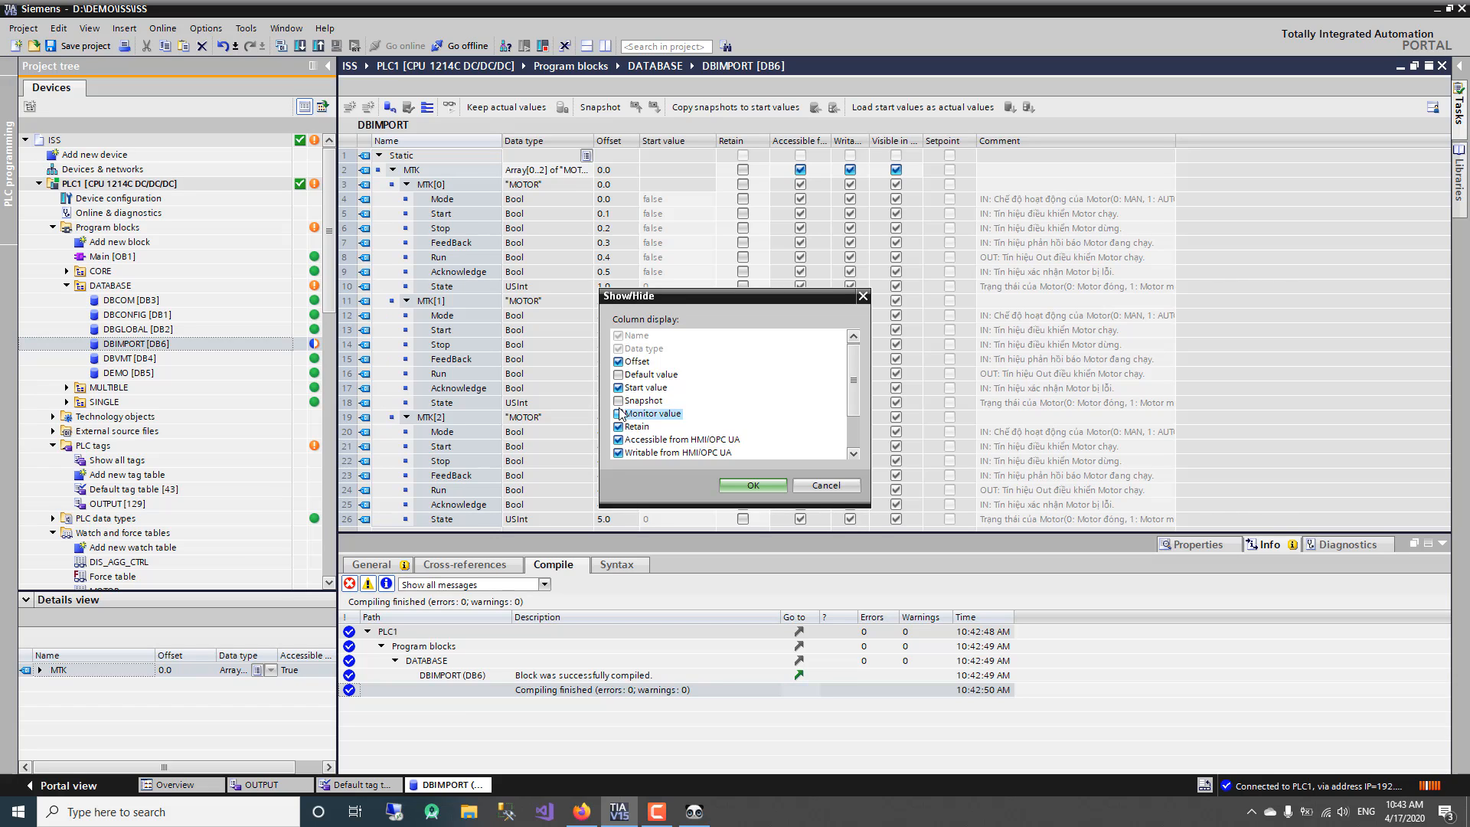
{"action": "left_click", "coordinate": [816, 489]}
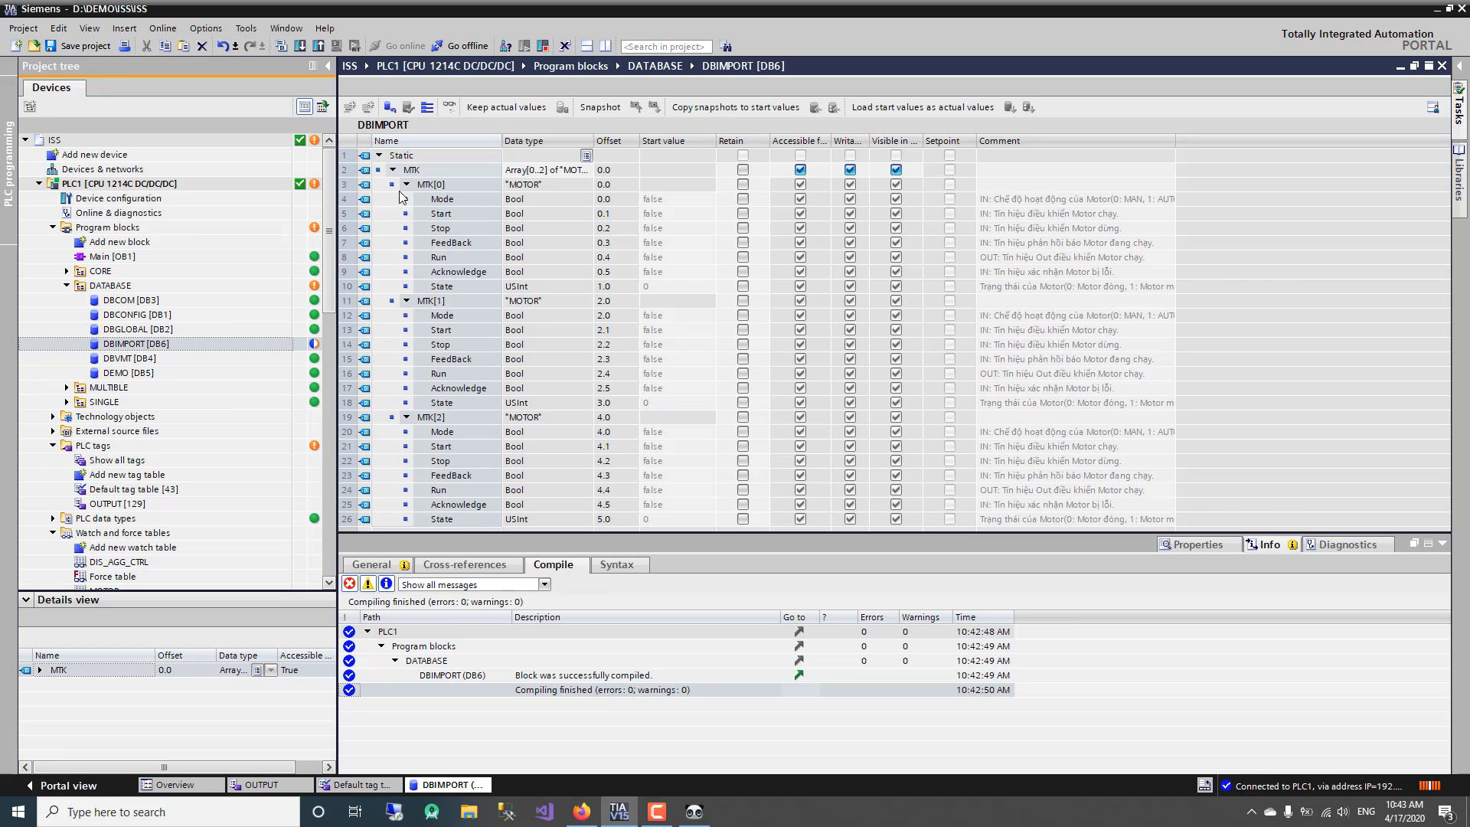
Collapse the compile results and copy the DBIMPORT rows from MTK[0] through the State member of MTK[2].
{"action": "left_click", "coordinate": [366, 184]}
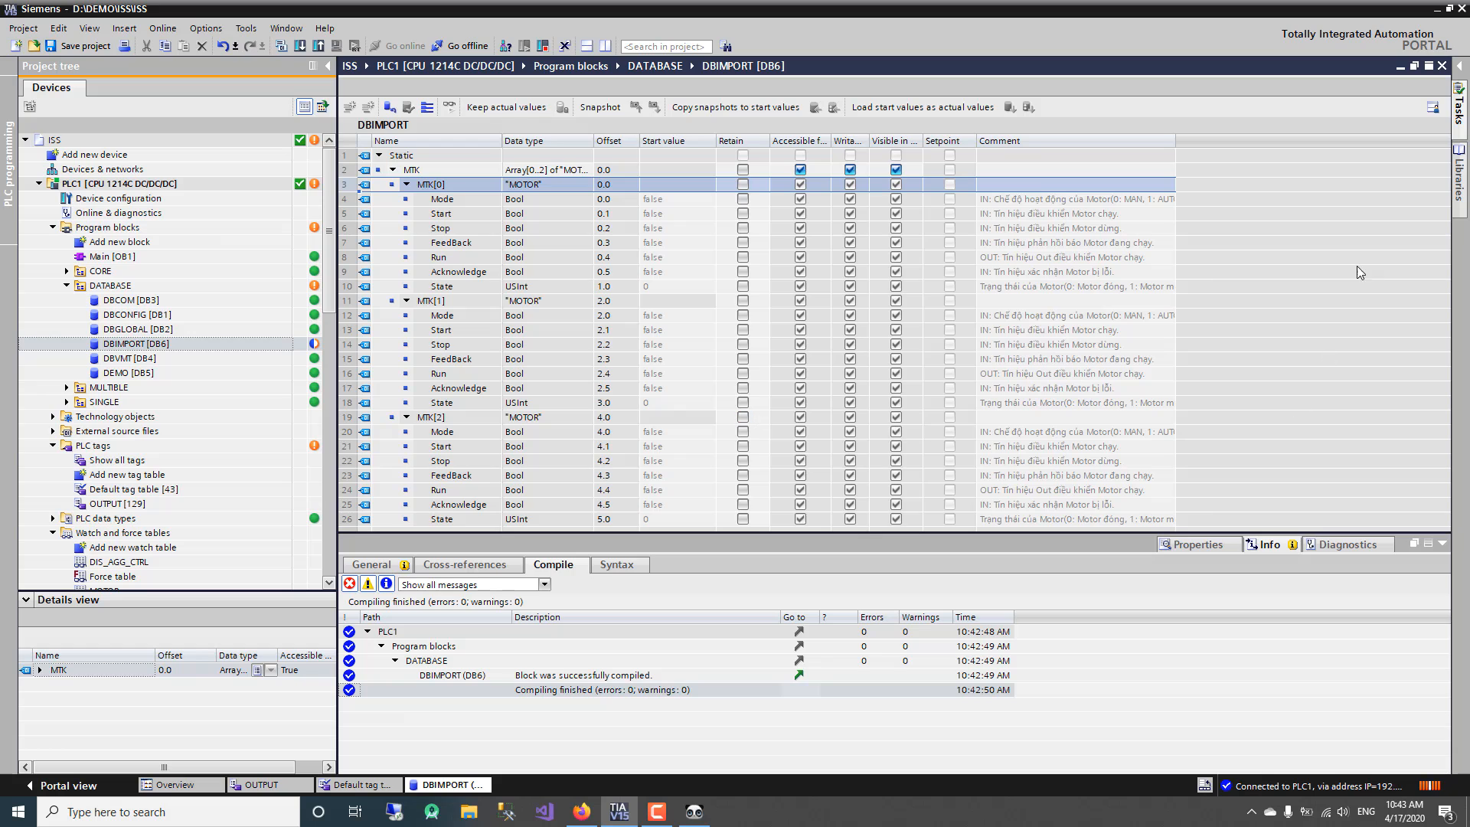
{"action": "left_click", "coordinate": [1431, 543]}
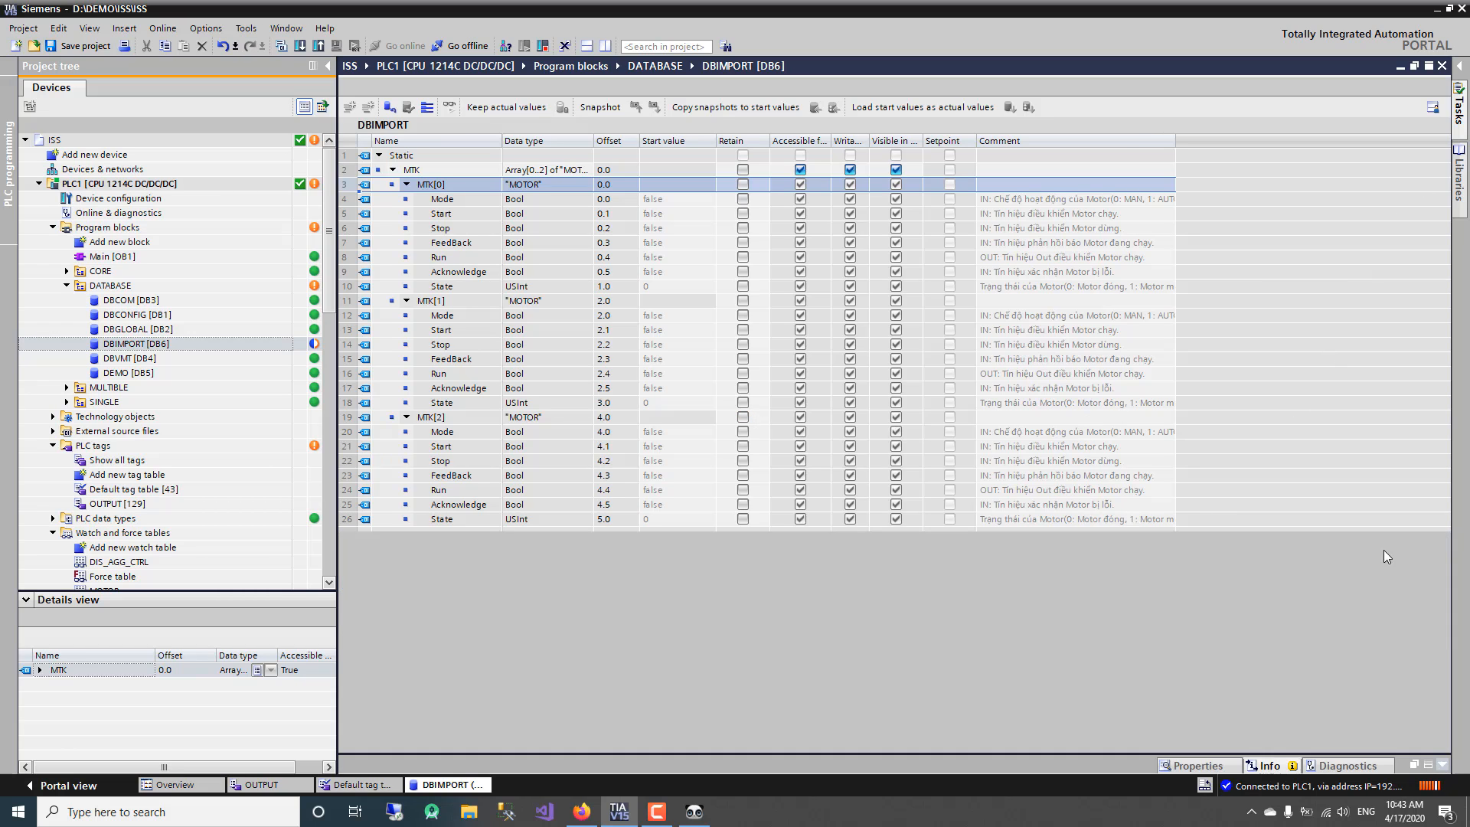
{"action": "left_click", "coordinate": [366, 519], "text": "shift"}
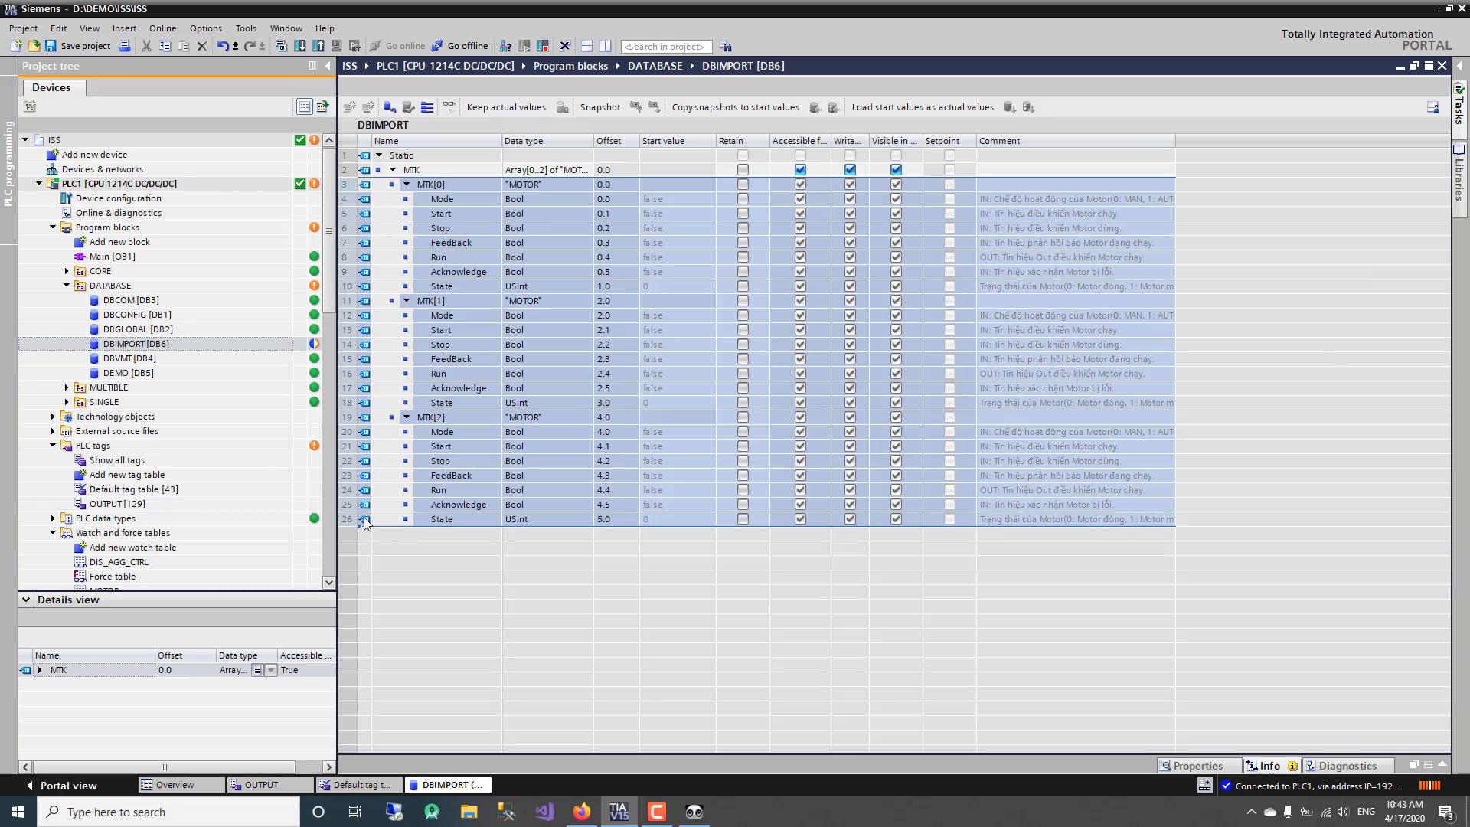
Start Excel 2016, dismiss the activation wizard and create a blank workbook.
{"action": "left_click", "coordinate": [169, 812]}
{"action": "type", "text": "e"}
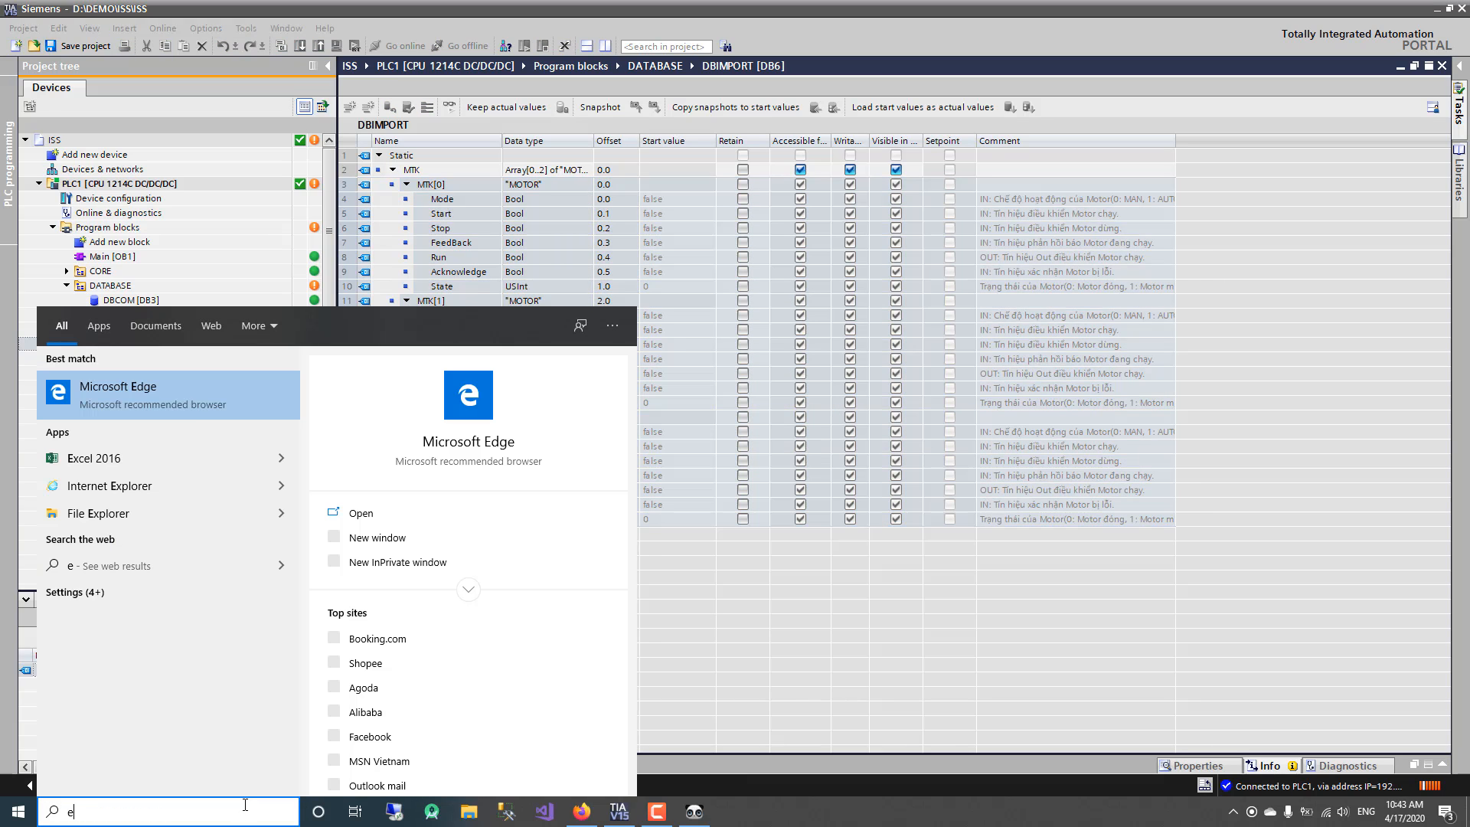
{"action": "left_click", "coordinate": [119, 457]}
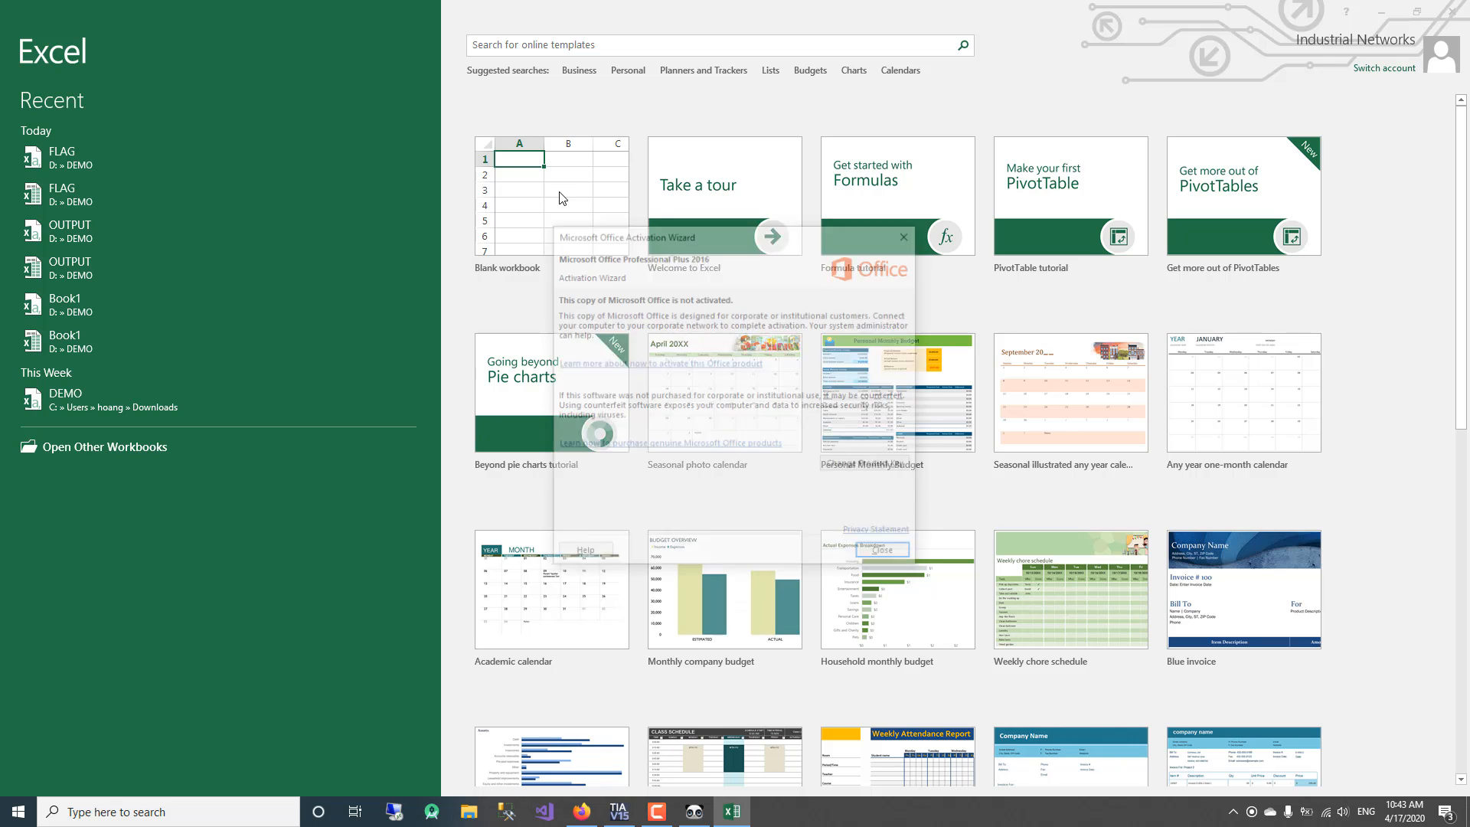
{"action": "left_click", "coordinate": [884, 560]}
{"action": "left_click", "coordinate": [564, 223]}
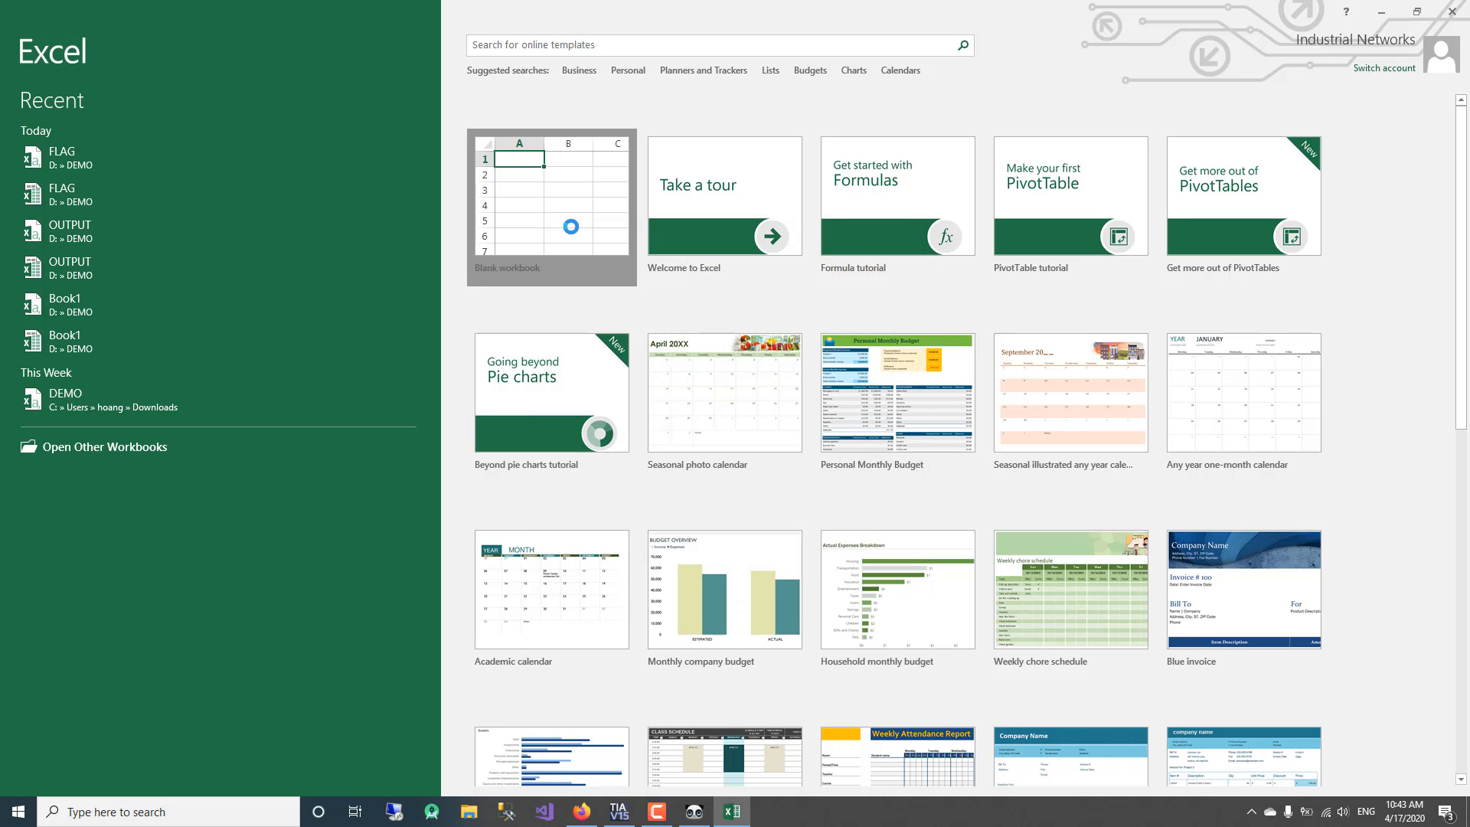
Switch back to TIA Portal and download the software with the DBIMPORT block to PLC1.
{"action": "key", "text": "alt+Tab"}
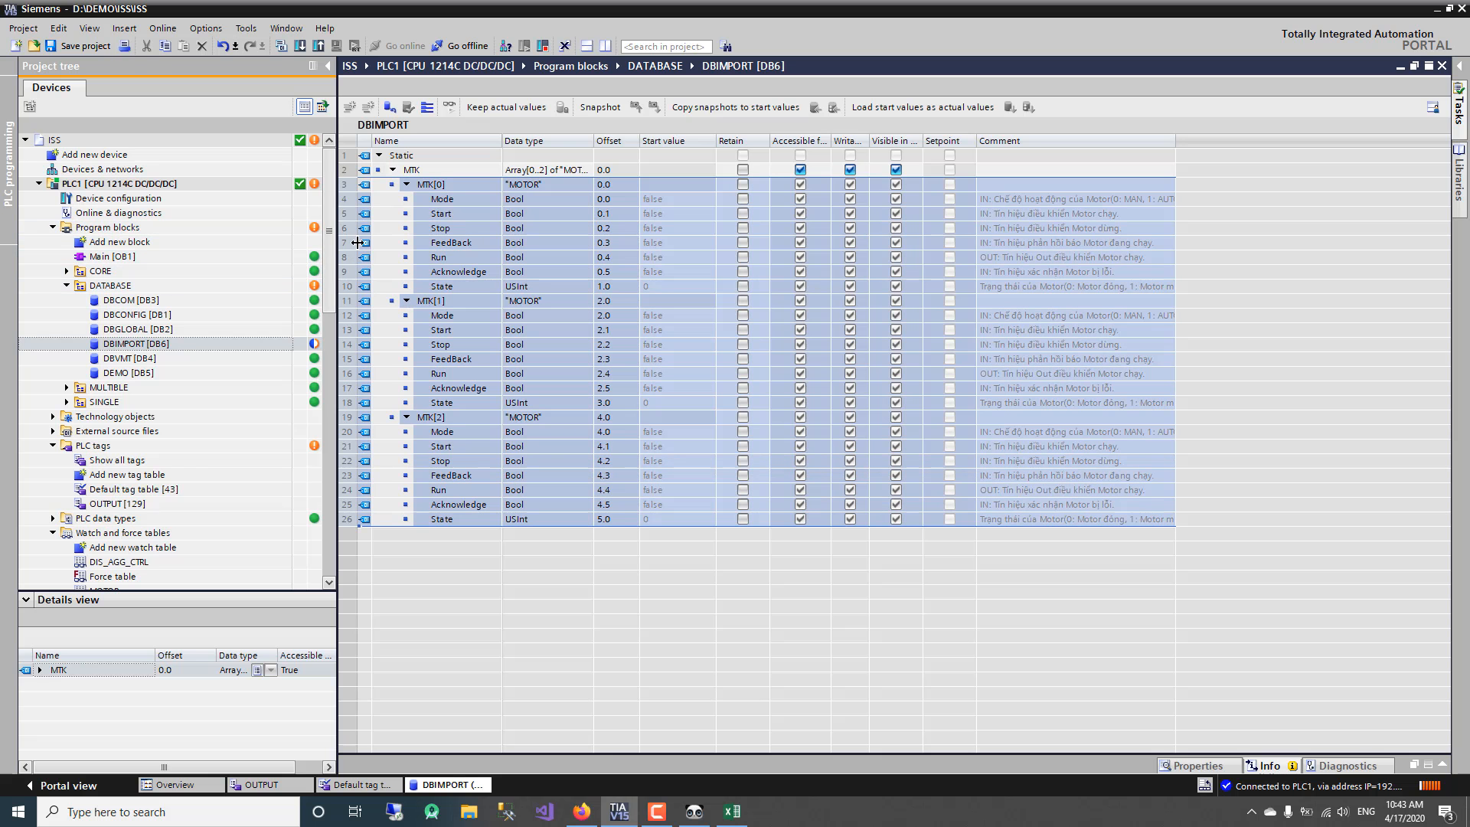
{"action": "left_click", "coordinate": [300, 46]}
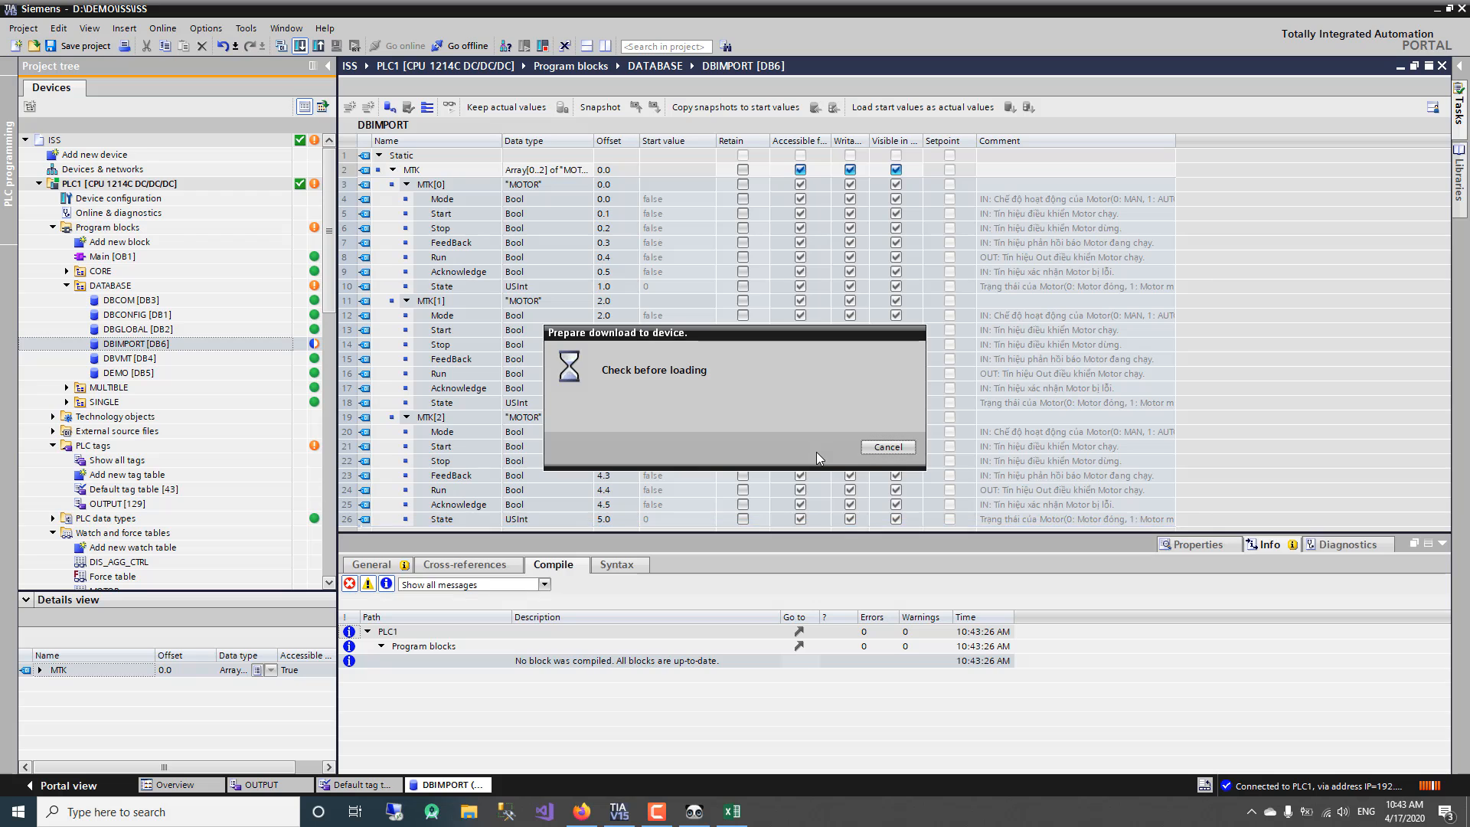
{"action": "left_click", "coordinate": [920, 553]}
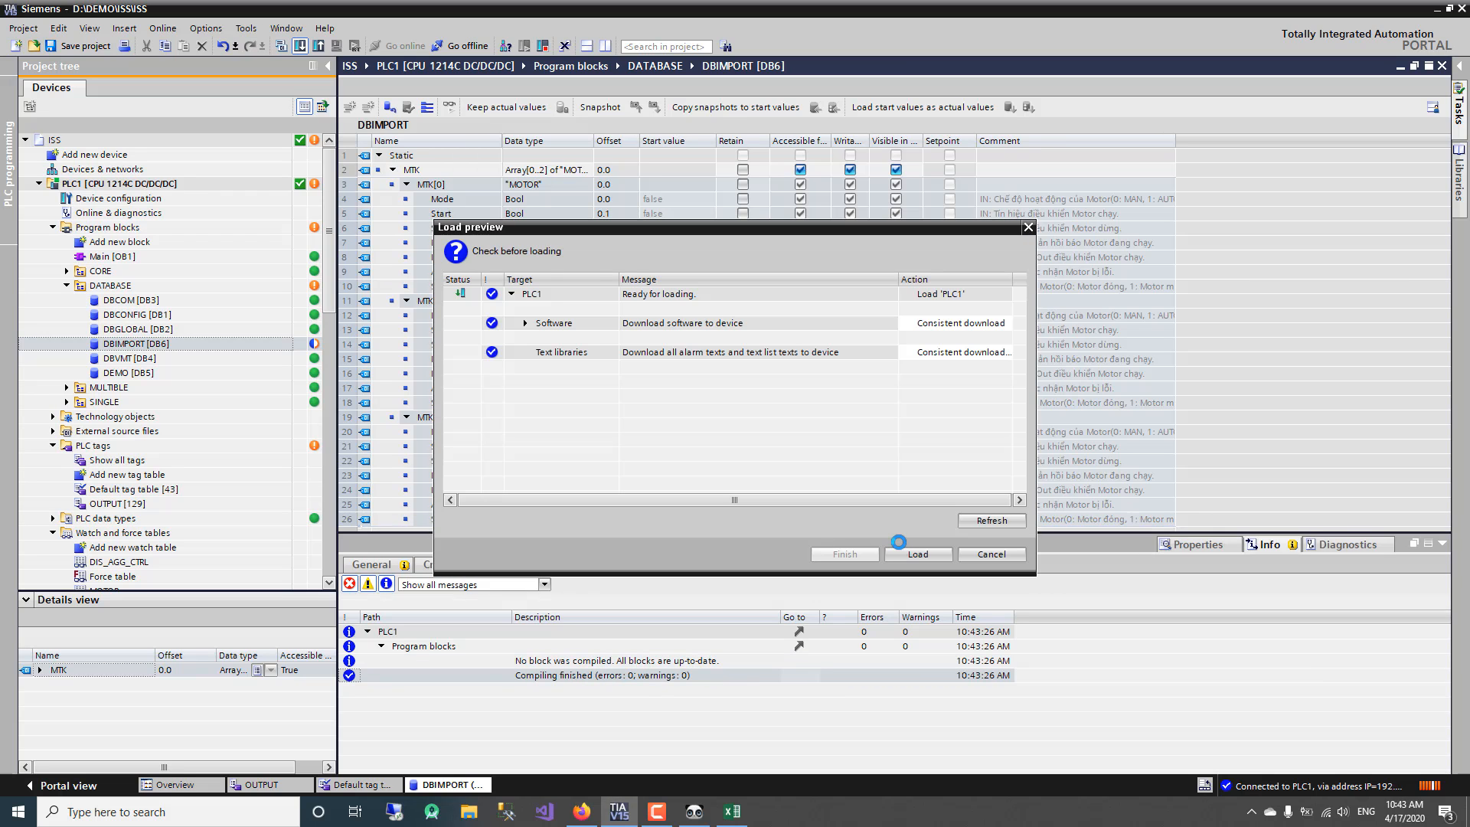
{"action": "left_click", "coordinate": [907, 557]}
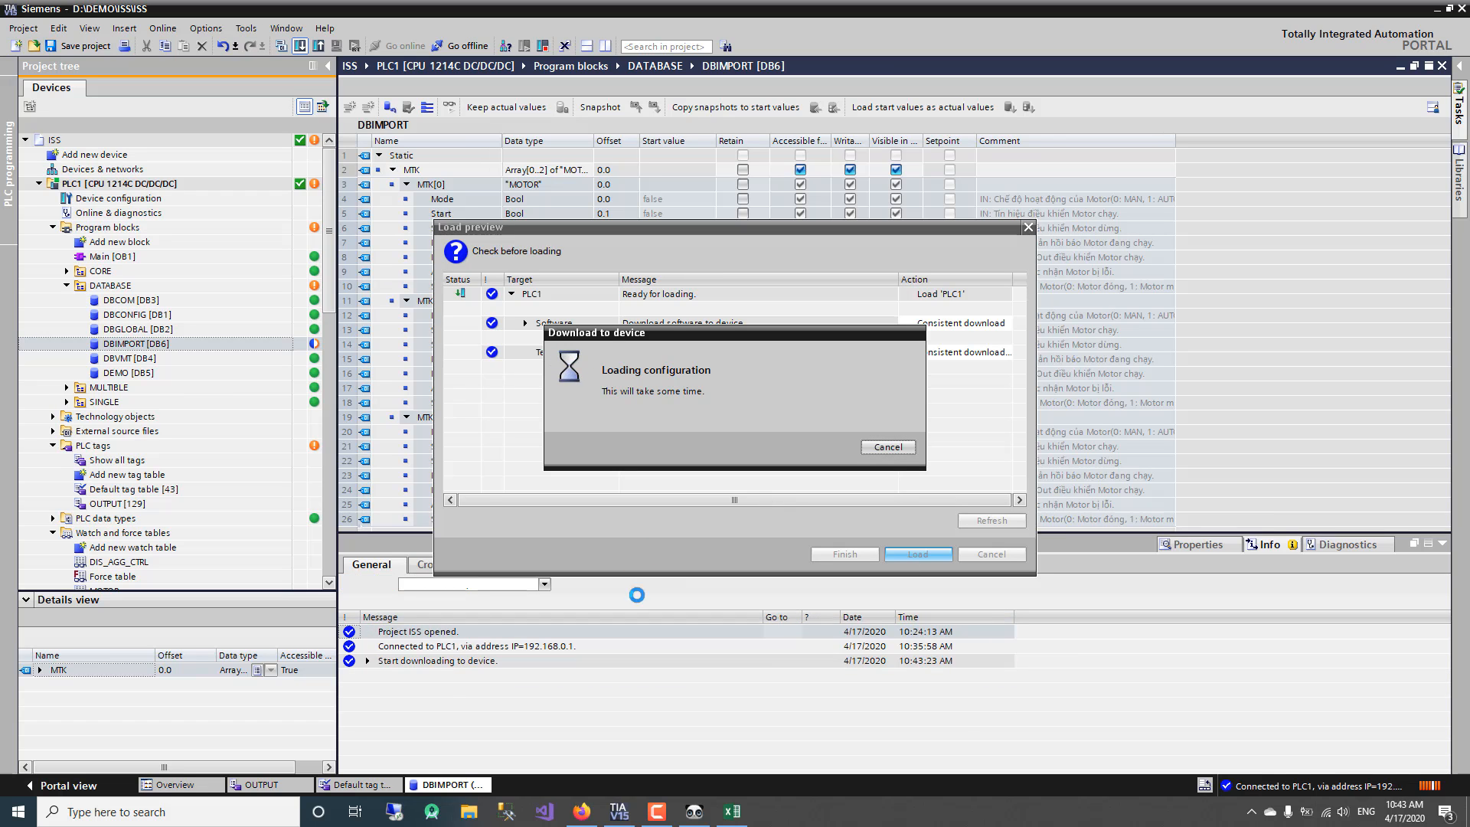
Switch to Excel and paste the copied DBIMPORT rows into Sheet1 starting at row 1.
{"action": "left_click", "coordinate": [737, 817]}
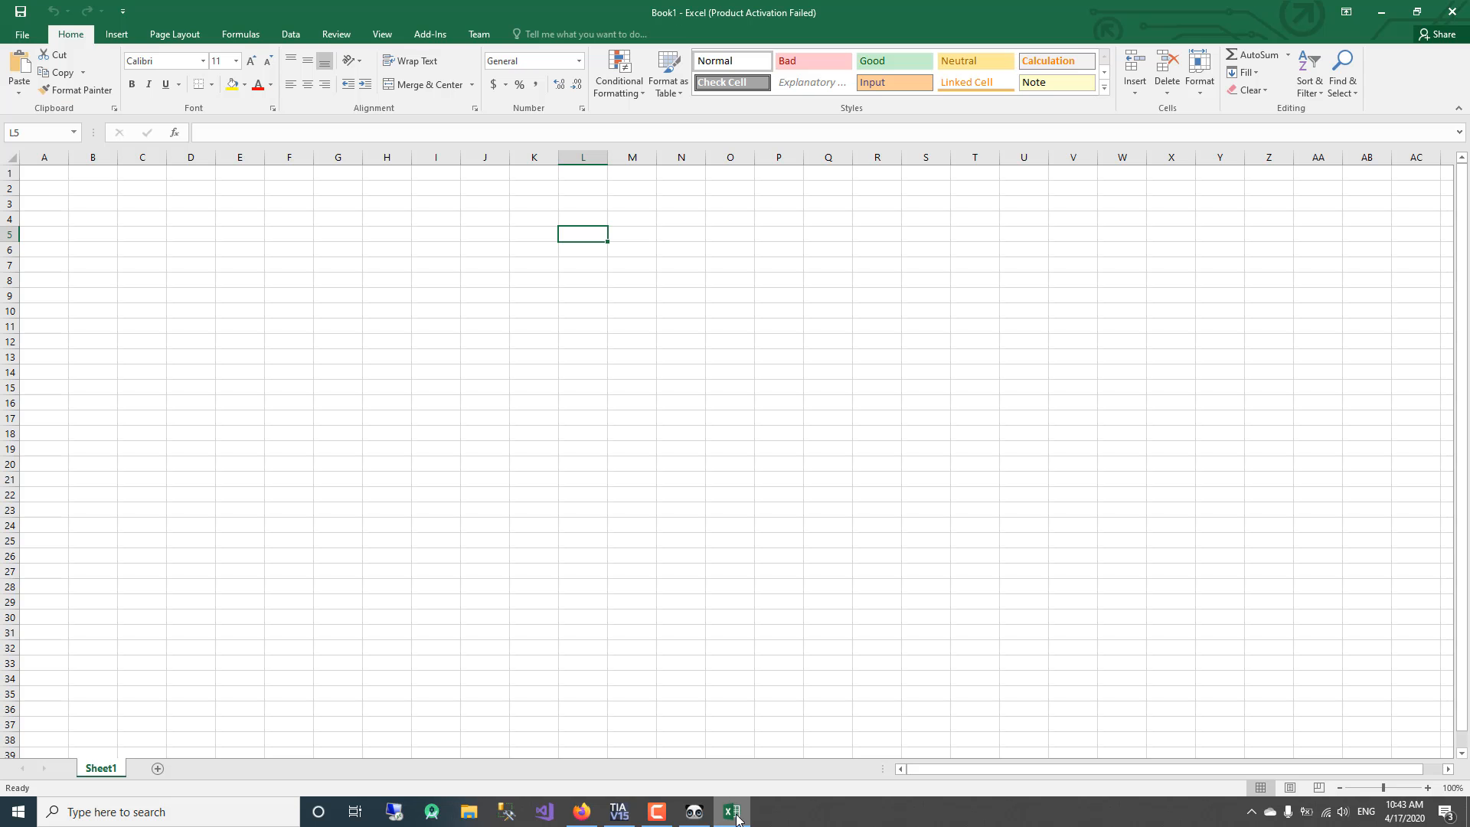
{"action": "left_click", "coordinate": [13, 174]}
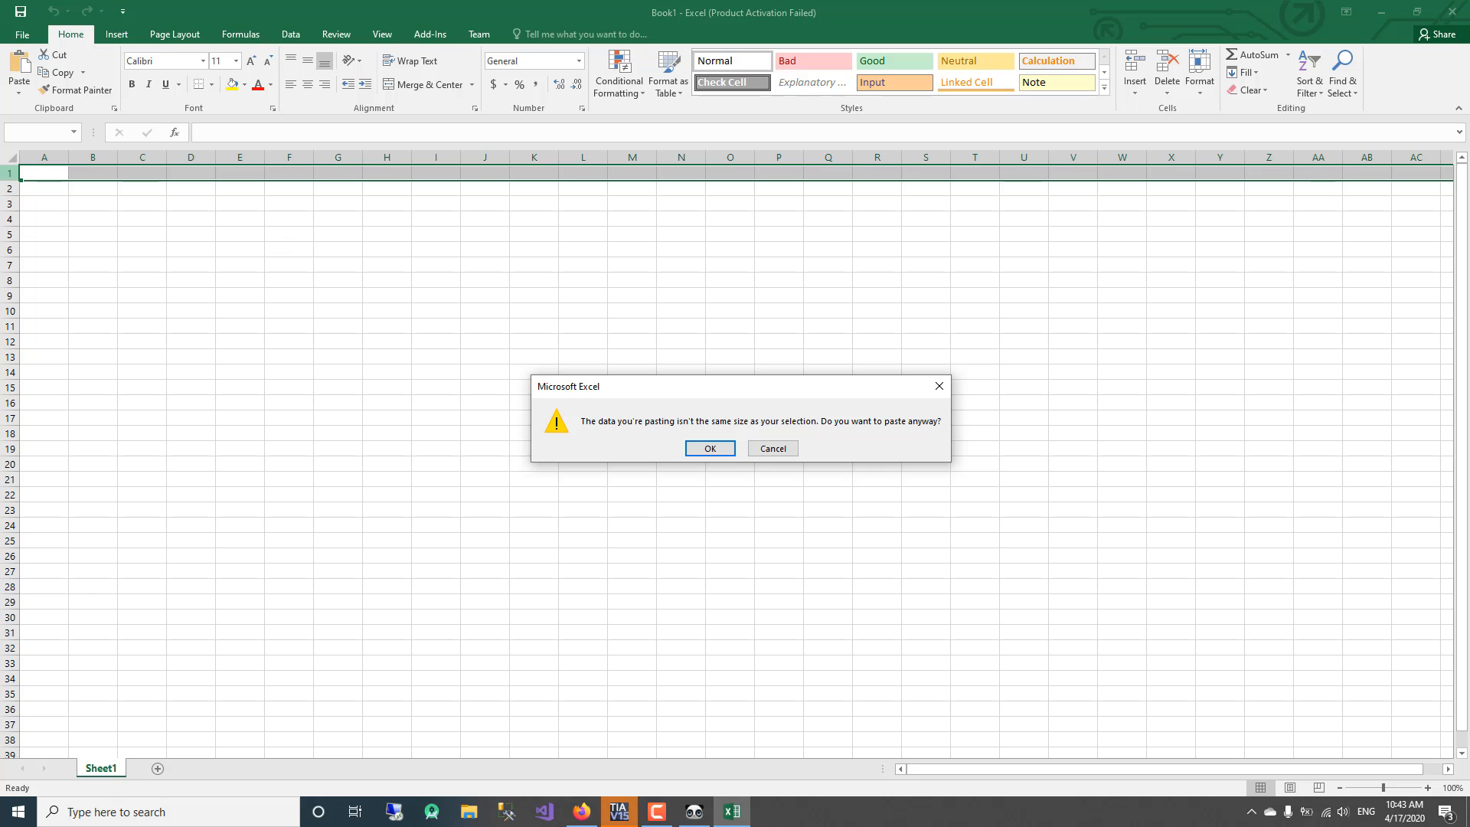
{"action": "left_click", "coordinate": [710, 449]}
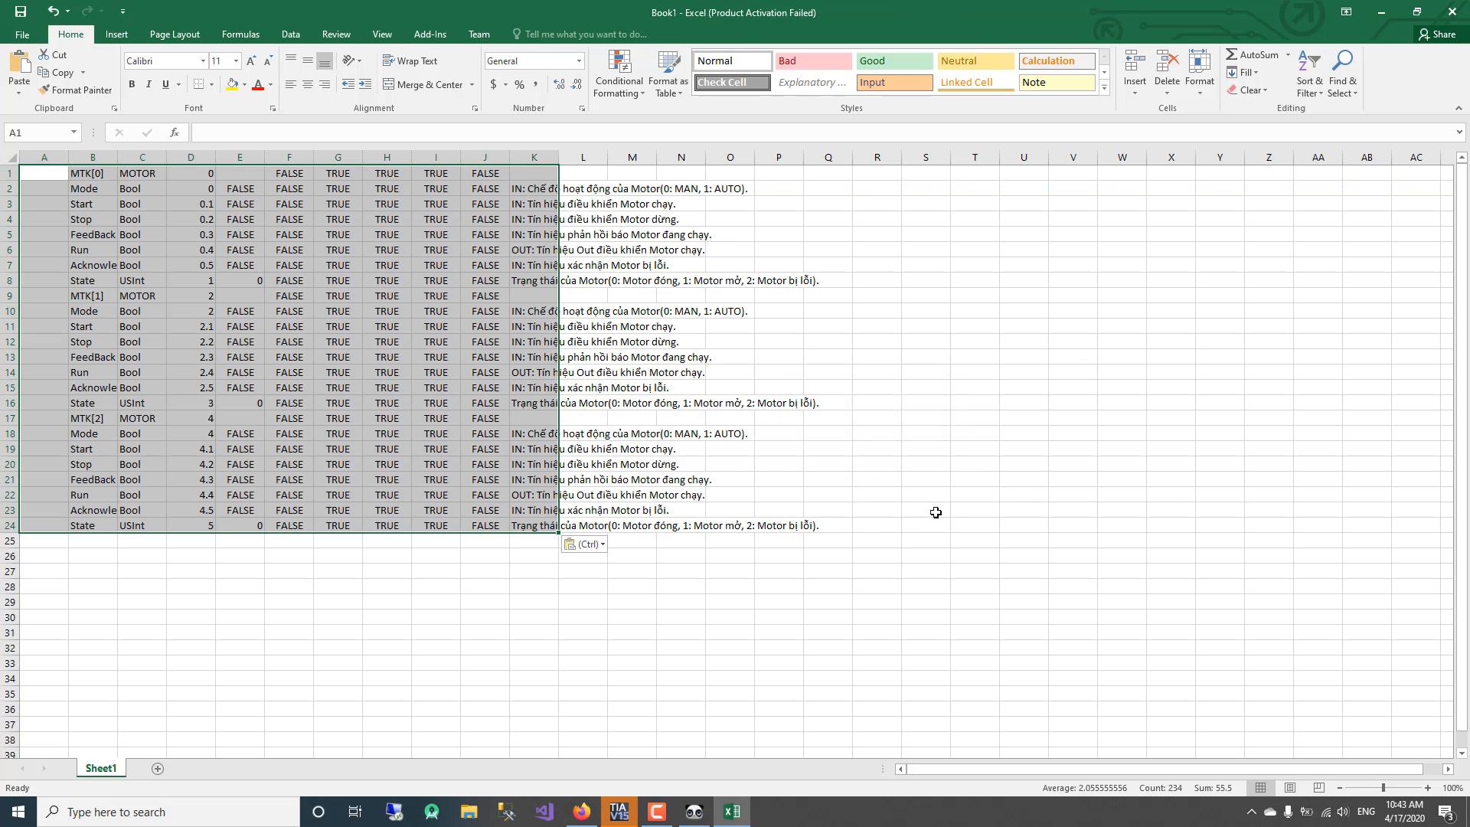
{"action": "left_click", "coordinate": [881, 511]}
Insert an empty column C before the data types, then widen it and the tag name column B.
{"action": "left_click", "coordinate": [53, 155]}
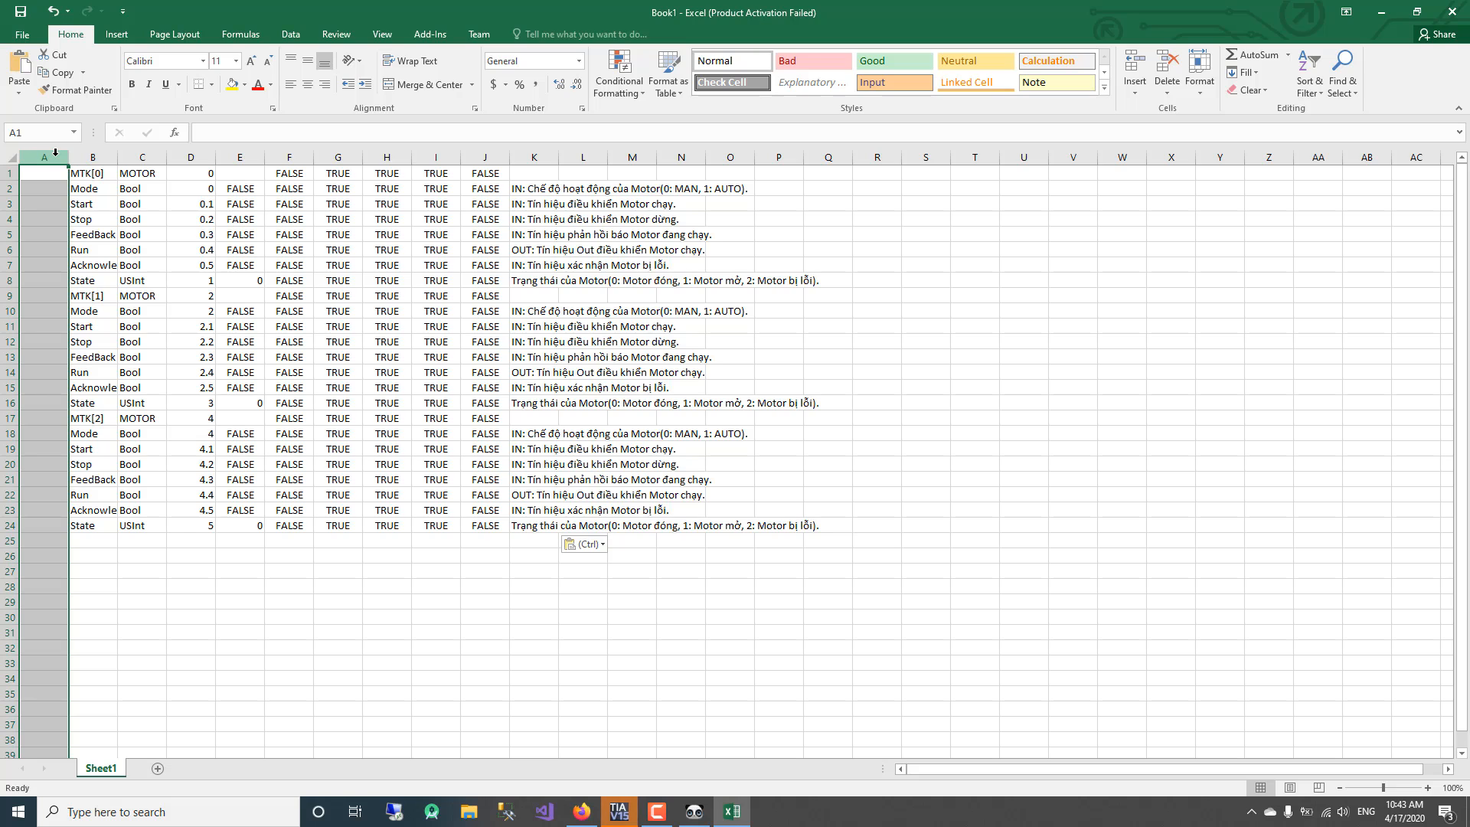
{"action": "left_click", "coordinate": [131, 157]}
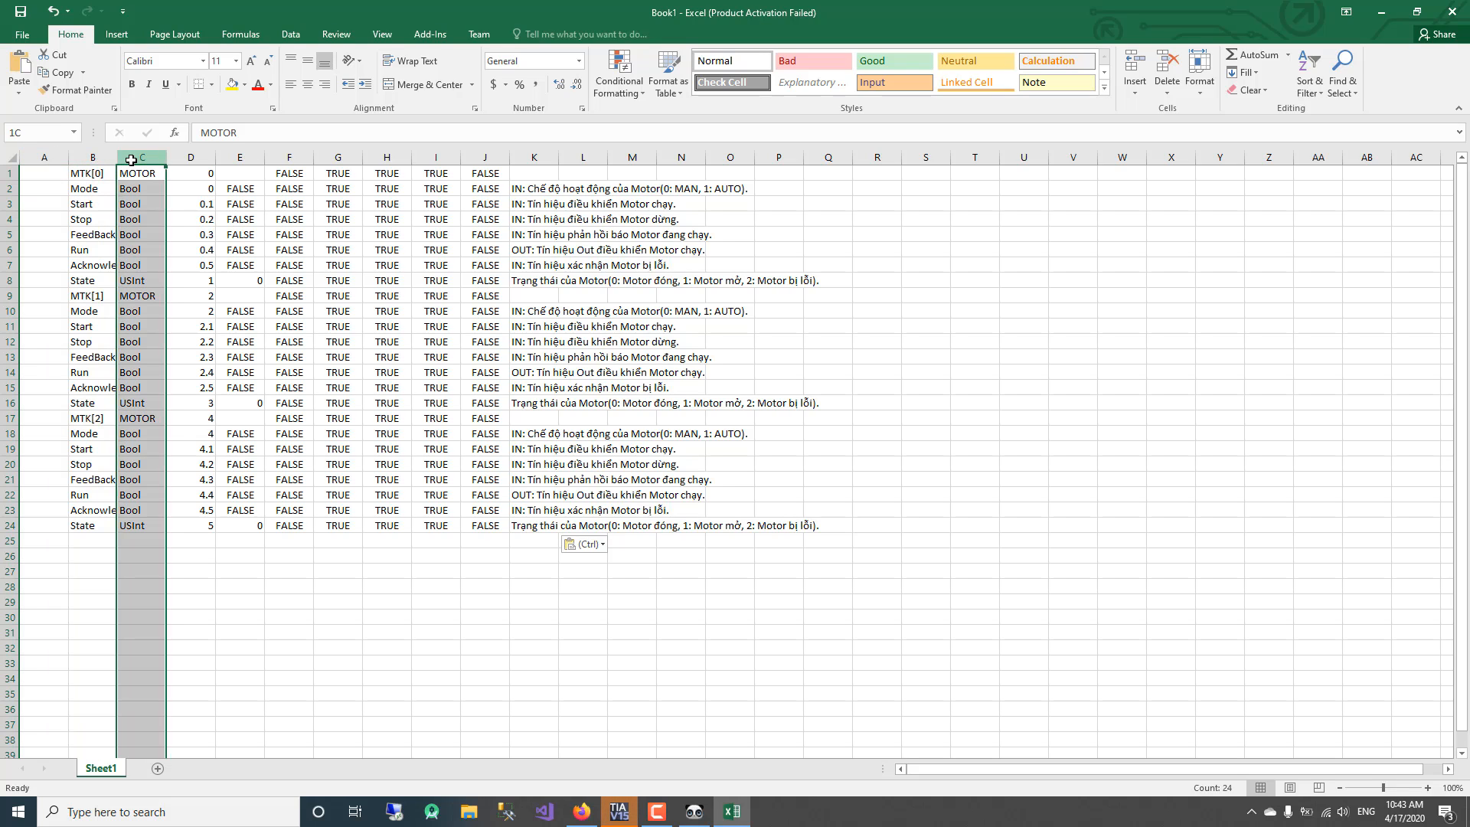
{"action": "right_click", "coordinate": [131, 159]}
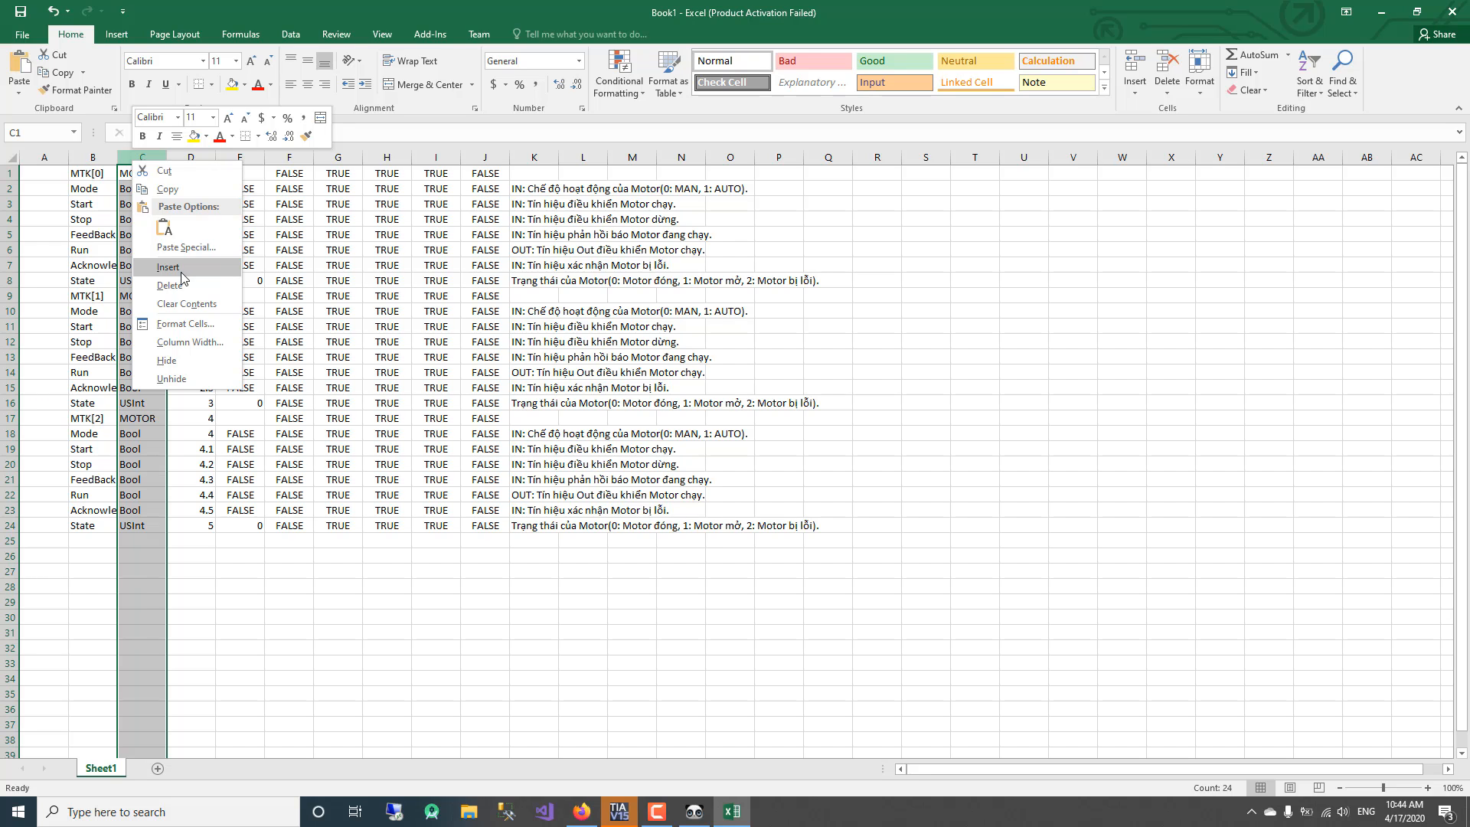
{"action": "left_click", "coordinate": [168, 267]}
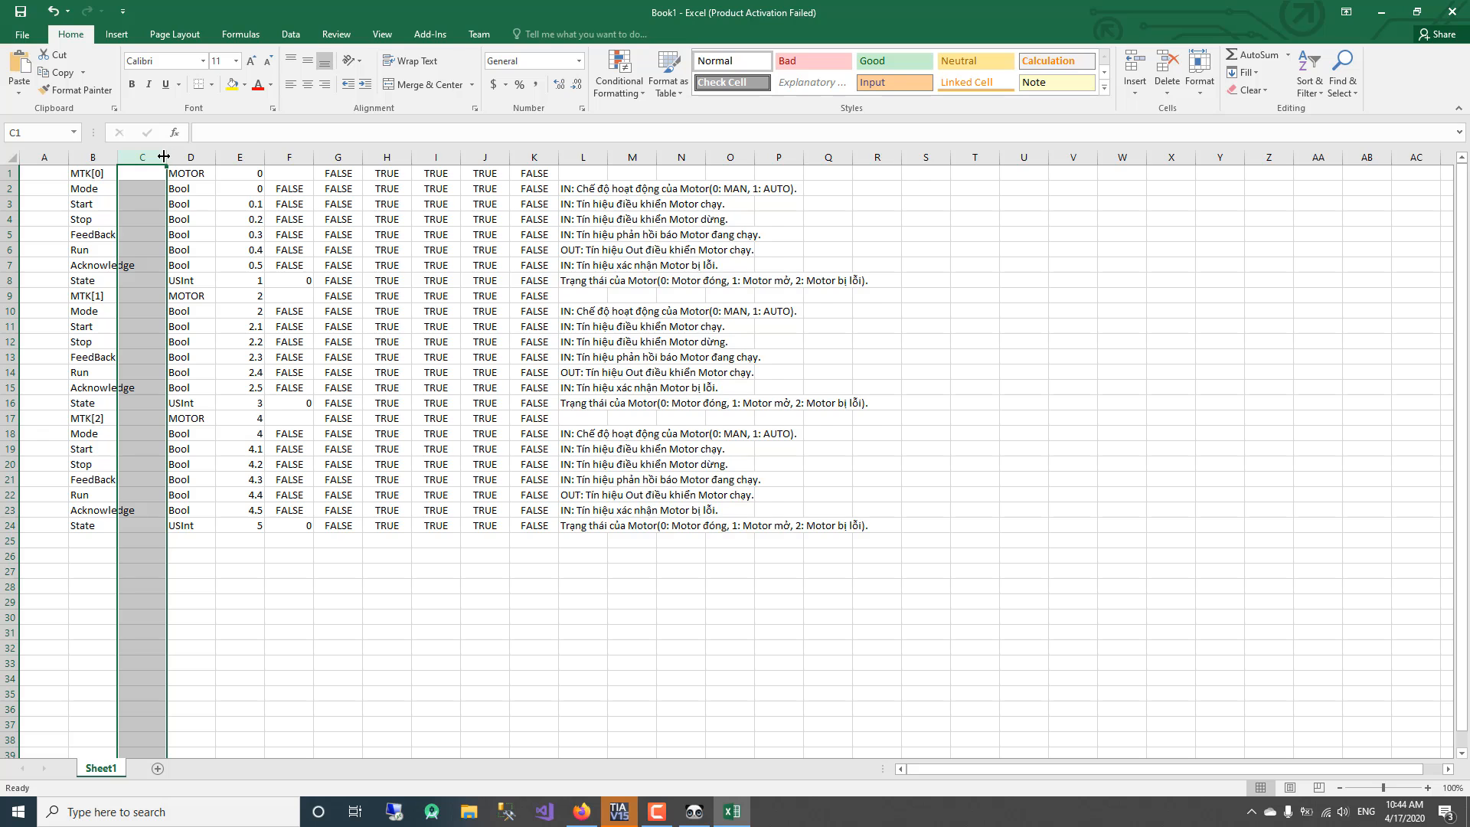
{"action": "left_click_drag", "start_coordinate": [163, 156], "coordinate": [247, 157]}
{"action": "left_click_drag", "start_coordinate": [112, 155], "coordinate": [146, 156]}
{"action": "left_click", "coordinate": [148, 328]}
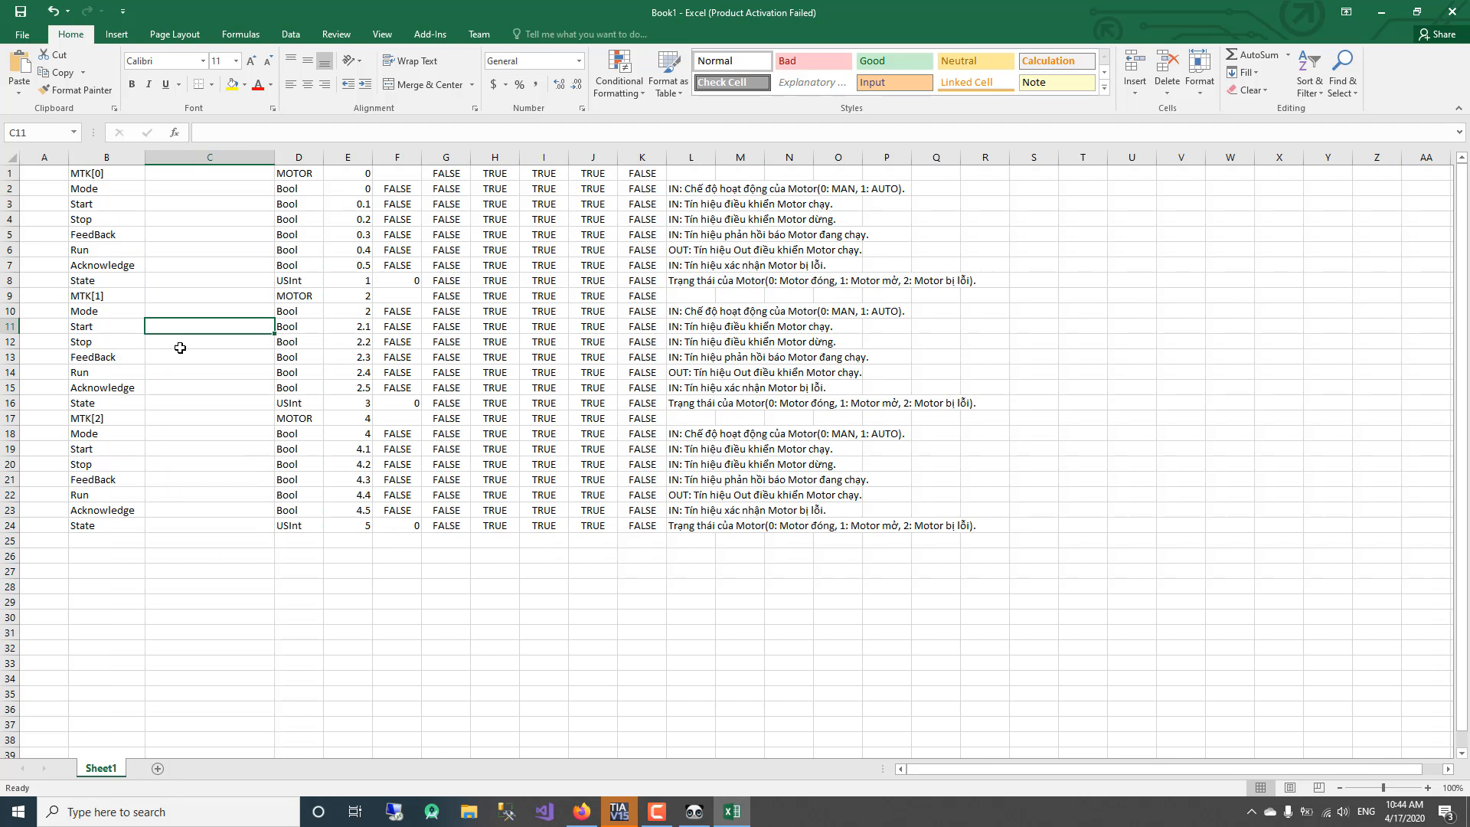
Switch to TIA Portal, turn on live monitoring of the DBIMPORT block and return to the Excel sheet.
{"action": "key", "text": "alt+Tab"}
{"action": "left_click", "coordinate": [751, 413]}
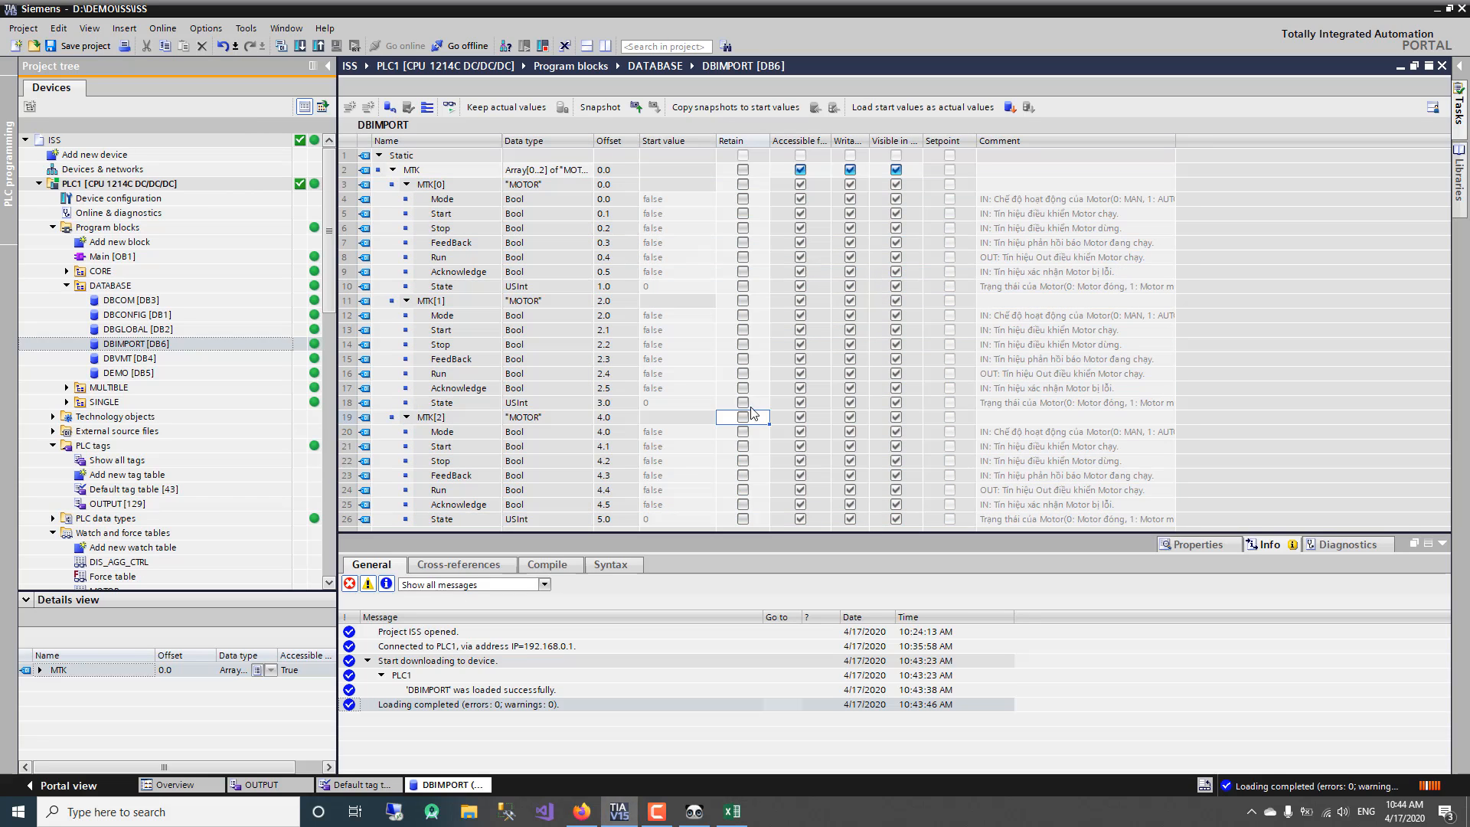
{"action": "left_click", "coordinate": [449, 107]}
{"action": "key", "text": "alt+Tab"}
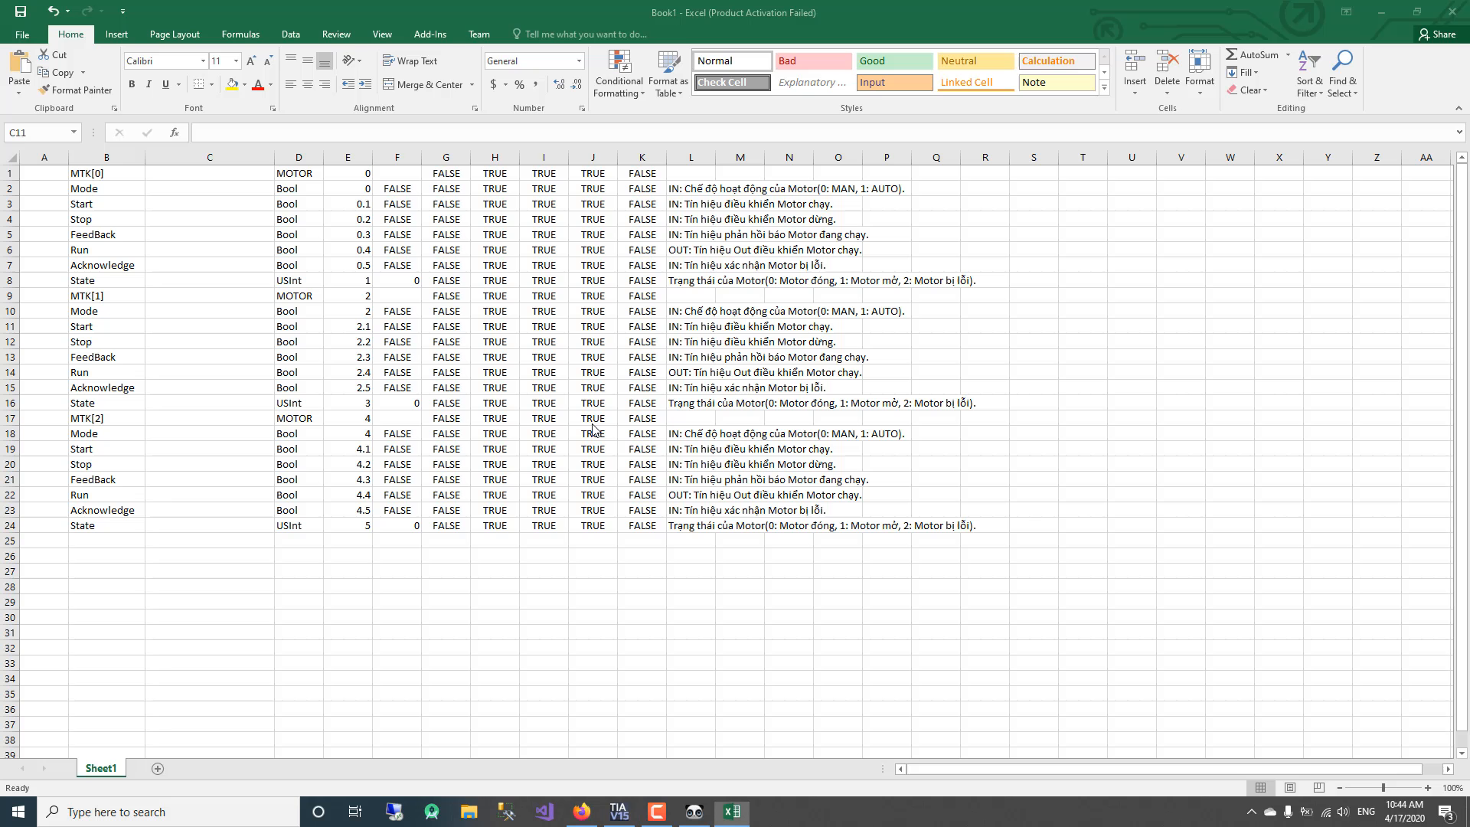
Enter the prefix "MTK1." in A2 and fill it down to A8 for the MTK[0] members.
{"action": "double_click", "coordinate": [95, 173]}
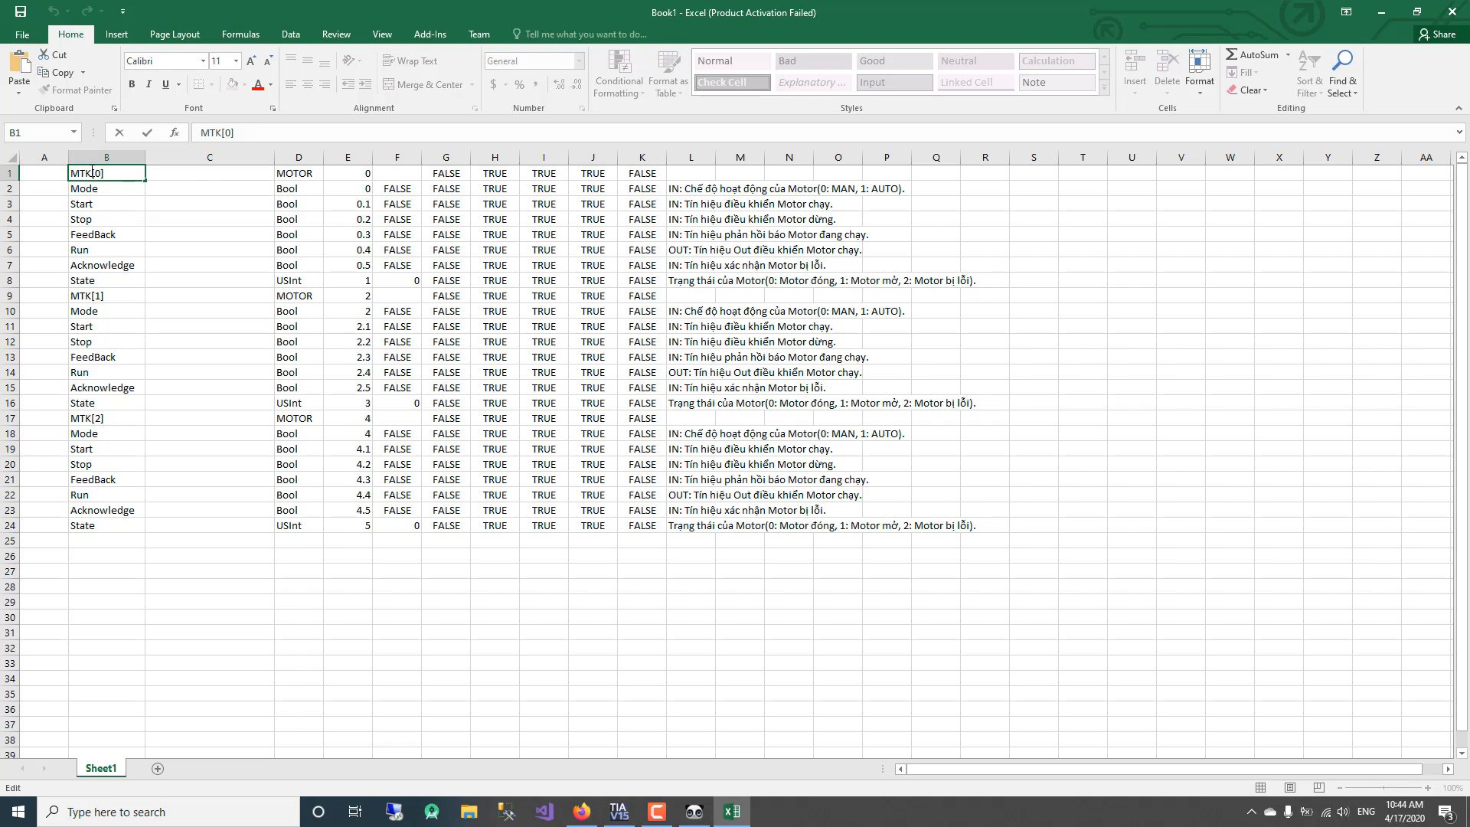
{"action": "left_click", "coordinate": [43, 192]}
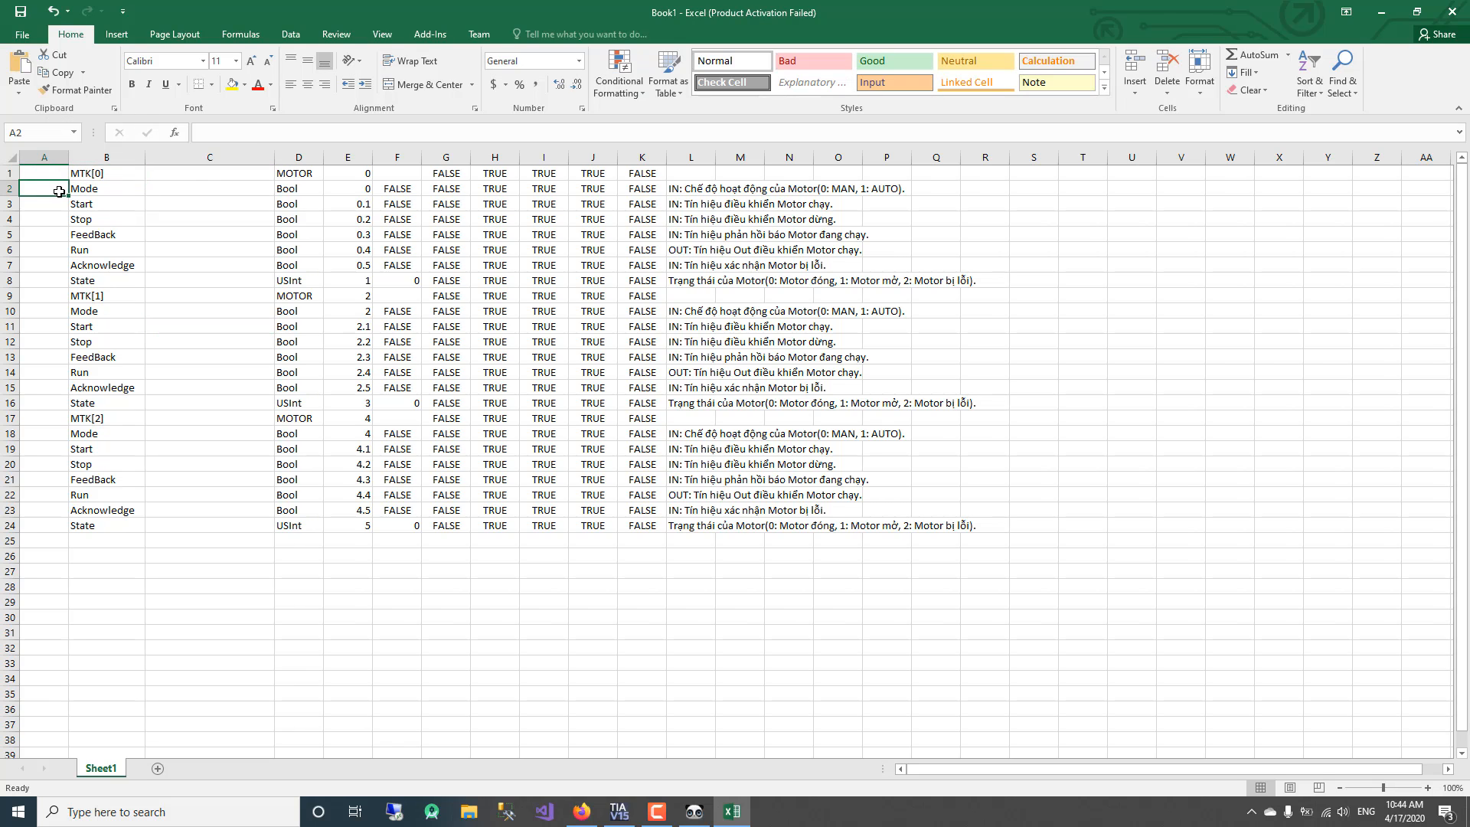
{"action": "type", "text": "MTK1."}
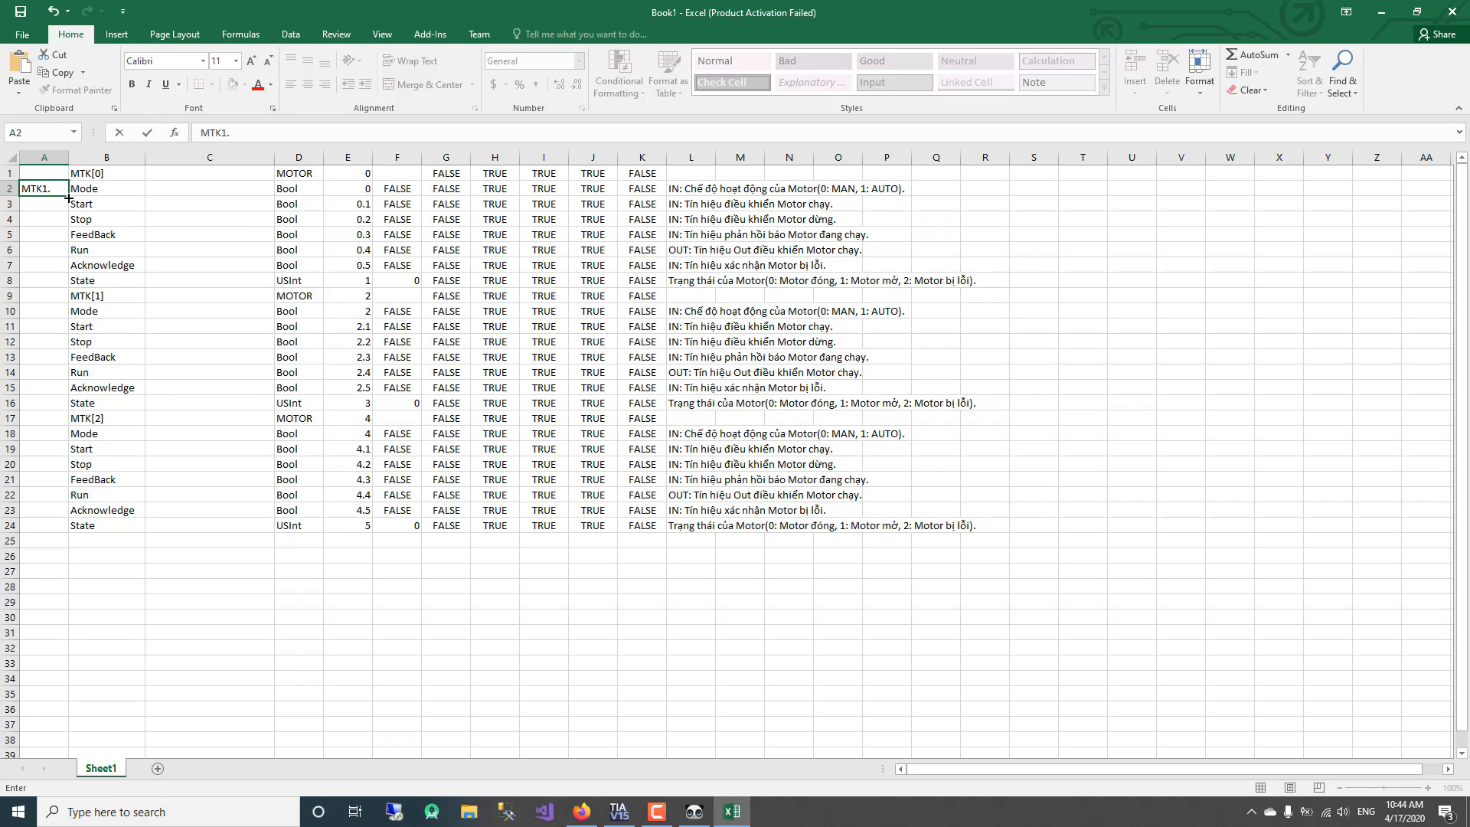
{"action": "left_click_drag", "start_coordinate": [68, 199], "coordinate": [58, 279]}
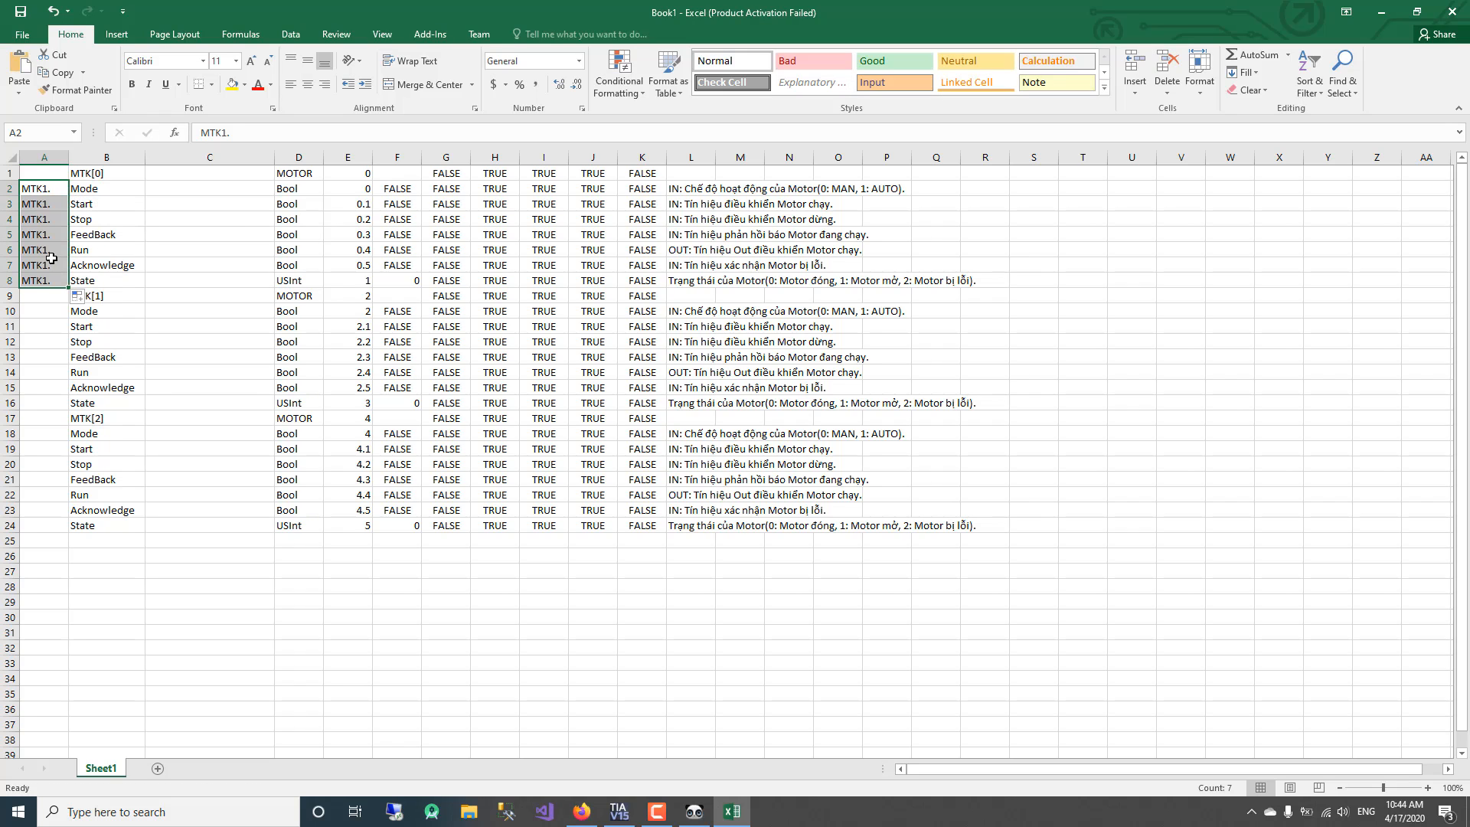
Fill column A with the prefix "MTK2." in rows 10 to 16 and "MTK3." in rows 18 to 24.
{"action": "left_click", "coordinate": [39, 302]}
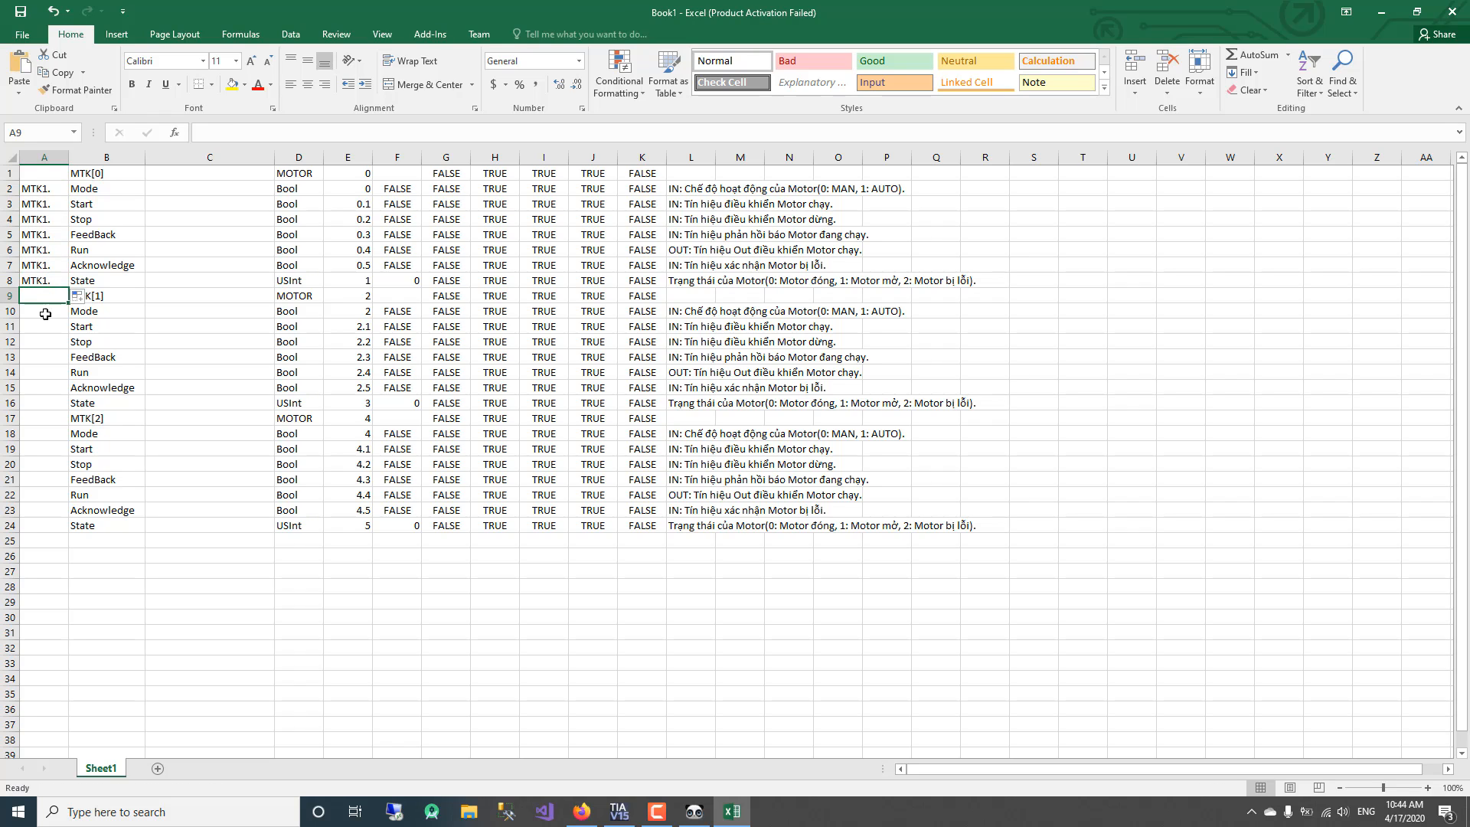
{"action": "left_click", "coordinate": [44, 317]}
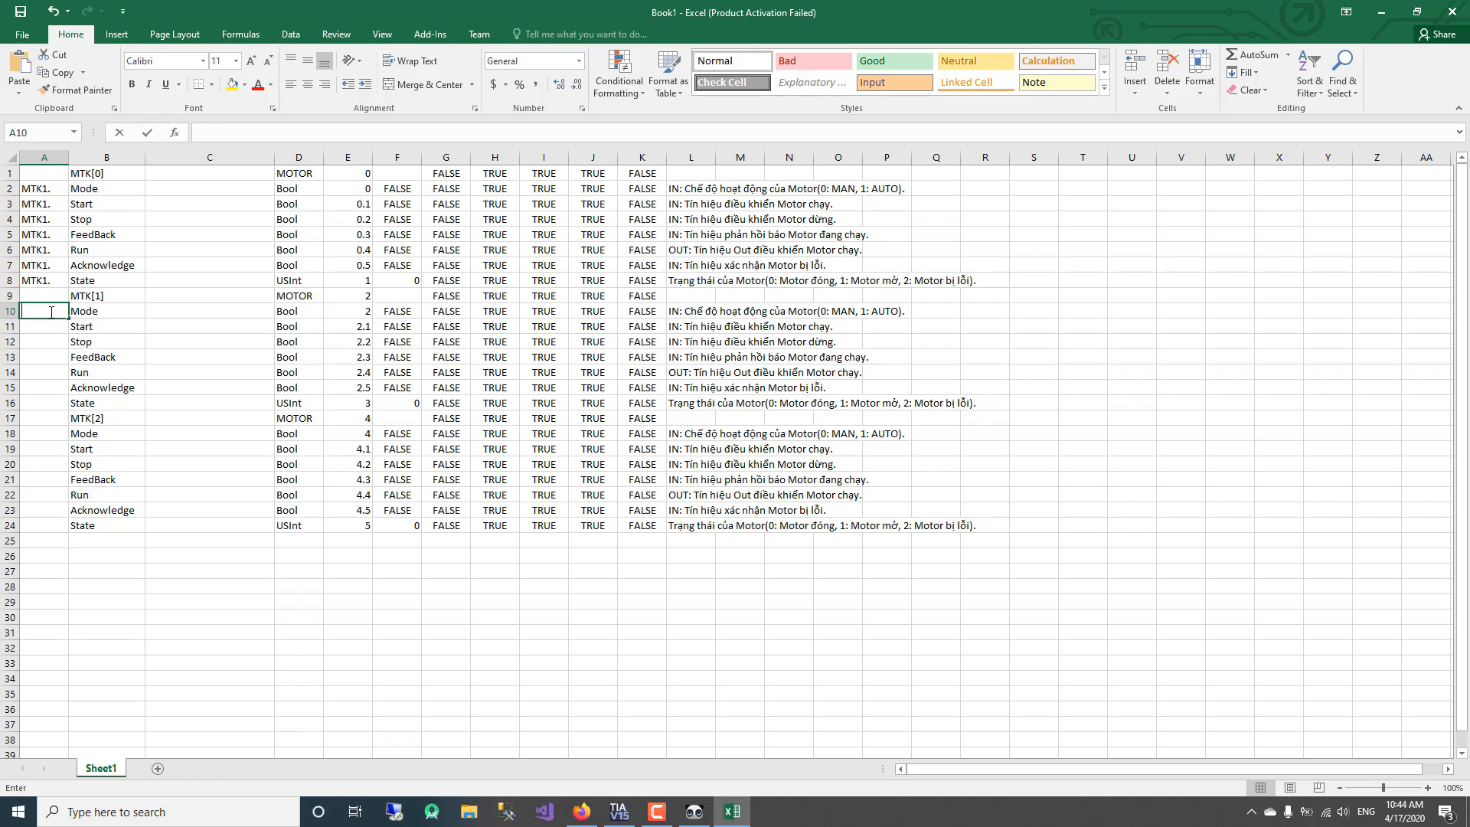
{"action": "type", "text": "MTK2."}
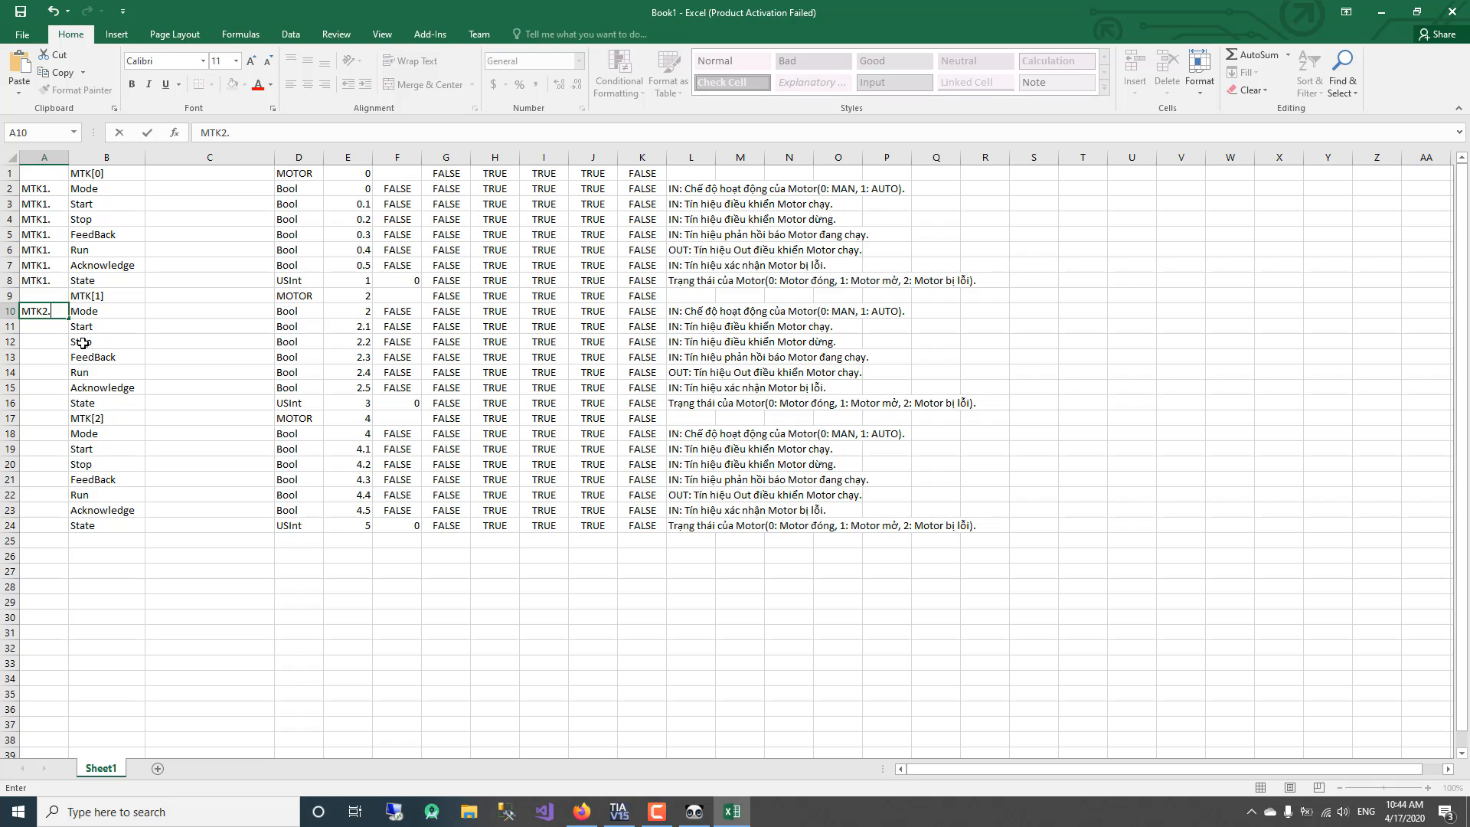
{"action": "left_click_drag", "start_coordinate": [69, 320], "coordinate": [53, 421]}
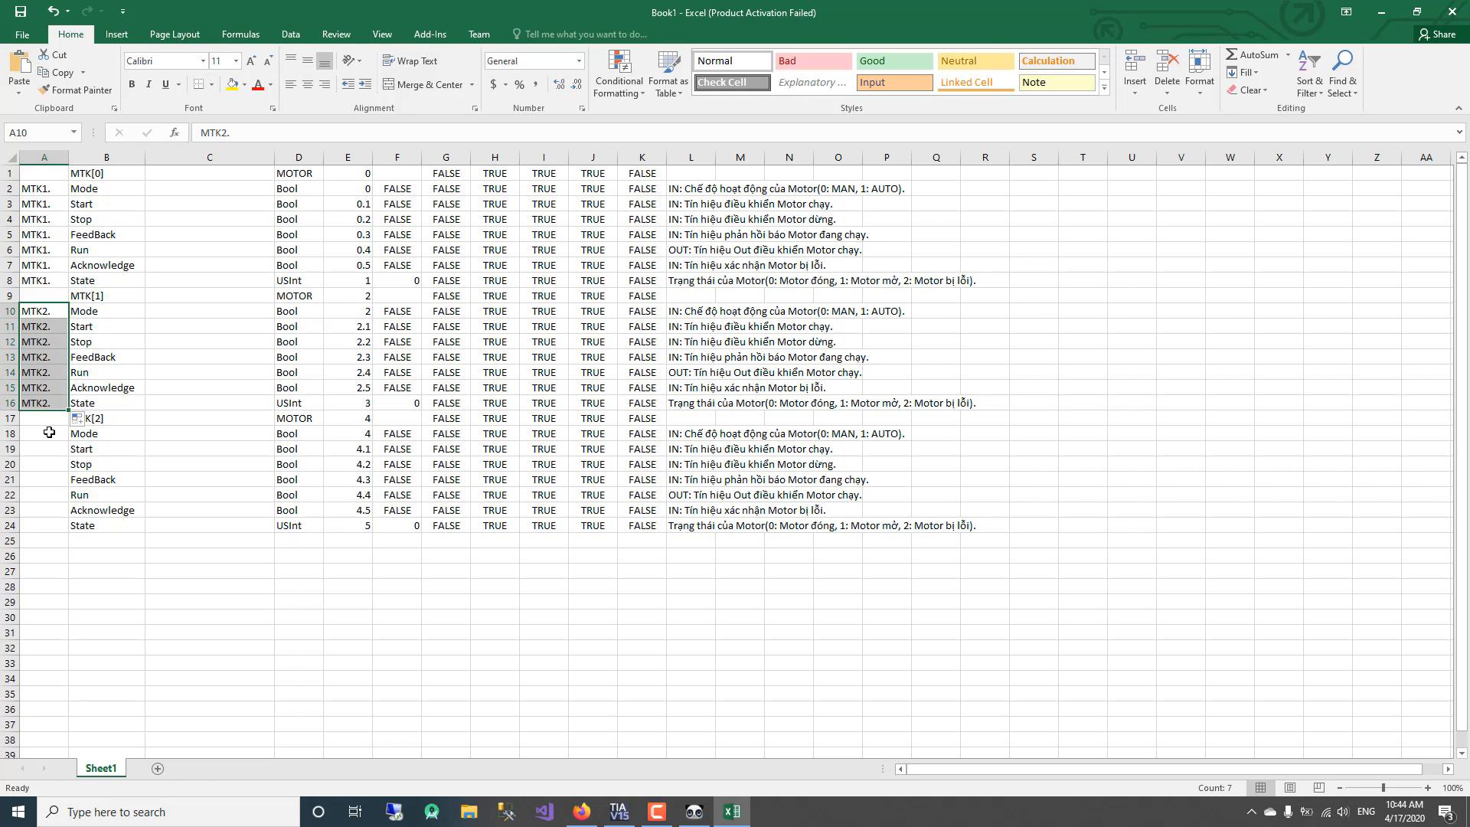
{"action": "left_click", "coordinate": [46, 437]}
{"action": "type", "text": "MTK3."}
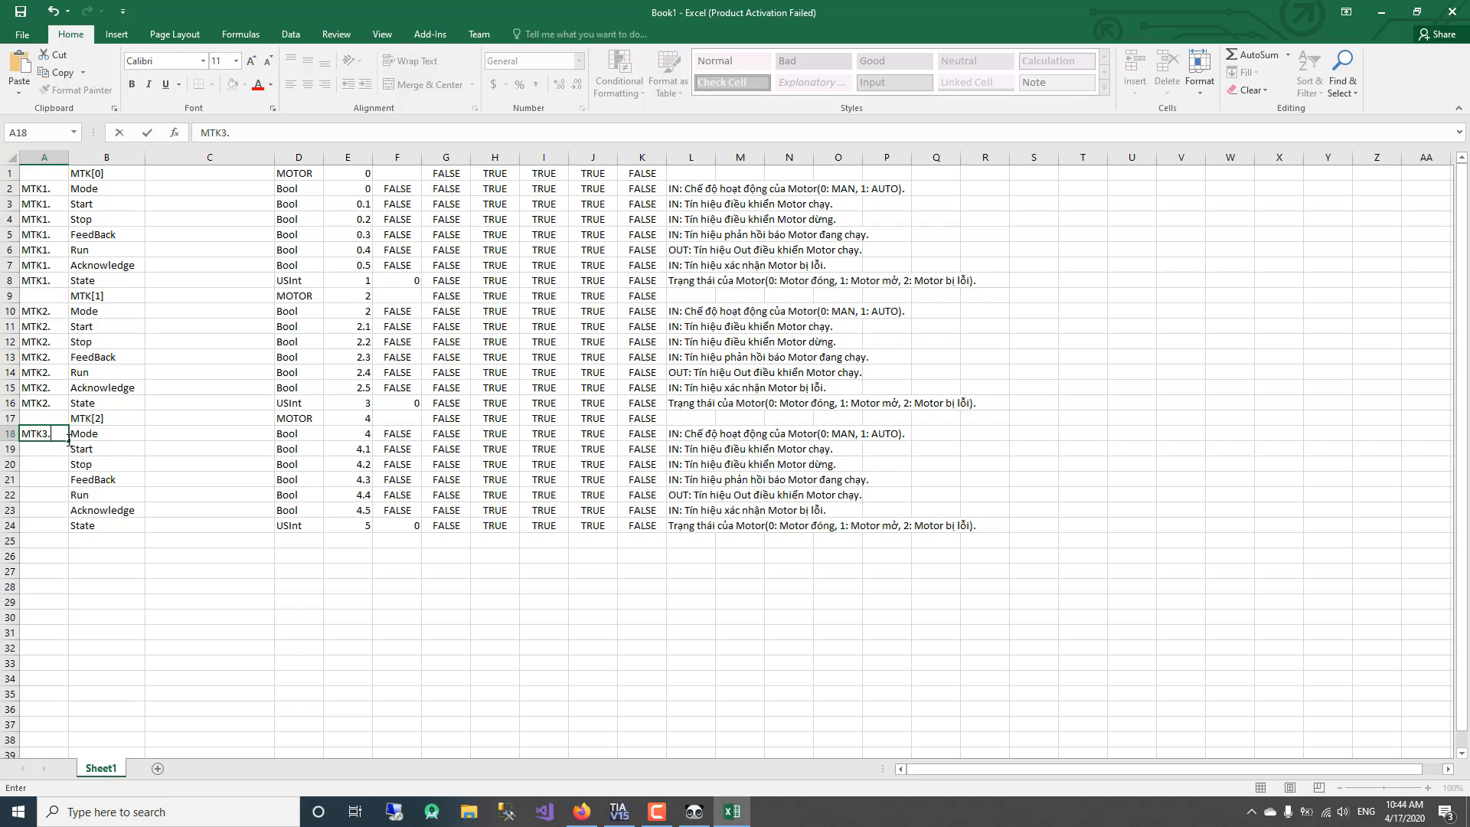
{"action": "left_click_drag", "start_coordinate": [69, 444], "coordinate": [65, 529]}
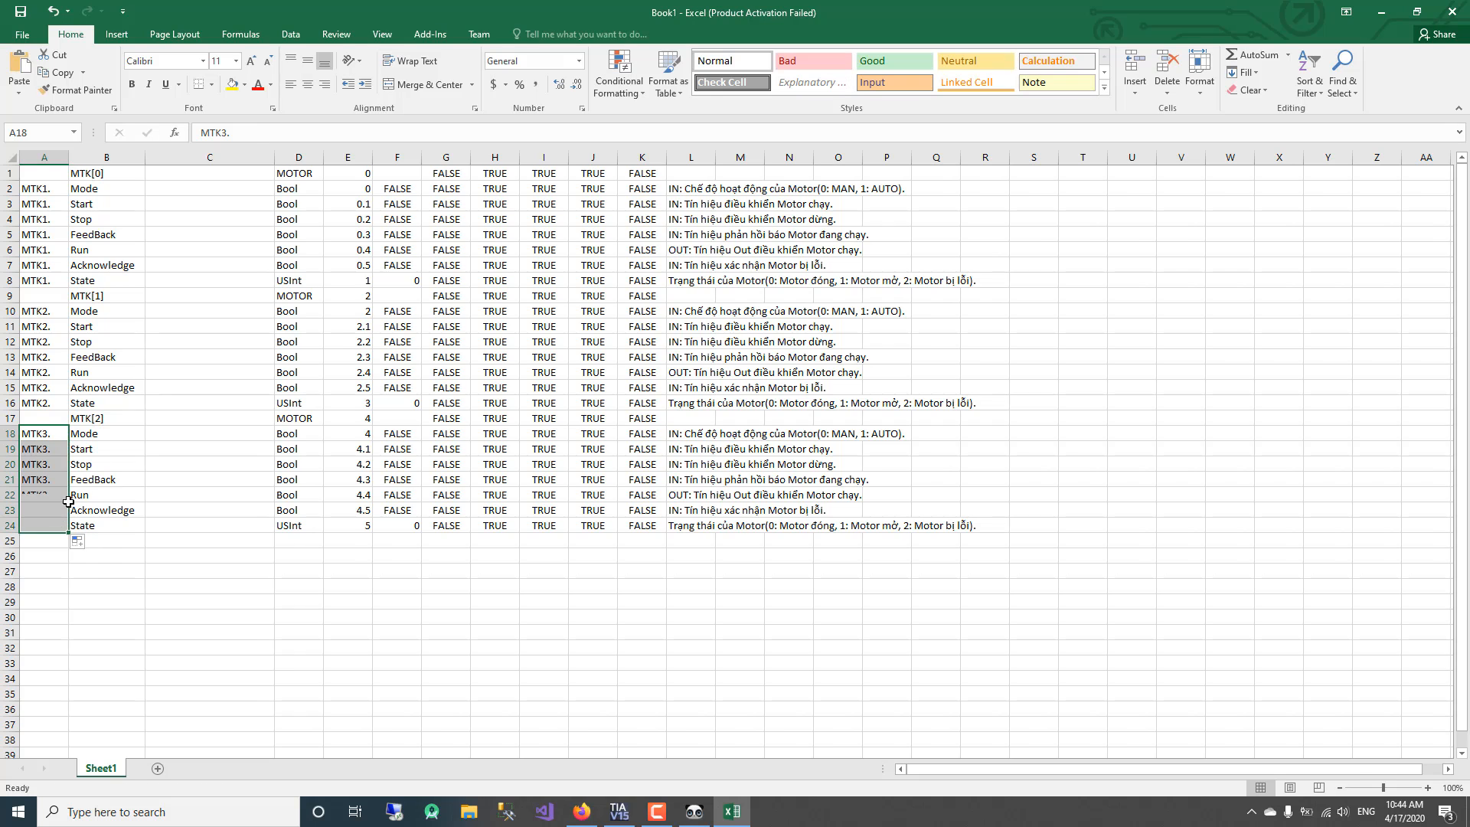
Delete the three MOTOR header rows MTK[2], MTK[1] and MTK[0] from the sheet.
{"action": "right_click", "coordinate": [11, 418]}
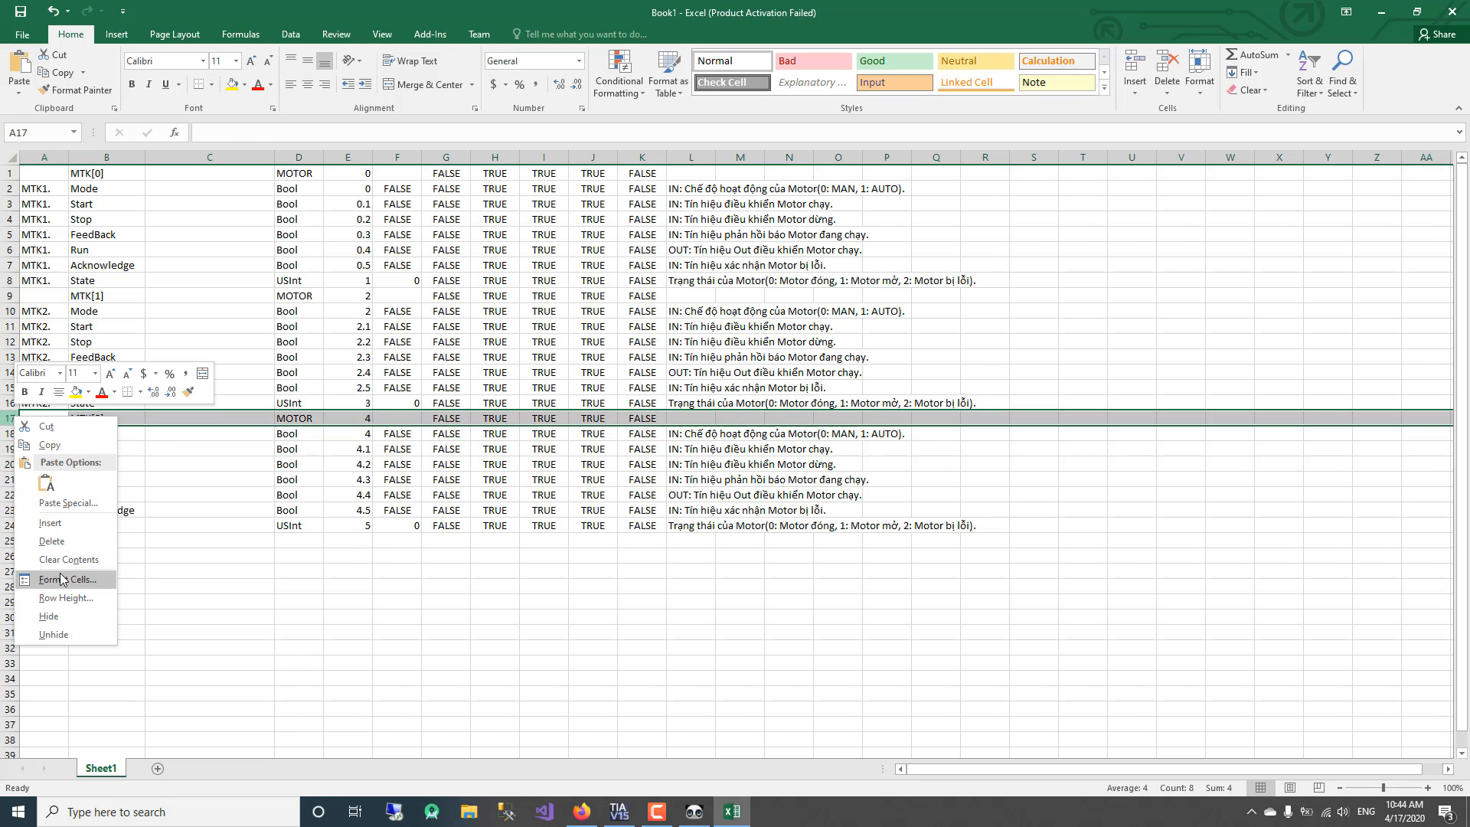
{"action": "left_click", "coordinate": [50, 541]}
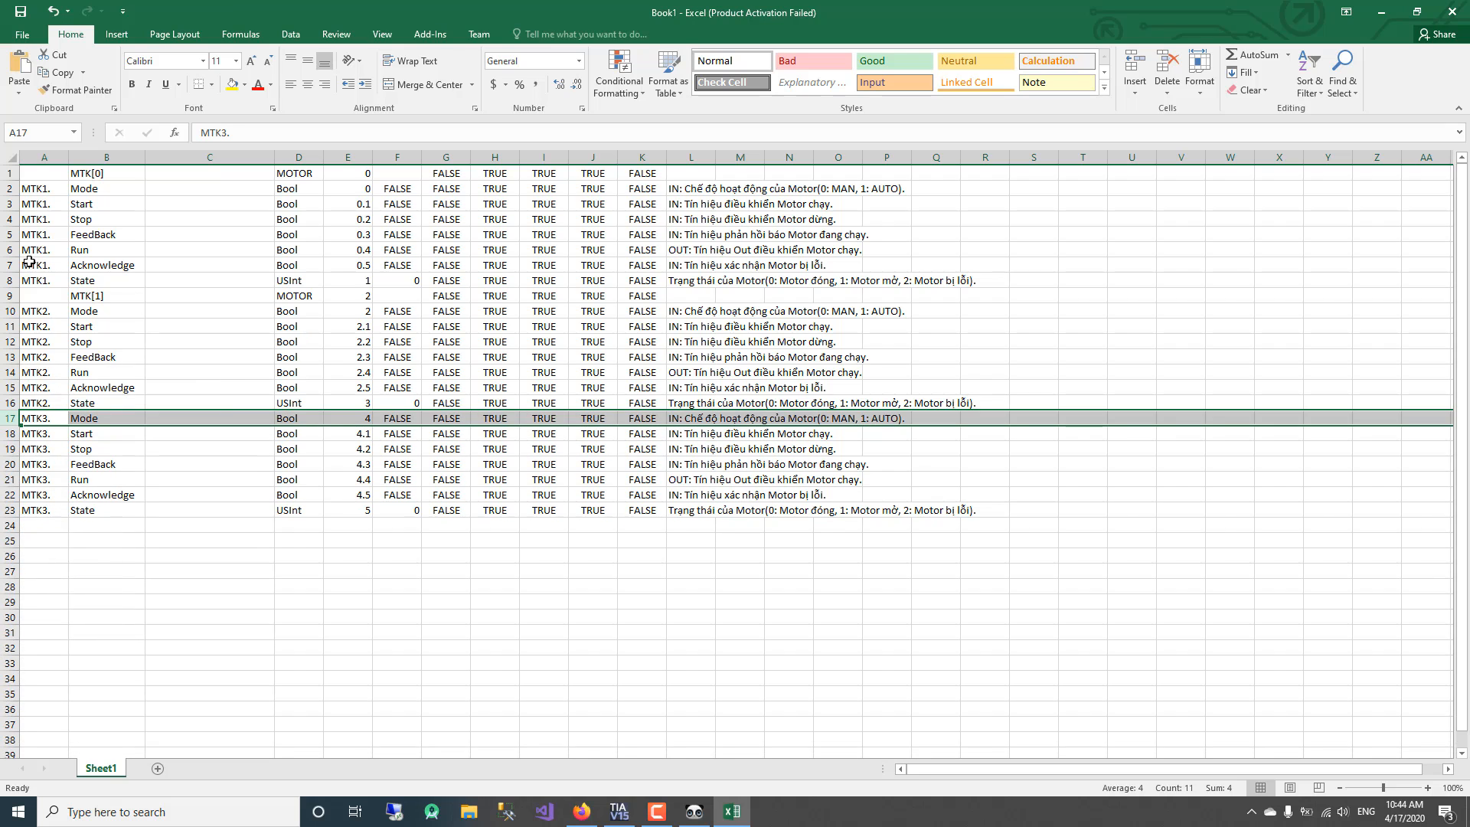
{"action": "right_click", "coordinate": [11, 296]}
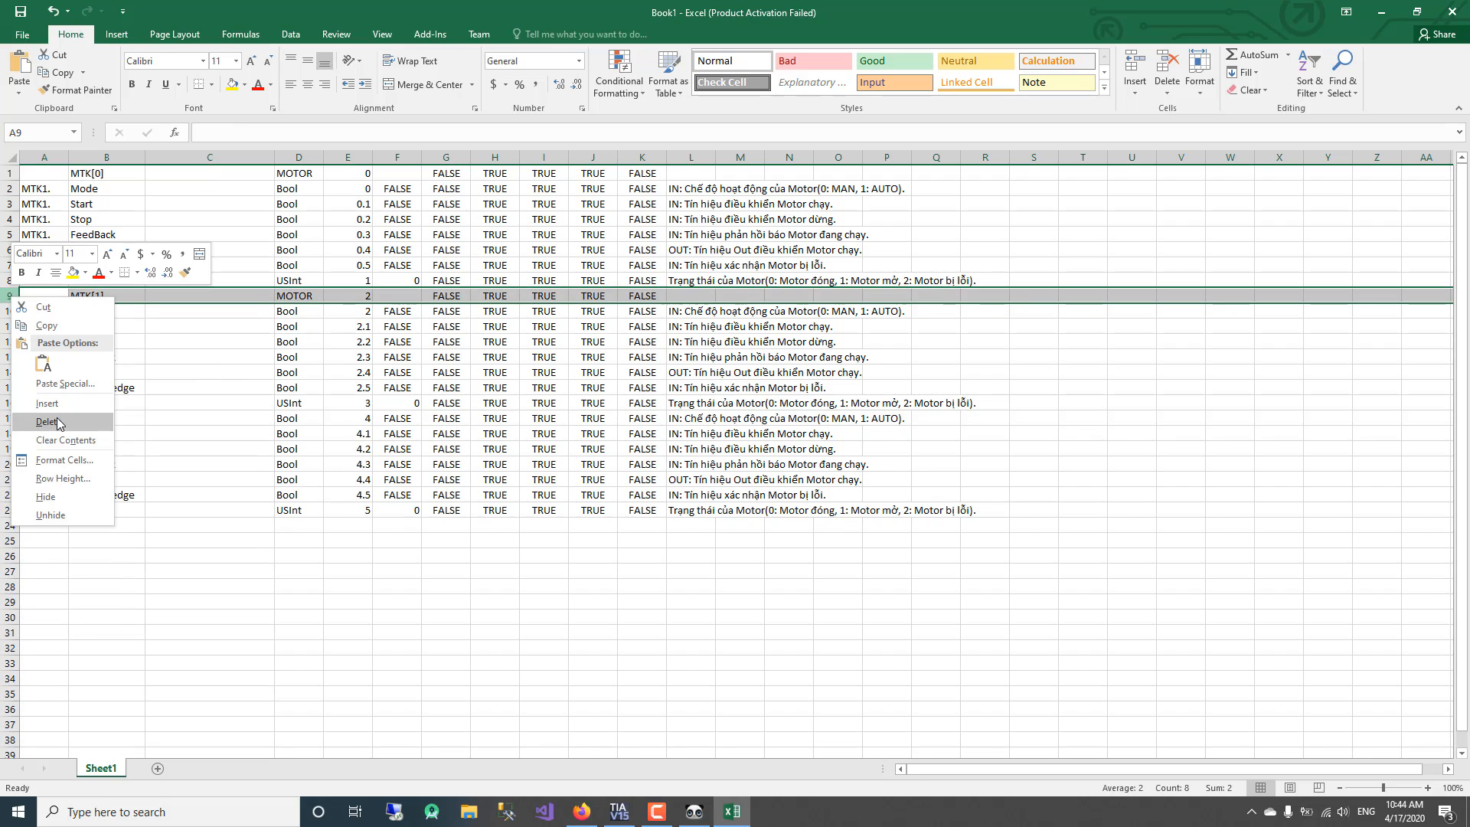
{"action": "left_click", "coordinate": [58, 424]}
{"action": "left_click", "coordinate": [54, 418]}
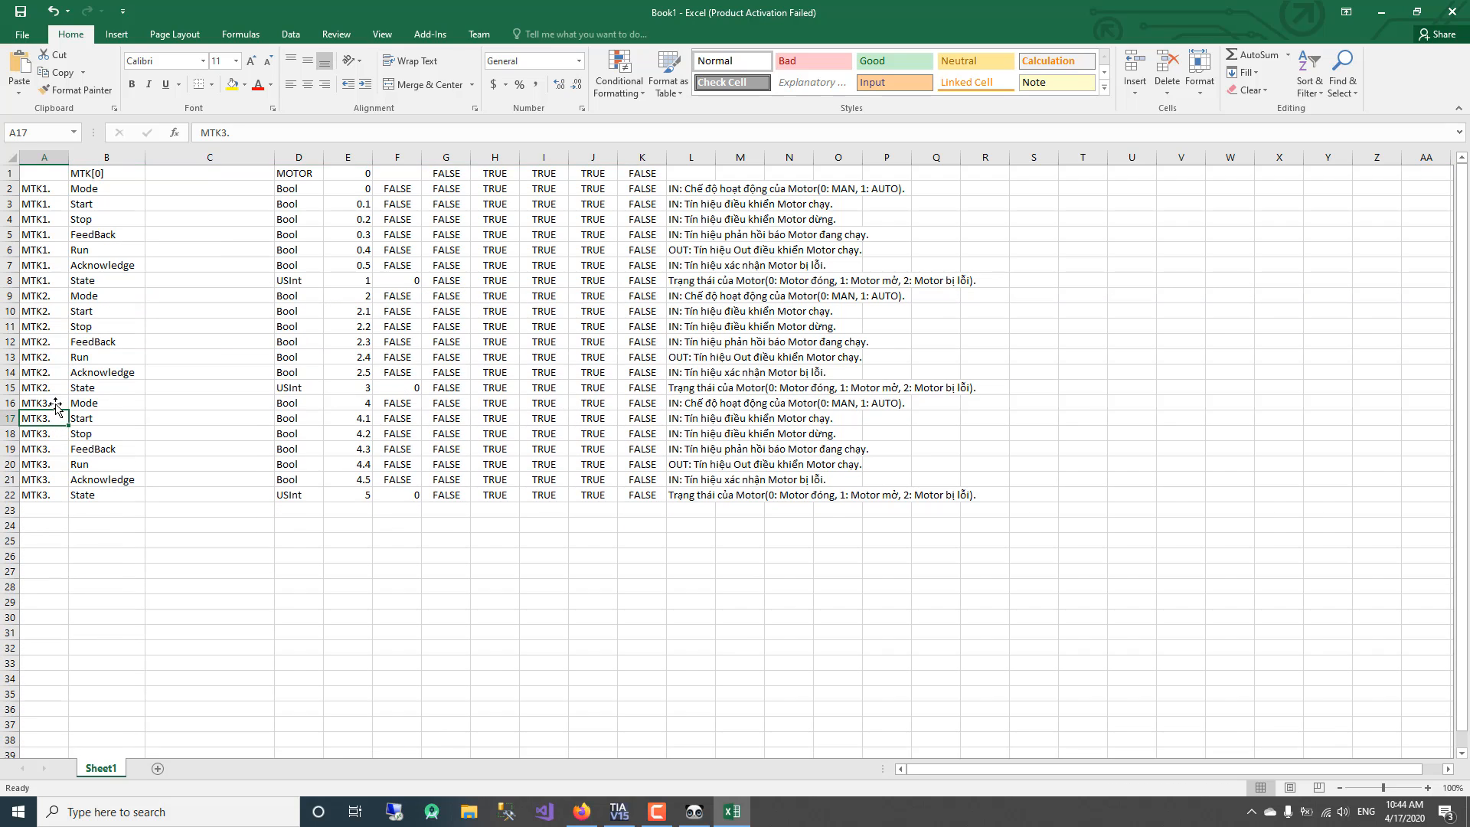
{"action": "right_click", "coordinate": [9, 178]}
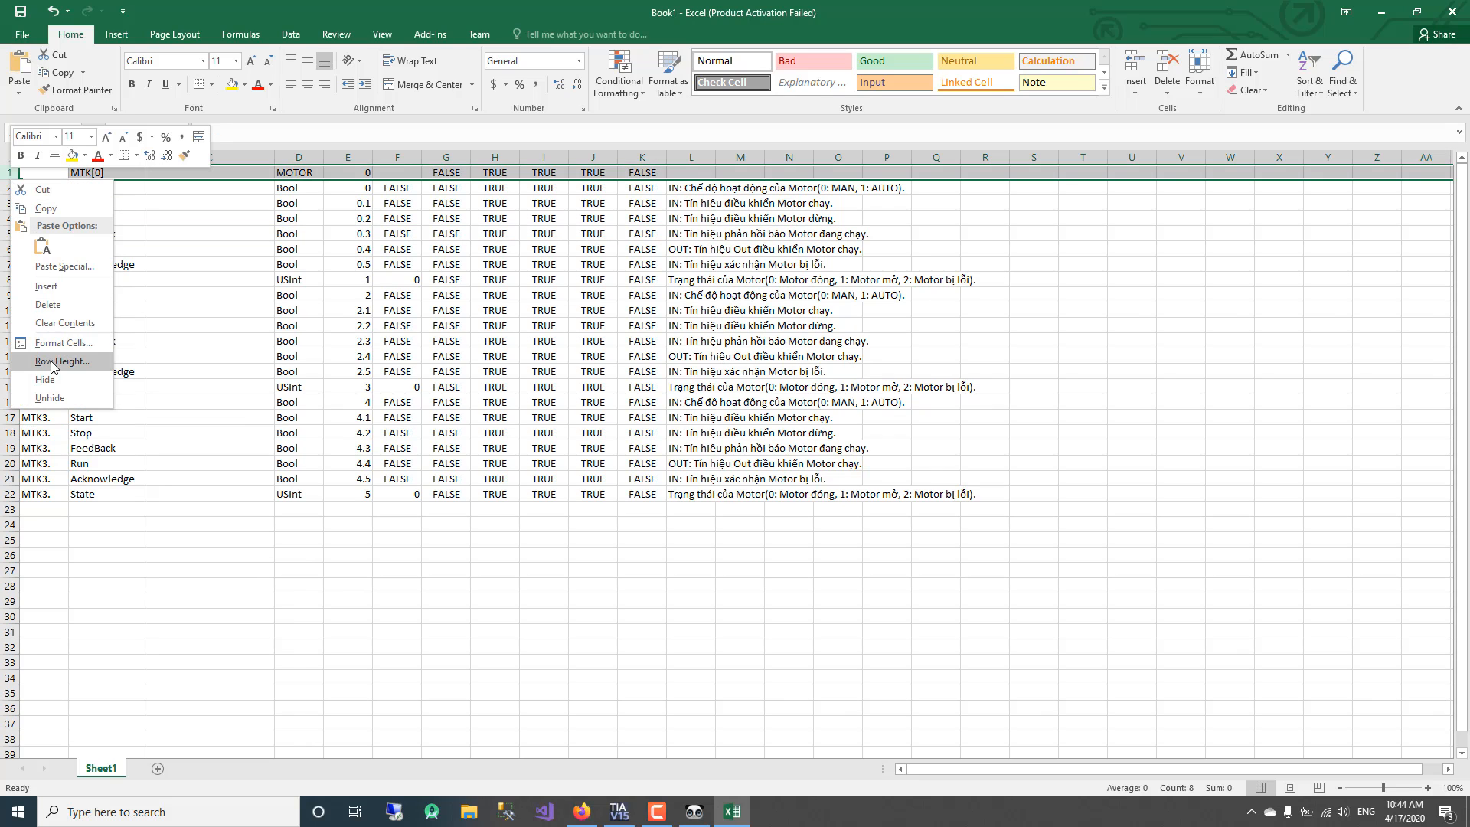
{"action": "left_click", "coordinate": [53, 305]}
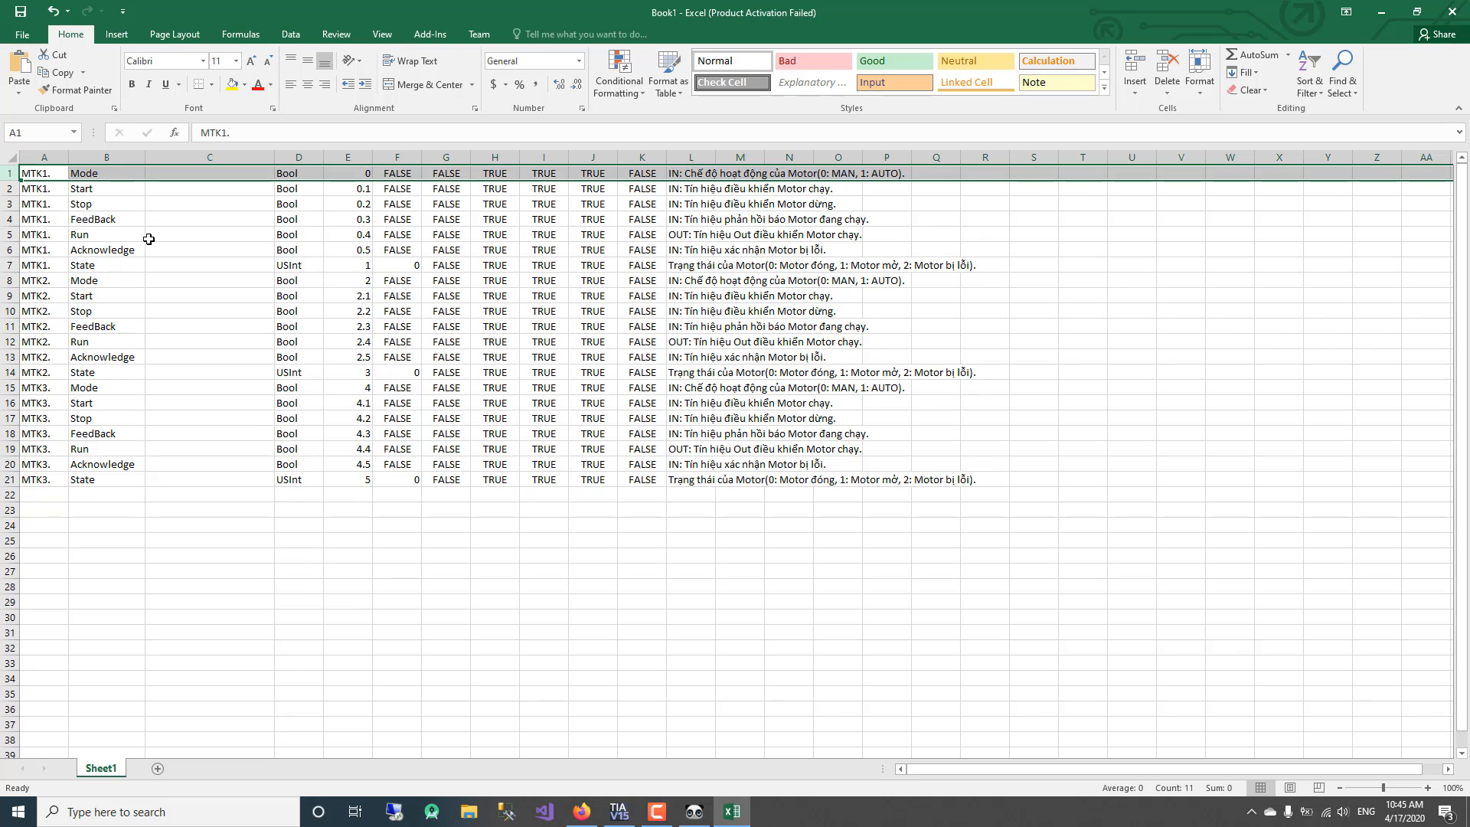
{"action": "left_click", "coordinate": [150, 239]}
Combine prefix and member name in C1 with the formula =A1&B1 and fill it down to C21.
{"action": "left_click", "coordinate": [198, 170]}
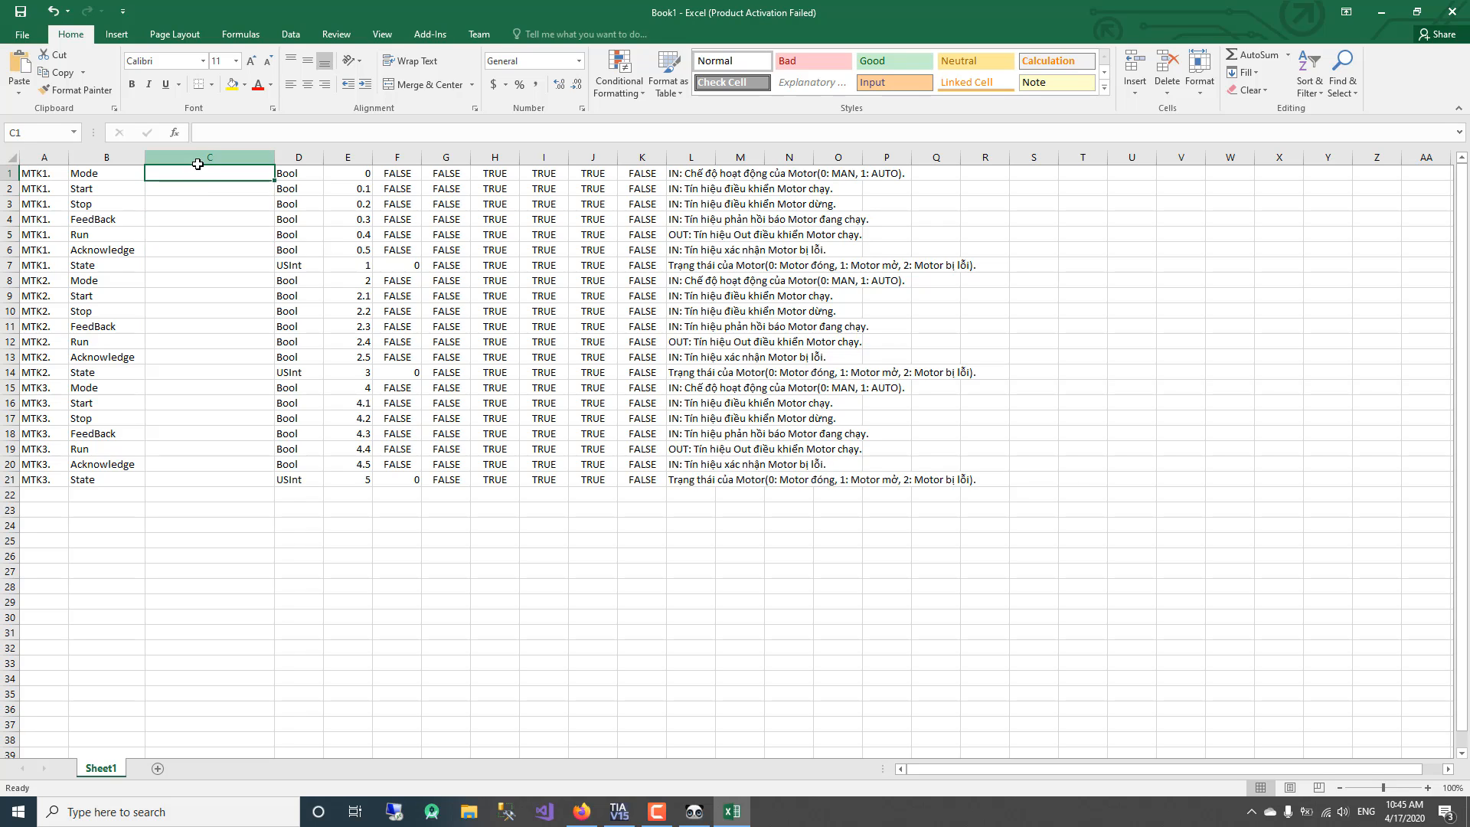
{"action": "left_click", "coordinate": [197, 159]}
{"action": "double_click", "coordinate": [198, 174]}
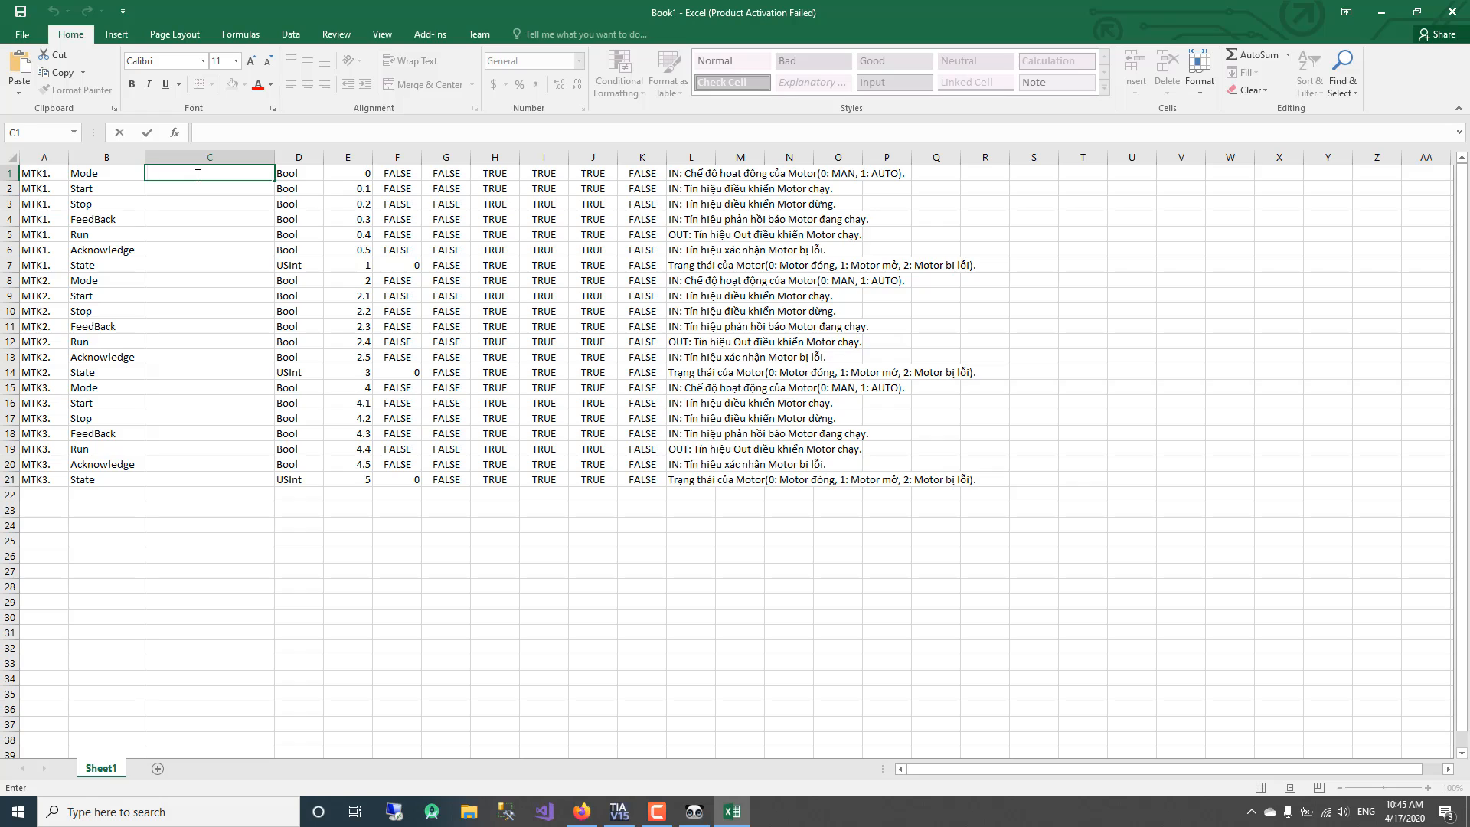
{"action": "type", "text": "="}
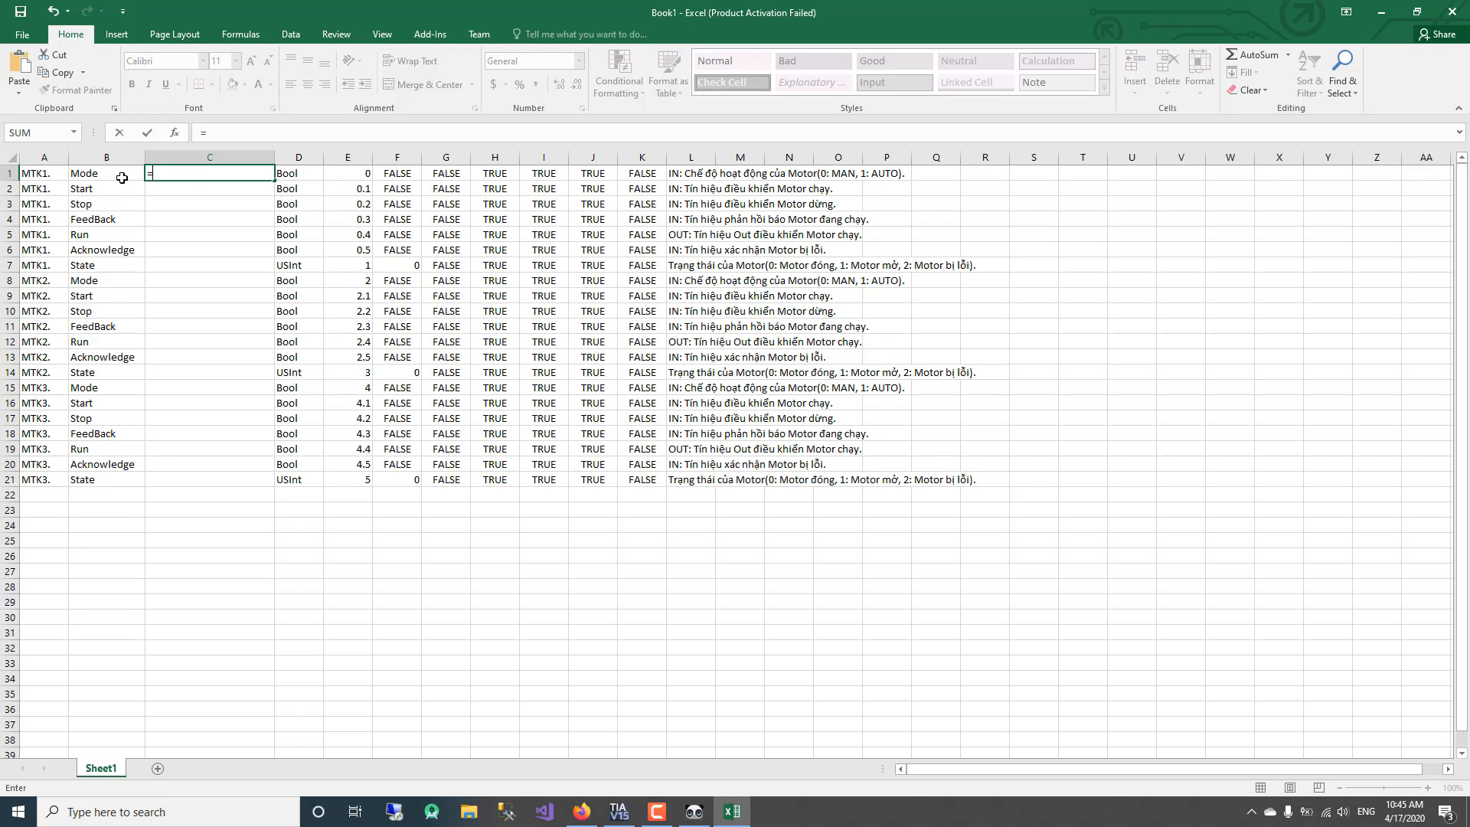
{"action": "left_click", "coordinate": [38, 173]}
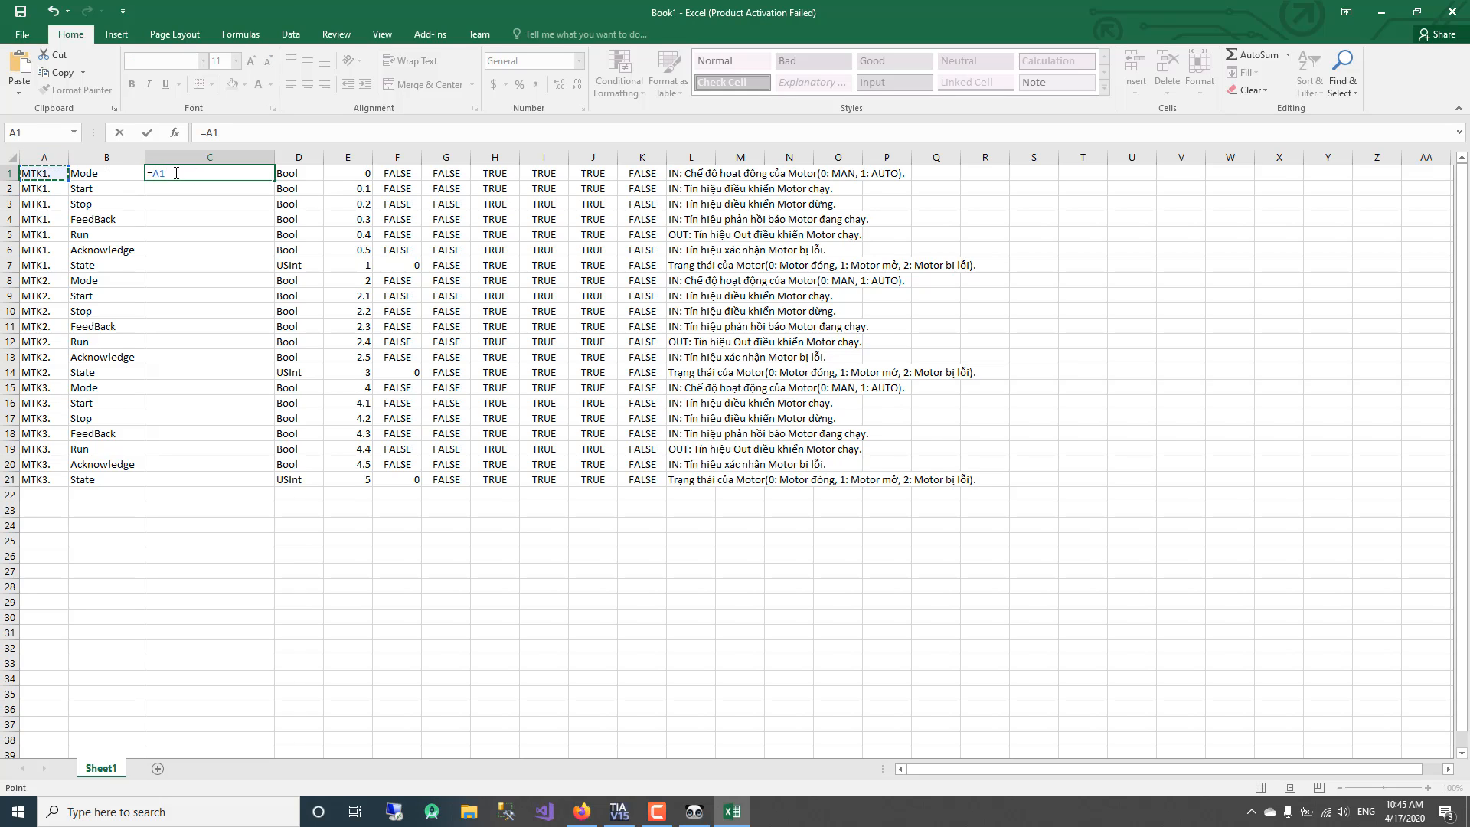
{"action": "type", "text": "&"}
{"action": "left_click", "coordinate": [122, 176]}
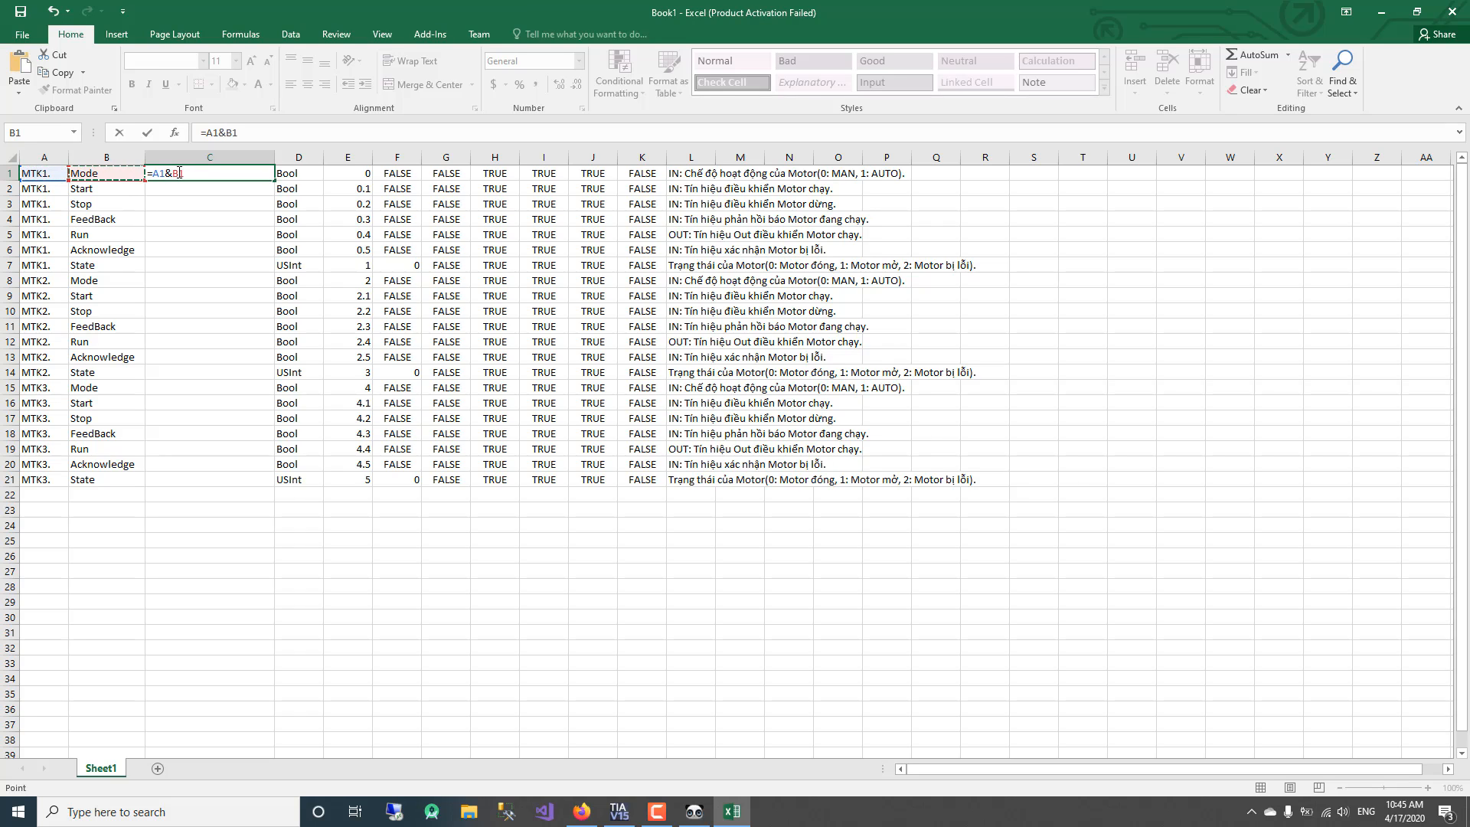
{"action": "key", "text": "Return"}
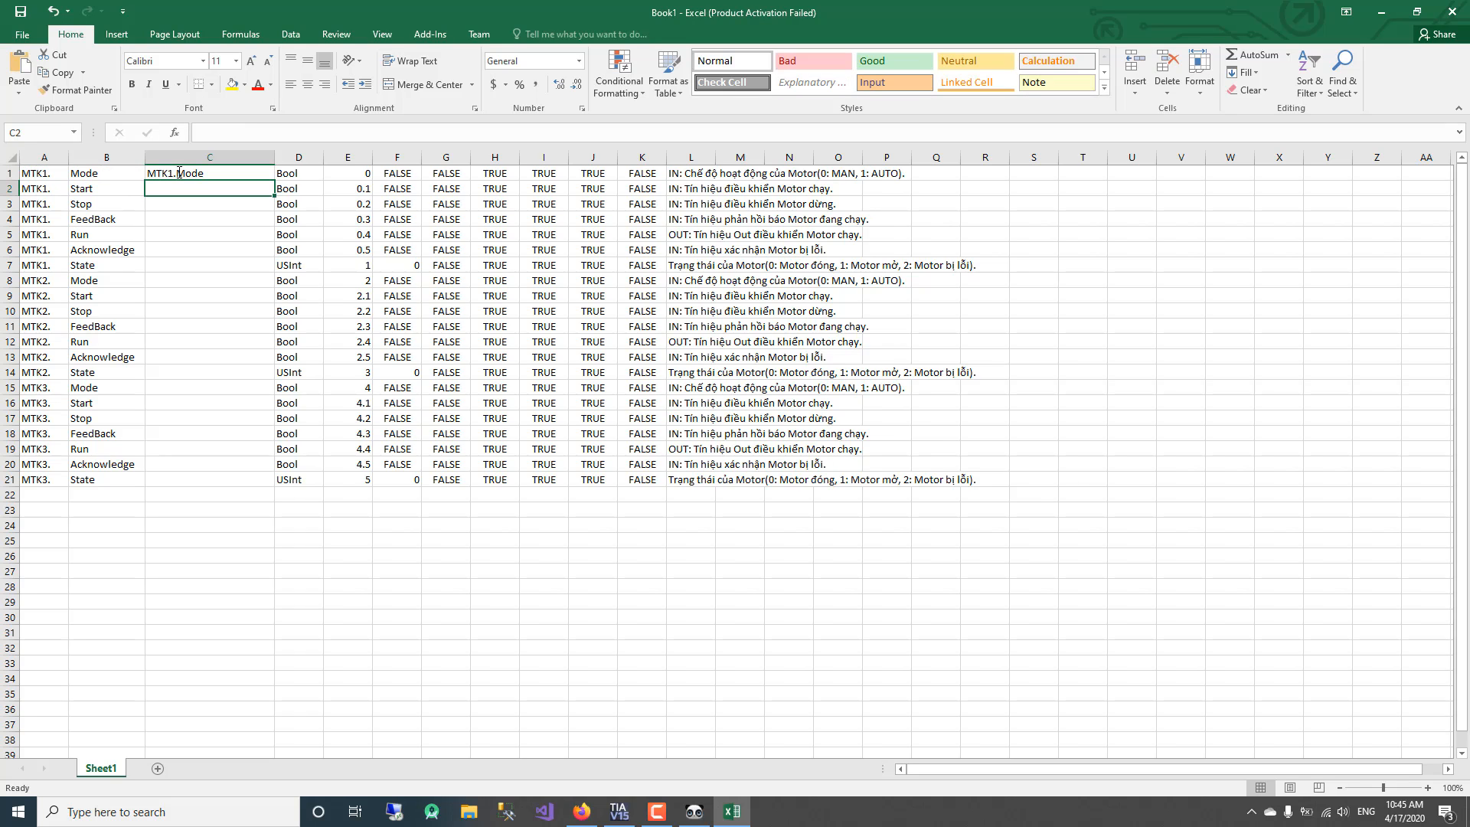
{"action": "left_click", "coordinate": [235, 170]}
{"action": "double_click", "coordinate": [273, 180]}
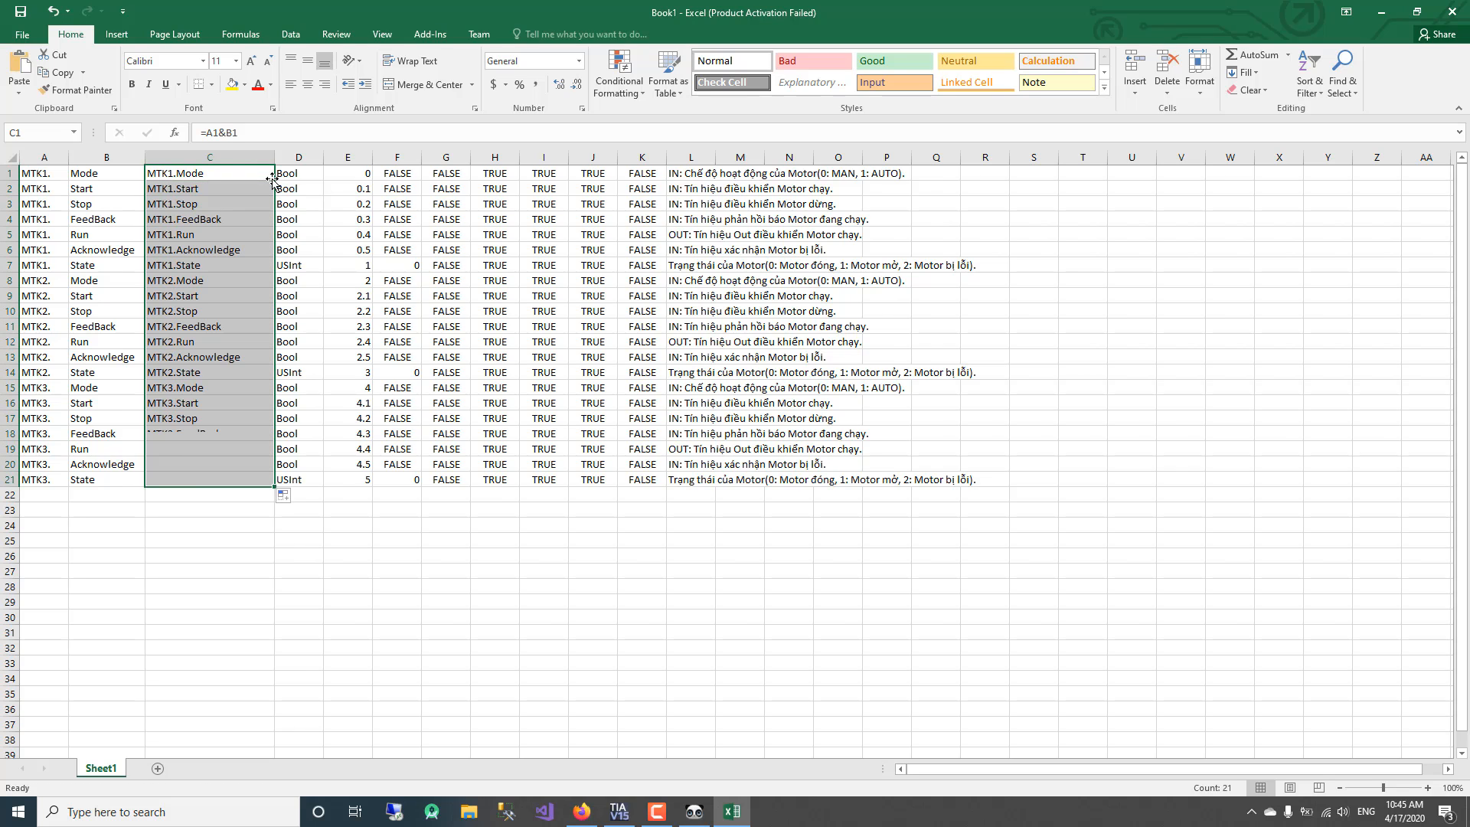
{"action": "left_click", "coordinate": [255, 506]}
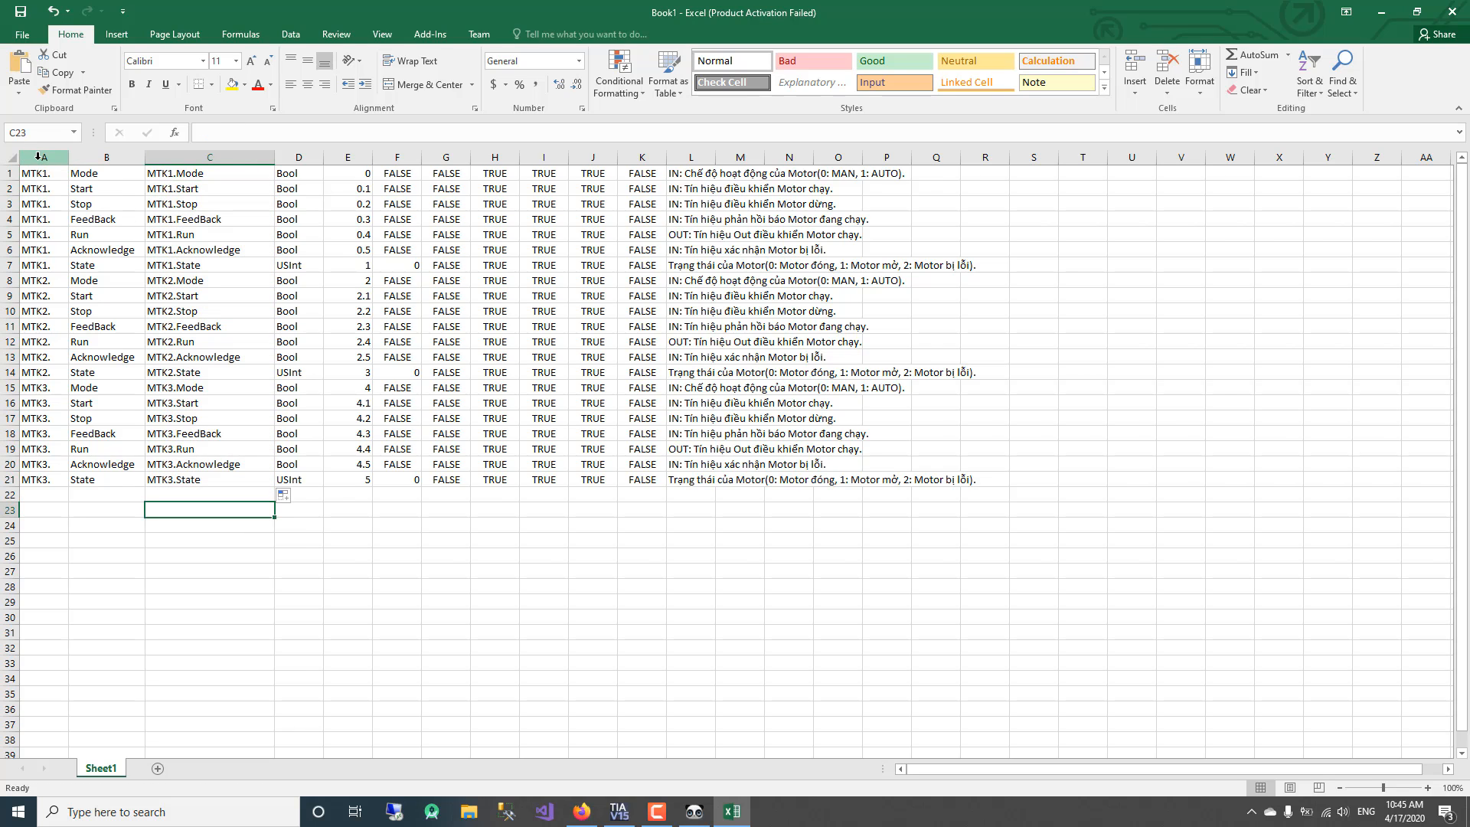
Try to copy the prefix and member name columns A and B.
{"action": "left_click_drag", "start_coordinate": [43, 157], "coordinate": [106, 159]}
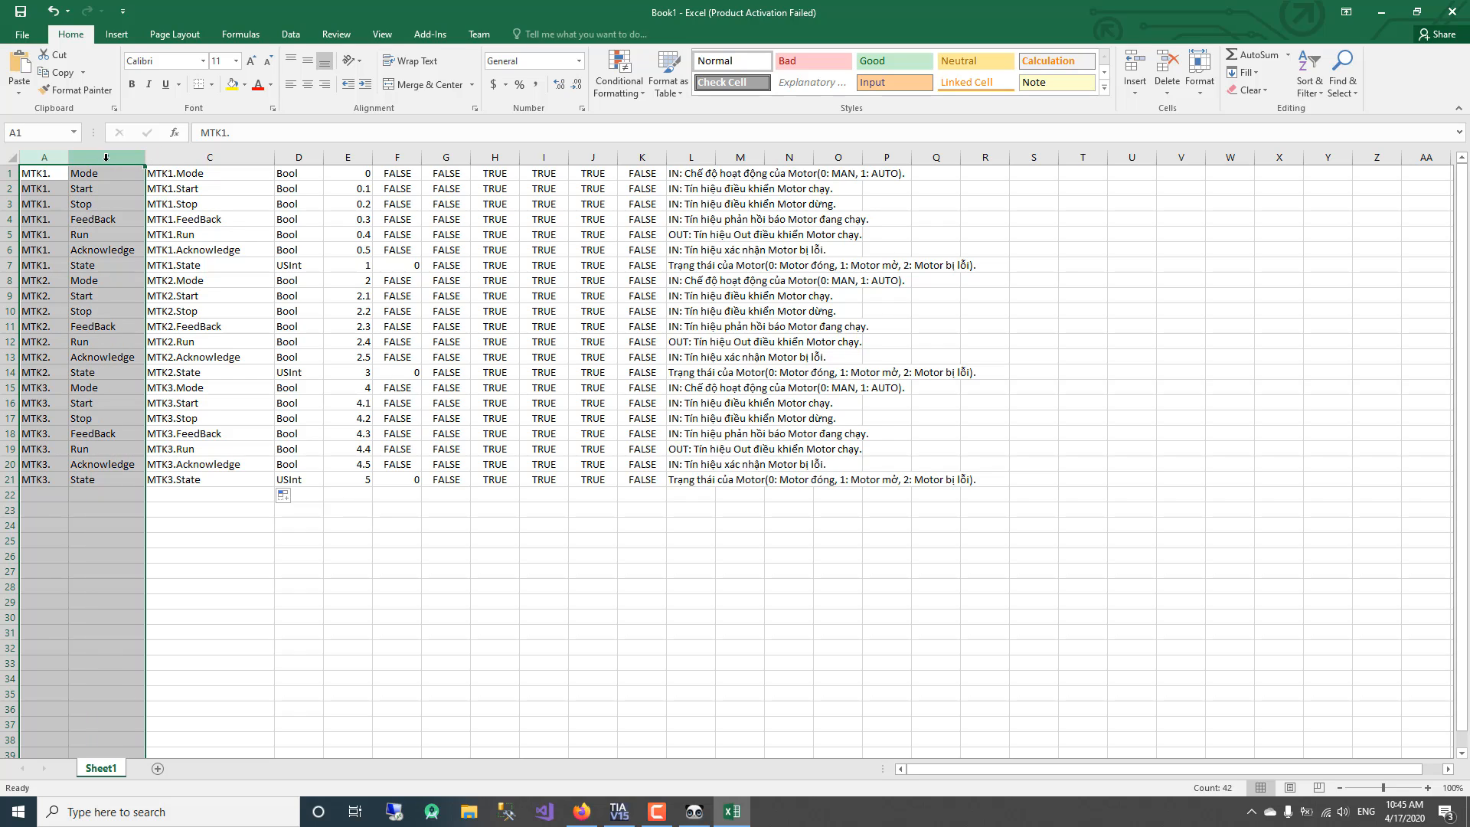
{"action": "right_click", "coordinate": [106, 158]}
{"action": "left_click", "coordinate": [153, 186]}
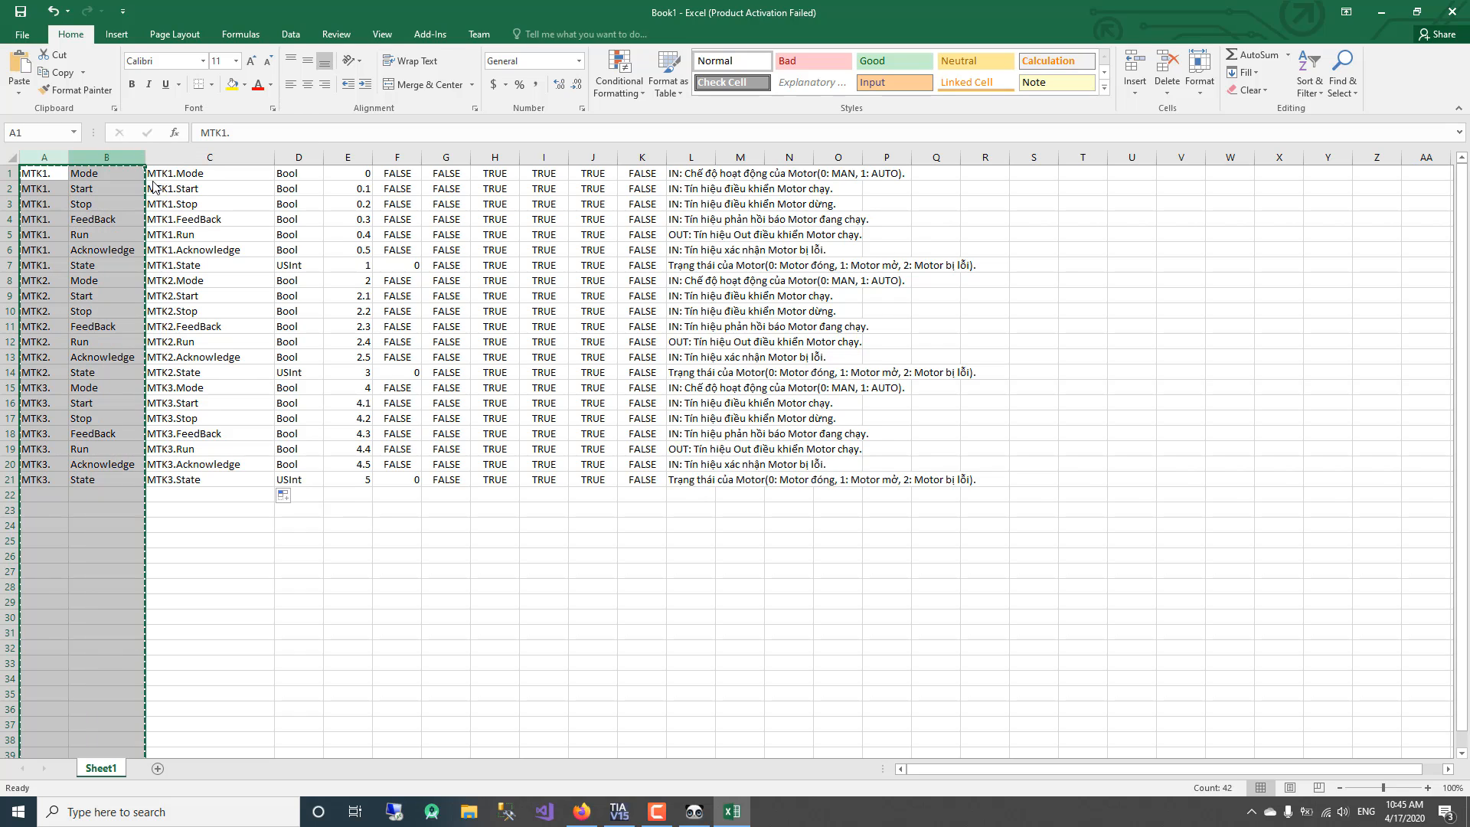
{"action": "left_click", "coordinate": [98, 156]}
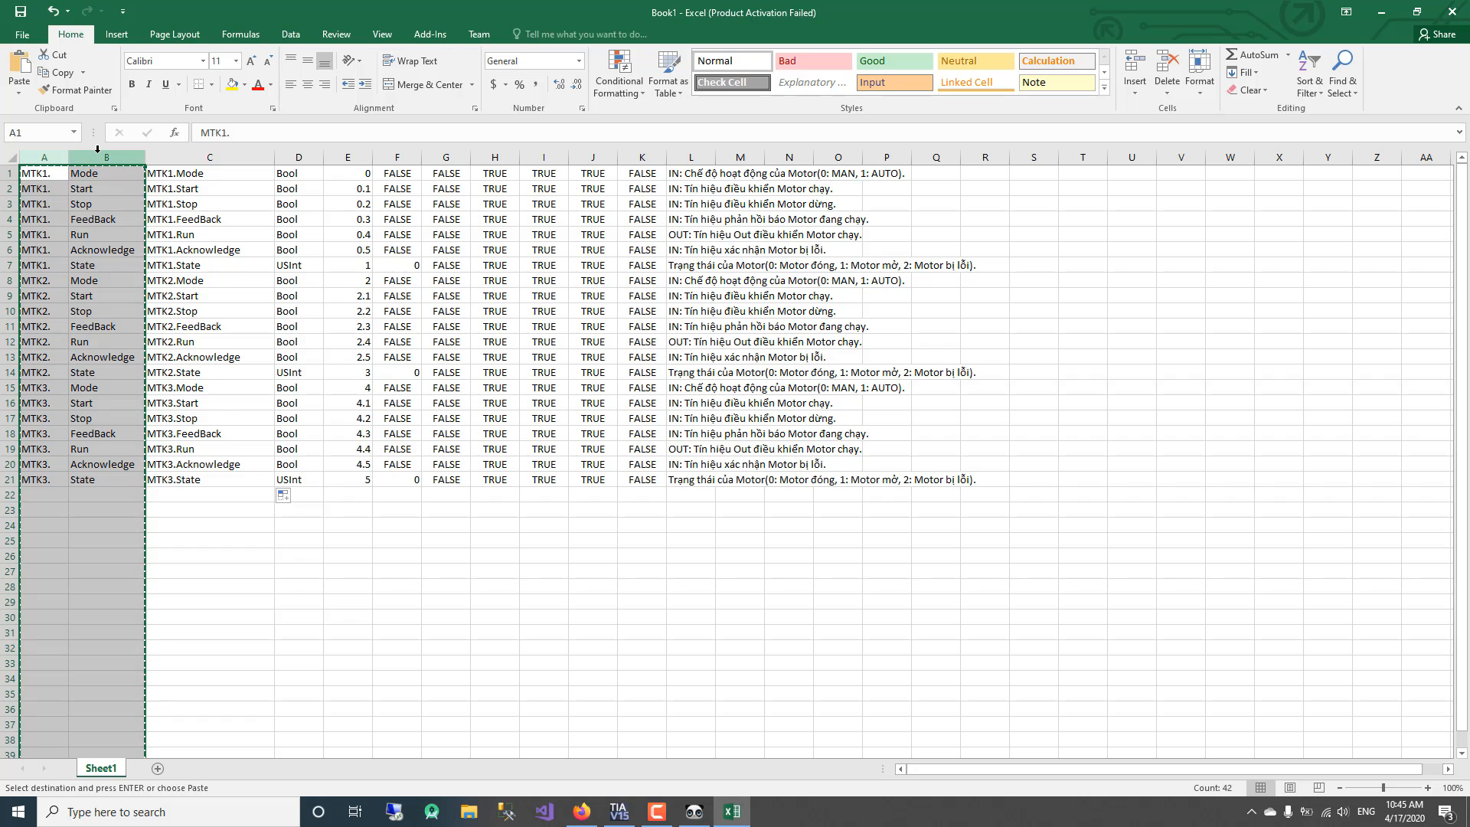
{"action": "left_click_drag", "start_coordinate": [44, 157], "coordinate": [107, 157]}
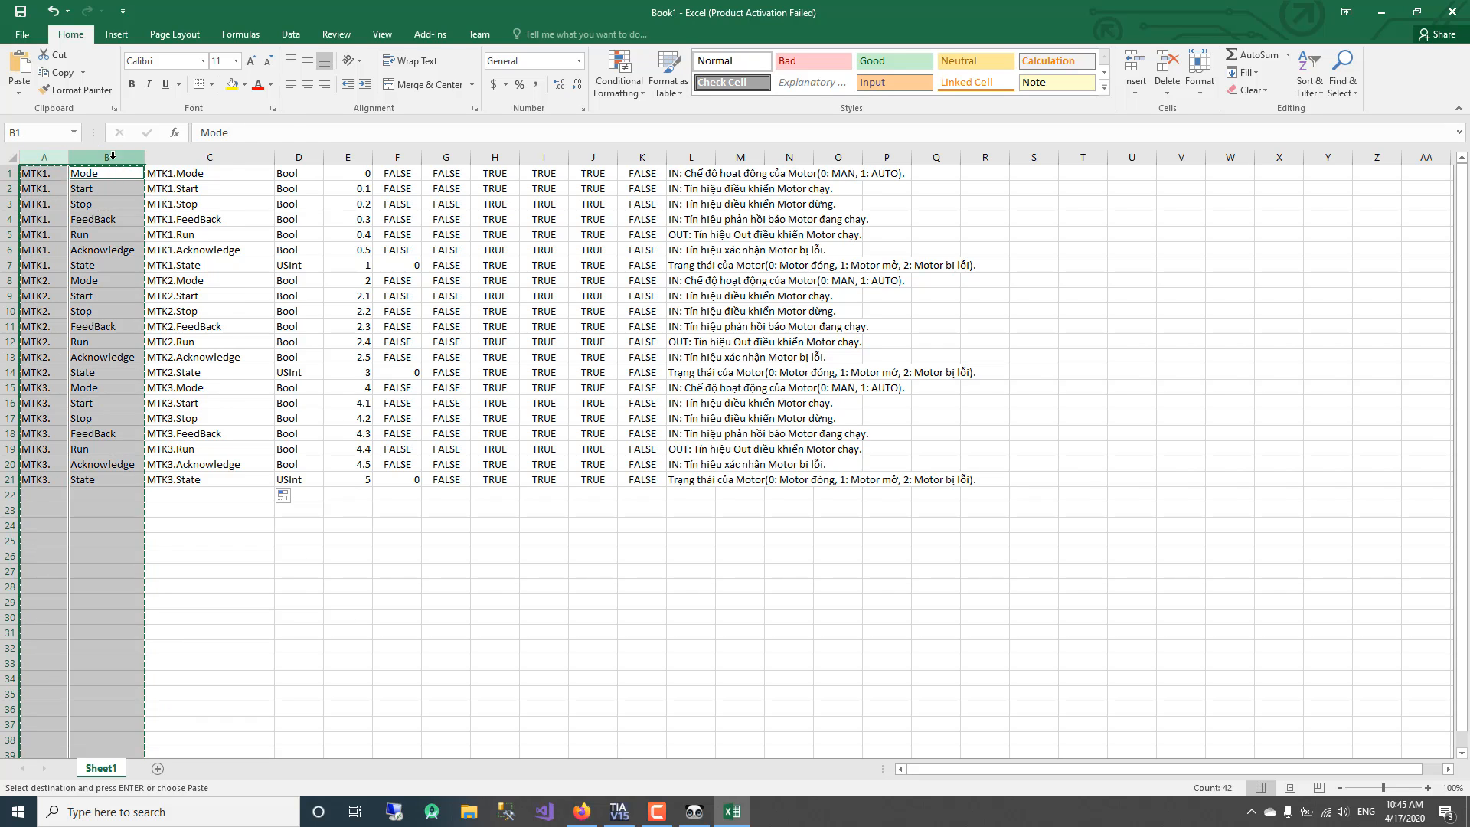
{"action": "right_click", "coordinate": [115, 160]}
{"action": "left_click", "coordinate": [152, 186]}
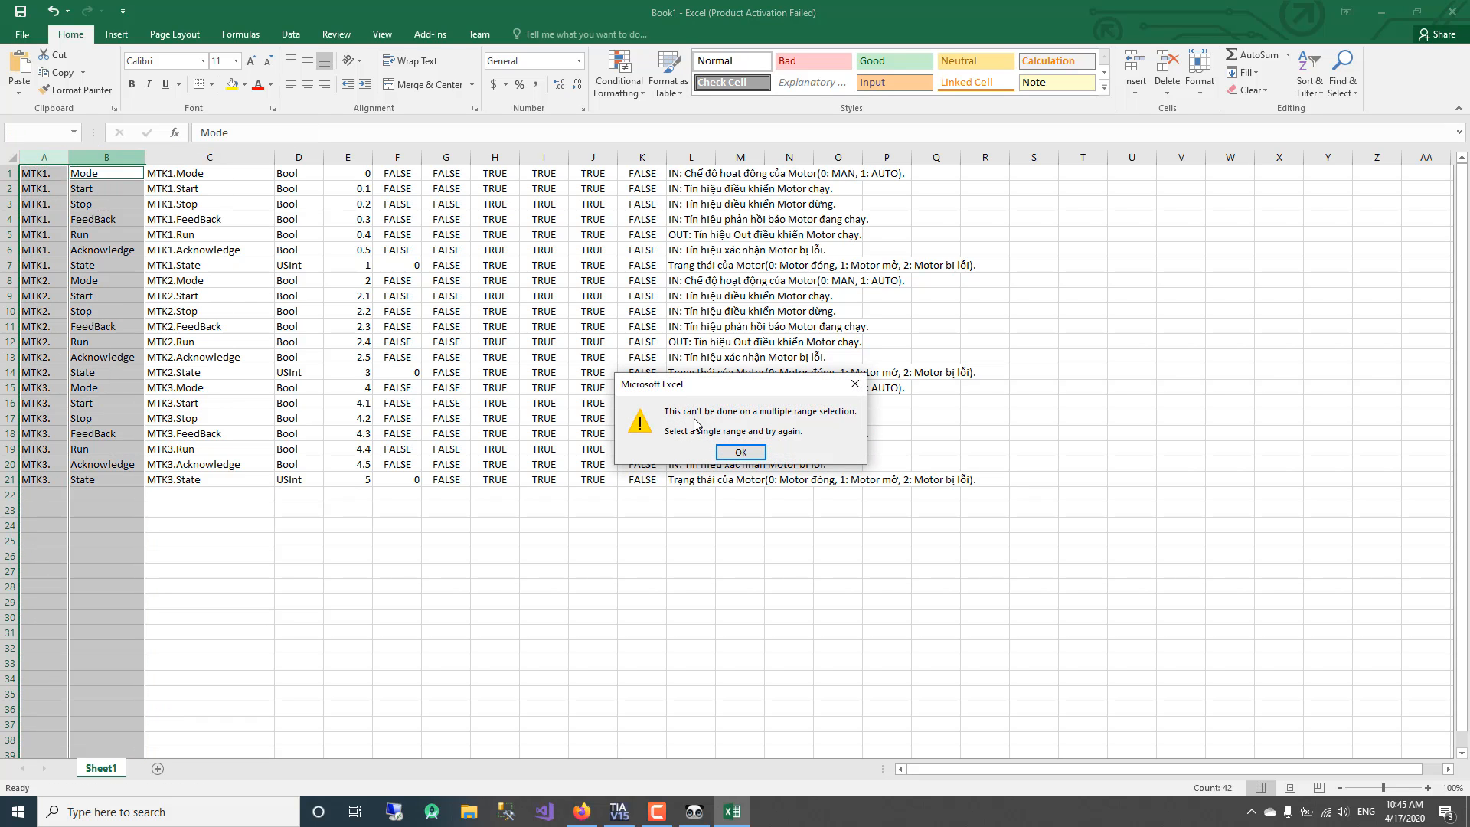
{"action": "left_click", "coordinate": [740, 452]}
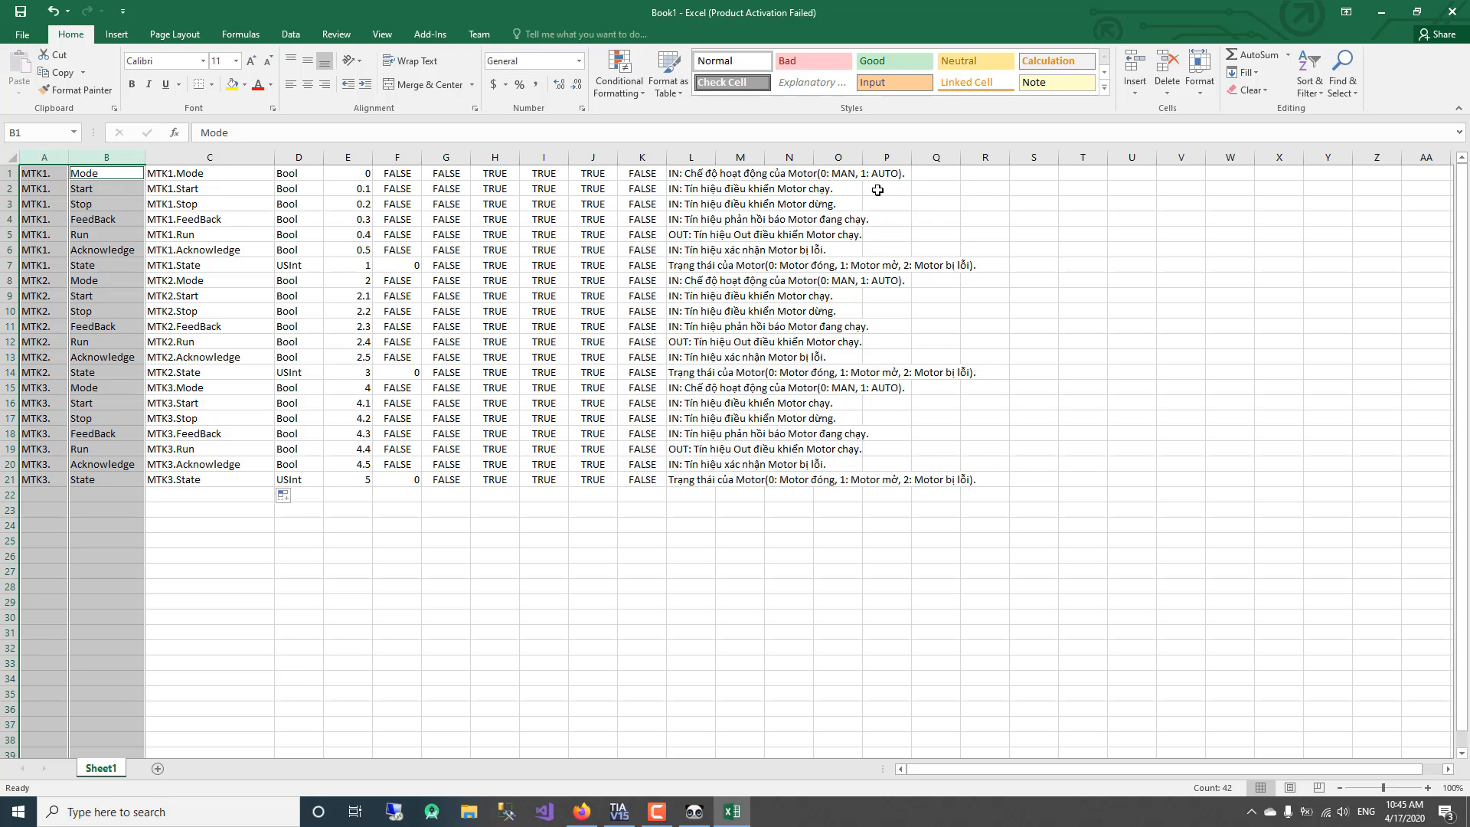
Delete columns F to N, which hold the start values, attribute flags and comments.
{"action": "left_click", "coordinate": [409, 157]}
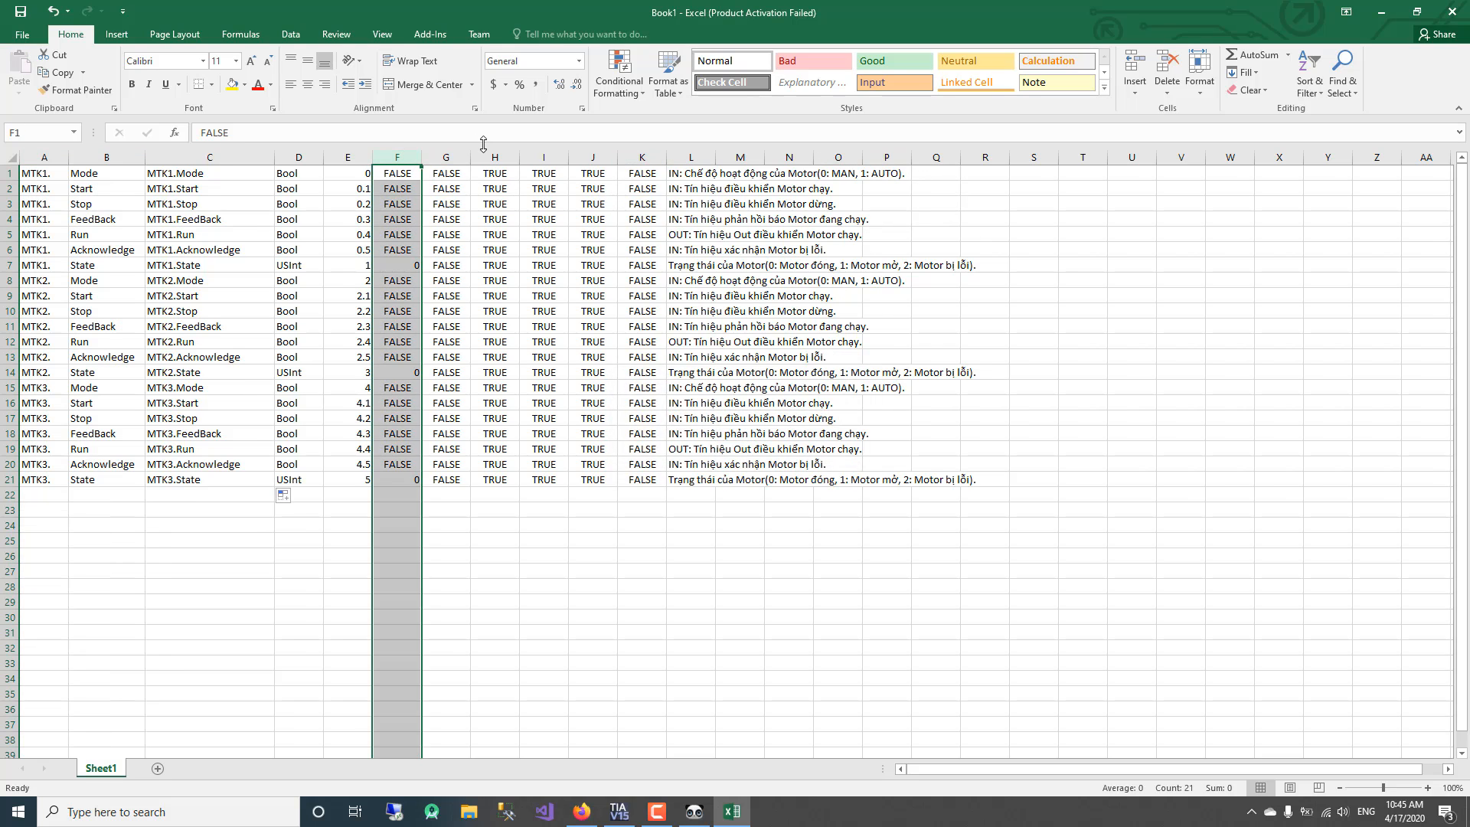
{"action": "left_click", "coordinate": [777, 157], "text": "shift"}
{"action": "right_click", "coordinate": [781, 157]}
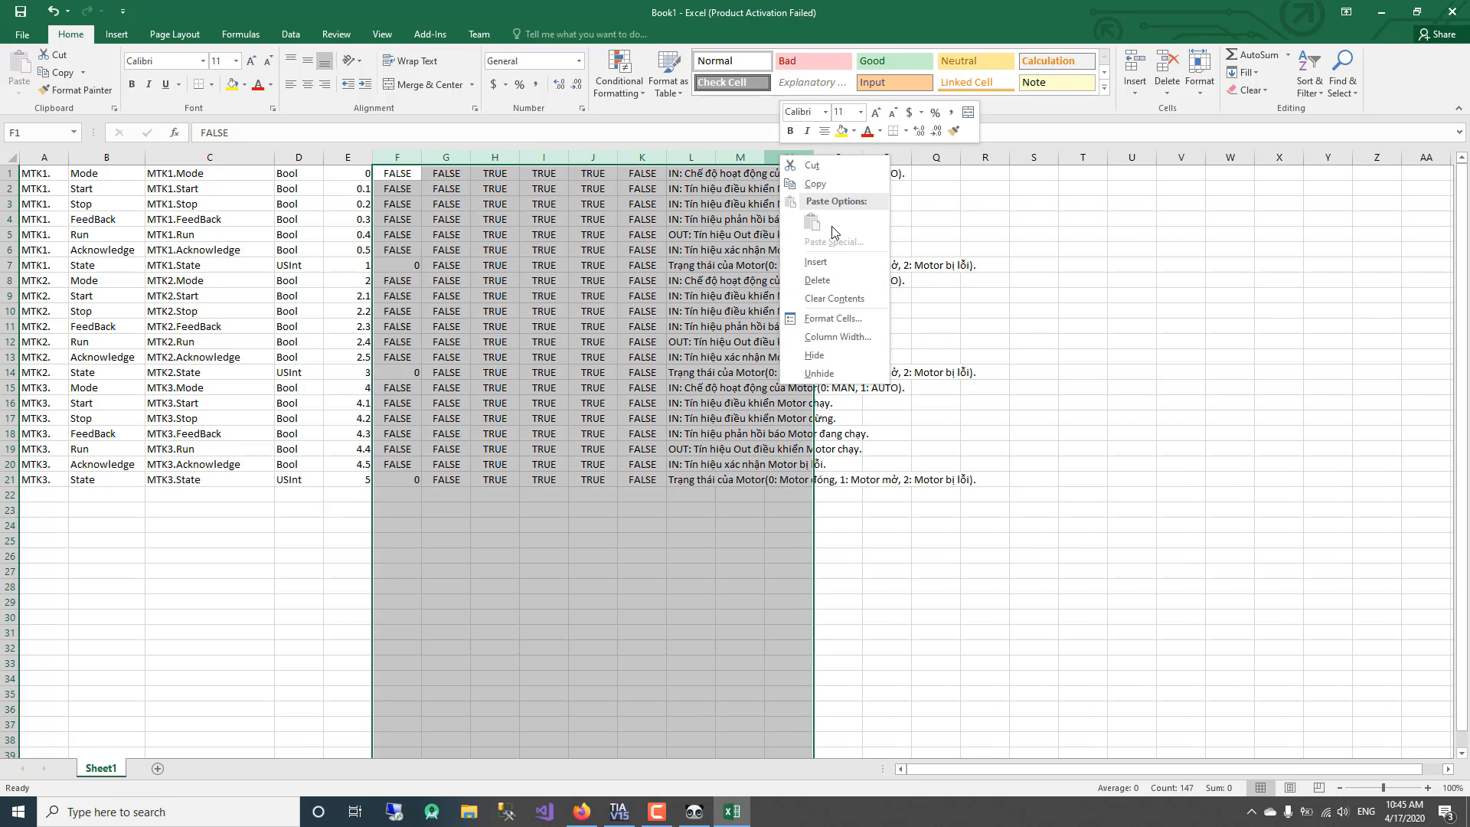
{"action": "left_click", "coordinate": [817, 280]}
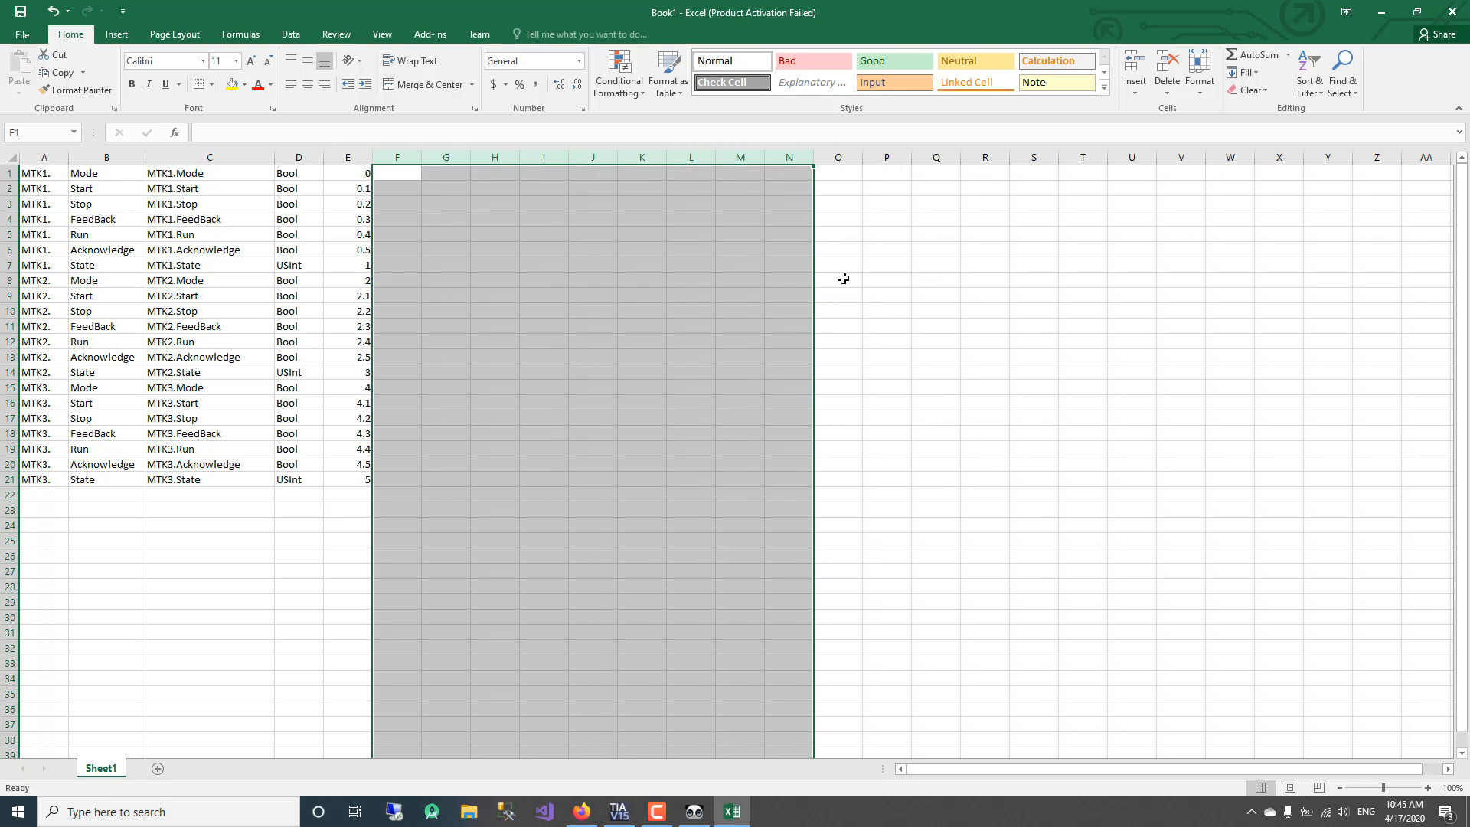
{"action": "left_click_drag", "start_coordinate": [396, 157], "coordinate": [438, 151]}
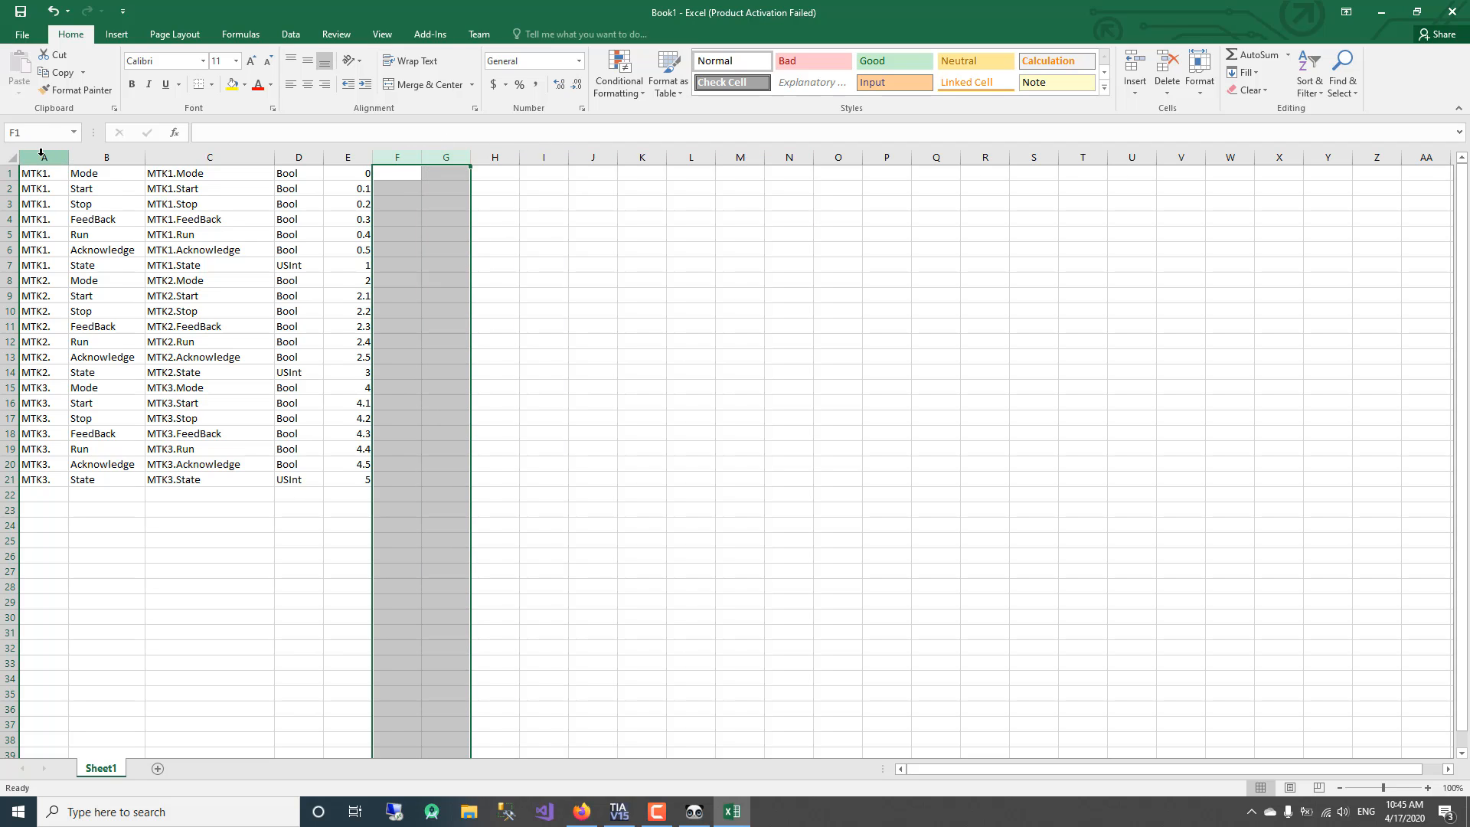
Move the prefix and member name columns A and B to columns F and G by cutting and pasting them.
{"action": "left_click_drag", "start_coordinate": [41, 157], "coordinate": [107, 152]}
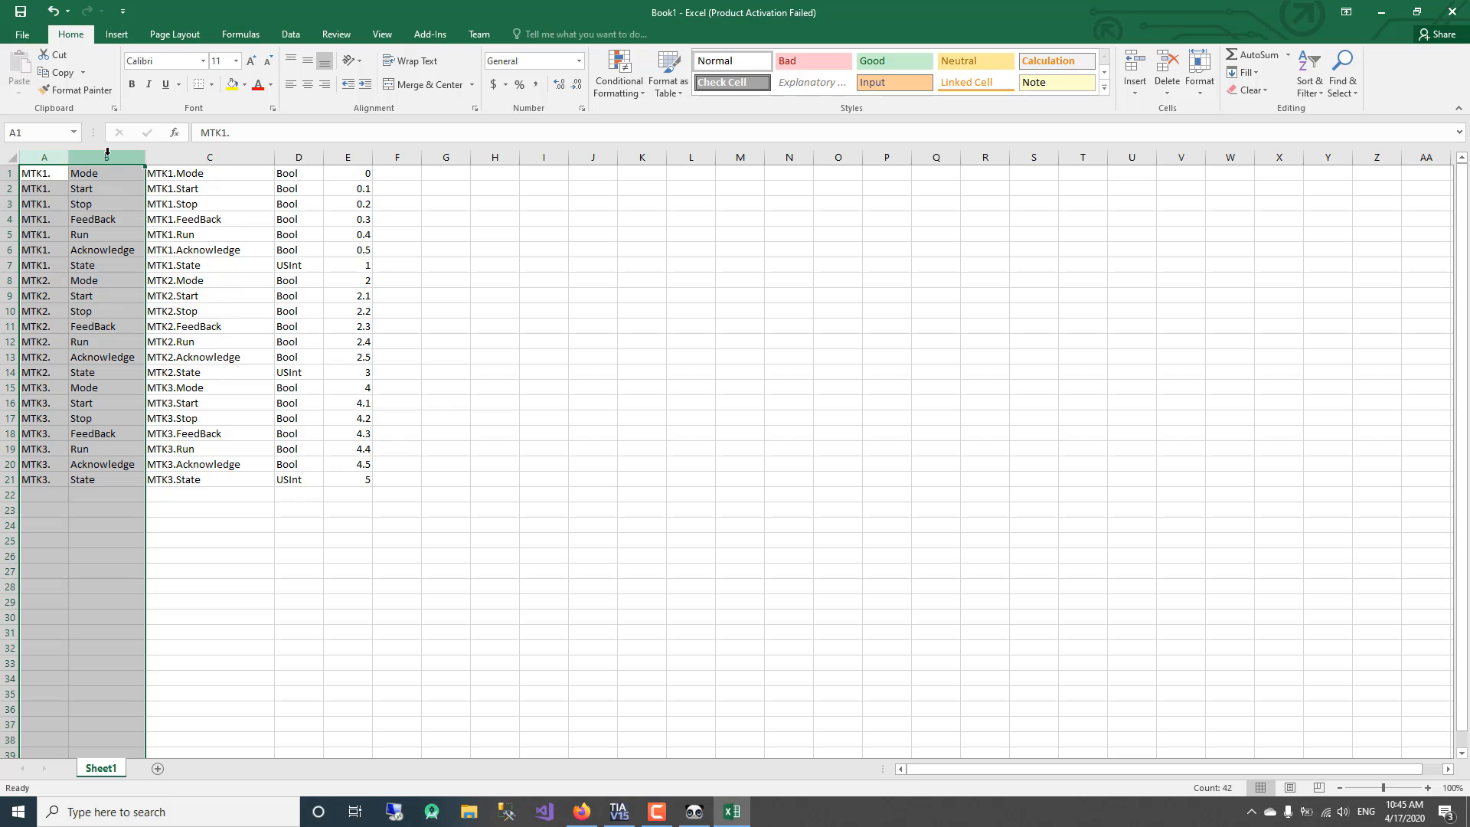
{"action": "right_click", "coordinate": [108, 155]}
{"action": "left_click", "coordinate": [412, 138]}
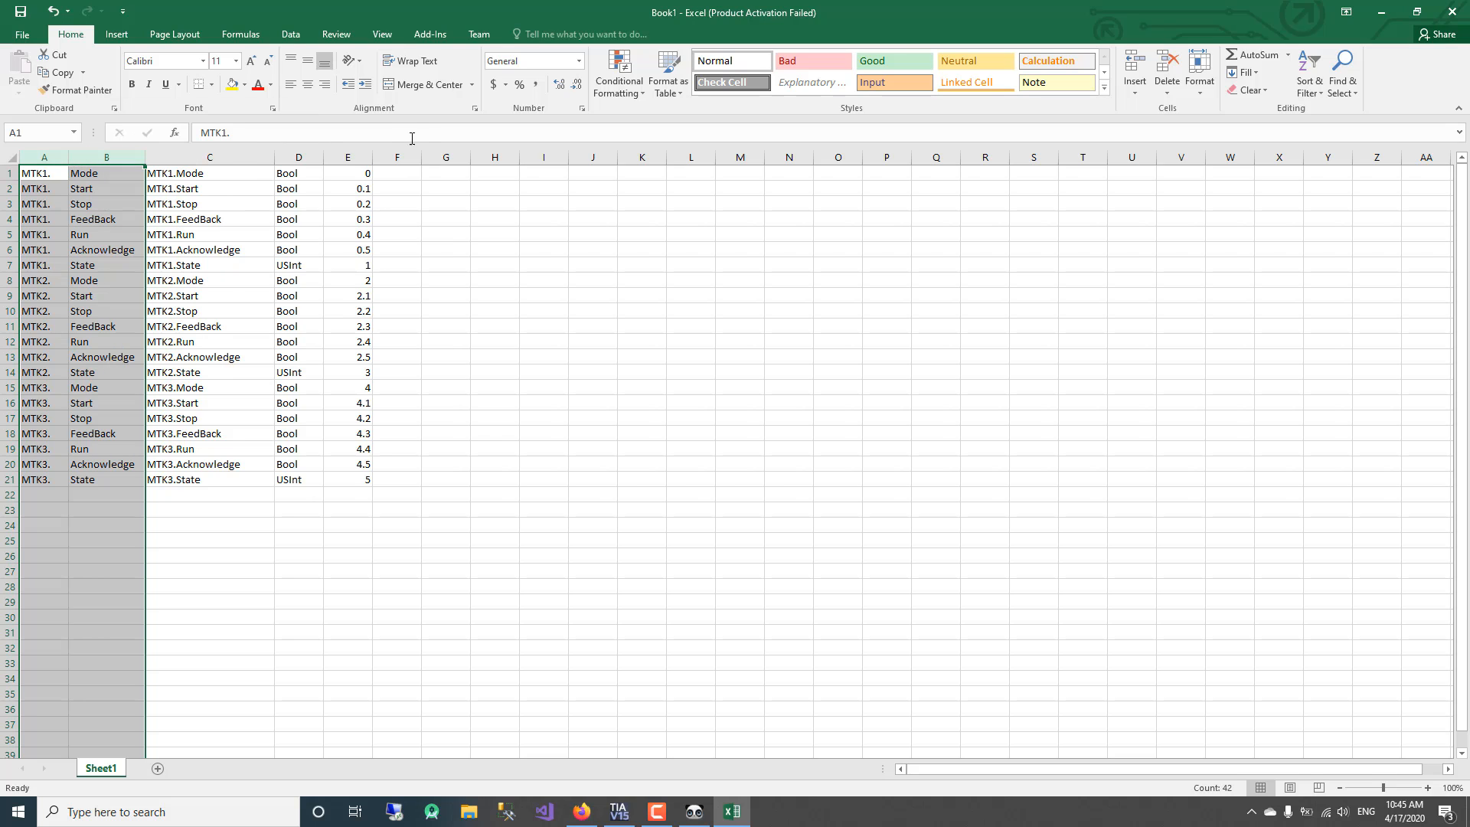
{"action": "right_click", "coordinate": [127, 157]}
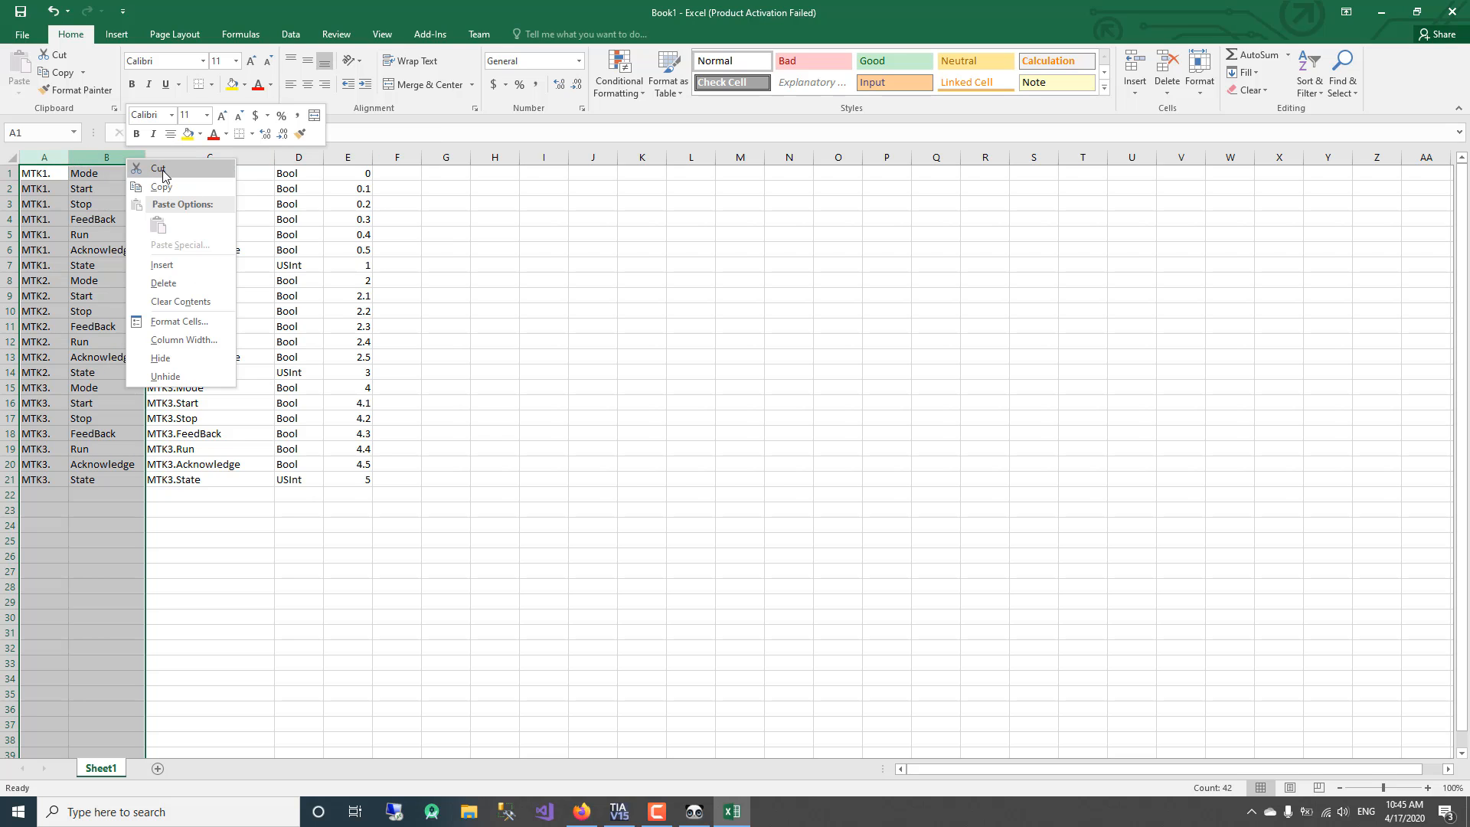
{"action": "left_click", "coordinate": [165, 177]}
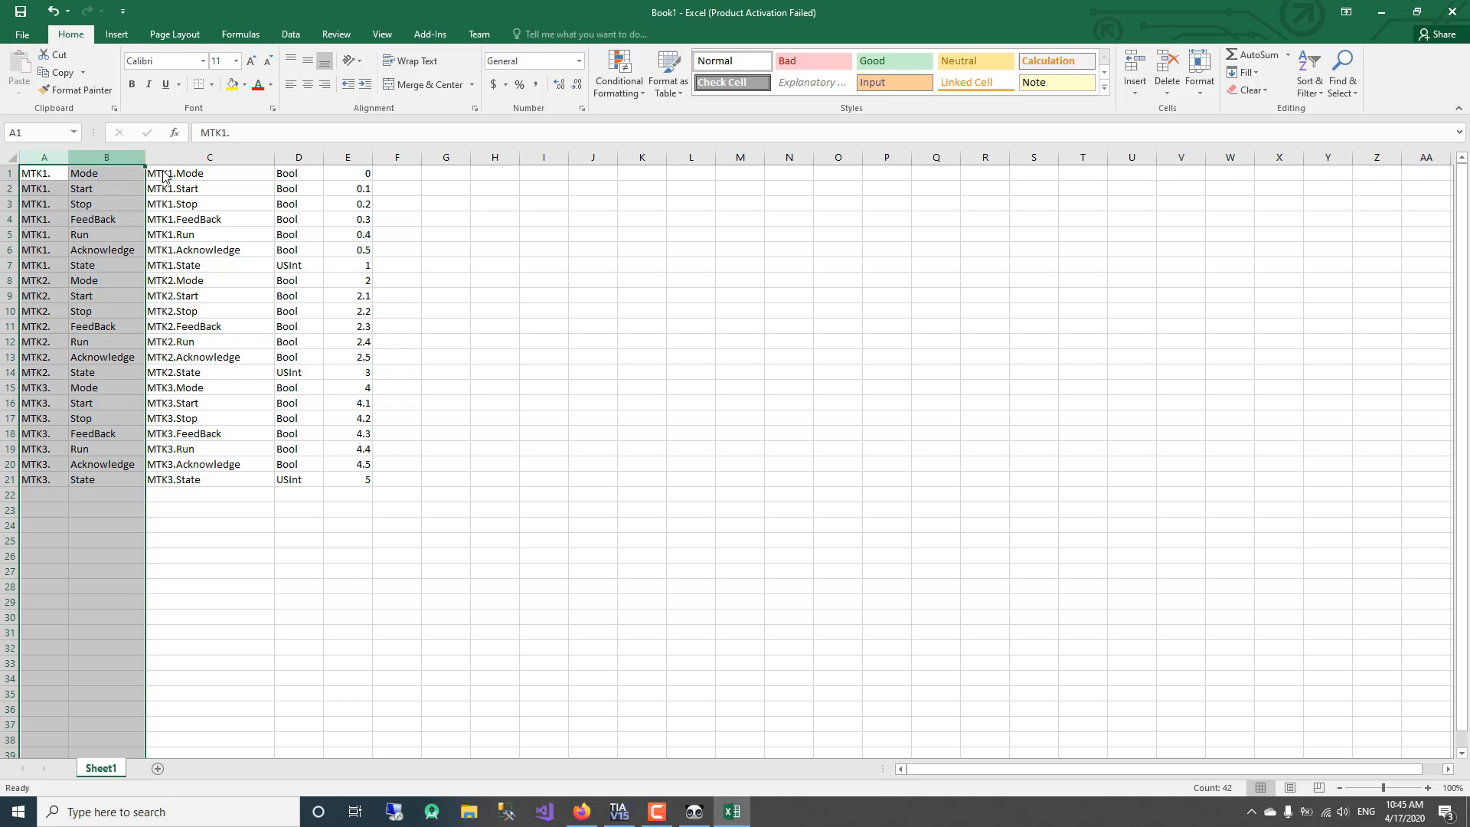
{"action": "left_click", "coordinate": [408, 153]}
{"action": "key", "text": "ctrl+v"}
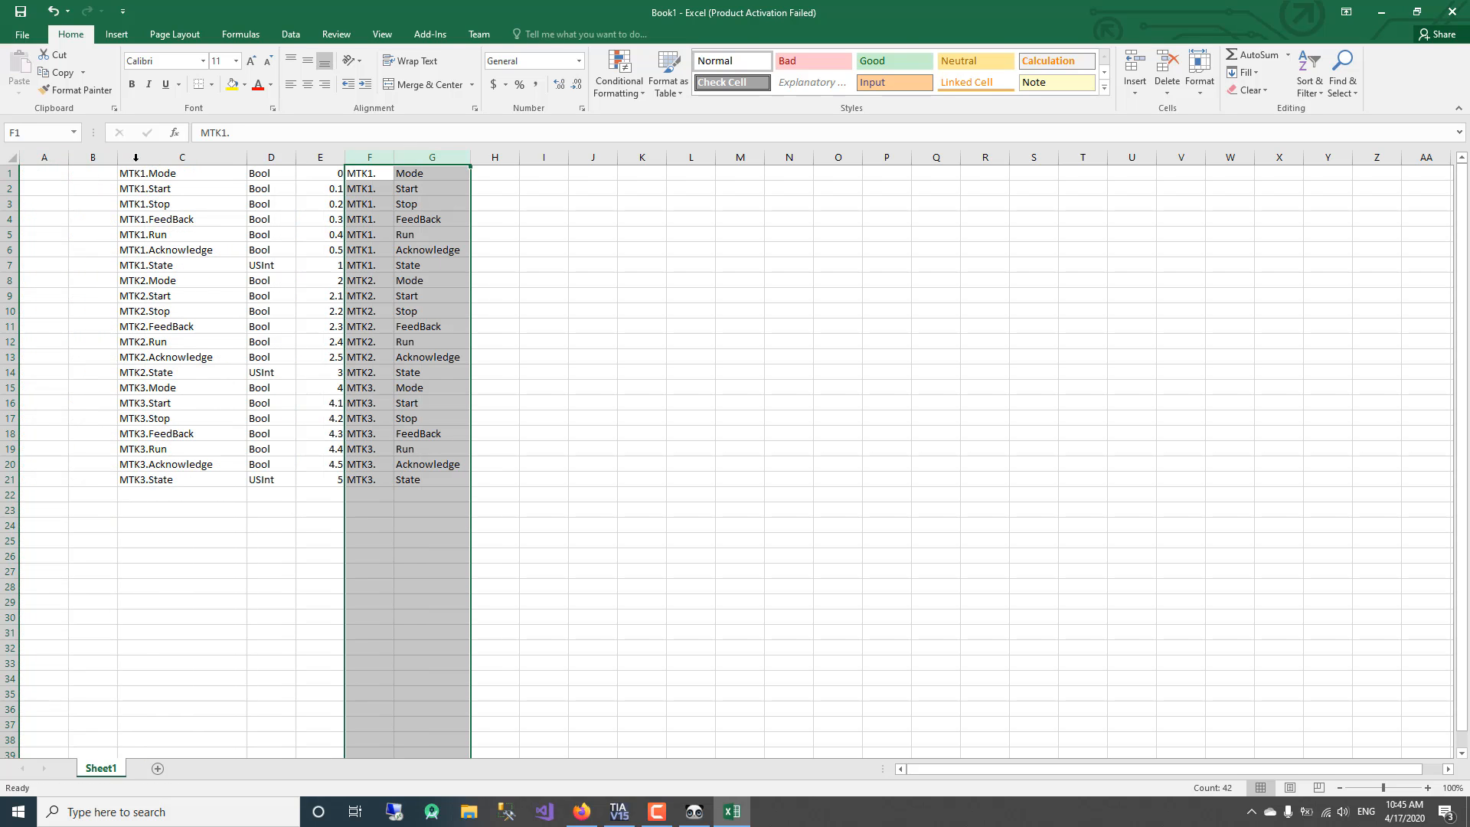
Delete the emptied columns A and B and widen the offset column C.
{"action": "left_click", "coordinate": [106, 152]}
{"action": "left_click_drag", "start_coordinate": [105, 152], "coordinate": [50, 152]}
{"action": "right_click", "coordinate": [88, 157]}
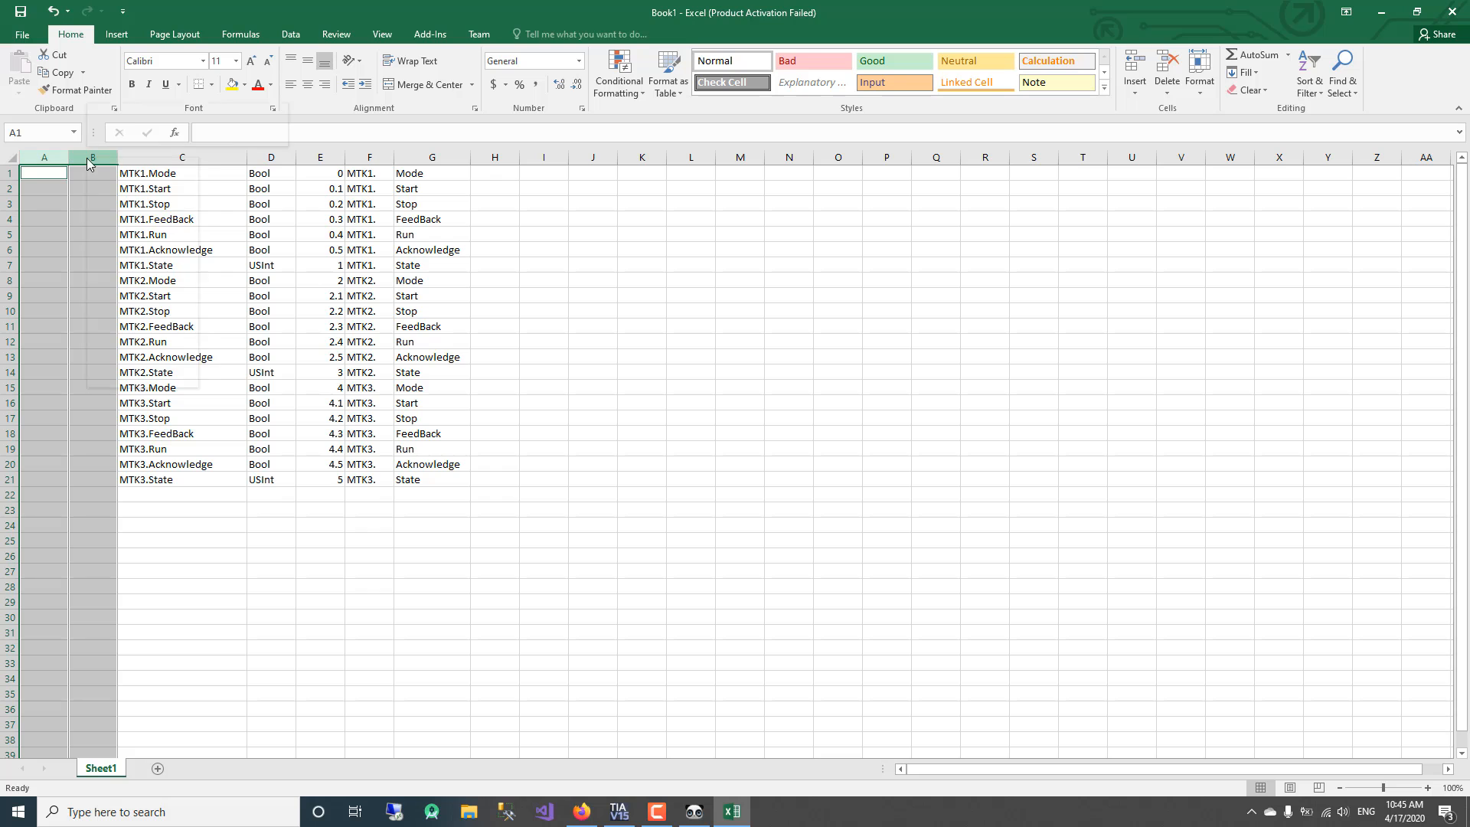
{"action": "left_click", "coordinate": [141, 283]}
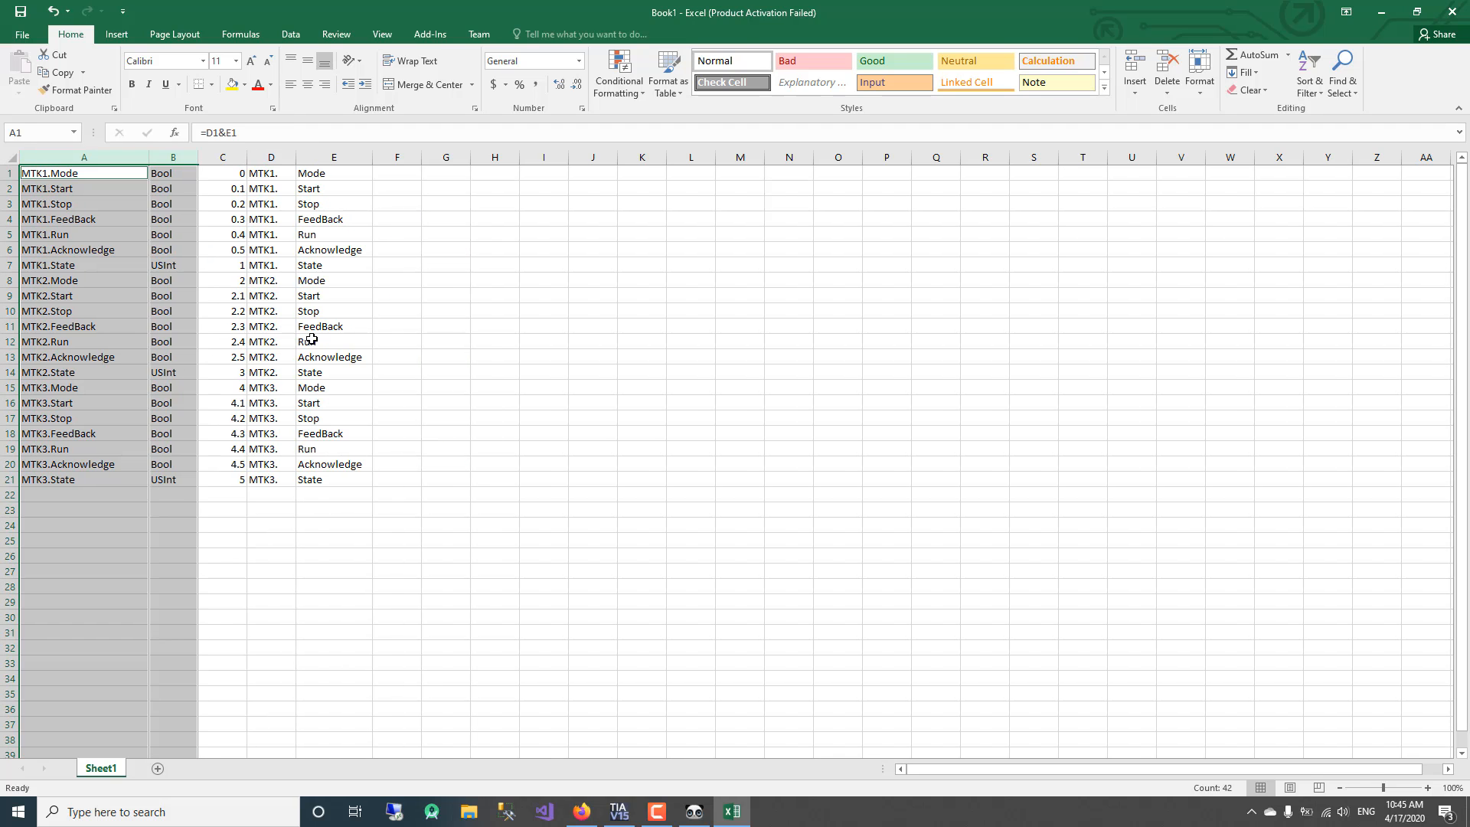
{"action": "left_click", "coordinate": [513, 343]}
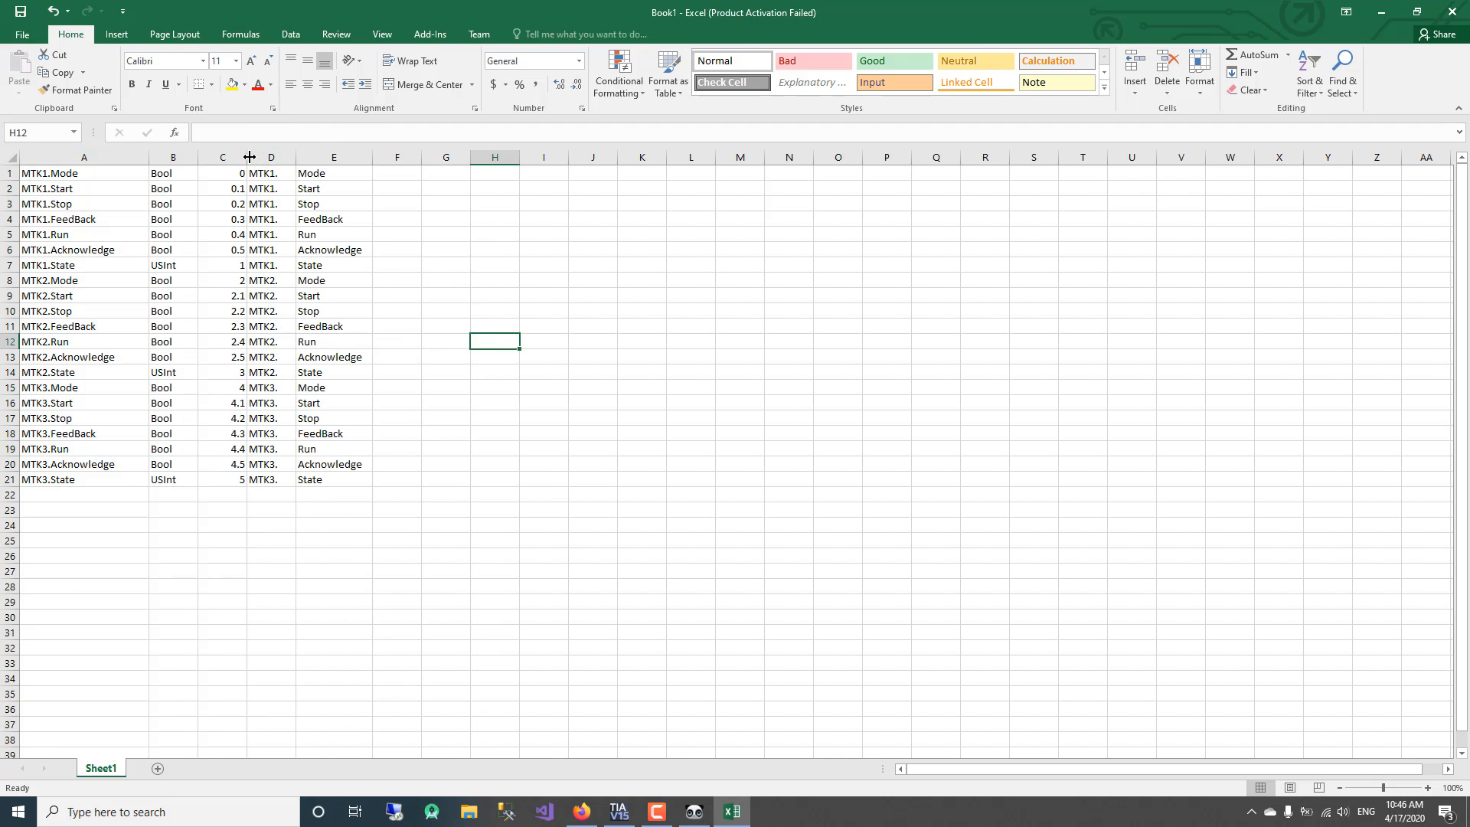
{"action": "left_click_drag", "start_coordinate": [247, 157], "coordinate": [298, 156]}
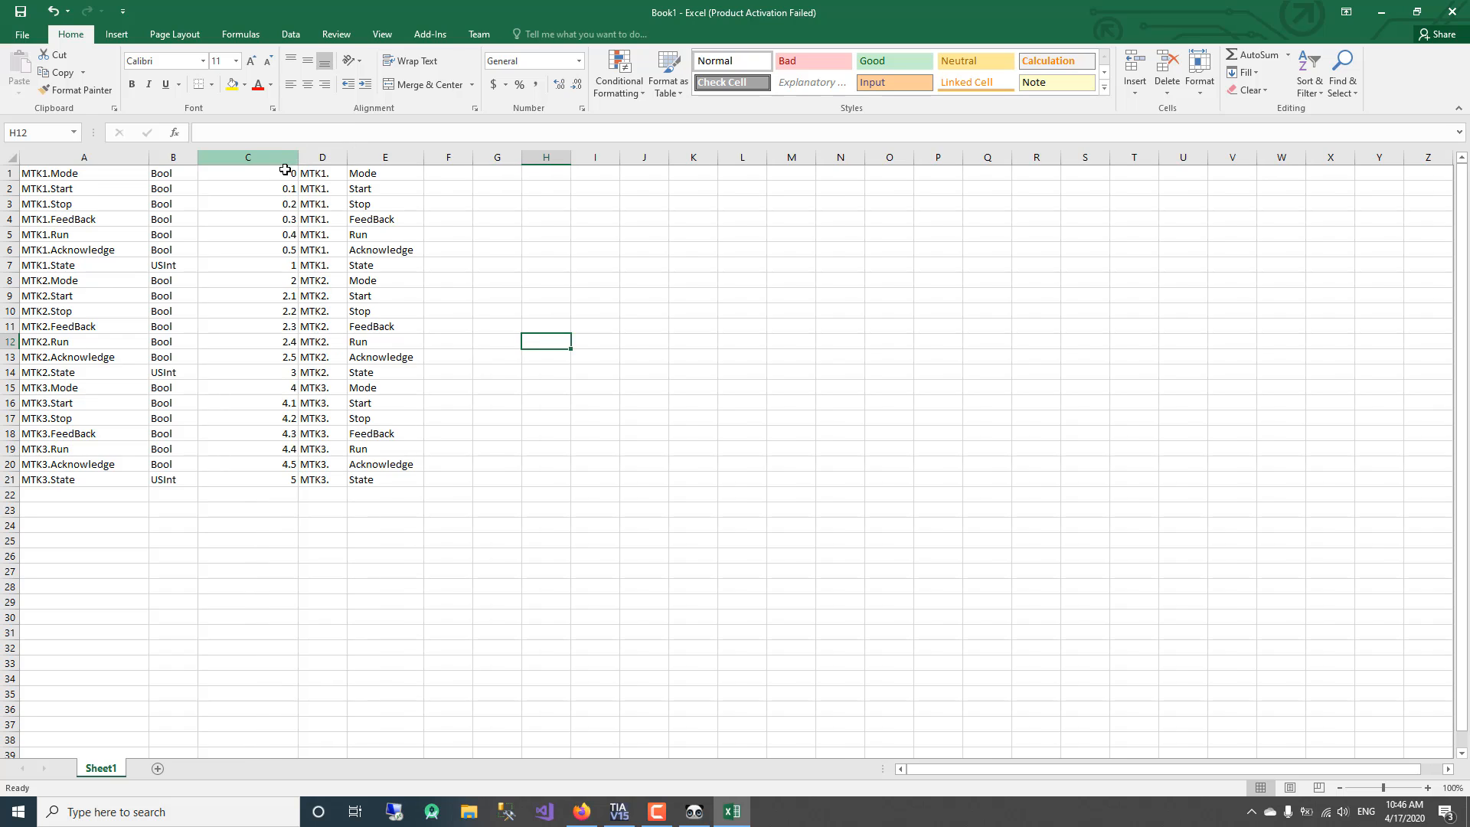
Save the workbook as an Excel Workbook named DBIMportUDT in the DEMO folder on drive D.
{"action": "key", "text": "ctrl+s"}
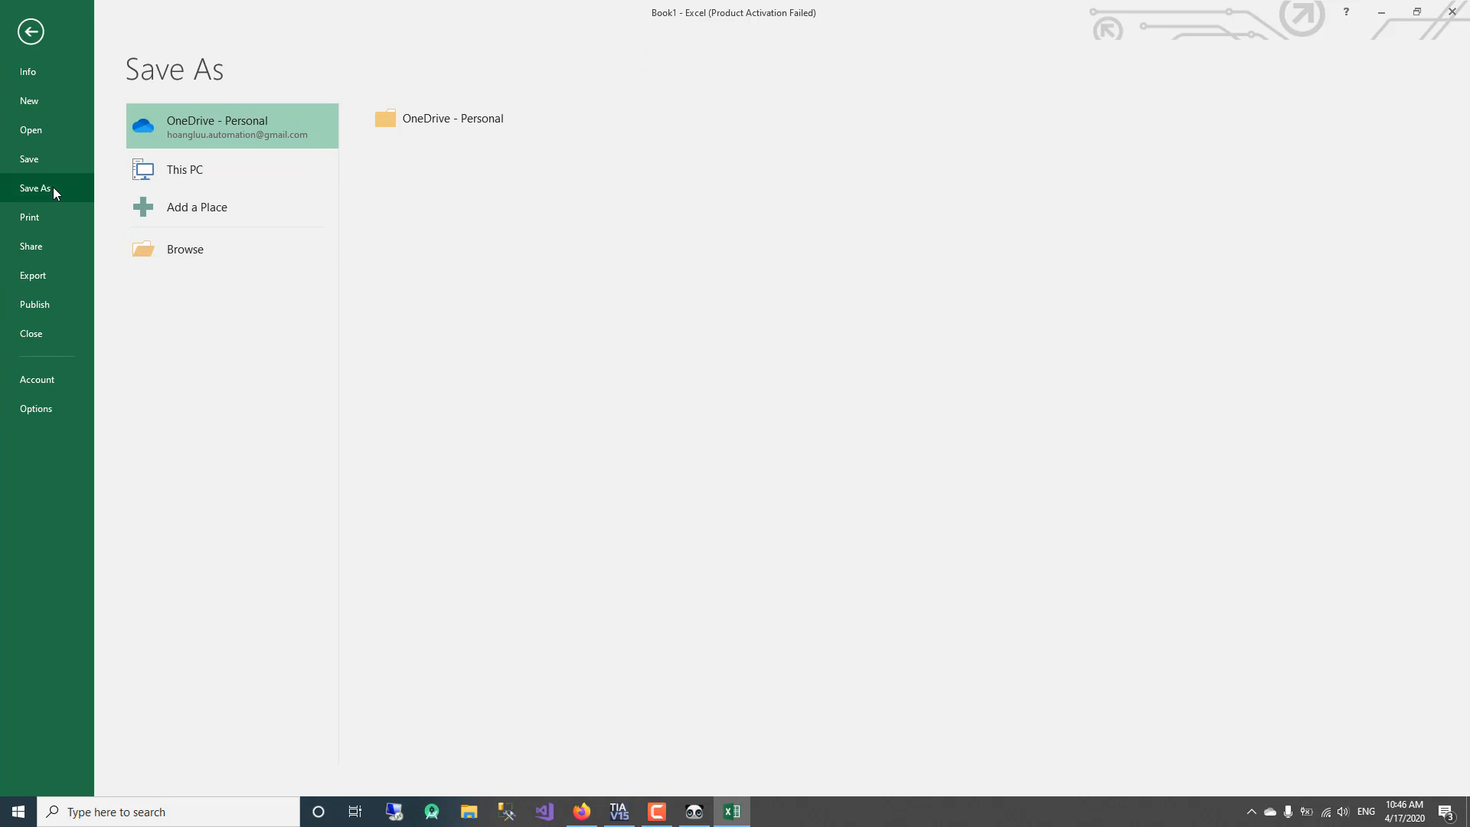
{"action": "left_click", "coordinate": [175, 170]}
{"action": "left_click", "coordinate": [186, 248]}
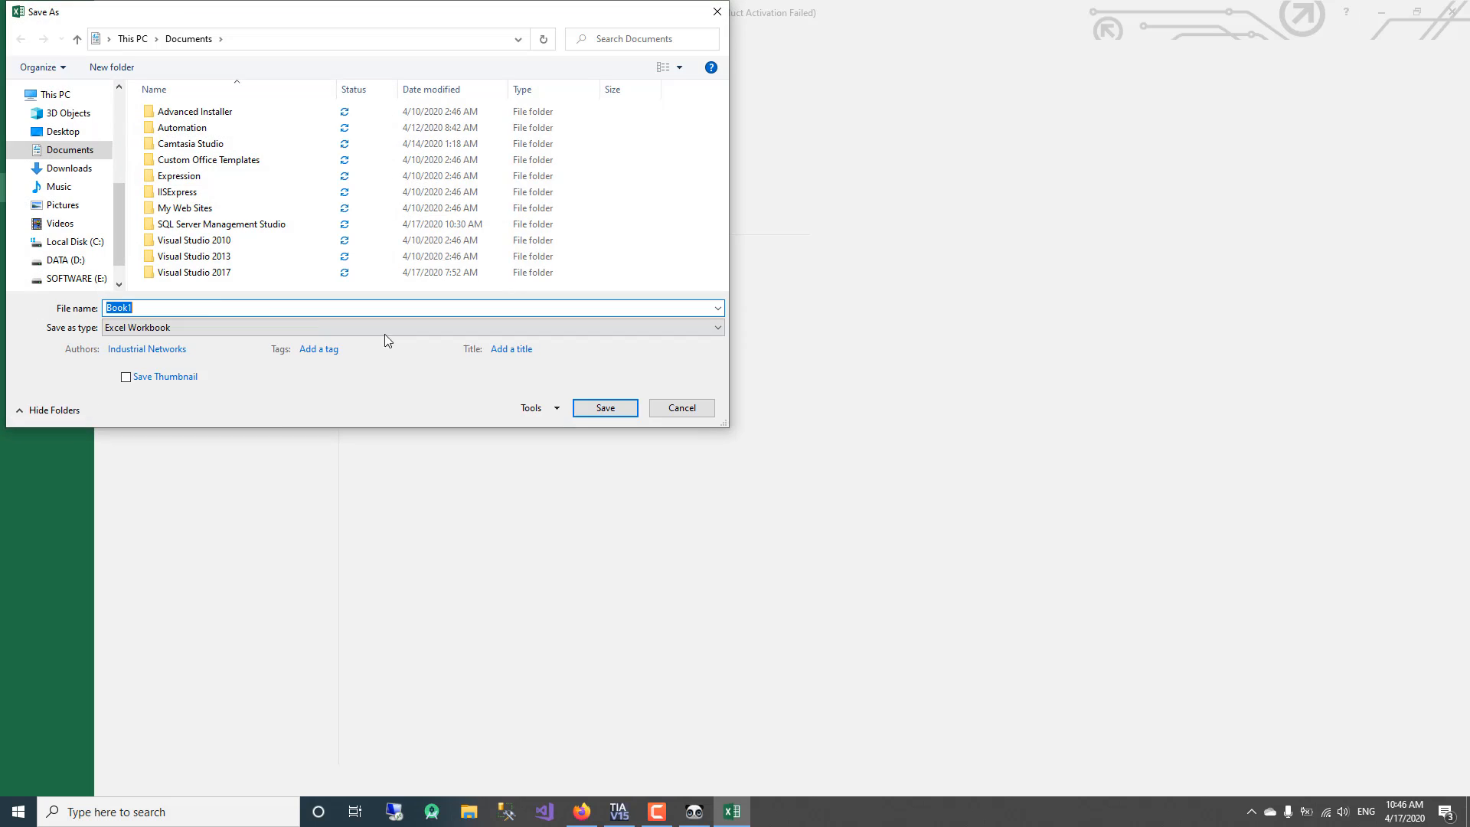
{"action": "left_click", "coordinate": [65, 259]}
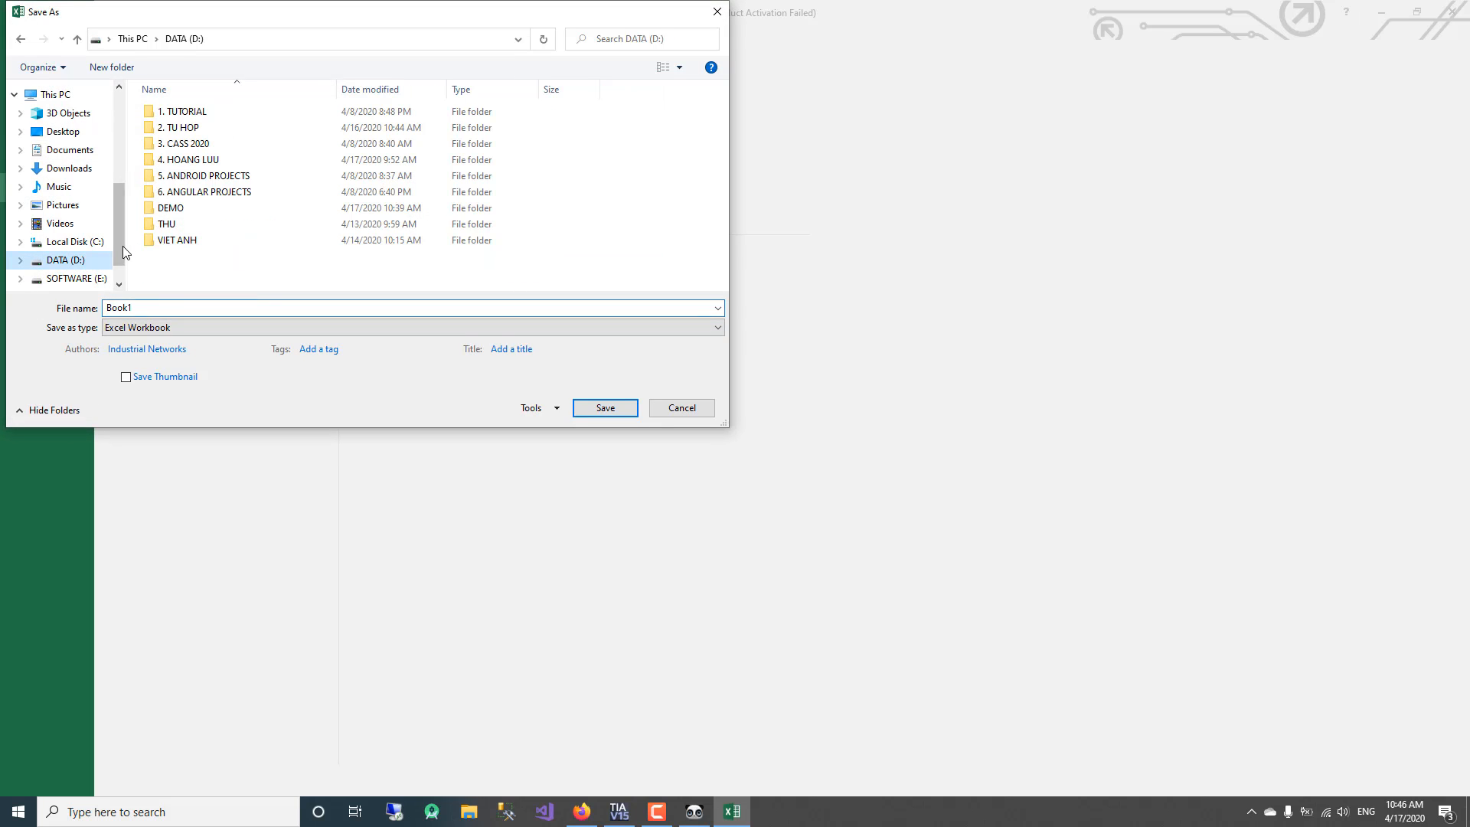
{"action": "double_click", "coordinate": [183, 213]}
{"action": "double_click", "coordinate": [188, 307]}
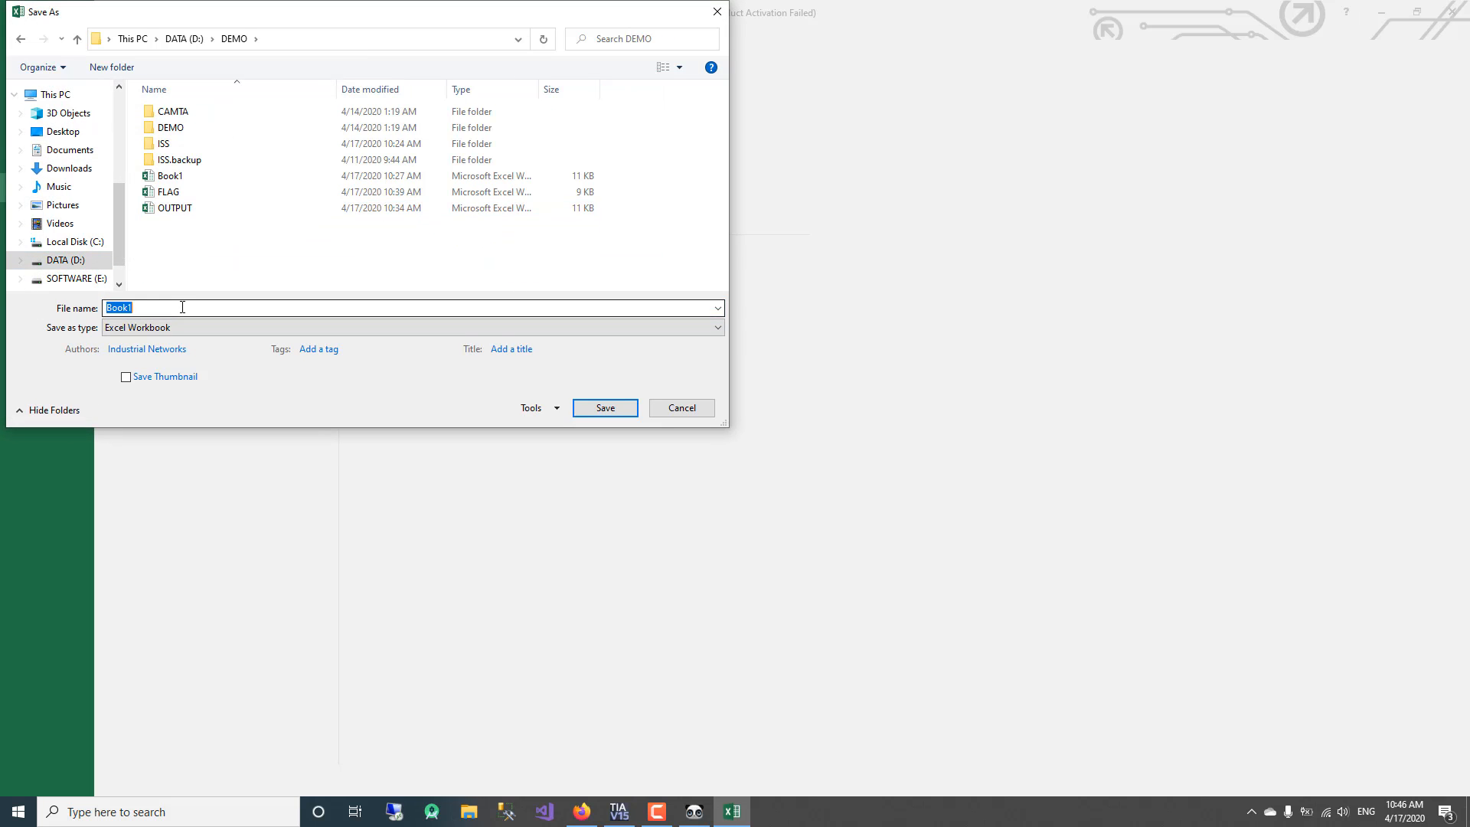
{"action": "type", "text": "DBIMportUDT"}
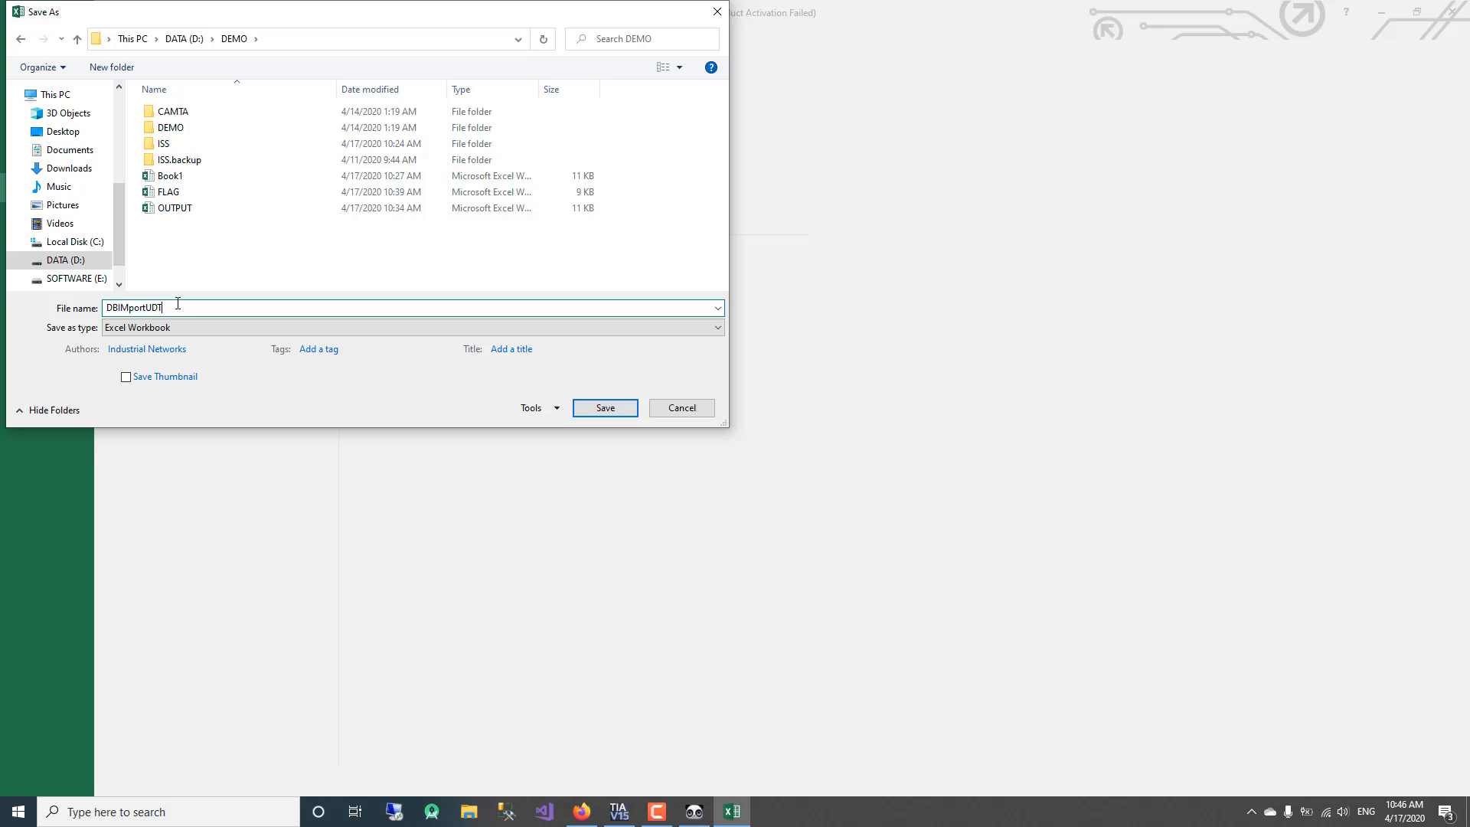
{"action": "key", "text": "Return"}
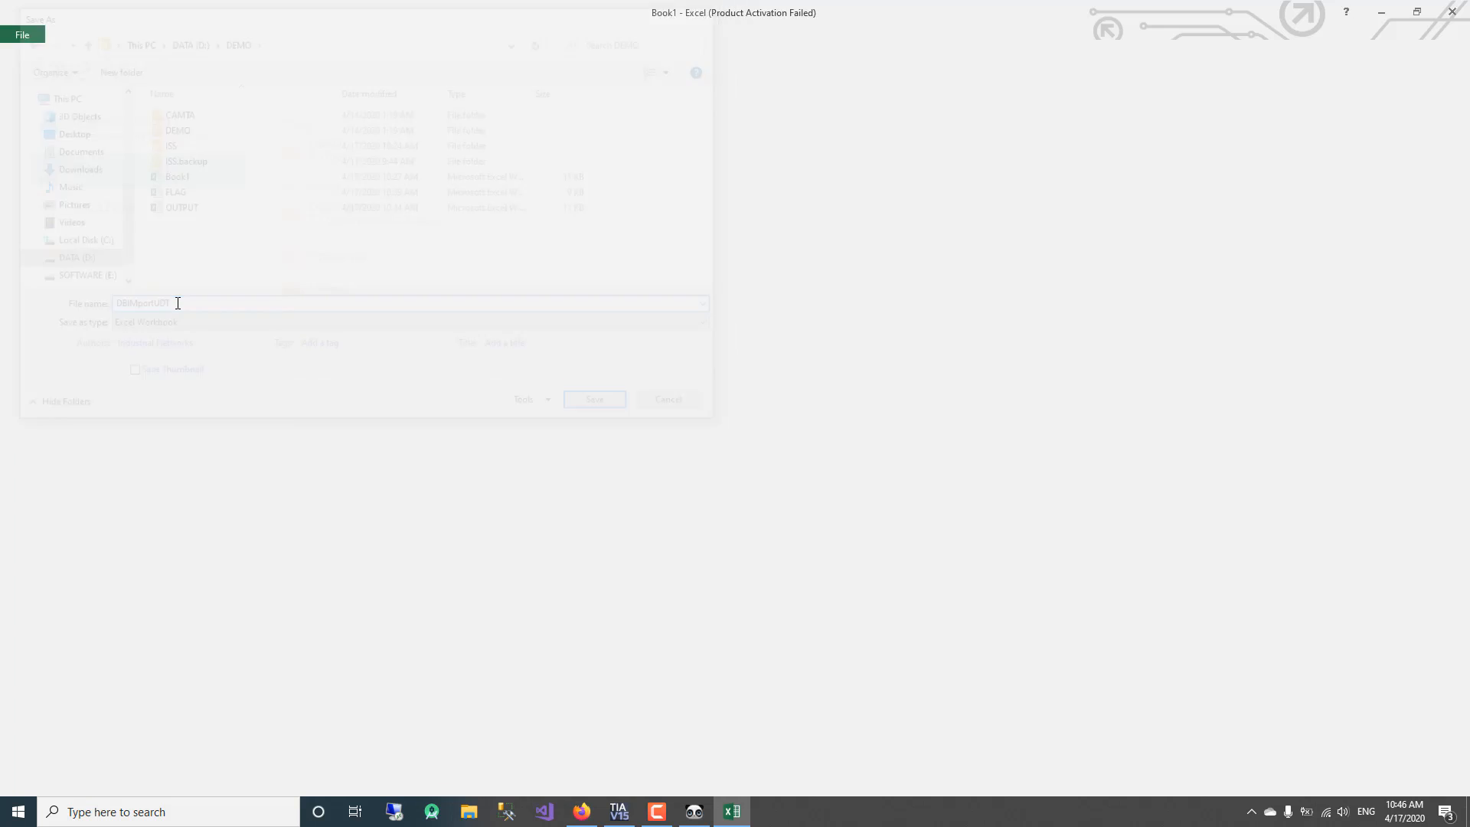
Save a CSV (Comma delimited) copy named DBIMportUDT in the DEMO folder and close the workbook without saving further changes.
{"action": "left_click", "coordinate": [28, 37]}
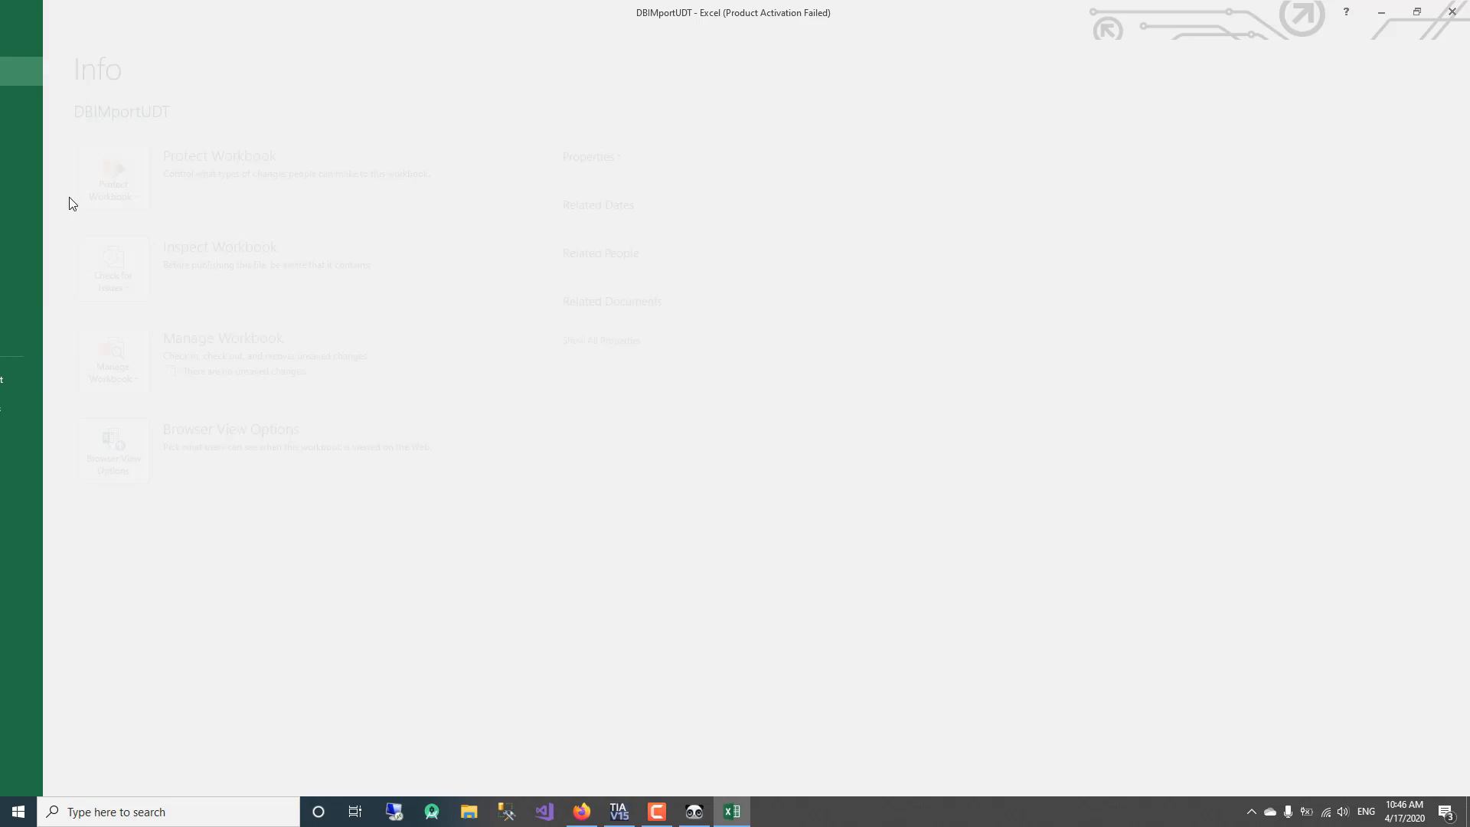
{"action": "left_click", "coordinate": [60, 189]}
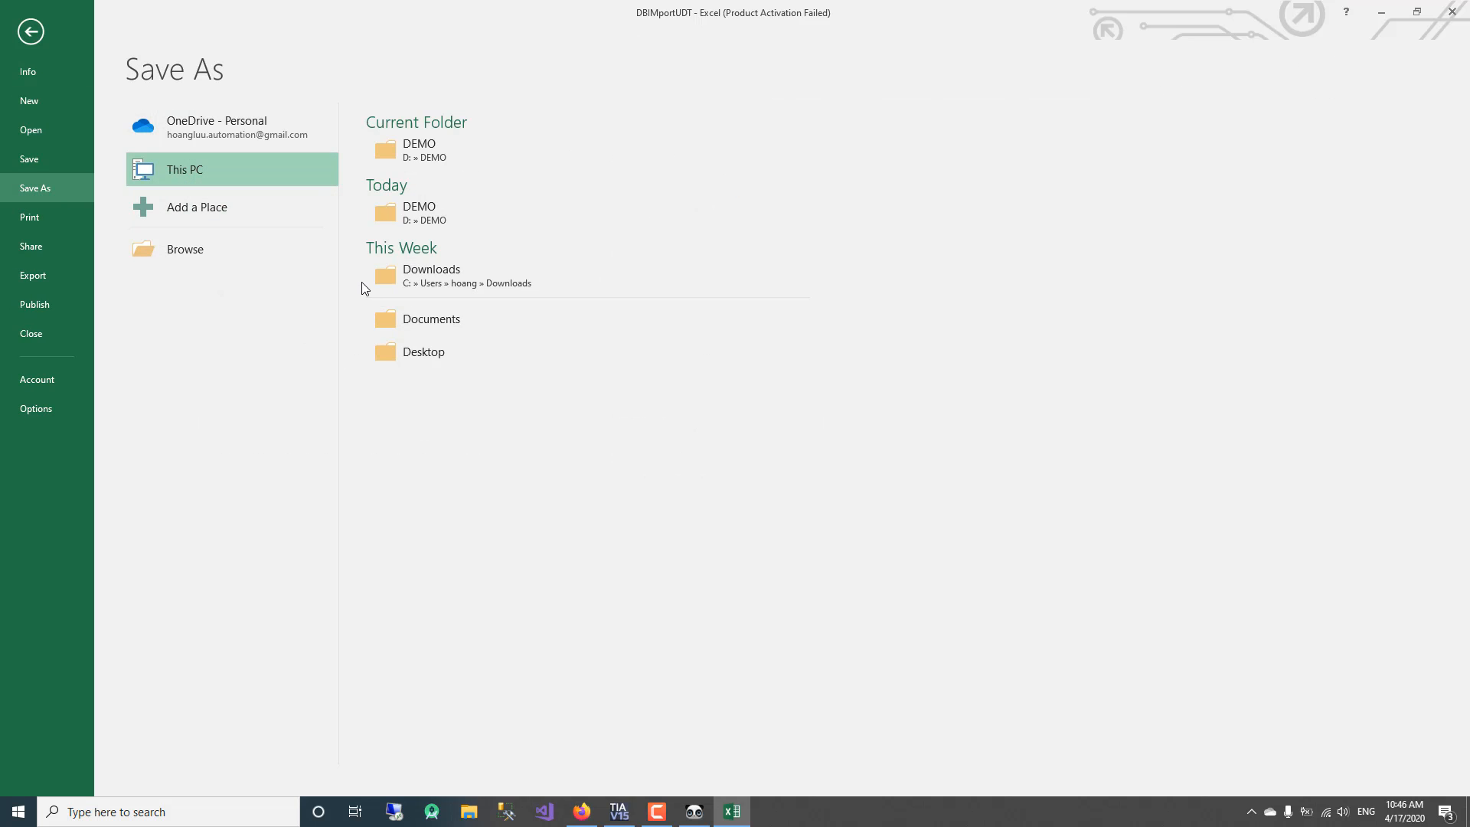
{"action": "left_click", "coordinate": [227, 209]}
{"action": "left_click", "coordinate": [210, 173]}
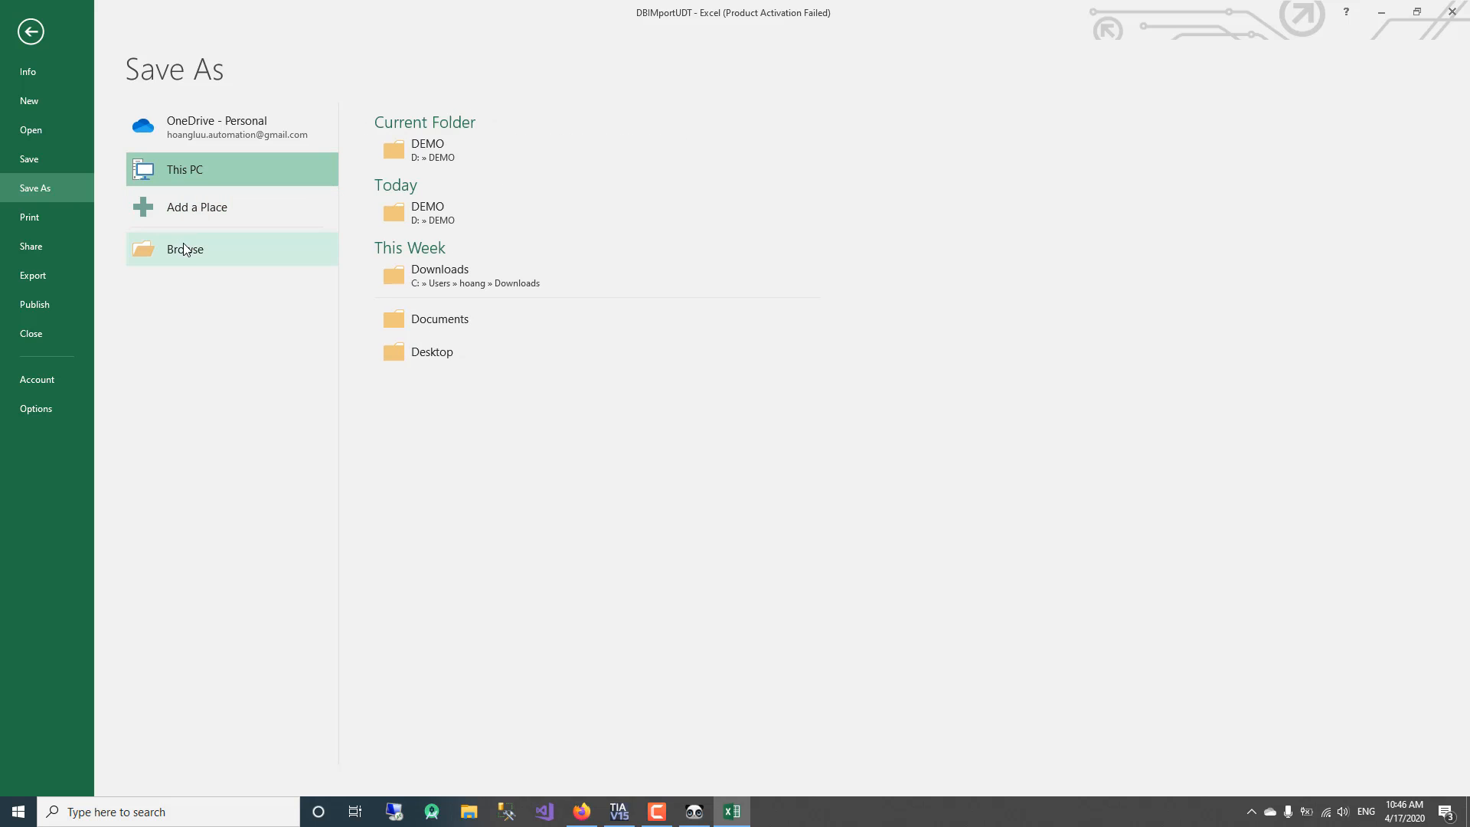
{"action": "left_click", "coordinate": [185, 250]}
{"action": "left_click", "coordinate": [255, 327]}
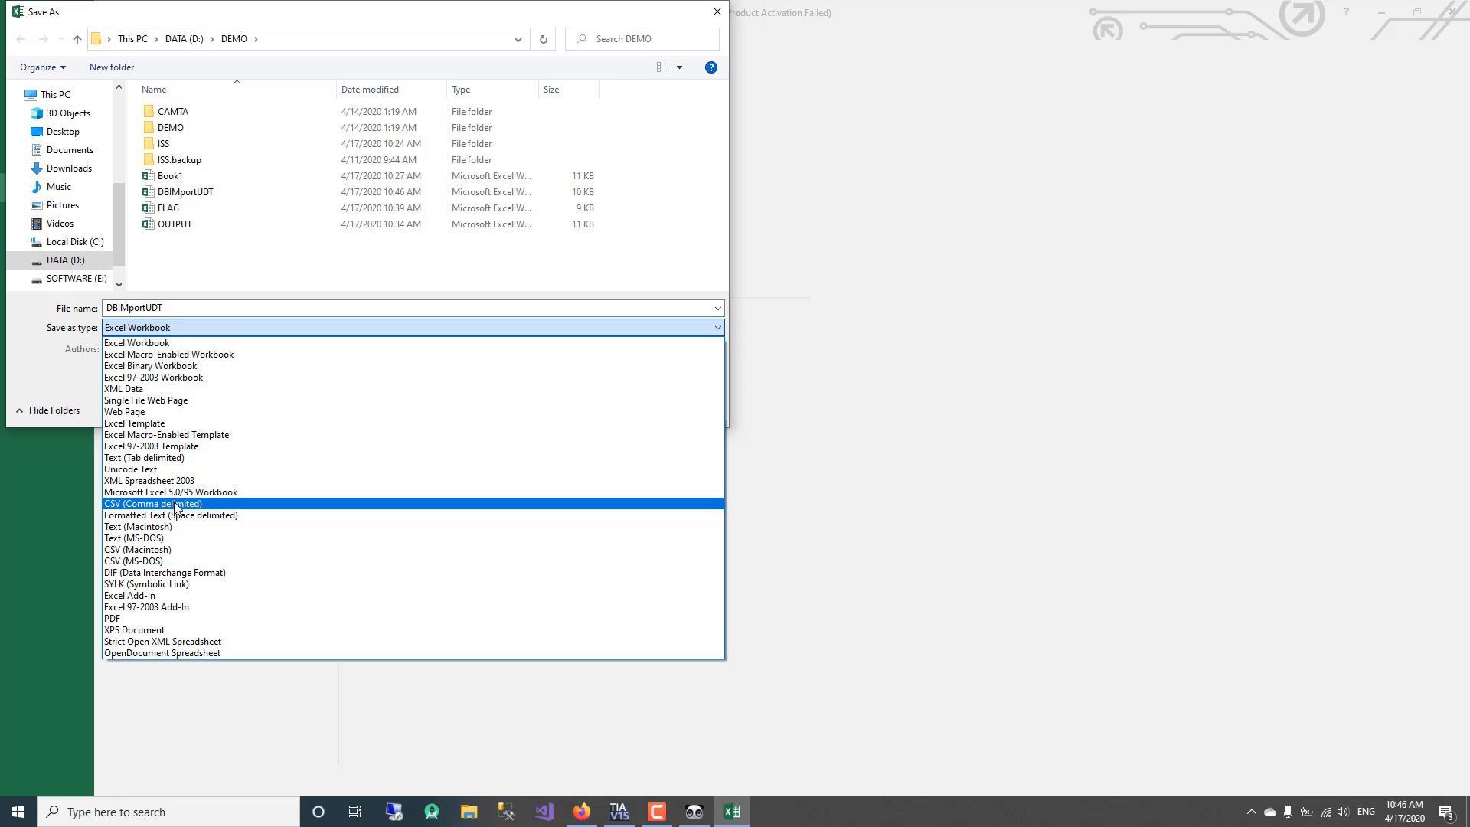
{"action": "left_click", "coordinate": [176, 505]}
{"action": "left_click", "coordinate": [599, 388]}
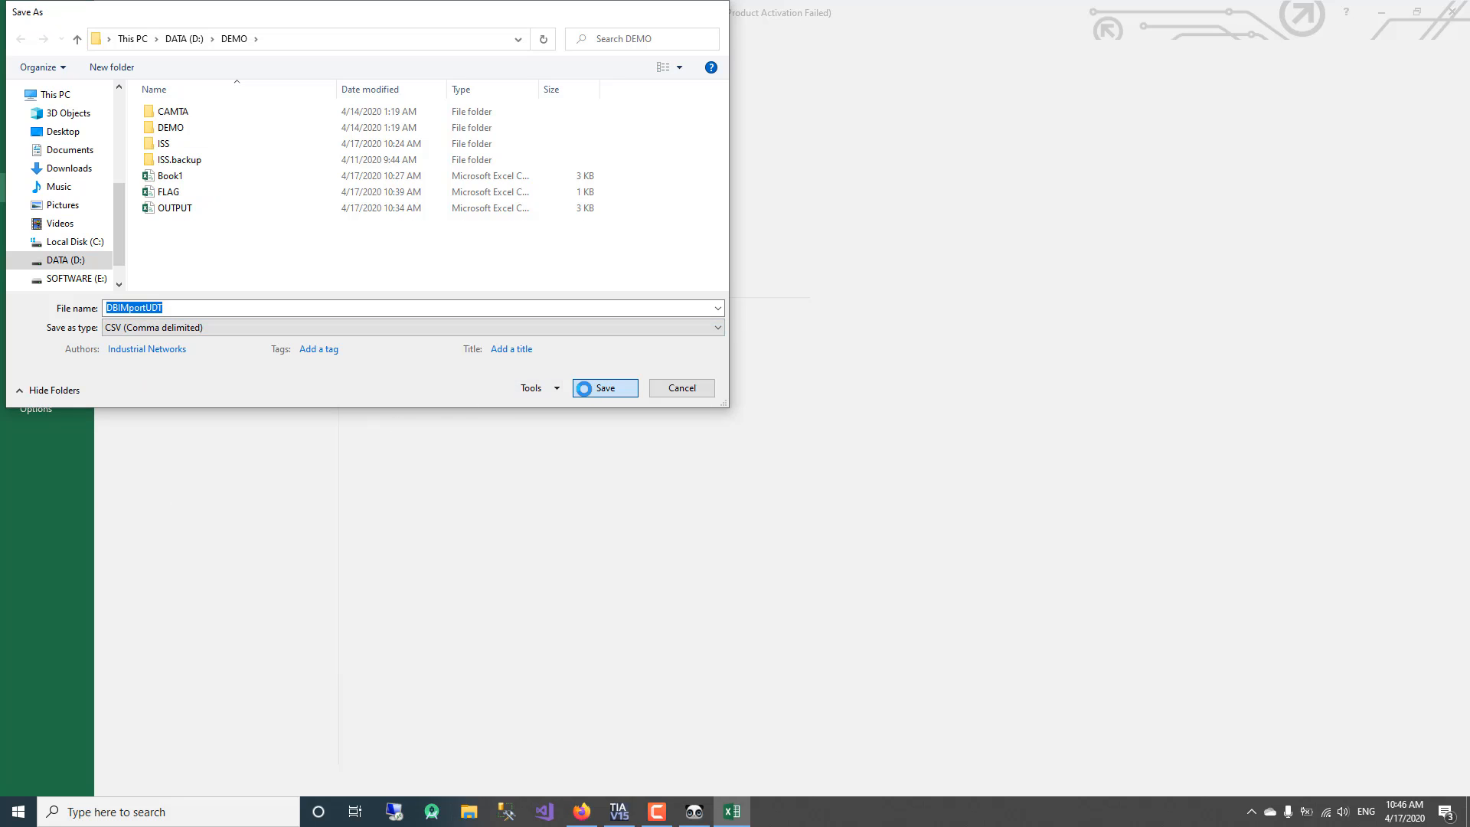
{"action": "left_click", "coordinate": [676, 453]}
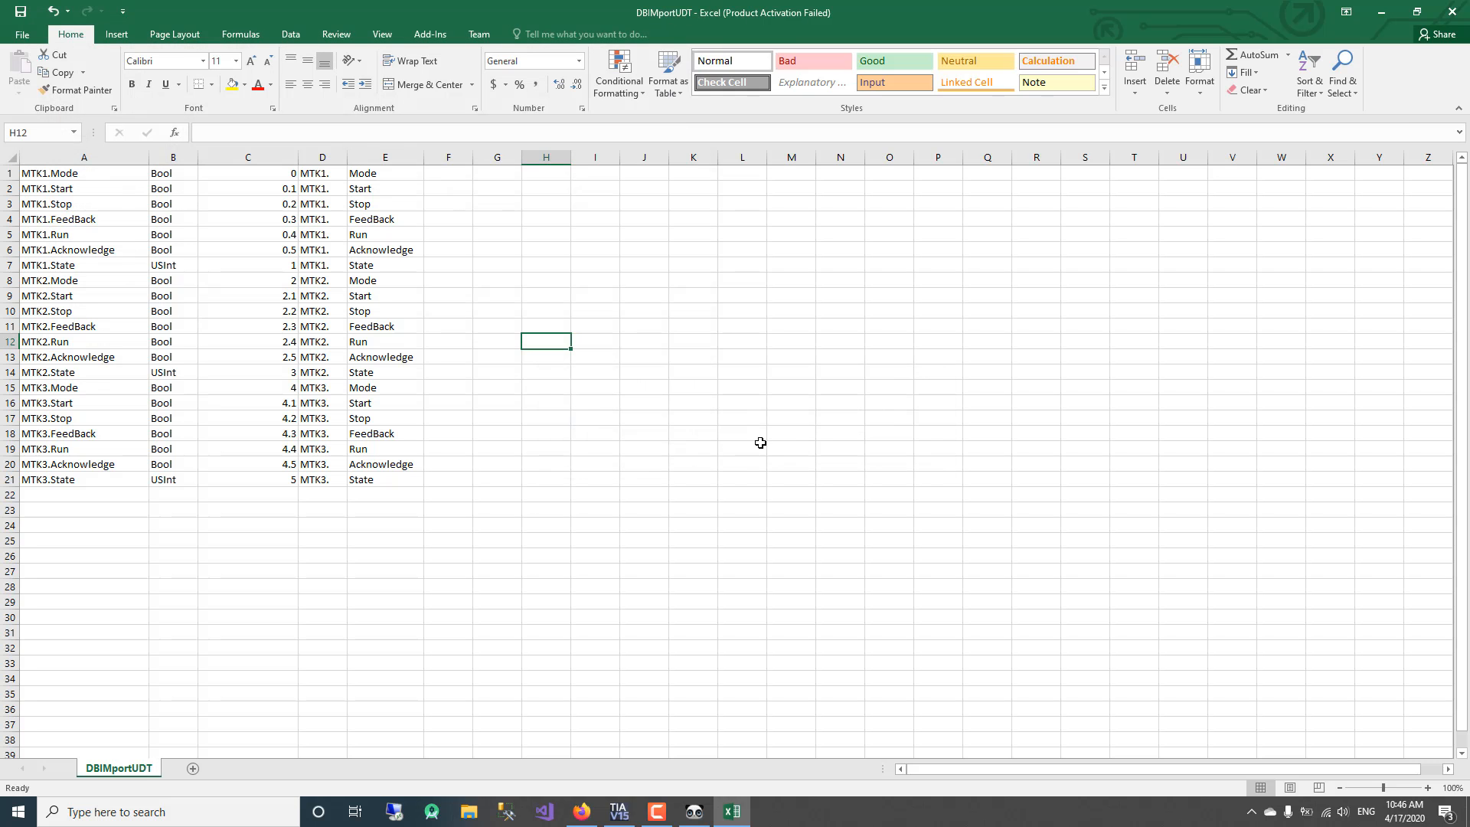
{"action": "left_click", "coordinate": [1453, 11]}
{"action": "left_click", "coordinate": [728, 419]}
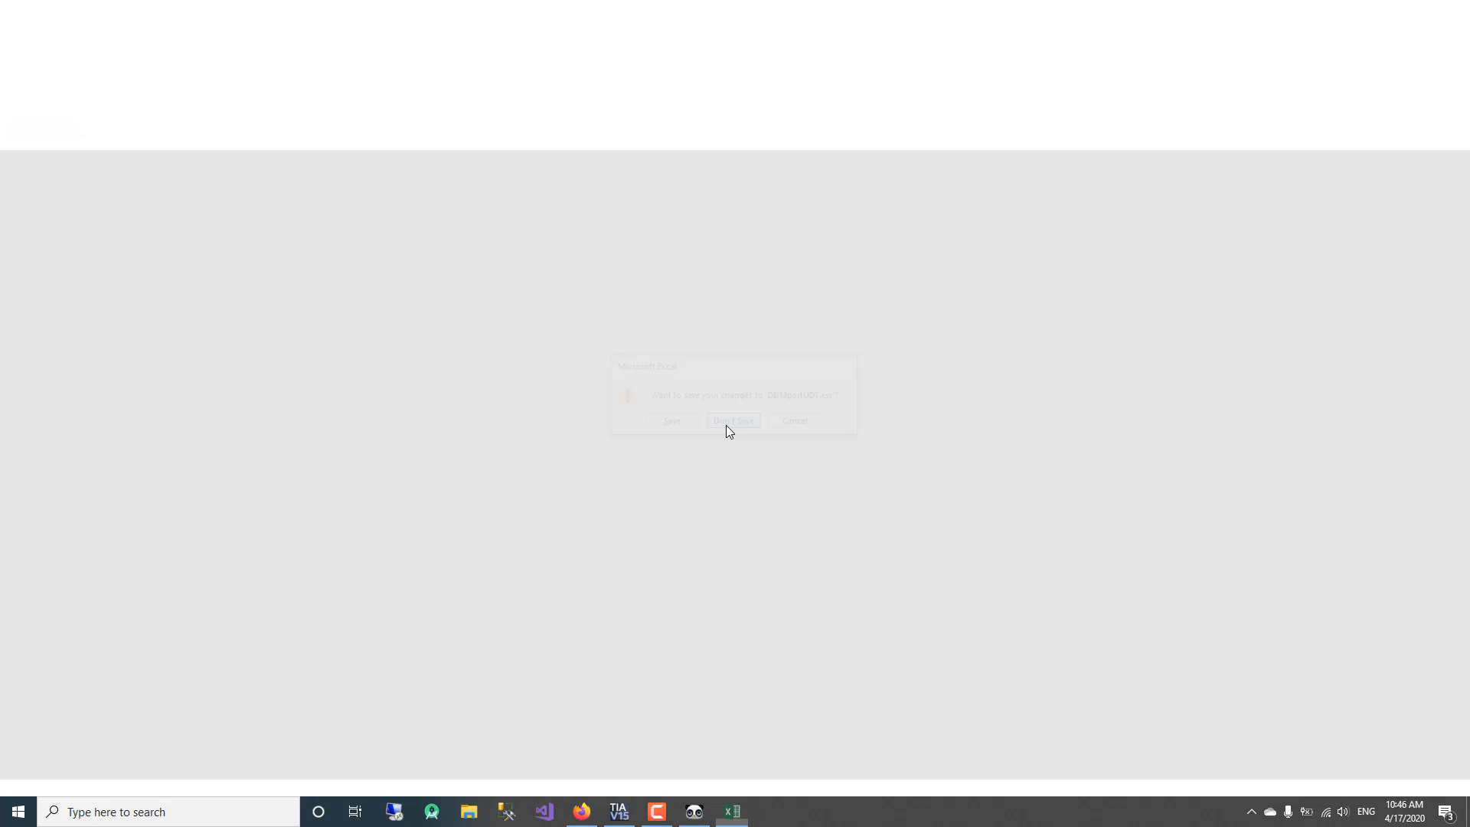
Switch to SNT Tool, open the tag configuration and start adding a new data block under PLC1.
{"action": "left_click", "coordinate": [693, 810]}
{"action": "double_click", "coordinate": [814, 292]}
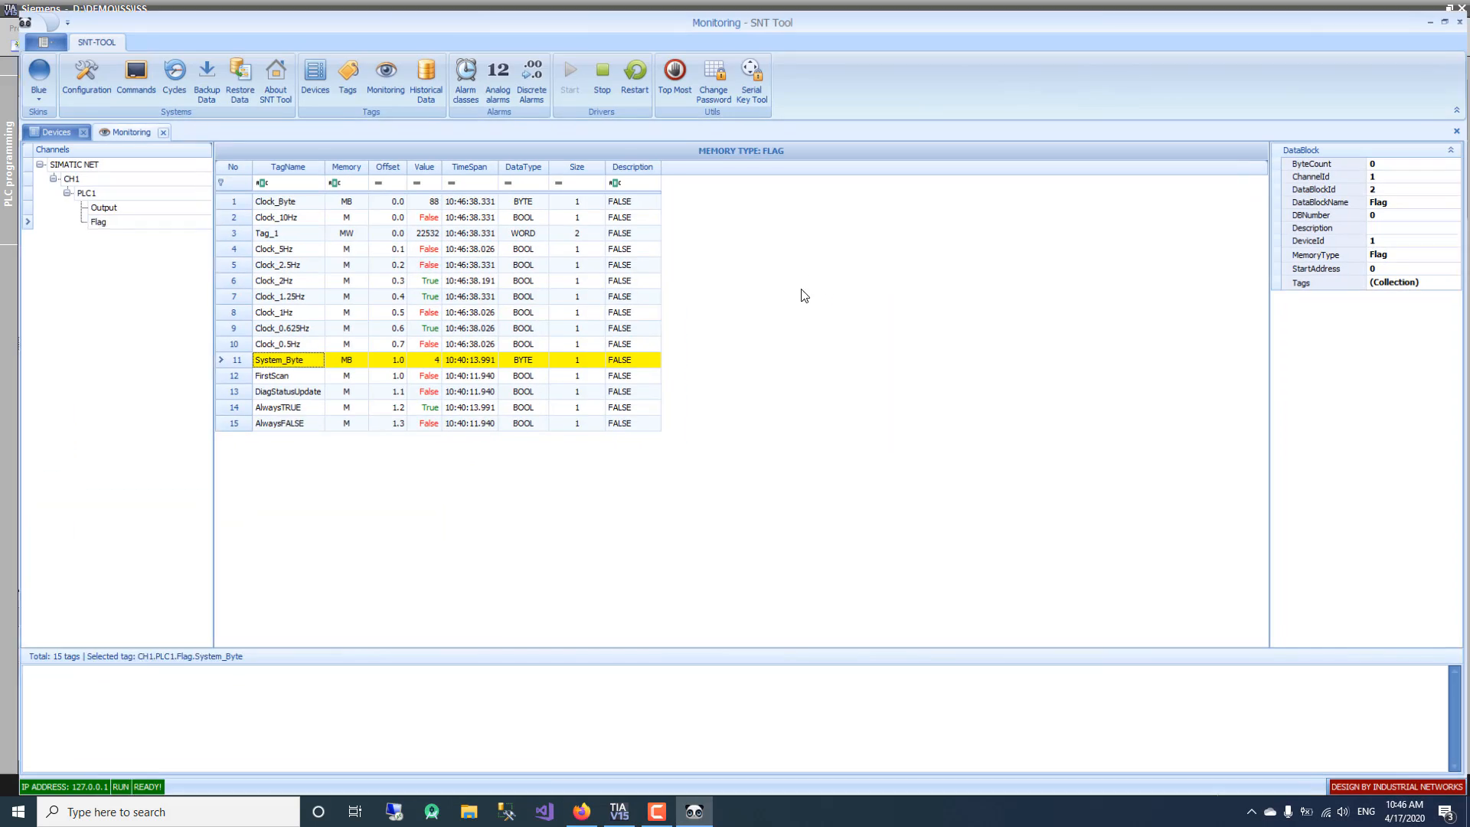
{"action": "left_click", "coordinate": [337, 75]}
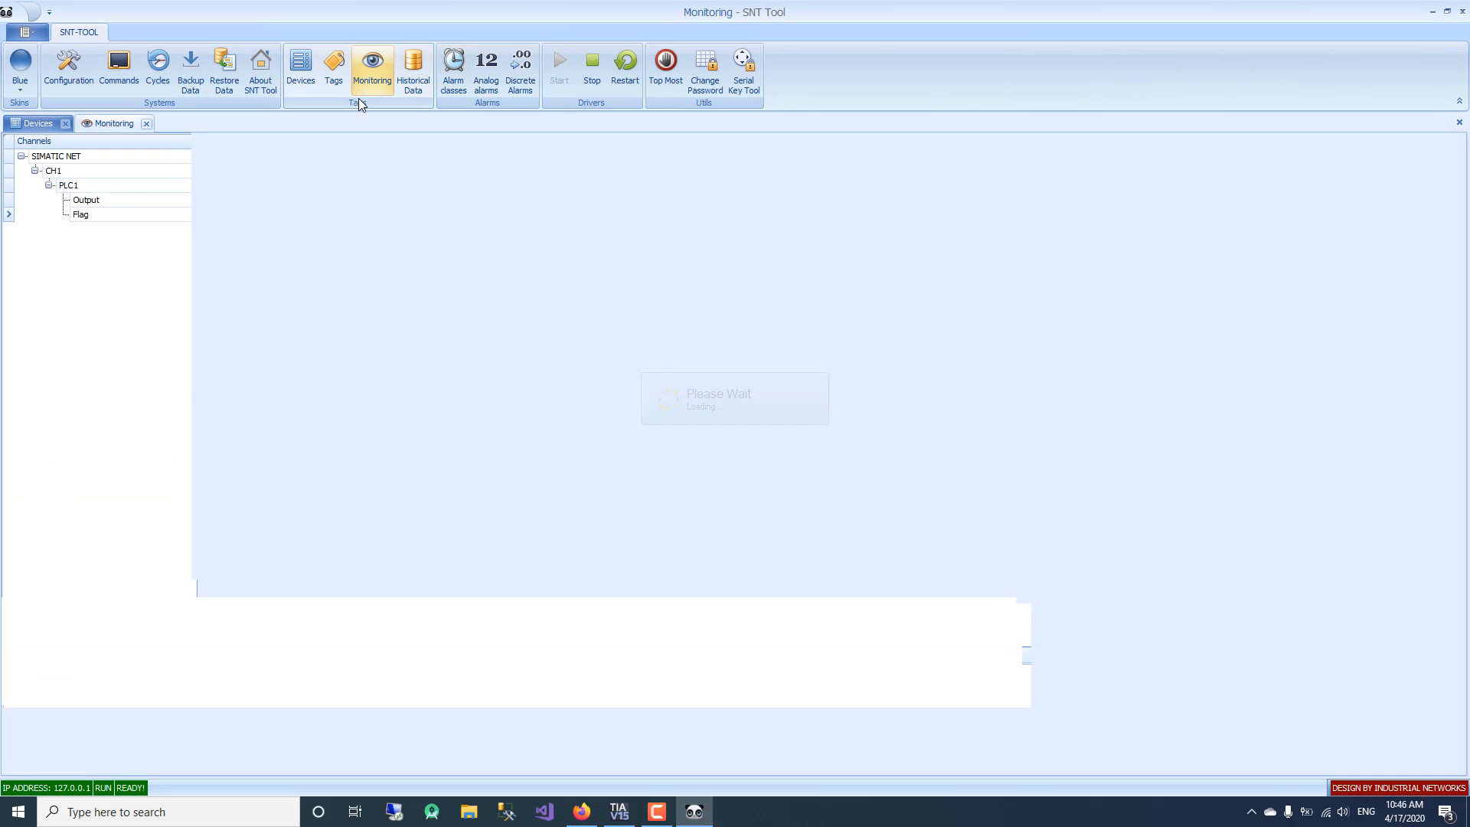
{"action": "left_click", "coordinate": [68, 189]}
{"action": "right_click", "coordinate": [69, 189]}
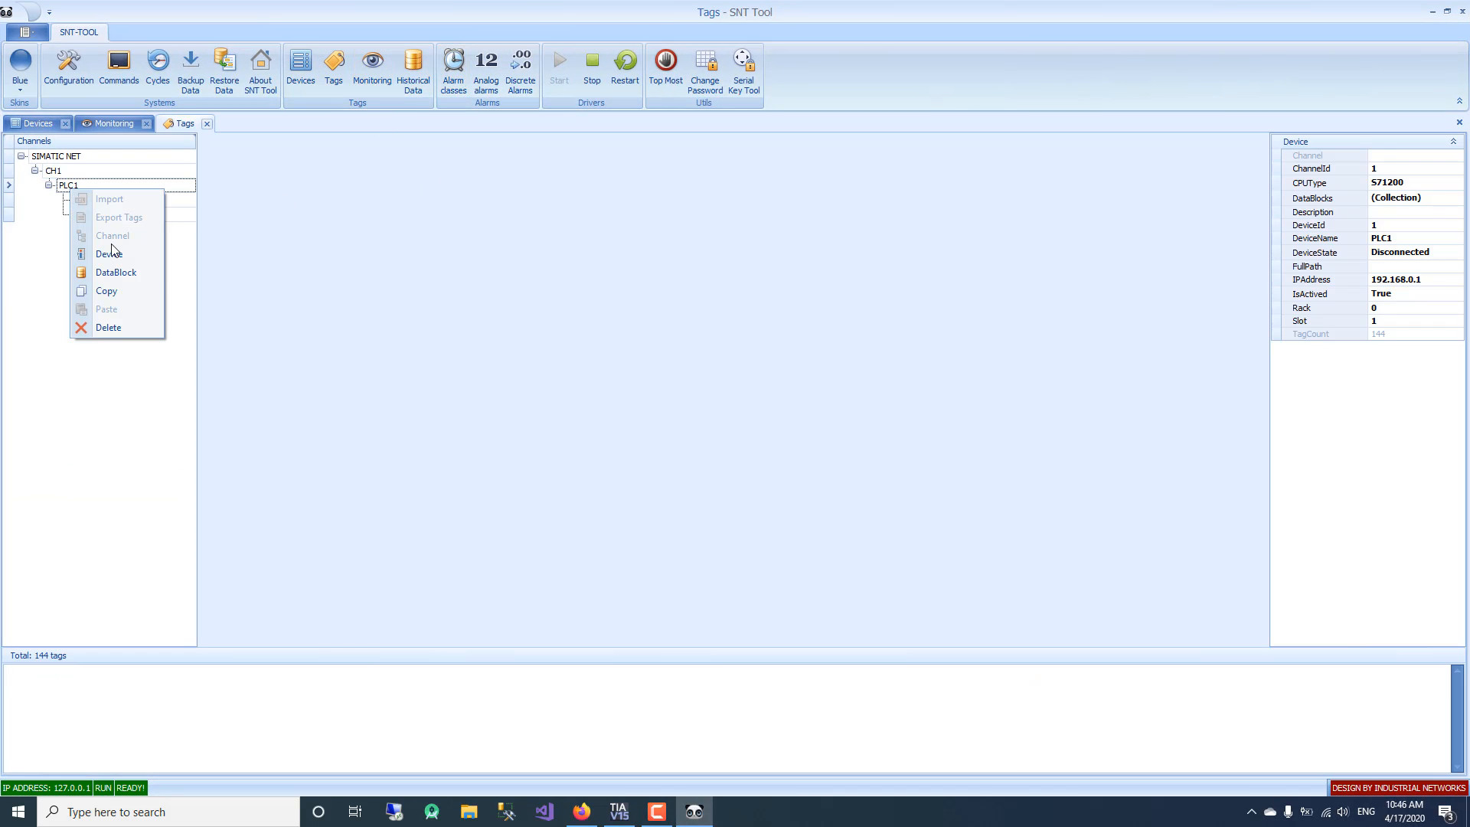
{"action": "left_click", "coordinate": [107, 275]}
Switch to TIA Portal and copy the block name DBIMPORT from the DB6 block's general properties.
{"action": "left_click", "coordinate": [618, 812]}
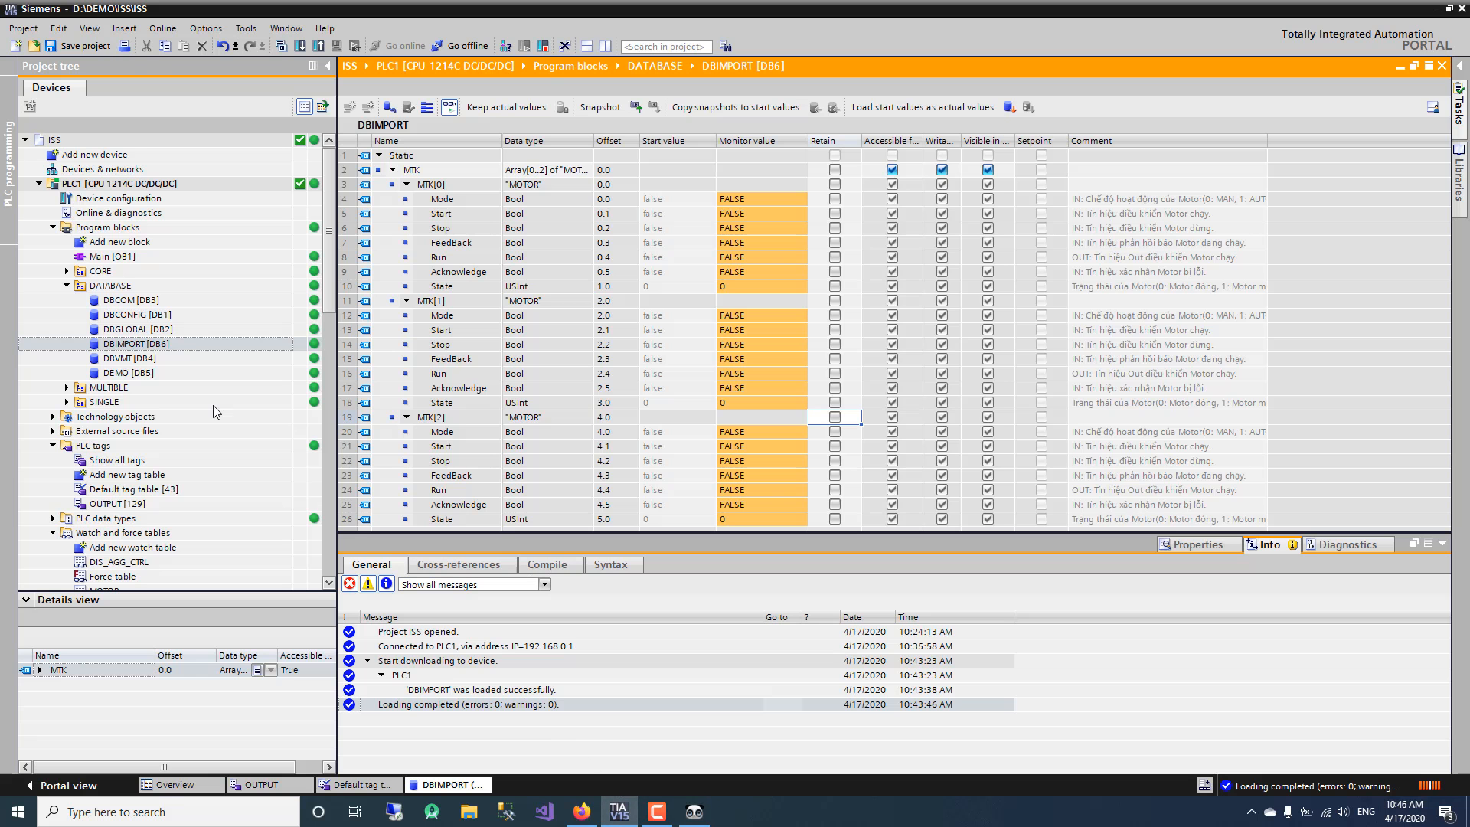
{"action": "left_click", "coordinate": [118, 345]}
{"action": "right_click", "coordinate": [119, 345]}
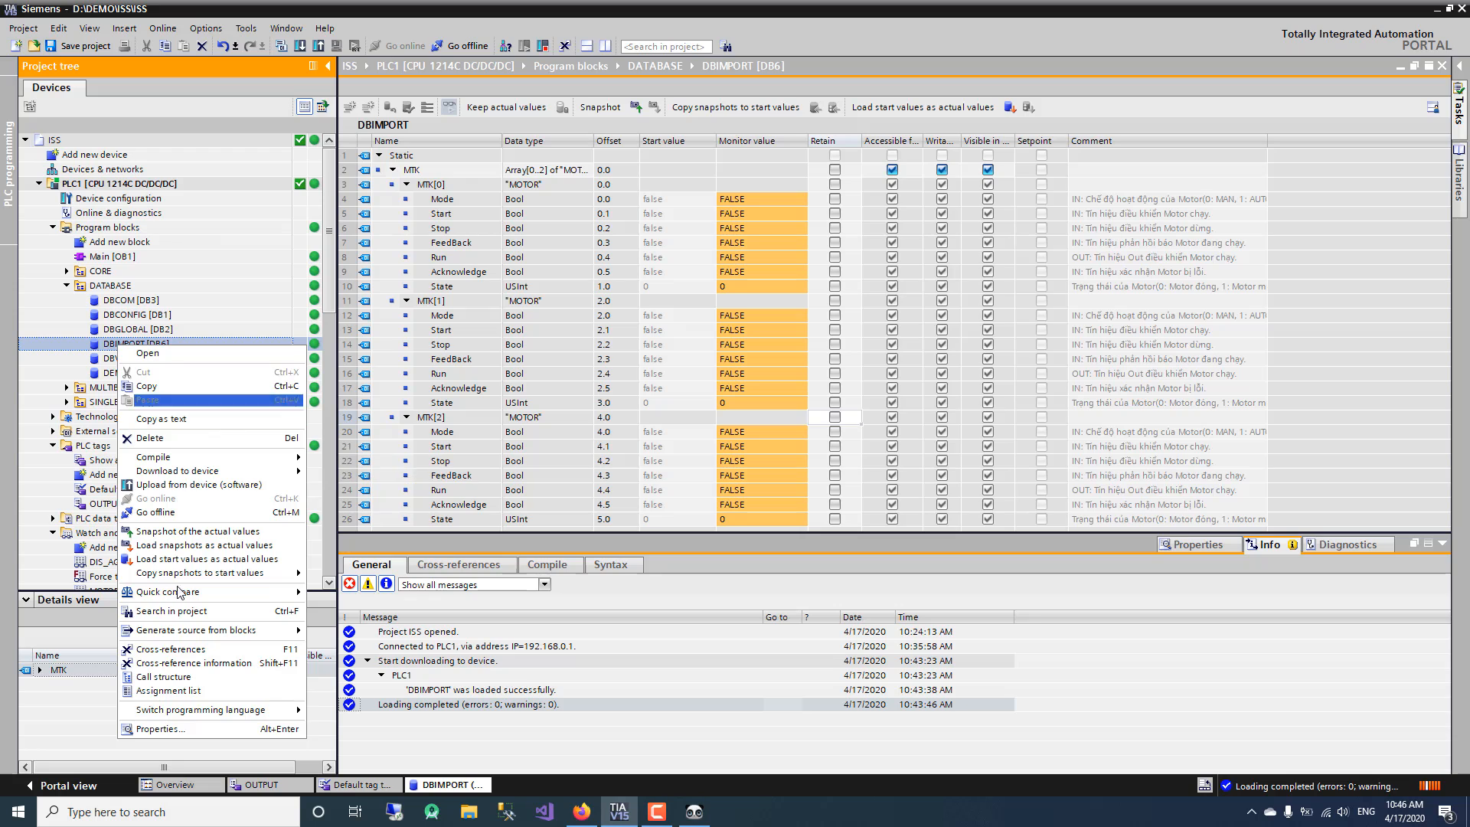
{"action": "left_click", "coordinate": [859, 520]}
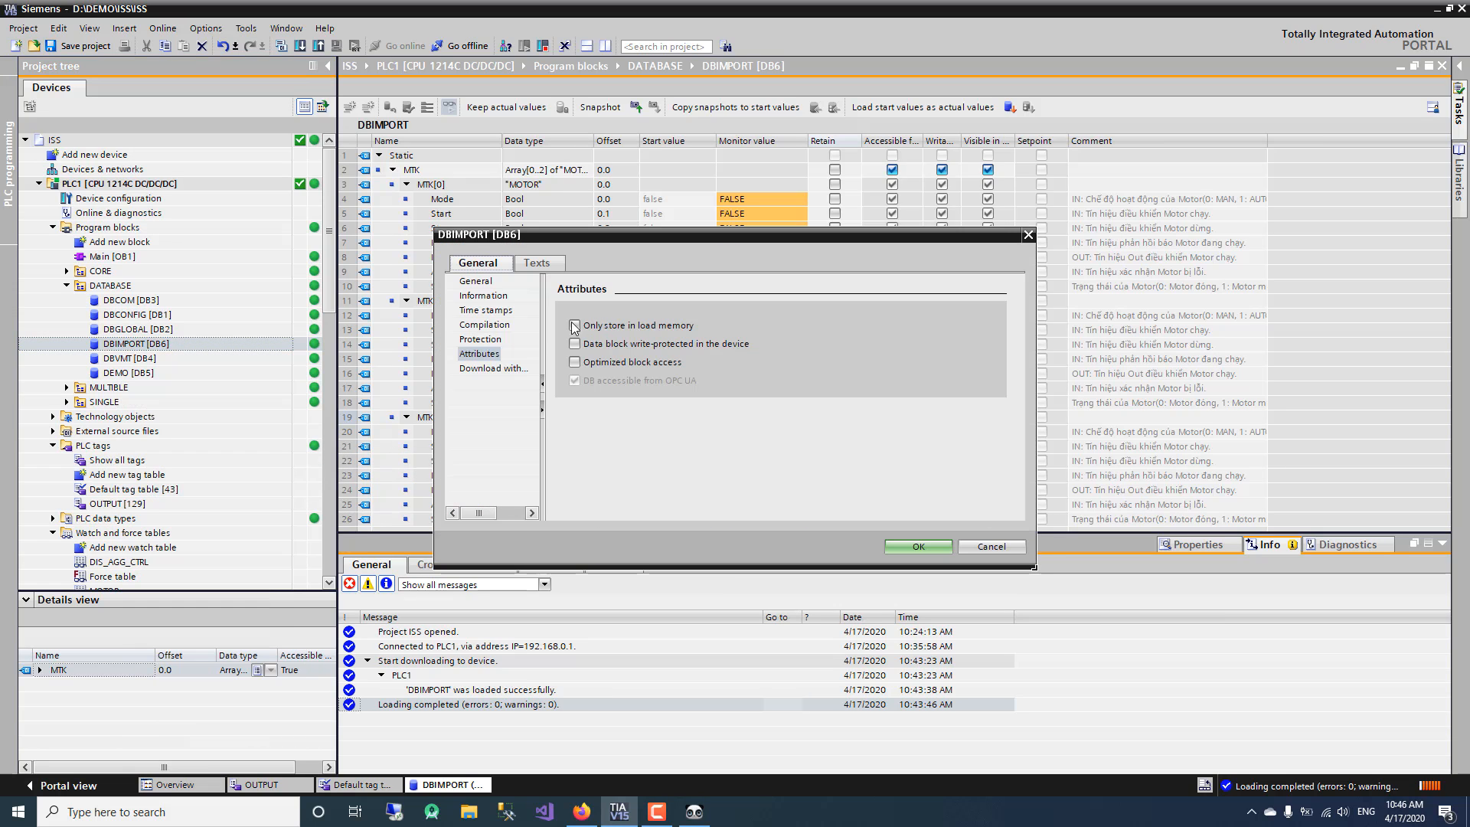
{"action": "left_click", "coordinate": [489, 296]}
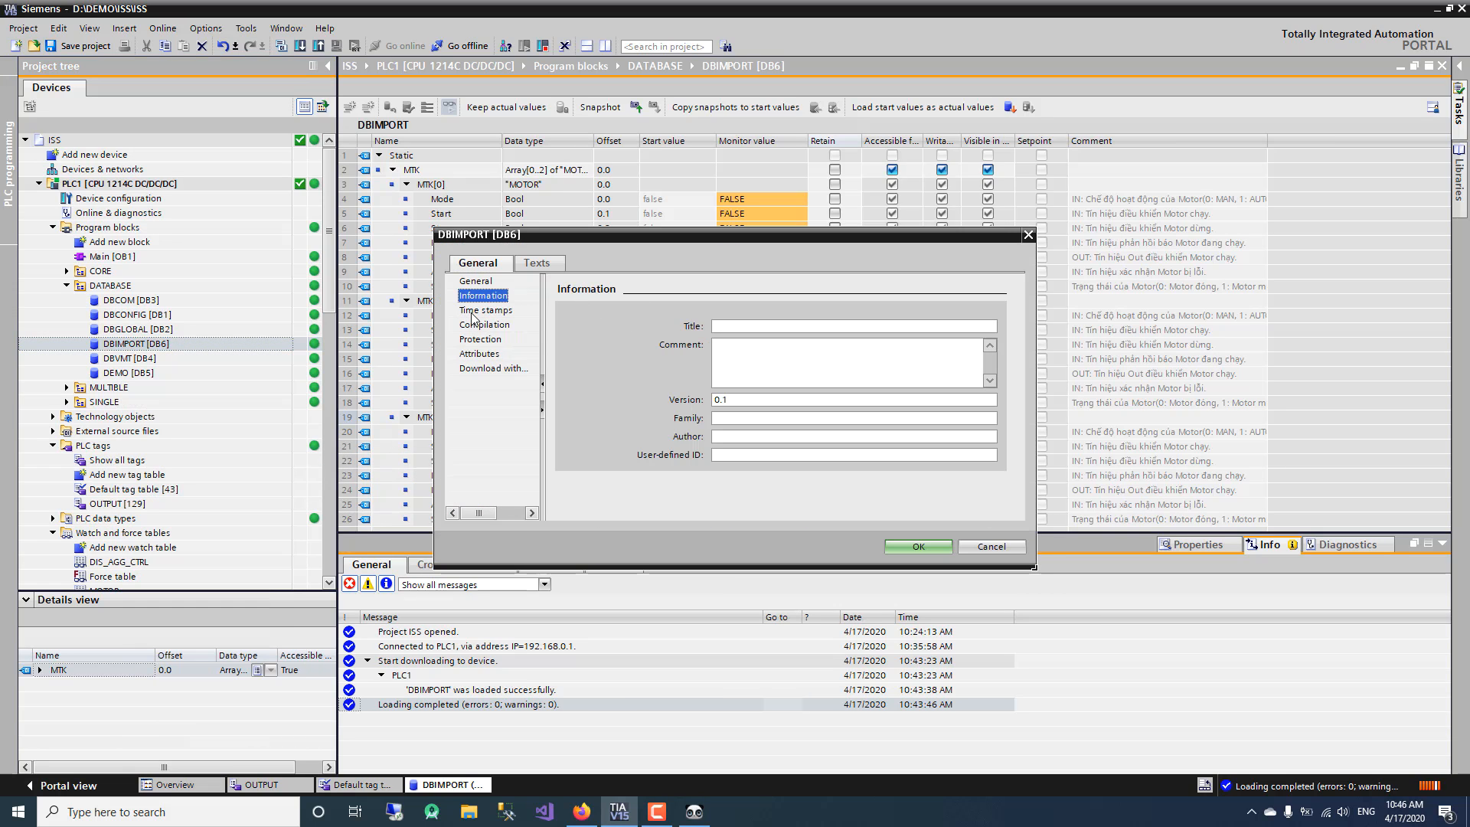
{"action": "left_click", "coordinate": [474, 310]}
{"action": "left_click", "coordinate": [475, 281]}
{"action": "double_click", "coordinate": [746, 327]}
{"action": "key", "text": "ctrl+c"}
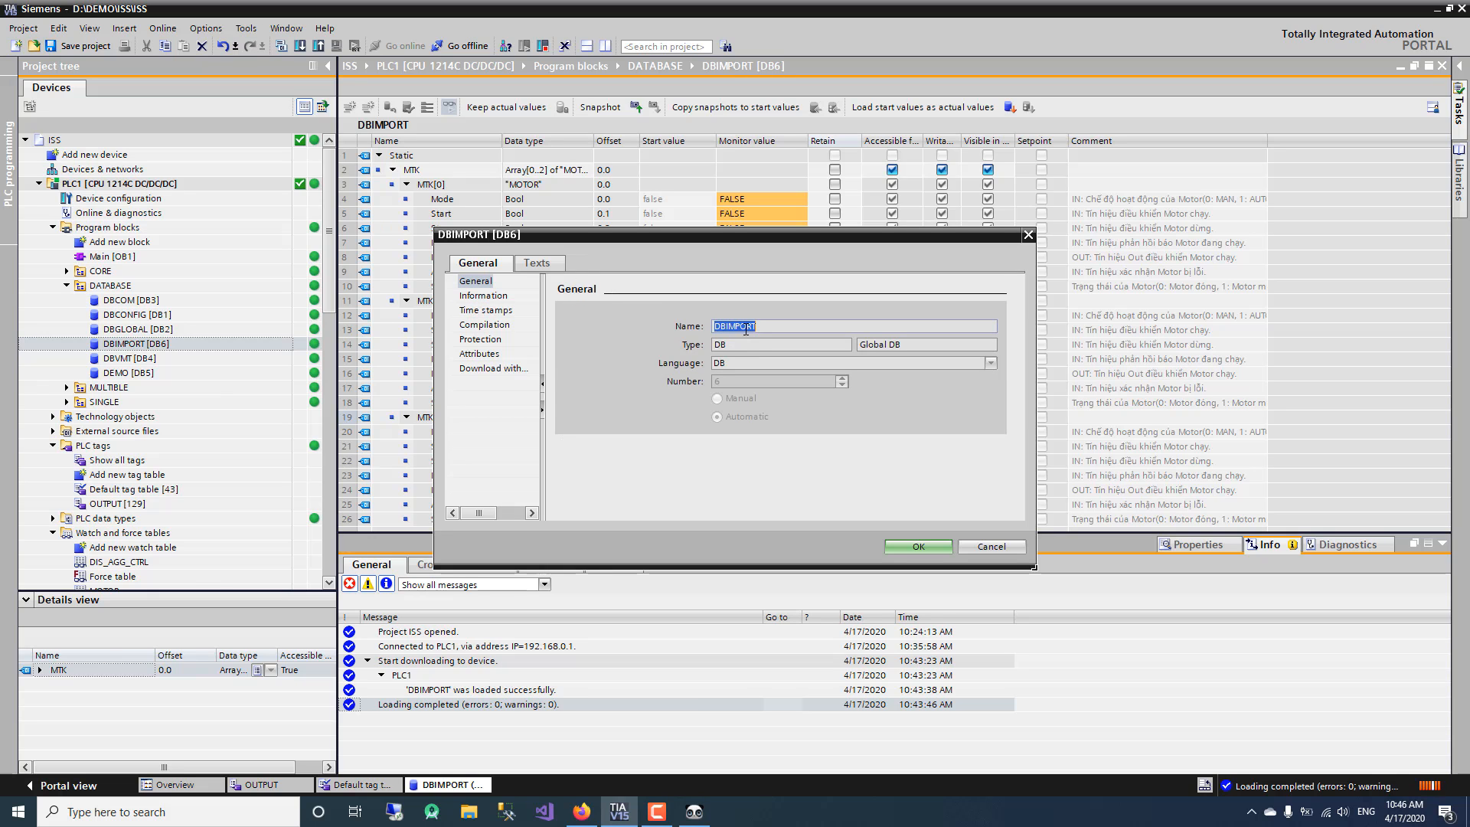
{"action": "left_click", "coordinate": [991, 547]}
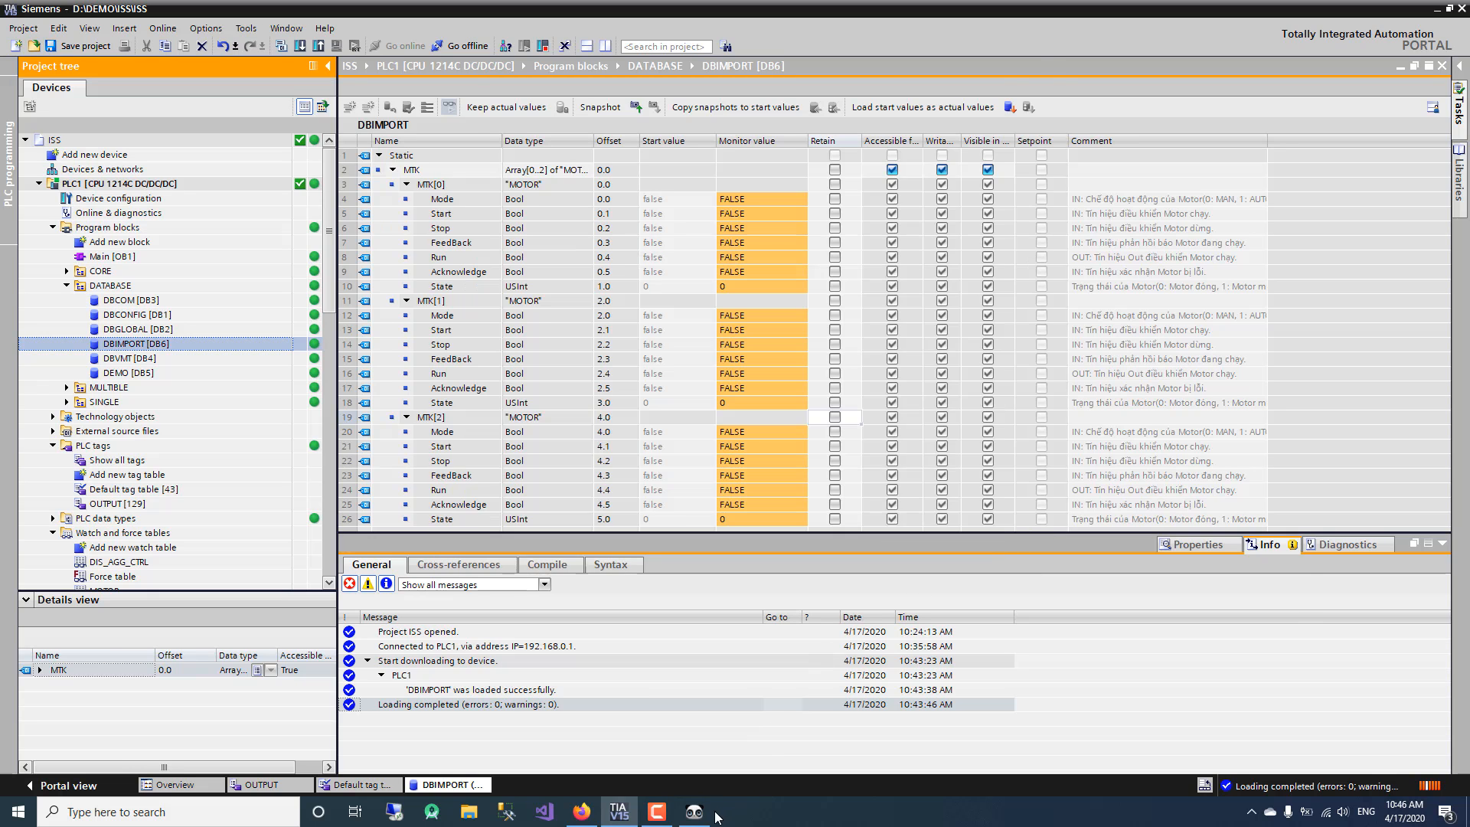
Back in SNT Tool, create the data block DBIMPORT with DB number 6 and memory type Datablock.
{"action": "left_click", "coordinate": [697, 813]}
{"action": "left_click", "coordinate": [873, 364]}
{"action": "key", "text": "ctrl+v"}
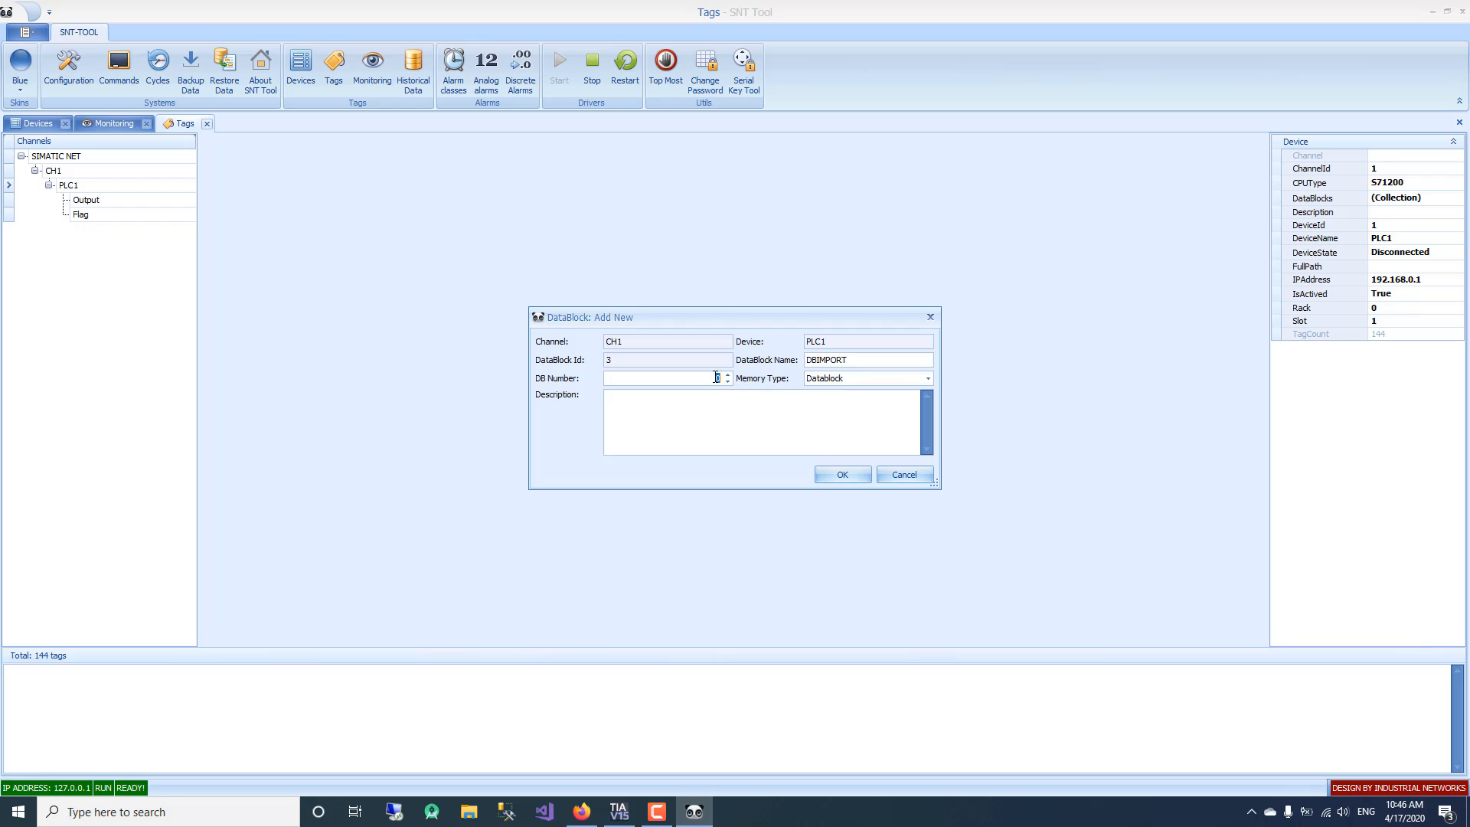
{"action": "left_click", "coordinate": [827, 475]}
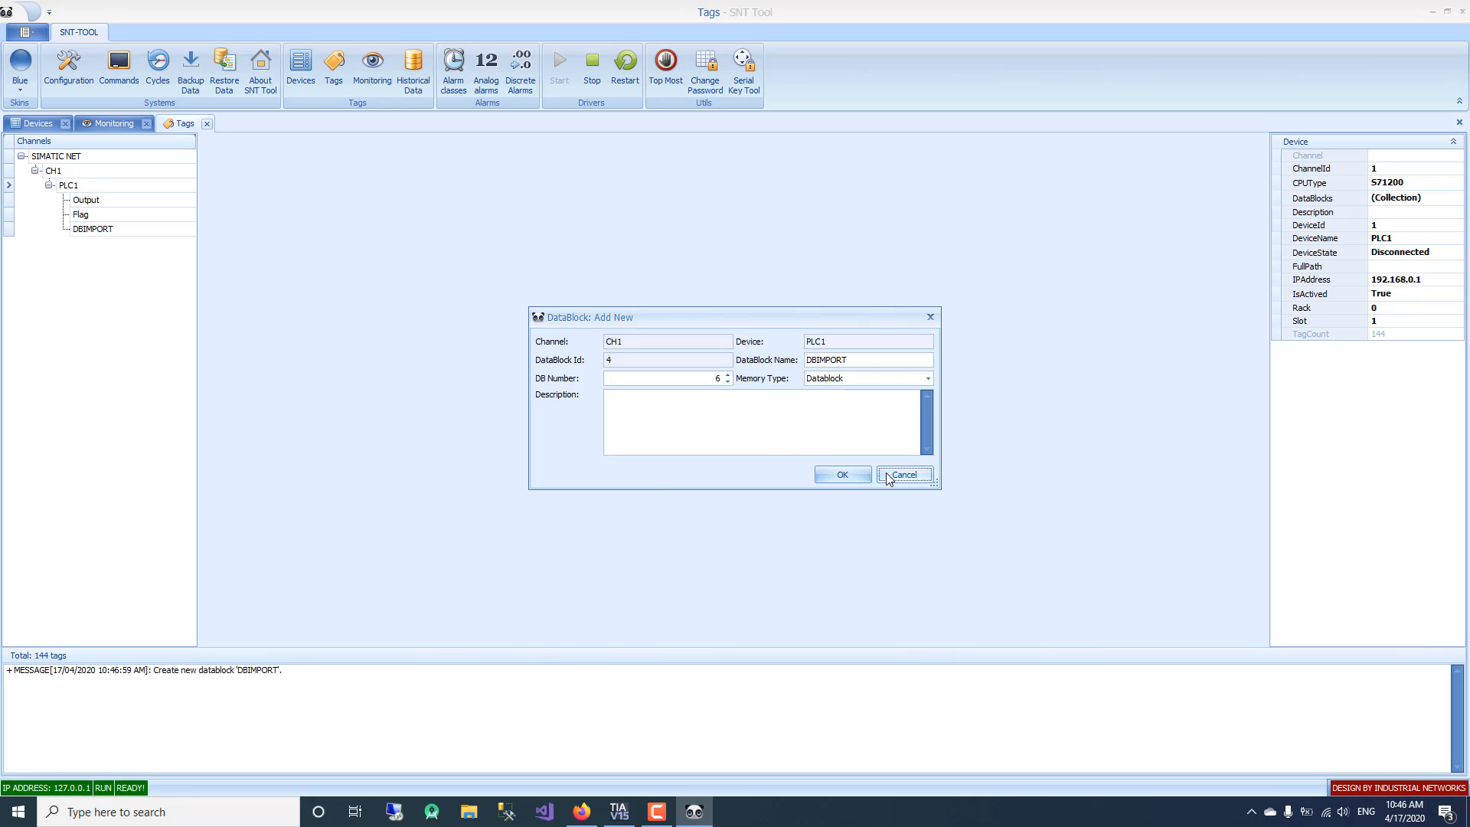
Import the tags from the DBIMportUDT CSV file in the DEMO folder into the DBIMPORT data block.
{"action": "right_click", "coordinate": [100, 232]}
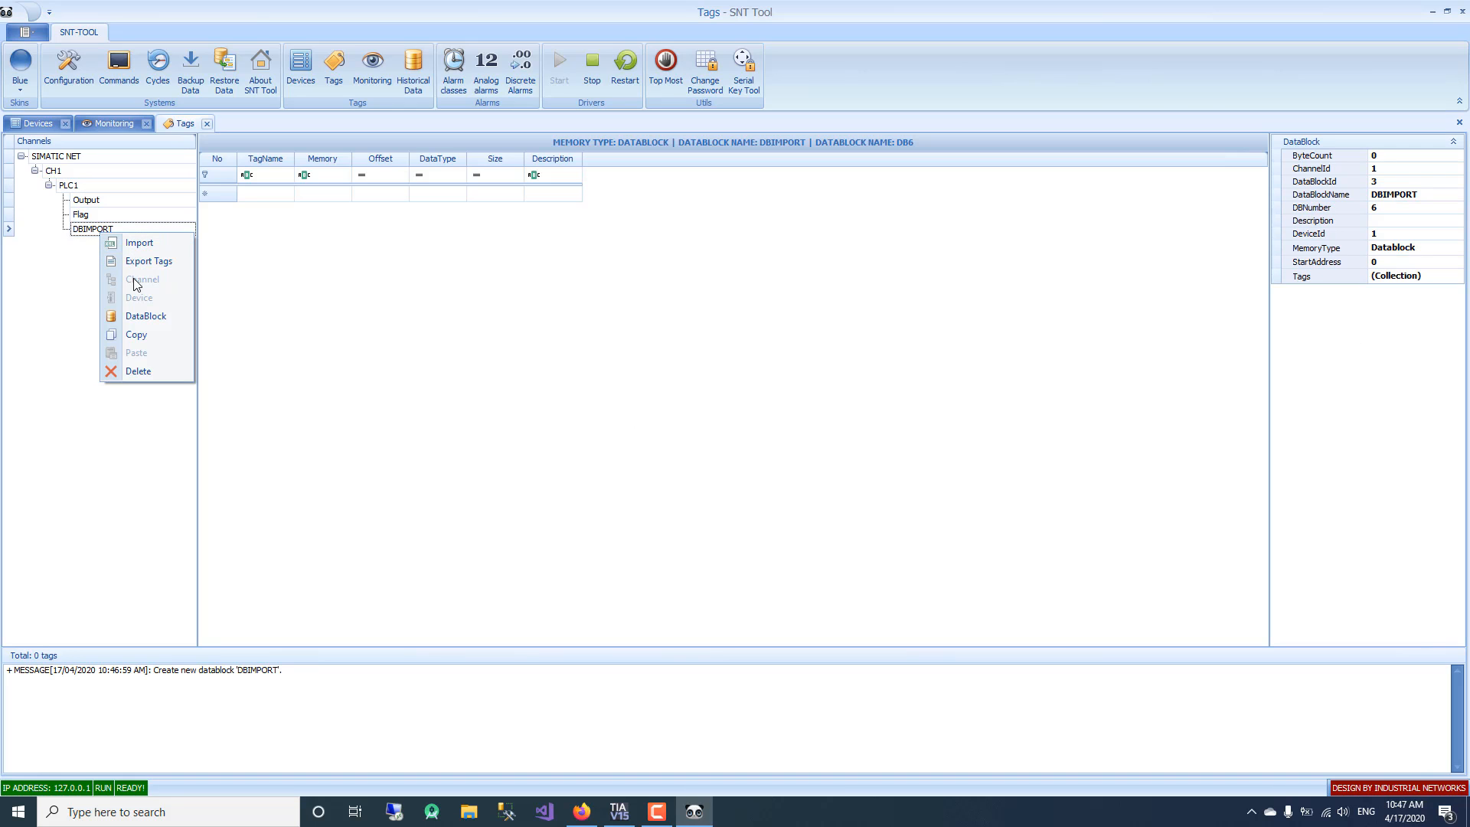
{"action": "left_click", "coordinate": [140, 243]}
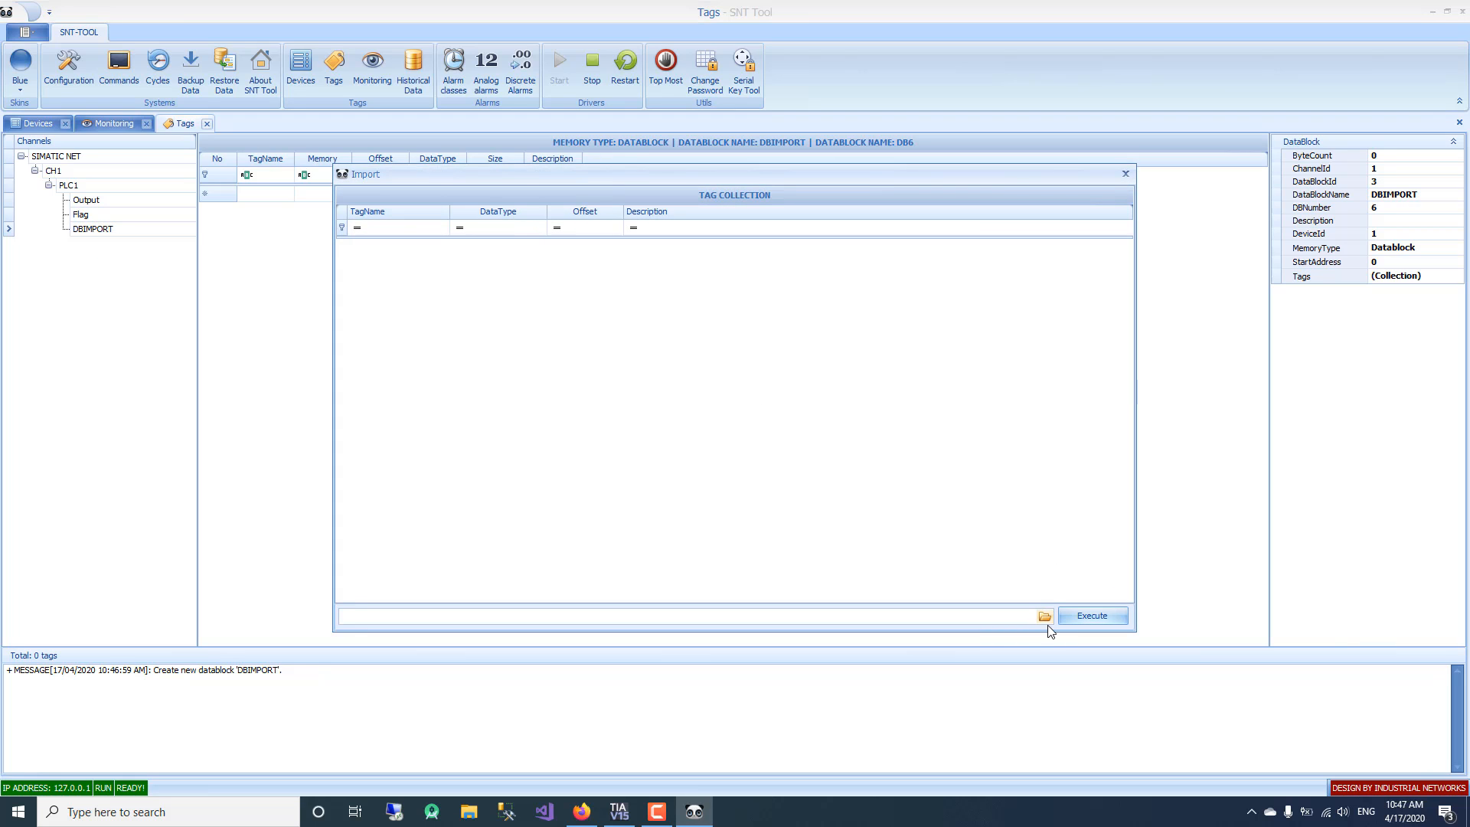
{"action": "left_click", "coordinate": [1045, 616]}
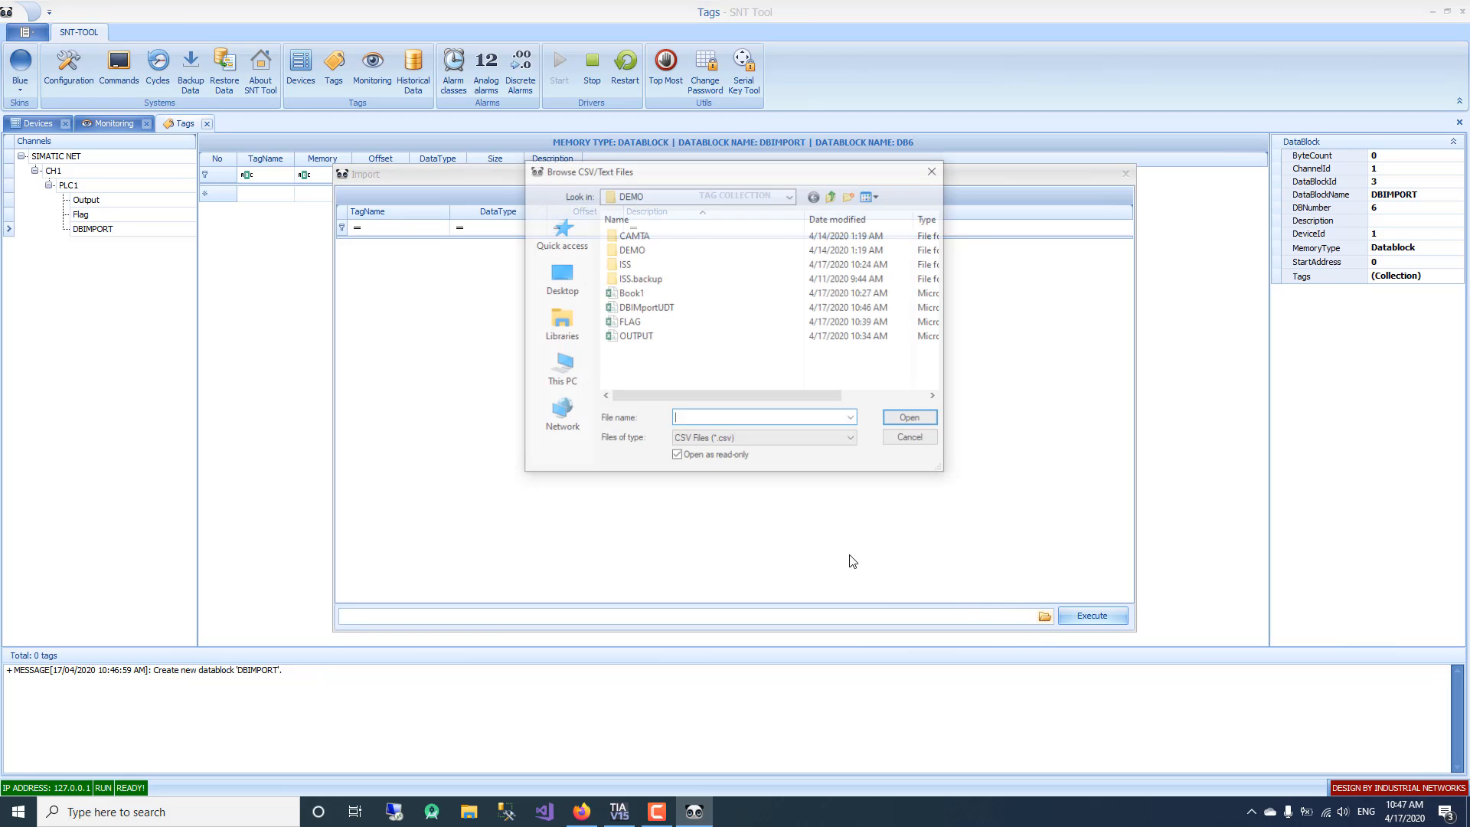
{"action": "double_click", "coordinate": [661, 308]}
{"action": "left_click", "coordinate": [1103, 626]}
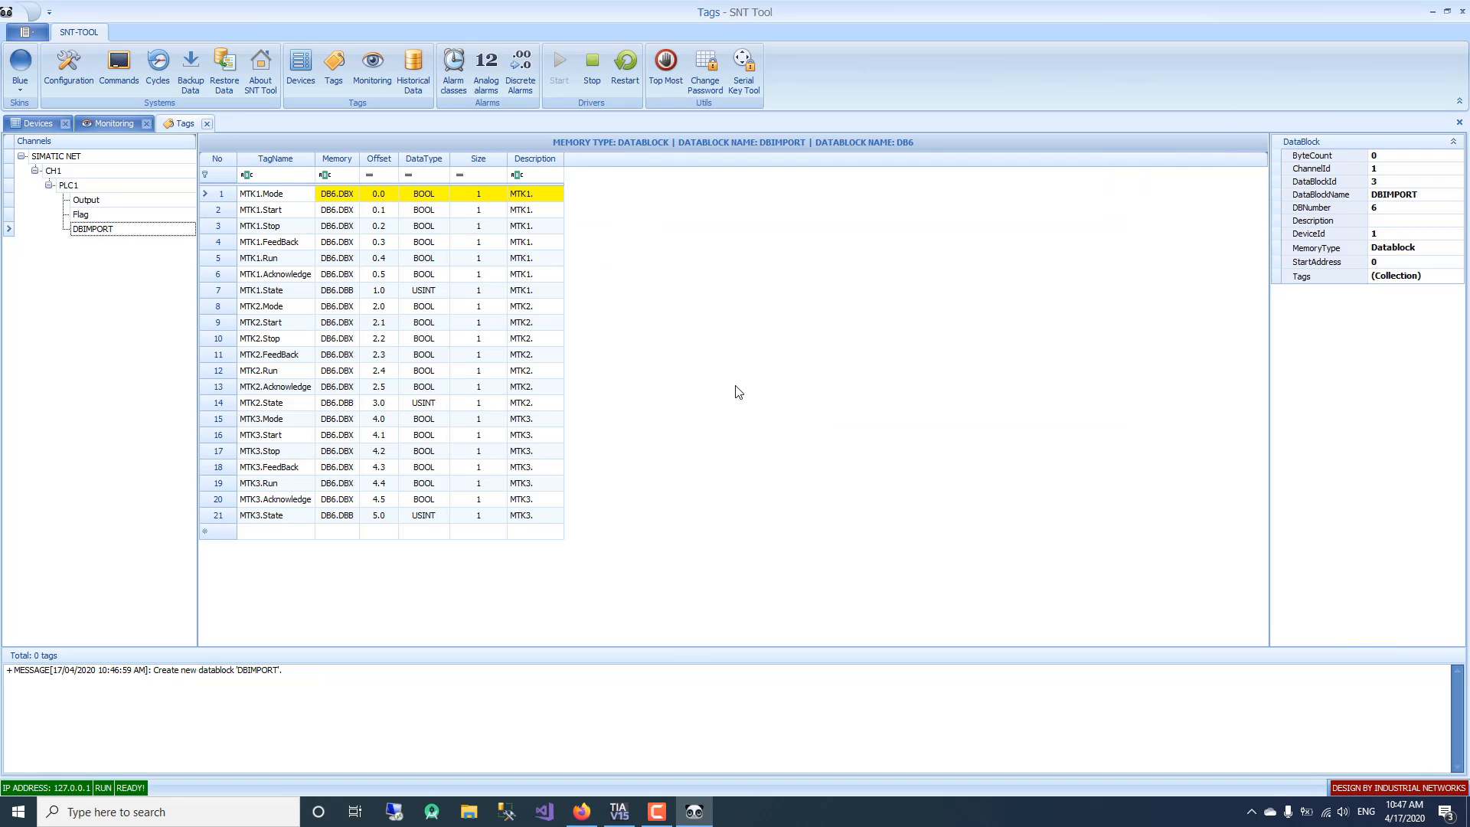
{"action": "left_click", "coordinate": [534, 194]}
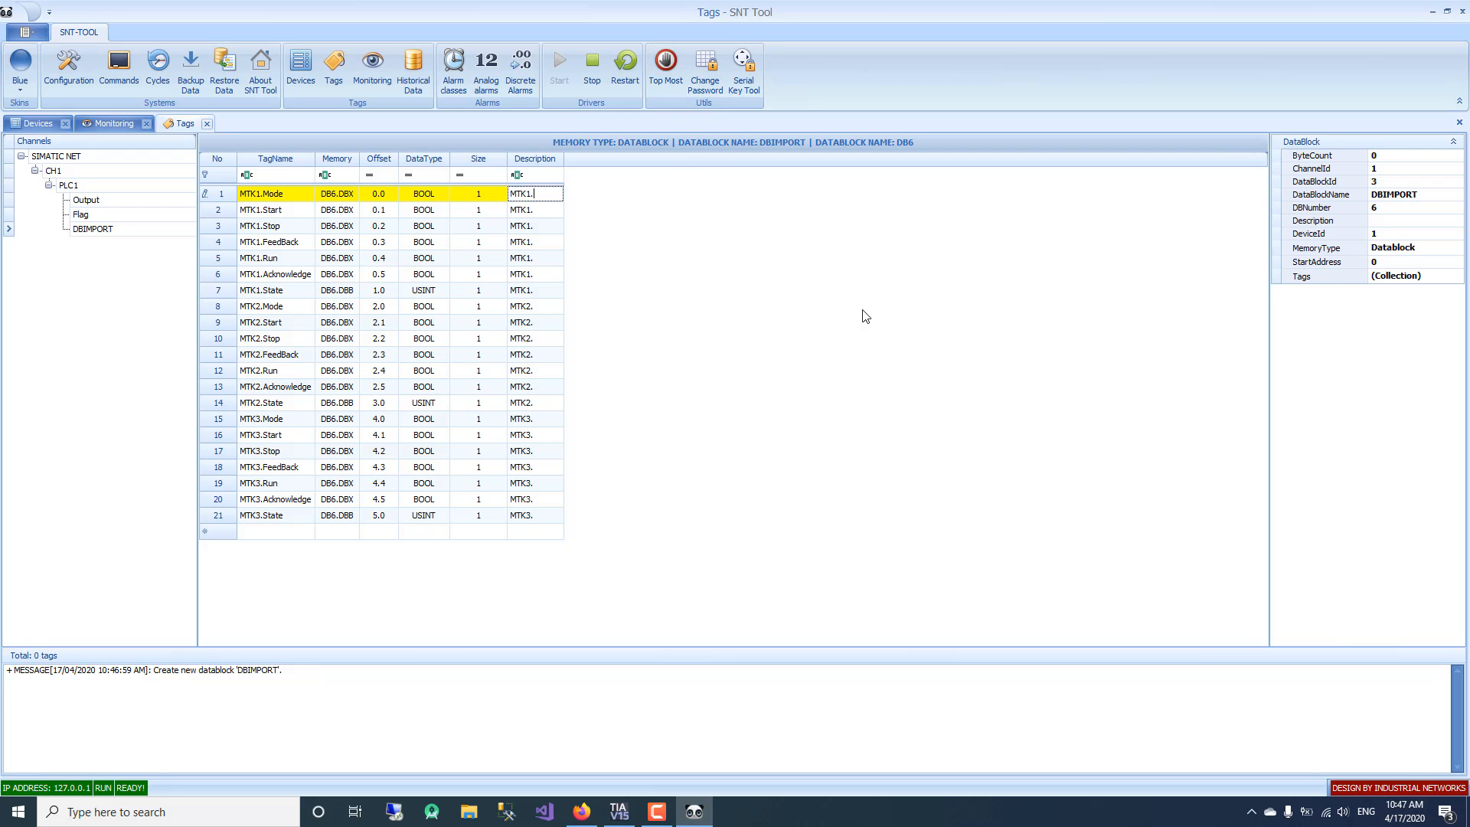
Restart the driver, open tag monitoring, shrink the window over TIA Portal and show the DBIMPORT tags.
{"action": "left_click", "coordinate": [624, 67]}
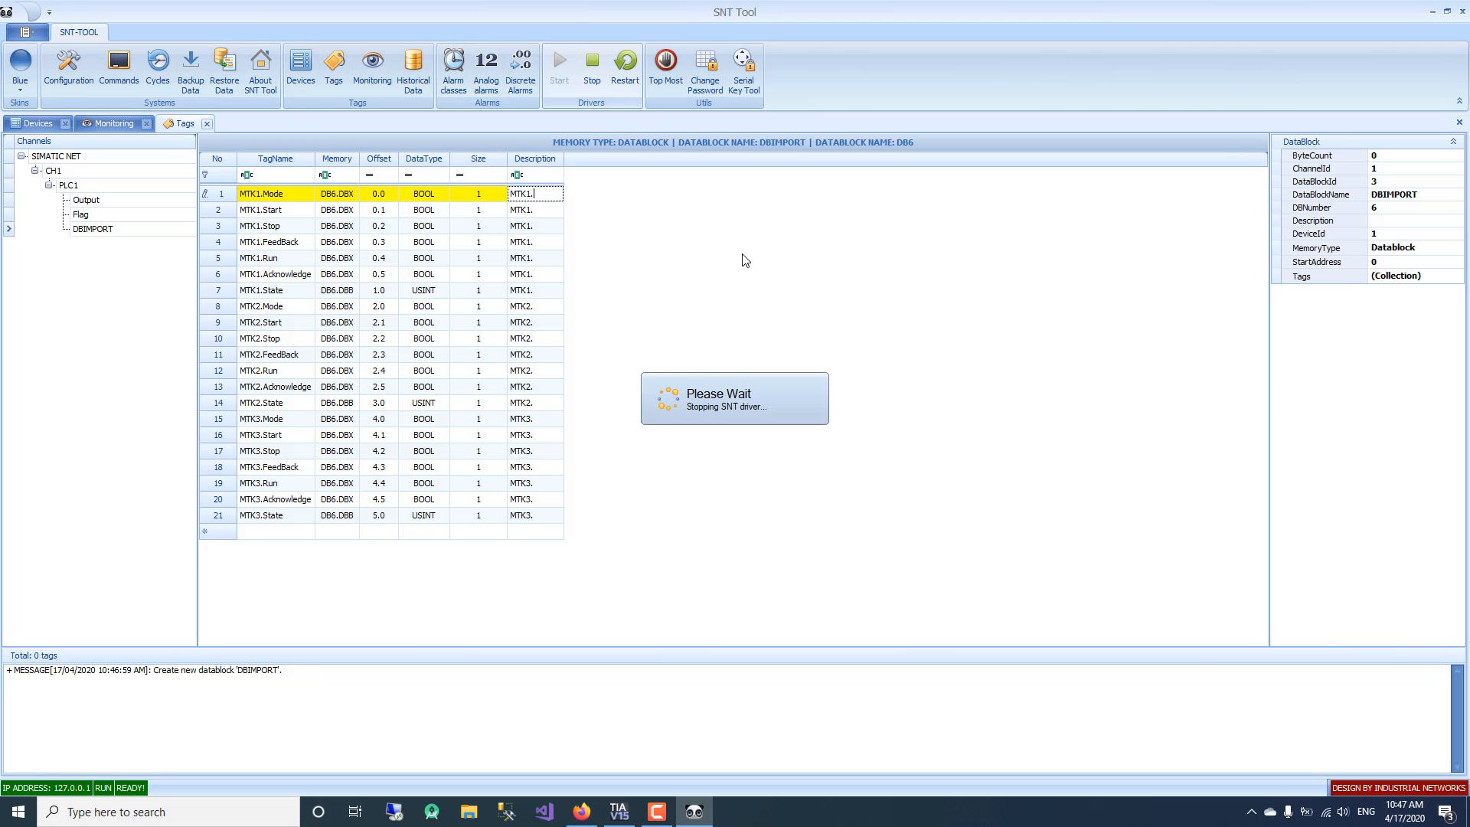
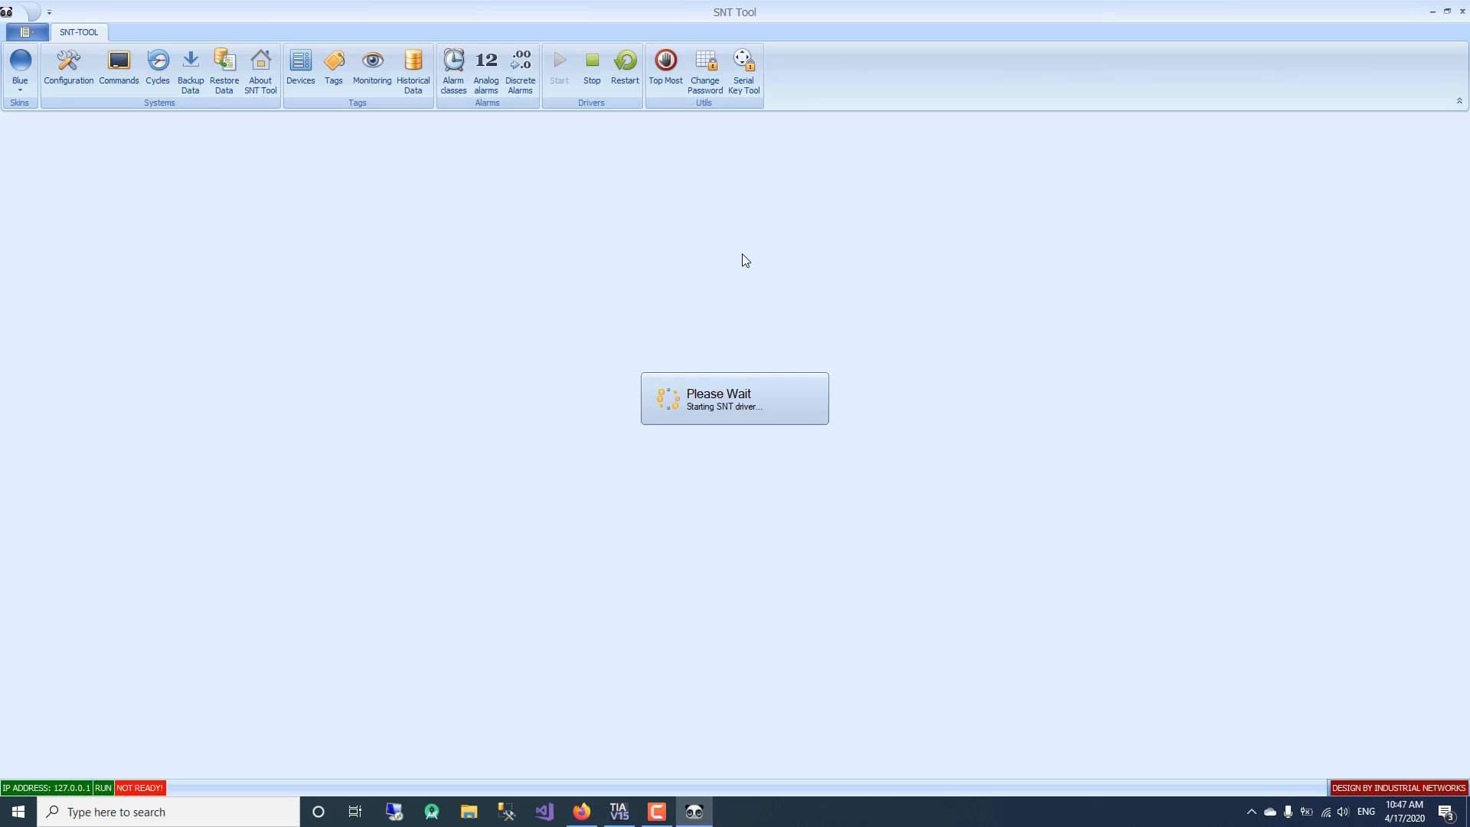
{"action": "left_click", "coordinate": [372, 67]}
{"action": "left_click_drag", "start_coordinate": [750, 32], "coordinate": [946, 374]}
{"action": "left_click", "coordinate": [501, 563]}
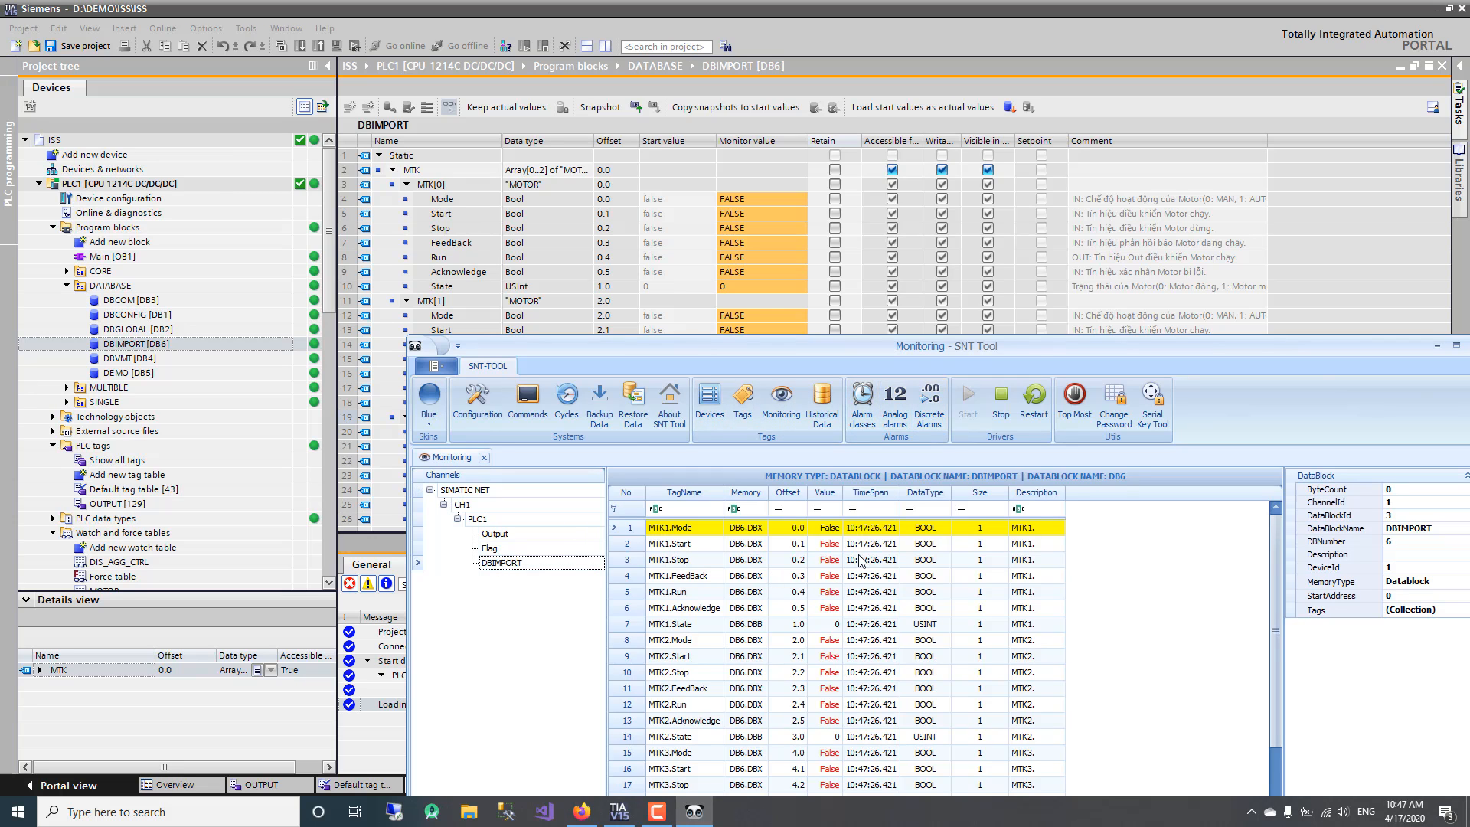
Set MTK1.Mode to True, and switch MTK1.Acknowledge on and back off from the monitoring list.
{"action": "double_click", "coordinate": [829, 530]}
{"action": "double_click", "coordinate": [830, 611]}
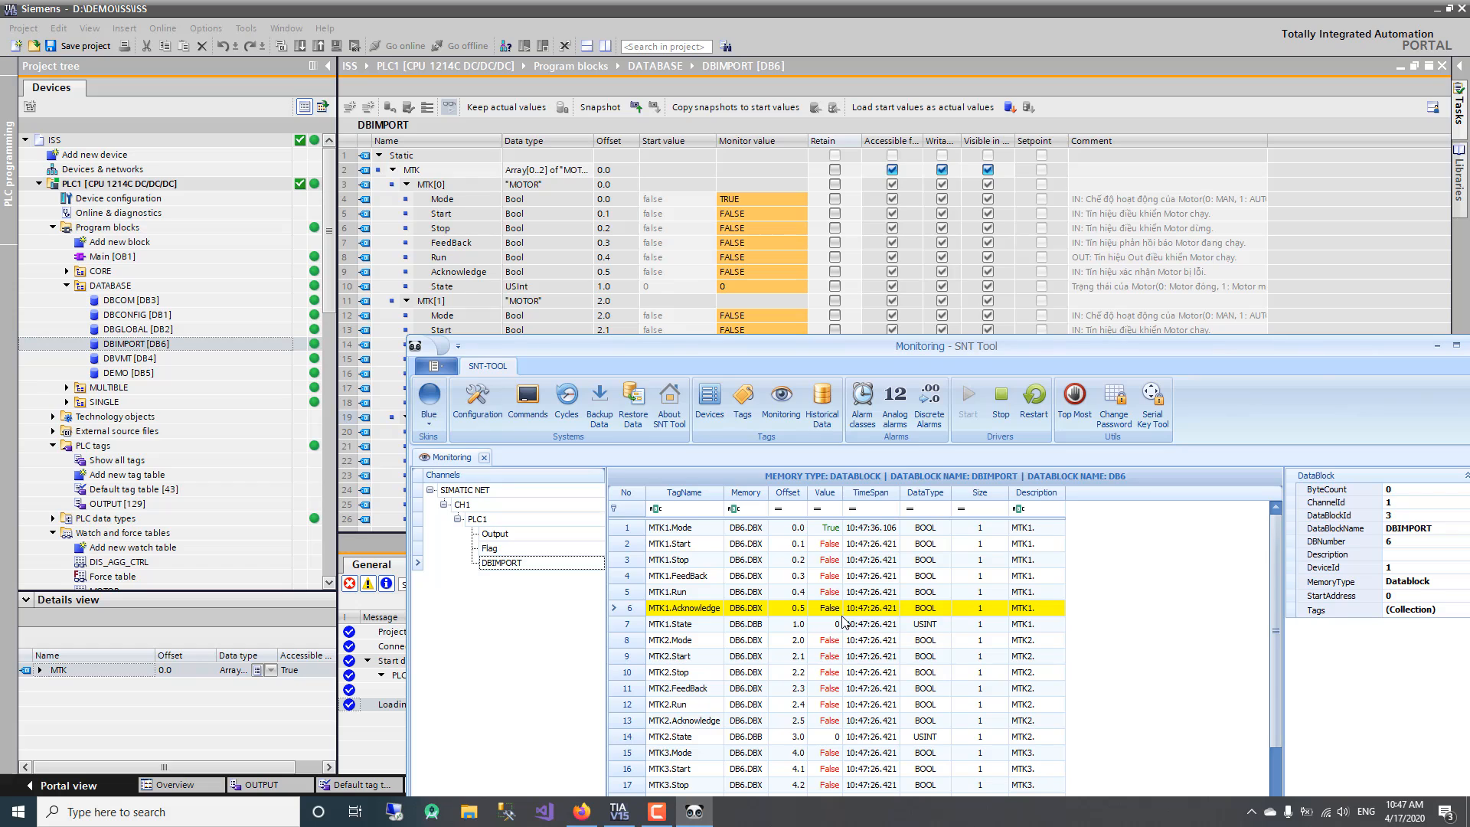
{"action": "double_click", "coordinate": [940, 622]}
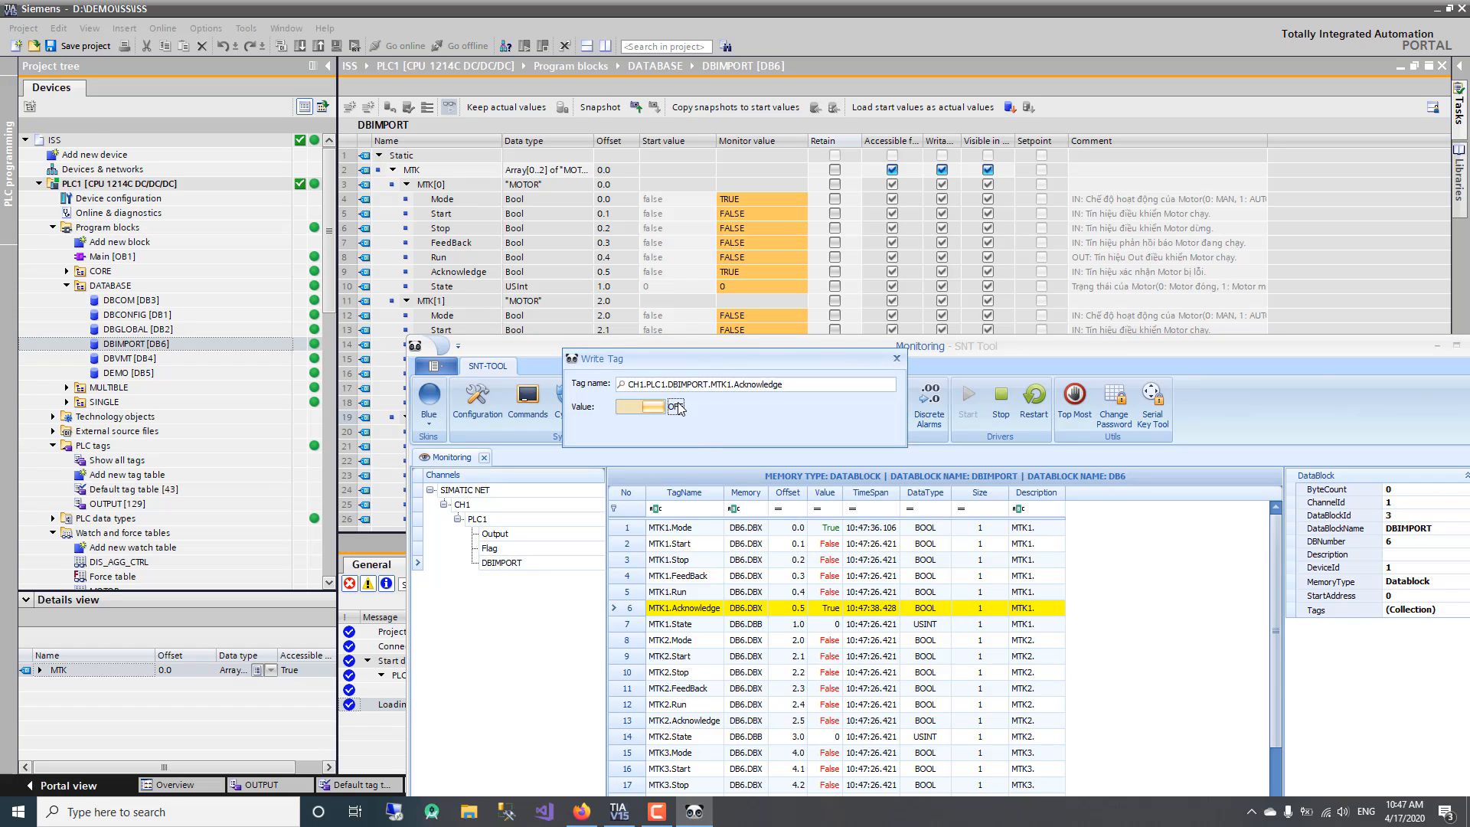
{"action": "left_click", "coordinate": [676, 406]}
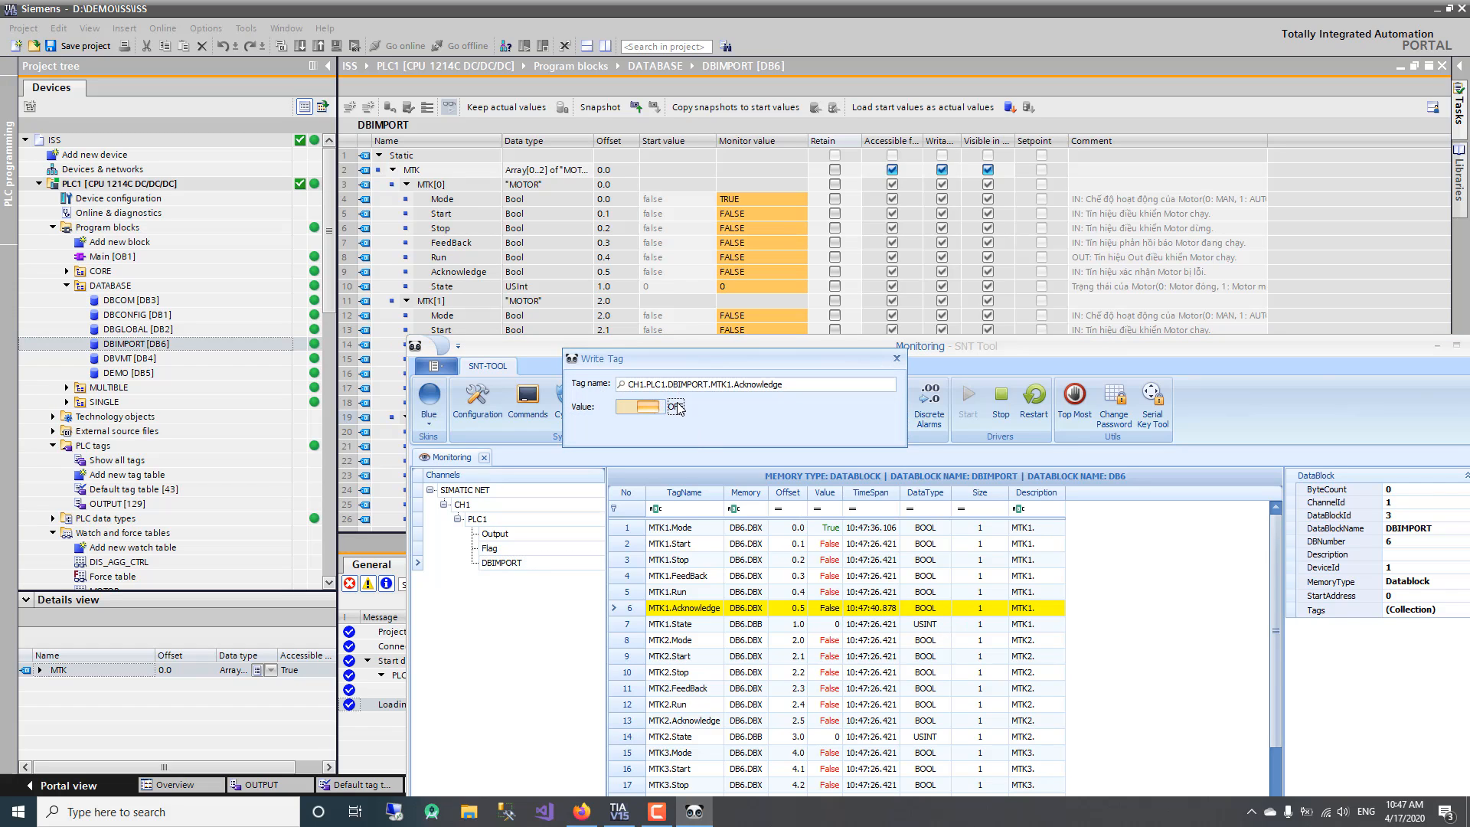
Select the MTK1.State tag for writing, write the value 126 to the PLC and close the write window.
{"action": "left_click", "coordinate": [623, 384]}
{"action": "left_click", "coordinate": [684, 512]}
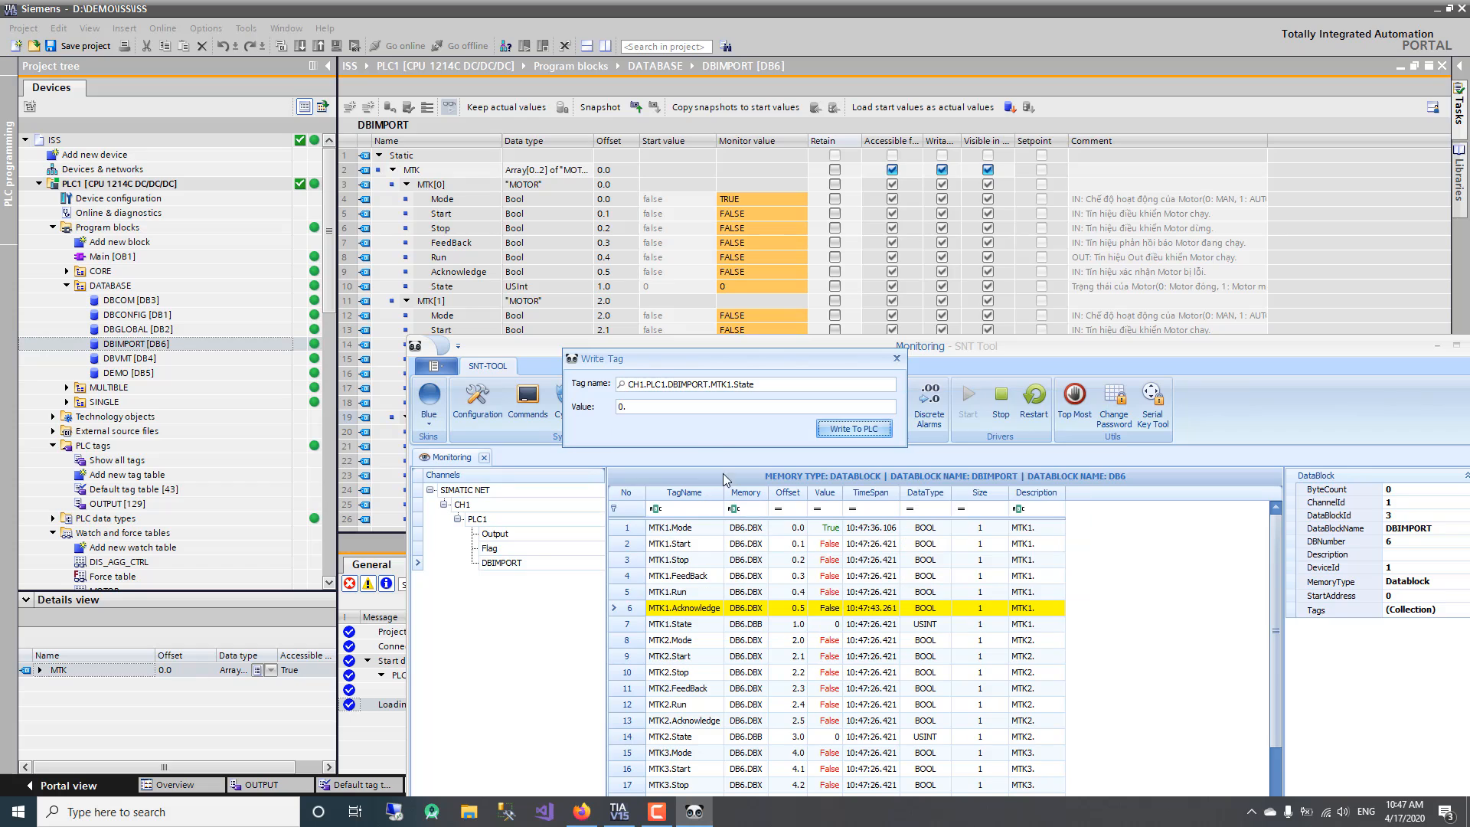
{"action": "left_click", "coordinate": [702, 407]}
{"action": "left_click", "coordinate": [896, 358]}
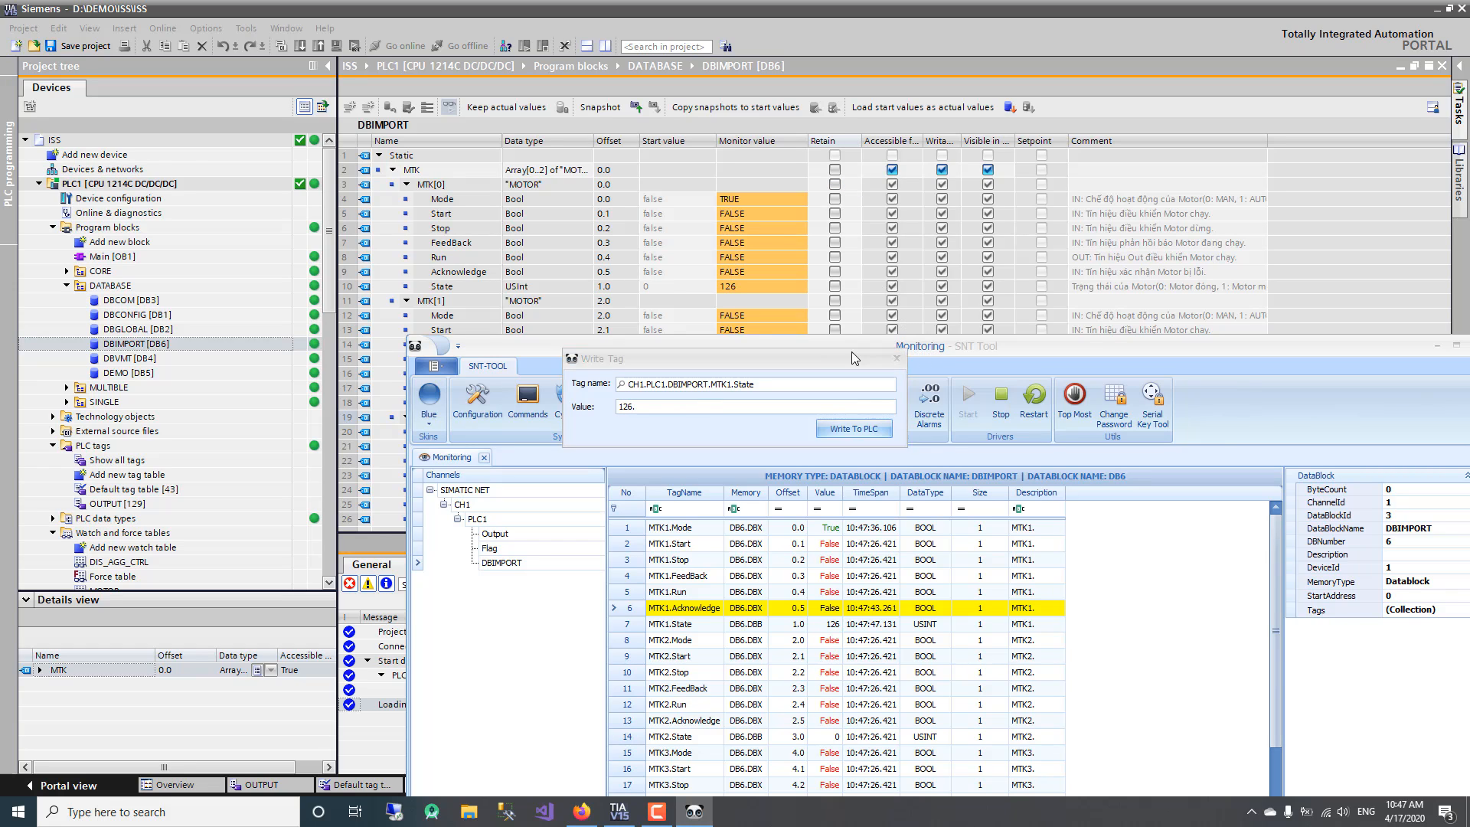
Move the monitoring window clear of TIA Portal's monitor values, and toggle MTK2.Acknowledge on and back off.
{"action": "left_click_drag", "start_coordinate": [912, 352], "coordinate": [1238, 268]}
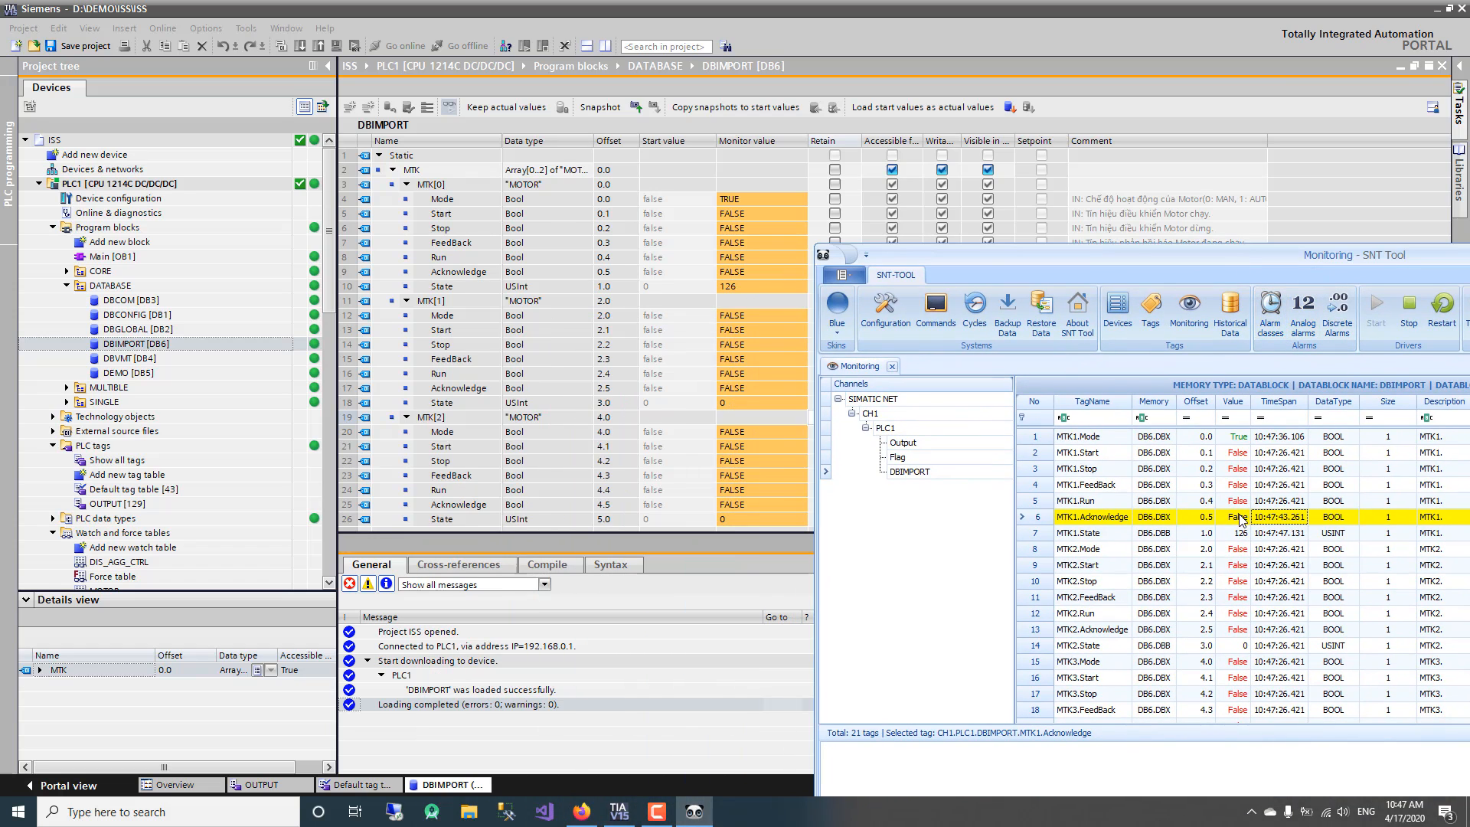
{"action": "left_click", "coordinate": [1114, 629]}
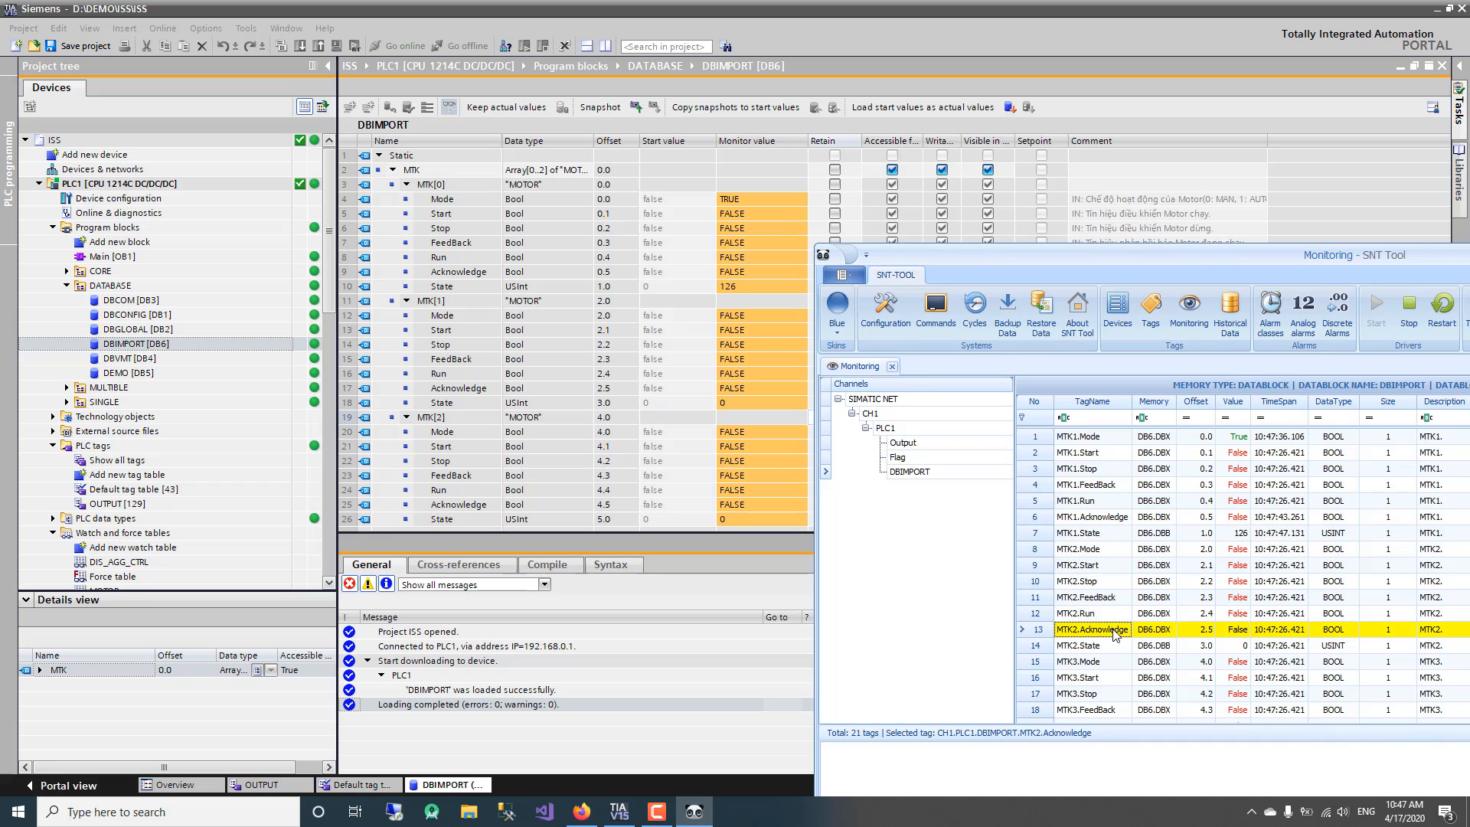
{"action": "double_click", "coordinate": [1114, 629]}
{"action": "left_click_drag", "start_coordinate": [670, 366], "coordinate": [1028, 451]}
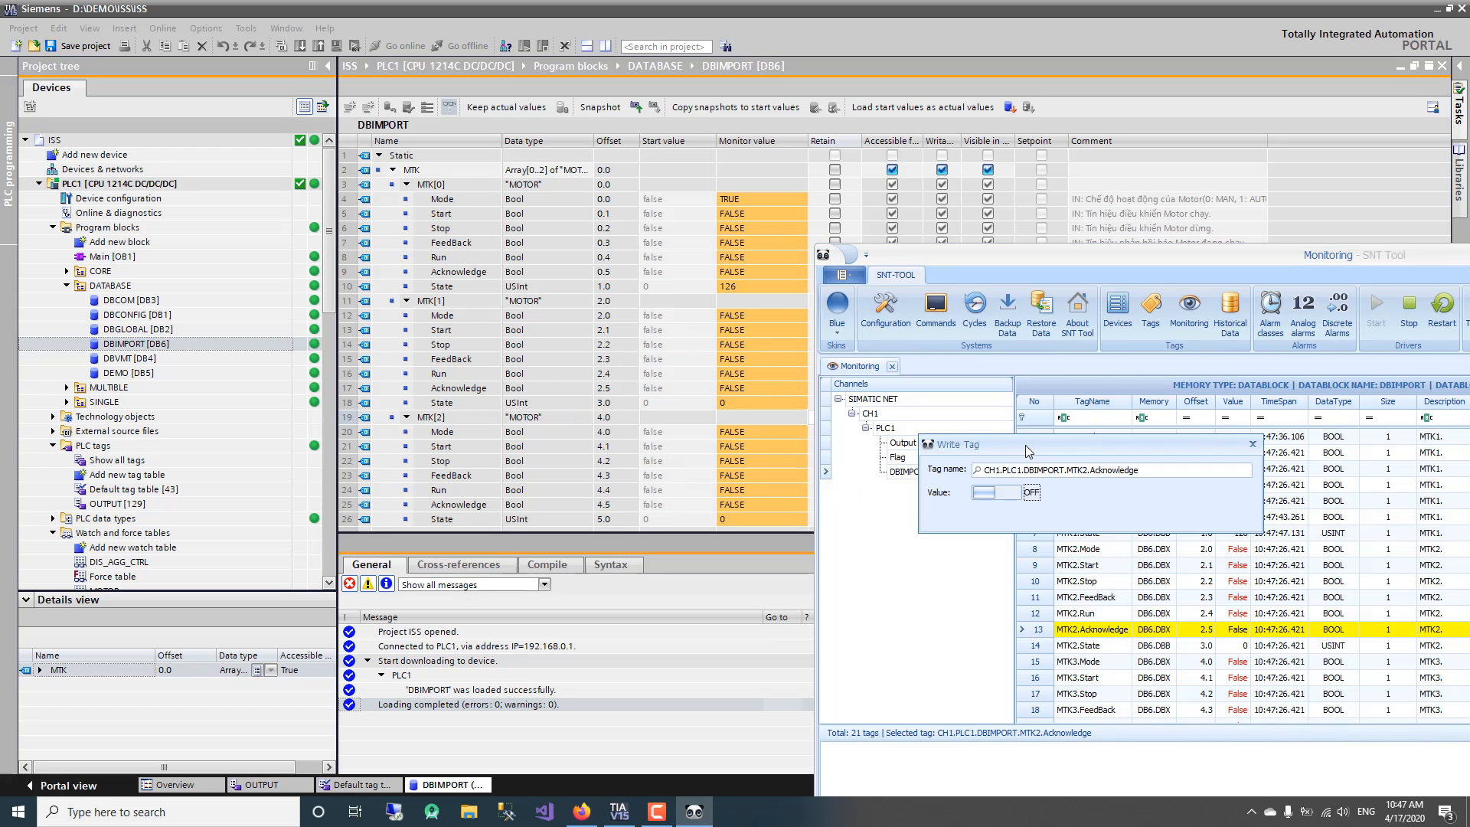
{"action": "left_click", "coordinate": [1012, 495]}
{"action": "left_click", "coordinate": [1012, 494]}
Write the value 56 to MTK2.State, close the write window and maximize the monitoring window.
{"action": "key", "text": "Down"}
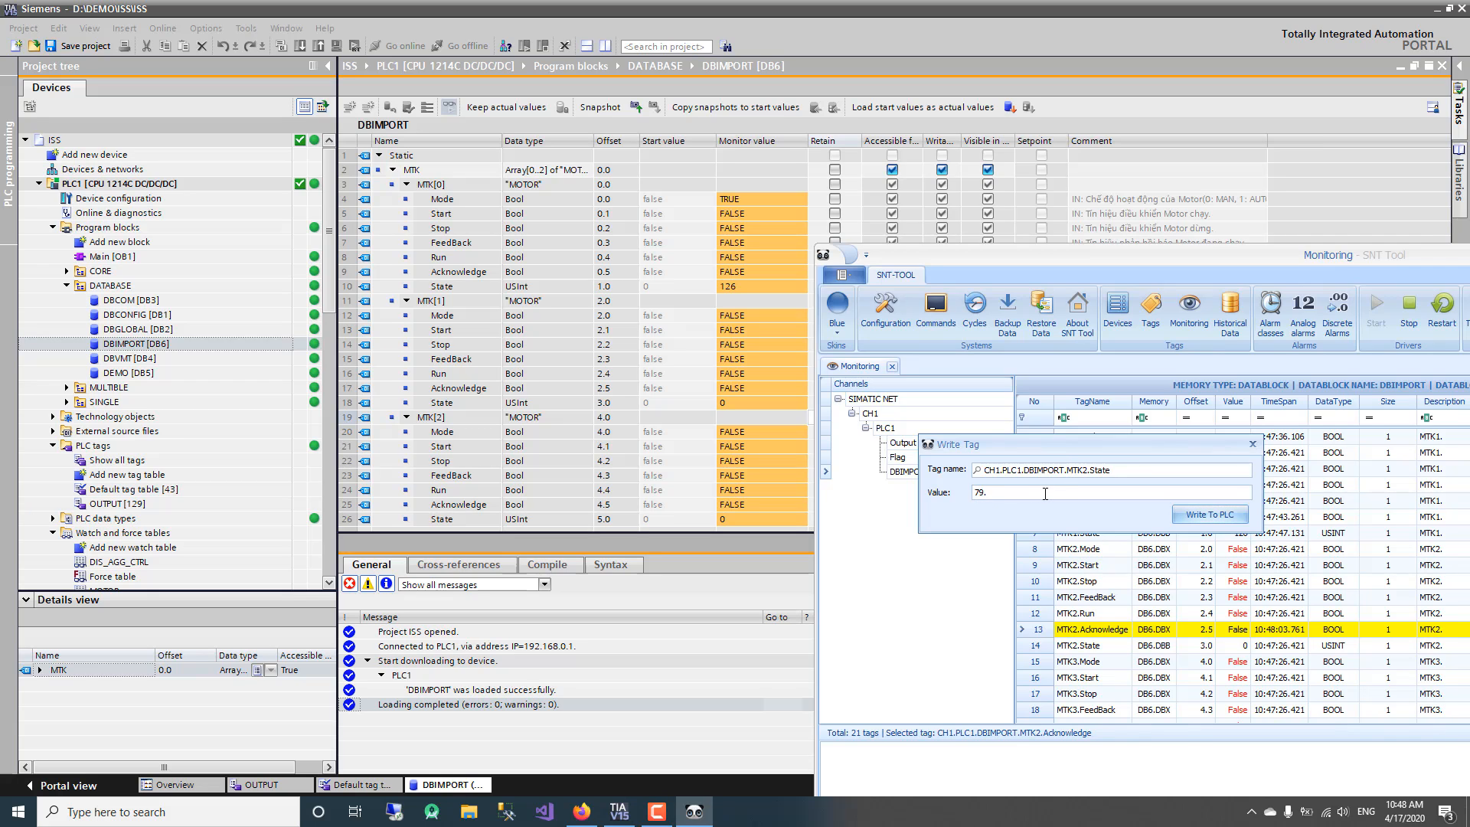
{"action": "type", "text": "56"}
{"action": "key", "text": "Return"}
{"action": "left_click", "coordinate": [1253, 444]}
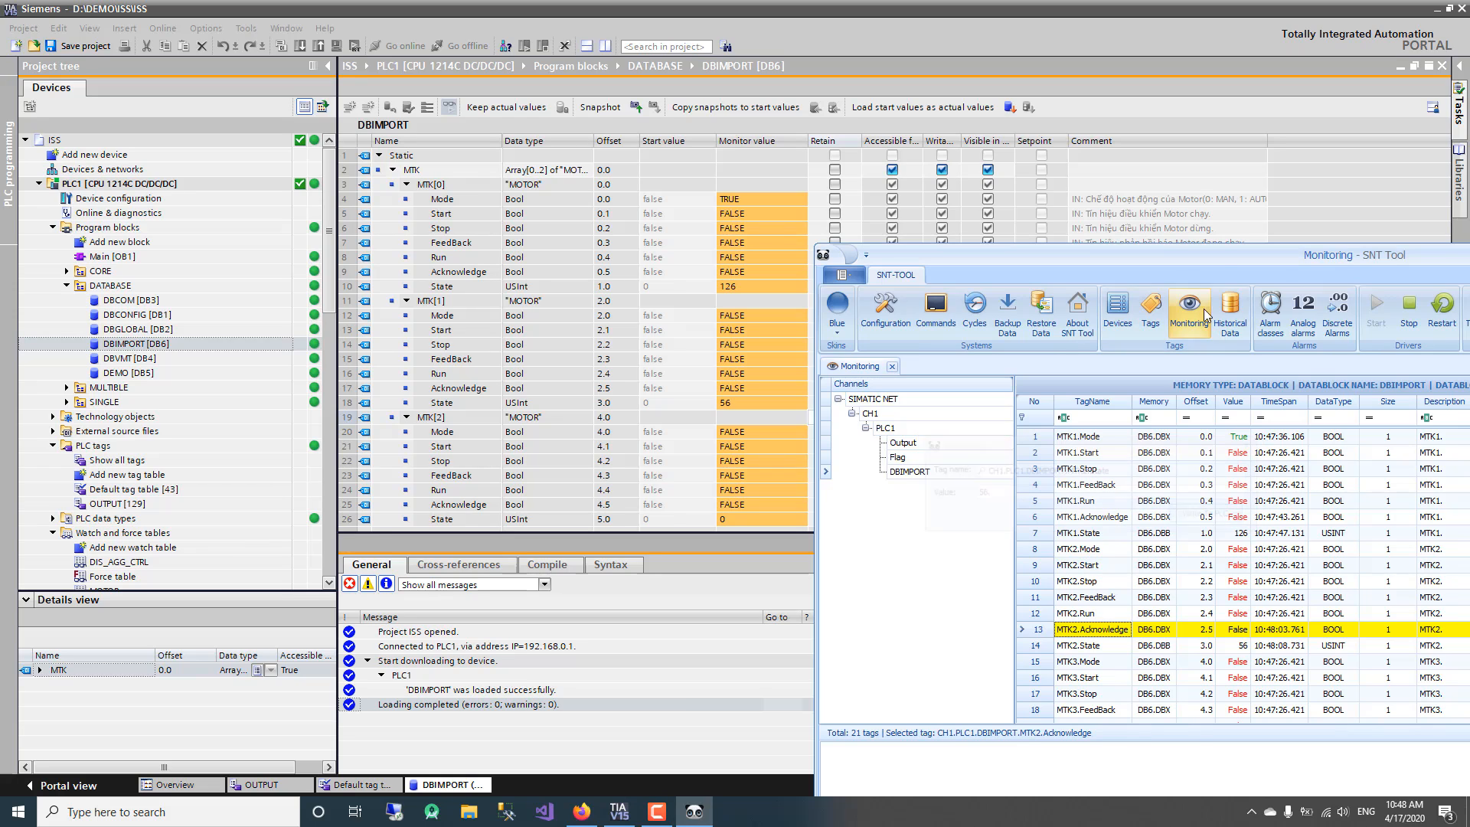
{"action": "double_click", "coordinate": [1220, 255]}
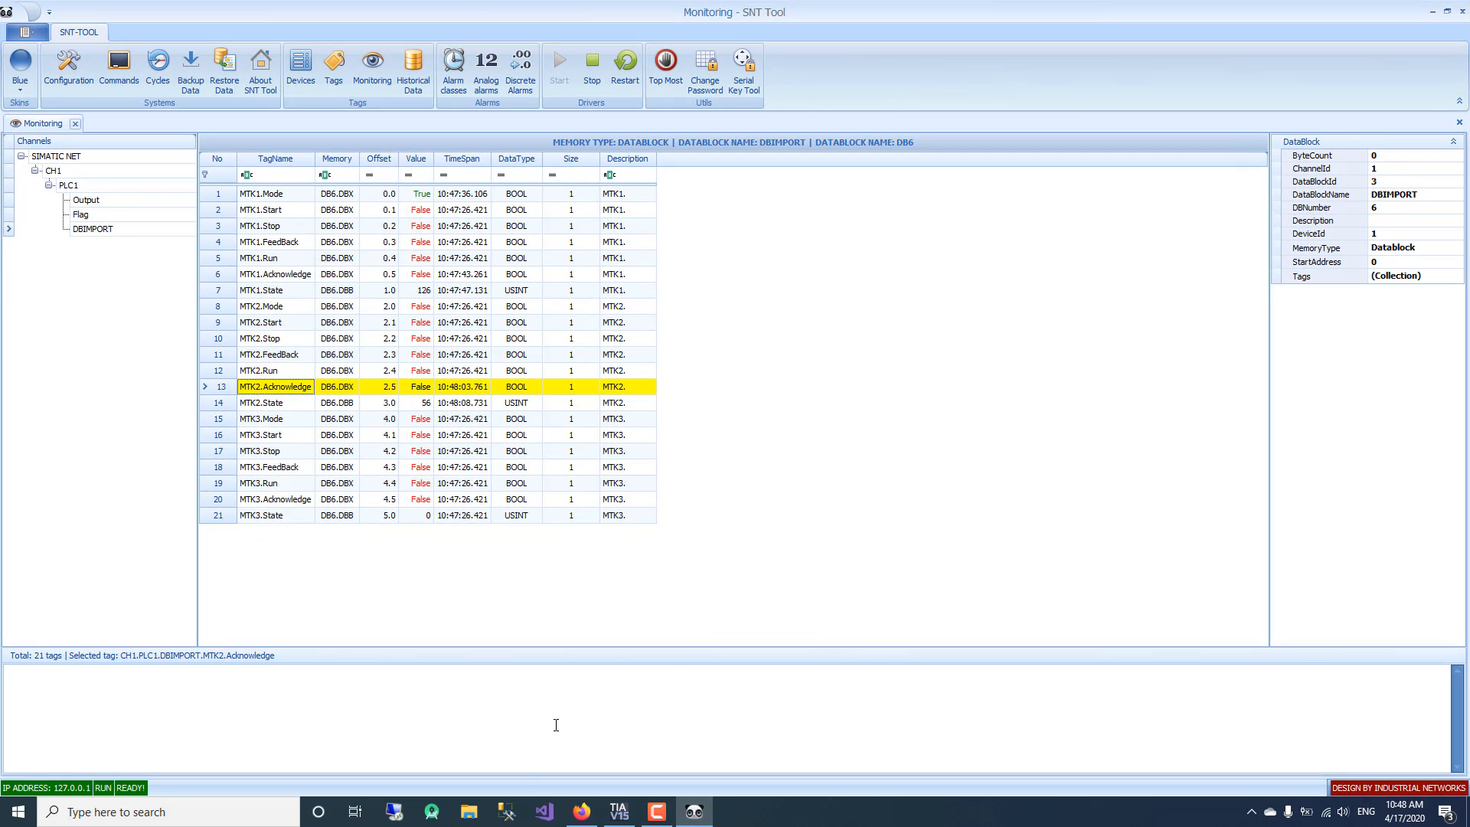
Switch to Firefox, recall the localhost:8503 WriteTag address for CH1.PLC1.VMT.BTX.Acknowledge in a new tab, copy it and shrink the window.
{"action": "left_click", "coordinate": [582, 813]}
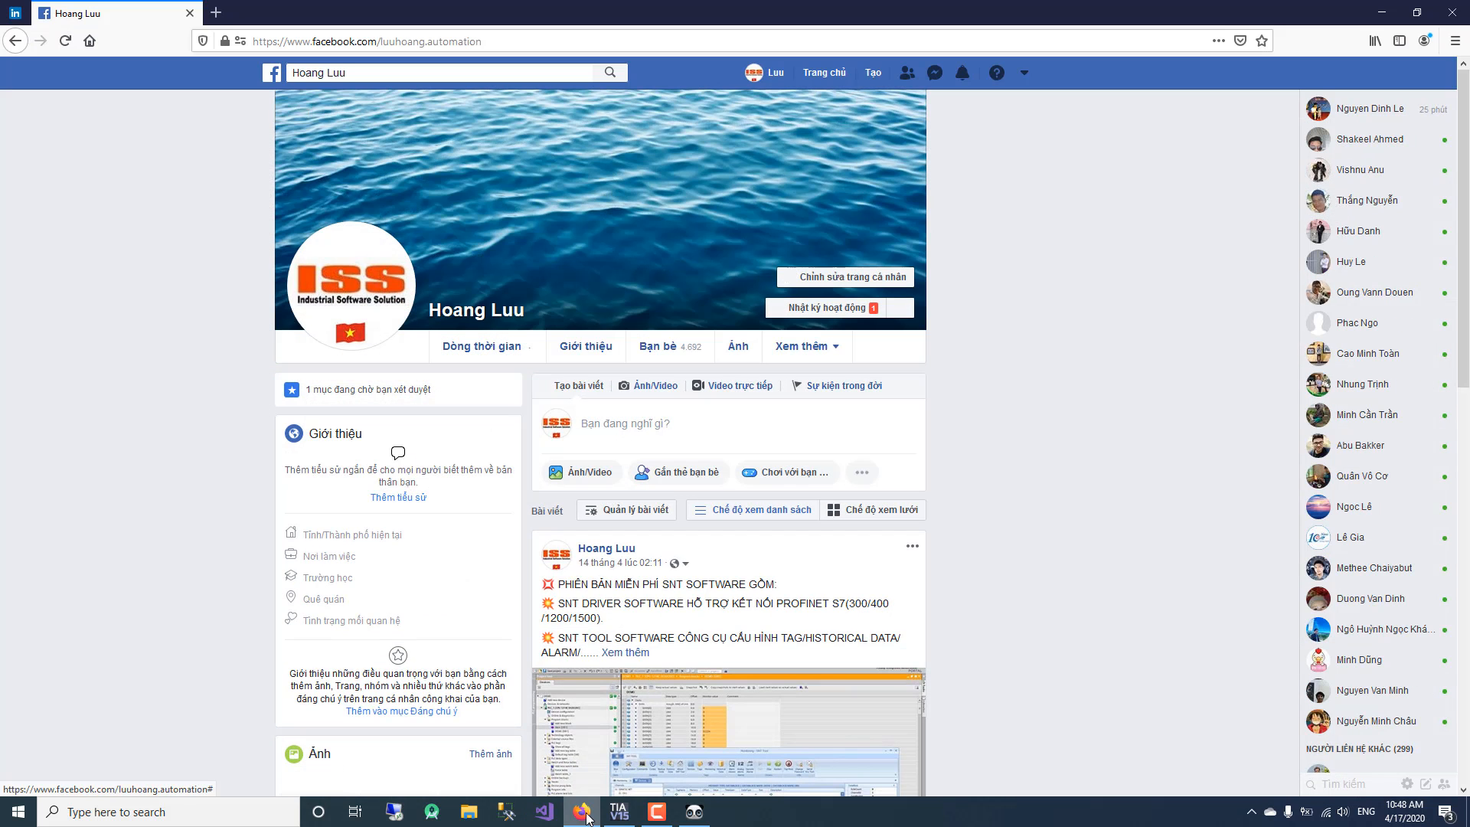
{"action": "left_click", "coordinate": [222, 13]}
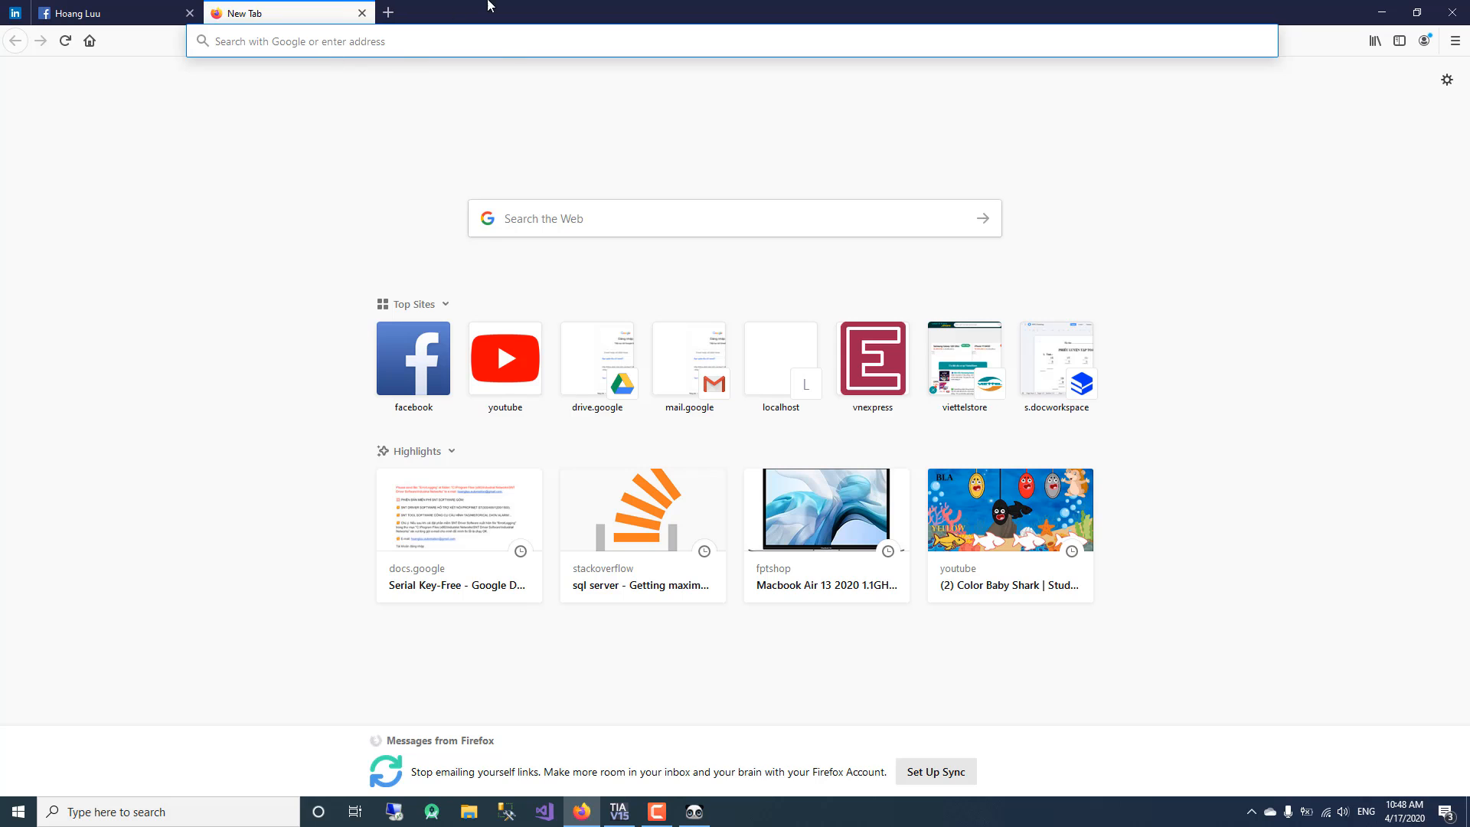
{"action": "left_click", "coordinate": [503, 34]}
{"action": "type", "text": "lotteria"}
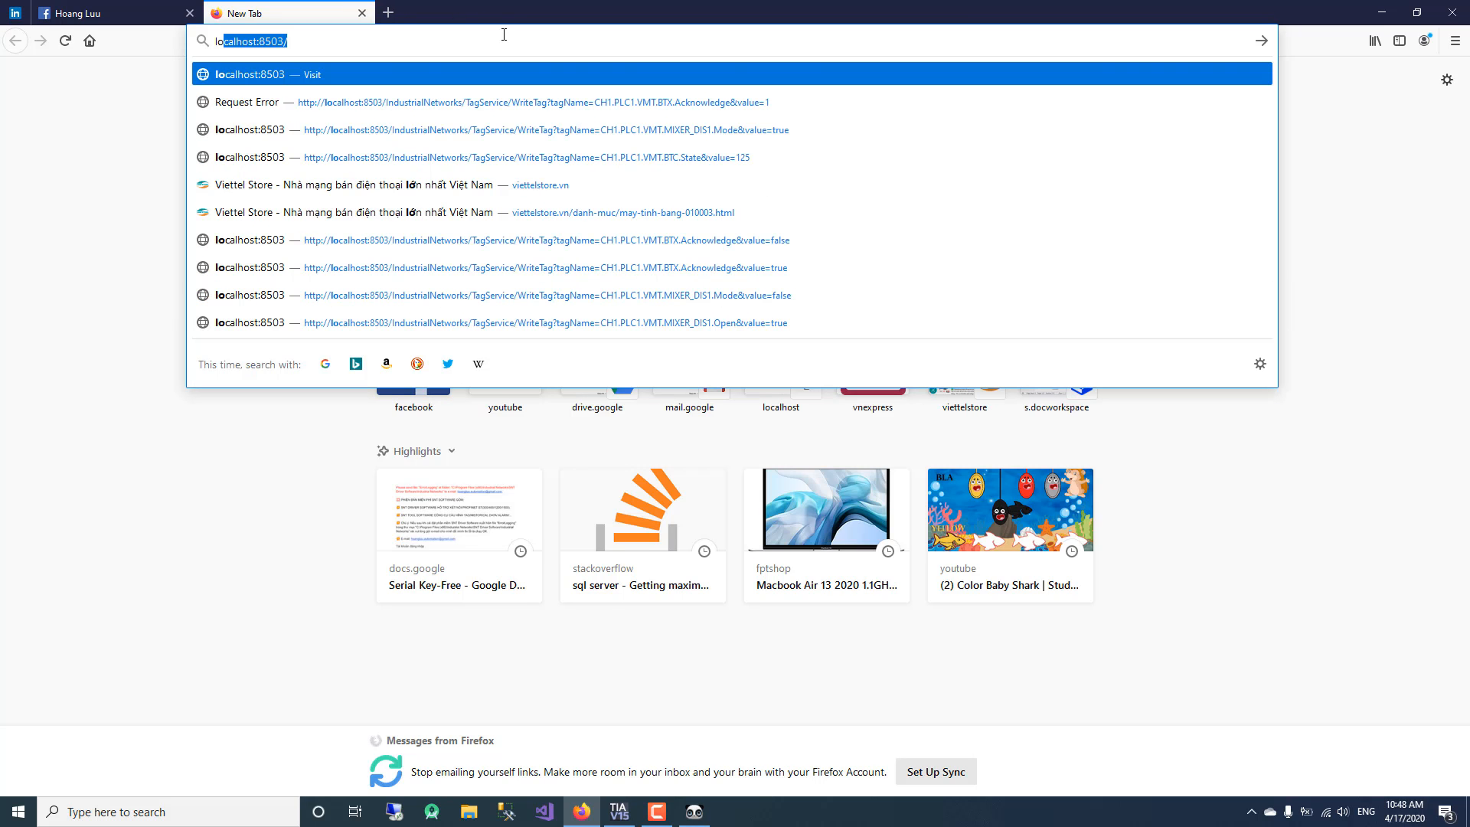
{"action": "key", "text": "Down"}
{"action": "key", "text": "Down"}
{"action": "key", "text": "Down"}
{"action": "key", "text": "Down"}
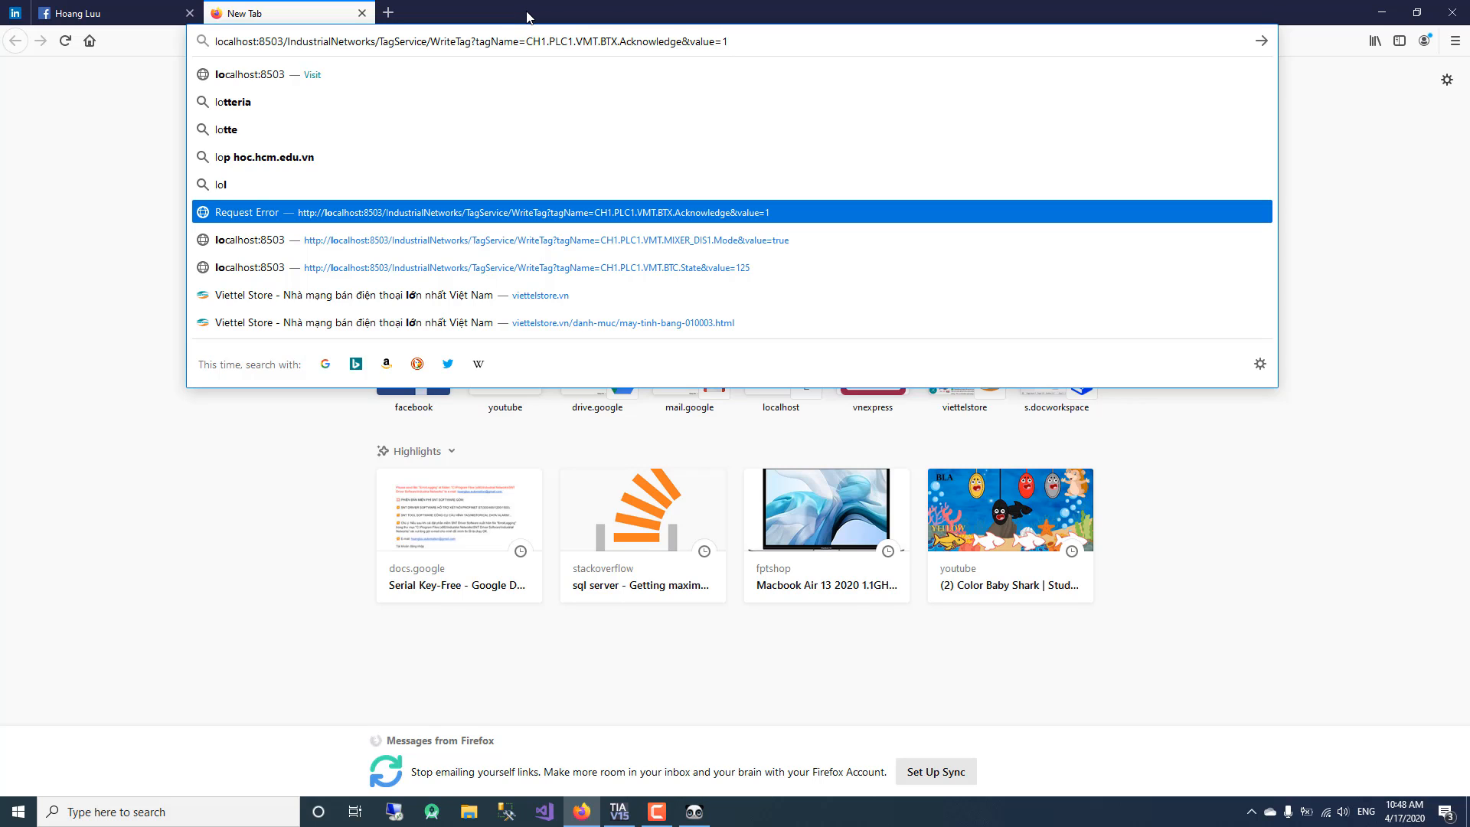
{"action": "left_click_drag", "start_coordinate": [759, 46], "coordinate": [194, 42]}
{"action": "key", "text": "ctrl+c"}
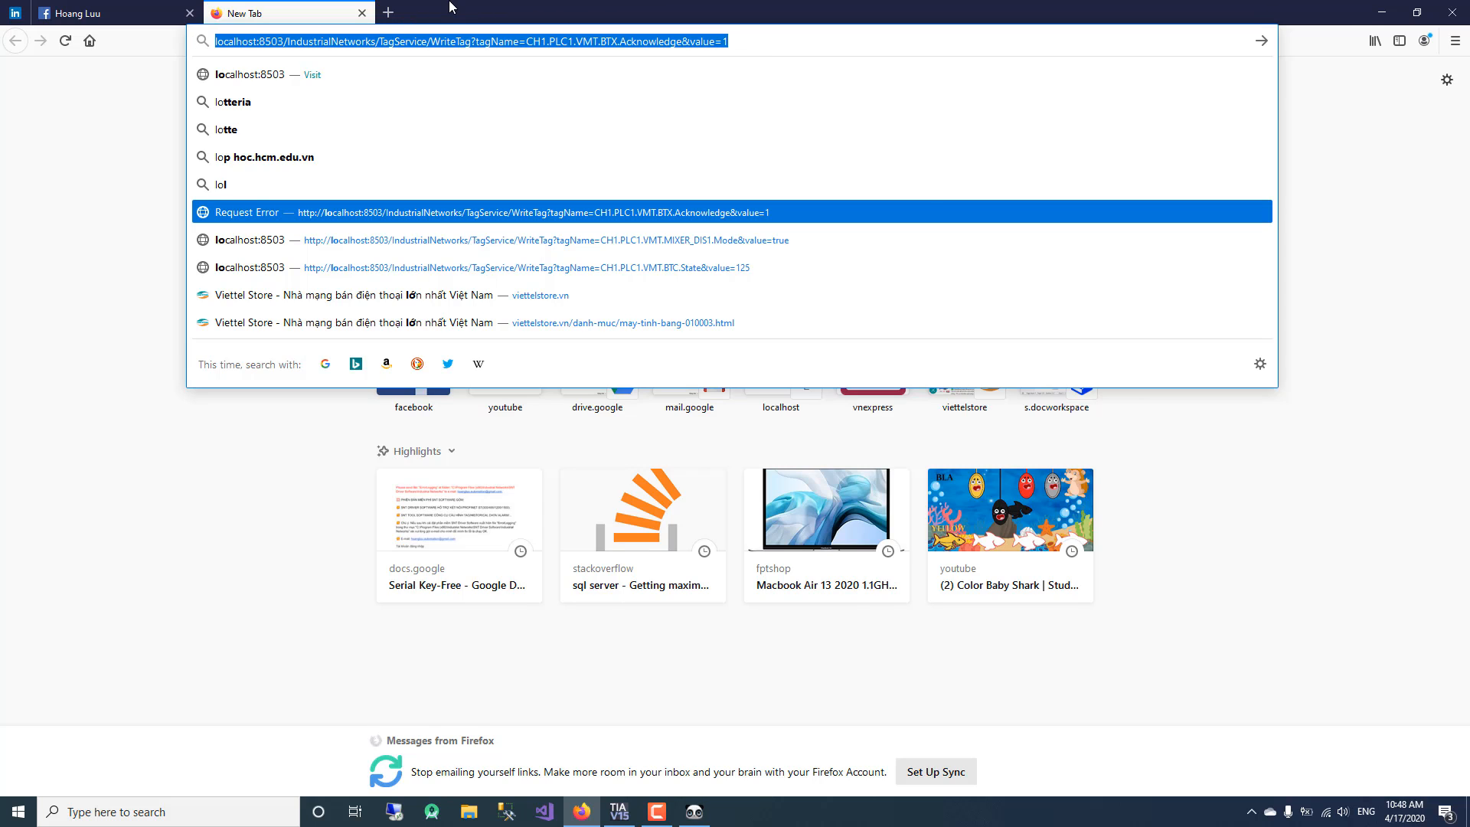
{"action": "left_click_drag", "start_coordinate": [733, 19], "coordinate": [831, 231]}
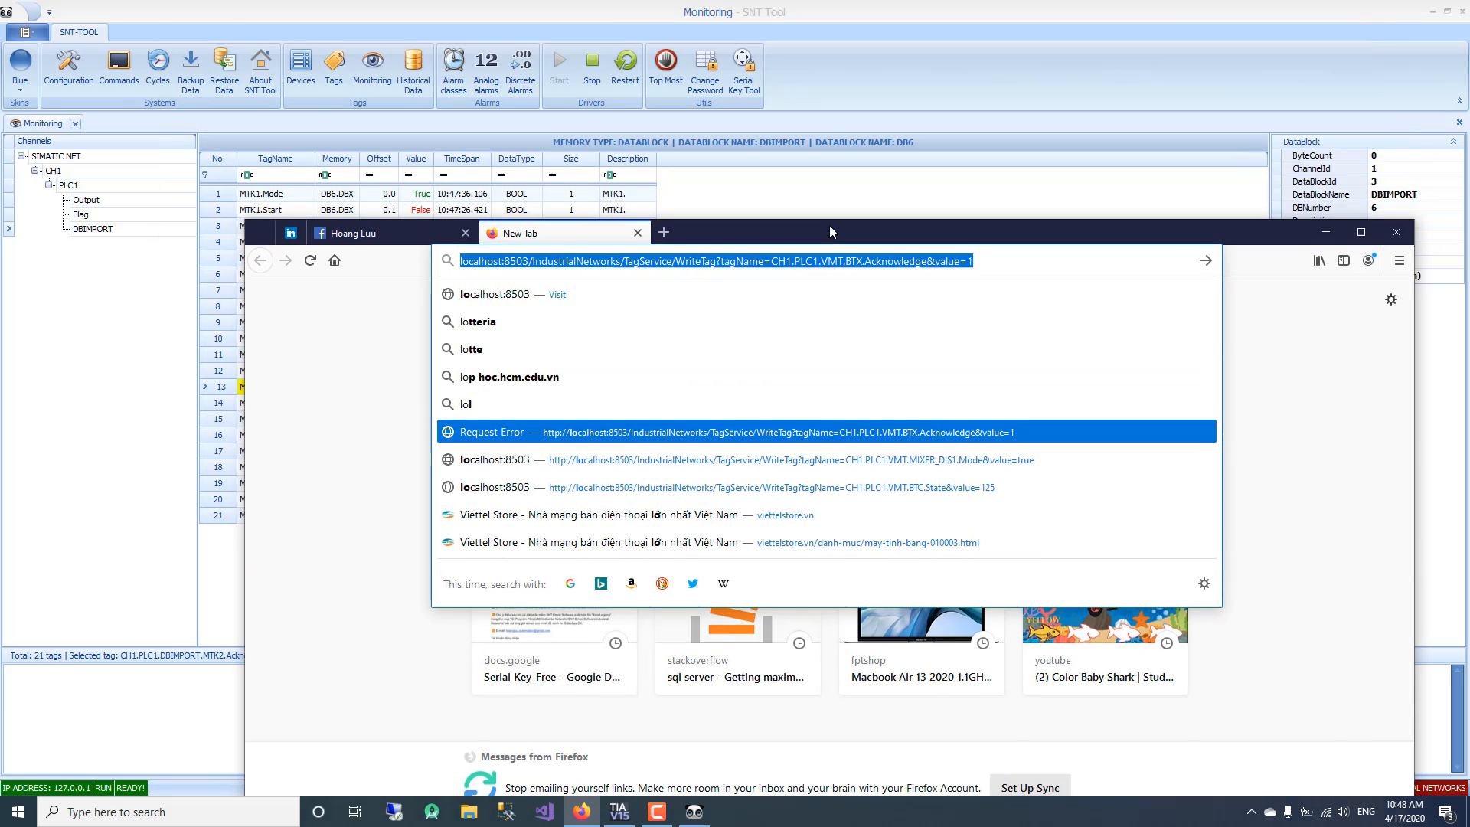
Replace the current blank tab with a fresh one and paste the copied WriteTag address into it.
{"action": "left_click", "coordinate": [664, 232]}
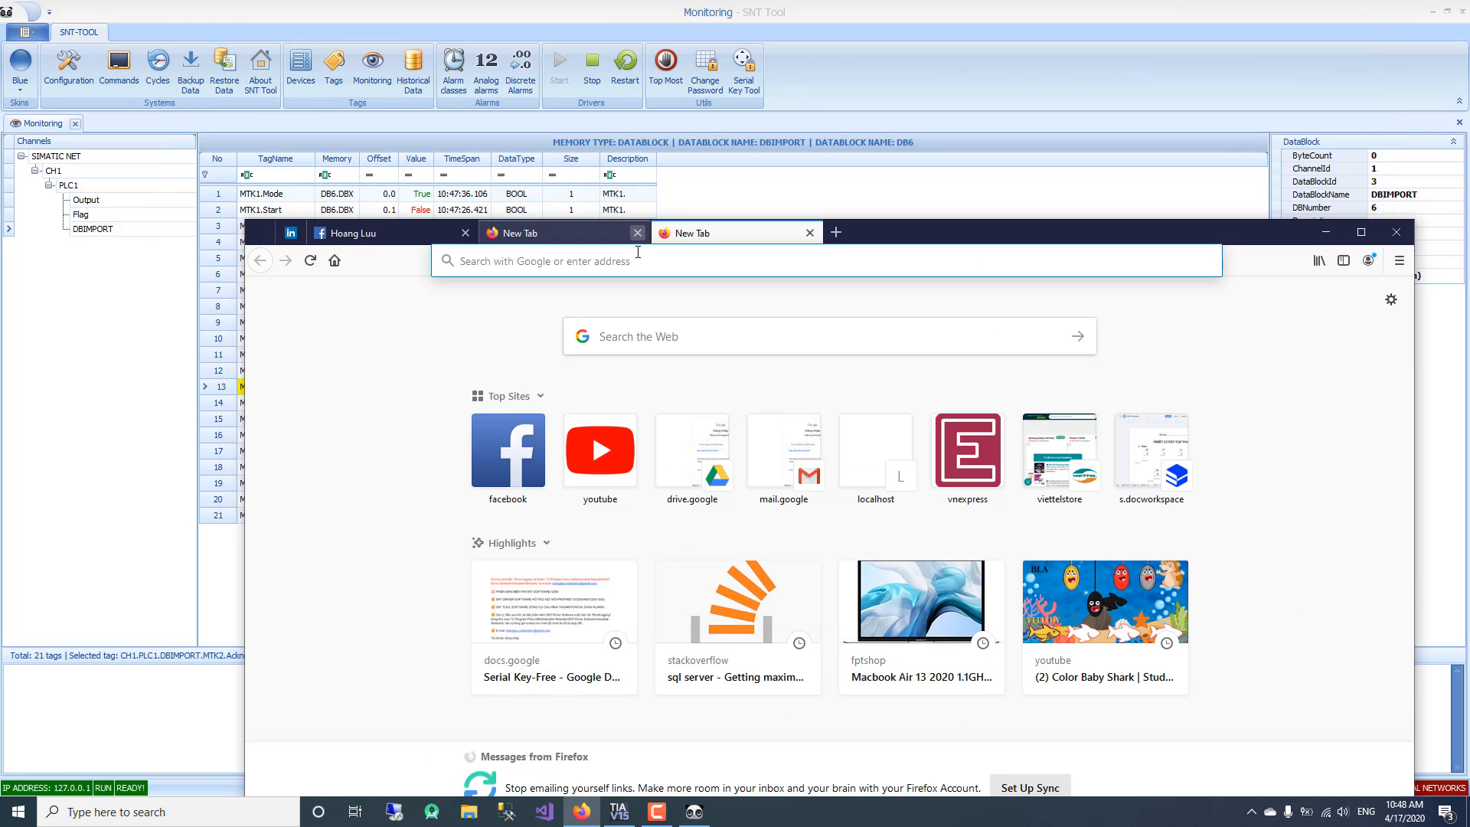
{"action": "left_click", "coordinate": [636, 232]}
{"action": "left_click", "coordinate": [635, 261]}
{"action": "key", "text": "ctrl+v"}
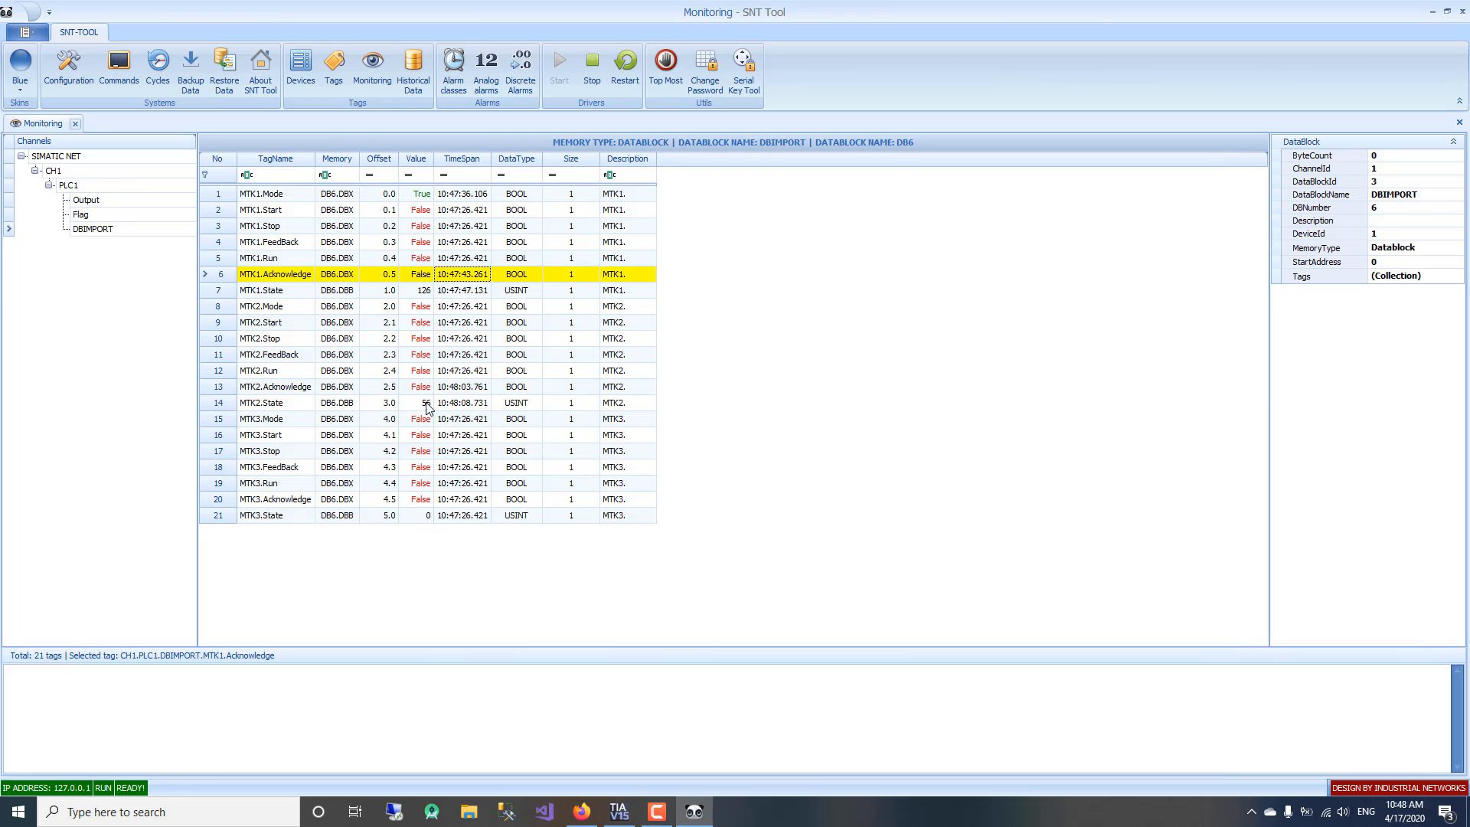
In SNT Tool, copy the full tag name of MTK3.State from its write window and close that window.
{"action": "double_click", "coordinate": [419, 519]}
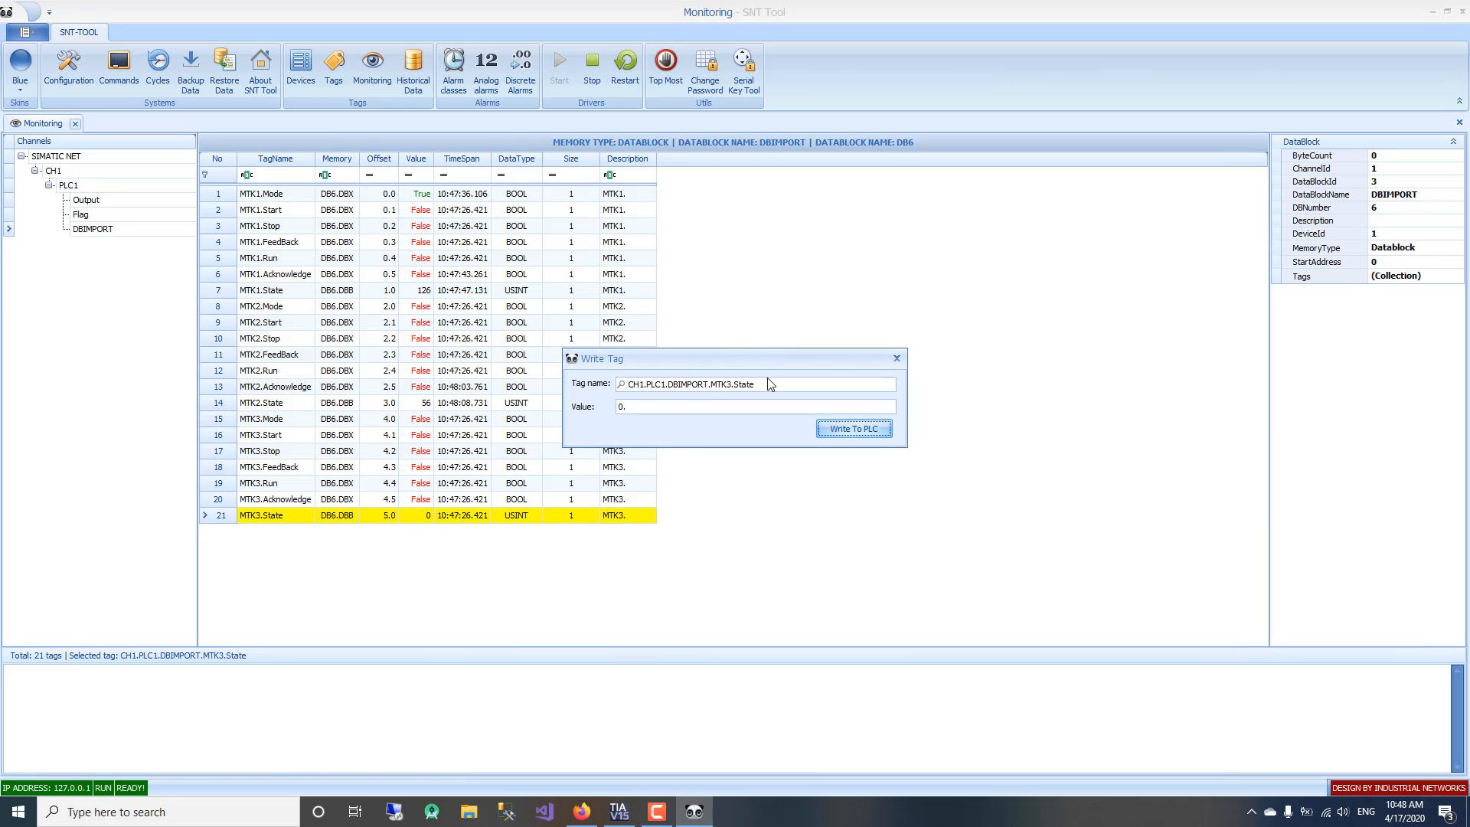
{"action": "left_click", "coordinate": [768, 385]}
{"action": "key", "text": "ctrl+c"}
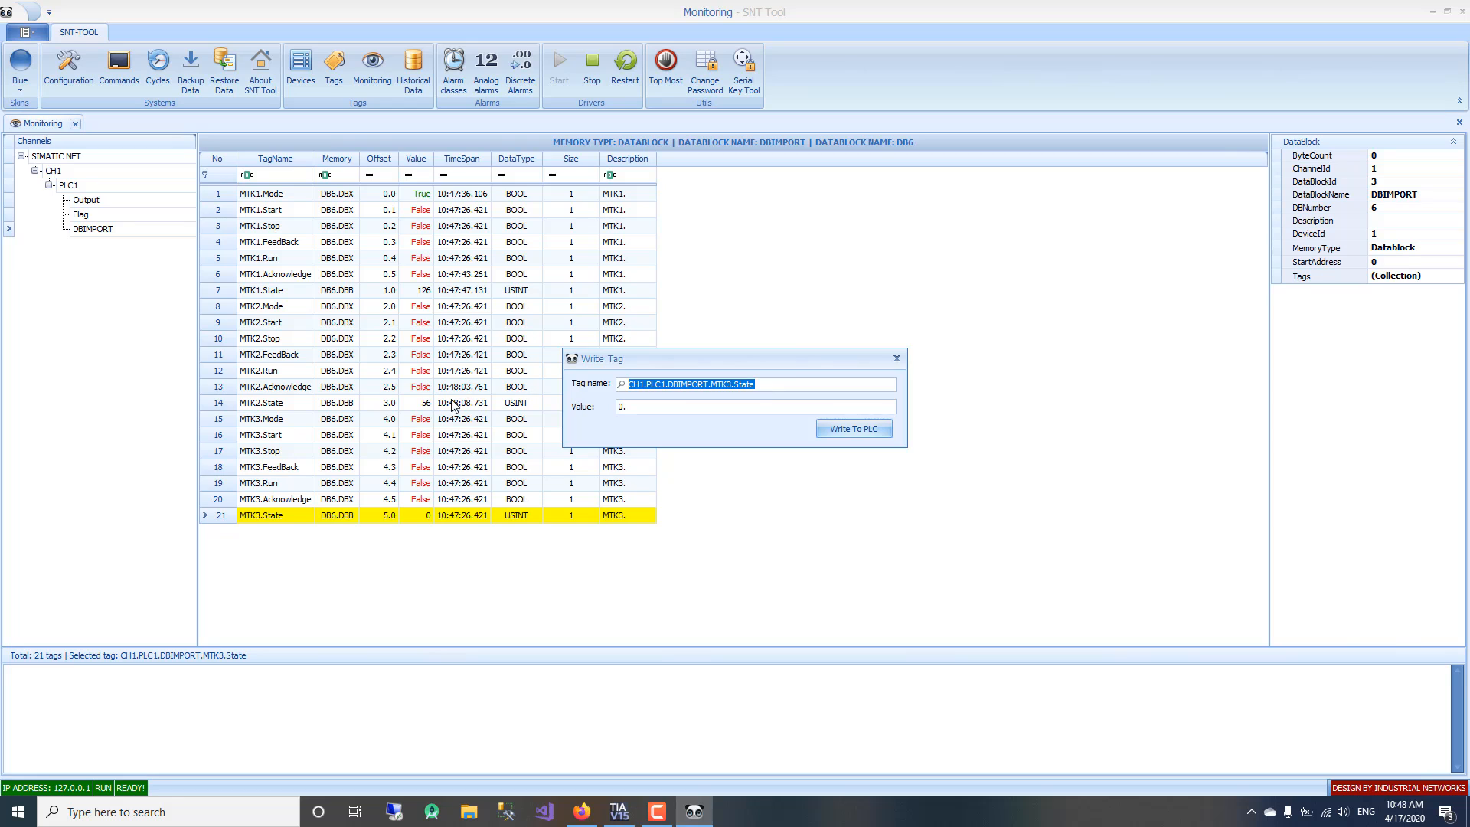
{"action": "left_click", "coordinate": [896, 359]}
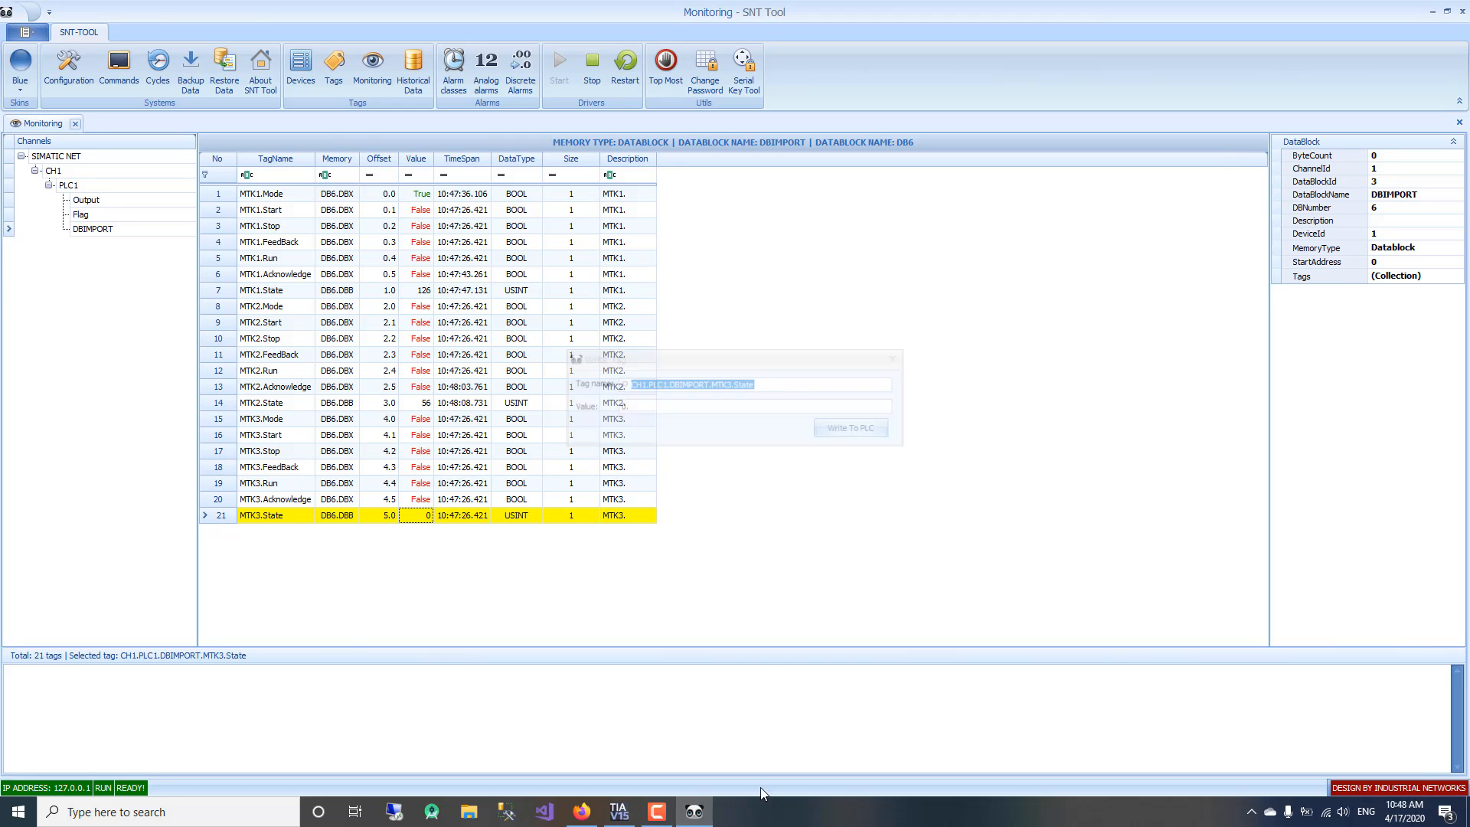
In Firefox, change the WriteTag address to tag CH1.PLC1.DBIMPORT.MTK3.State with value 190 and load it with the monitored tags in view.
{"action": "left_click", "coordinate": [582, 811]}
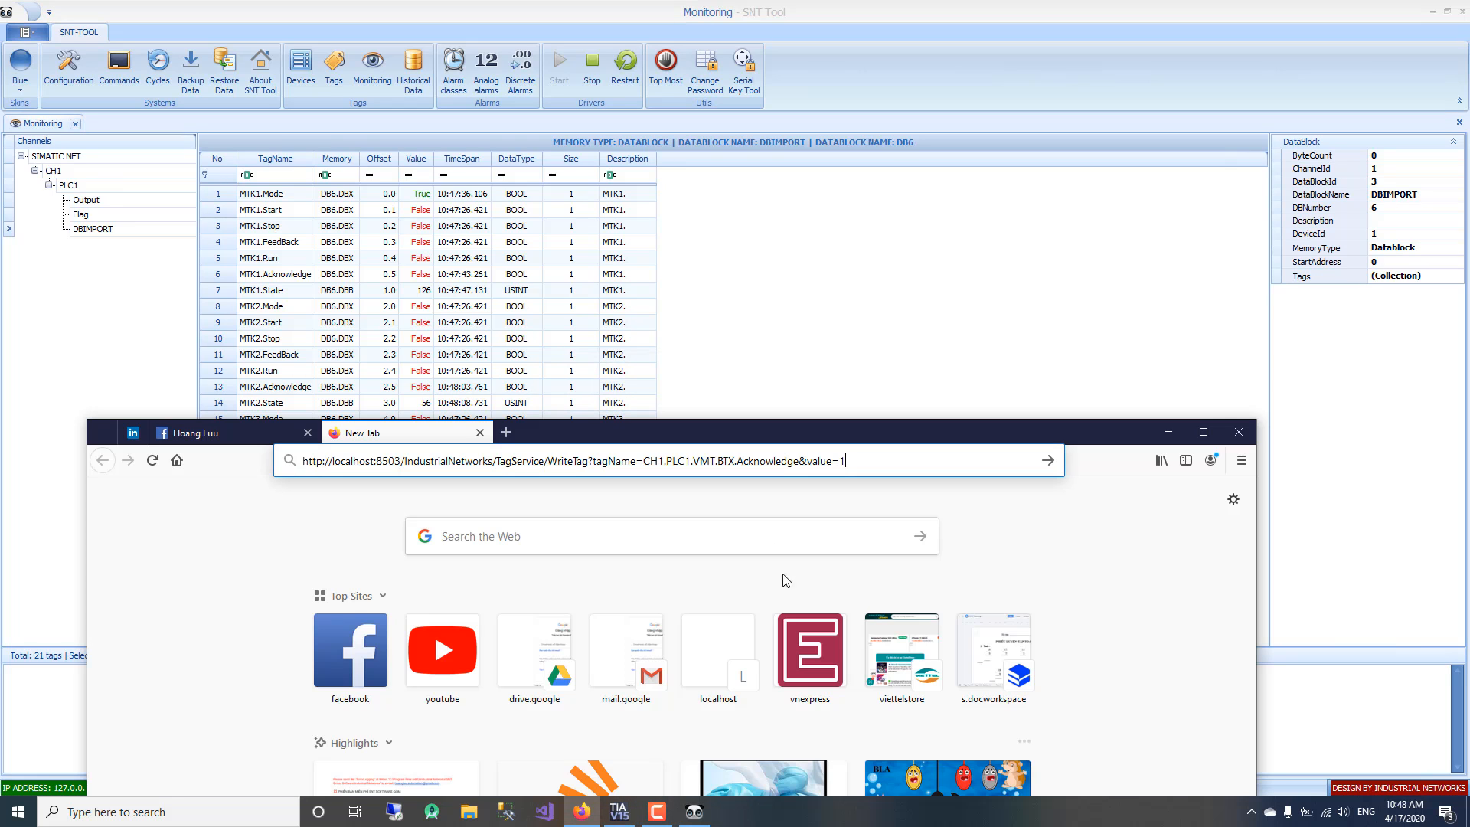
{"action": "left_click", "coordinate": [660, 462]}
{"action": "left_click", "coordinate": [799, 460], "text": "shift"}
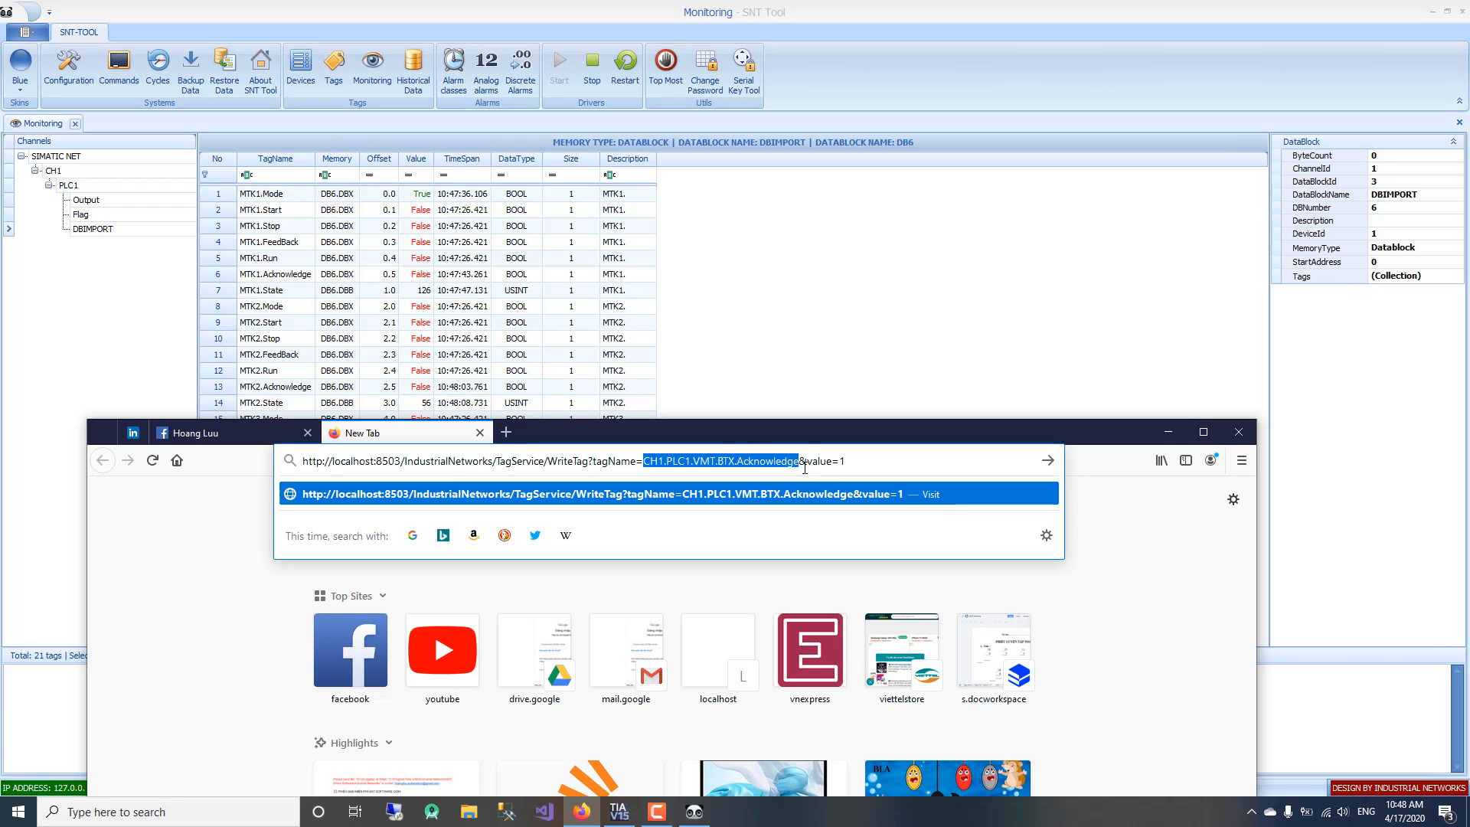
{"action": "key", "text": "ctrl+v"}
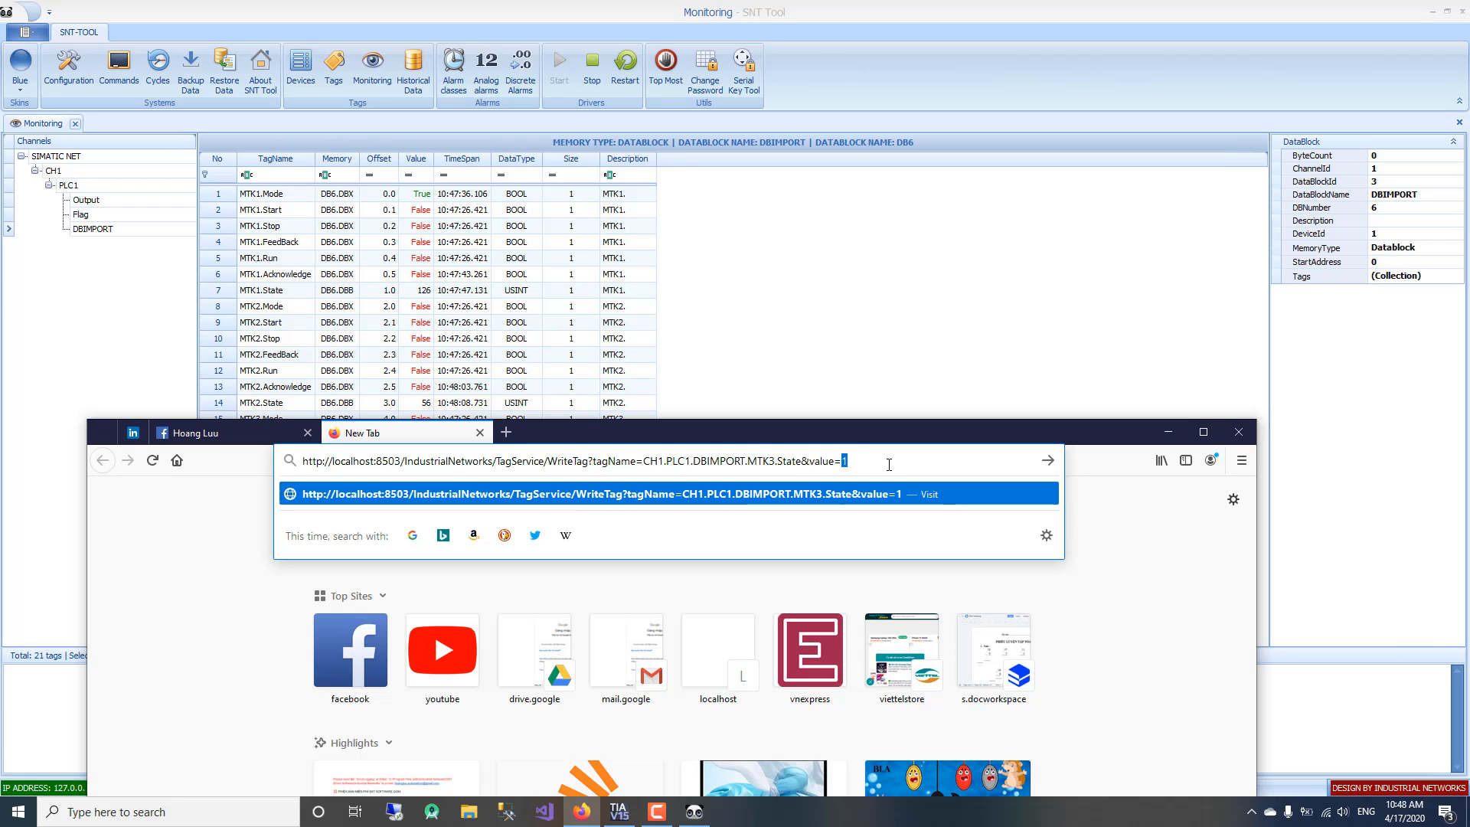
{"action": "type", "text": "190"}
{"action": "left_click_drag", "start_coordinate": [875, 443], "coordinate": [748, 599]}
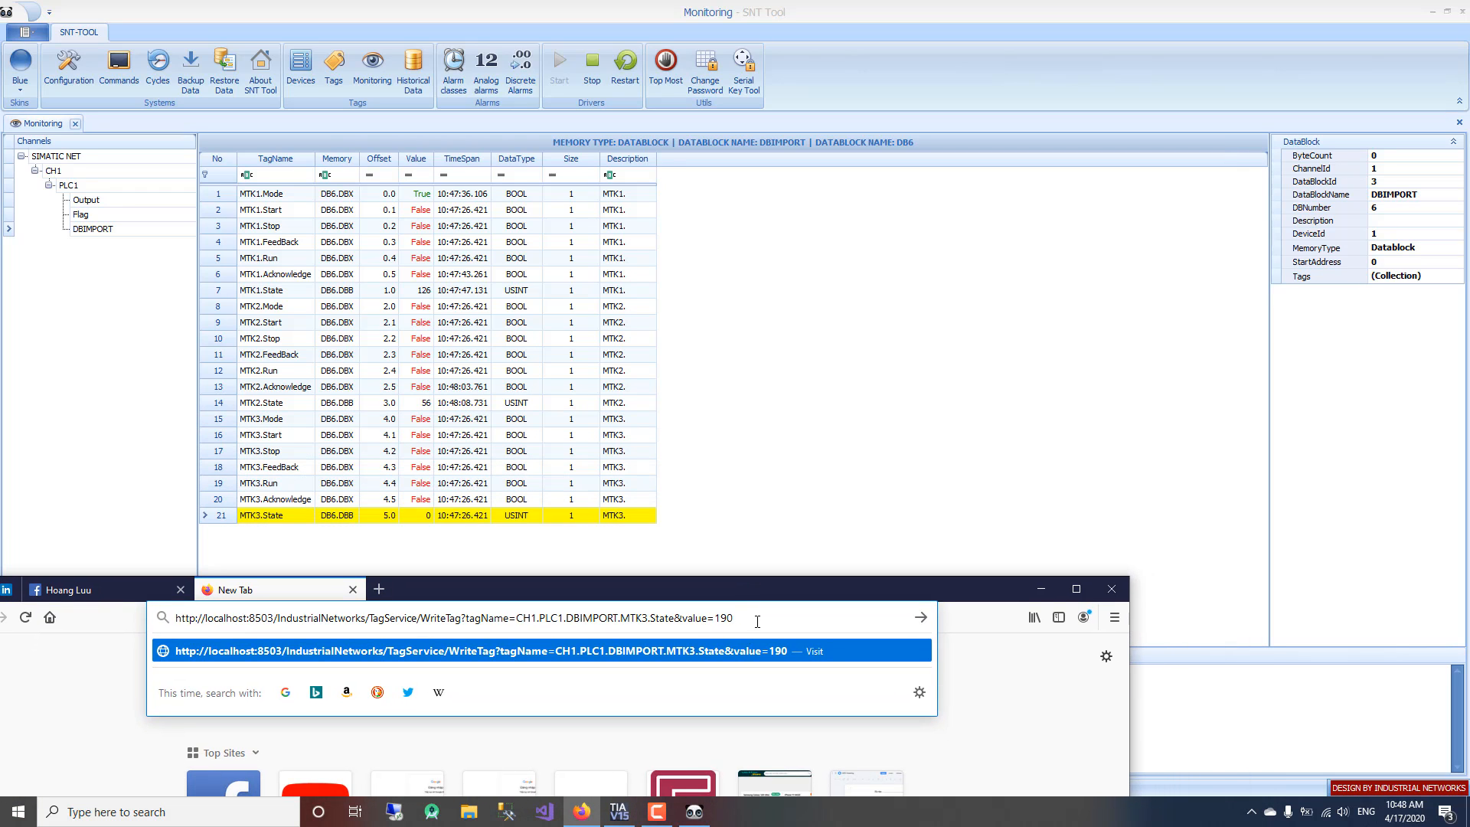
{"action": "key", "text": "Return"}
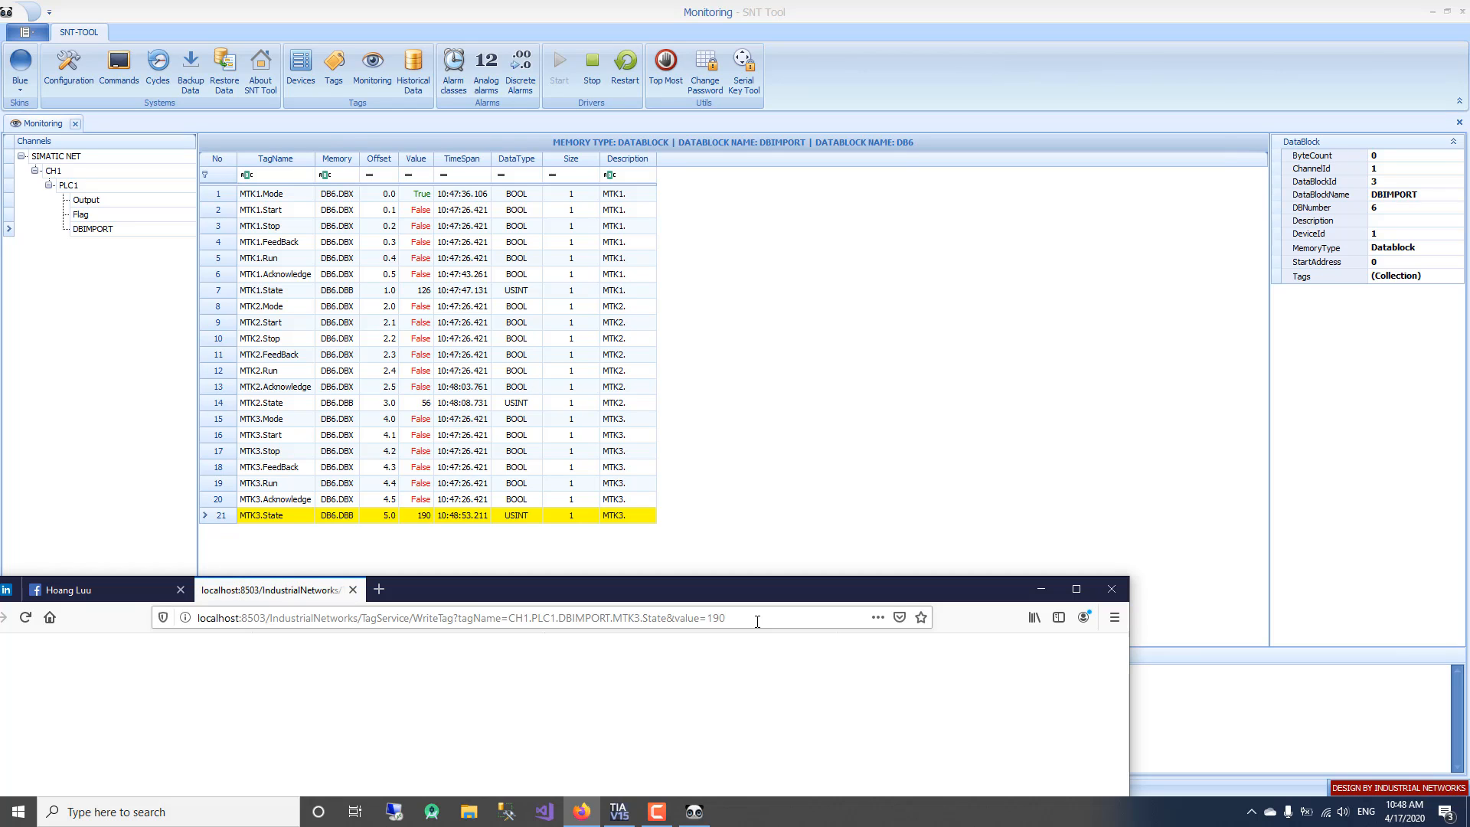
Change the value in the WriteTag address for MTK3.State to 80 and load it.
{"action": "left_click", "coordinate": [766, 617]}
{"action": "left_click", "coordinate": [766, 617]}
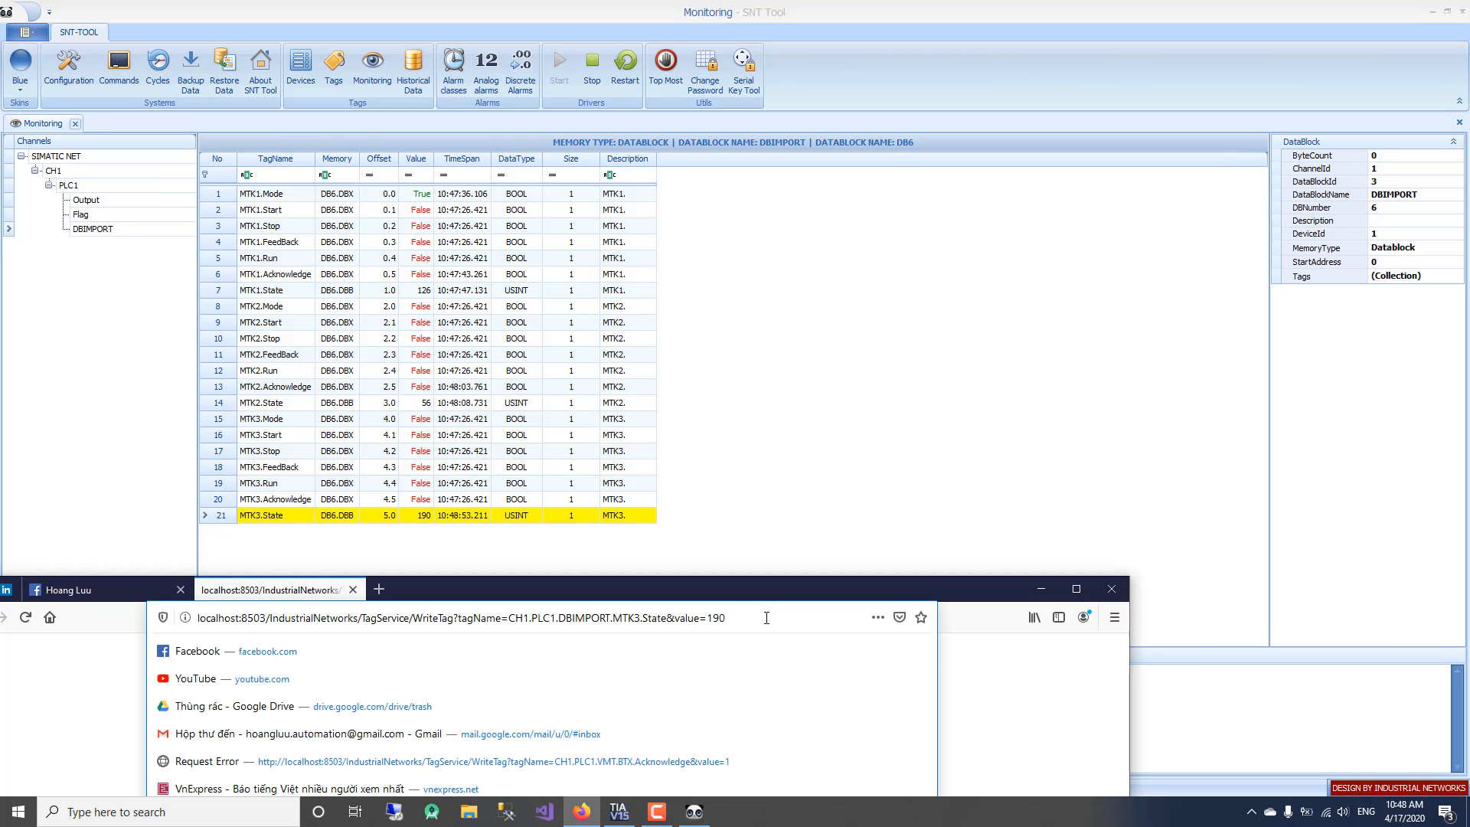
{"action": "key", "text": "BackSpace"}
{"action": "key", "text": "BackSpace"}
{"action": "key", "text": "BackSpace"}
{"action": "type", "text": "80"}
{"action": "key", "text": "Return"}
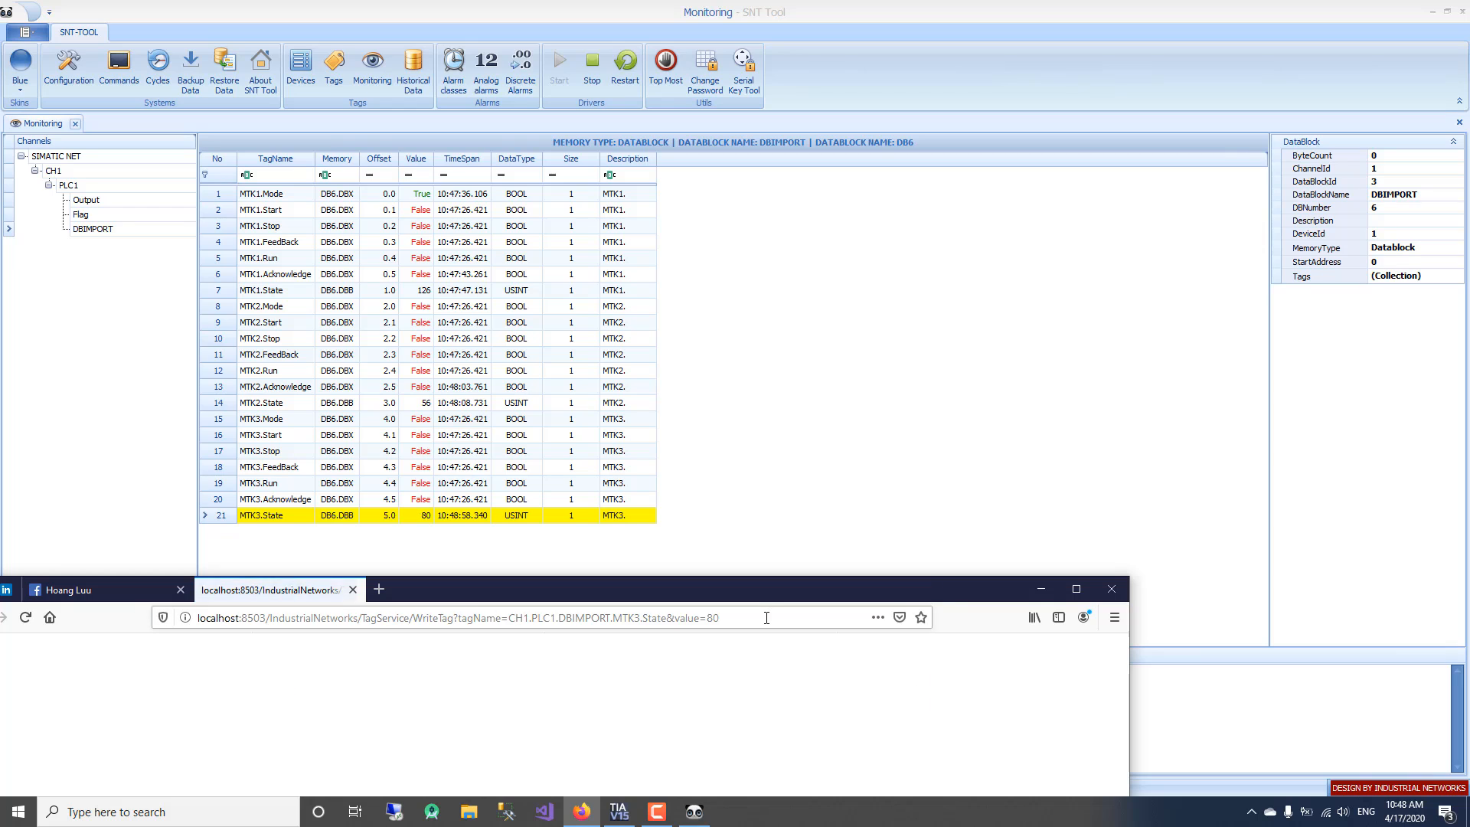
Send another write to MTK3.State through the WriteTag address, this time with value 66.
{"action": "left_click", "coordinate": [766, 617]}
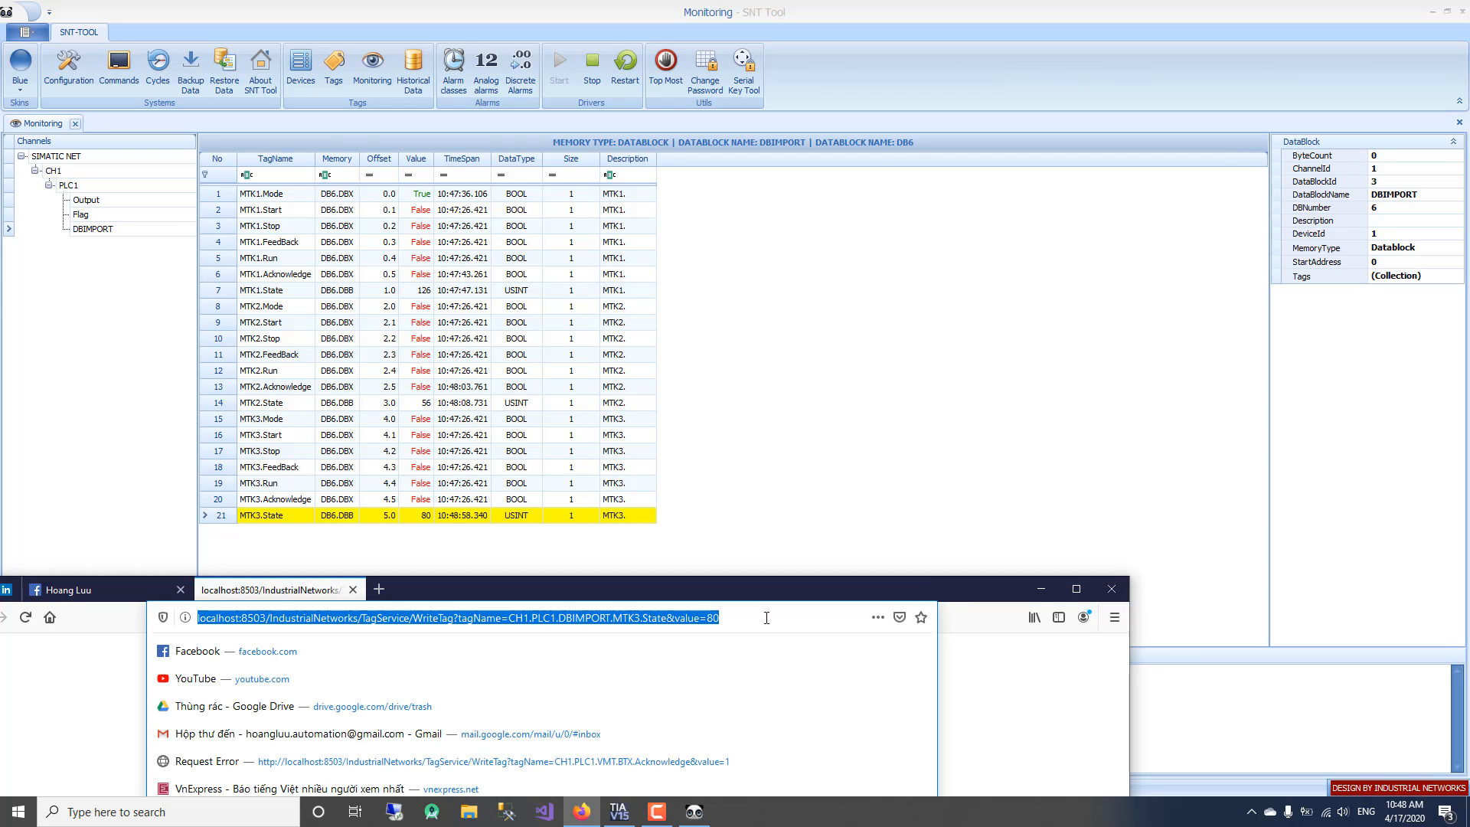
{"action": "left_click", "coordinate": [767, 617]}
{"action": "key", "text": "BackSpace"}
{"action": "key", "text": "BackSpace"}
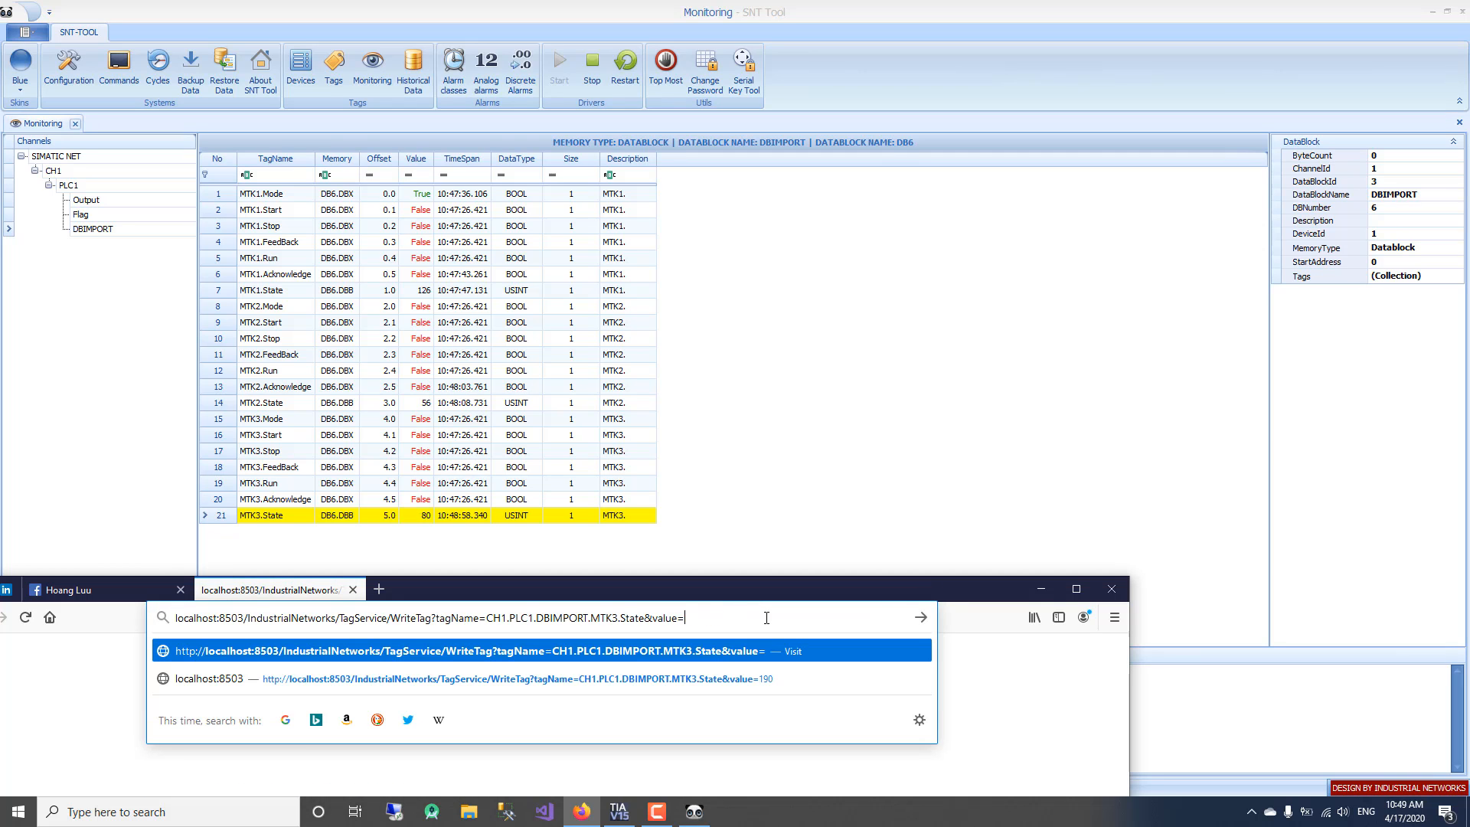
{"action": "type", "text": "66"}
{"action": "key", "text": "Return"}
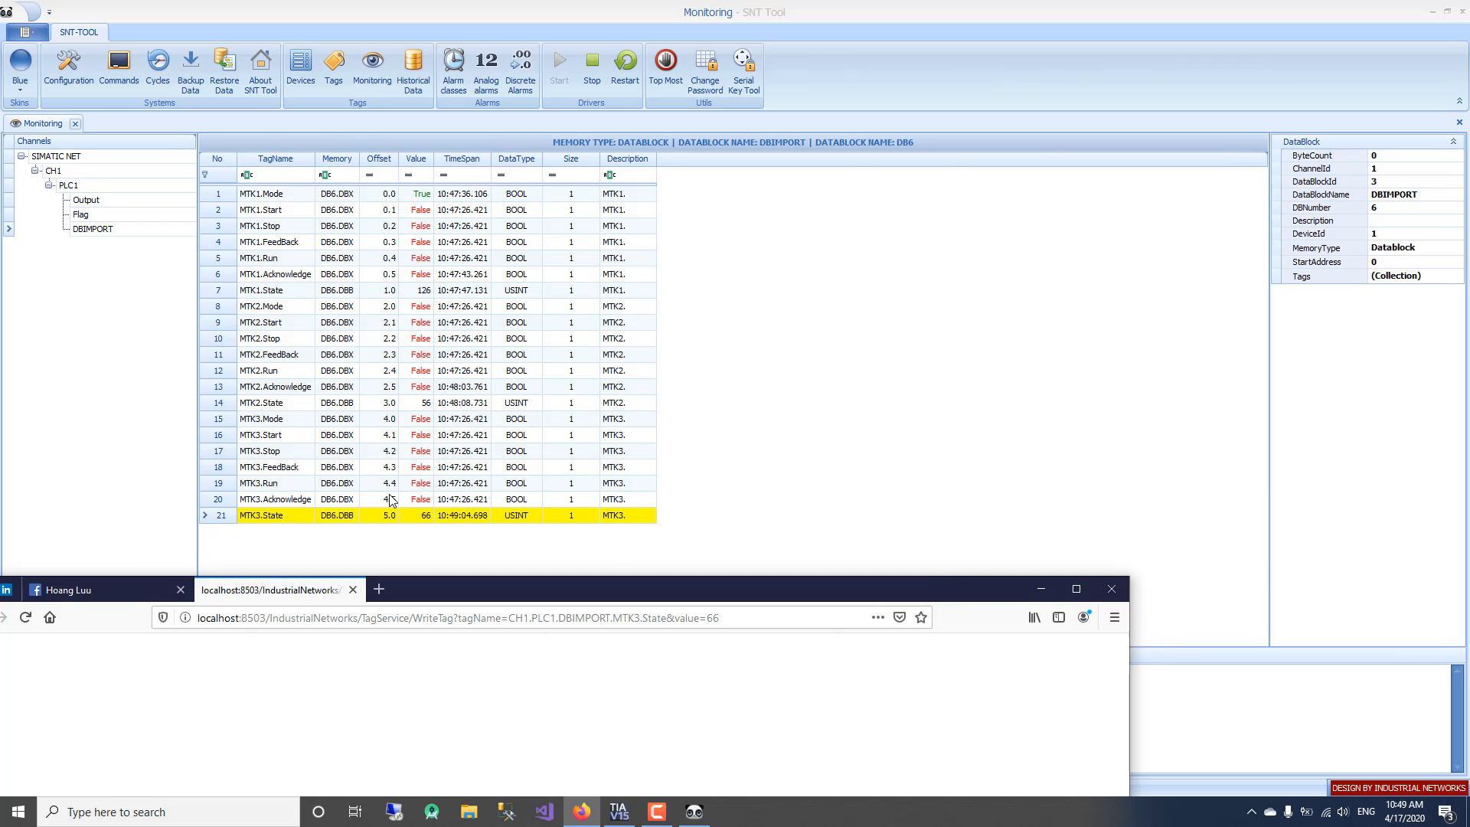
In SNT Tool, copy the full tag name of MTK3.Acknowledge from its write window and close that window.
{"action": "double_click", "coordinate": [426, 502]}
{"action": "double_click", "coordinate": [719, 386]}
{"action": "key", "text": "ctrl+c"}
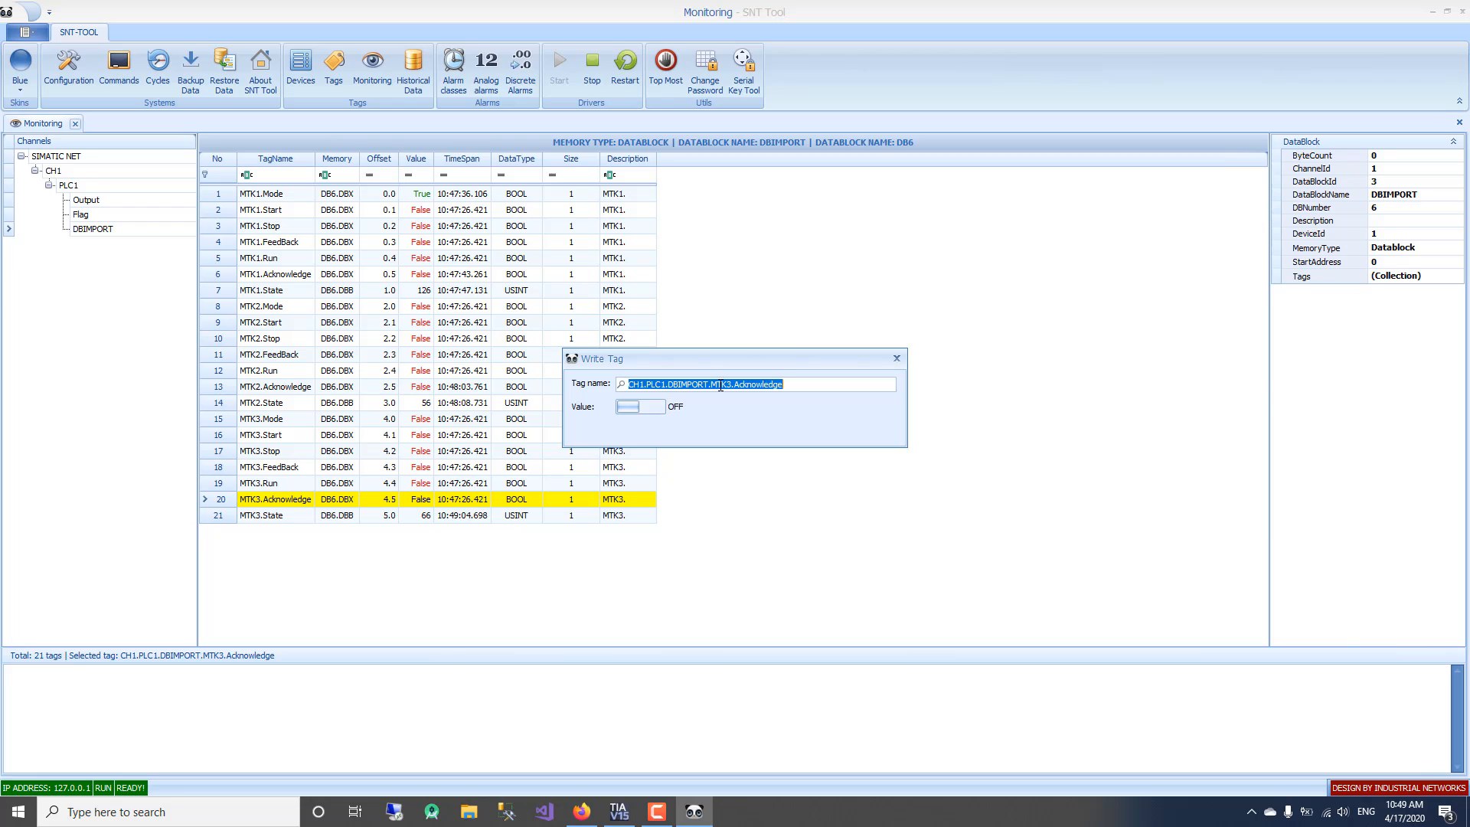
{"action": "left_click", "coordinate": [581, 812]}
{"action": "left_click", "coordinate": [689, 617]}
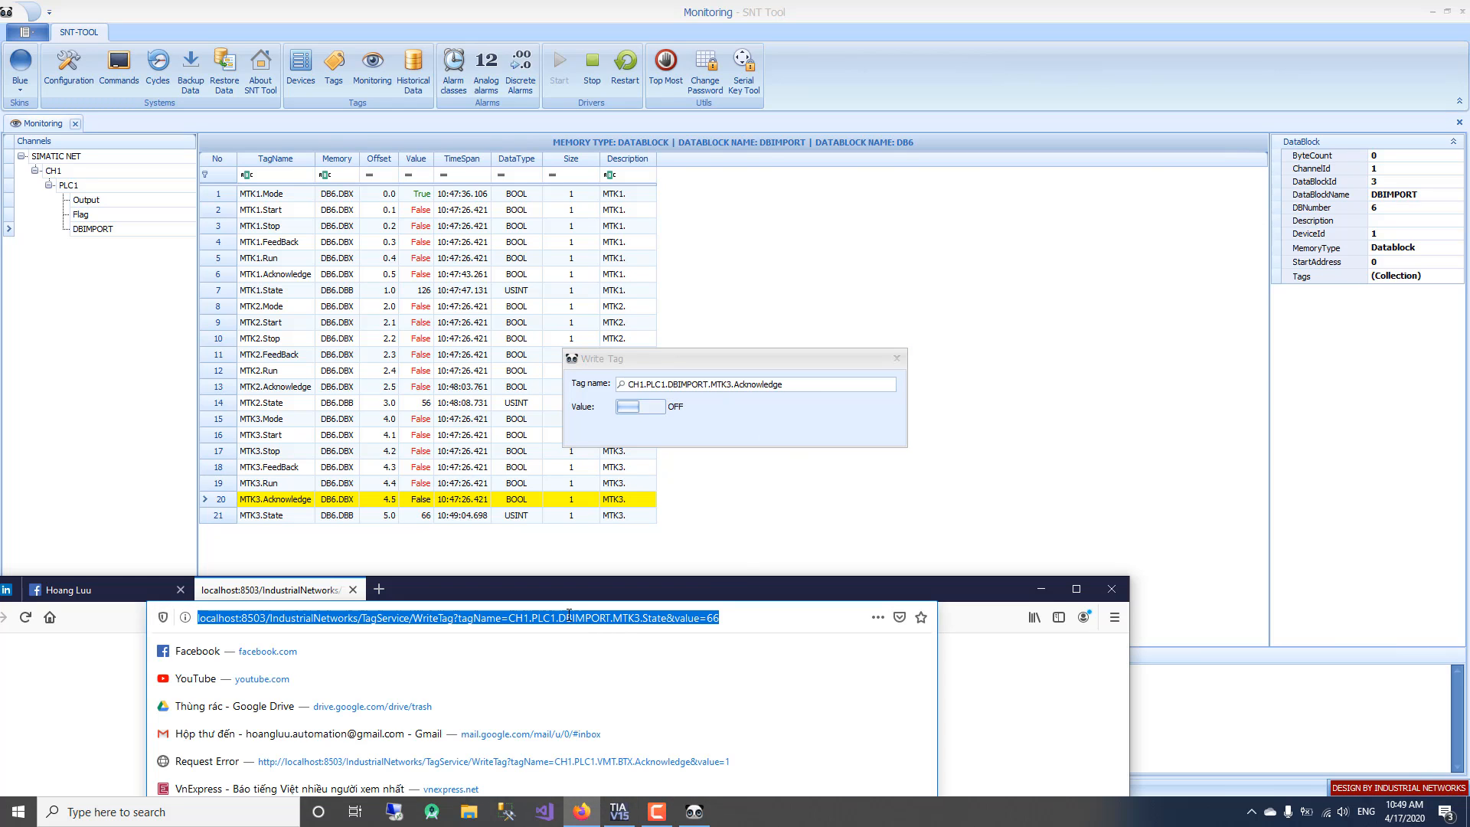
{"action": "left_click", "coordinate": [898, 357]}
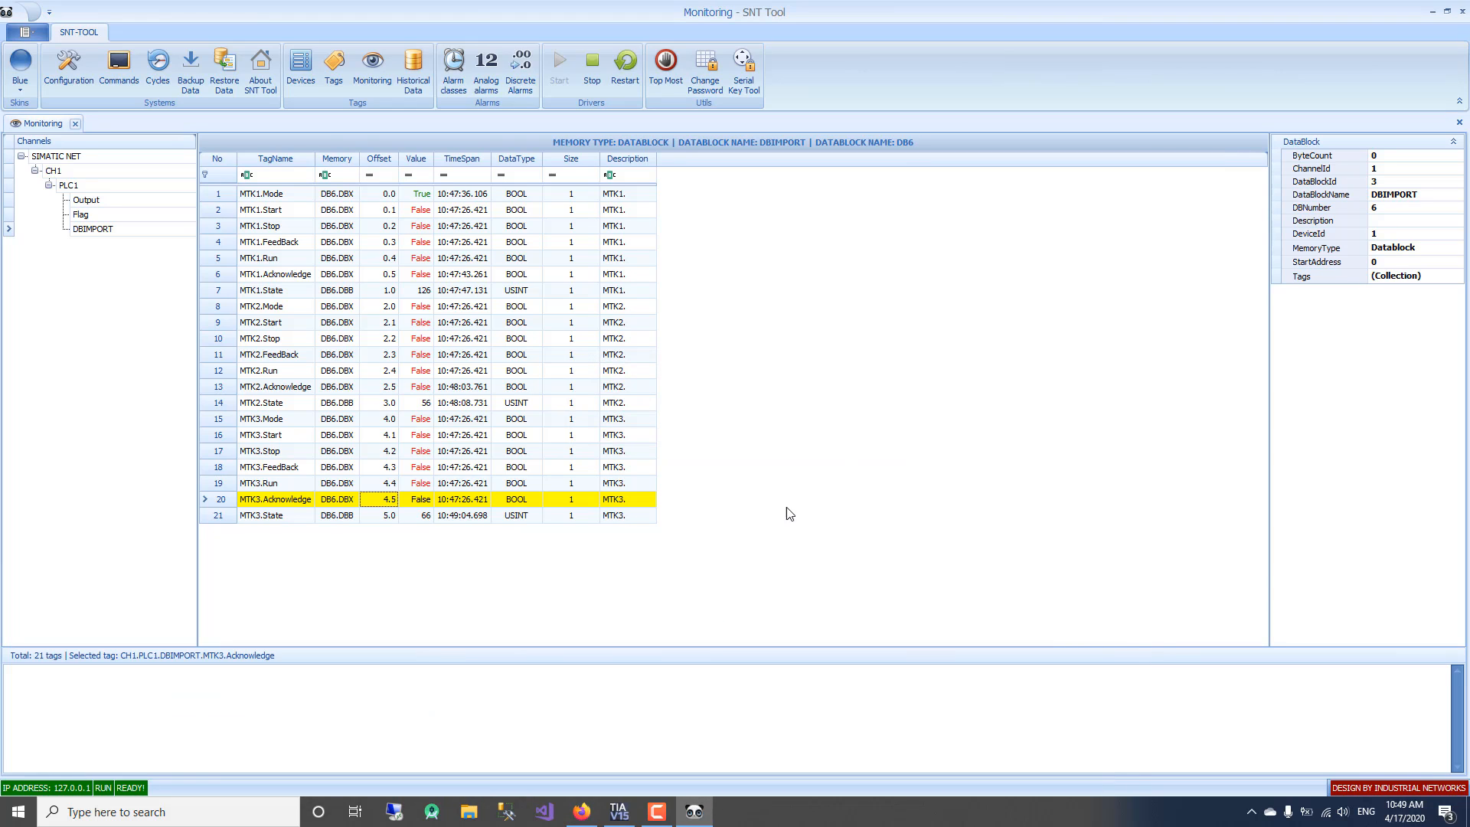
In Firefox, replace the tag in the WriteTag address with CH1.PLC1.DBIMPORT.MTK3.Acknowledge, set its value to true and load it.
{"action": "key", "text": "alt+Tab"}
{"action": "left_click", "coordinate": [627, 622]}
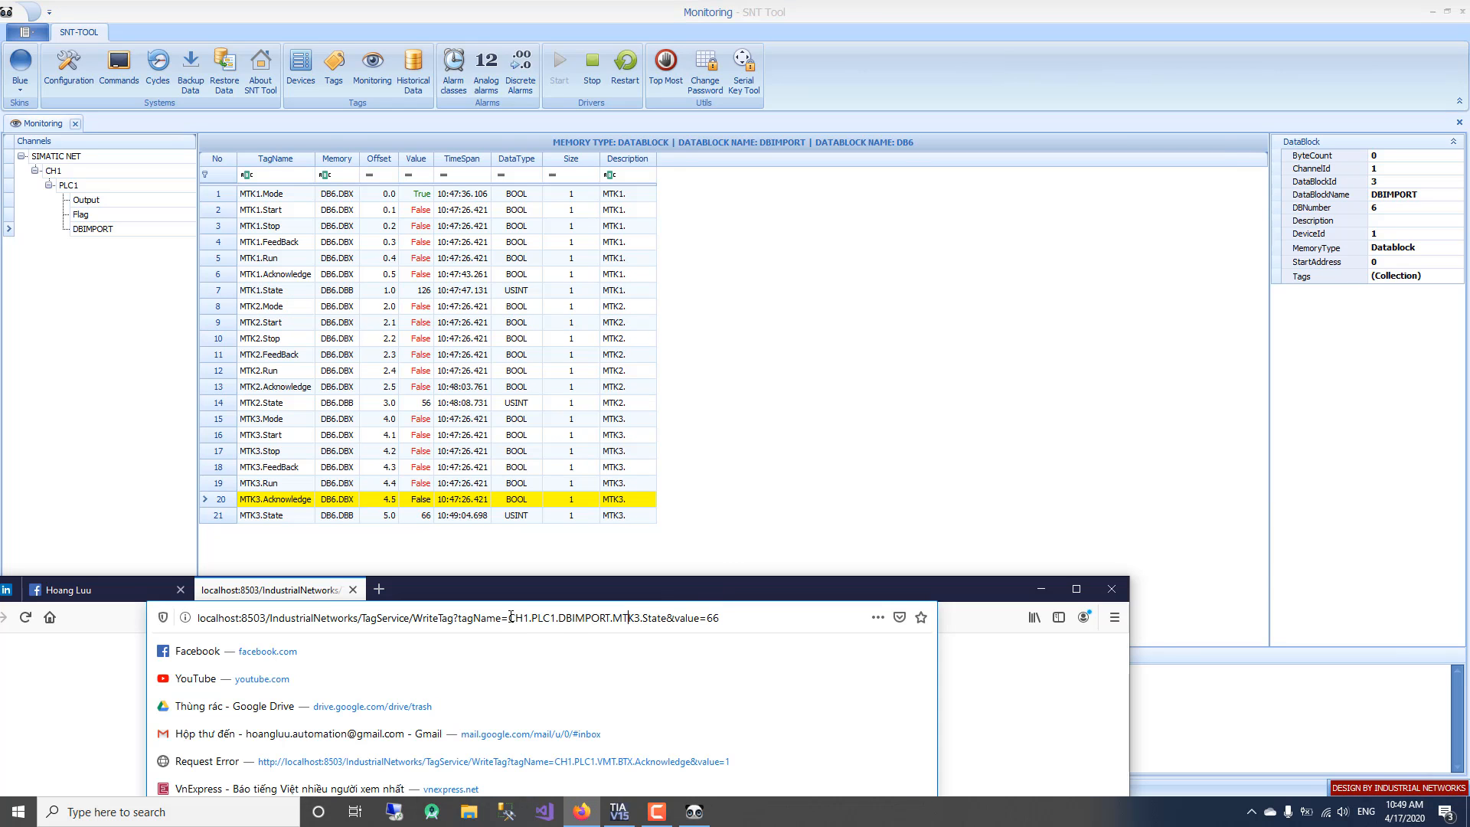
{"action": "left_click", "coordinate": [668, 618], "text": "shift"}
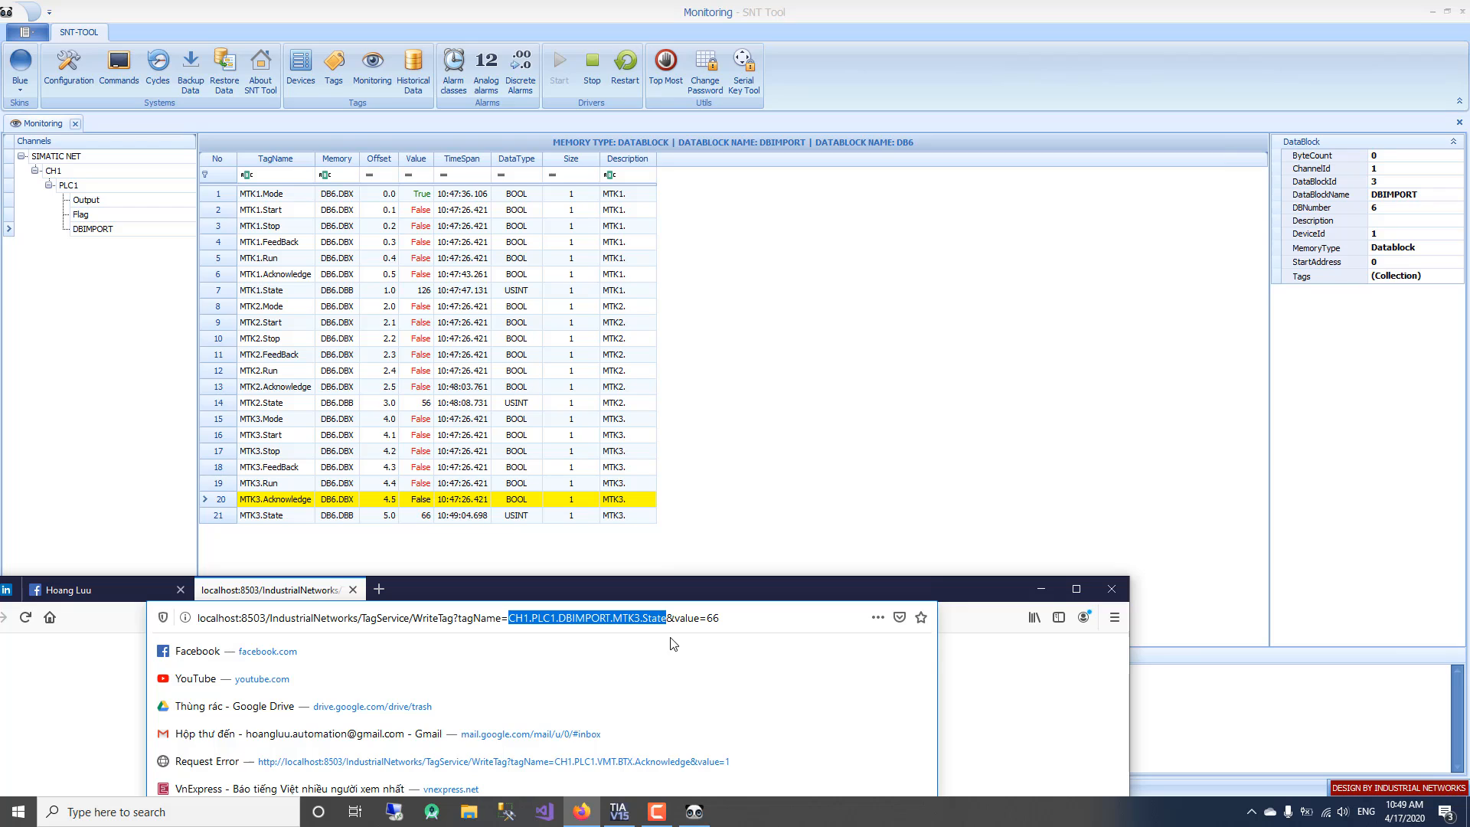
{"action": "key", "text": "ctrl+v"}
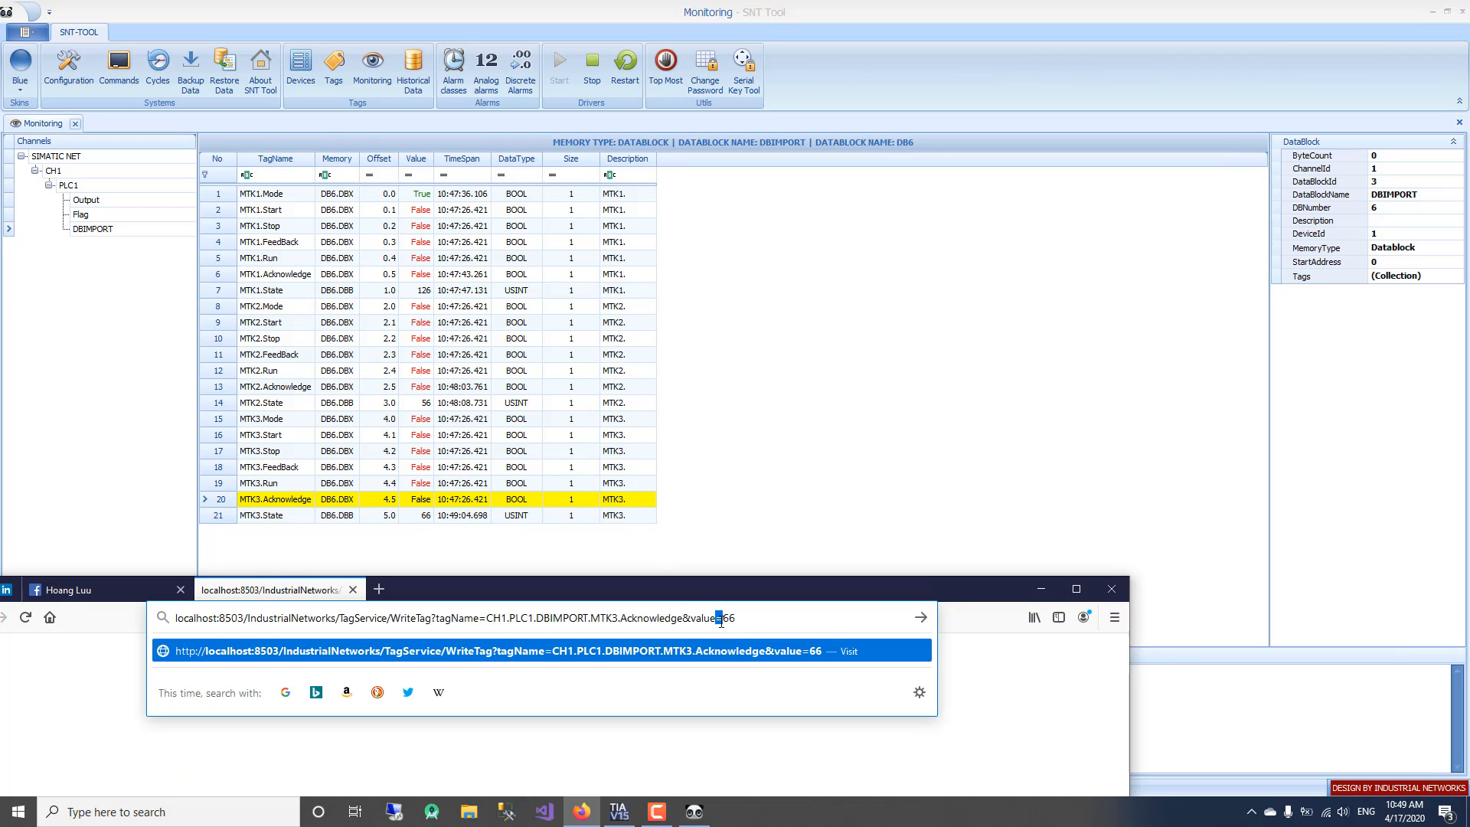
{"action": "double_click", "coordinate": [750, 618]}
{"action": "type", "text": "true"}
{"action": "key", "text": "Return"}
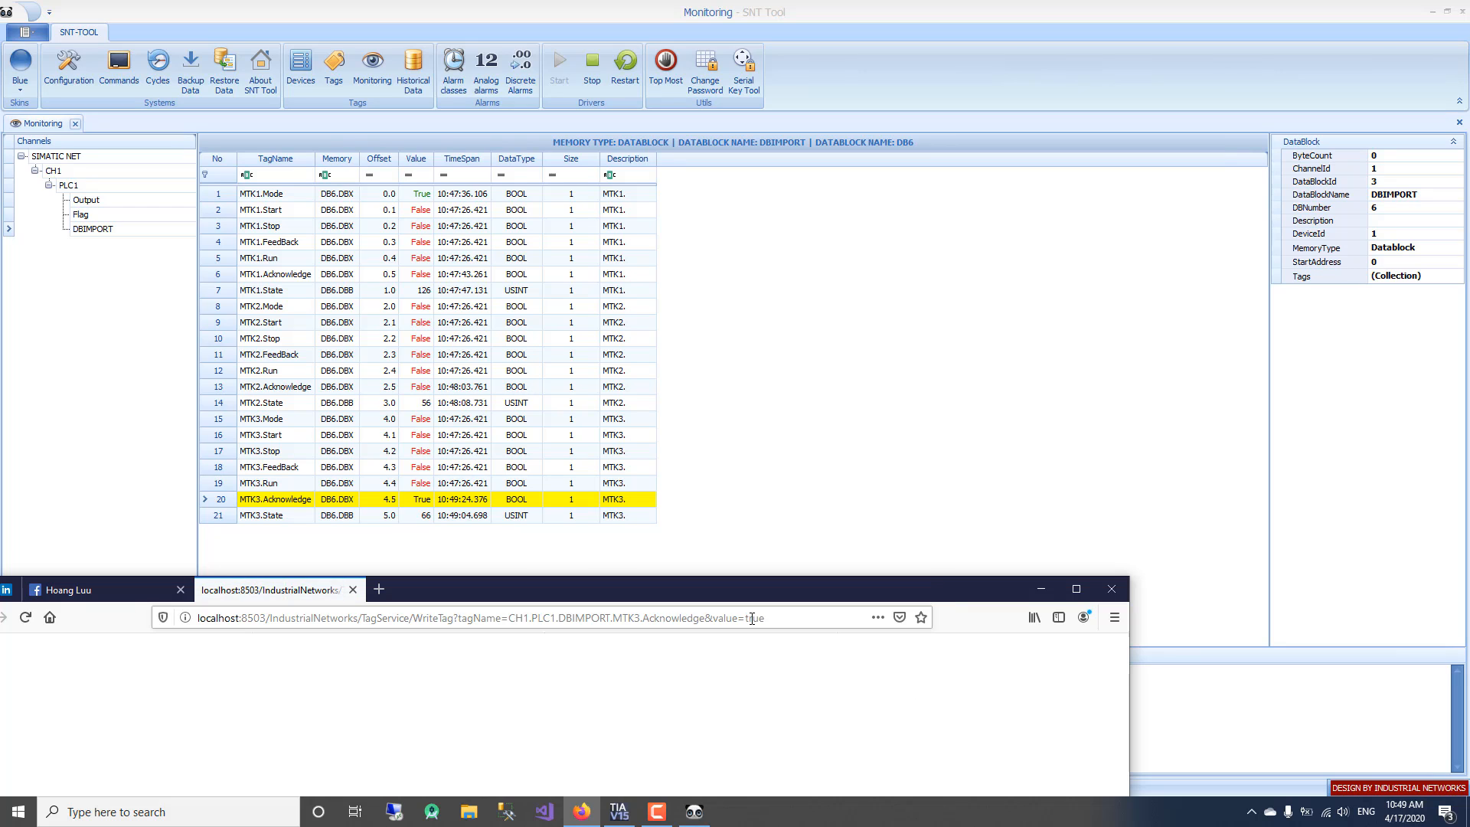
Change the value in the WriteTag address for MTK3.Acknowledge to false and load it.
{"action": "left_click", "coordinate": [752, 624]}
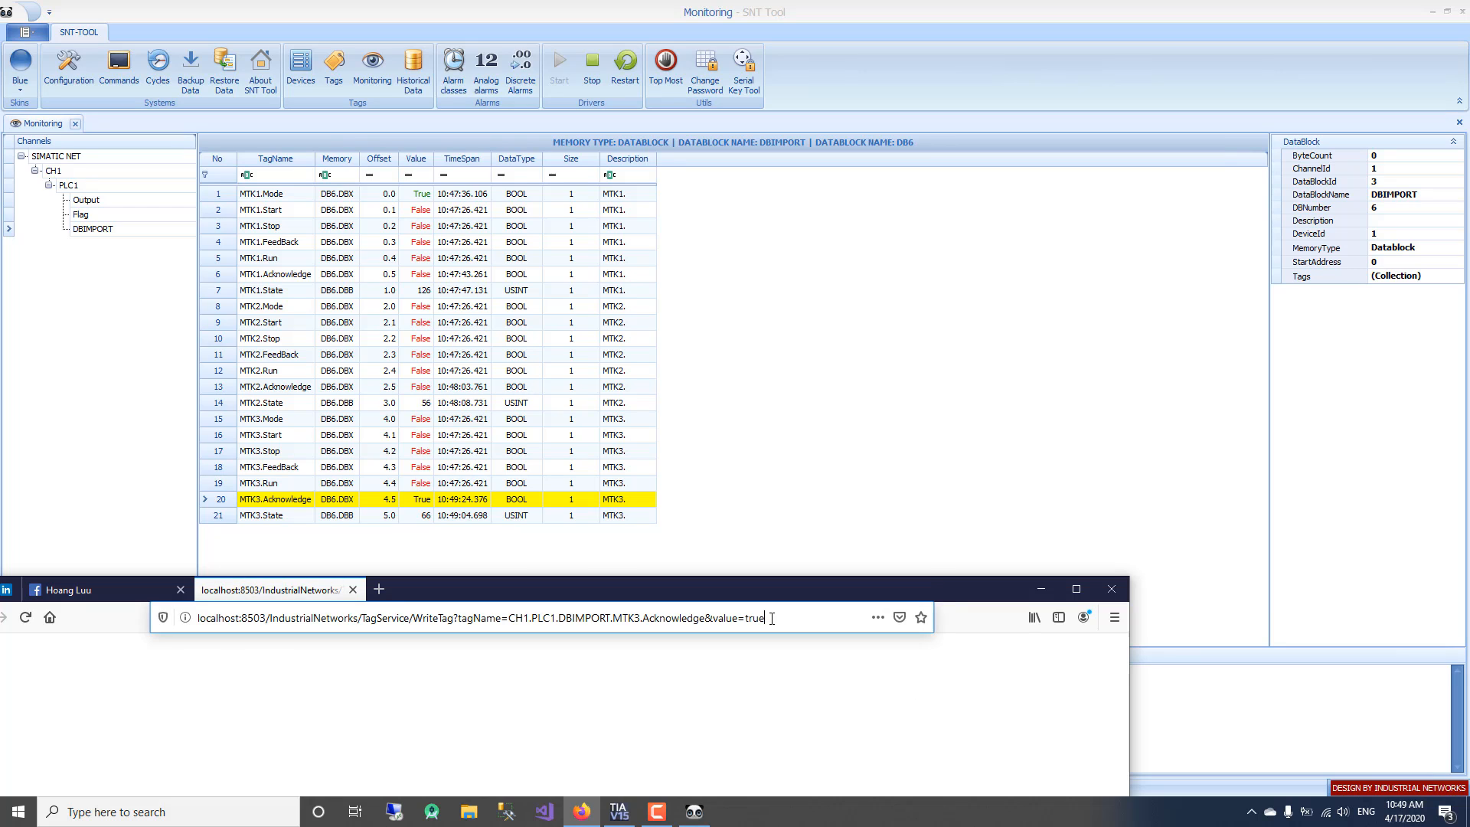
{"action": "left_click", "coordinate": [749, 621]}
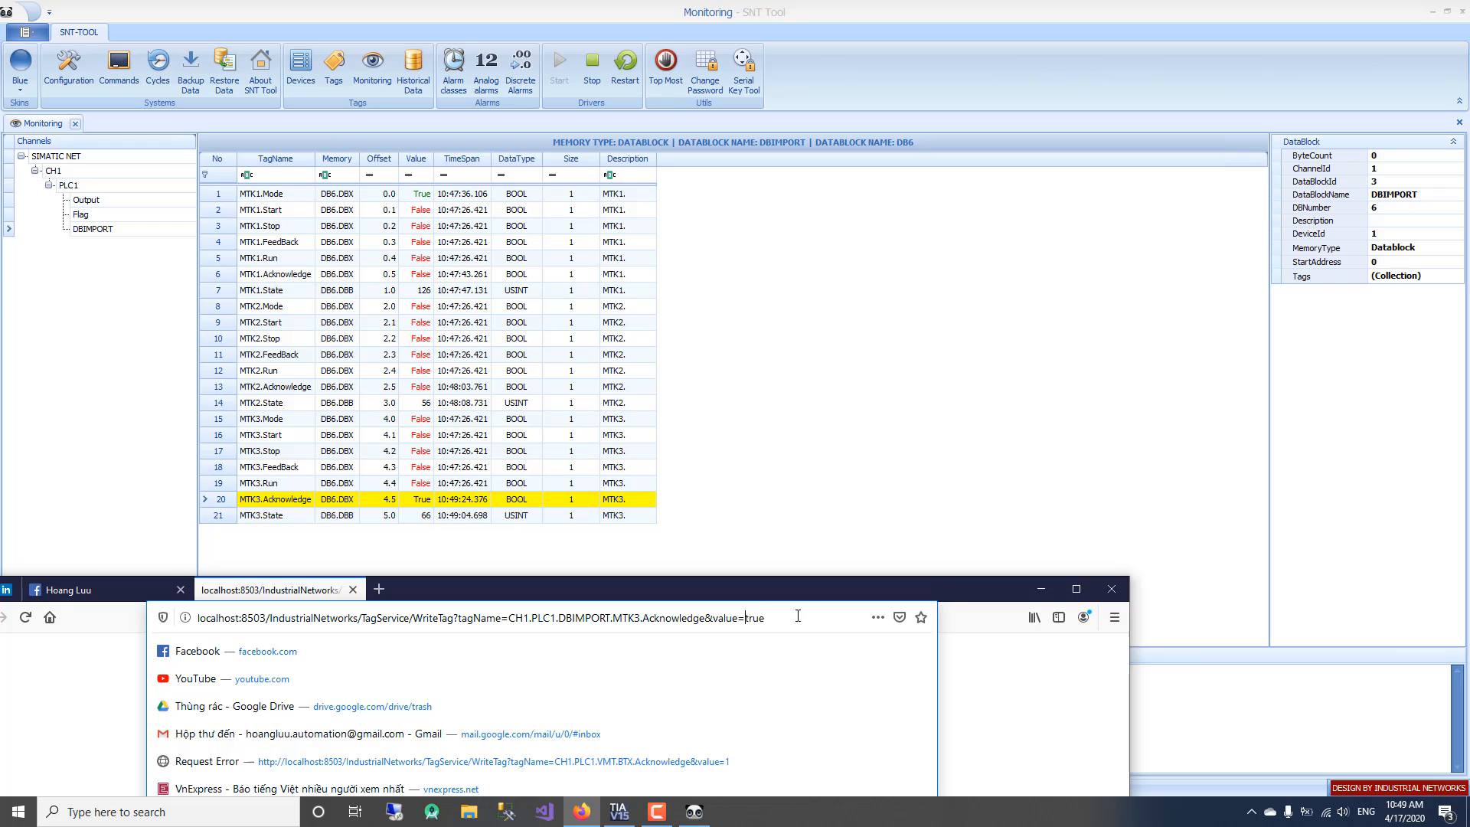
{"action": "key", "text": "shift+End"}
{"action": "type", "text": "false"}
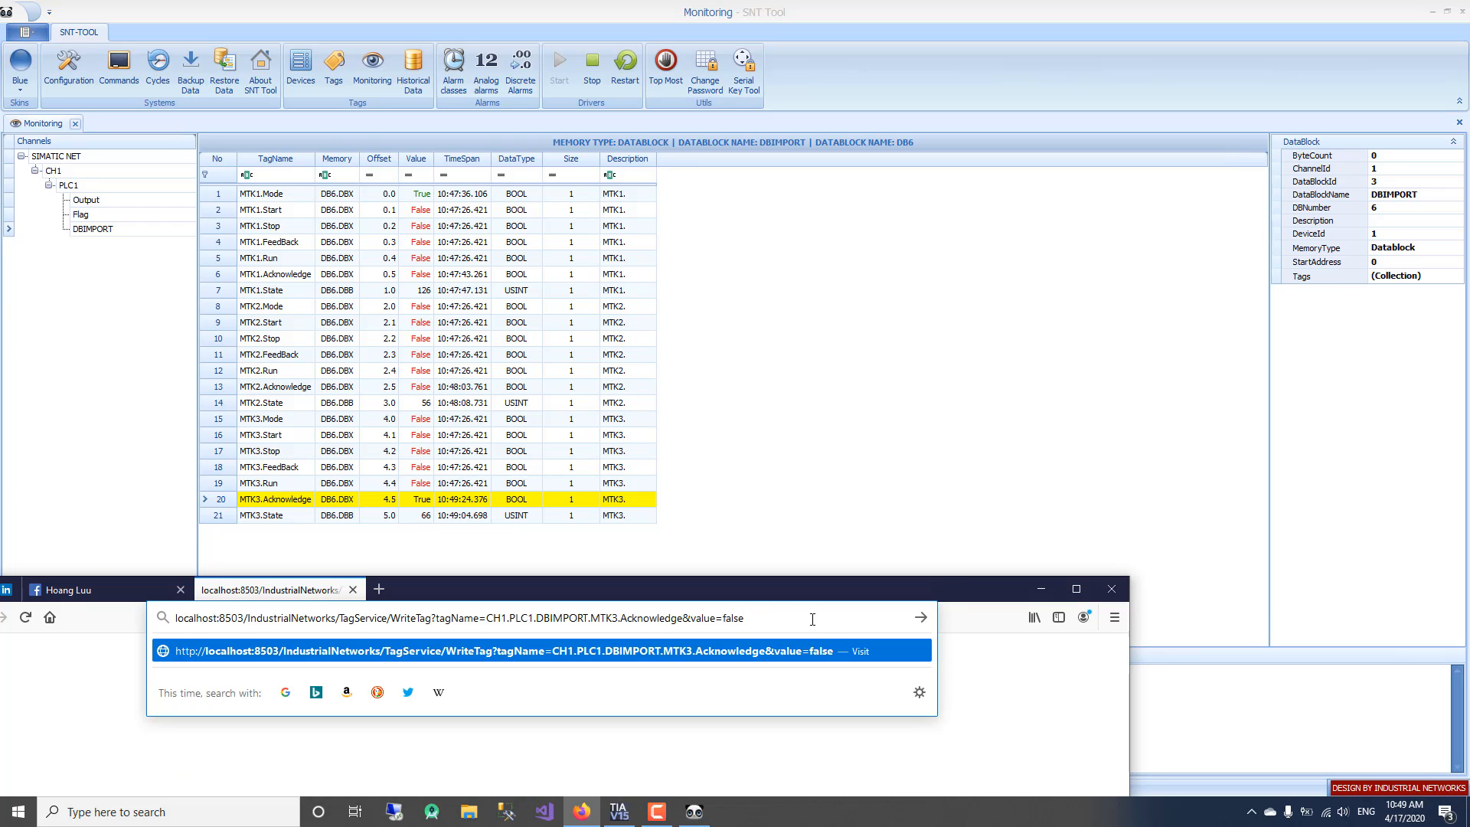
{"action": "key", "text": "Return"}
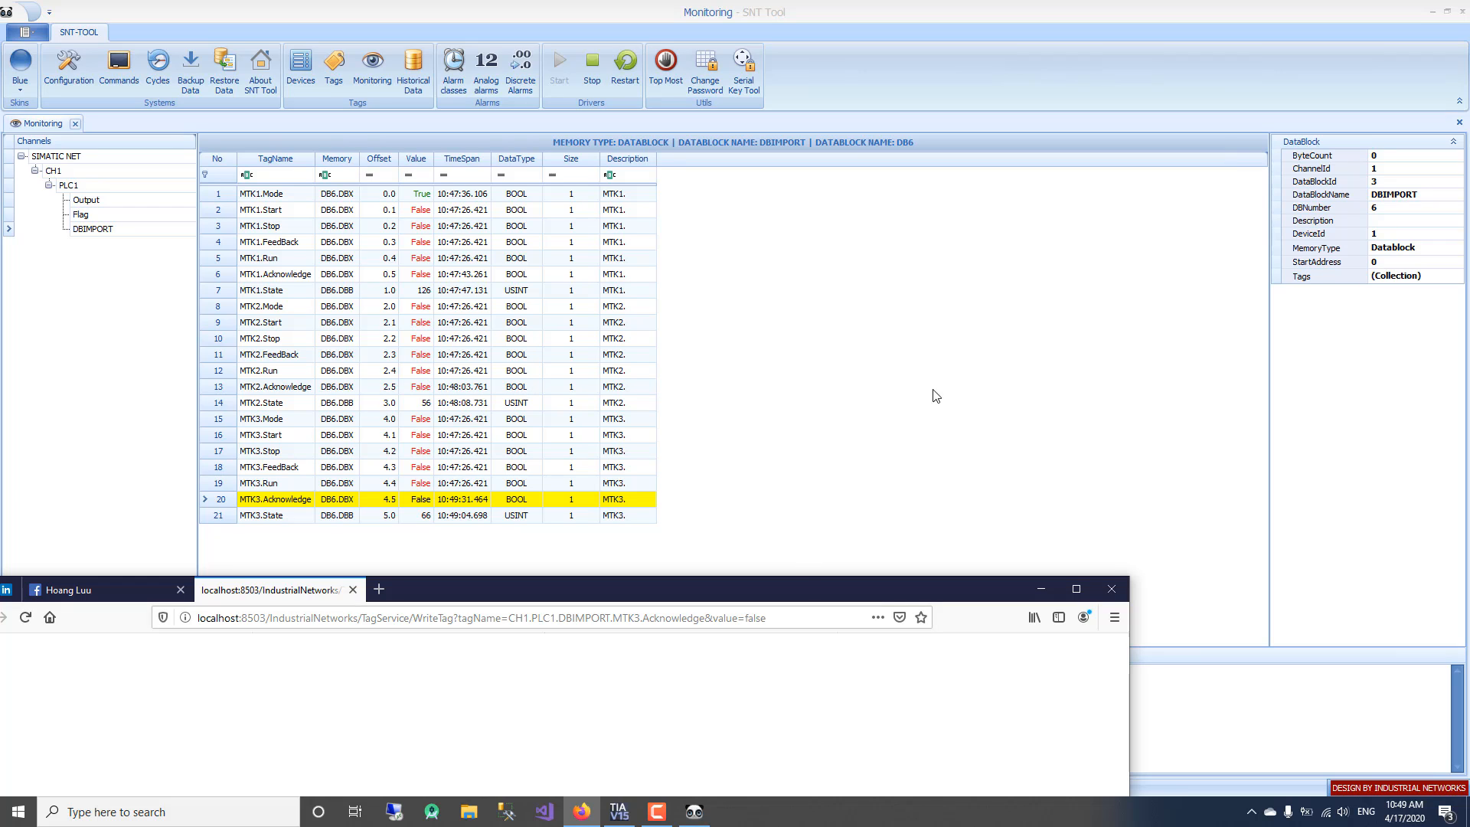
Switch back to SNT Tool and review the live values of the imported Flag, Output and DBIMPORT tags.
{"action": "left_click", "coordinate": [972, 379]}
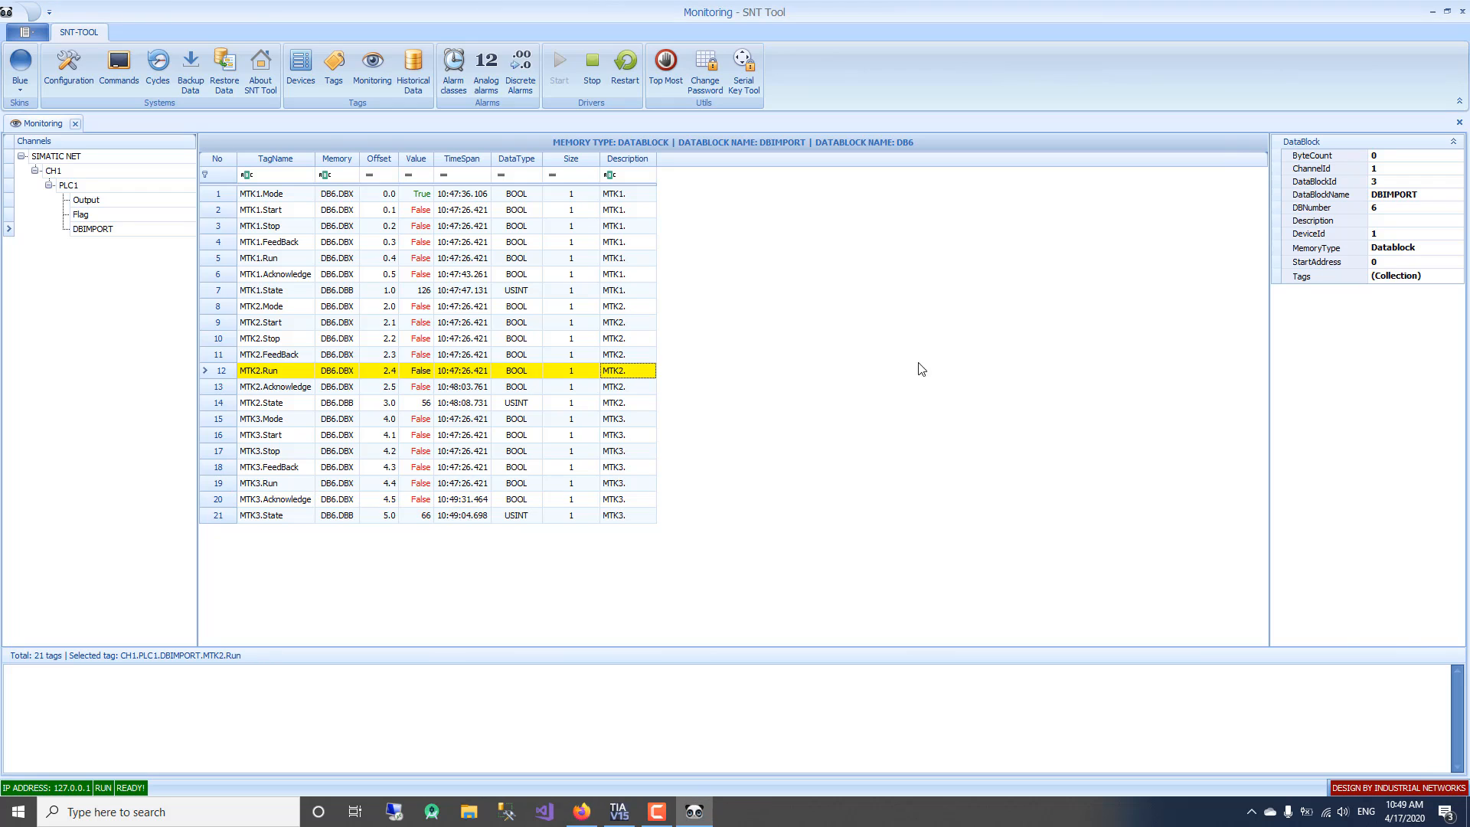
{"action": "left_click", "coordinate": [645, 331]}
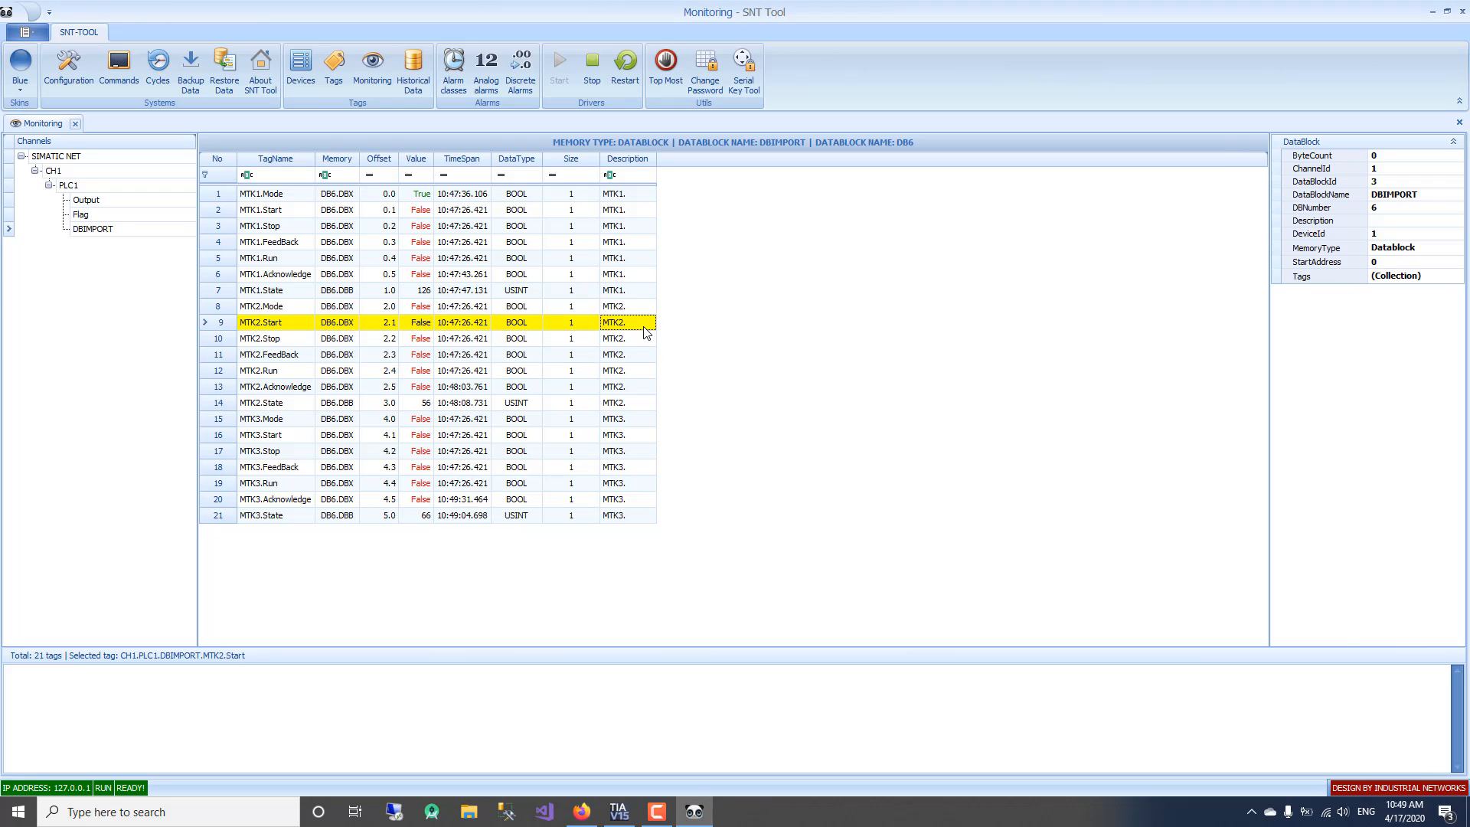
{"action": "left_click", "coordinate": [93, 202]}
{"action": "left_click", "coordinate": [92, 215]}
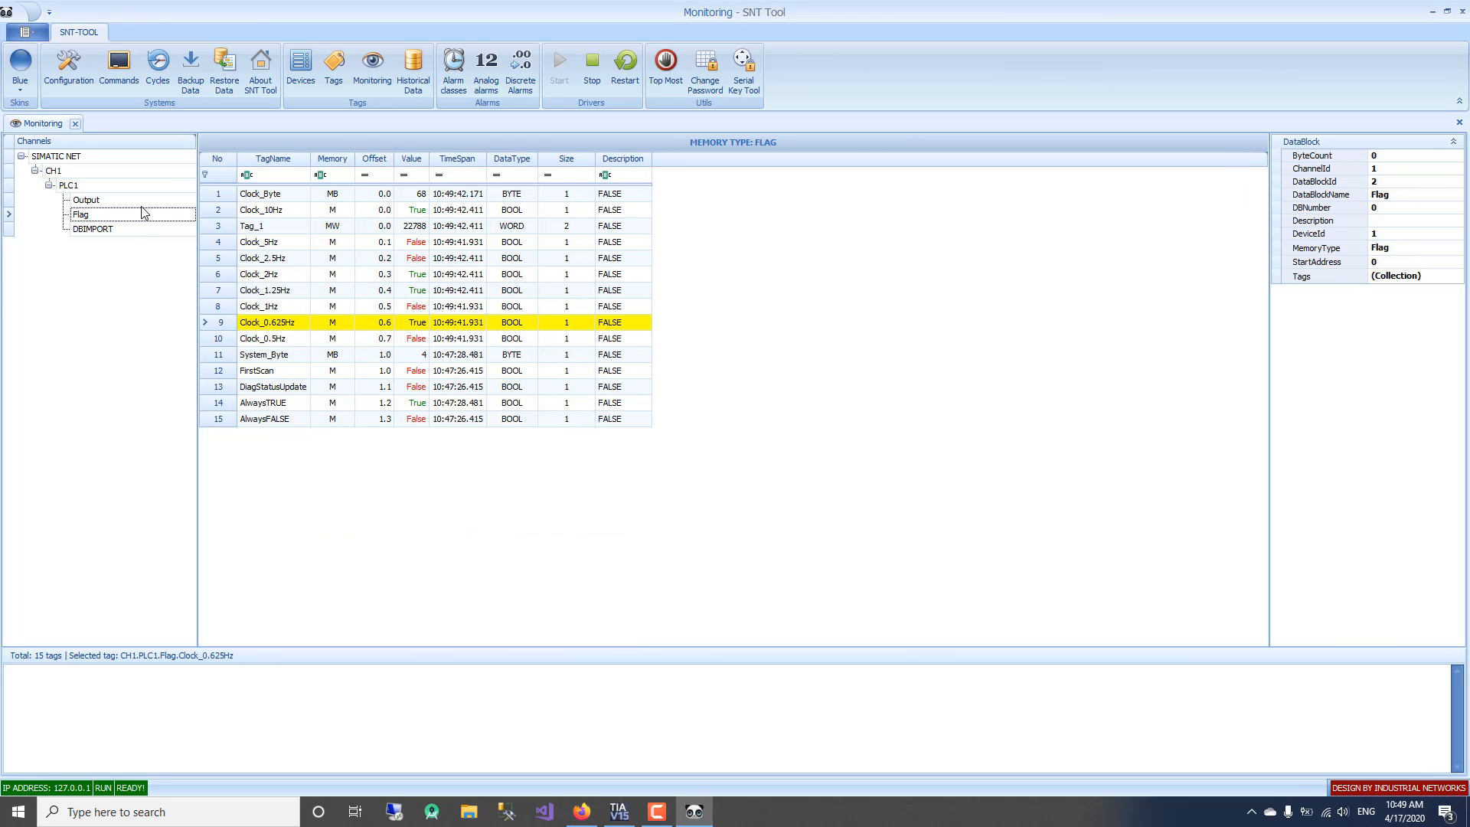
{"action": "left_click", "coordinate": [119, 202]}
{"action": "scroll", "coordinate": [570, 360], "scroll_direction": "down", "scroll_amount": 5}
{"action": "scroll", "coordinate": [570, 359], "scroll_direction": "down", "scroll_amount": 20}
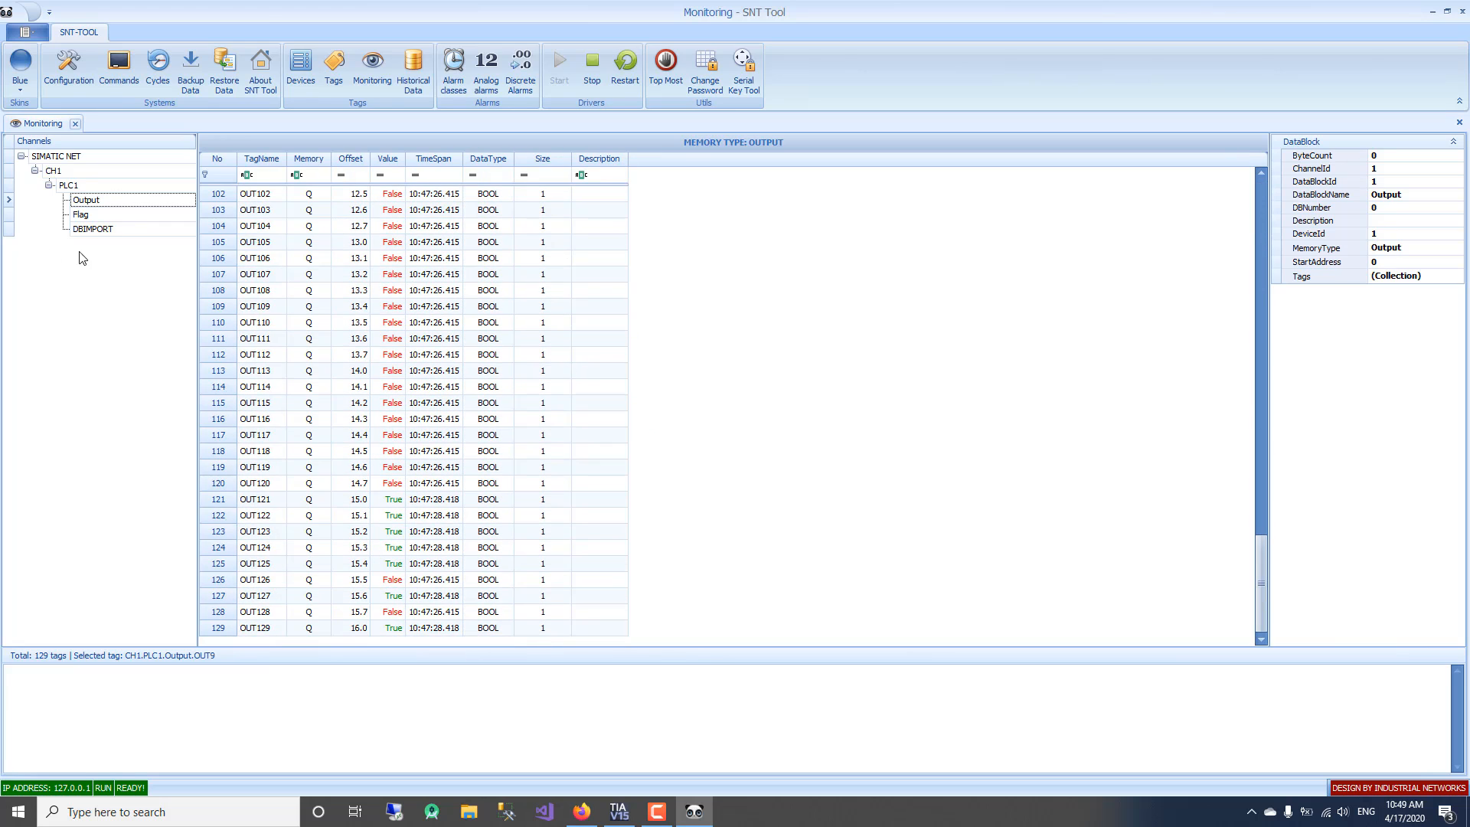
{"action": "left_click", "coordinate": [103, 216]}
{"action": "left_click", "coordinate": [98, 231]}
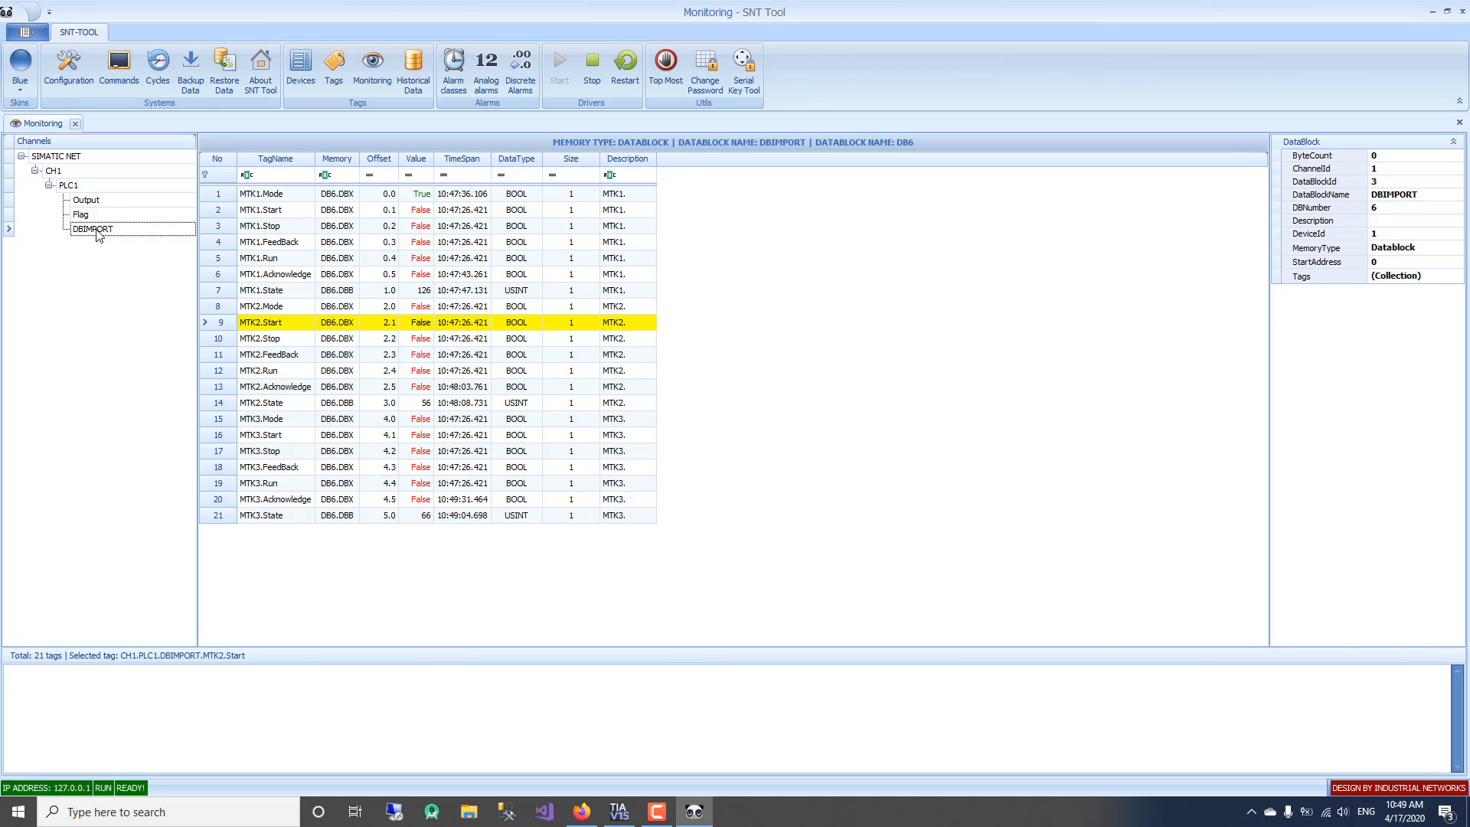